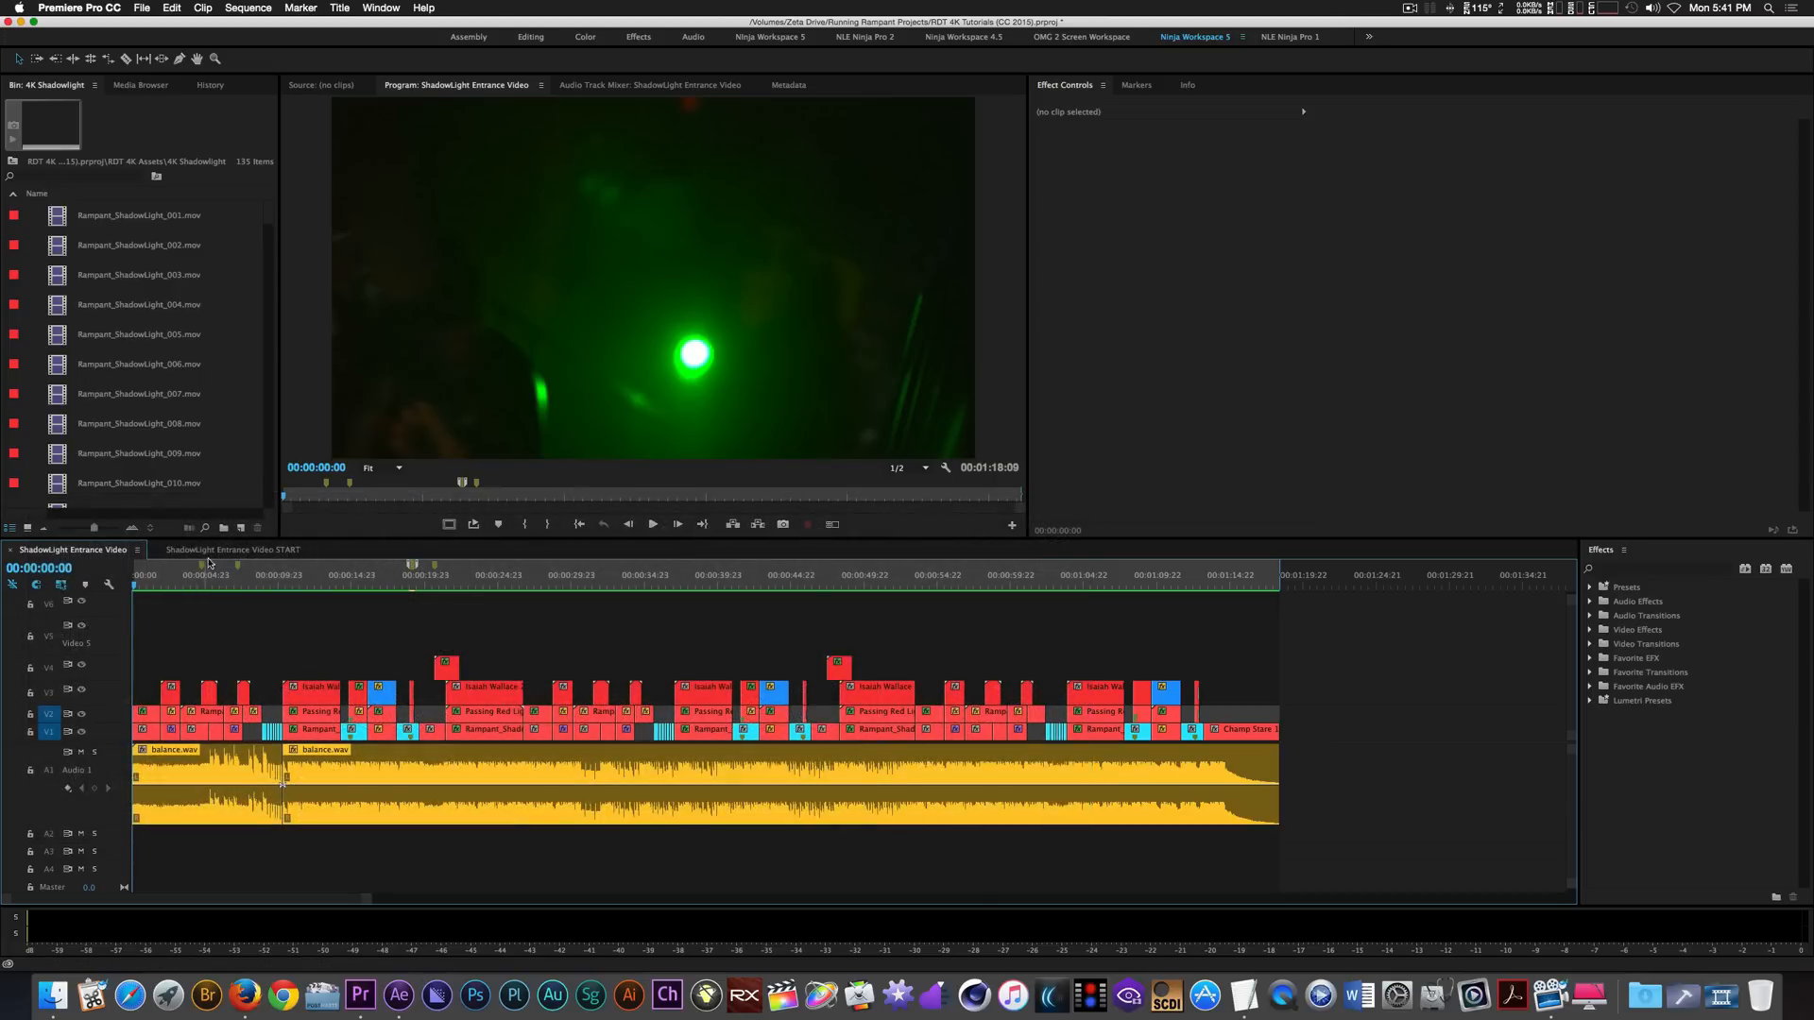
Open the ShadowLight Entrance Video START sequence and step through its first few edit points, ending back at the beginning.
{"action": "left_click", "coordinate": [221, 551]}
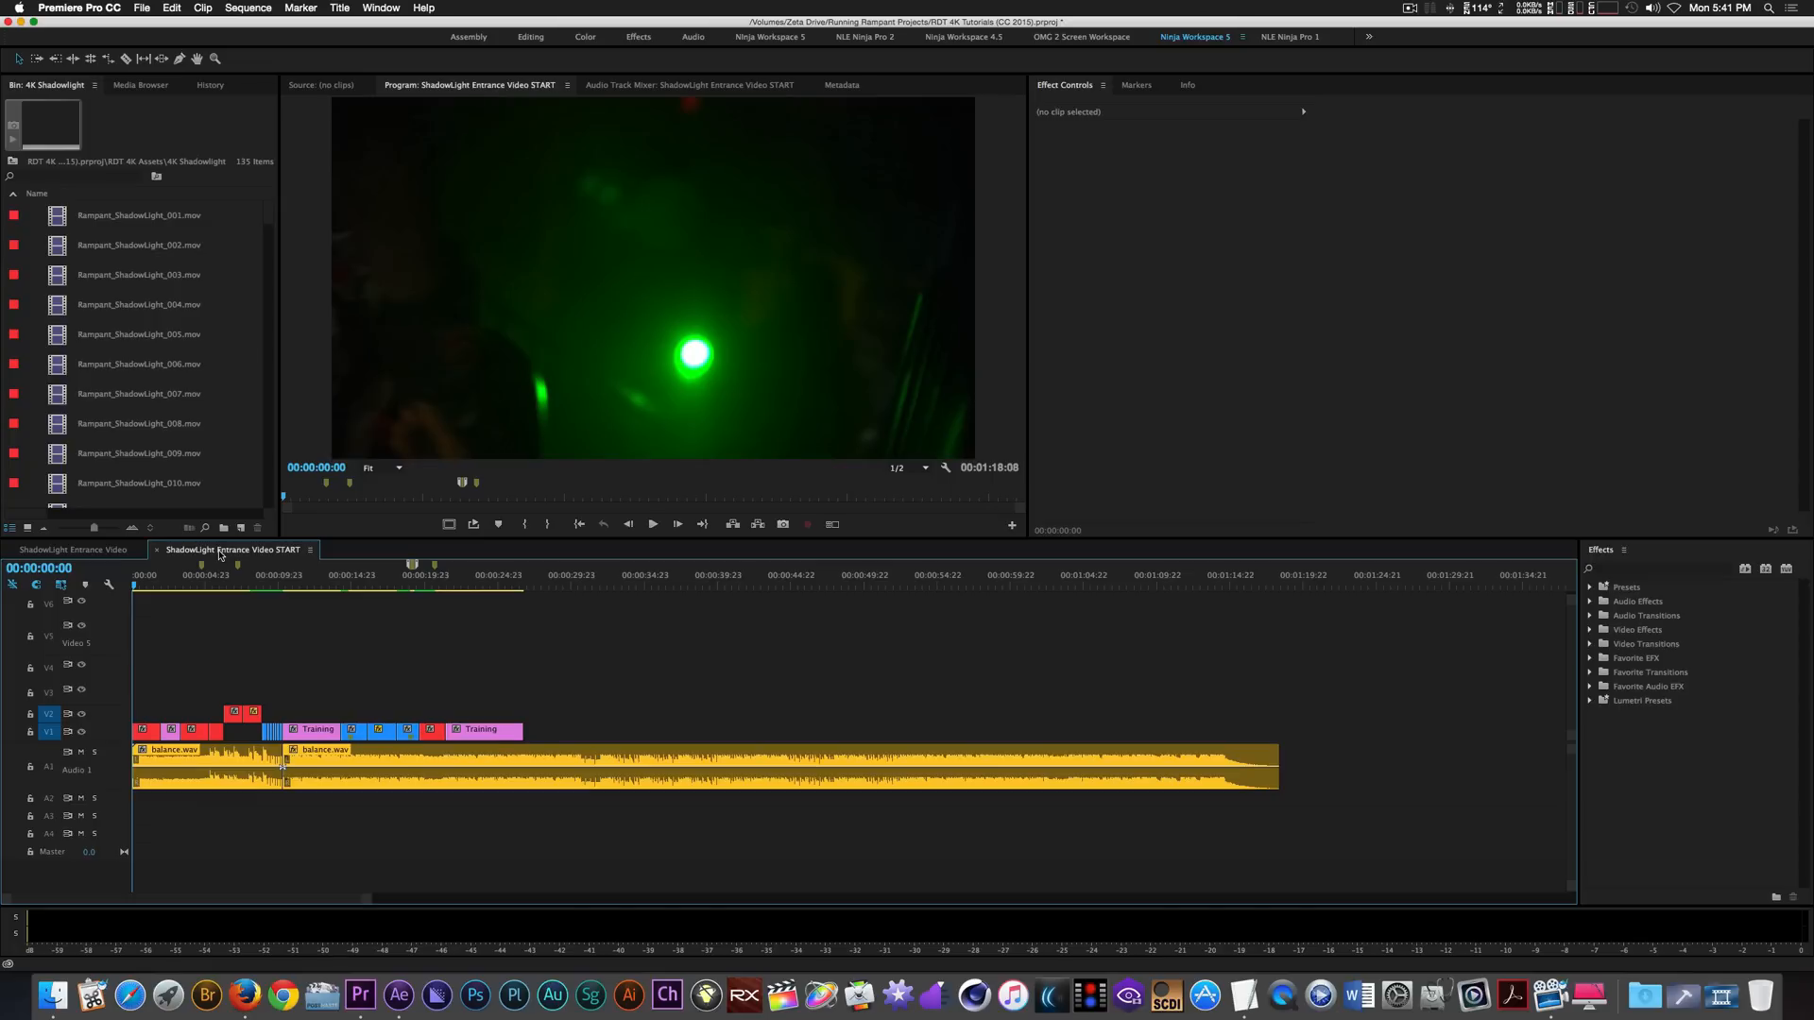
{"action": "key", "text": "Down"}
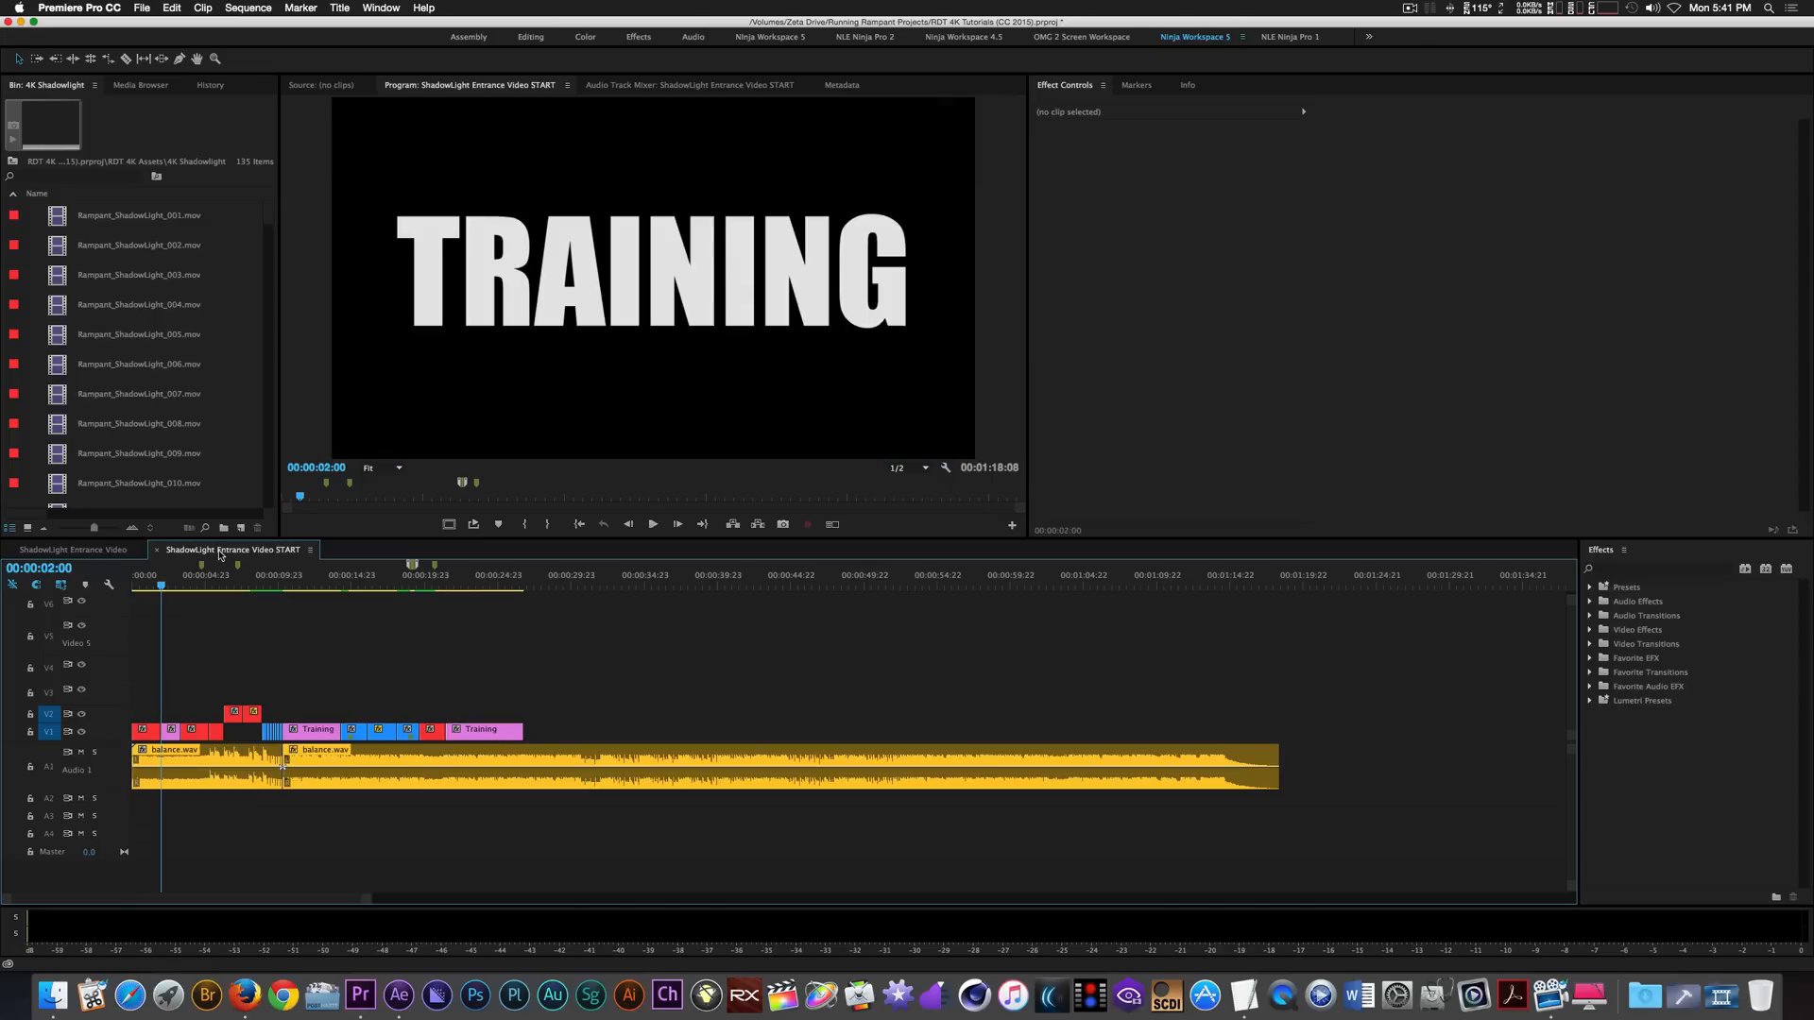
{"action": "key", "text": "Down"}
{"action": "key", "text": "Down"}
{"action": "key", "text": "Up"}
{"action": "key", "text": "Up"}
{"action": "key", "text": "Up"}
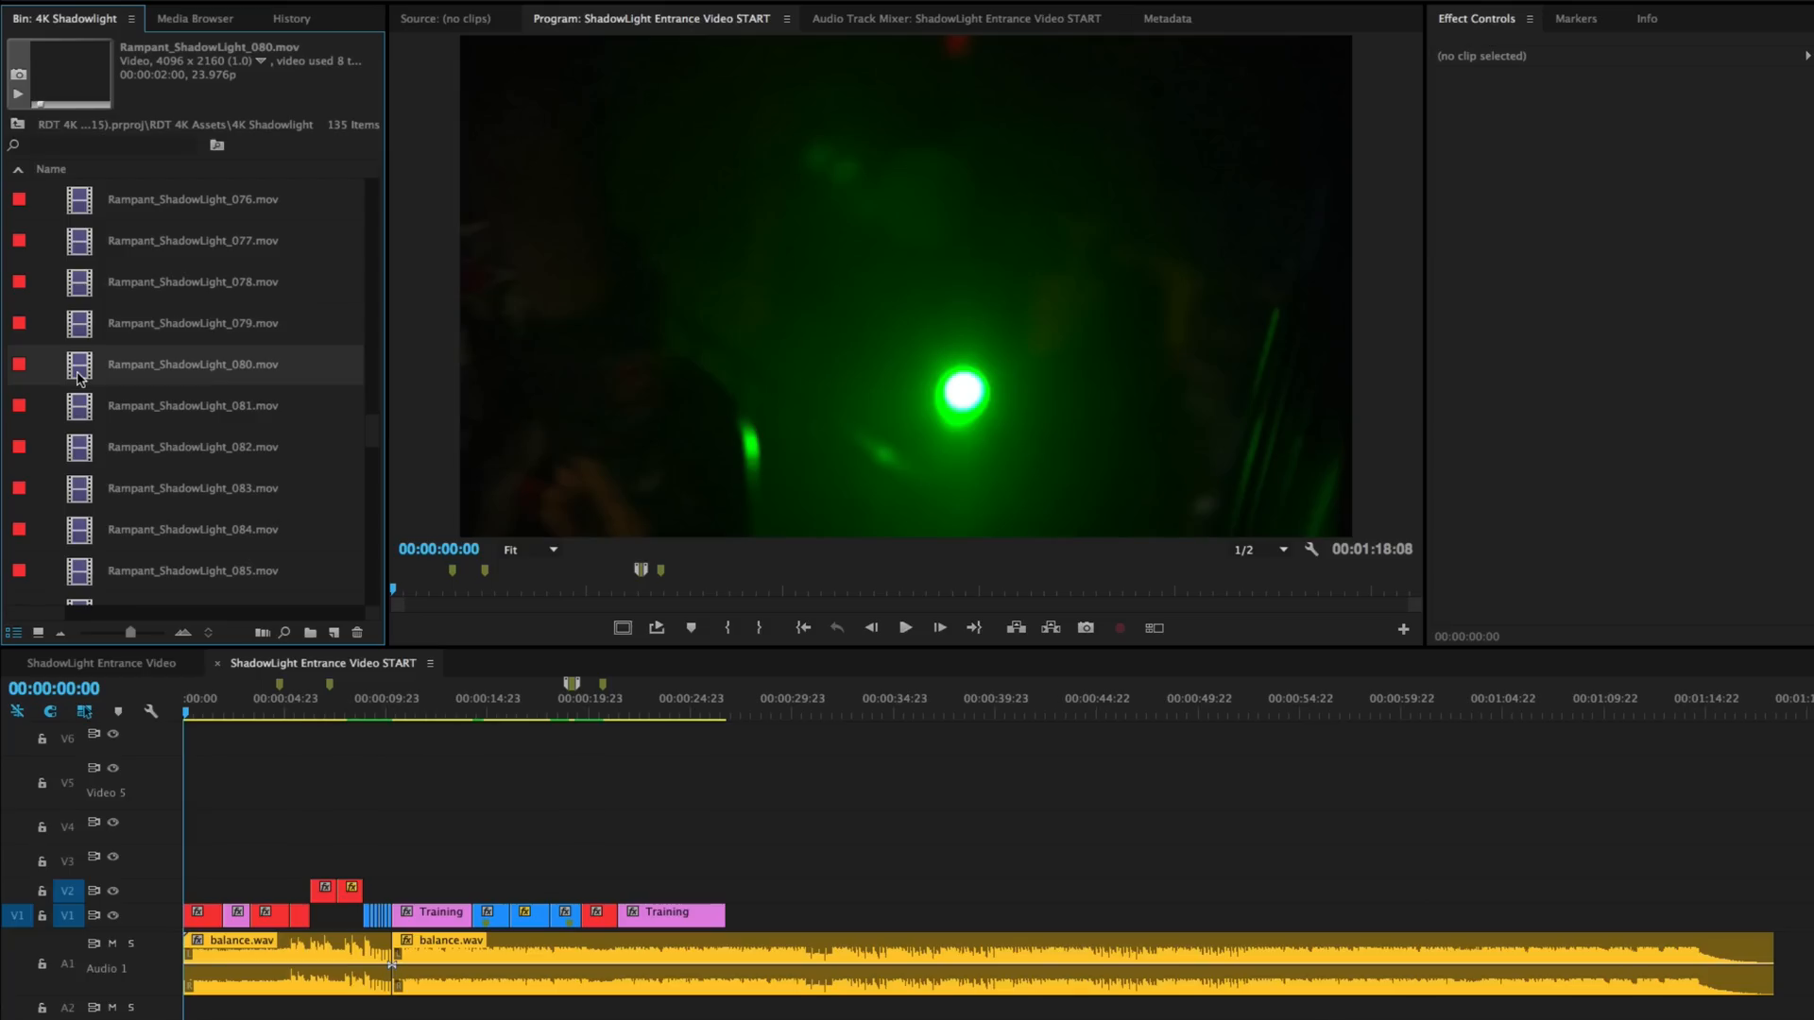
Place Rampant_ShadowLight_080.mov on V2 at the sequence start and move the playhead to 00:00:00:19.
{"action": "left_click_drag", "start_coordinate": [79, 376], "coordinate": [194, 893]}
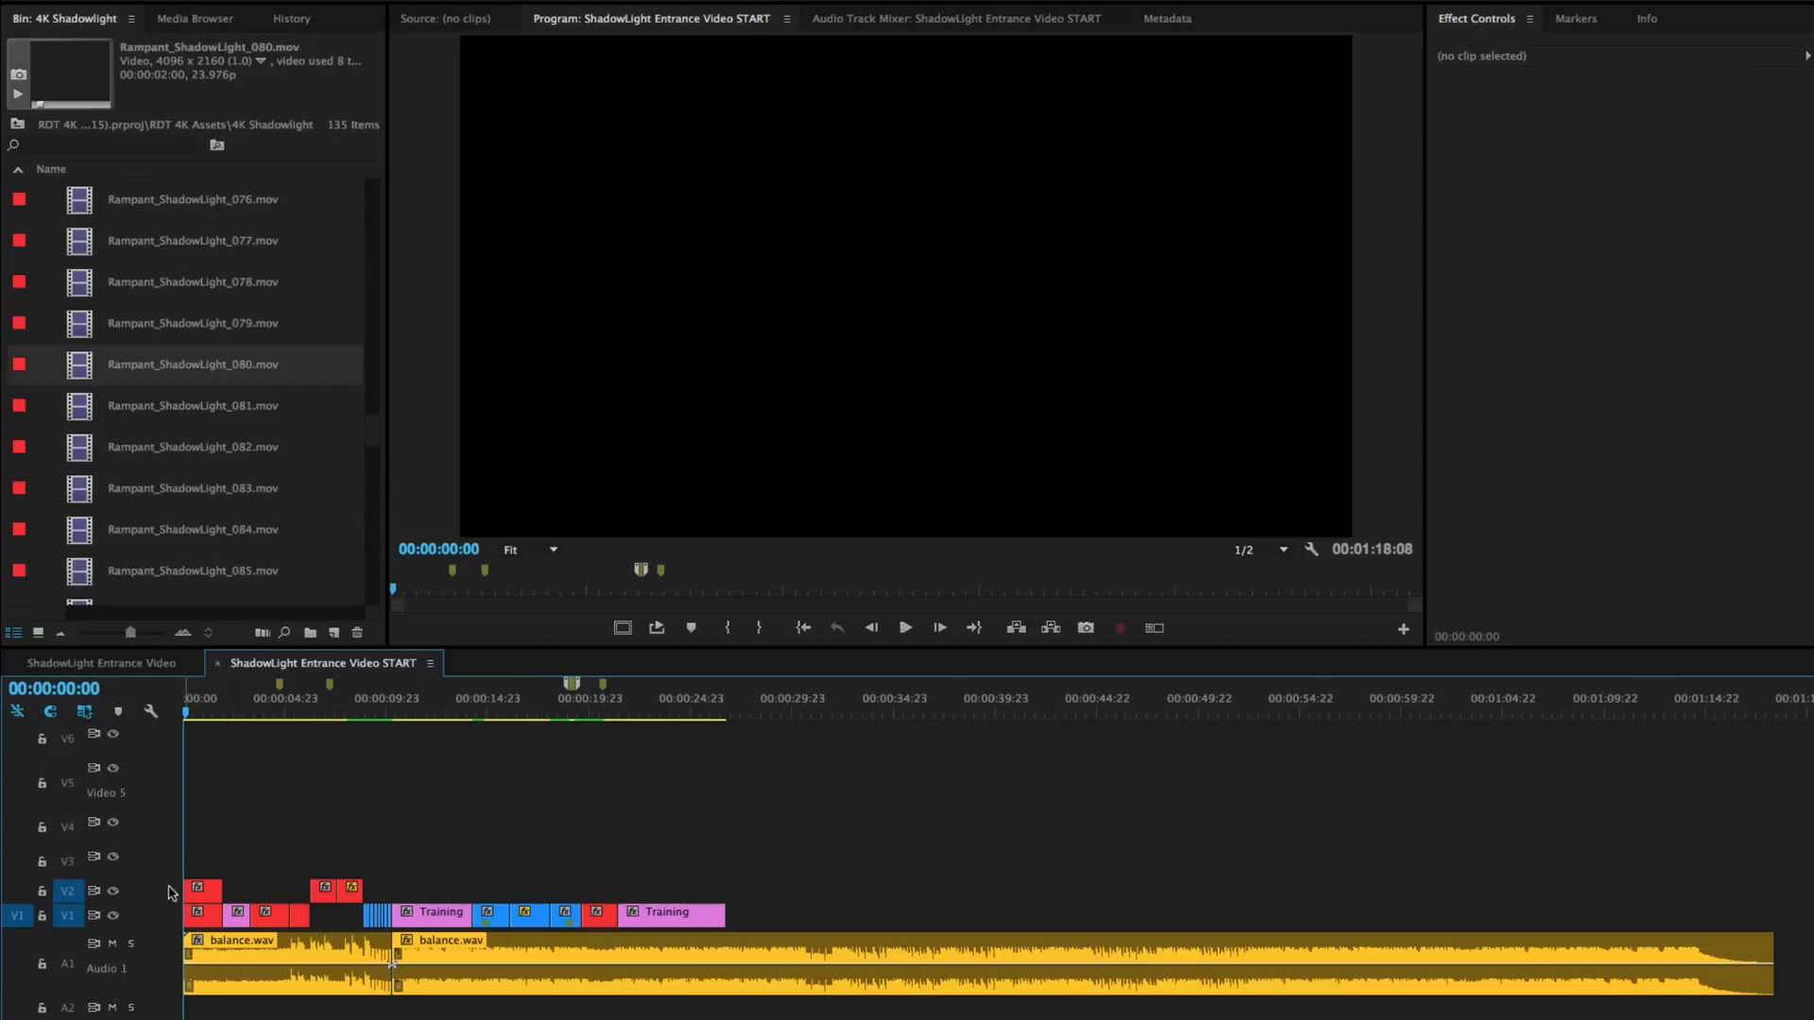
{"action": "left_click", "coordinate": [199, 715]}
{"action": "left_click_drag", "start_coordinate": [202, 716], "coordinate": [198, 716]}
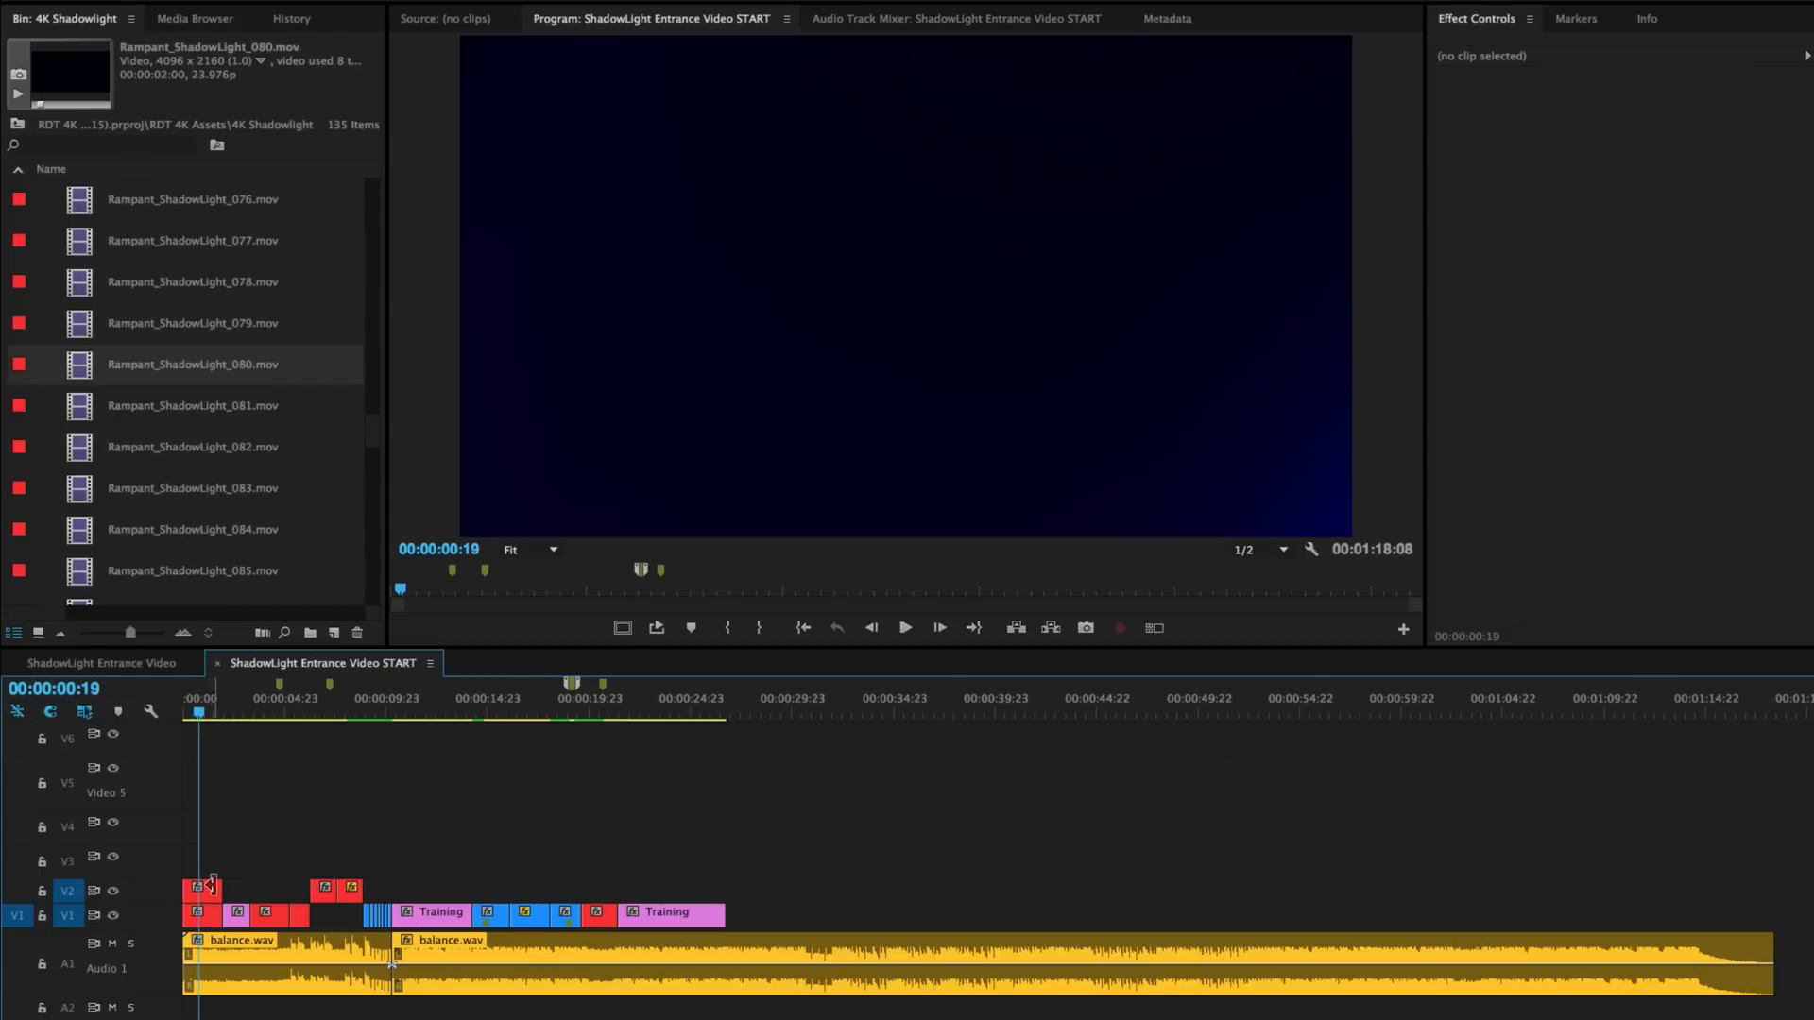
Set the horizontal position of the Rampant_ShadowLight_080.mov clip on V2 to 900.
{"action": "left_click", "coordinate": [213, 892]}
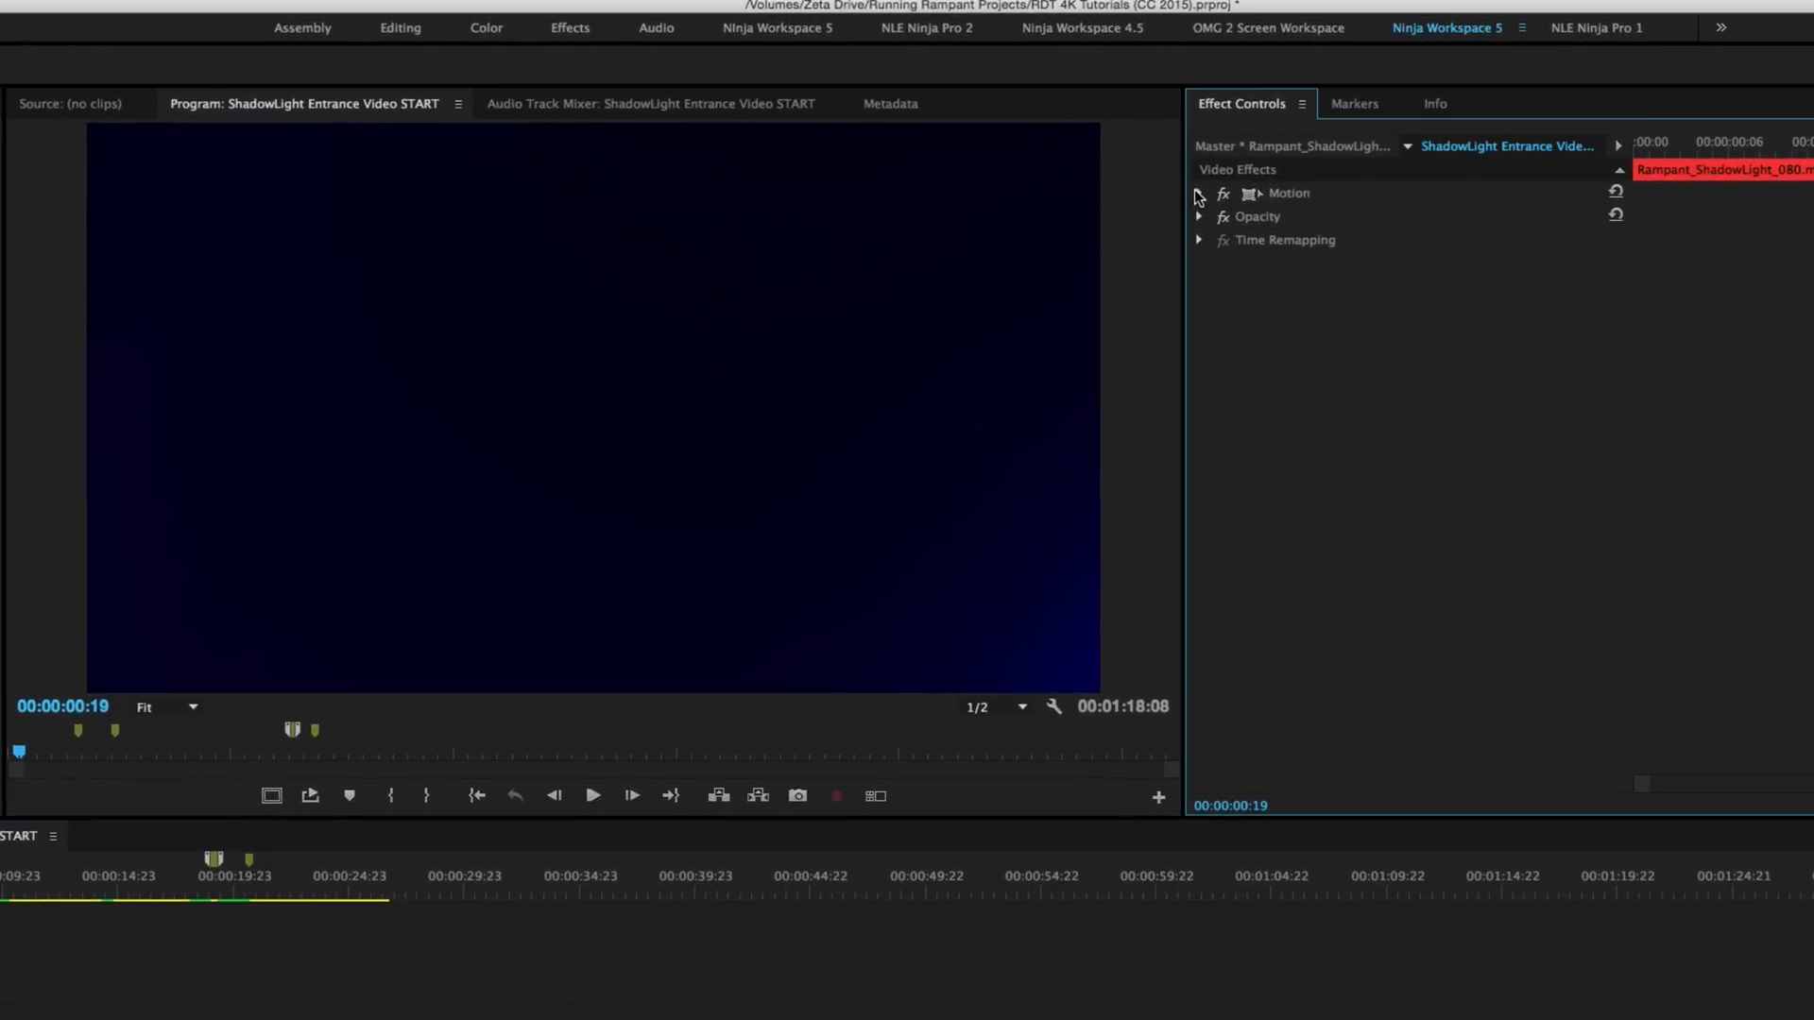
{"action": "left_click", "coordinate": [1199, 193]}
{"action": "left_click", "coordinate": [1292, 194]}
{"action": "left_click", "coordinate": [1423, 218]}
{"action": "type", "text": "900"}
{"action": "key", "text": "Return"}
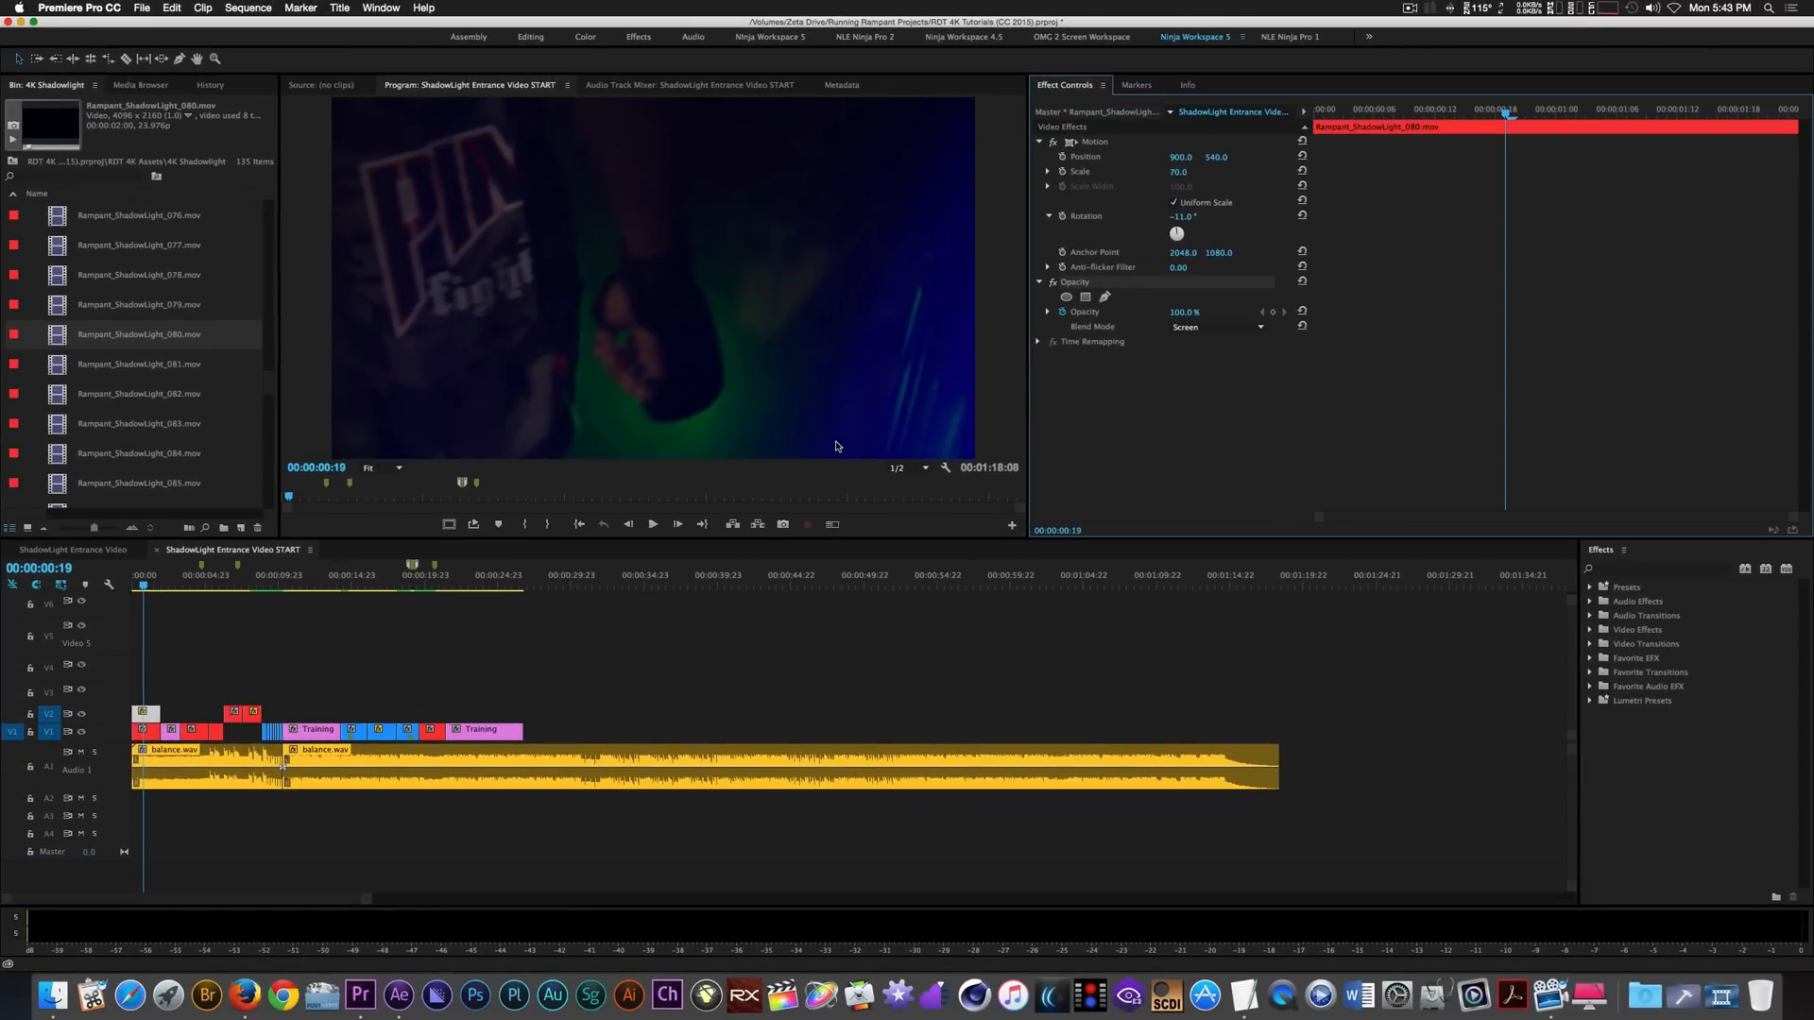
Find and apply Color Balance (HLS) to the Rampant_ShadowLight_080.mov clip, setting its Hue to 214°.
{"action": "left_click", "coordinate": [1609, 569]}
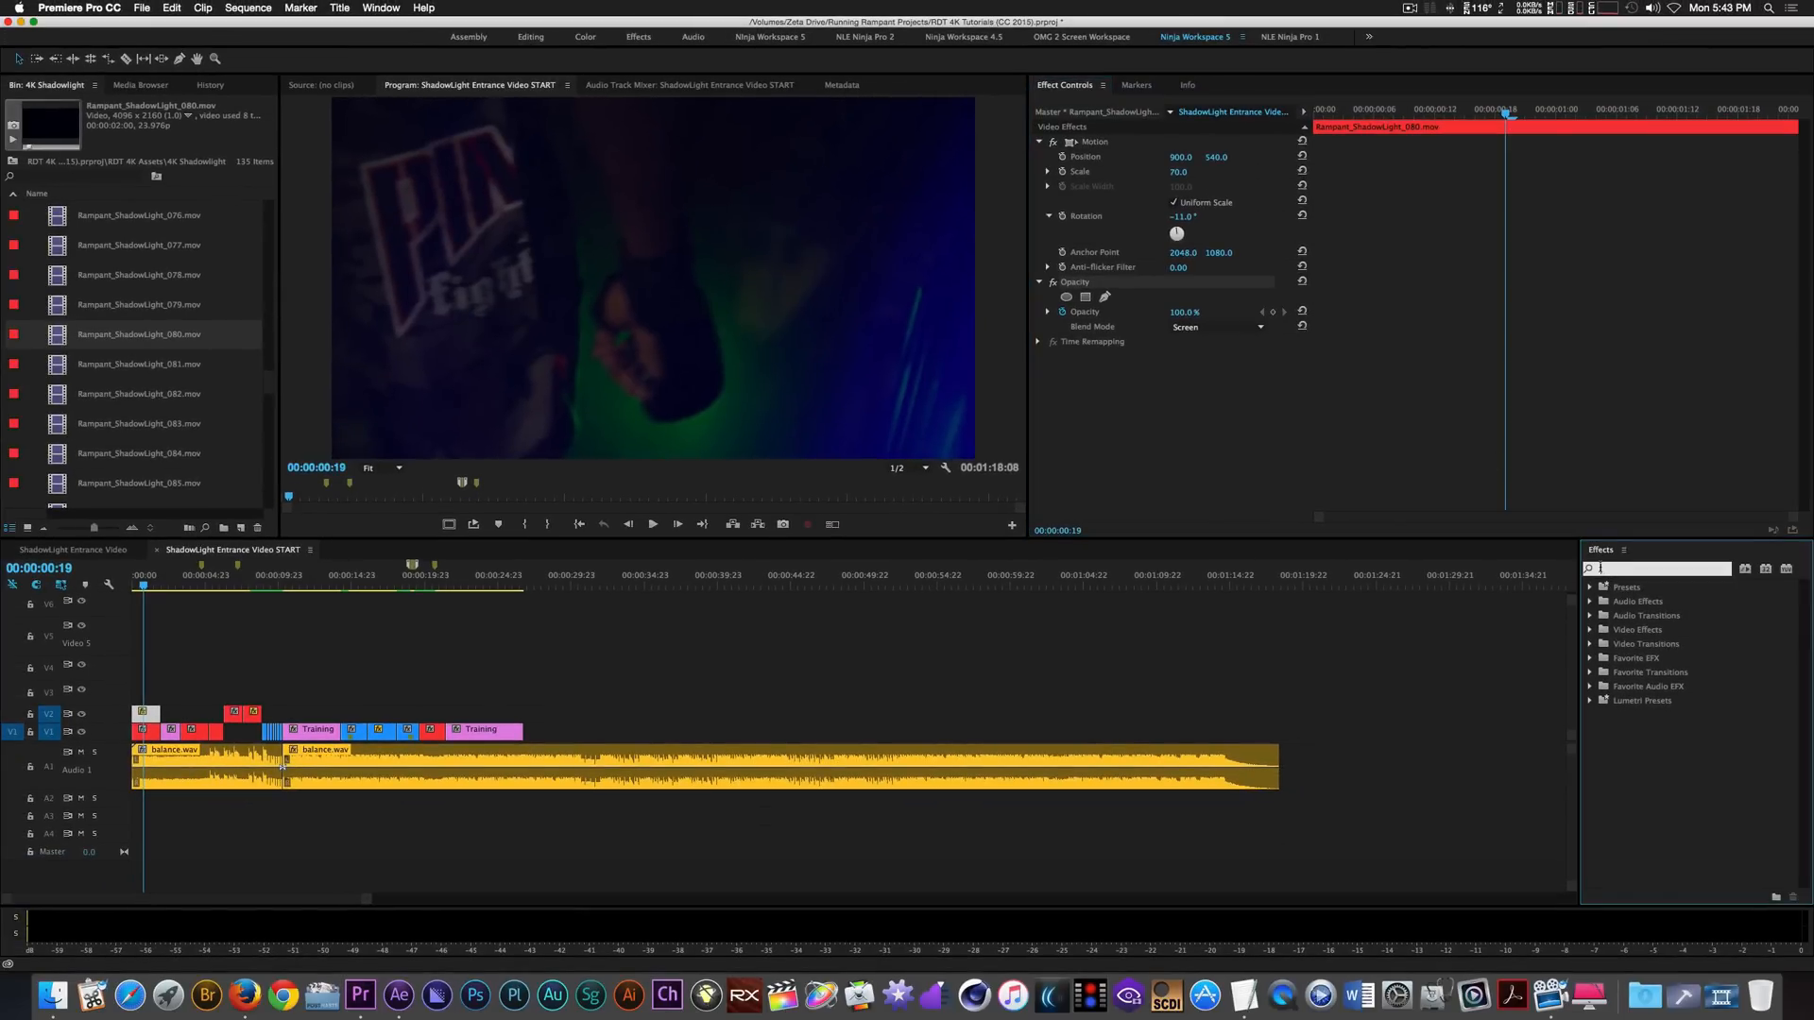
{"action": "type", "text": "hls"}
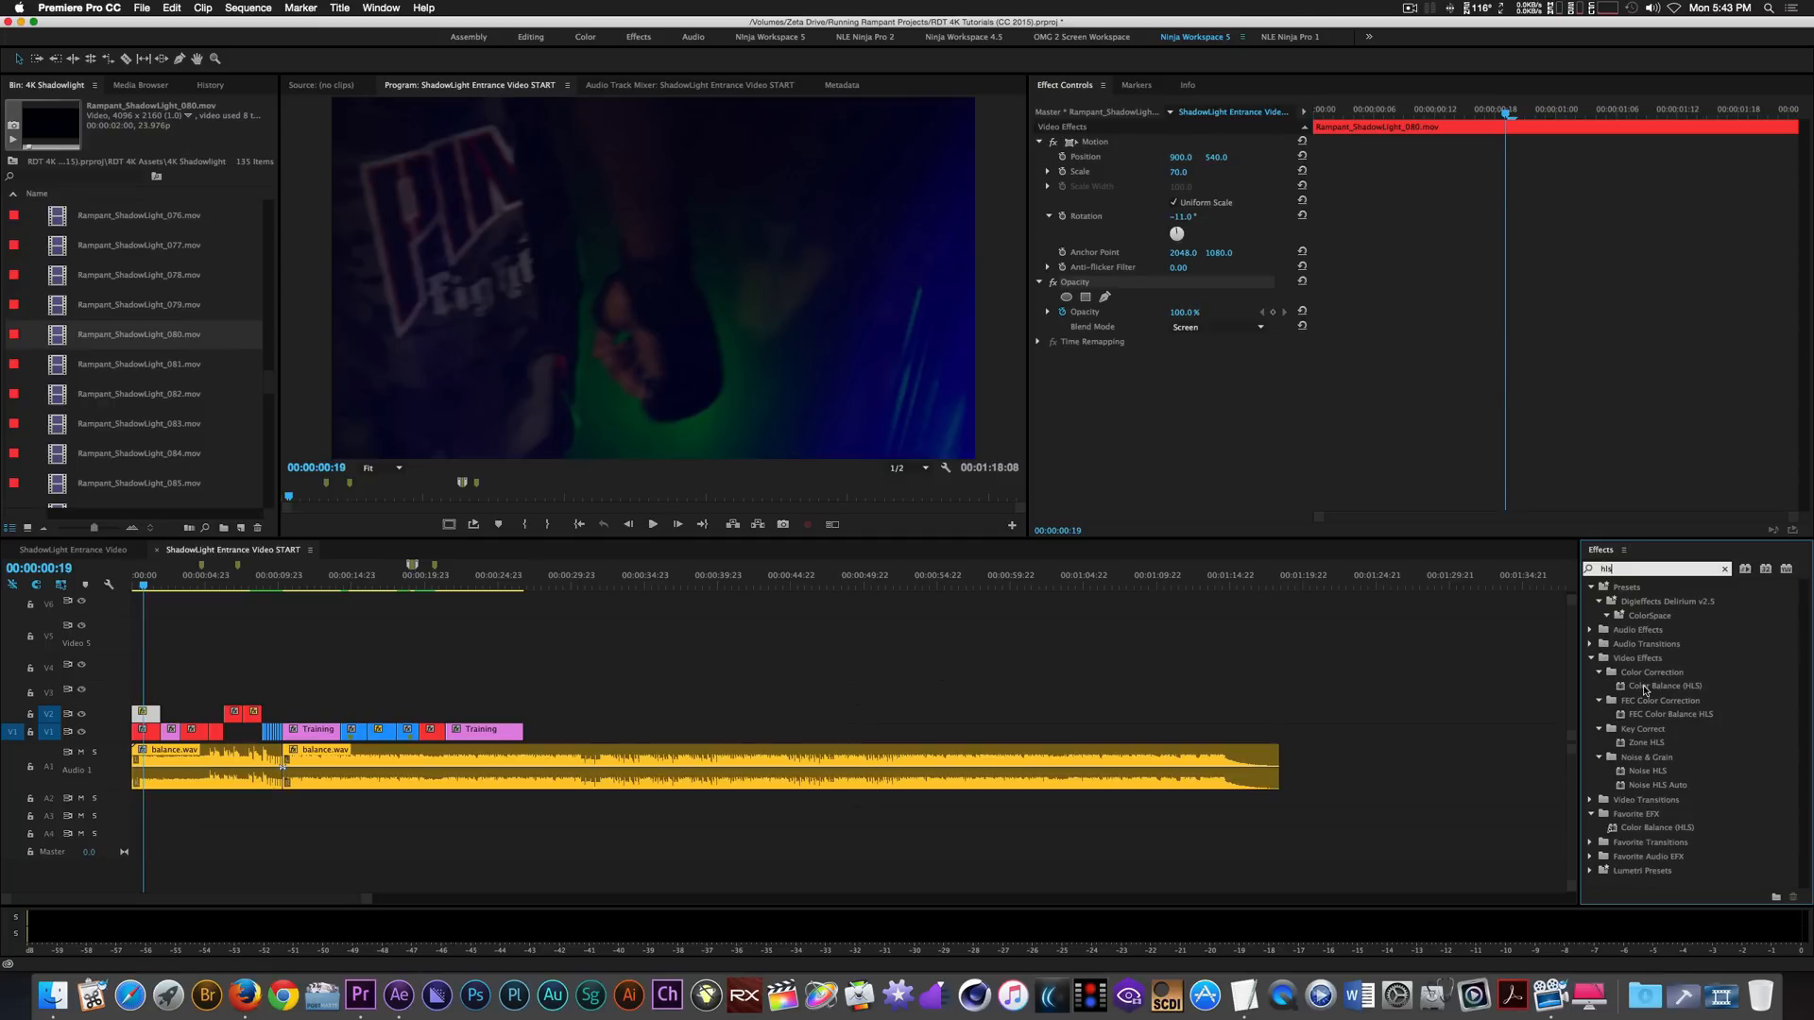
{"action": "left_click_drag", "start_coordinate": [1645, 690], "coordinate": [1156, 406]}
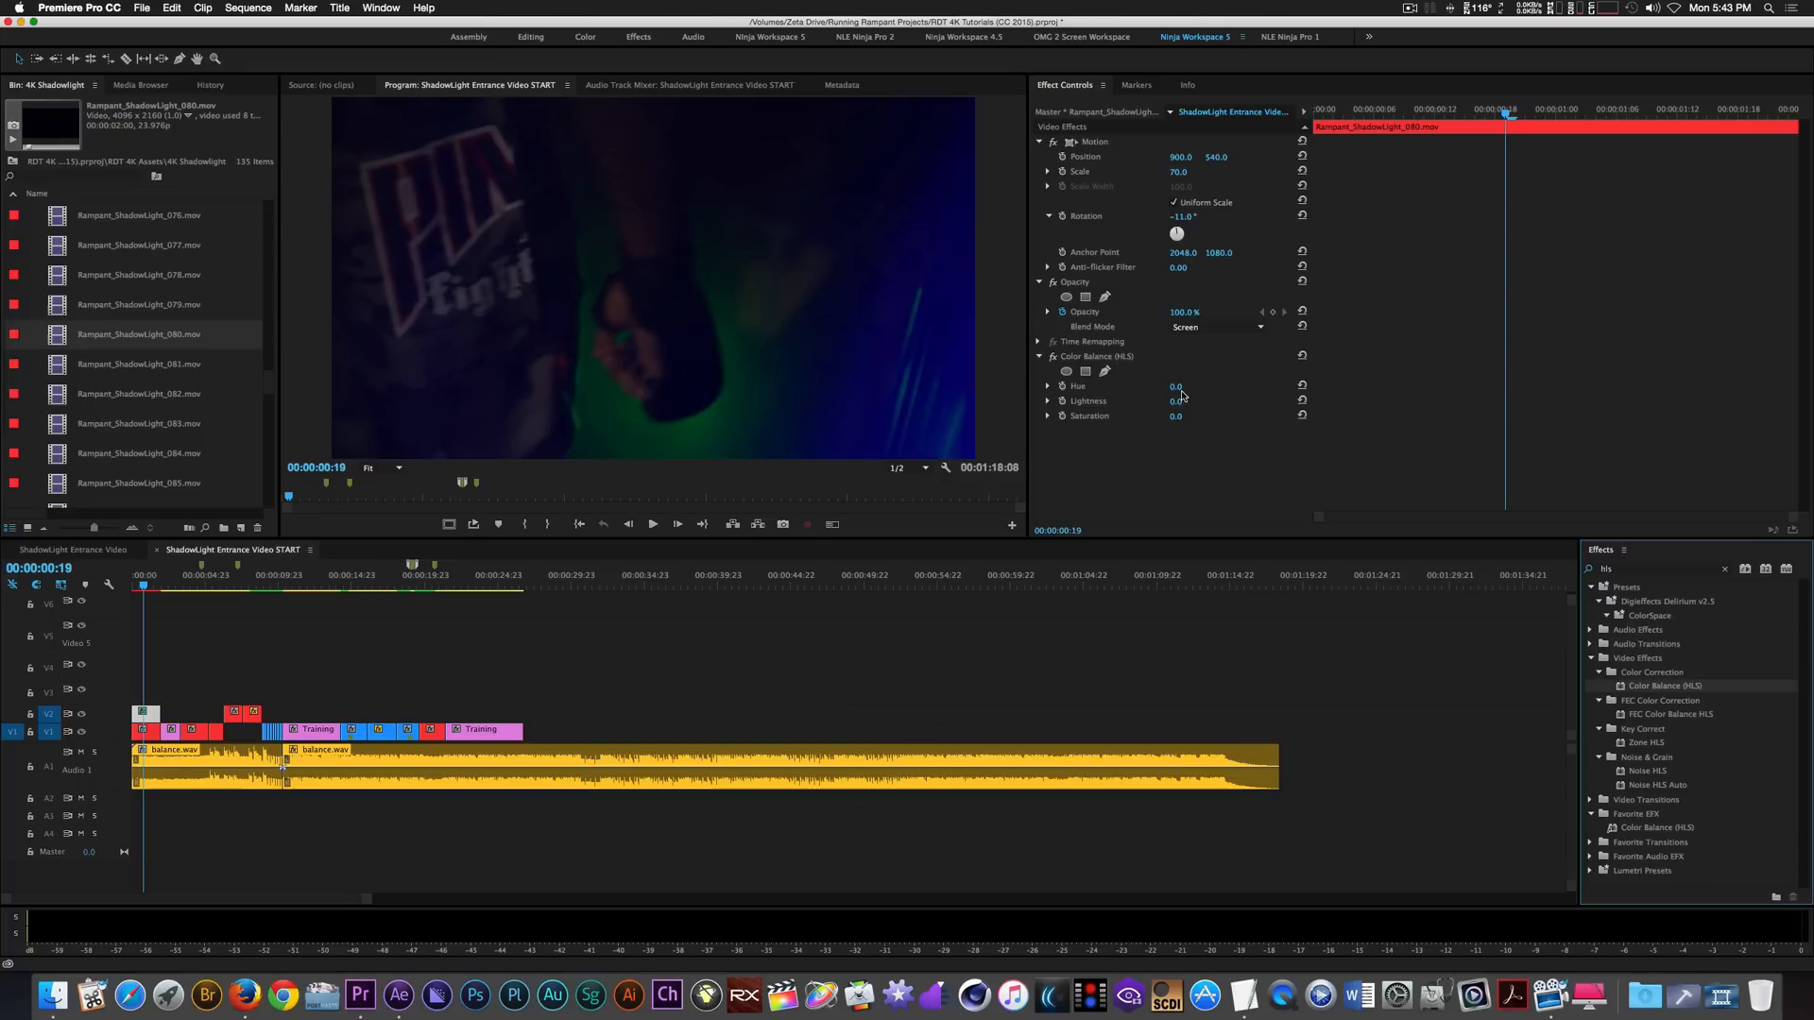
{"action": "left_click", "coordinate": [1177, 387]}
{"action": "type", "text": "21"}
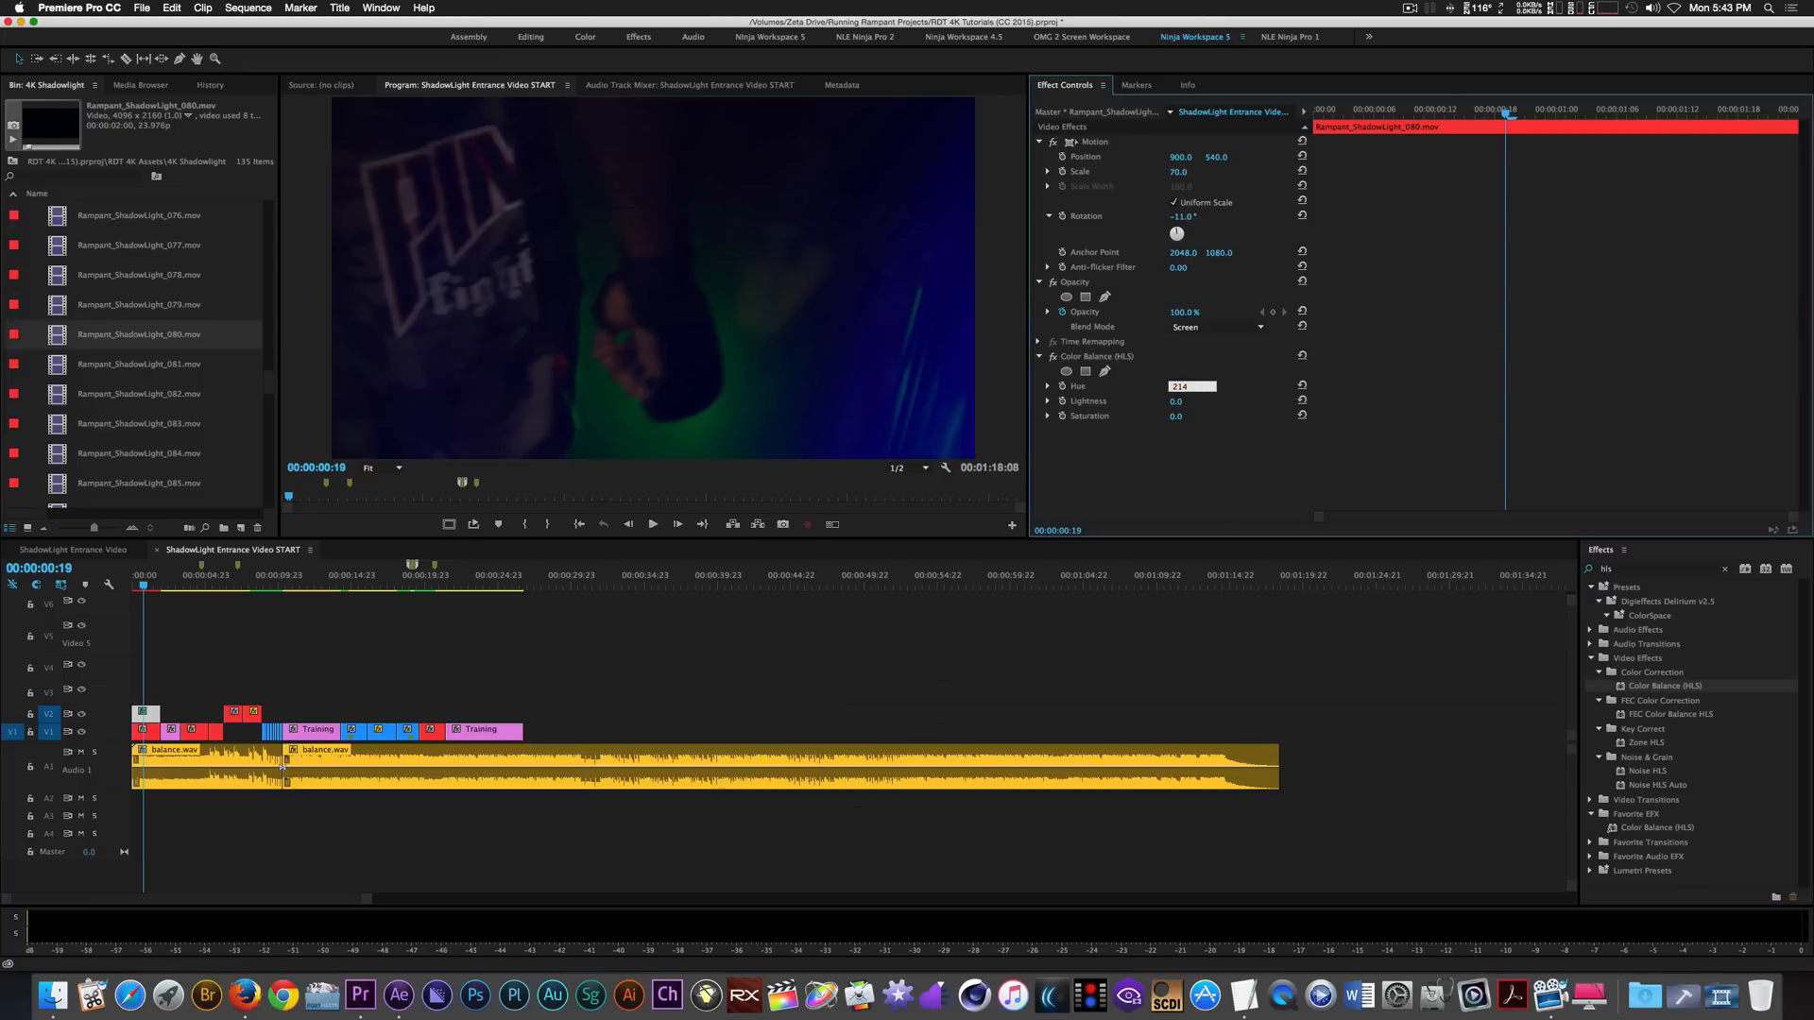
{"action": "type", "text": "4"}
{"action": "key", "text": "Return"}
{"action": "key", "text": "space"}
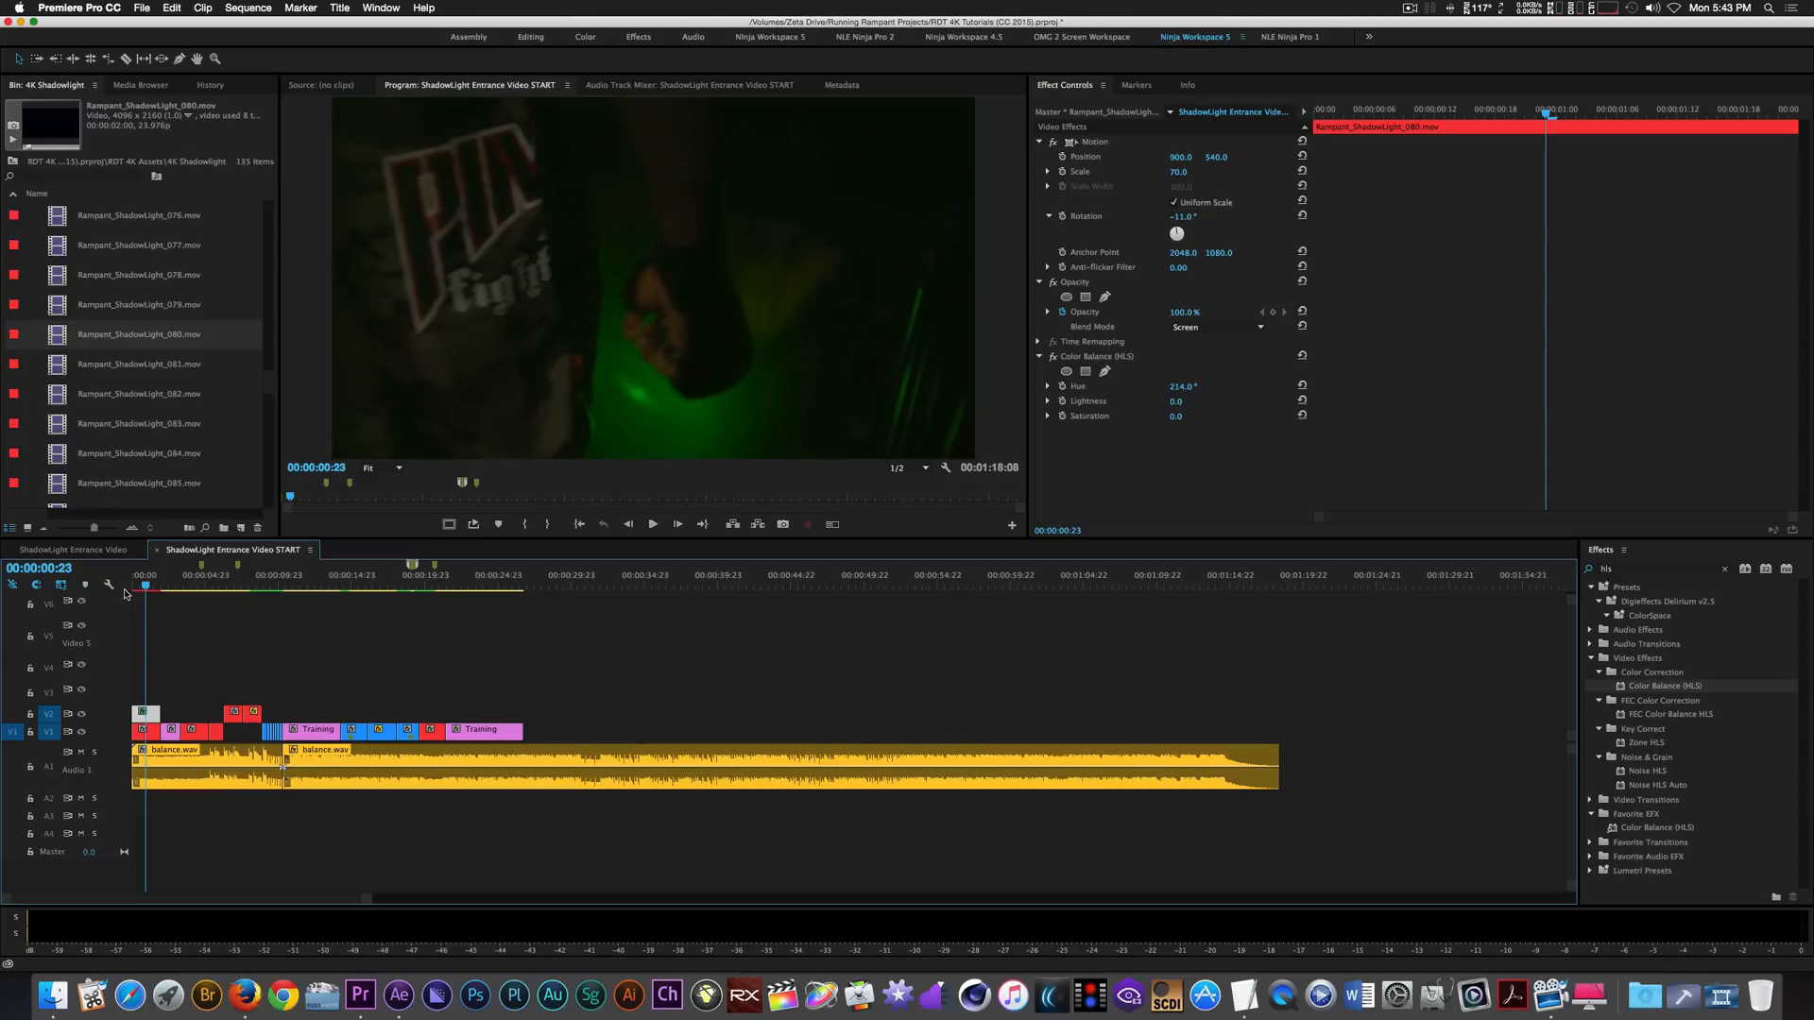
Add Rampant_ShadowLight_044.mov at 00:00:02:00 on the timeline, stacked beneath the Training title.
{"action": "key", "text": "="}
{"action": "key", "text": "="}
{"action": "key", "text": "="}
{"action": "key", "text": "="}
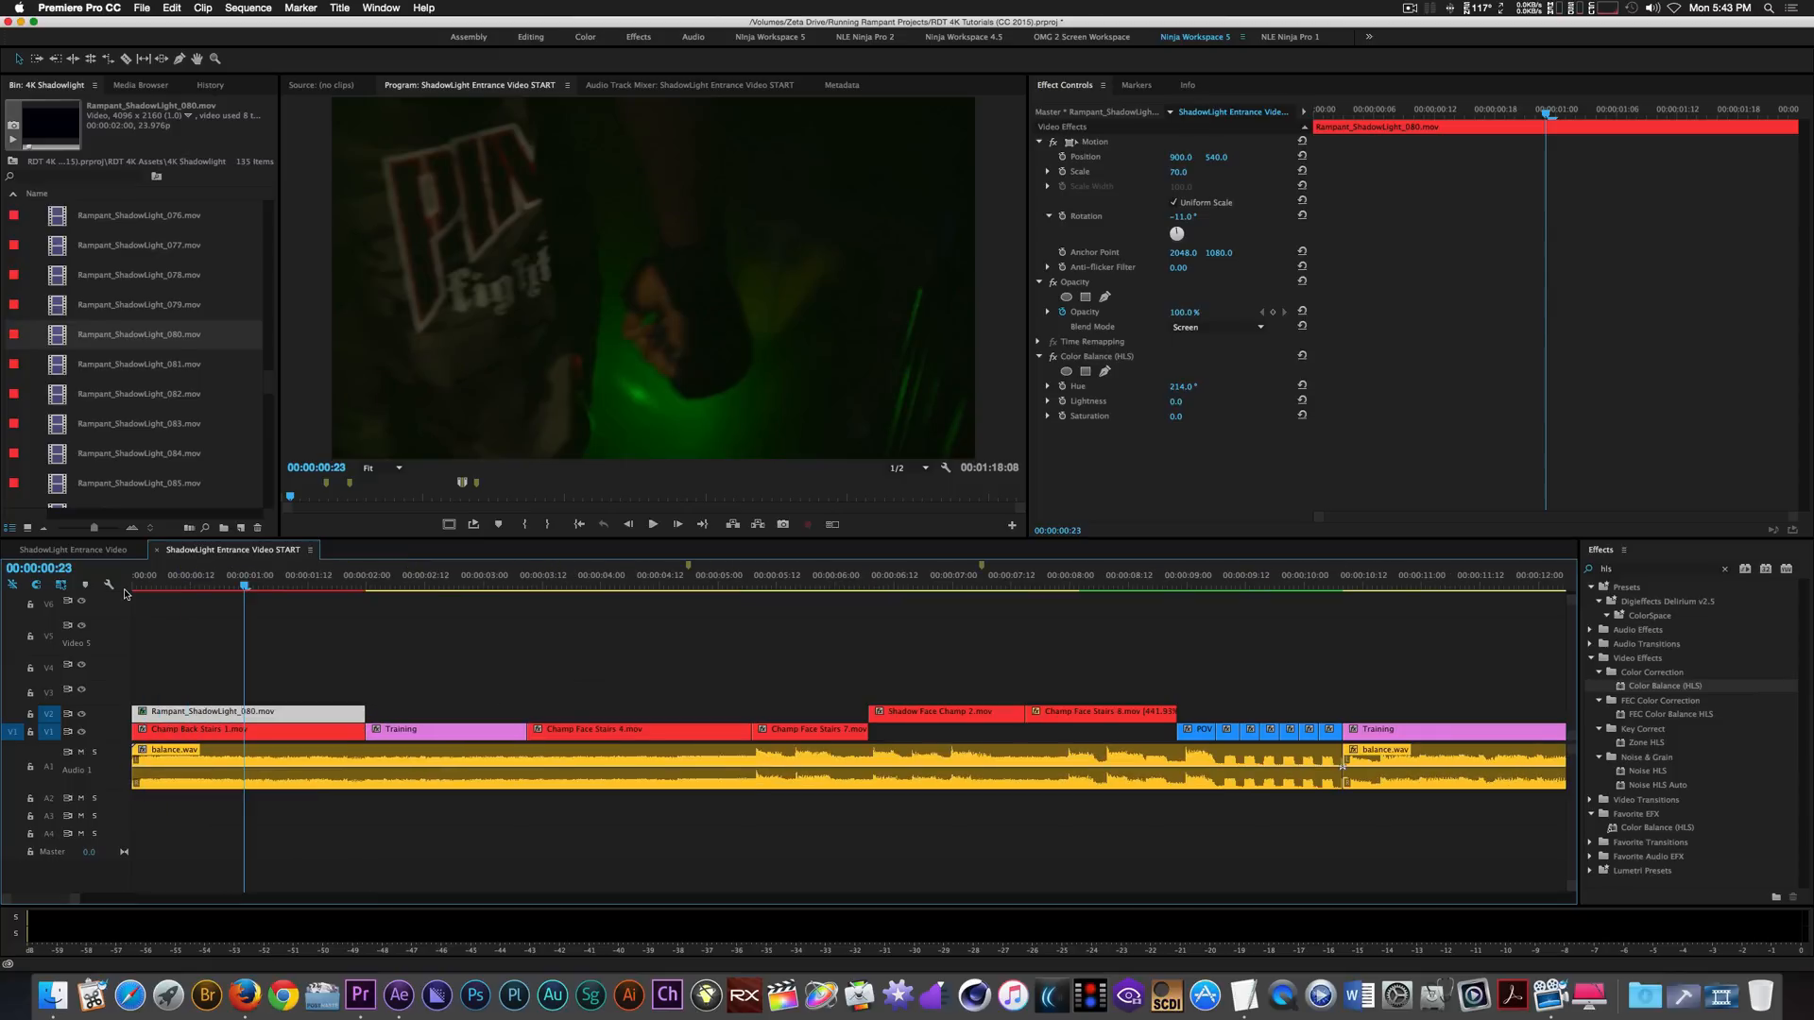
{"action": "key", "text": "Down"}
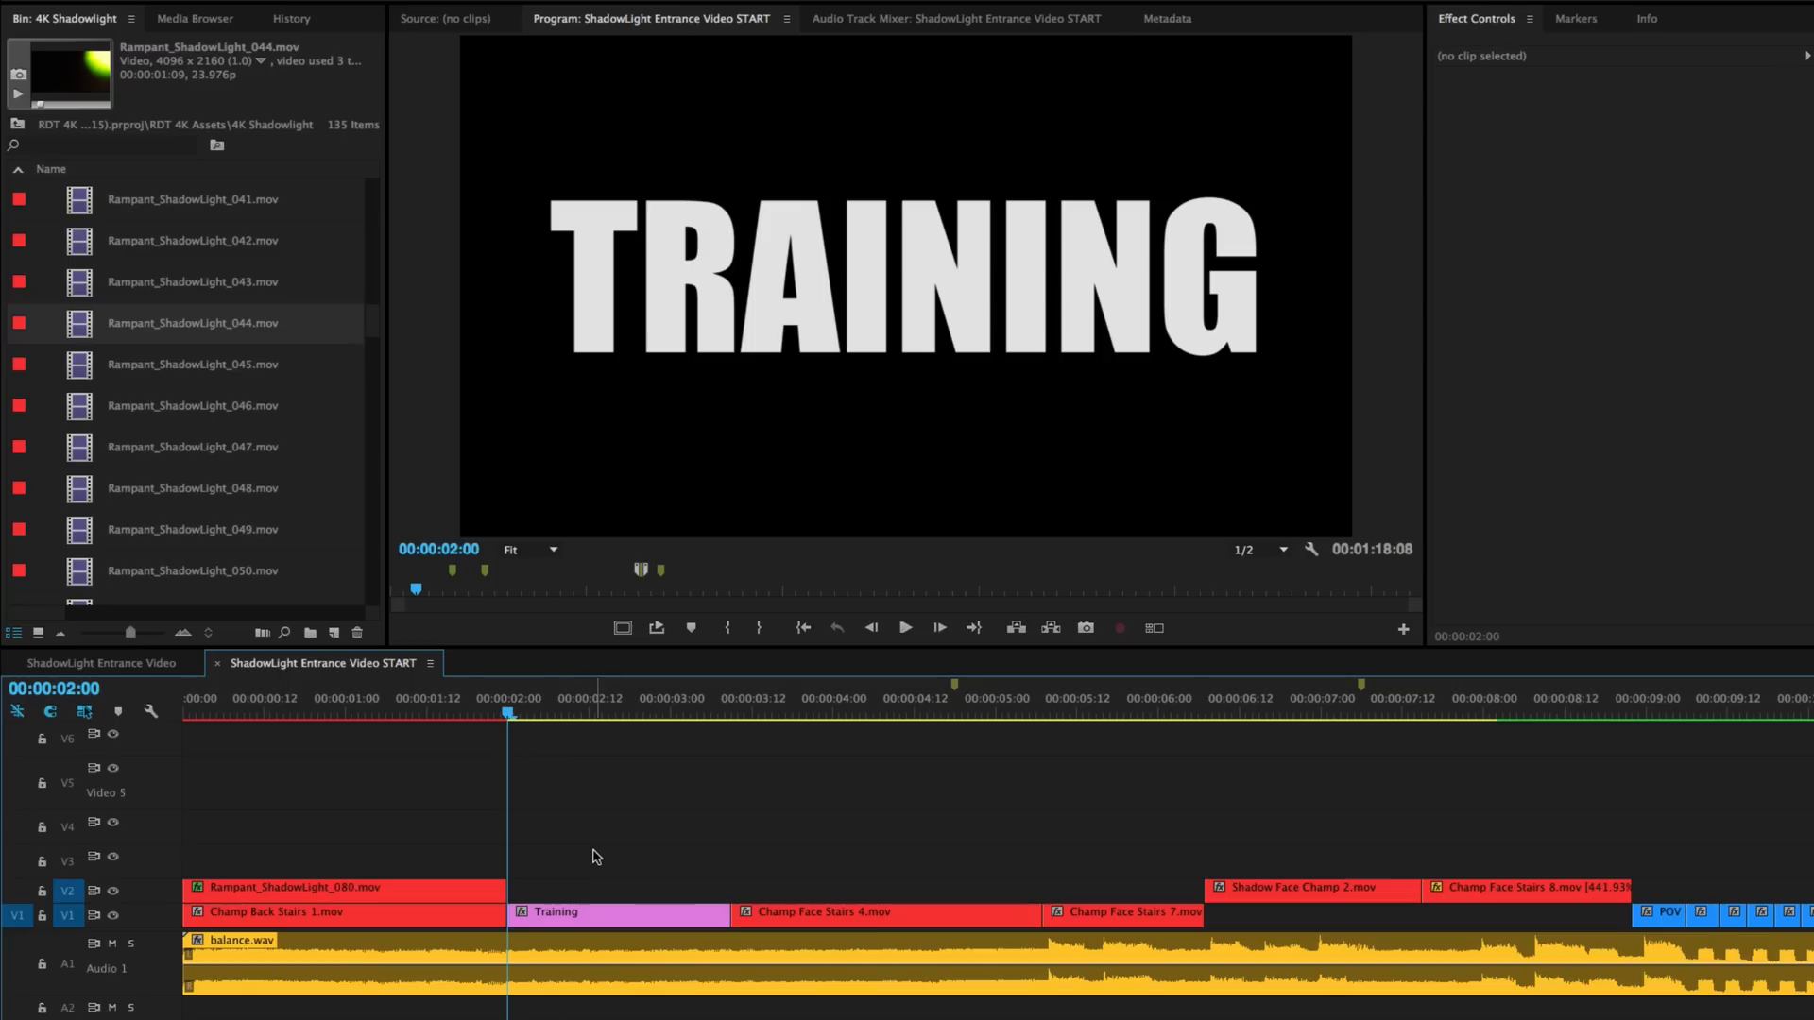
{"action": "left_click_drag", "start_coordinate": [77, 323], "coordinate": [568, 867]}
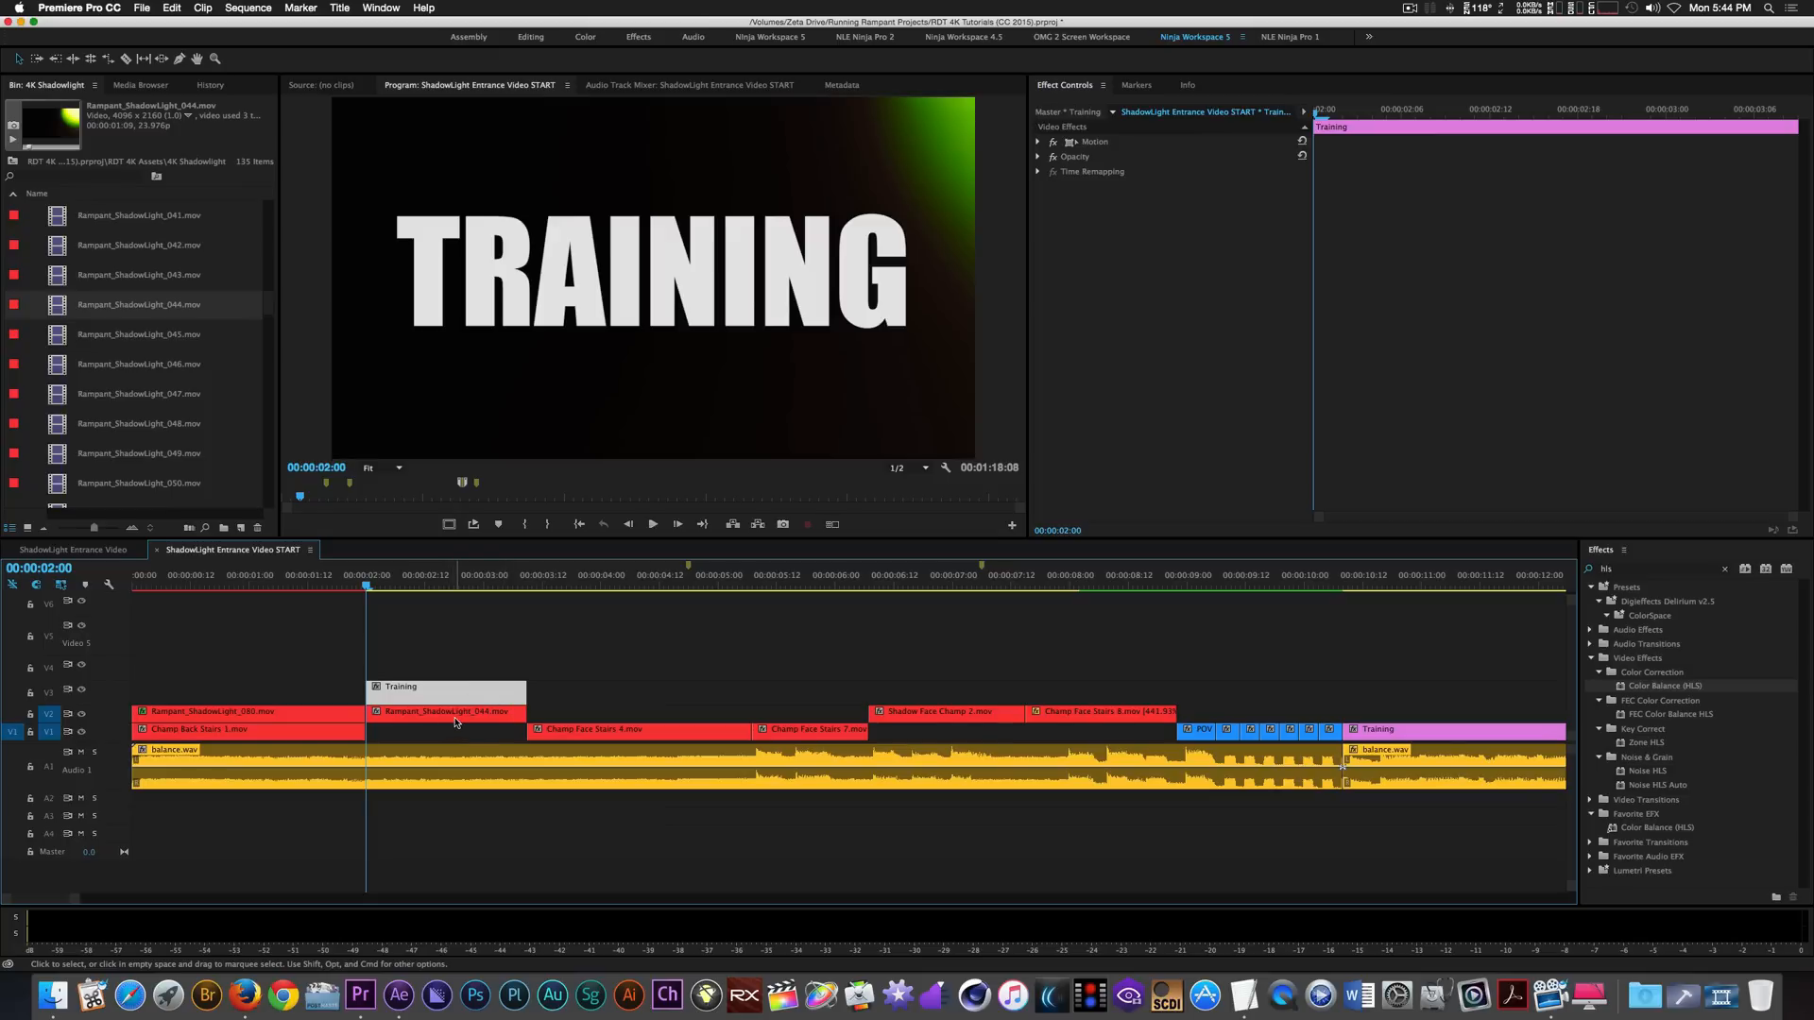
Set the Scale of the Rampant_ShadowLight_044.mov clip to 57.
{"action": "left_click", "coordinate": [633, 899]}
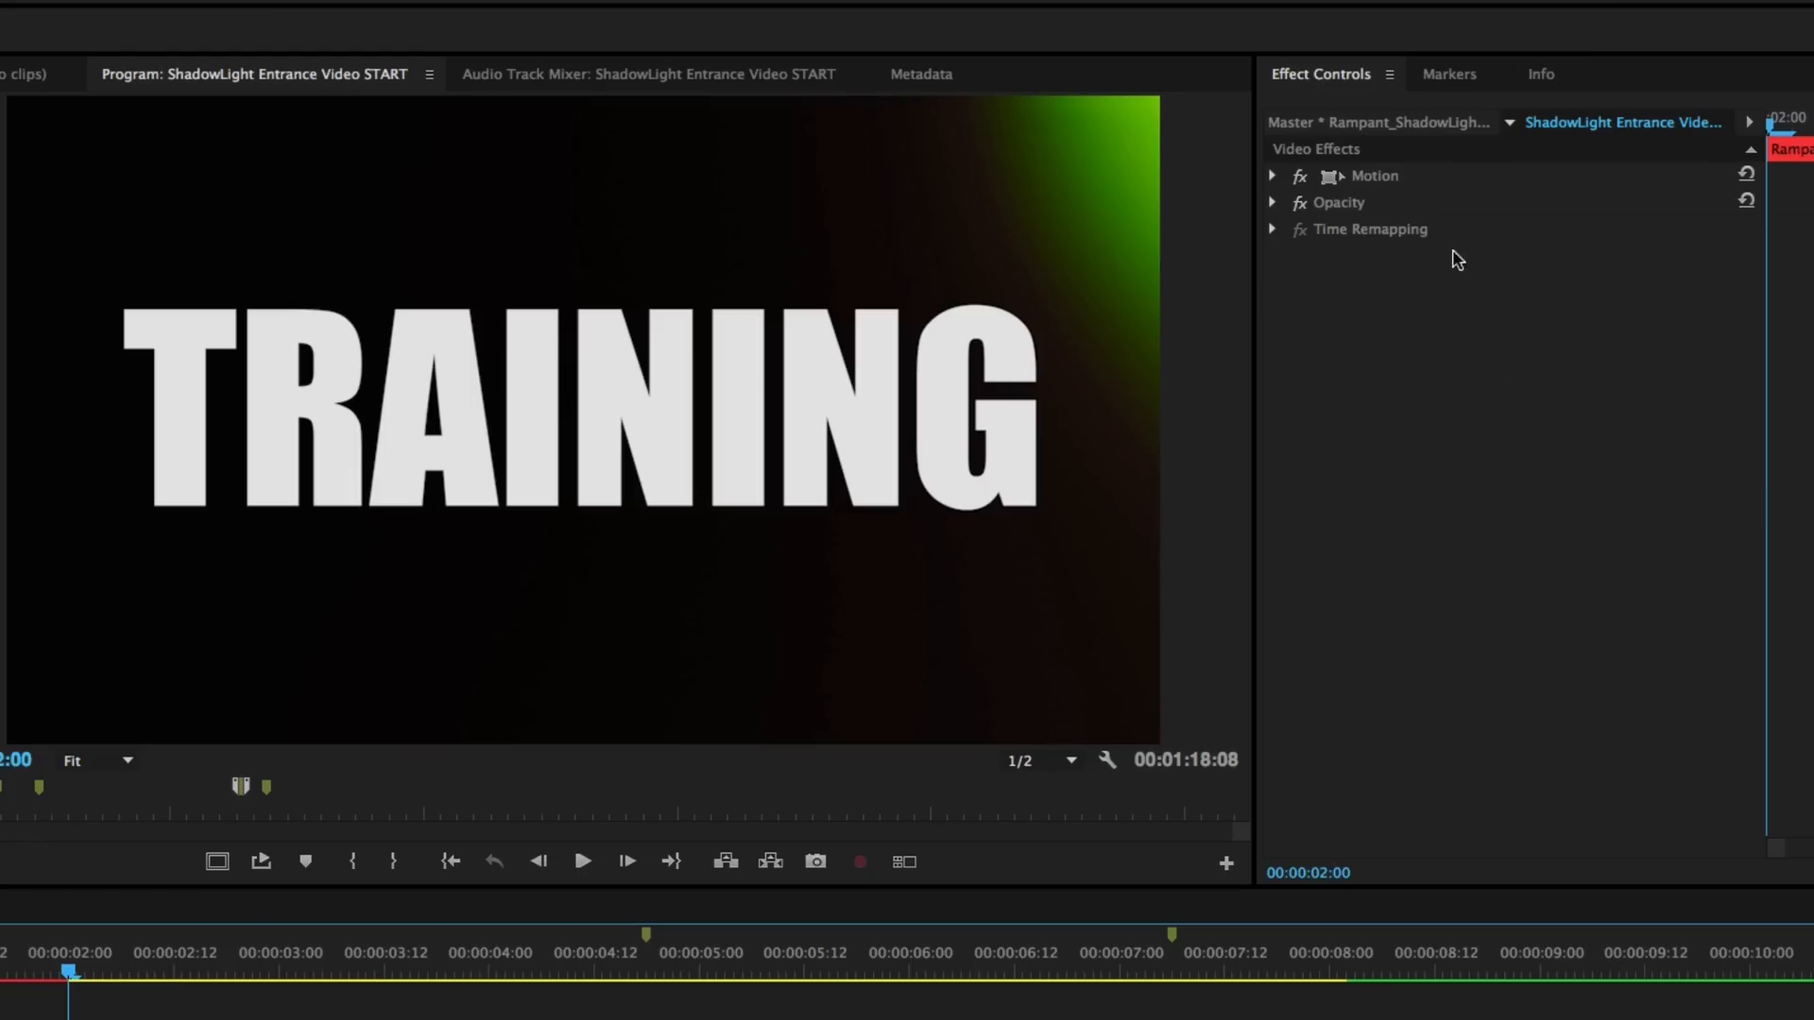
{"action": "left_click", "coordinate": [1037, 142]}
{"action": "left_click", "coordinate": [1273, 176]}
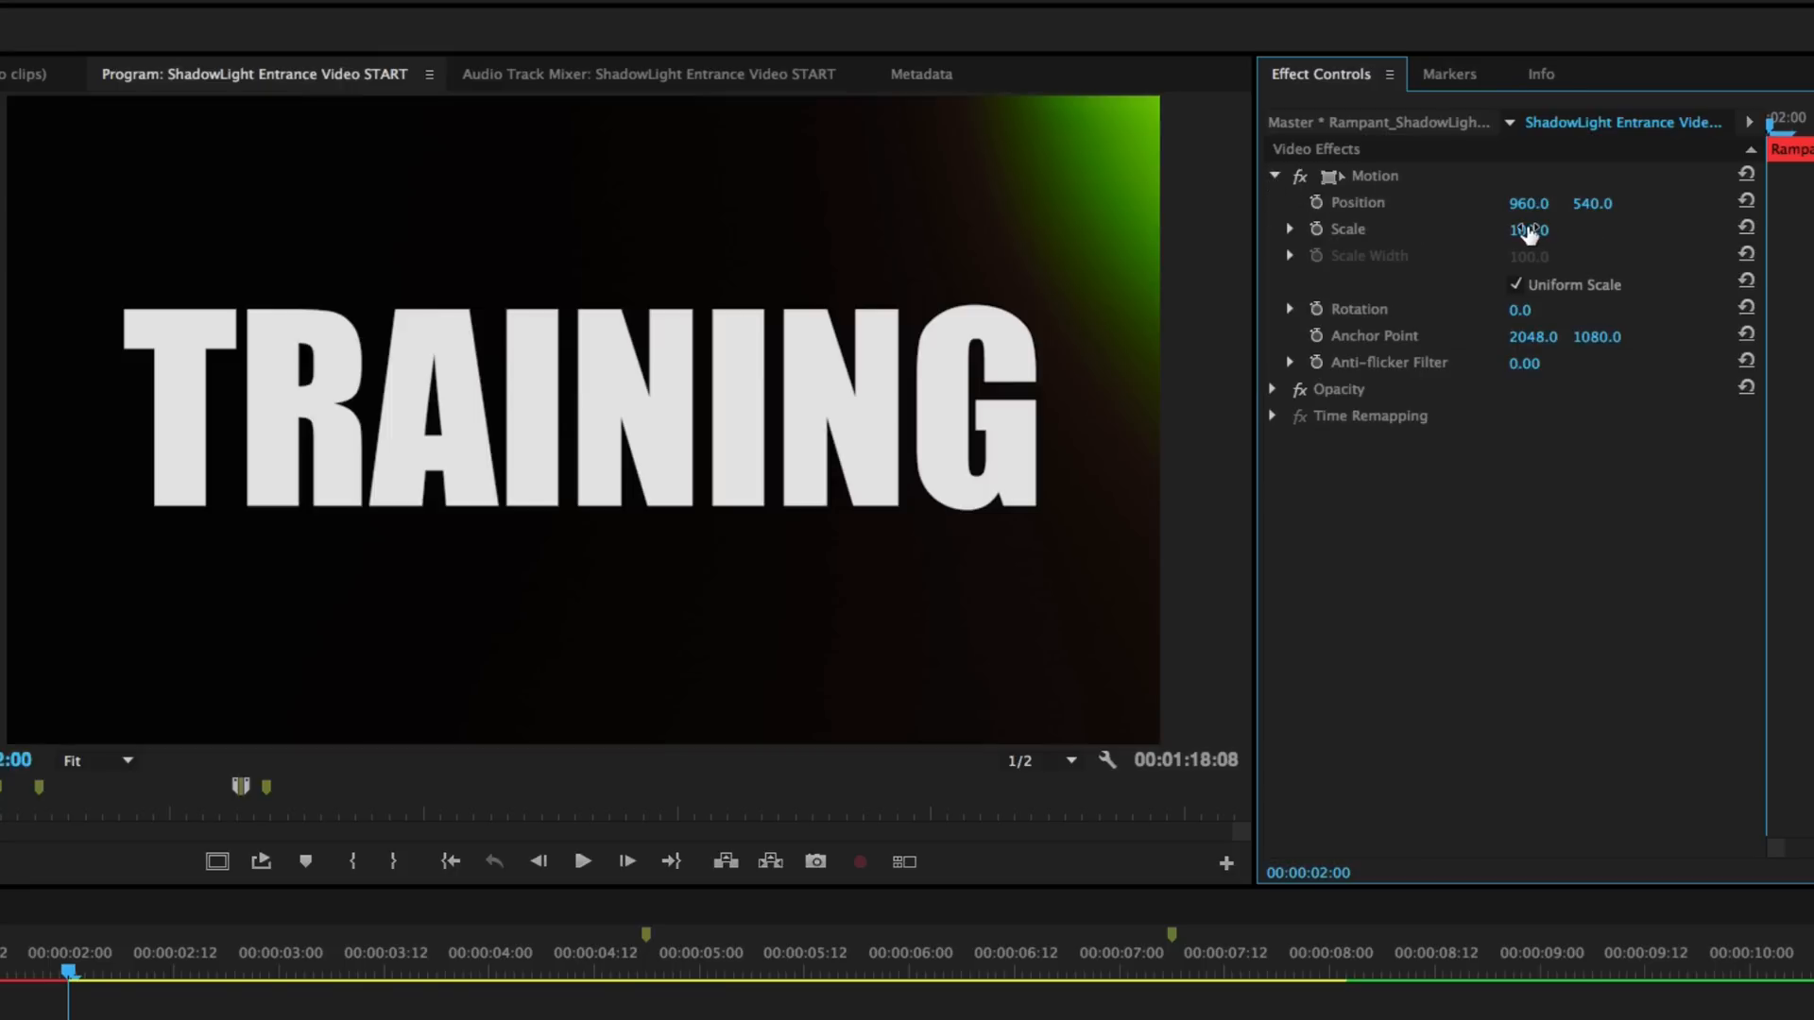
{"action": "left_click", "coordinate": [1529, 231]}
{"action": "type", "text": "57"}
{"action": "key", "text": "Return"}
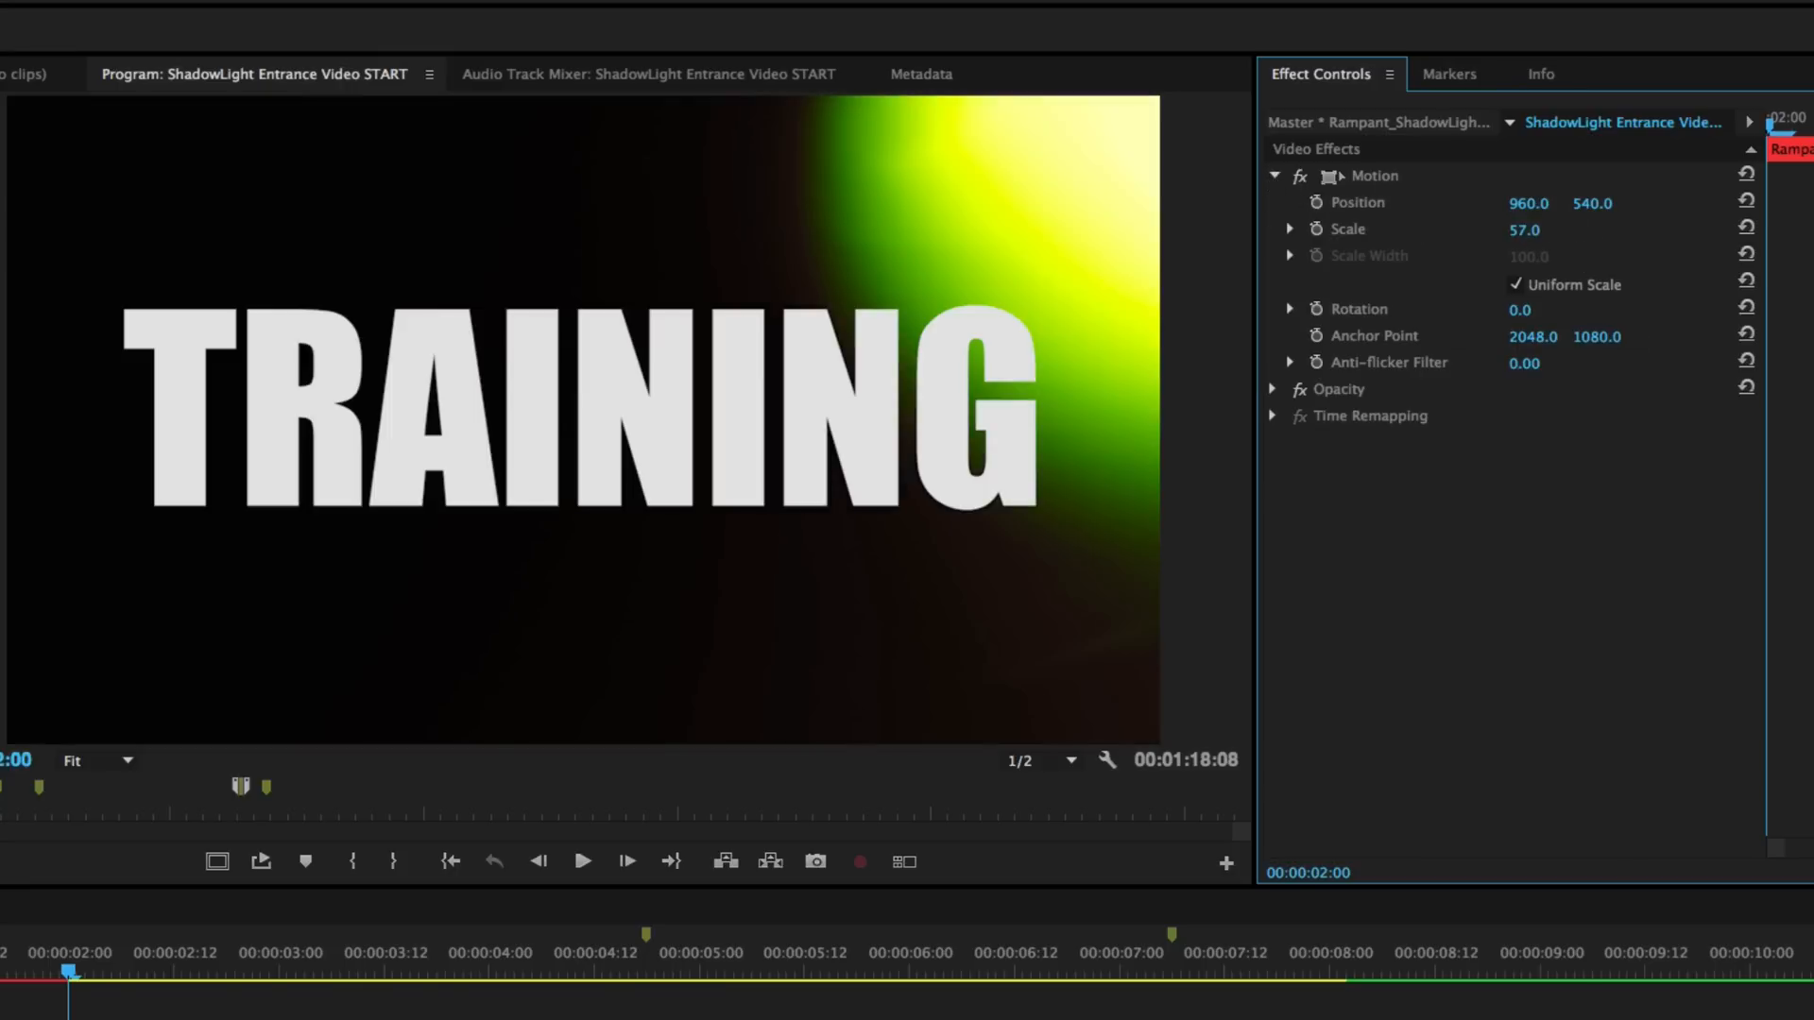
Set the blend mode of the Rampant_ShadowLight_044.mov clip to Linear Dodge (Add).
{"action": "left_click", "coordinate": [1274, 391]}
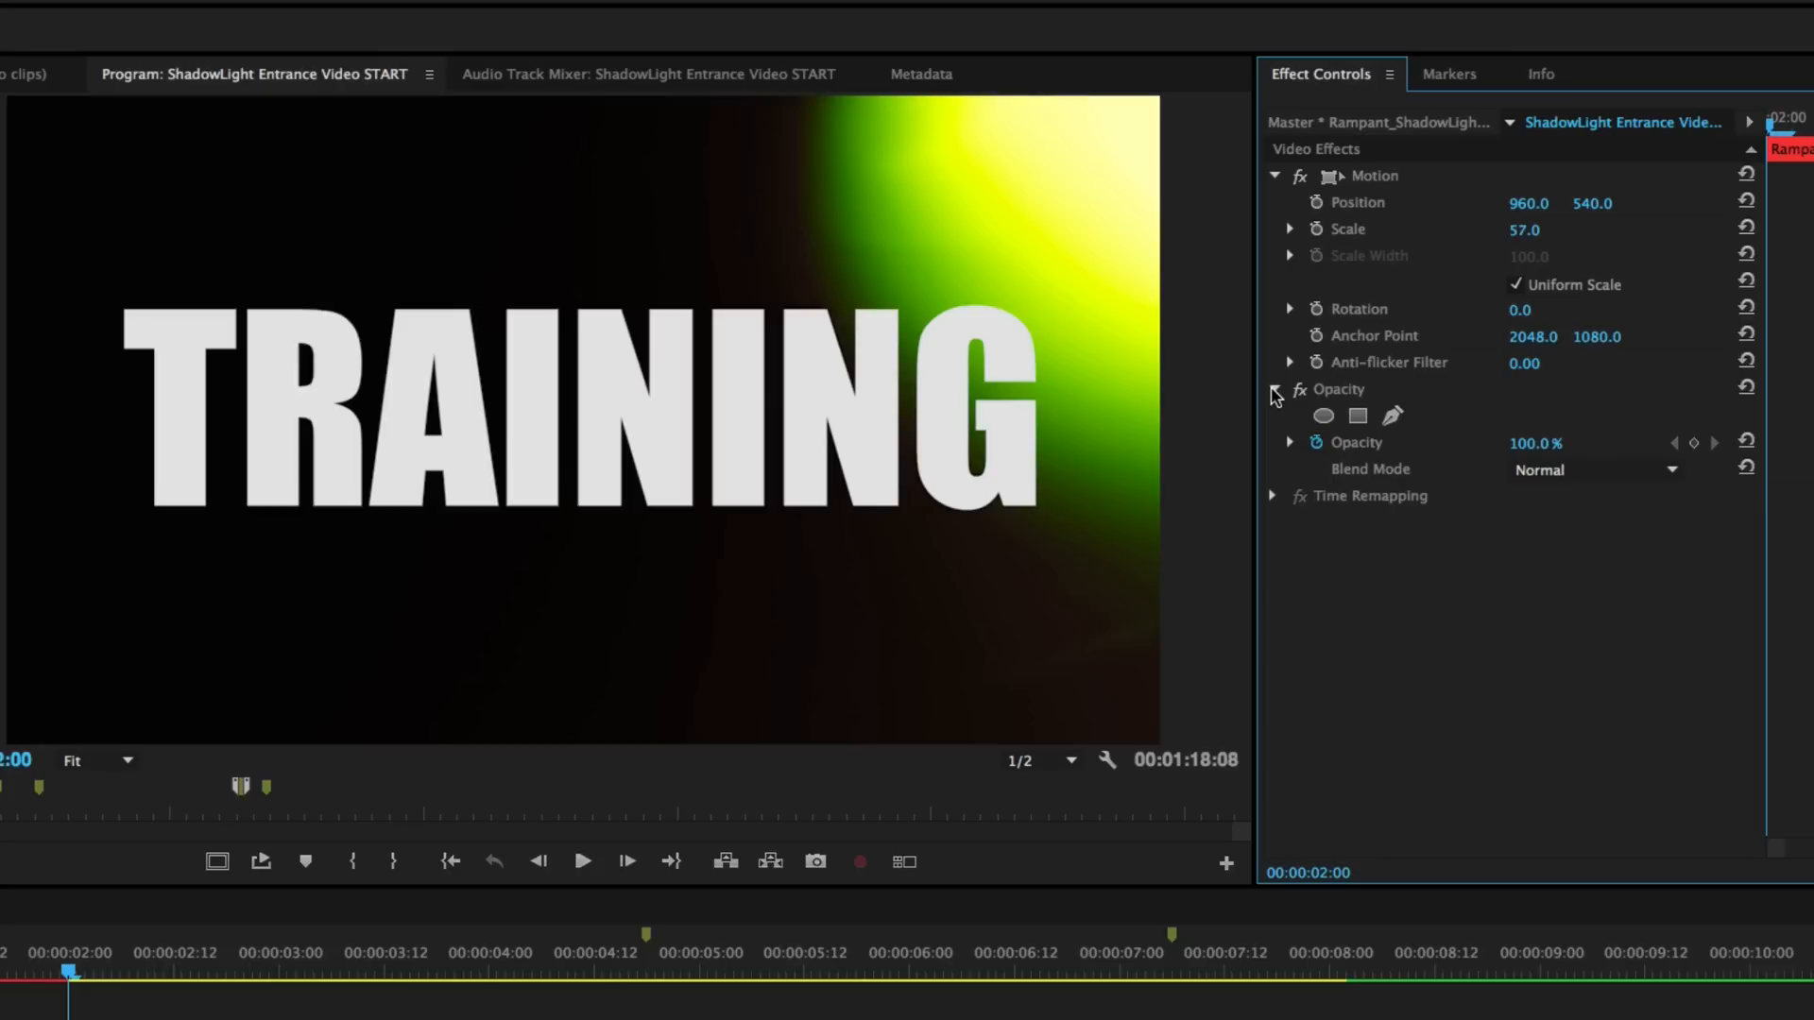
{"action": "left_click", "coordinate": [1600, 469]}
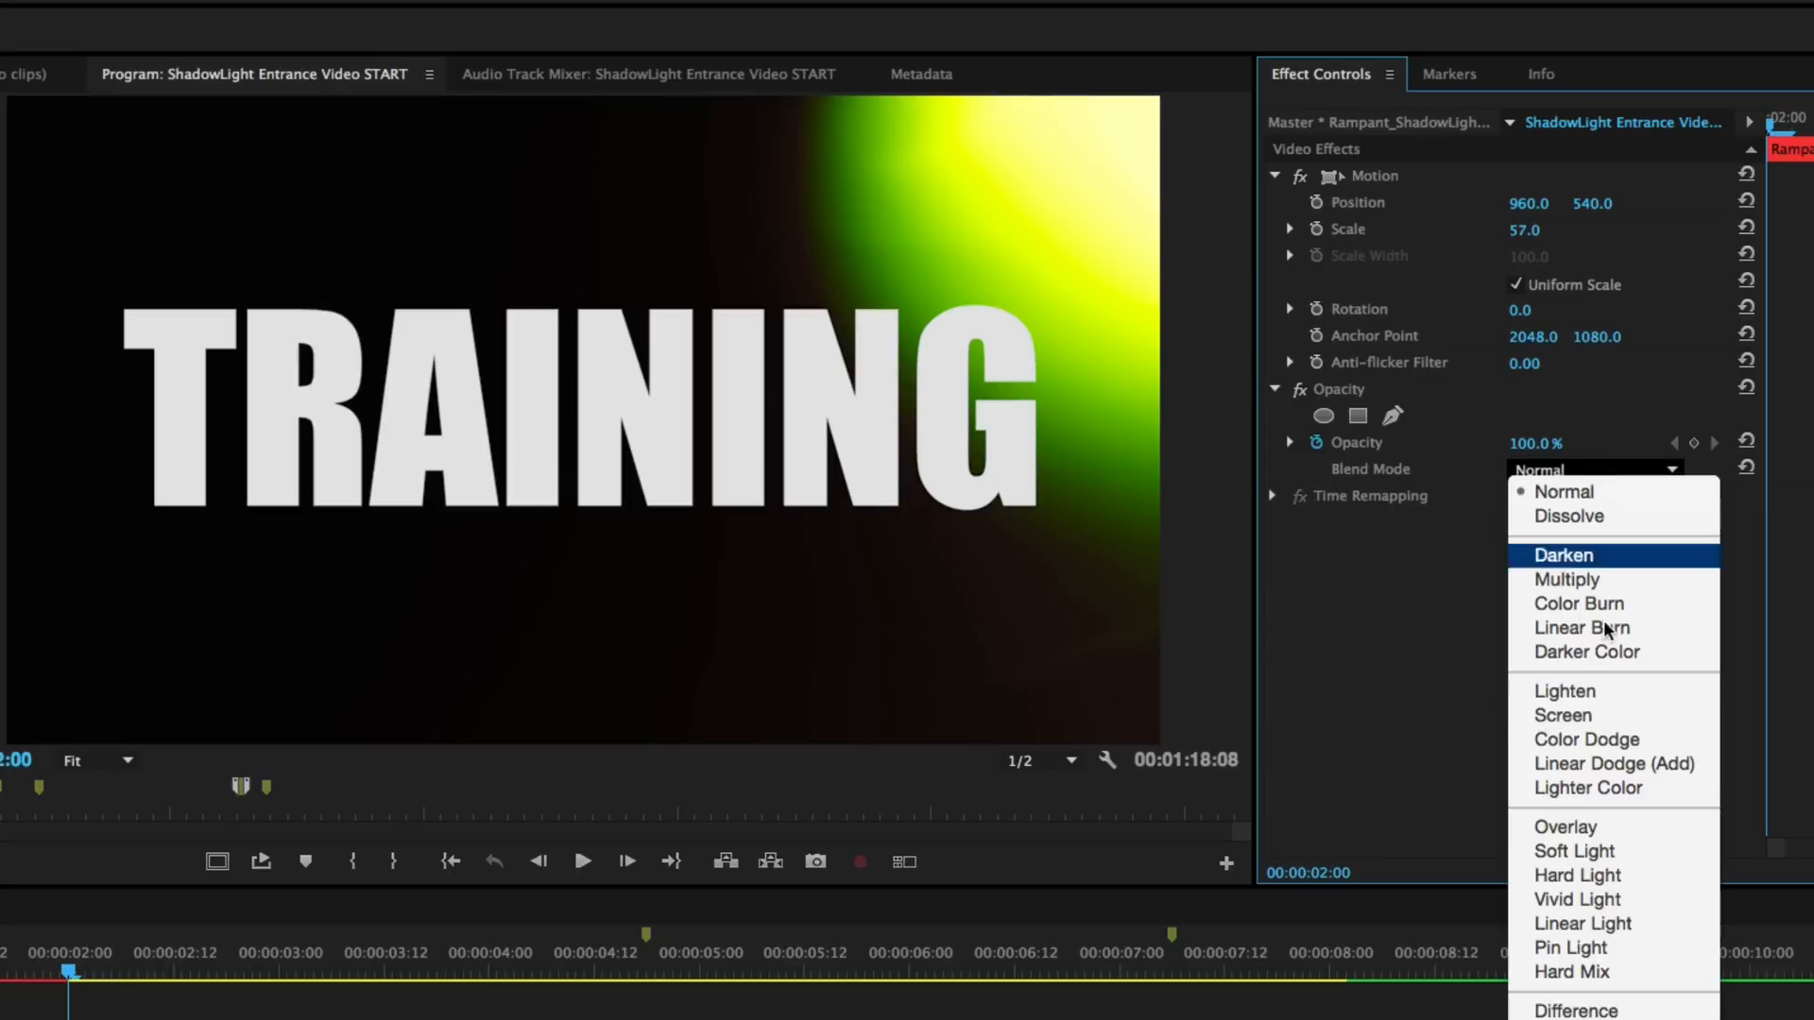
{"action": "left_click", "coordinate": [1632, 764]}
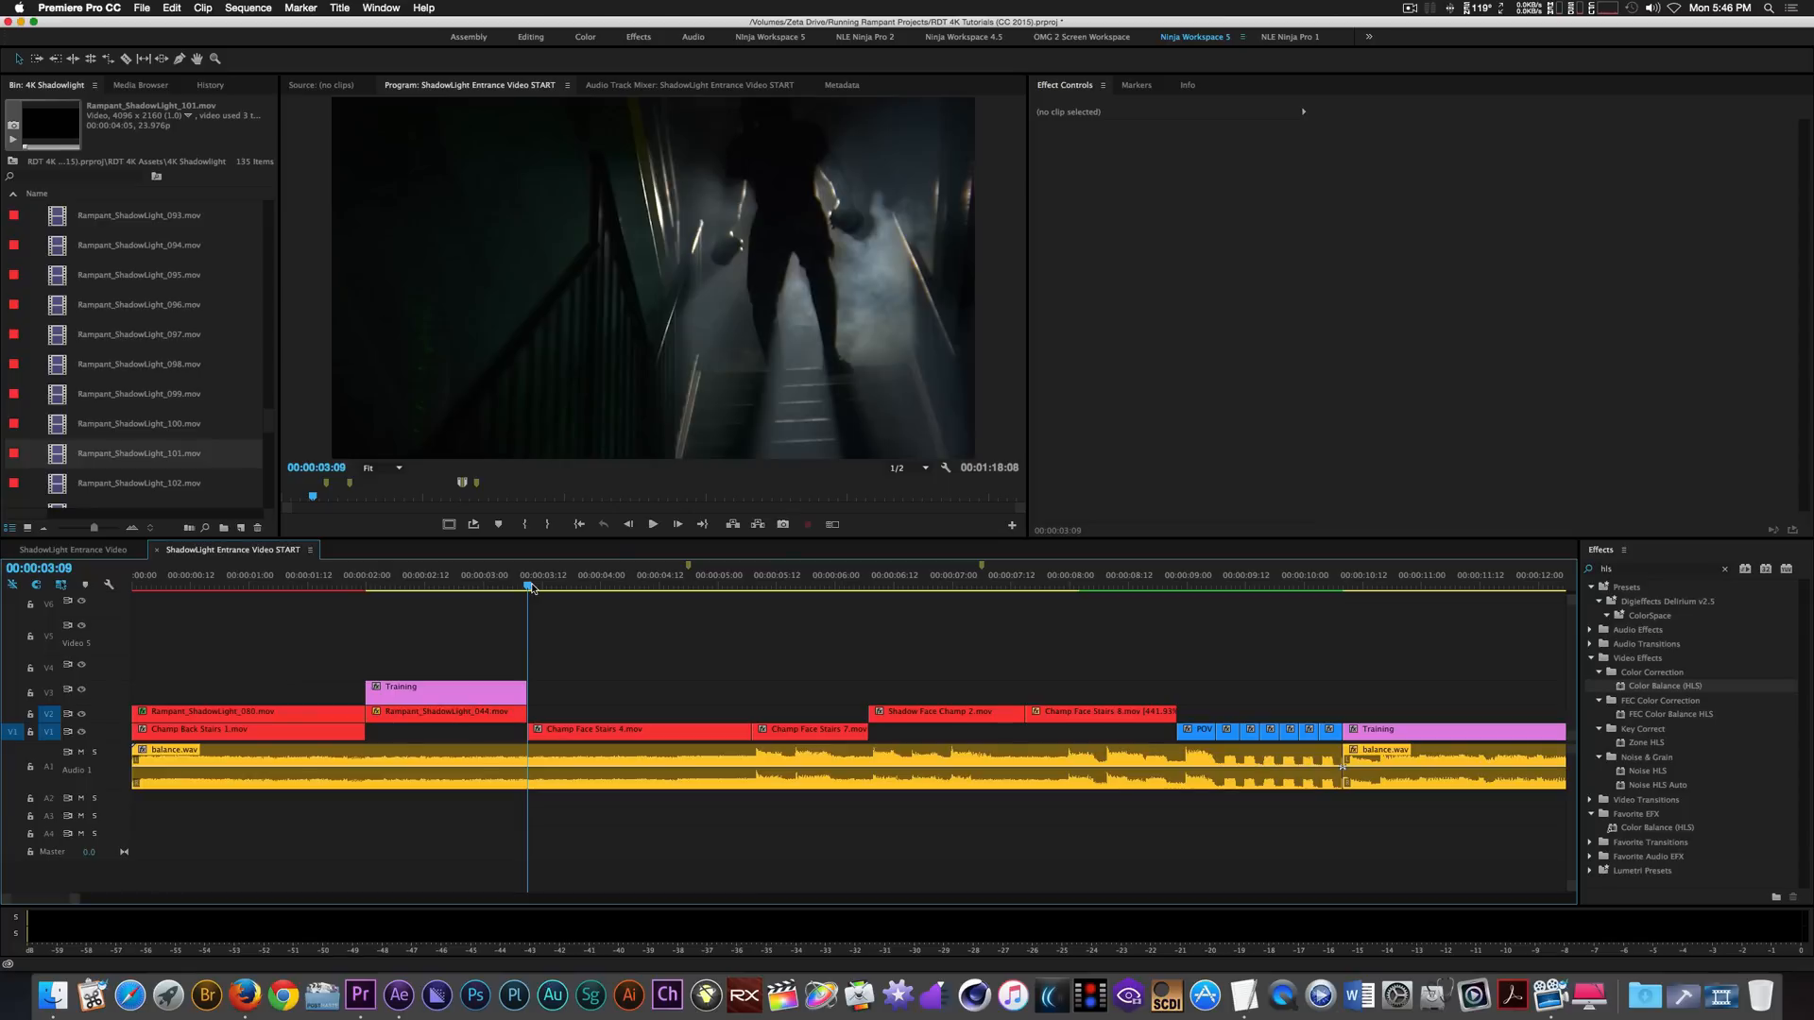
Place Rampant_ShadowLight_101.mov on V2 at 00:00:03:09, trimmed to end together with Champ Face Stairs 7.mov.
{"action": "key", "text": "space"}
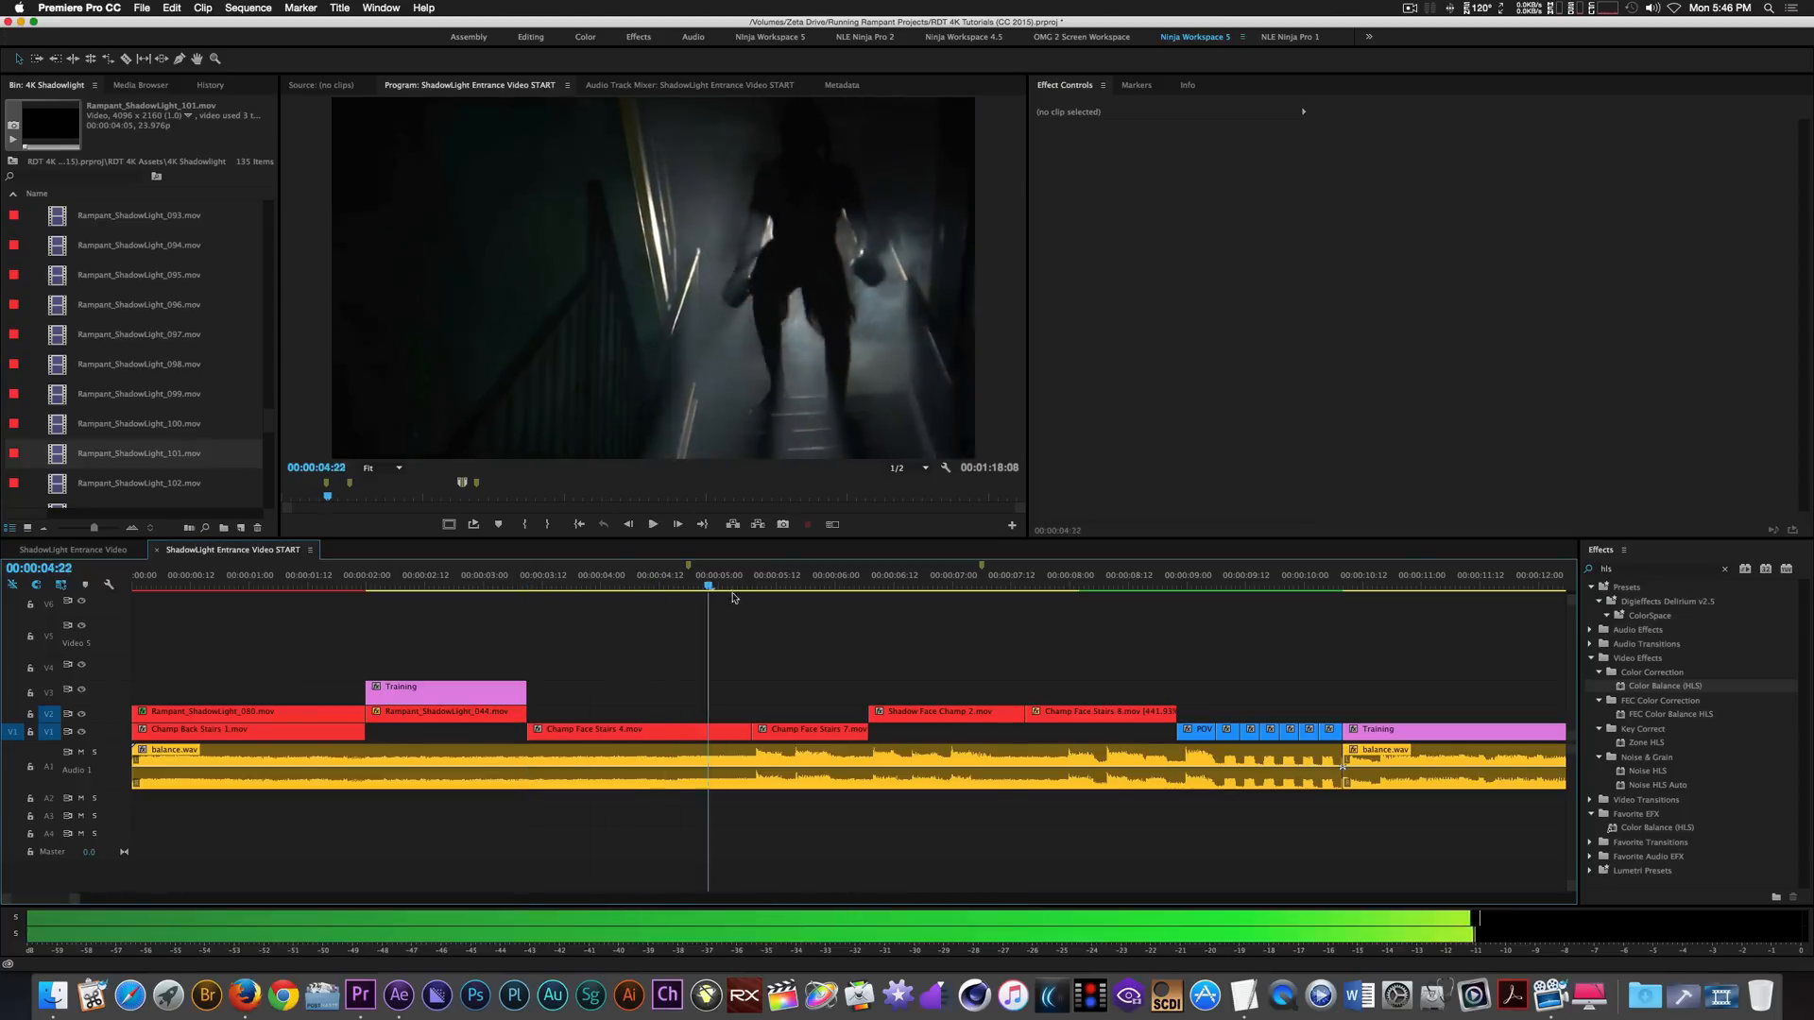
{"action": "left_click_drag", "start_coordinate": [722, 596], "coordinate": [538, 603]}
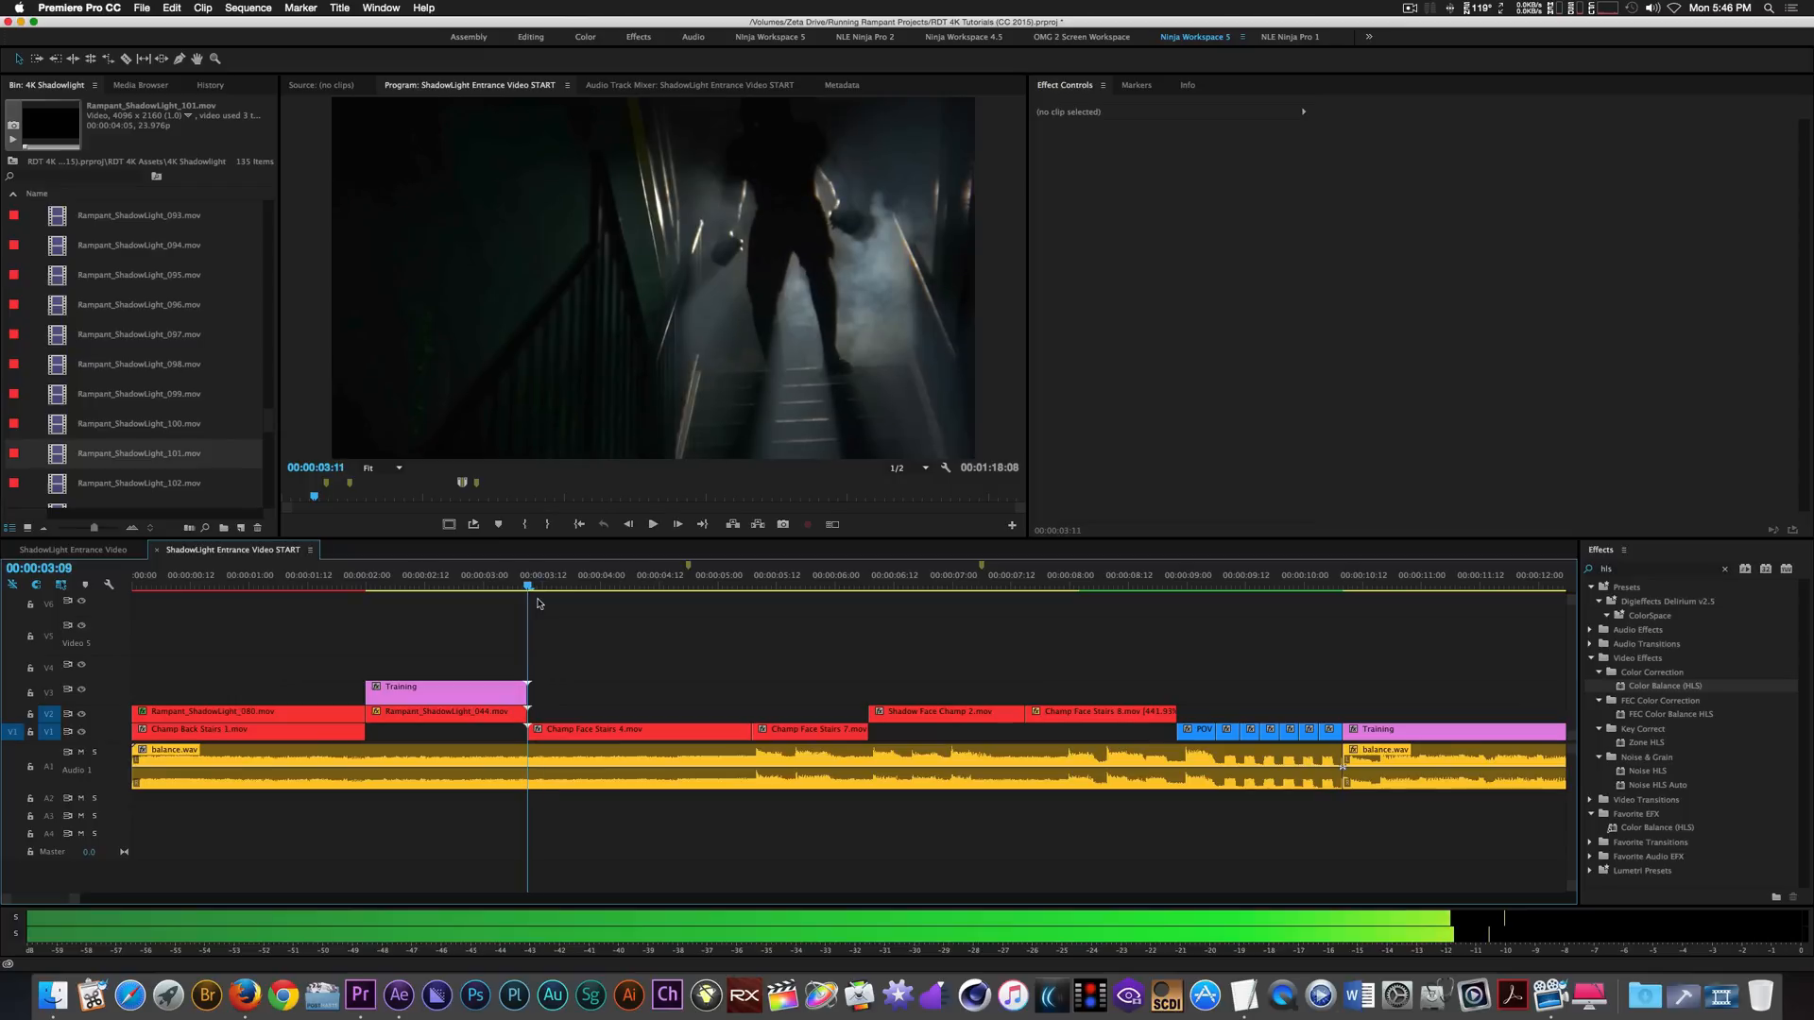
{"action": "key", "text": "Left"}
{"action": "key", "text": "Left"}
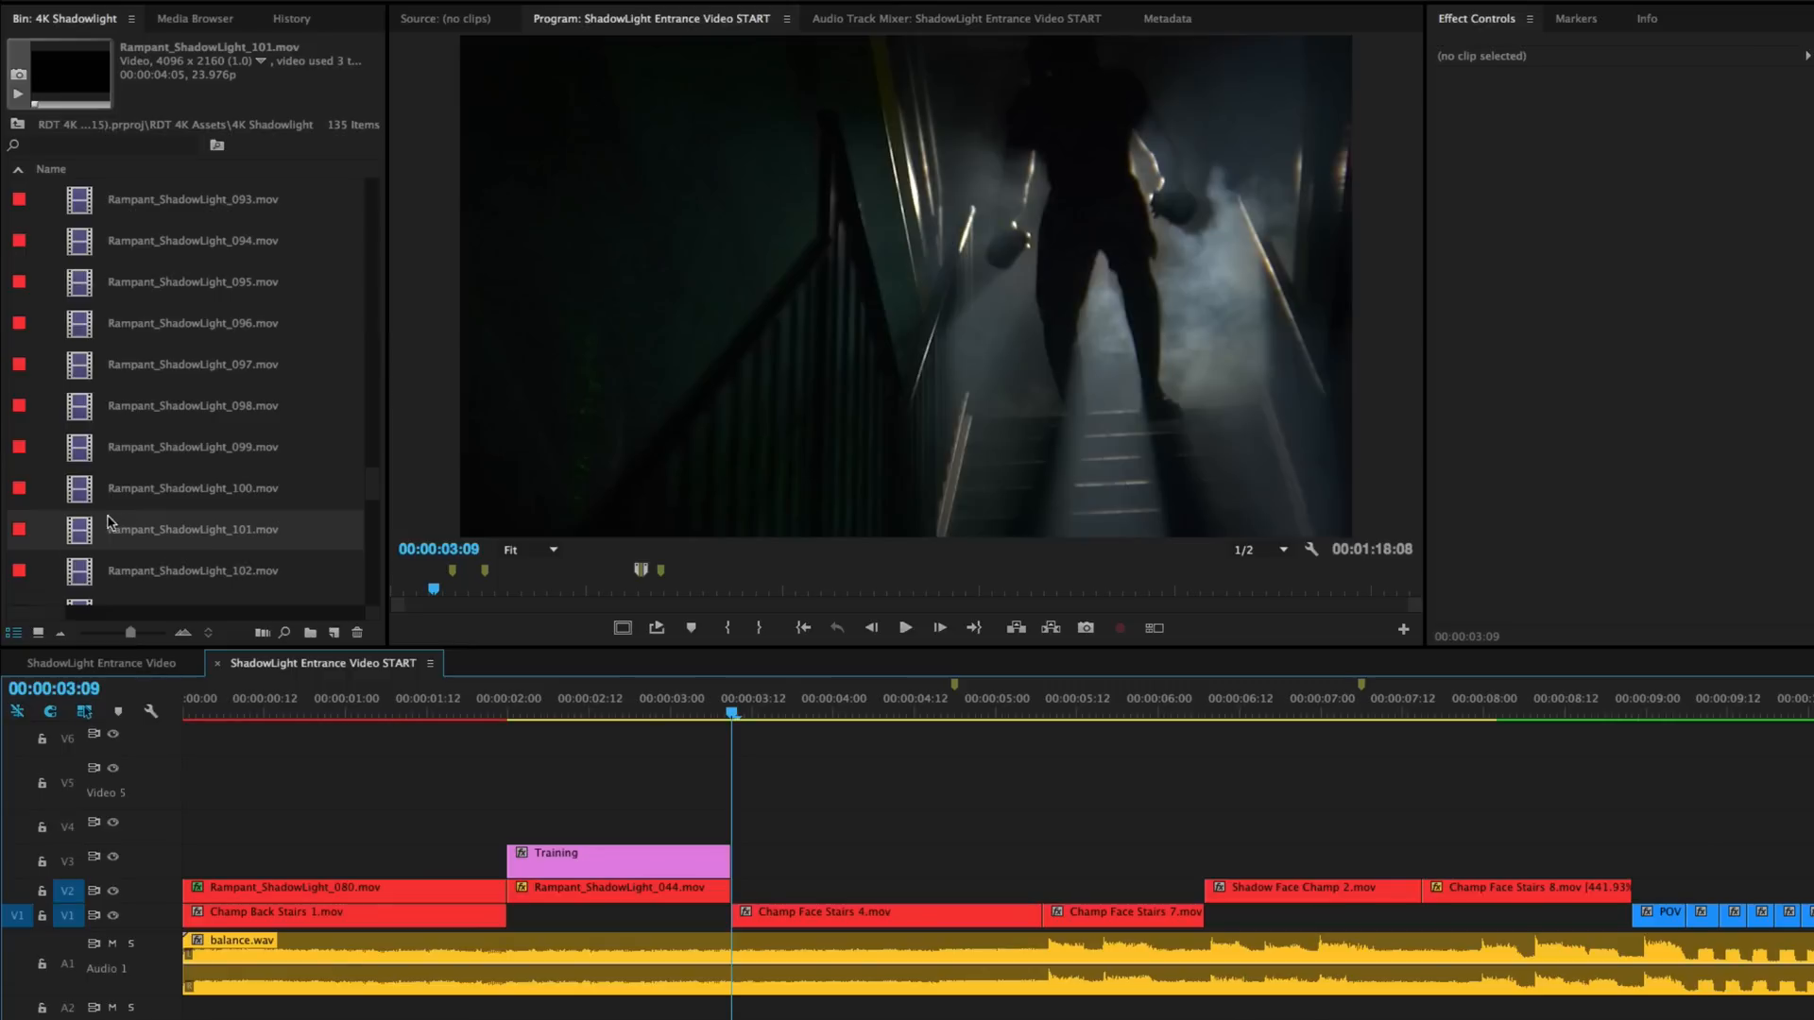
{"action": "left_click_drag", "start_coordinate": [77, 531], "coordinate": [734, 870]}
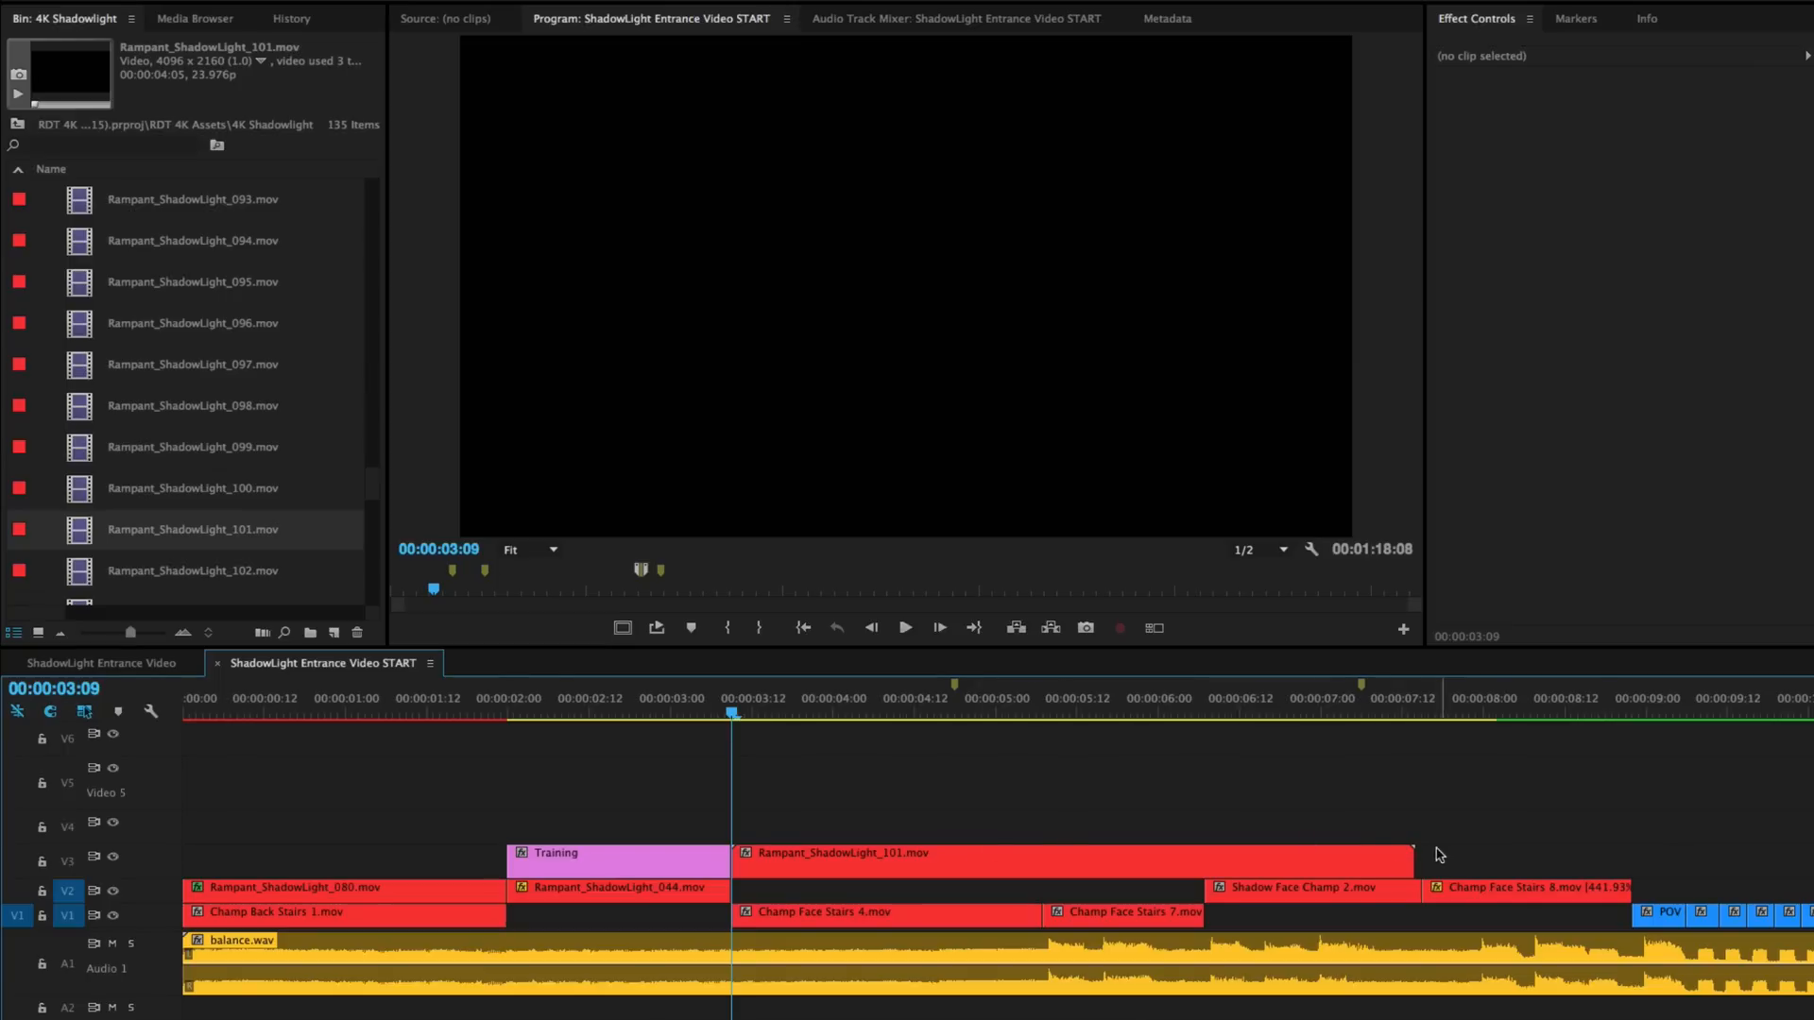
{"action": "left_click_drag", "start_coordinate": [1407, 853], "coordinate": [1204, 854]}
{"action": "left_click", "coordinate": [1055, 865]}
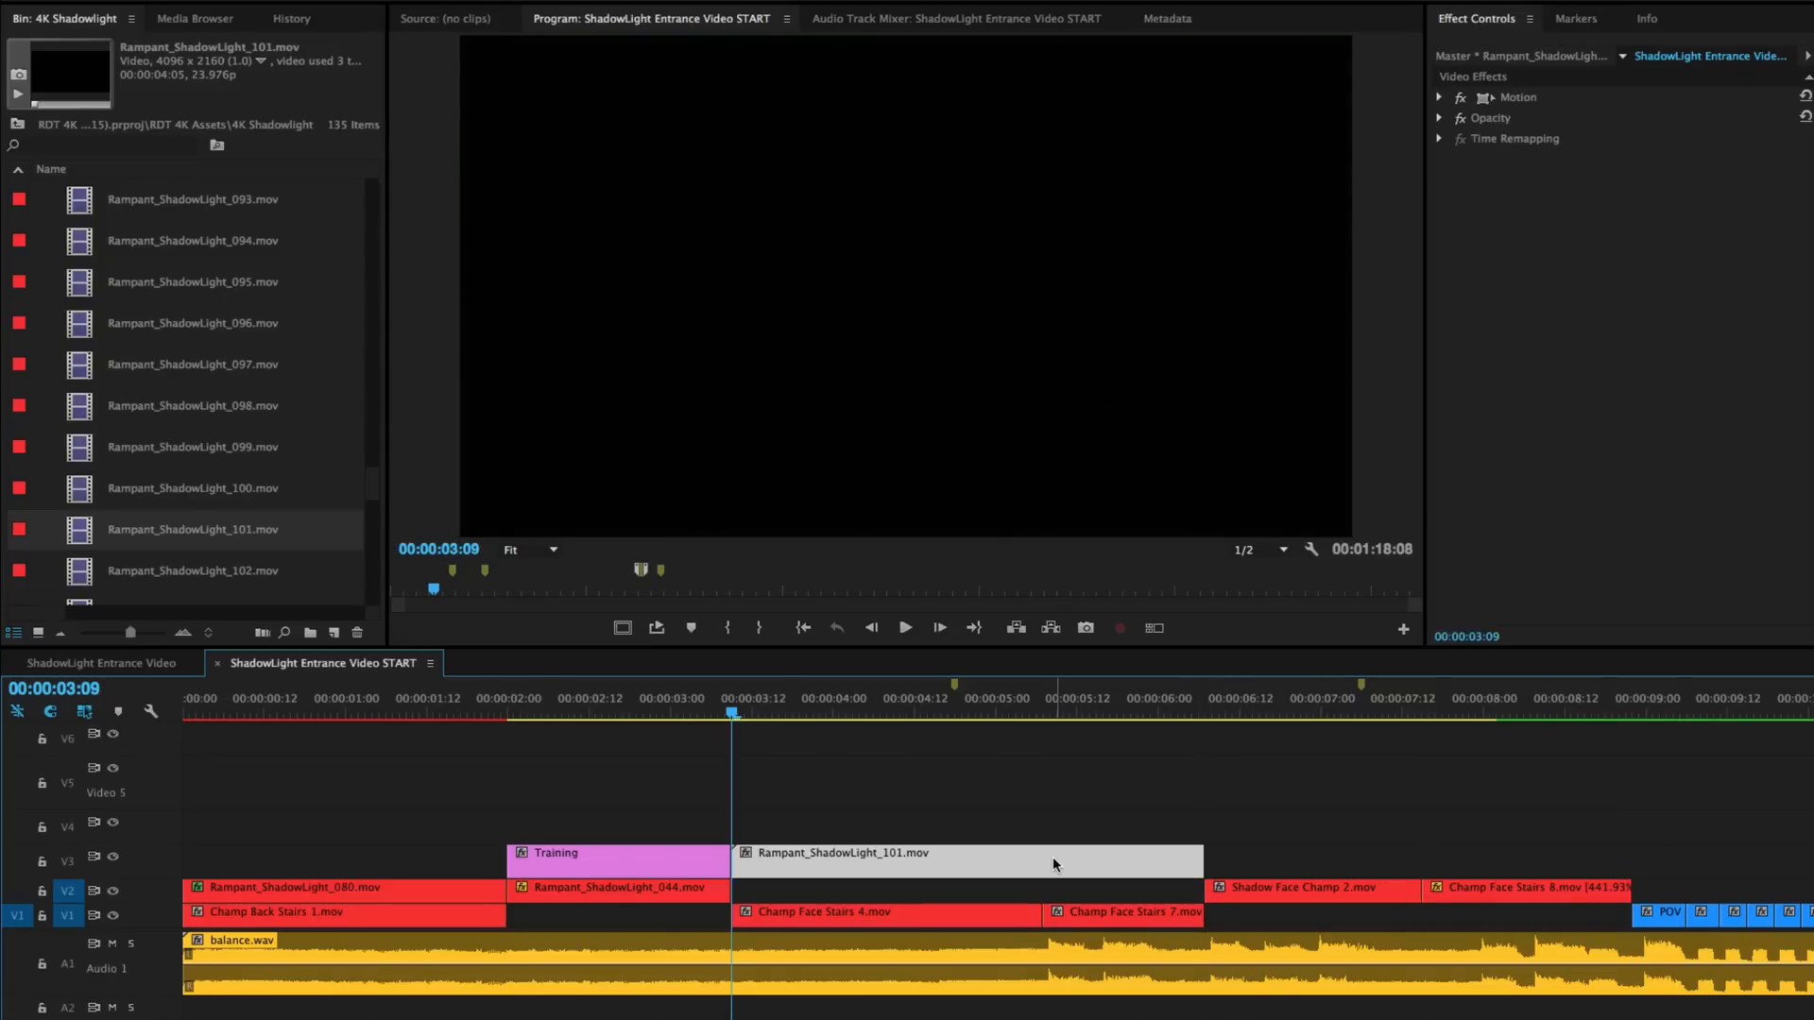
{"action": "key", "text": "alt+Down"}
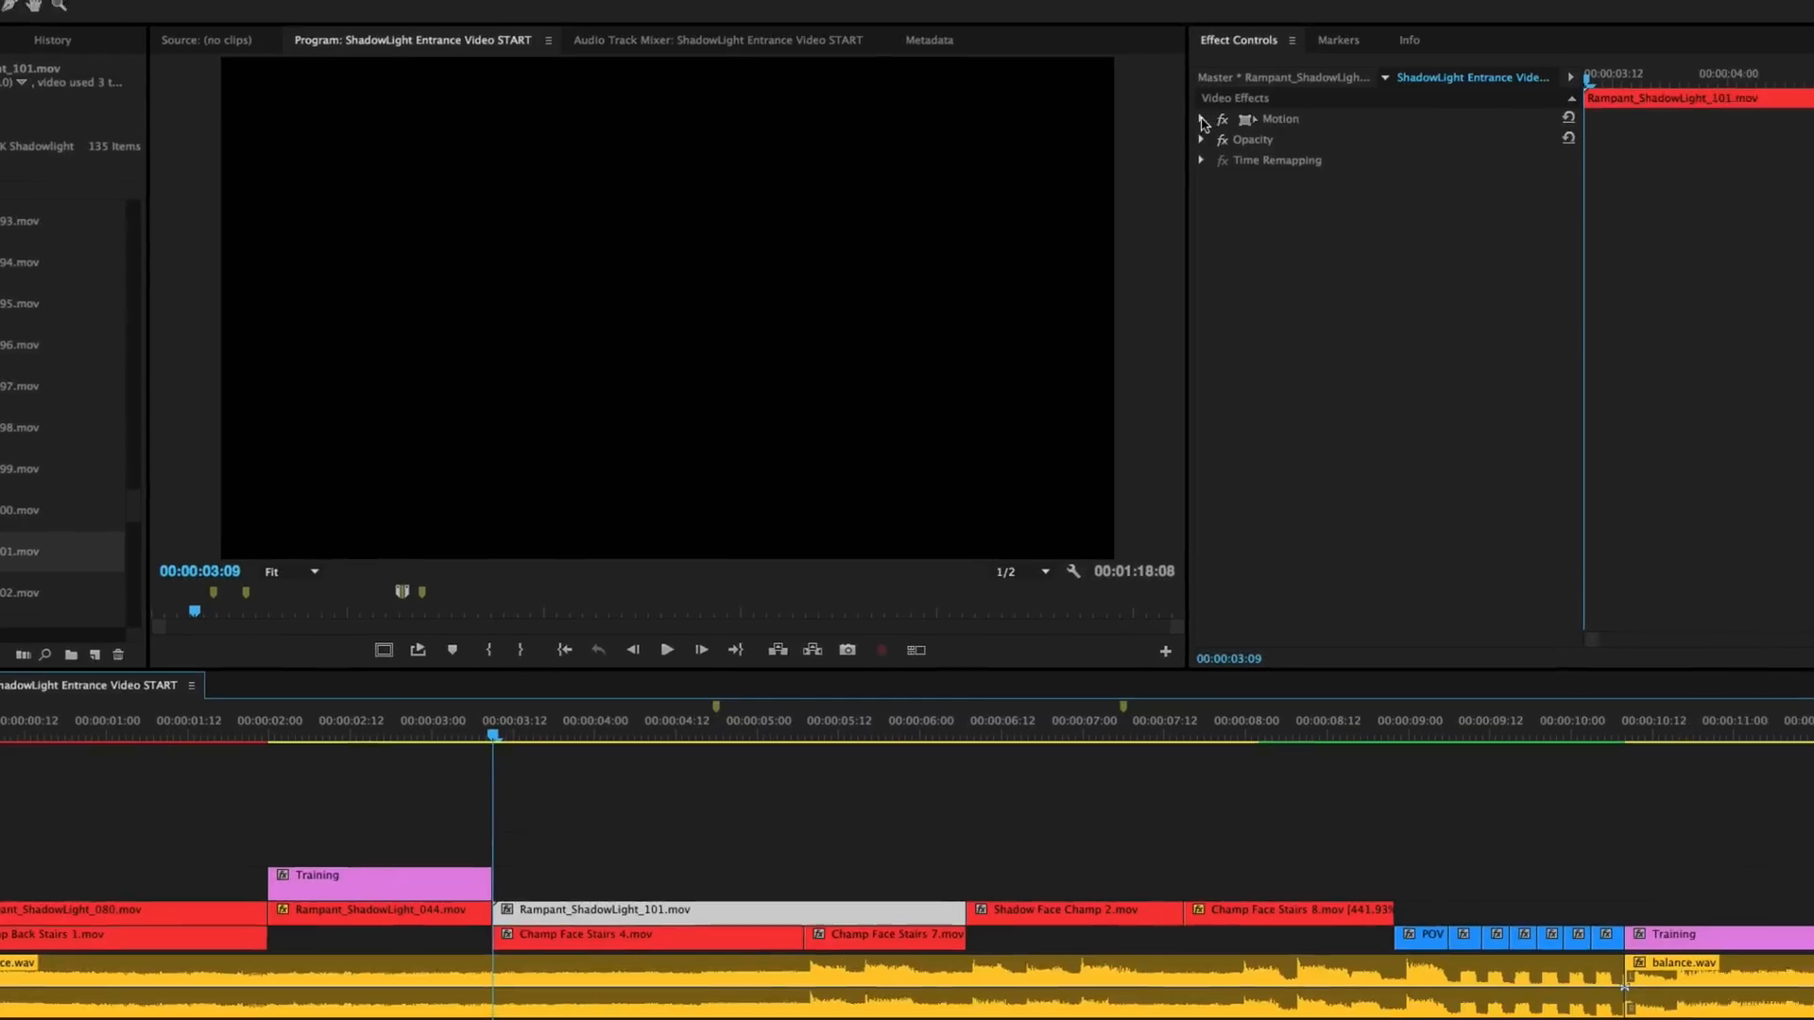
Set the Scale of the Rampant_ShadowLight_101.mov clip to 55.
{"action": "left_click", "coordinate": [1201, 120]}
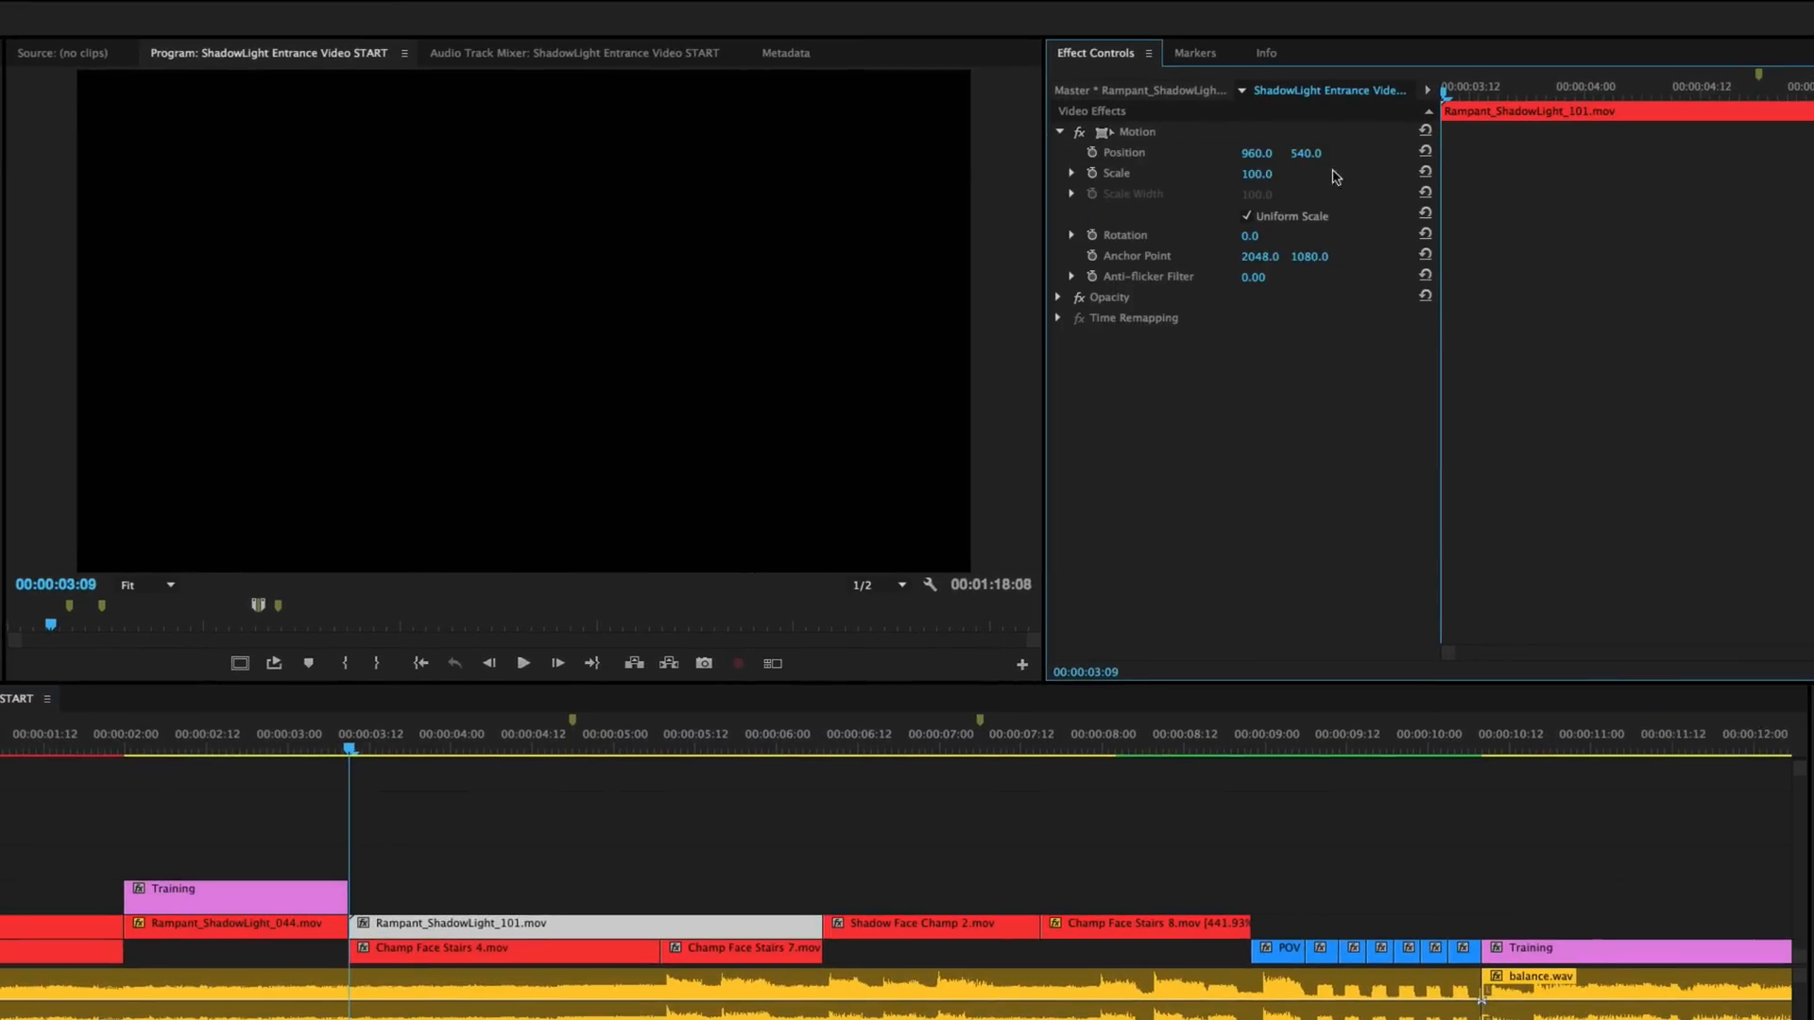
{"action": "left_click", "coordinate": [1264, 176]}
{"action": "type", "text": "55"}
{"action": "key", "text": "Return"}
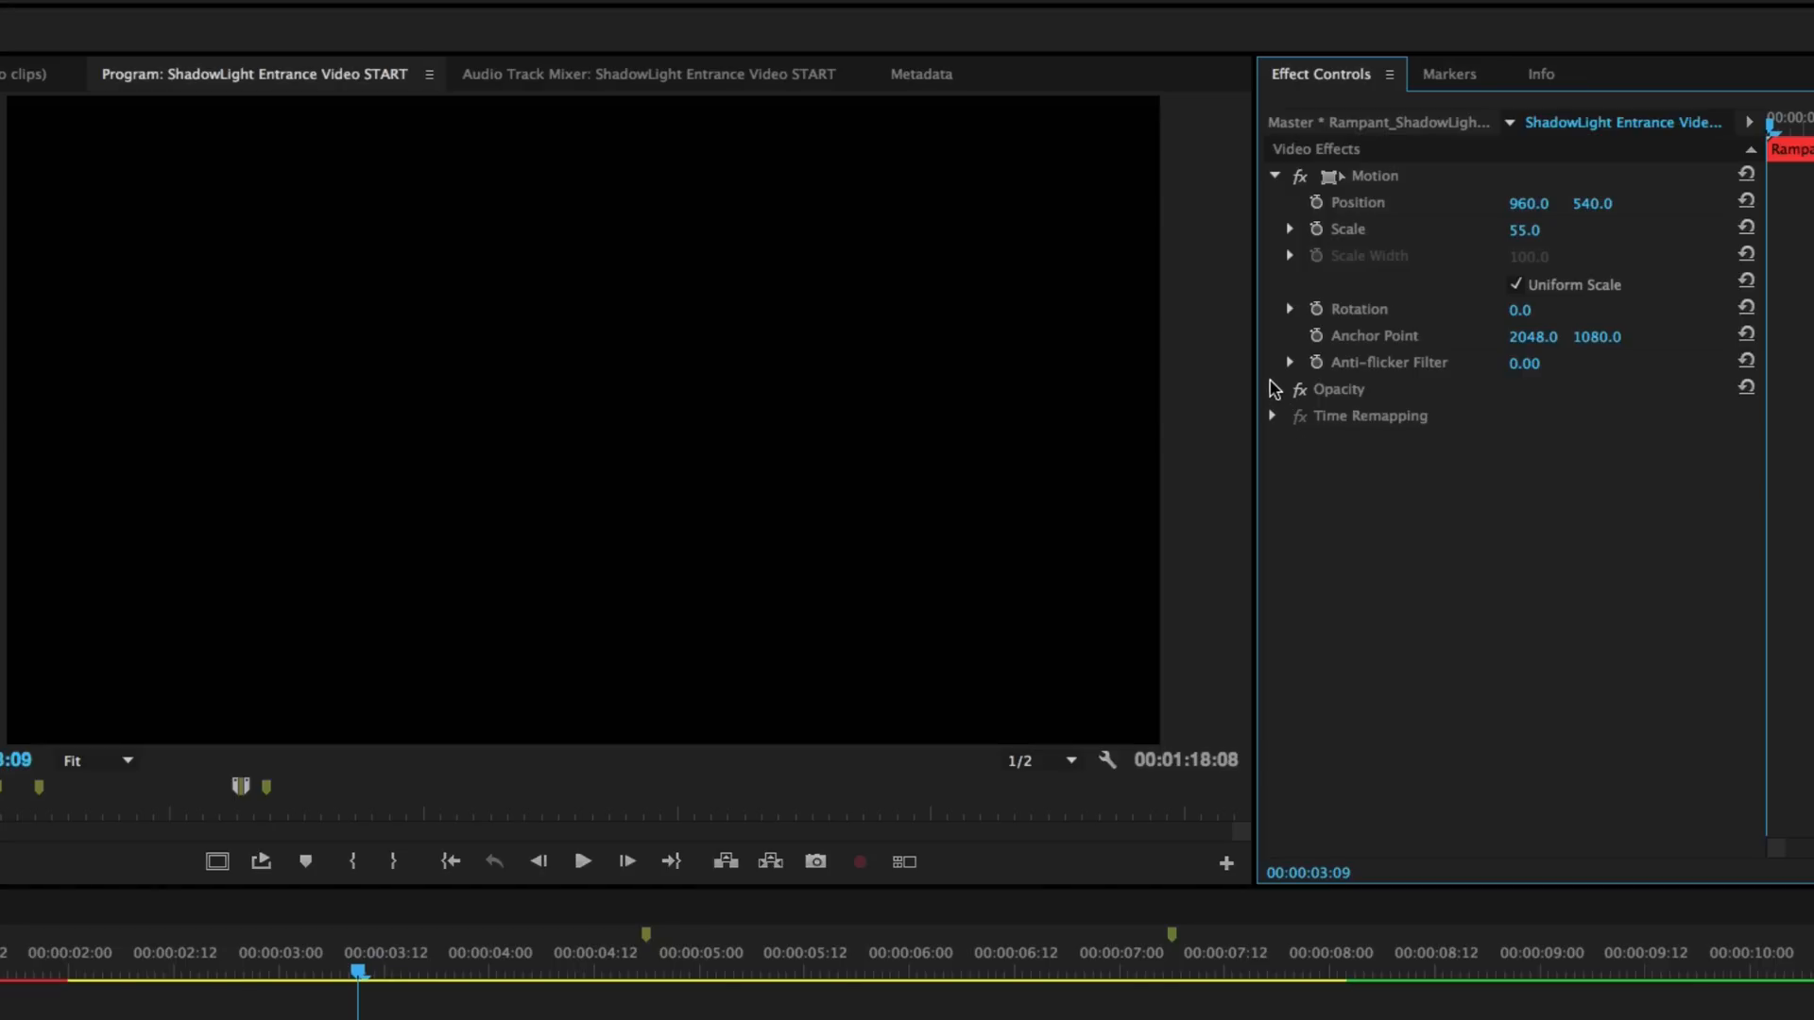
Give the Rampant_ShadowLight_101.mov clip a non-keyframed Opacity of 75% and the Lighten blend mode.
{"action": "left_click", "coordinate": [1271, 389]}
{"action": "left_click", "coordinate": [1317, 443]}
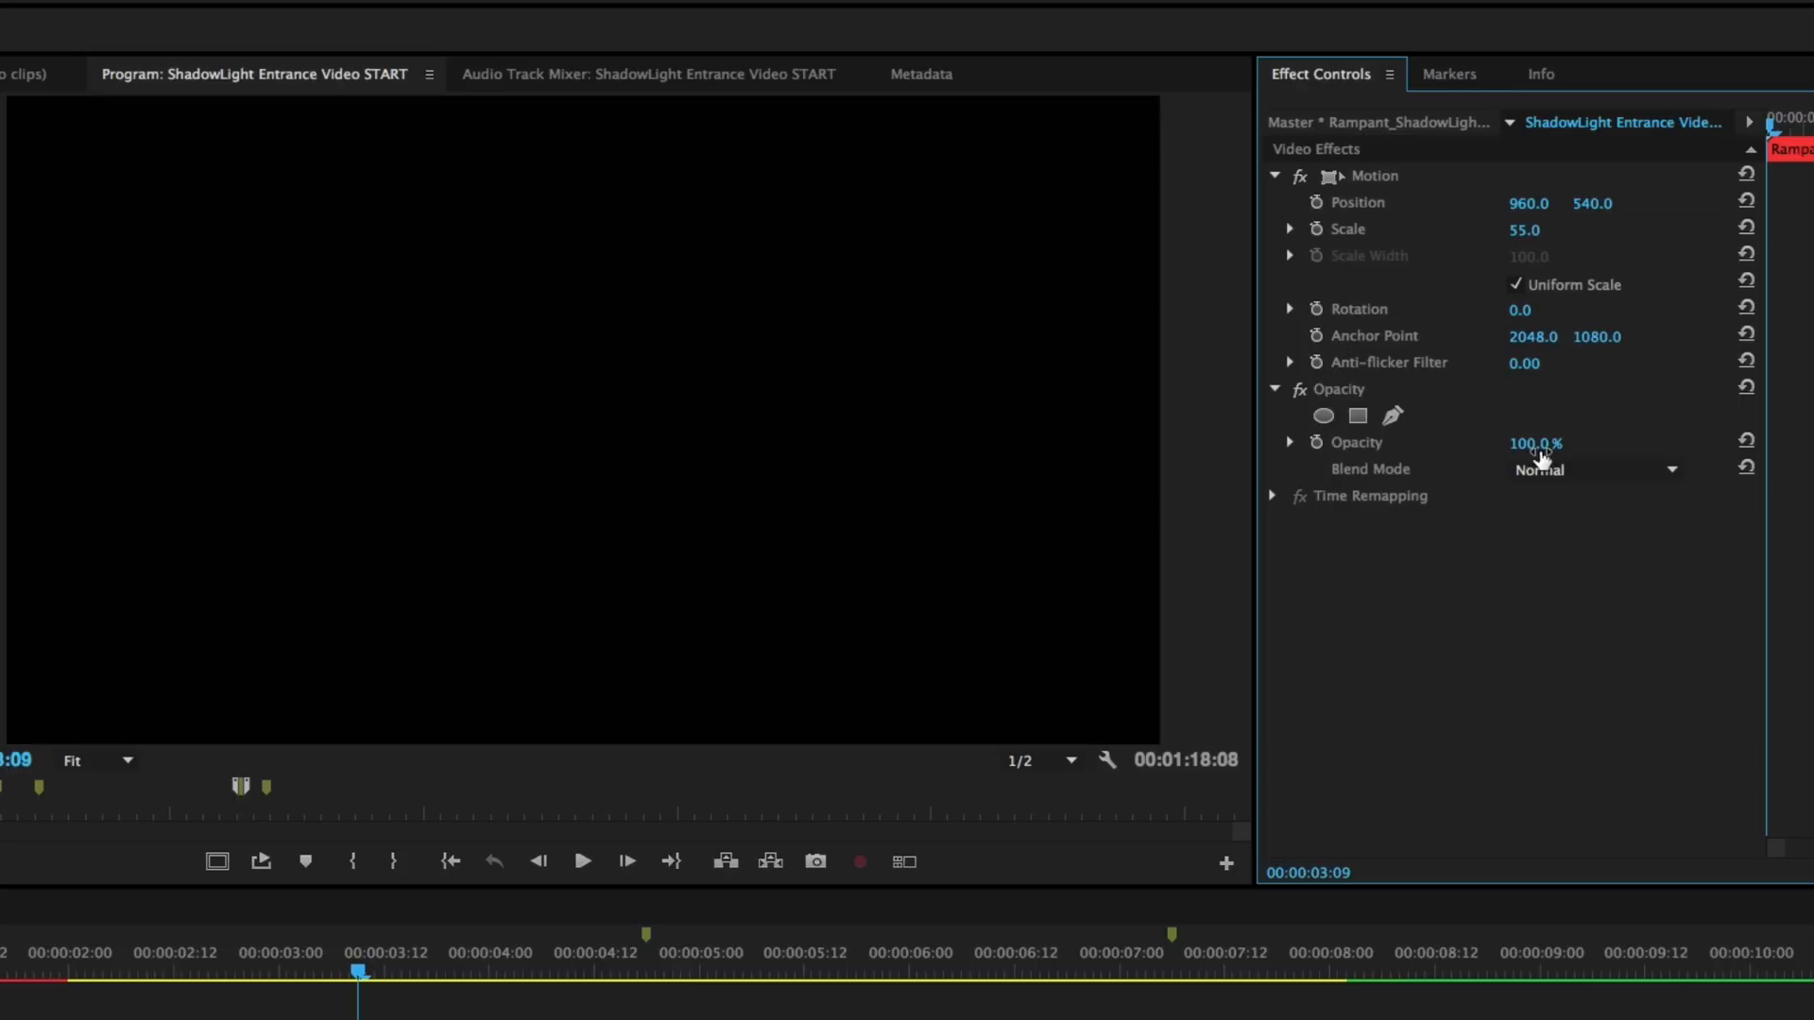
{"action": "left_click", "coordinate": [1538, 441]}
{"action": "type", "text": "75"}
{"action": "key", "text": "Return"}
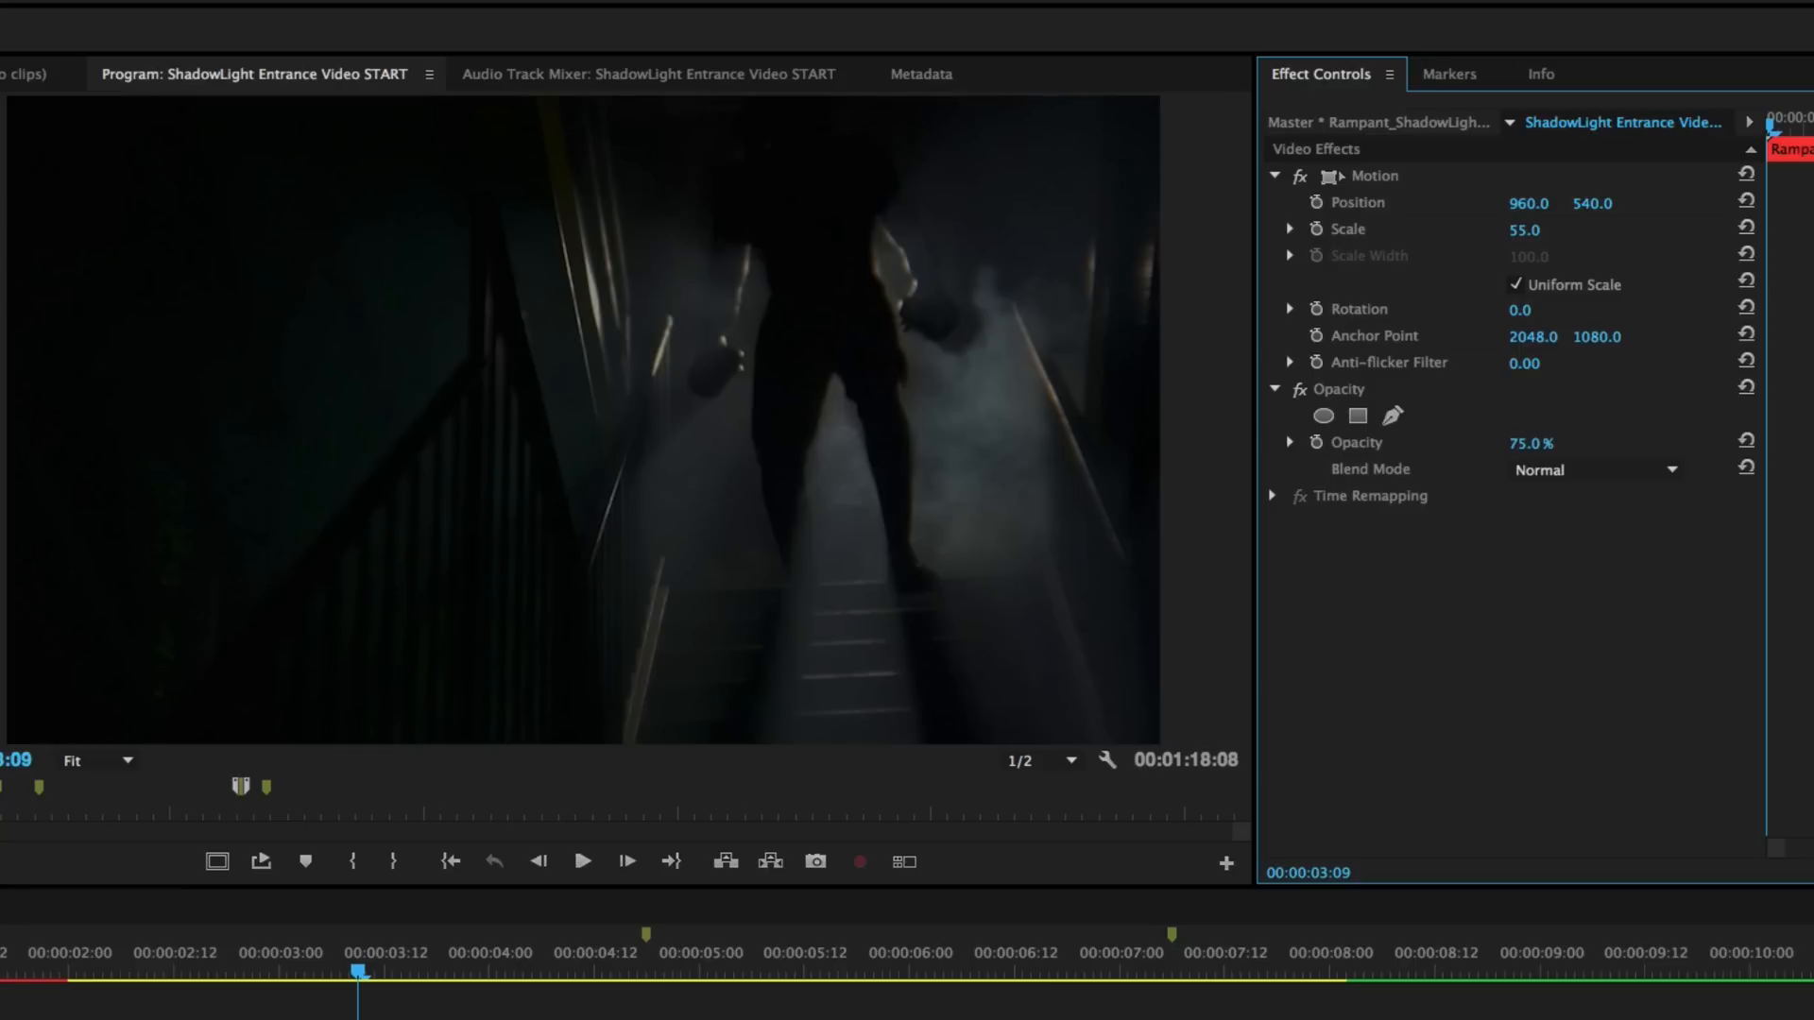
{"action": "left_click", "coordinate": [1628, 469]}
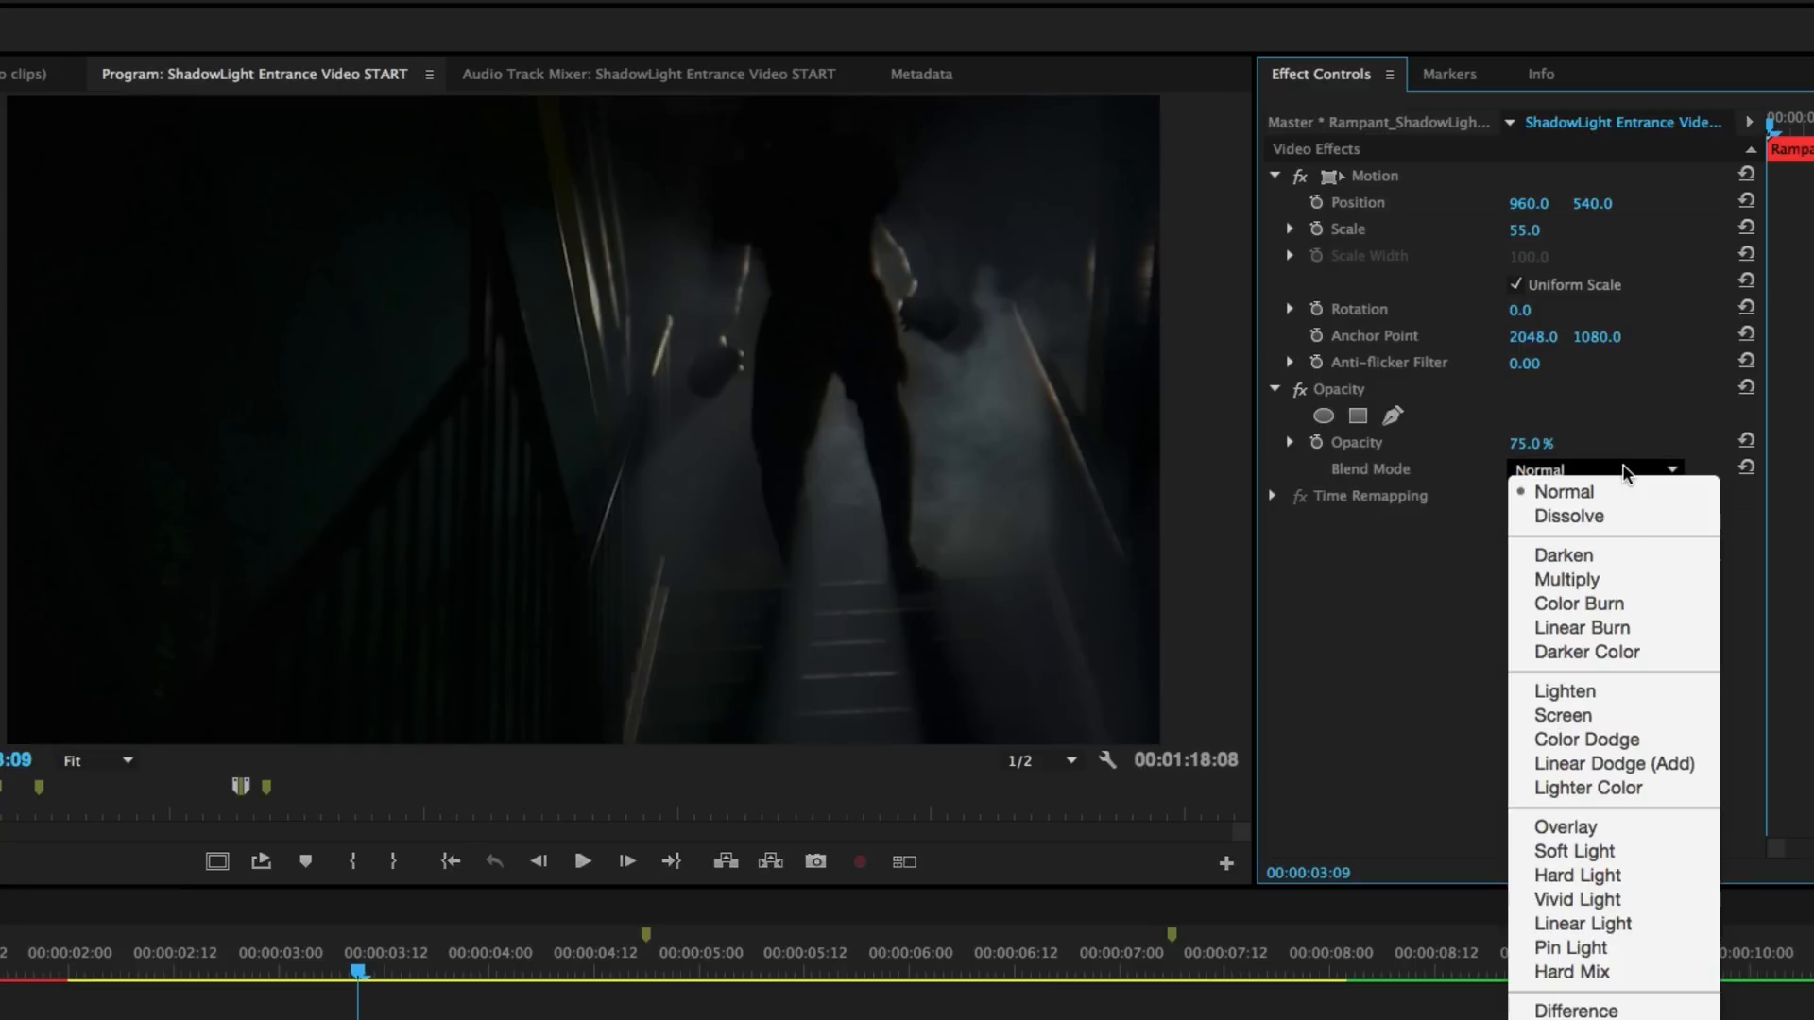
{"action": "left_click", "coordinate": [1569, 692]}
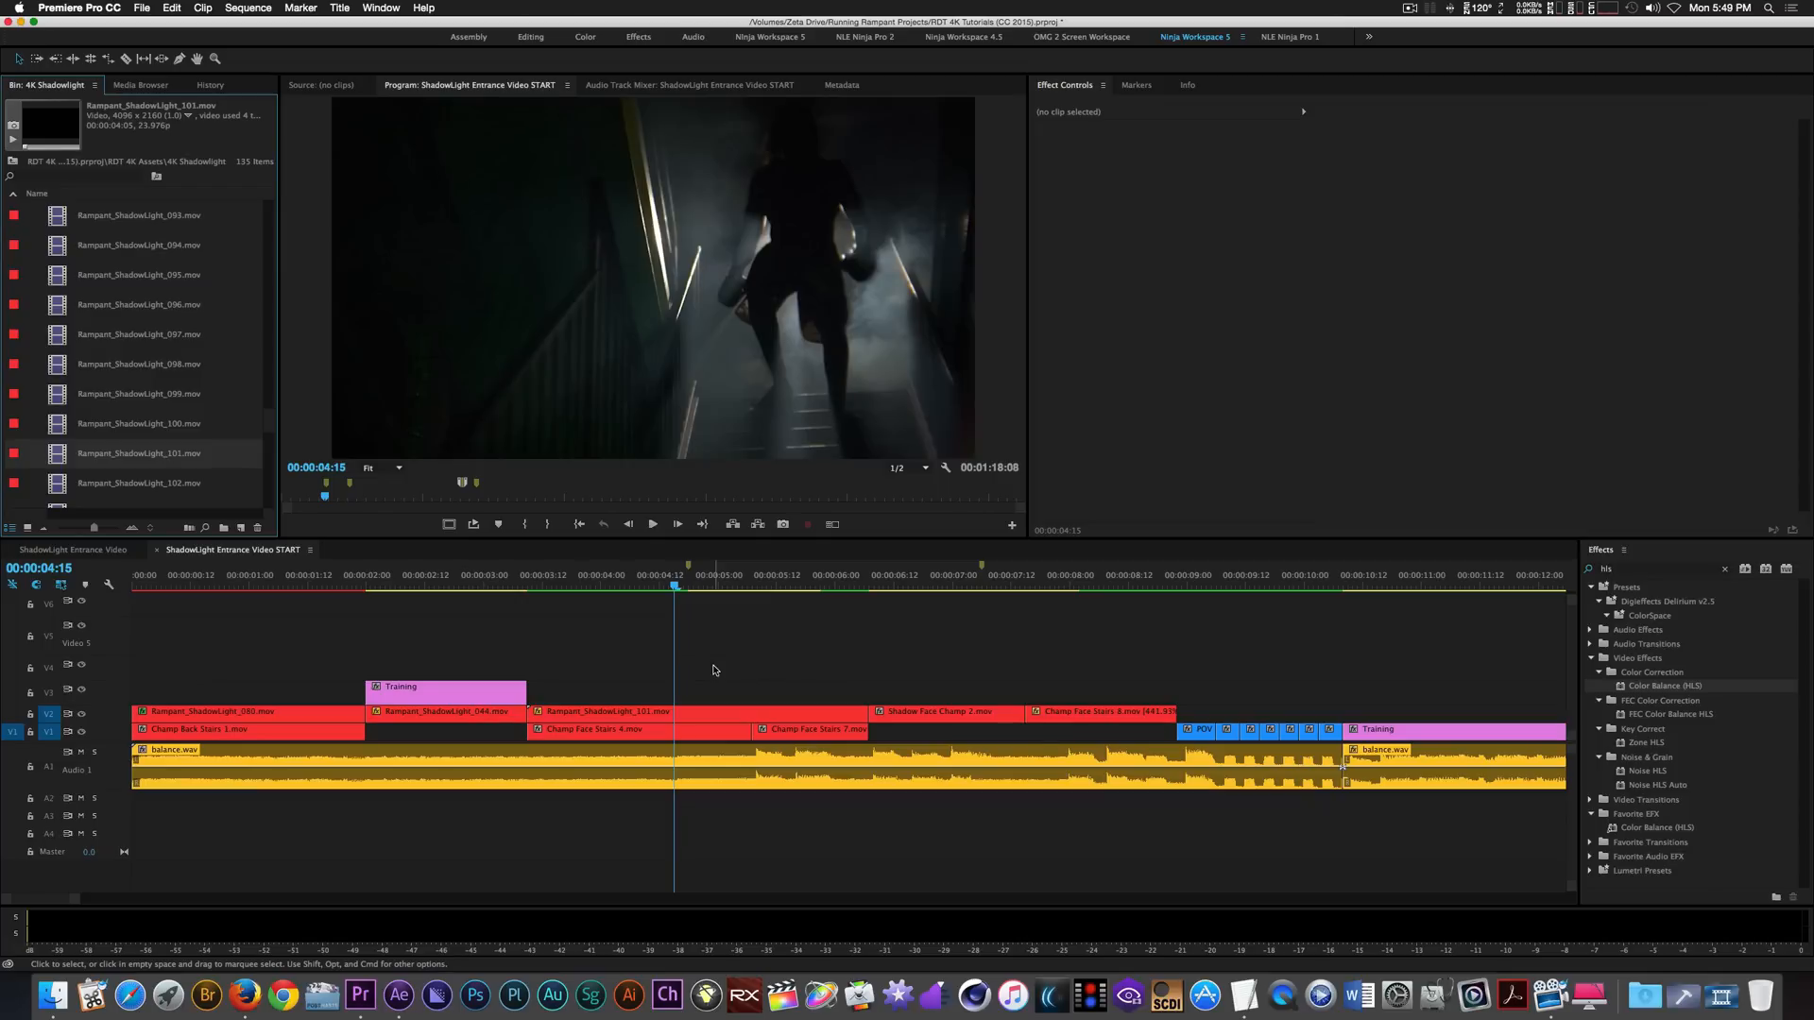
Place Rampant_ShadowLight_100.mov on V3 at 00:00:04:15, above the Rampant_ShadowLight_101.mov clip, and select it.
{"action": "key", "text": "Up"}
{"action": "left_click_drag", "start_coordinate": [417, 537], "coordinate": [703, 688]}
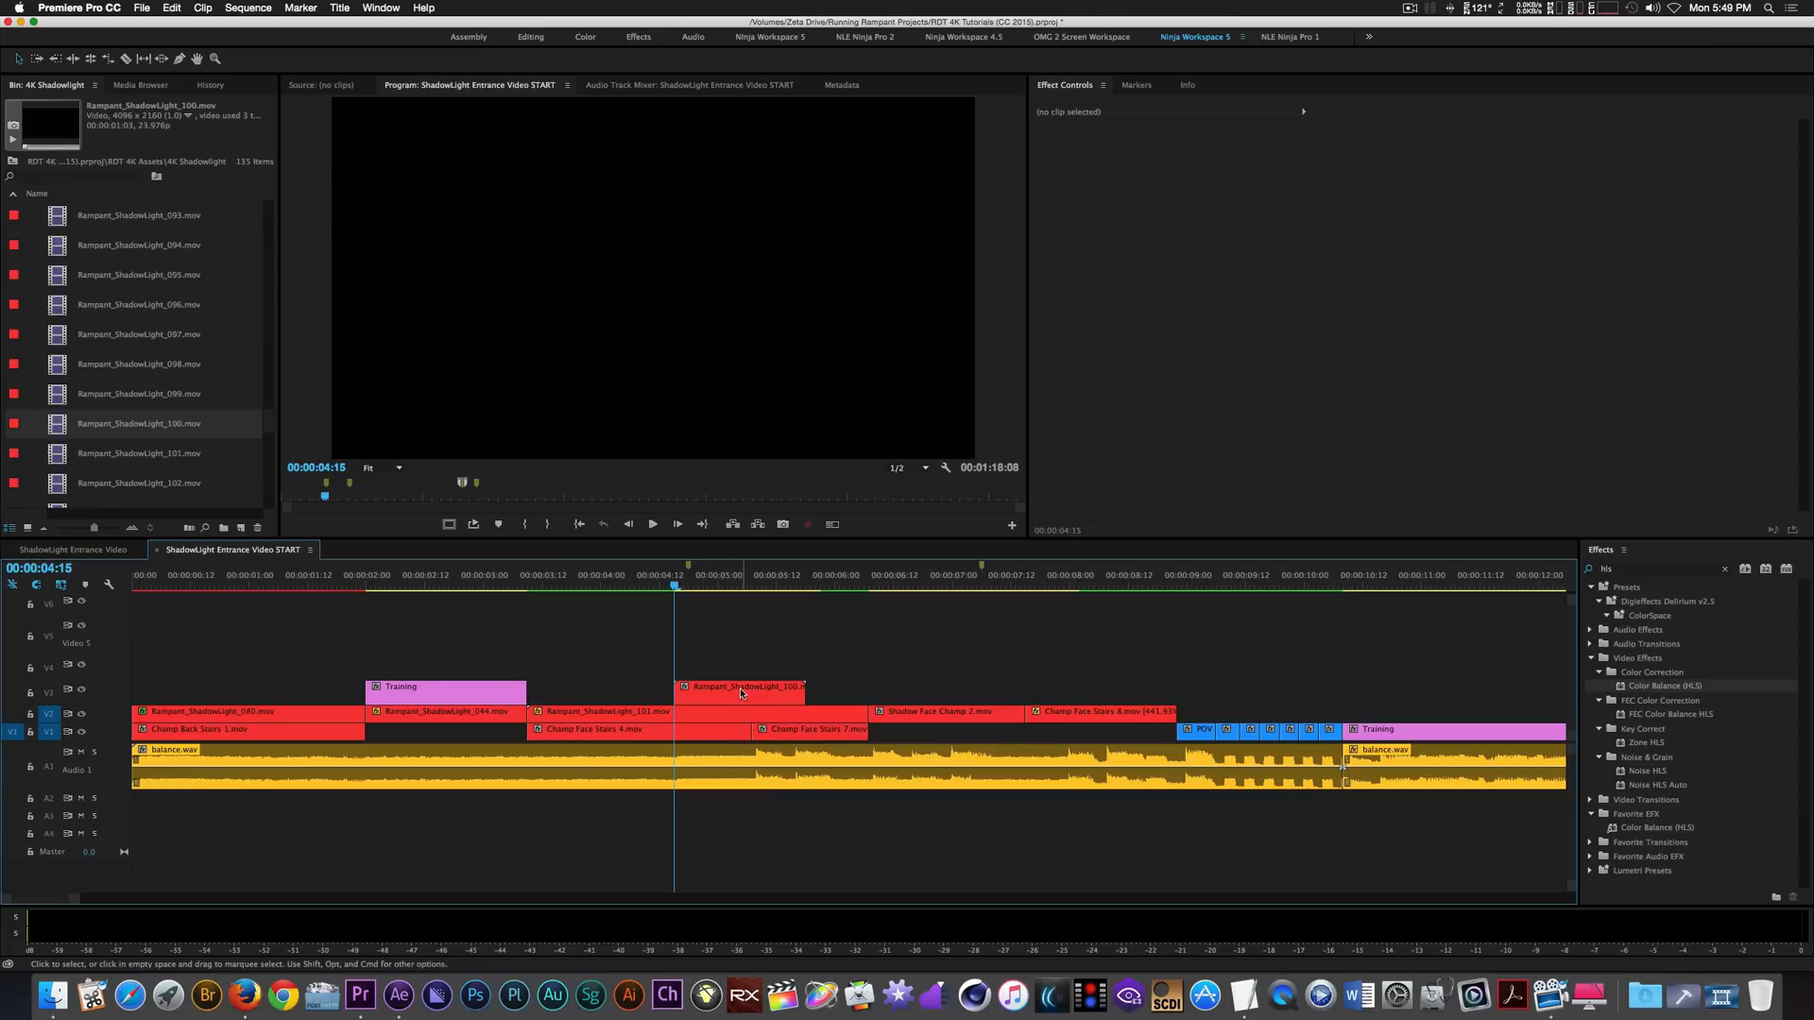
{"action": "left_click", "coordinate": [739, 691]}
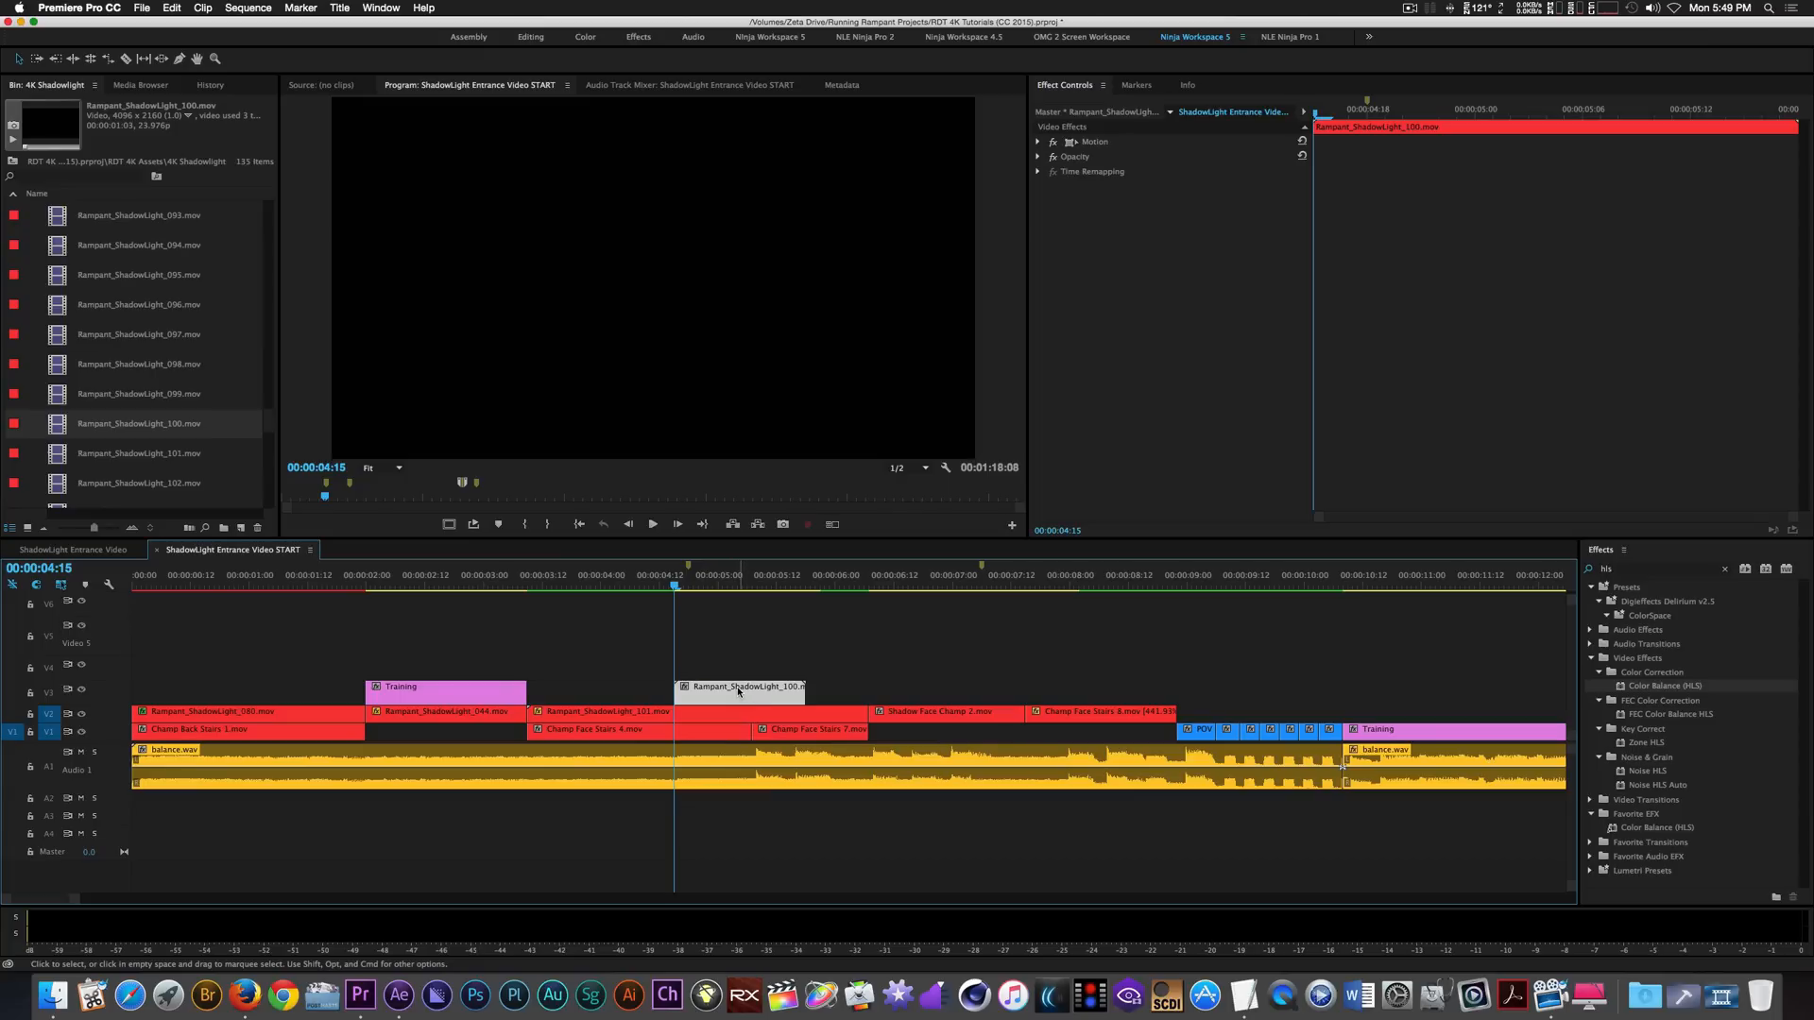
Set the Rampant_ShadowLight_100.mov clip's Scale to 56 and its blend mode to Linear Dodge (Add).
{"action": "left_click", "coordinate": [1037, 143]}
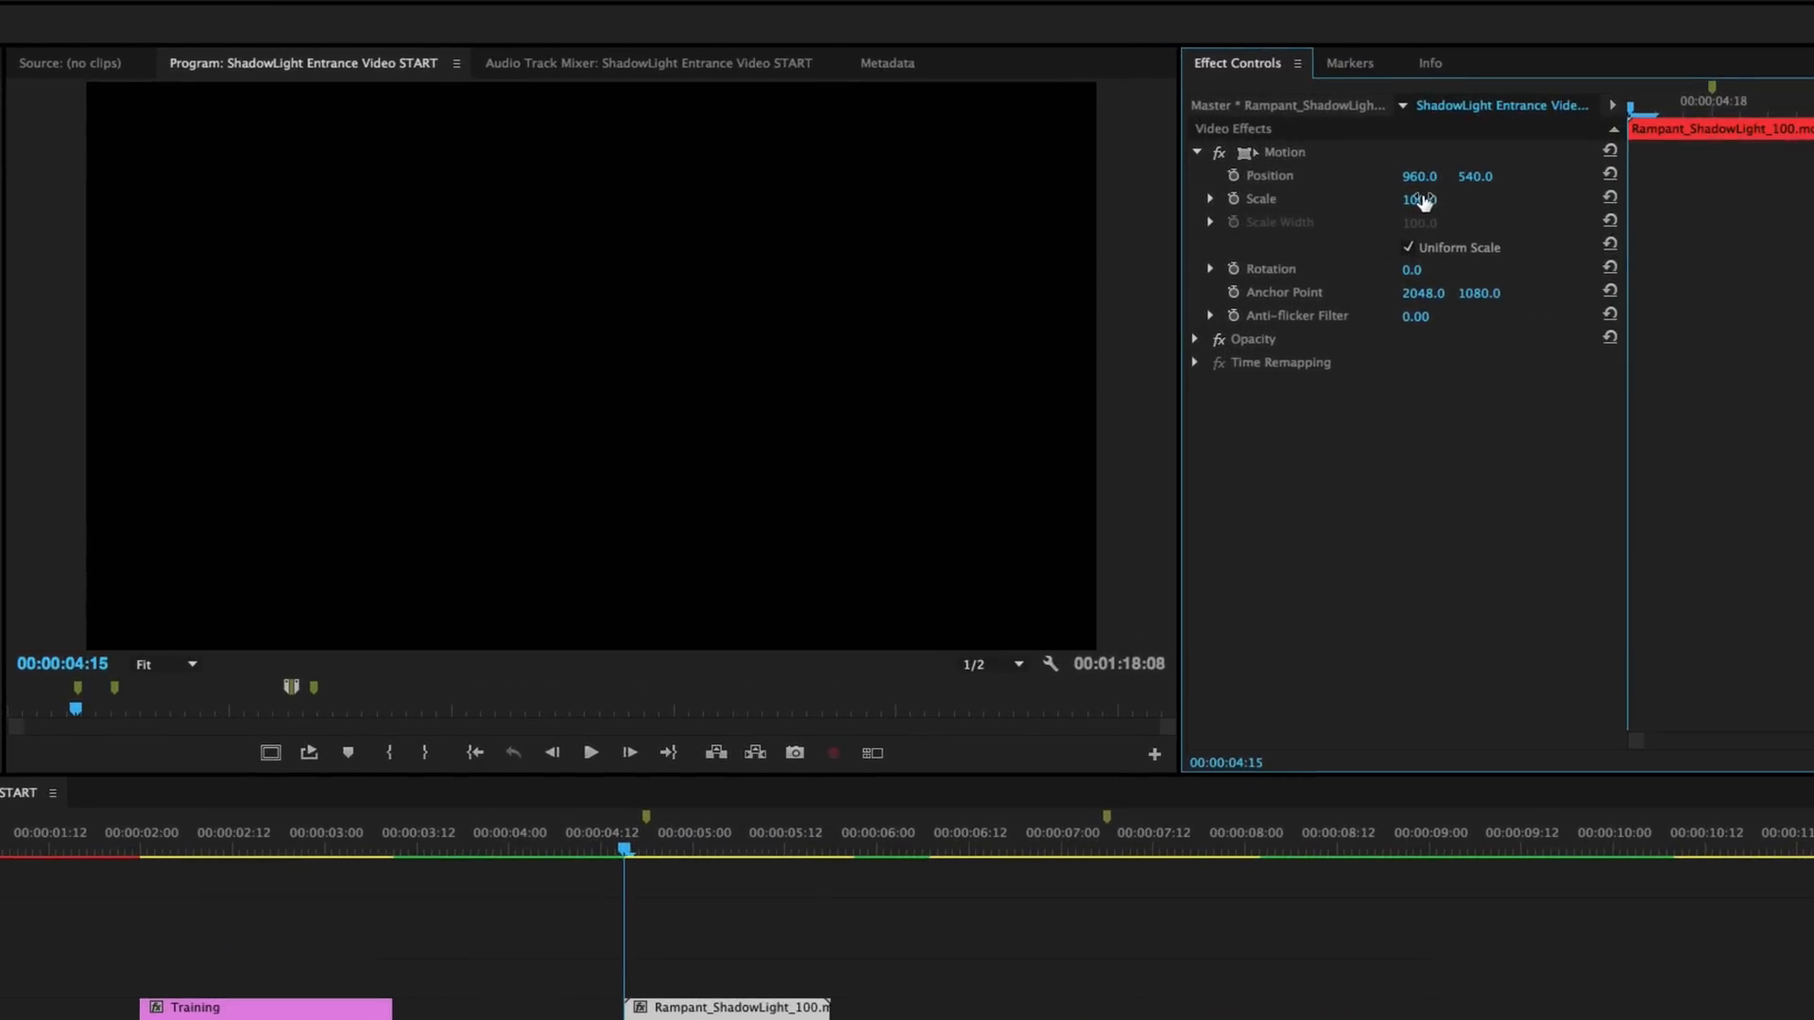
{"action": "left_click", "coordinate": [1420, 199]}
{"action": "type", "text": "56"}
{"action": "key", "text": "Return"}
{"action": "left_click", "coordinate": [1193, 338]}
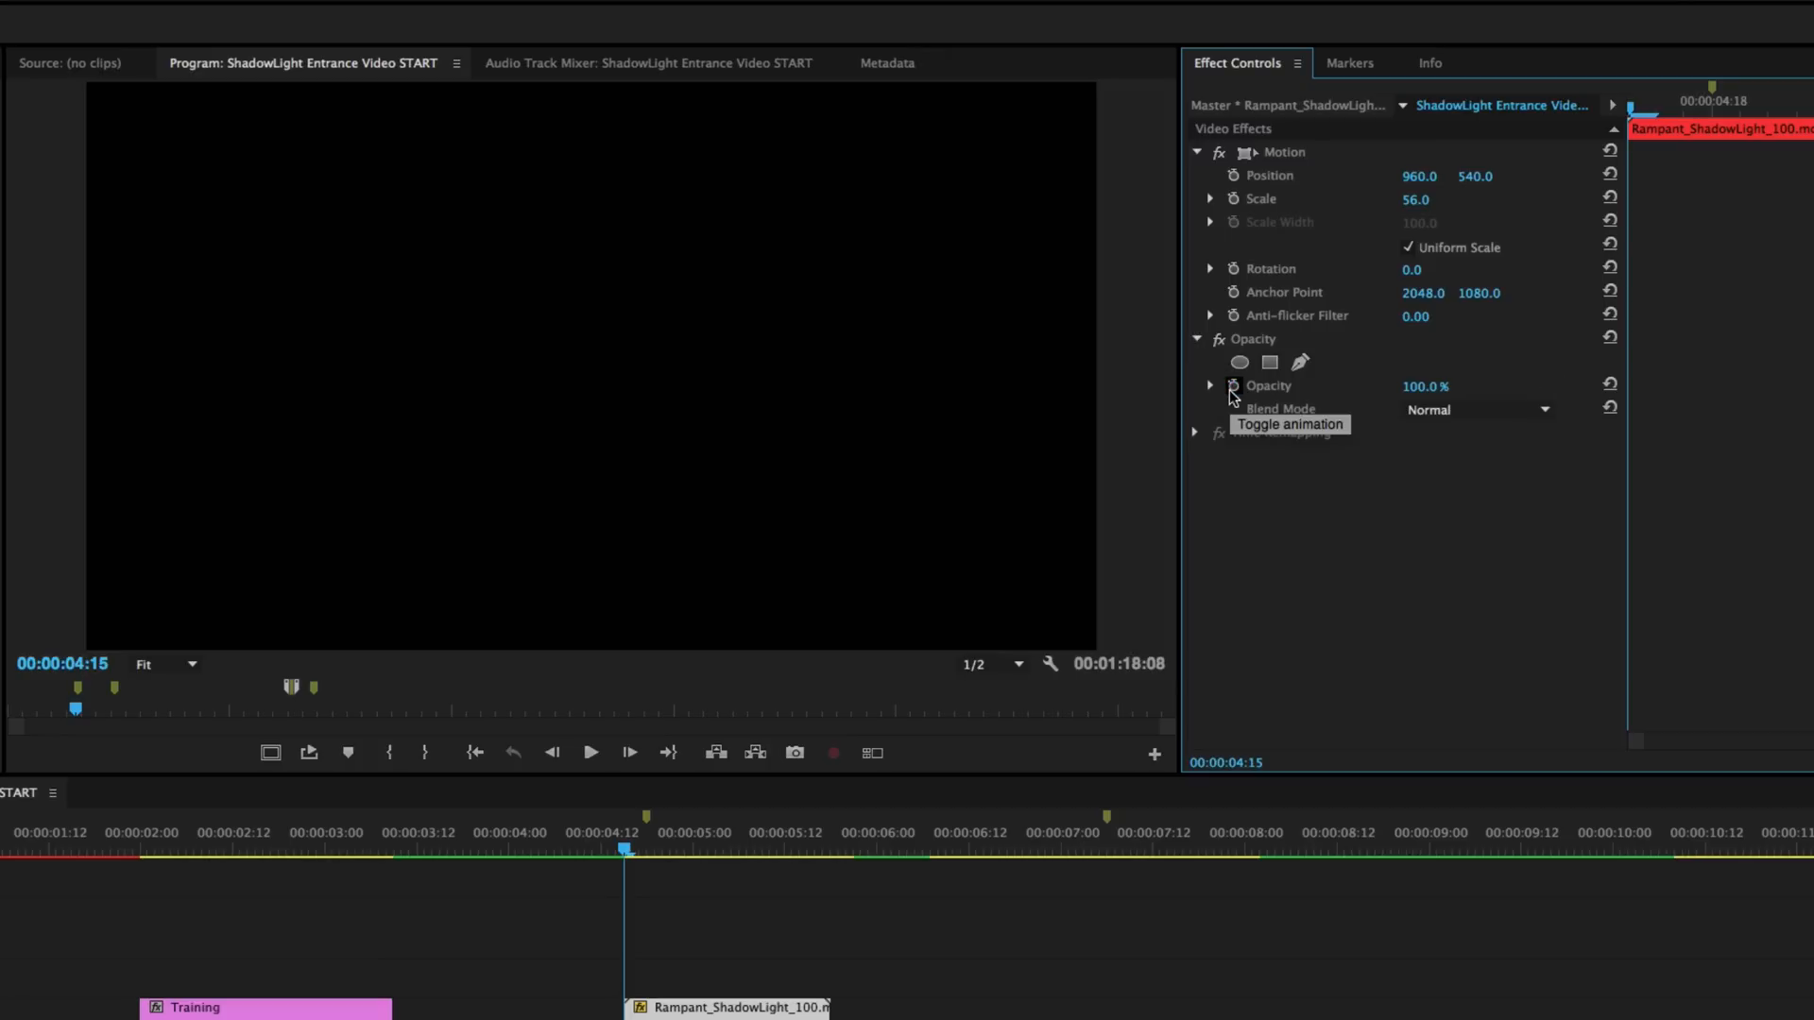
{"action": "left_click", "coordinate": [1518, 417]}
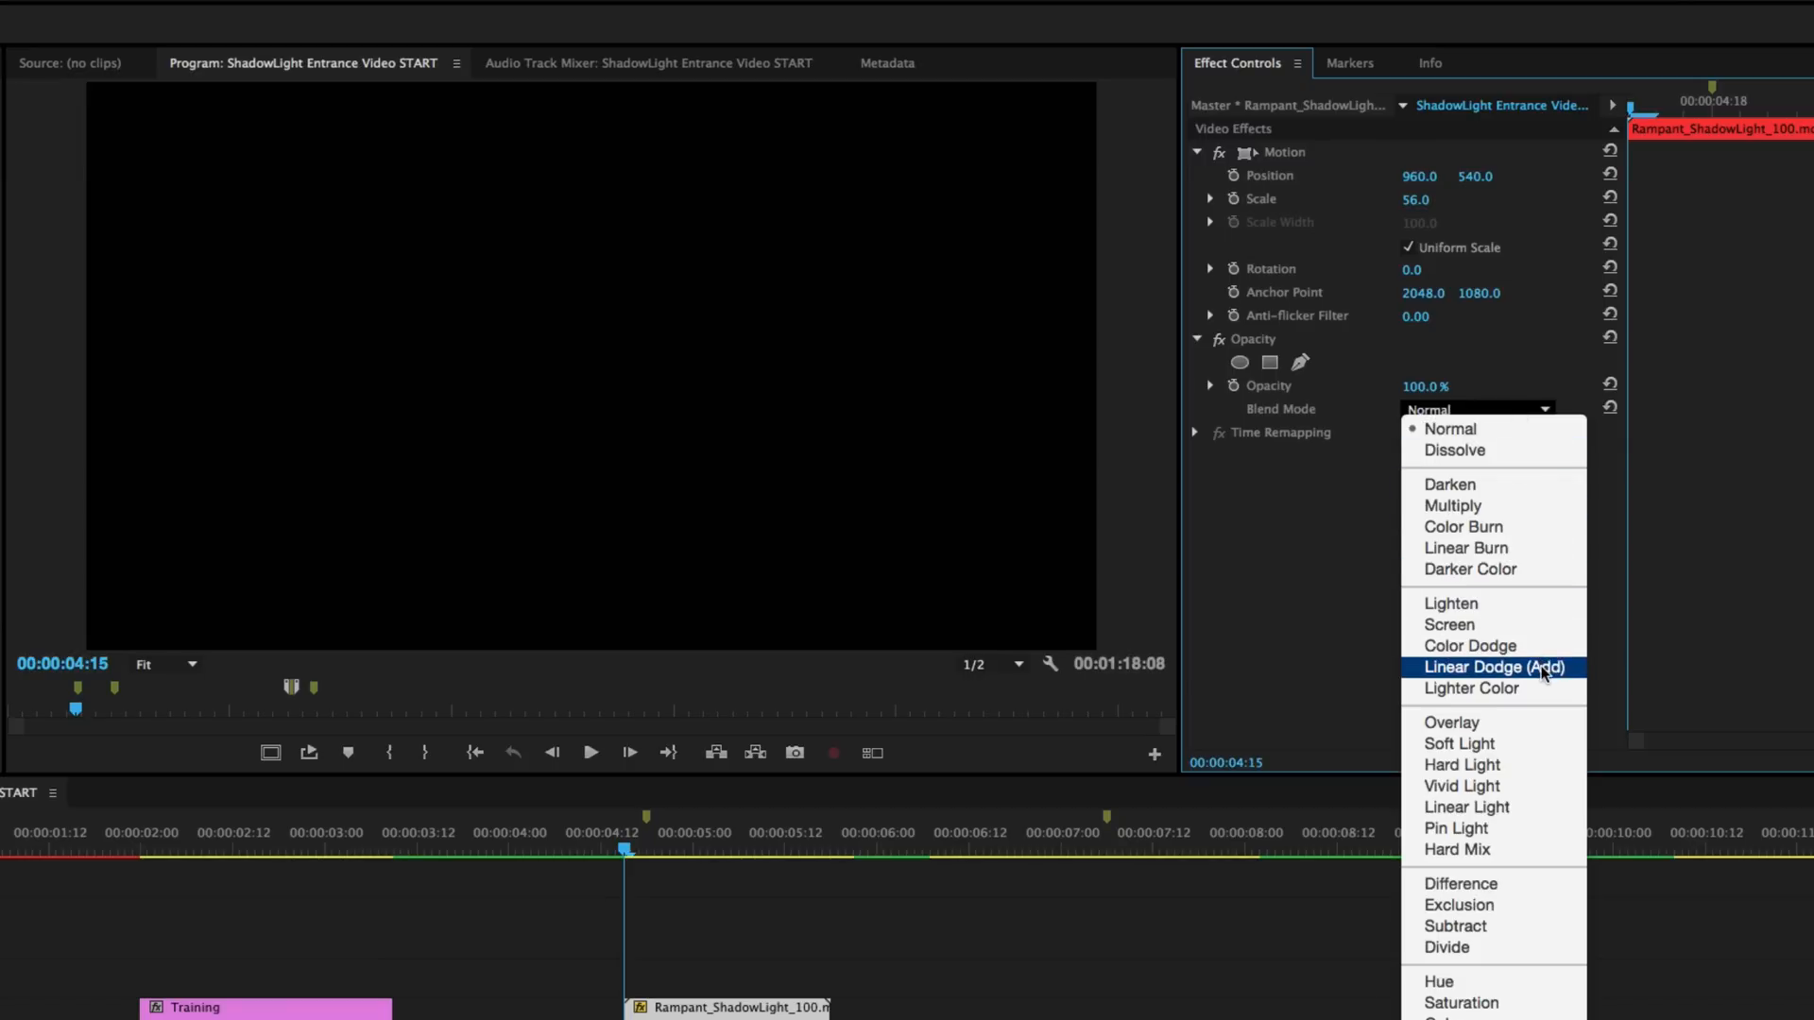
{"action": "left_click", "coordinate": [1517, 646]}
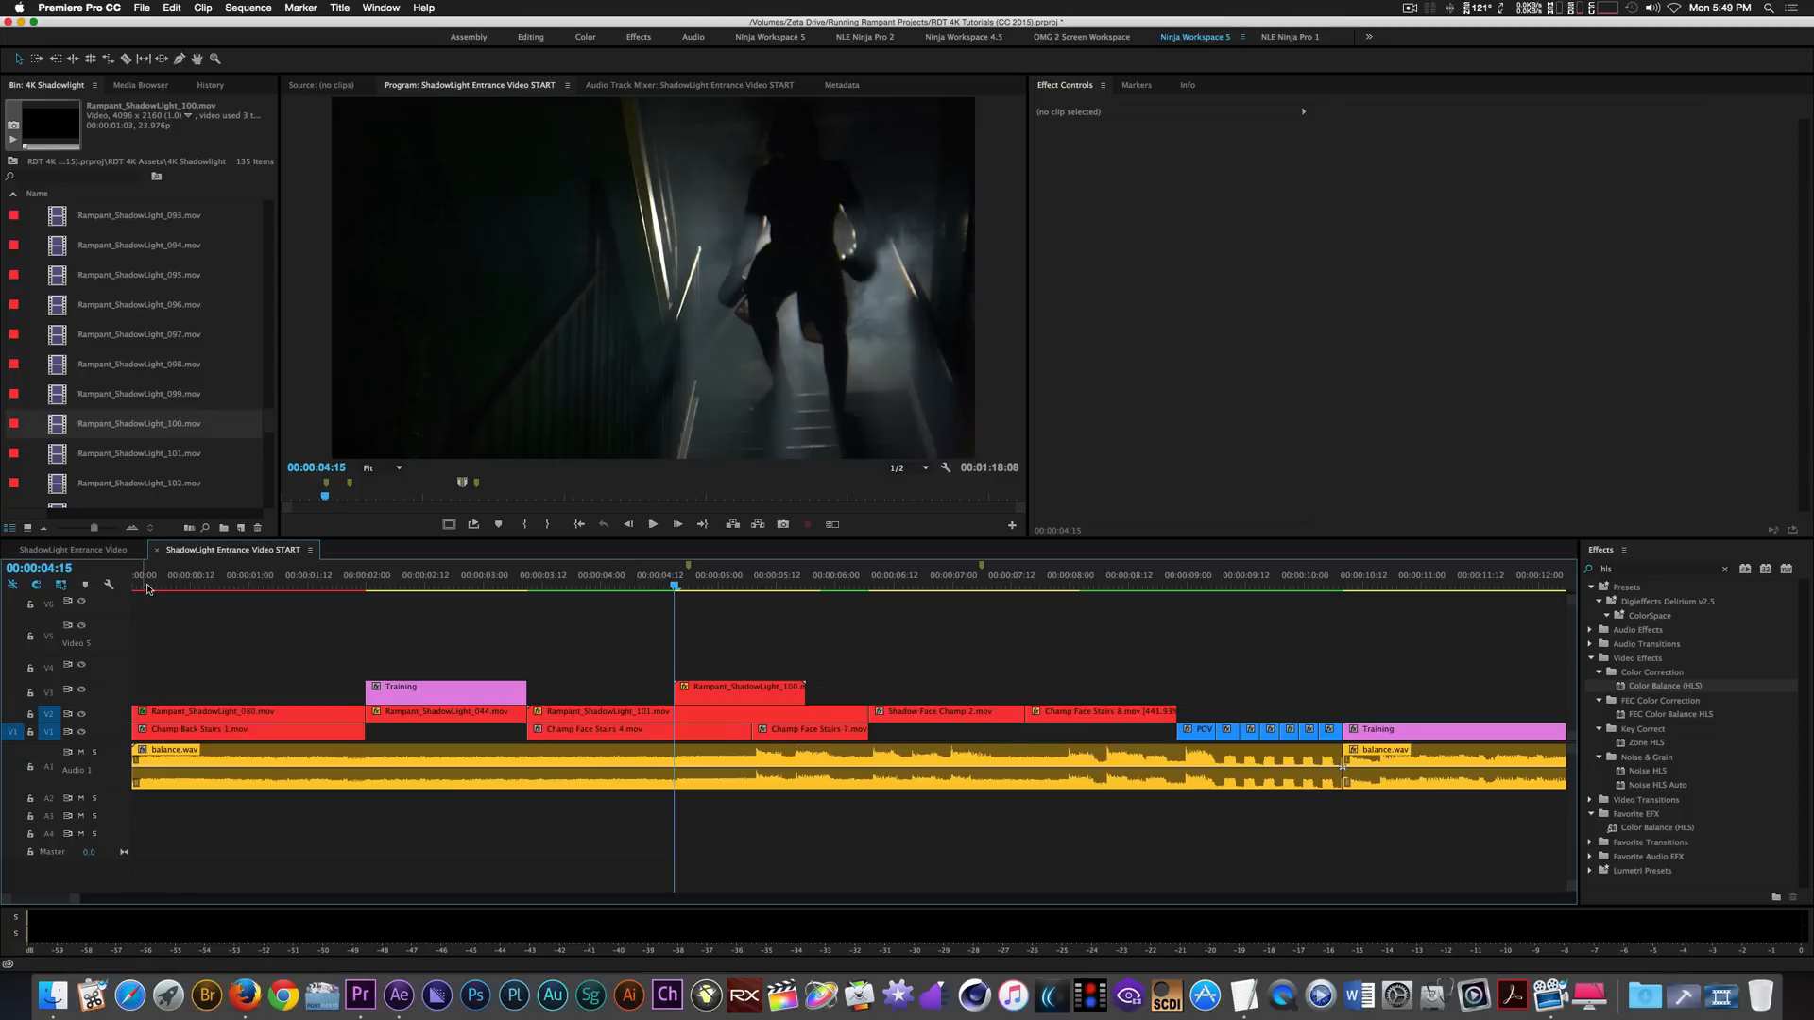
Play the sequence from its start through the end of Champ Face Stairs 7.mov to review the light overlays.
{"action": "left_click_drag", "start_coordinate": [143, 587], "coordinate": [123, 589]}
{"action": "key", "text": "space"}
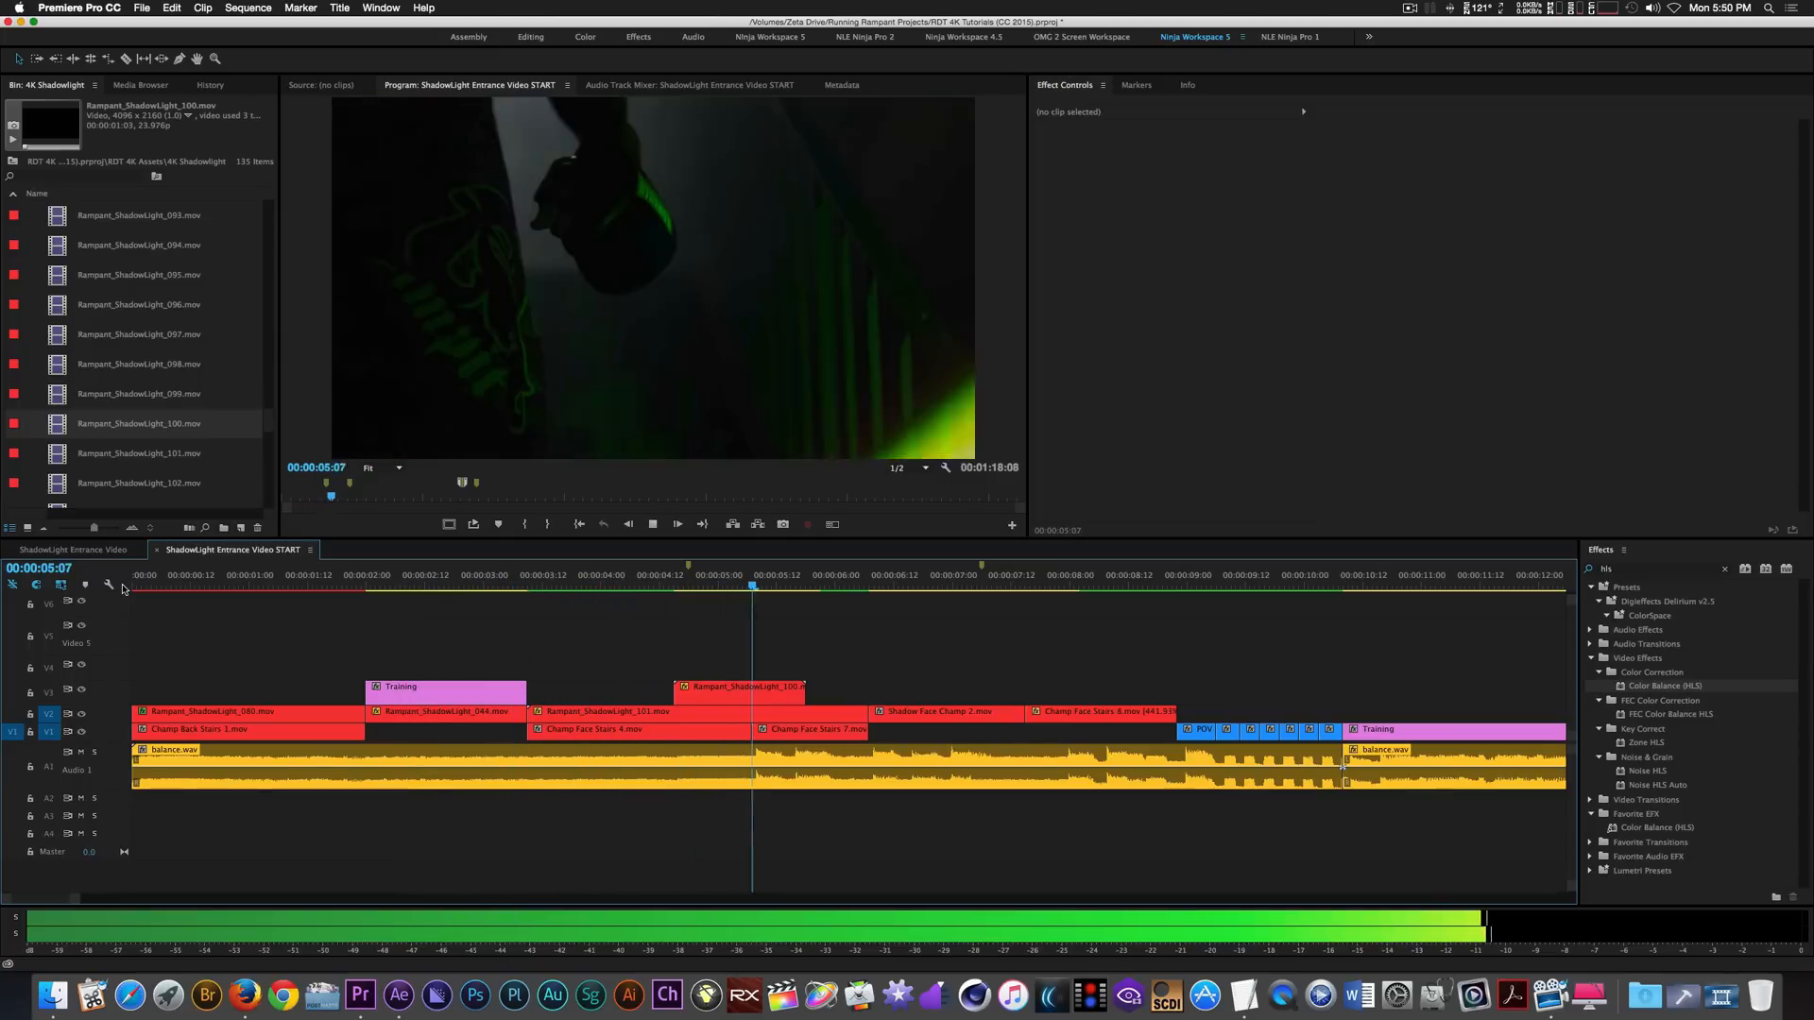
{"action": "key", "text": "space"}
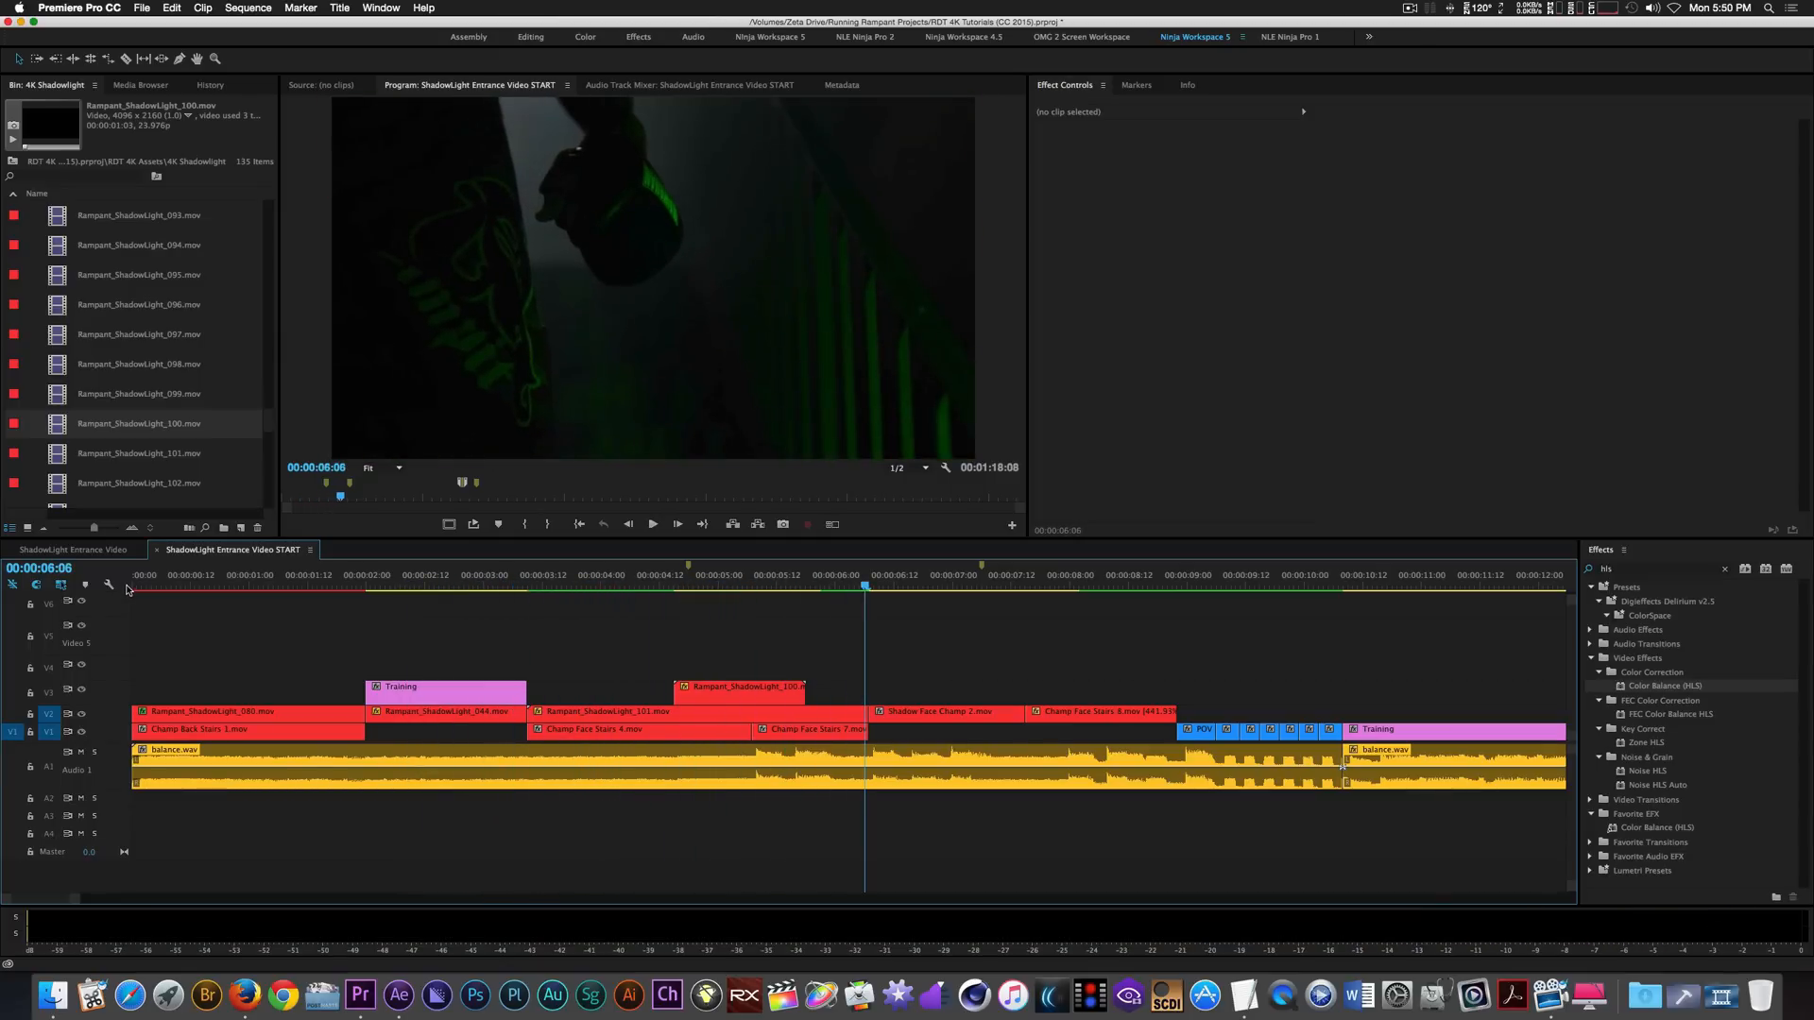
Place Rampant_ShadowLight_099.mov on V3 at the 00:00:07:06 marker, above Shadow Face Champ 2.mov, and save the project.
{"action": "left_click", "coordinate": [912, 588]}
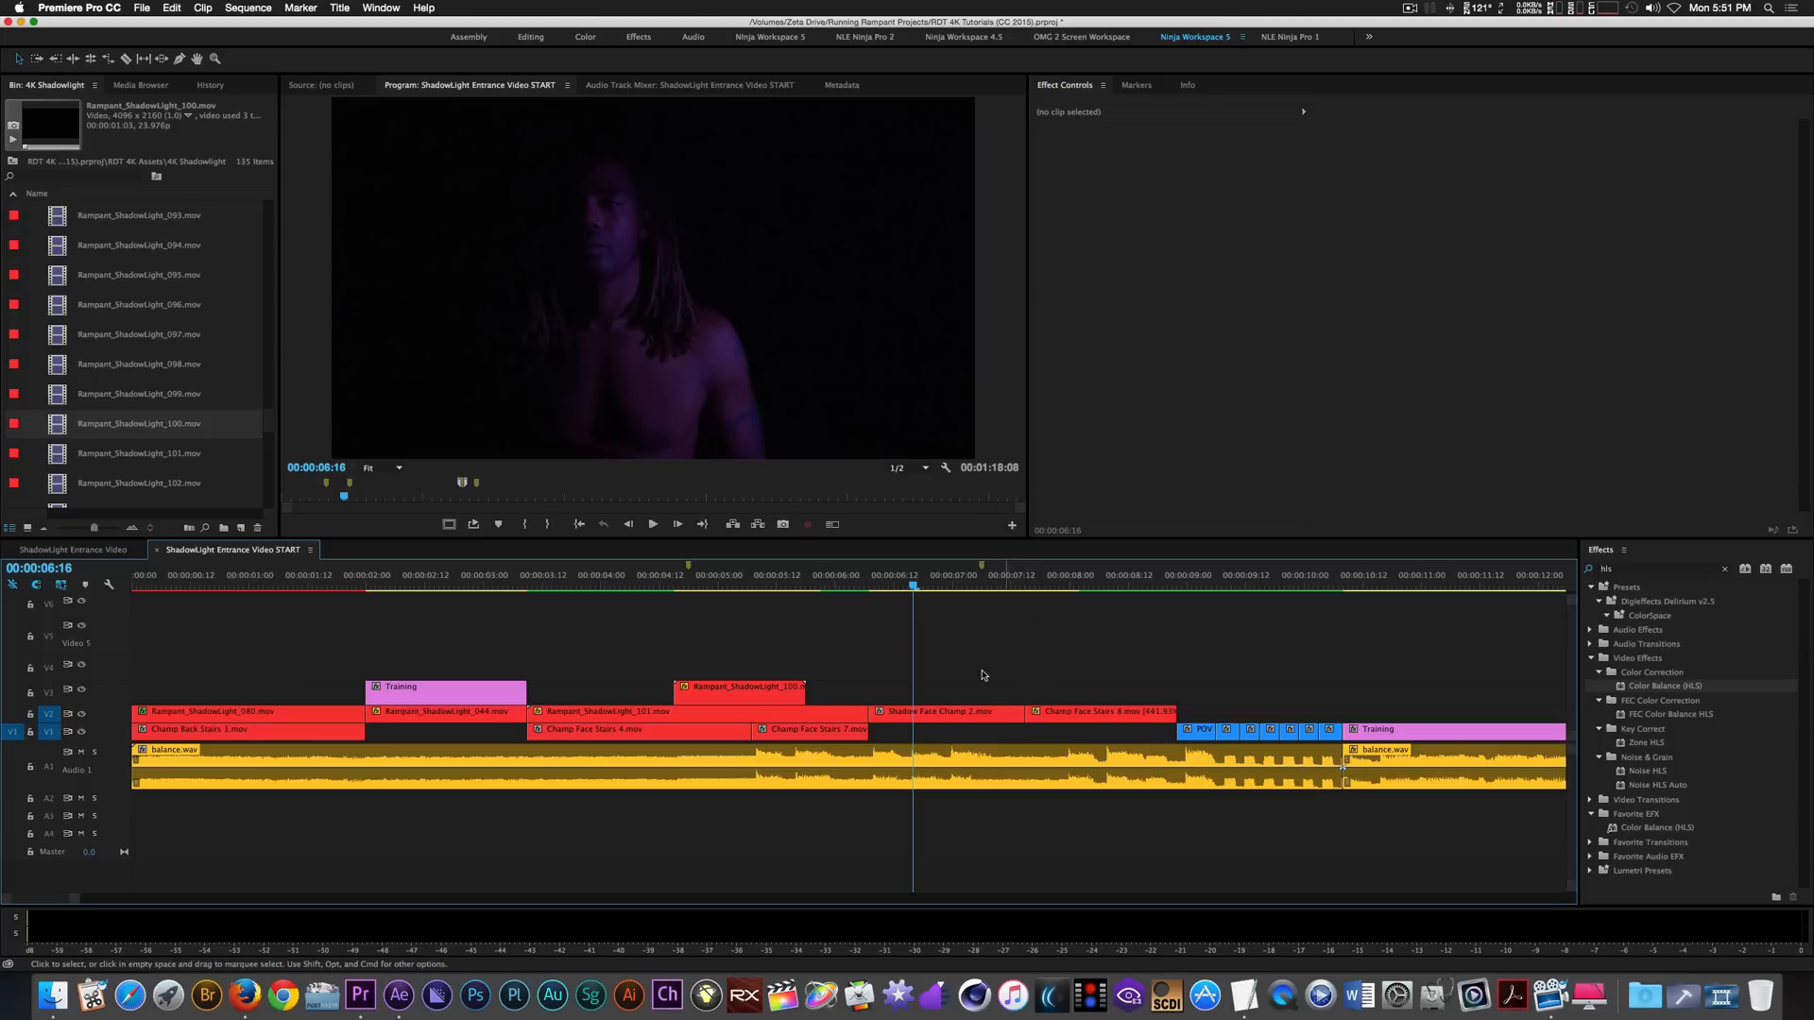
{"action": "left_click", "coordinate": [56, 398]}
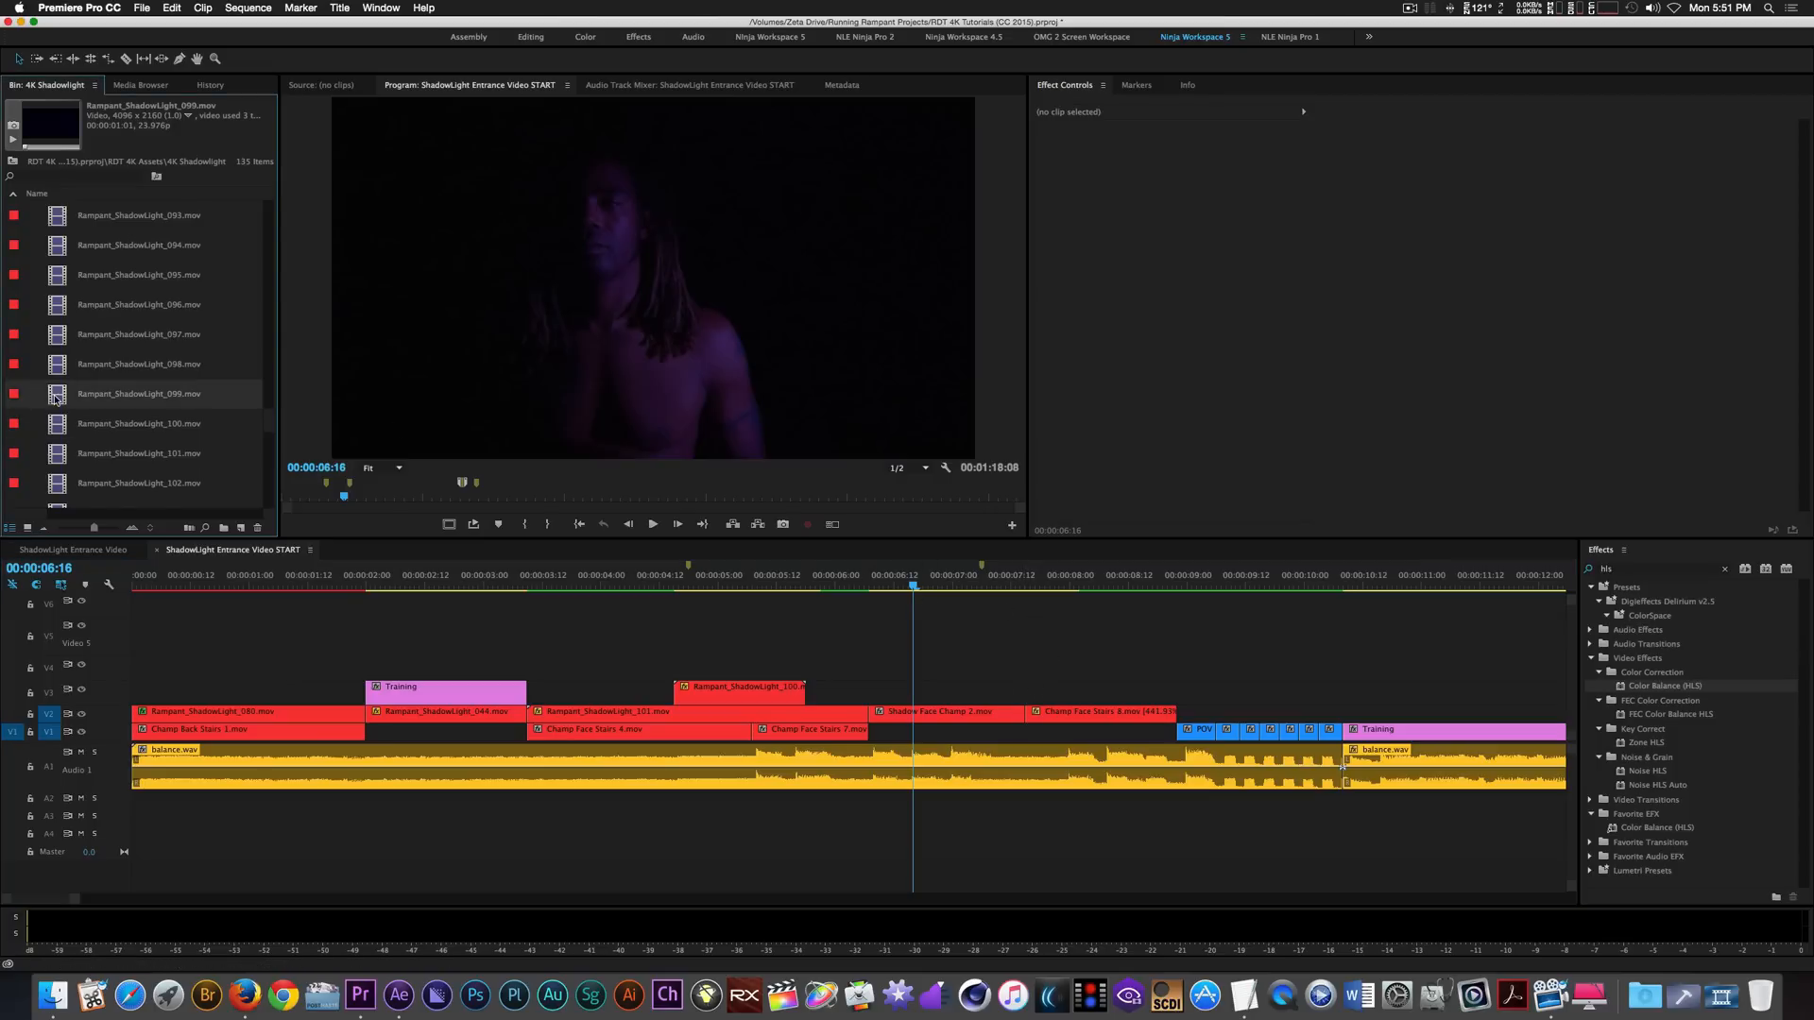
{"action": "left_click_drag", "start_coordinate": [56, 399], "coordinate": [977, 697]}
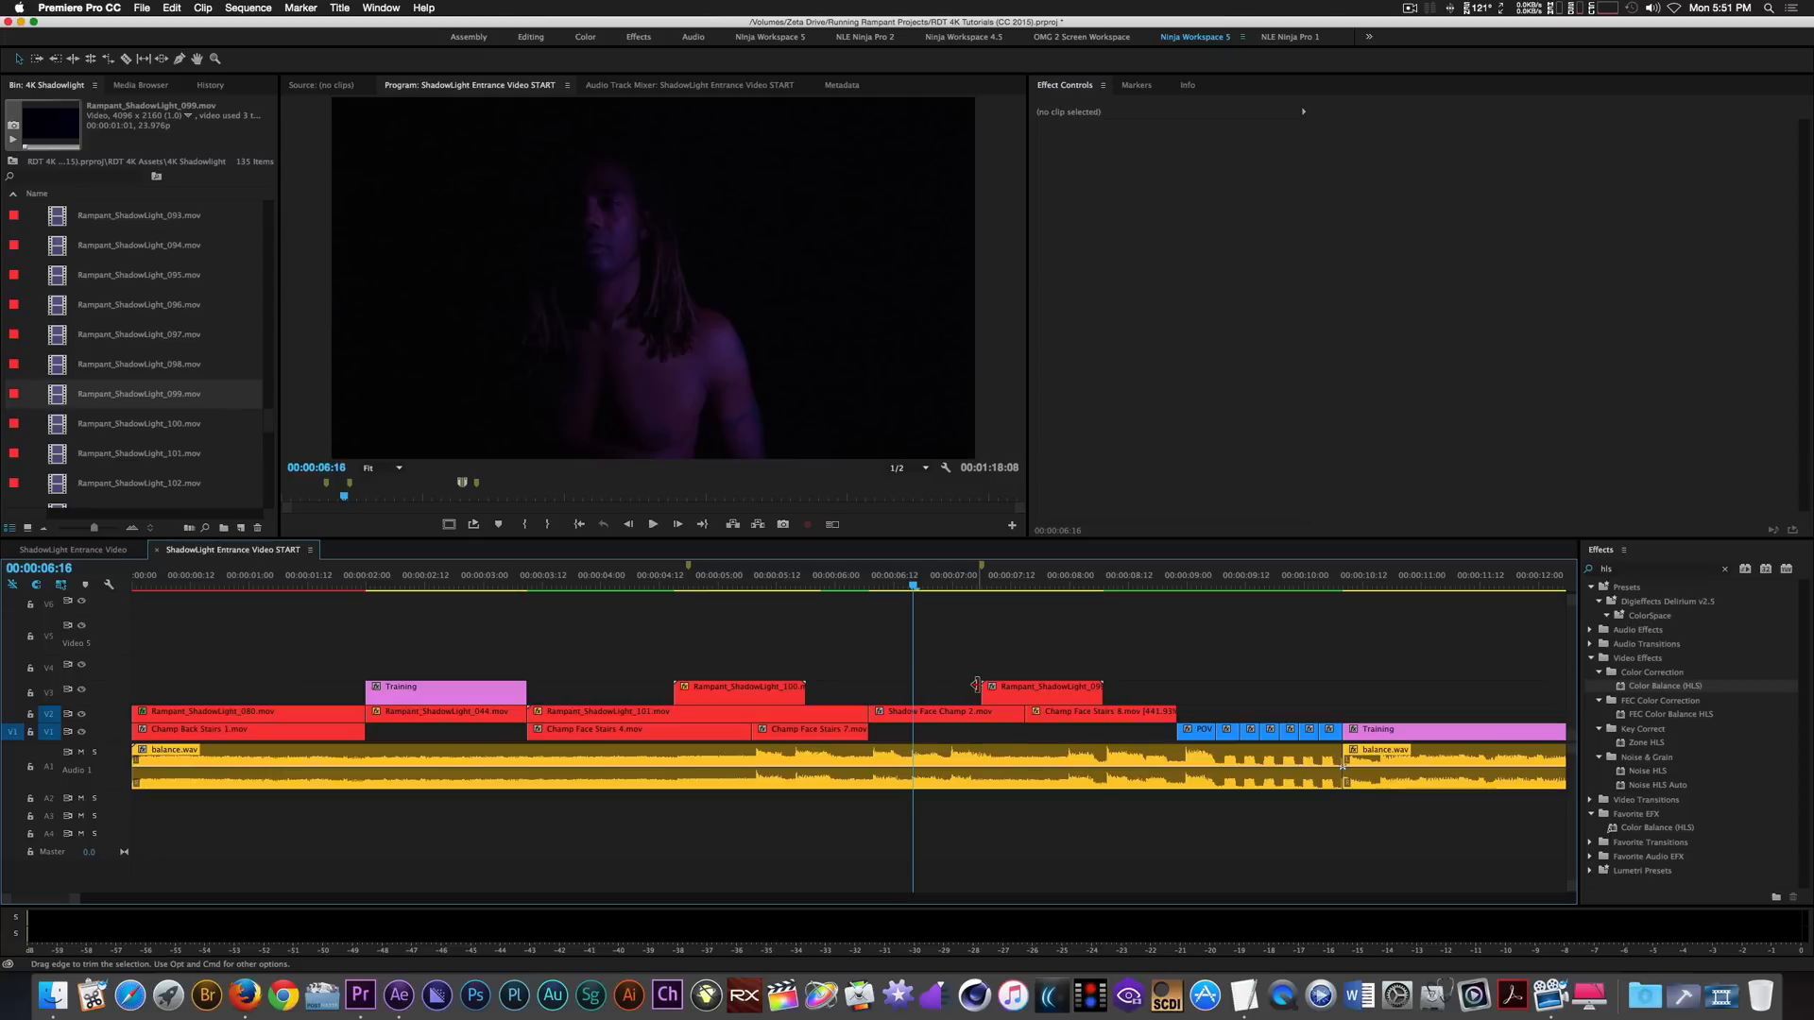
{"action": "key", "text": "super+s"}
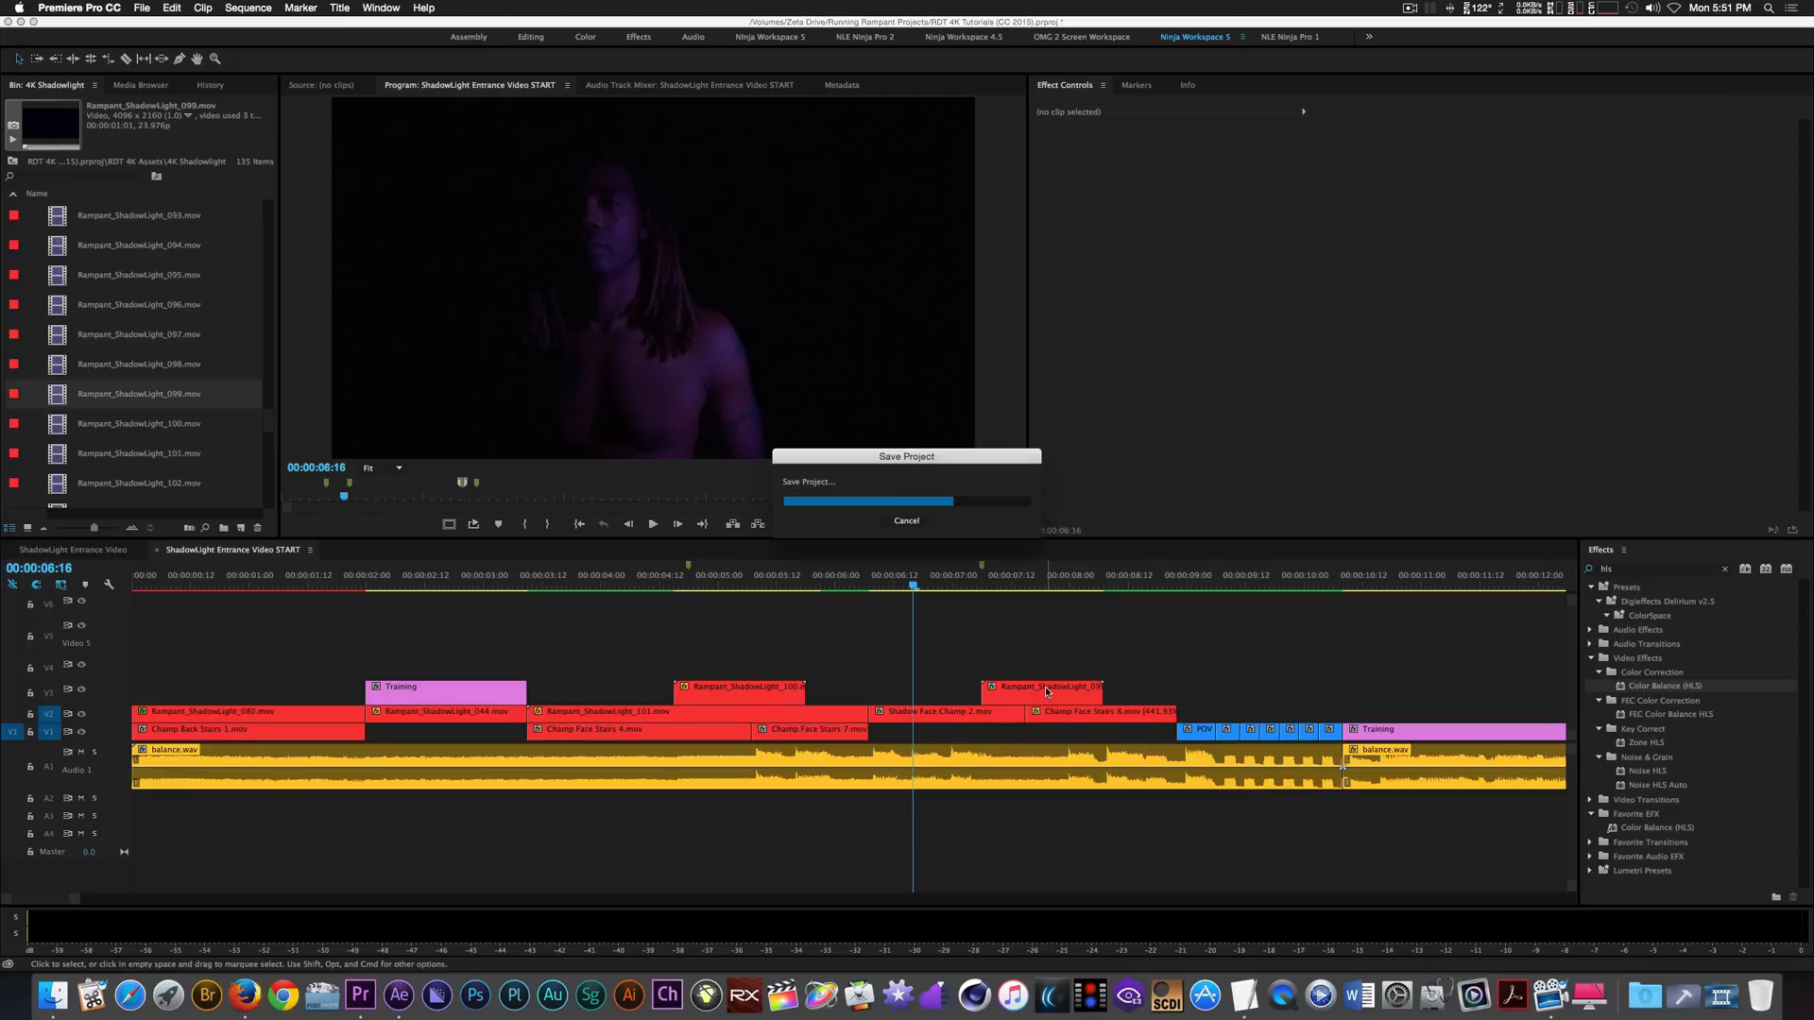
Set the speed of the Rampant_ShadowLight_099.mov clip to 125%.
{"action": "left_click", "coordinate": [1044, 696]}
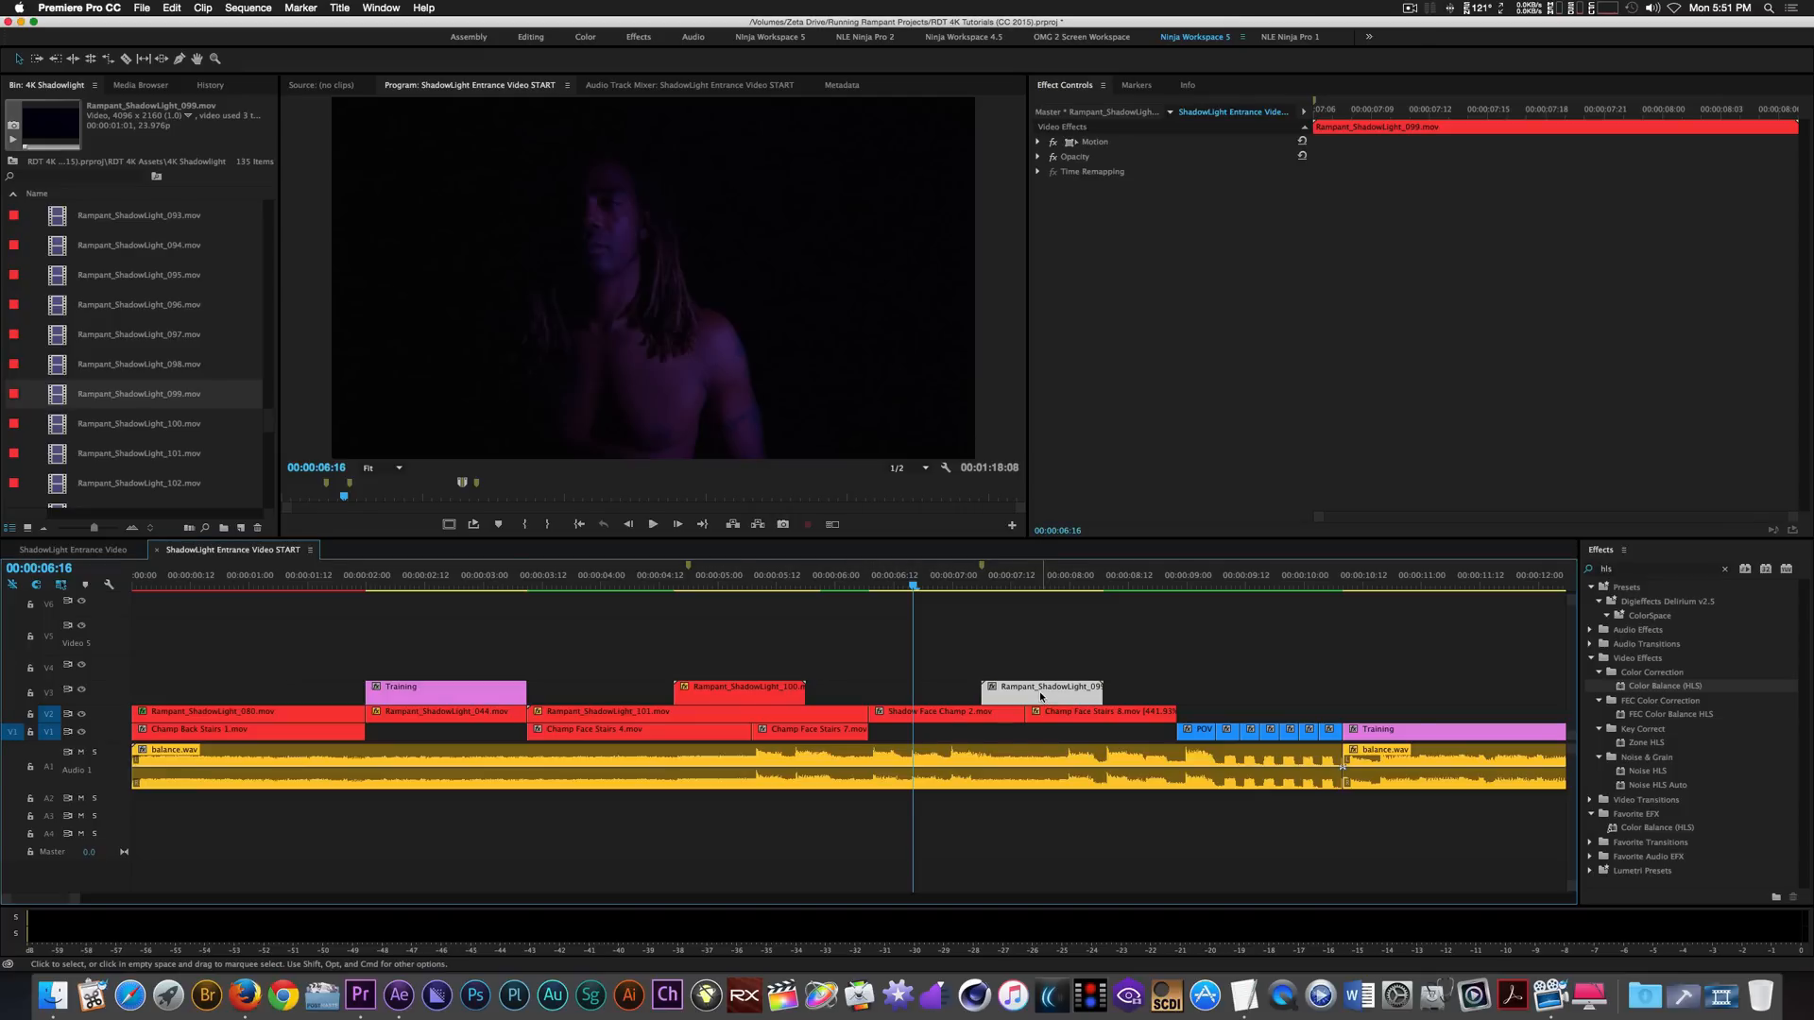
{"action": "right_click", "coordinate": [1041, 697]}
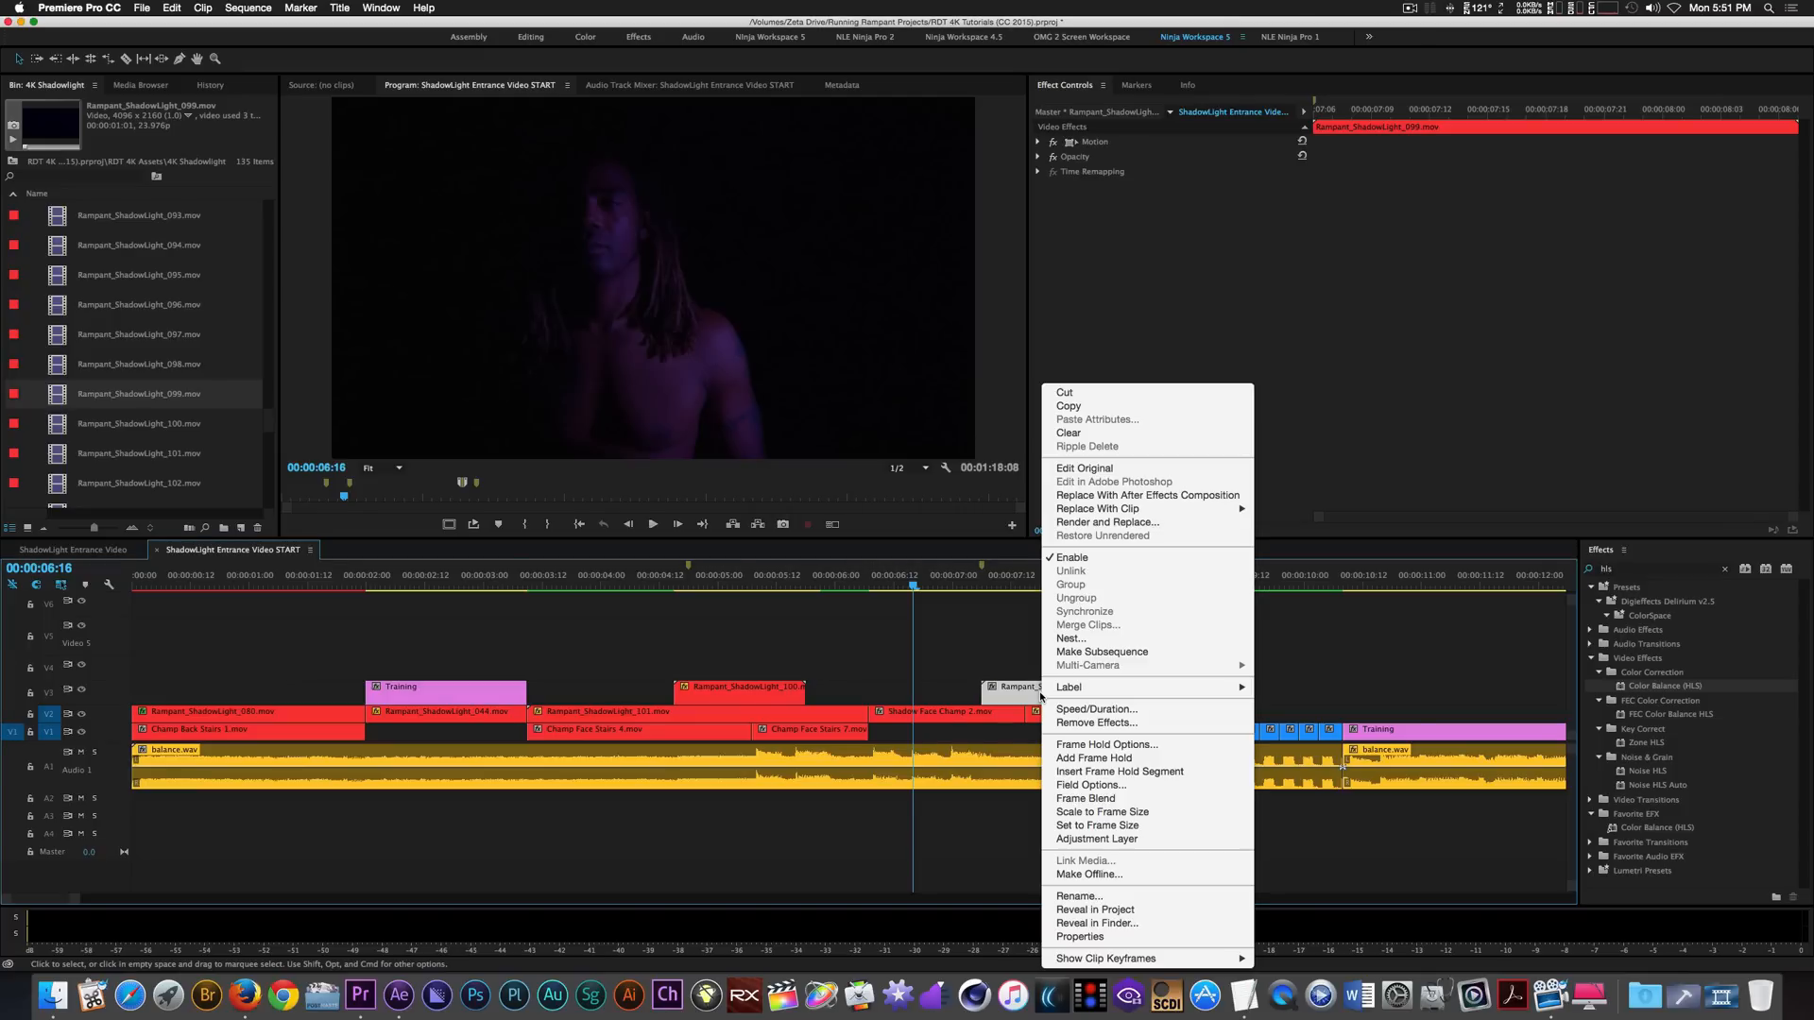
{"action": "left_click", "coordinate": [1089, 708]}
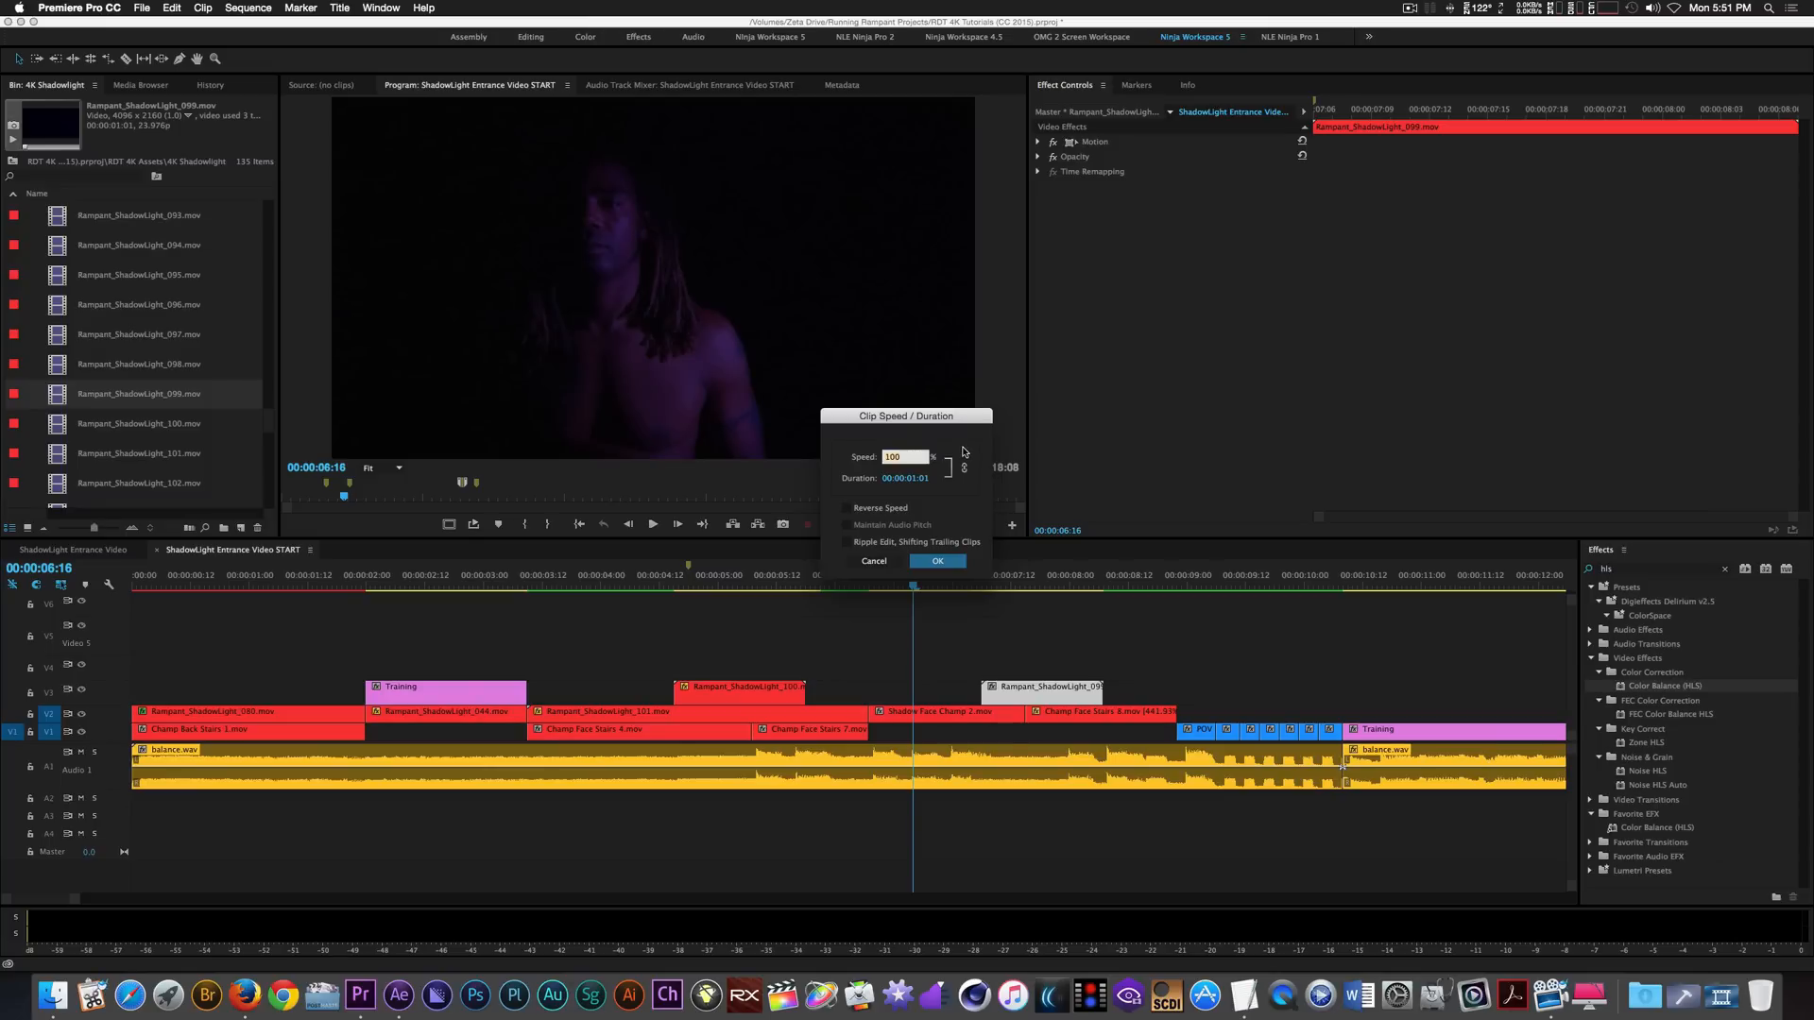
{"action": "type", "text": "125"}
{"action": "key", "text": "Return"}
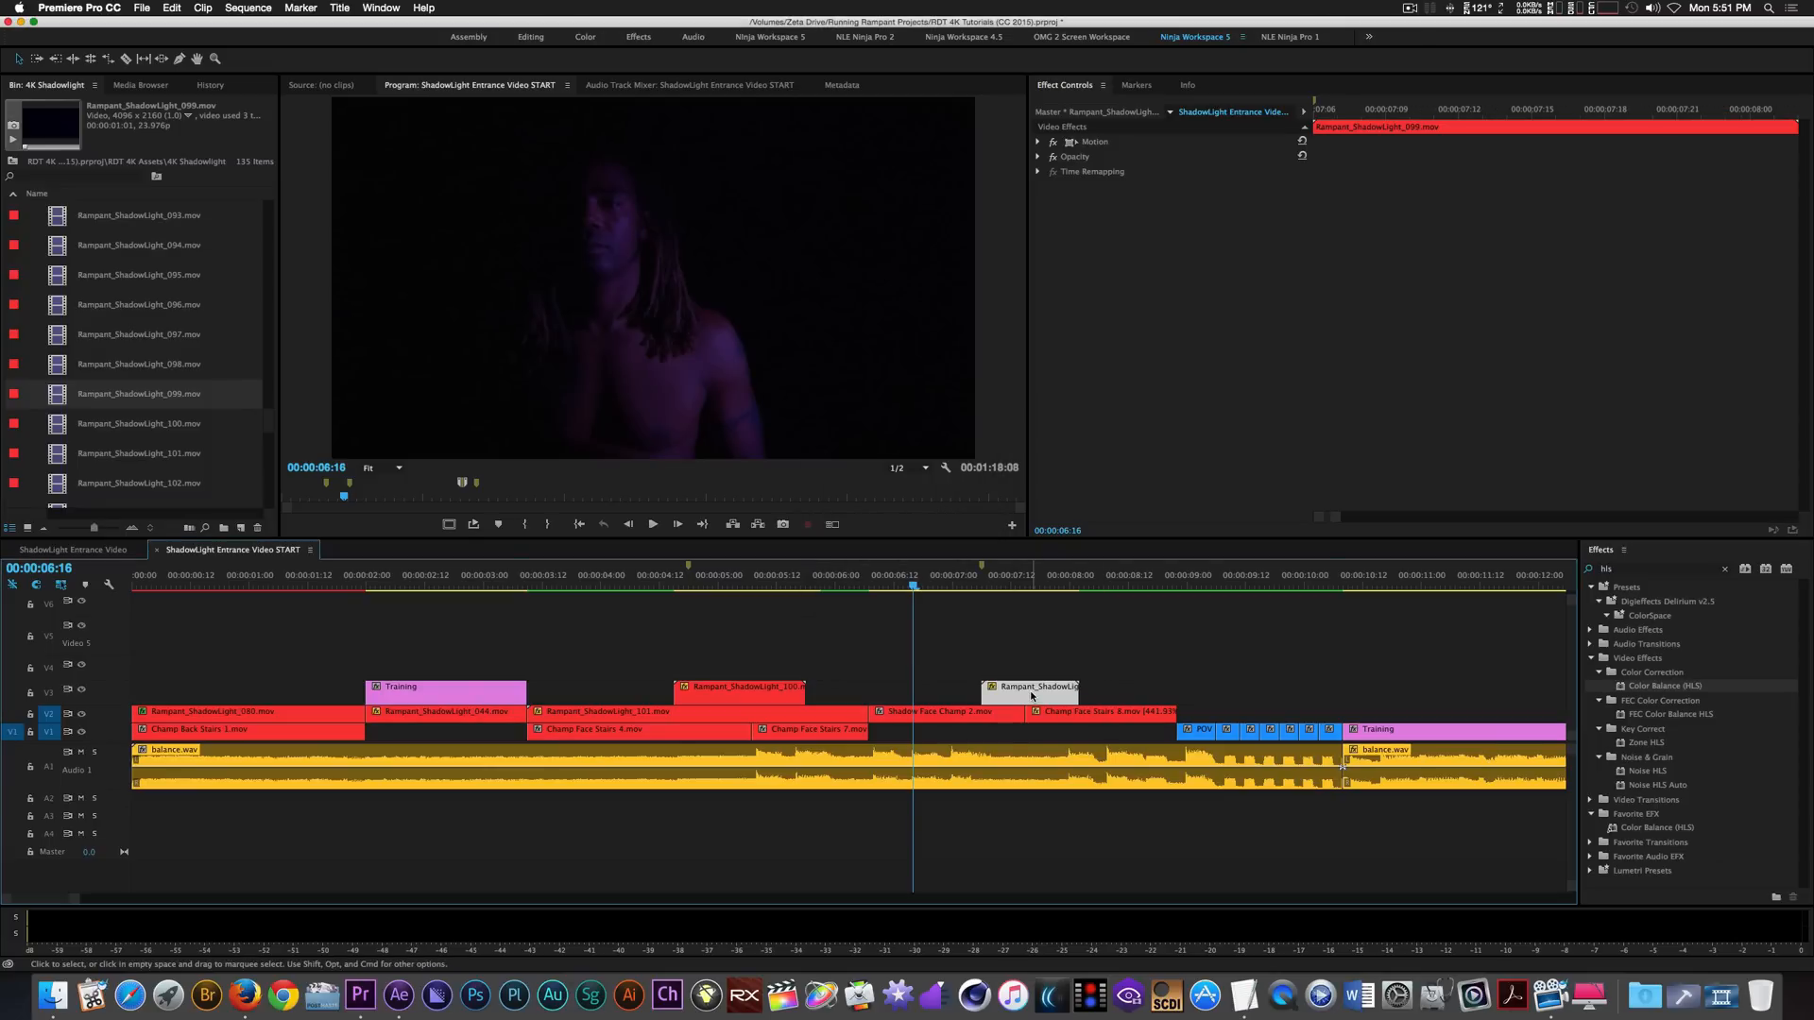
Set the Rampant_ShadowLight_099.mov clip's Scale to 65 and its blend mode to Linear Dodge (Add).
{"action": "left_click", "coordinate": [1062, 133]}
{"action": "left_click", "coordinate": [1039, 143]}
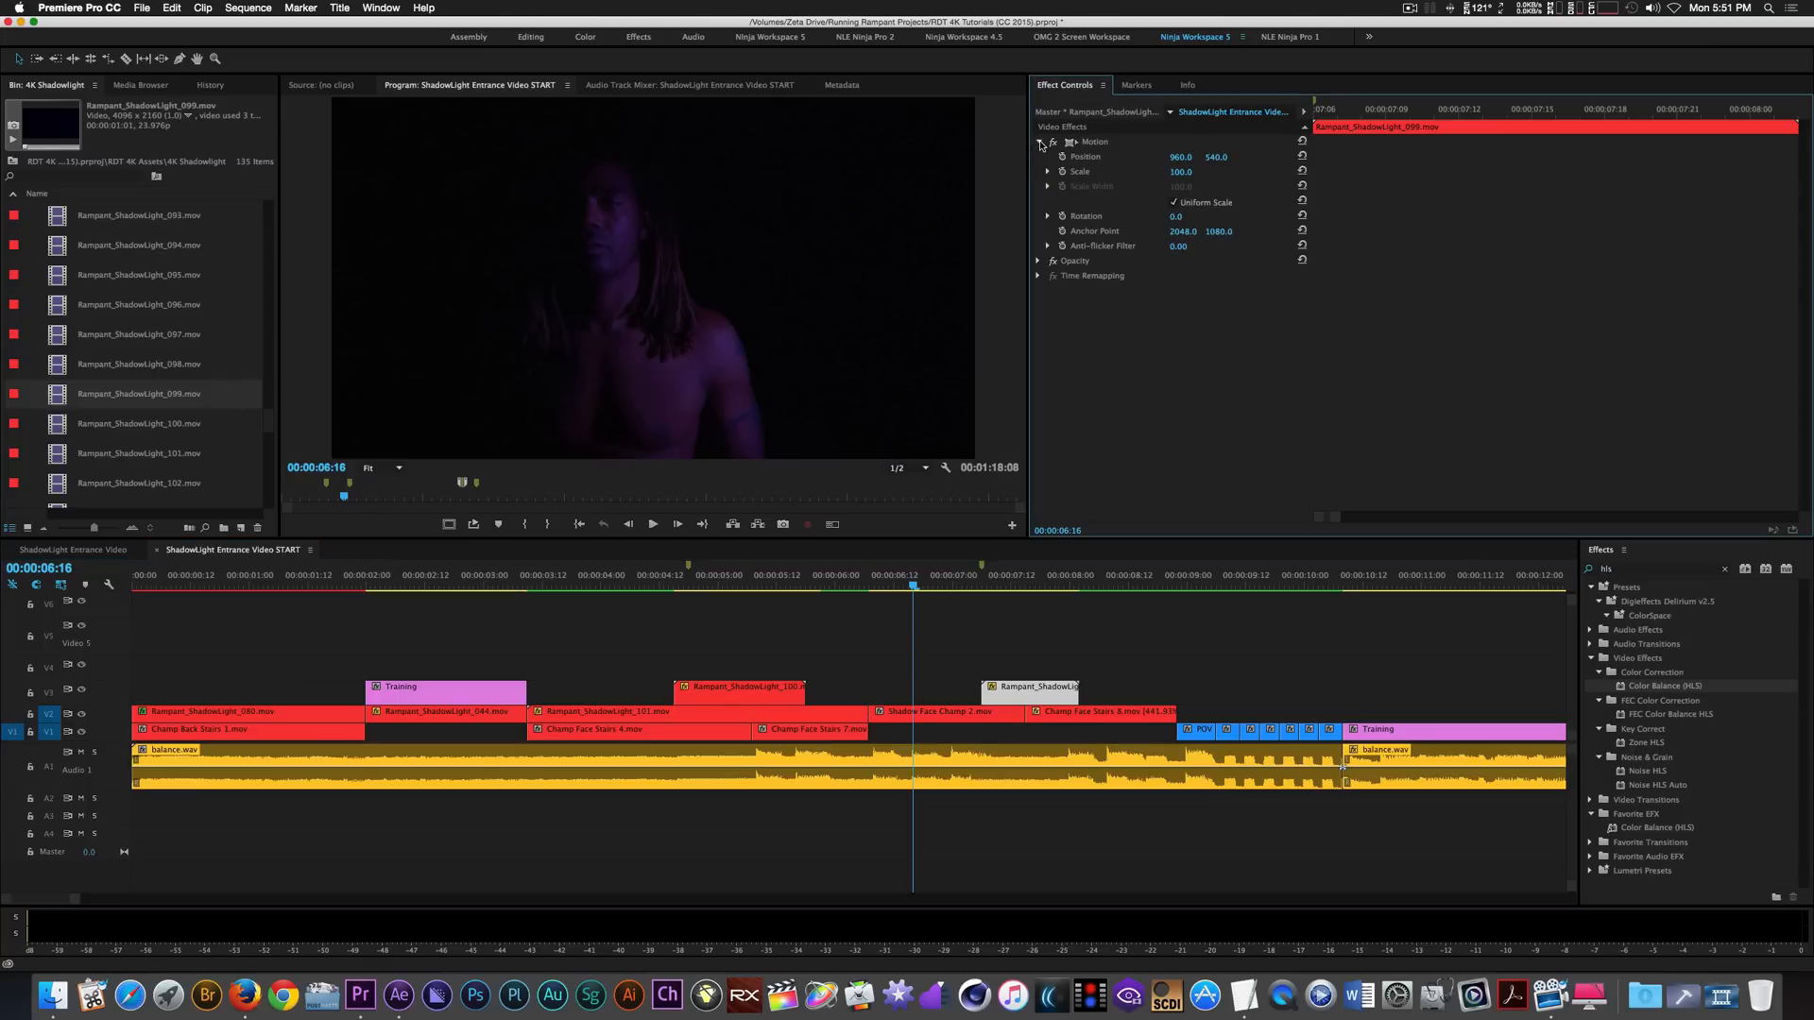
{"action": "left_click", "coordinate": [1181, 172]}
{"action": "type", "text": "65"}
{"action": "key", "text": "Return"}
{"action": "left_click", "coordinate": [1040, 262]}
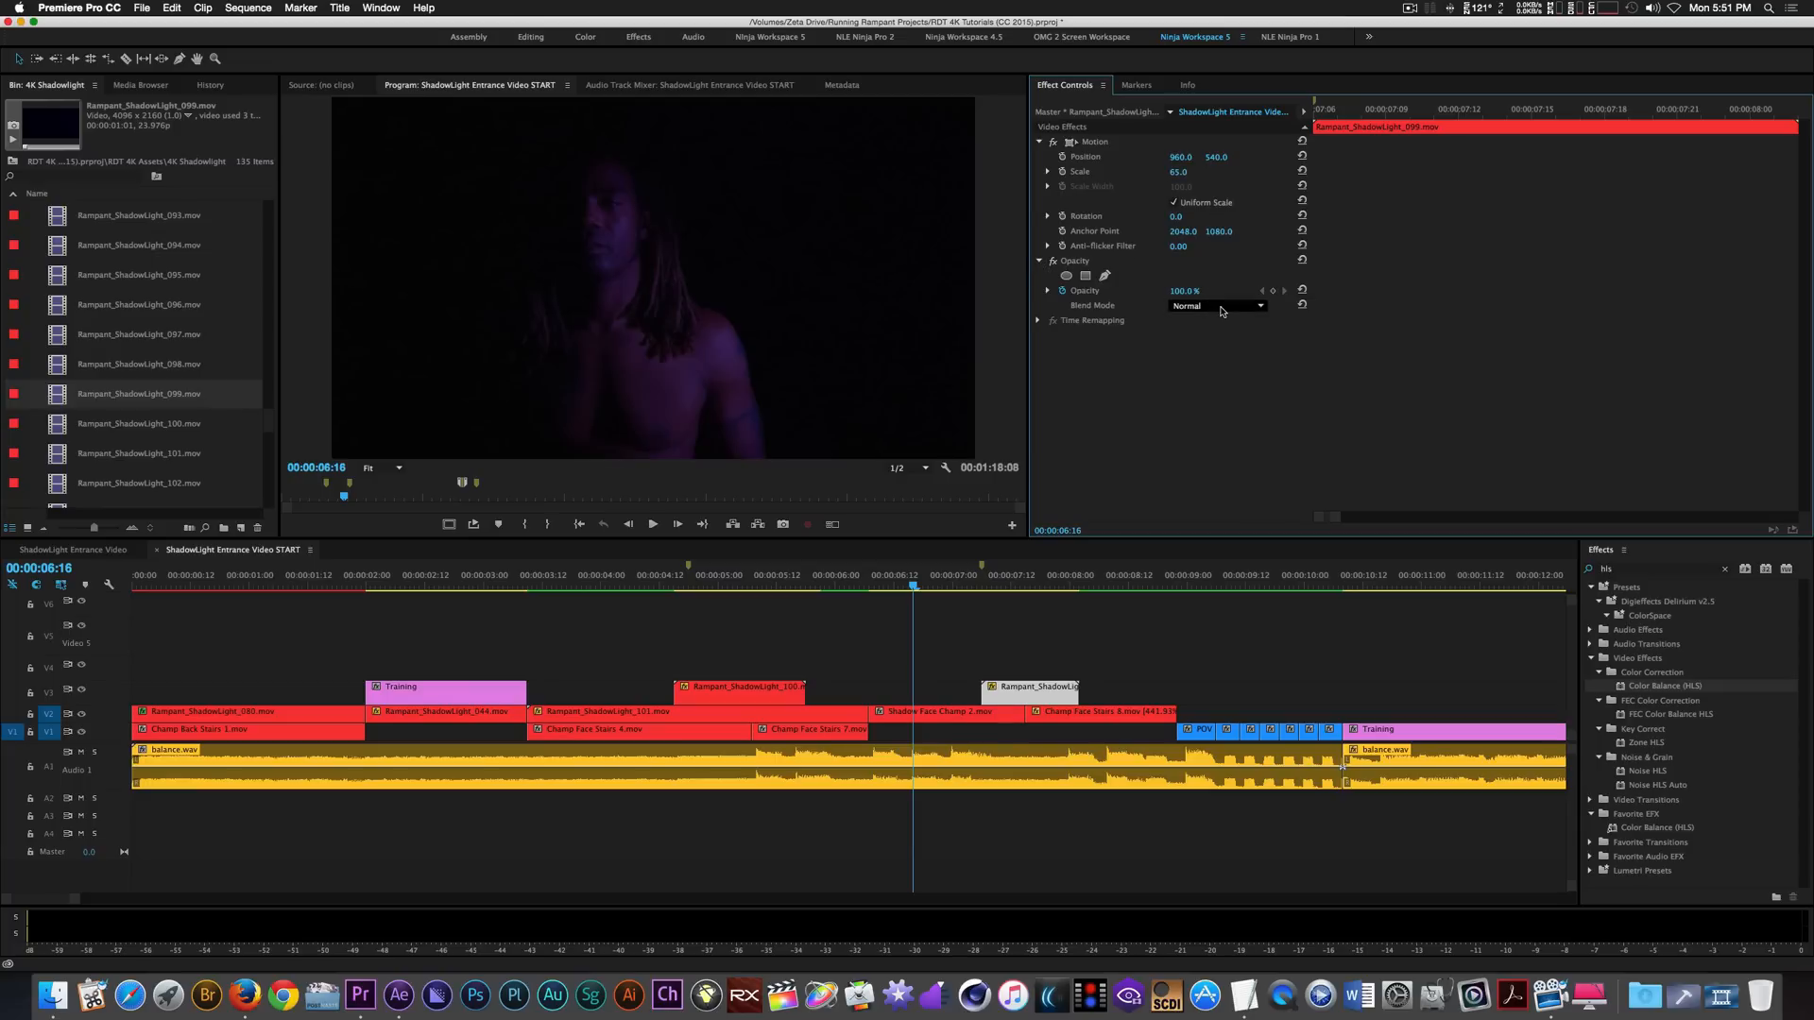
{"action": "left_click", "coordinate": [1221, 307]}
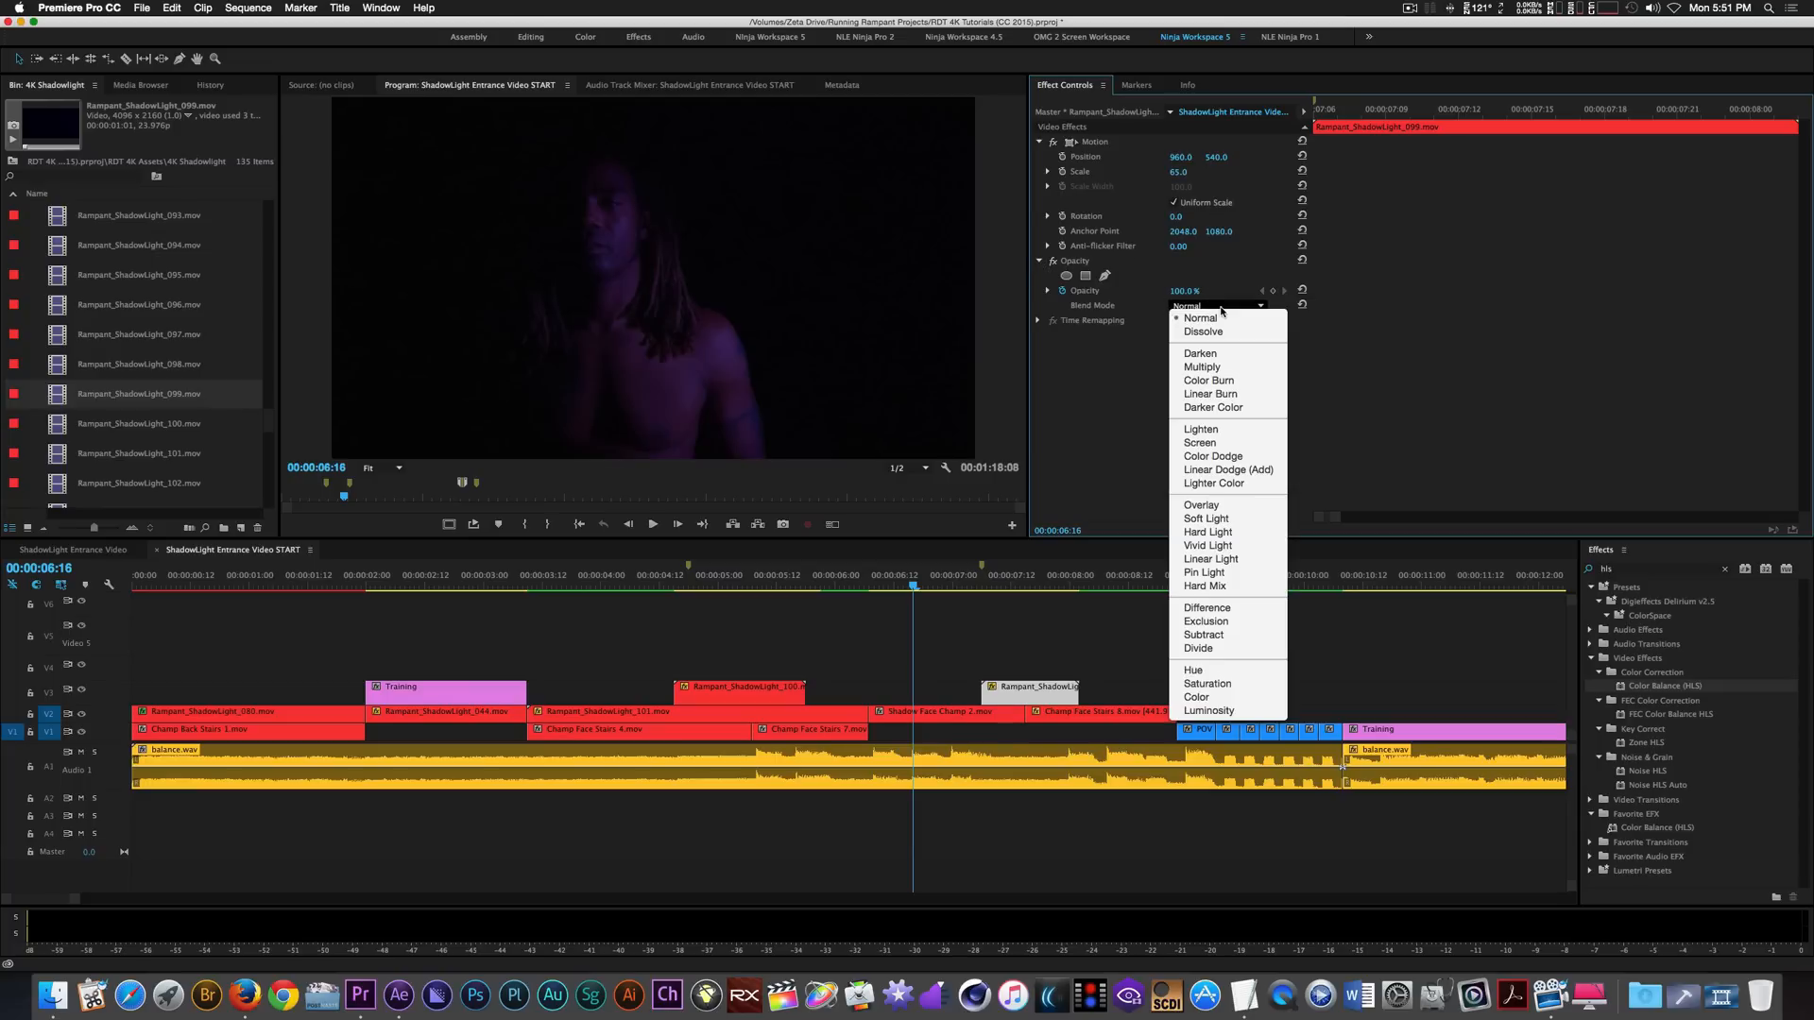
{"action": "left_click", "coordinate": [1265, 470]}
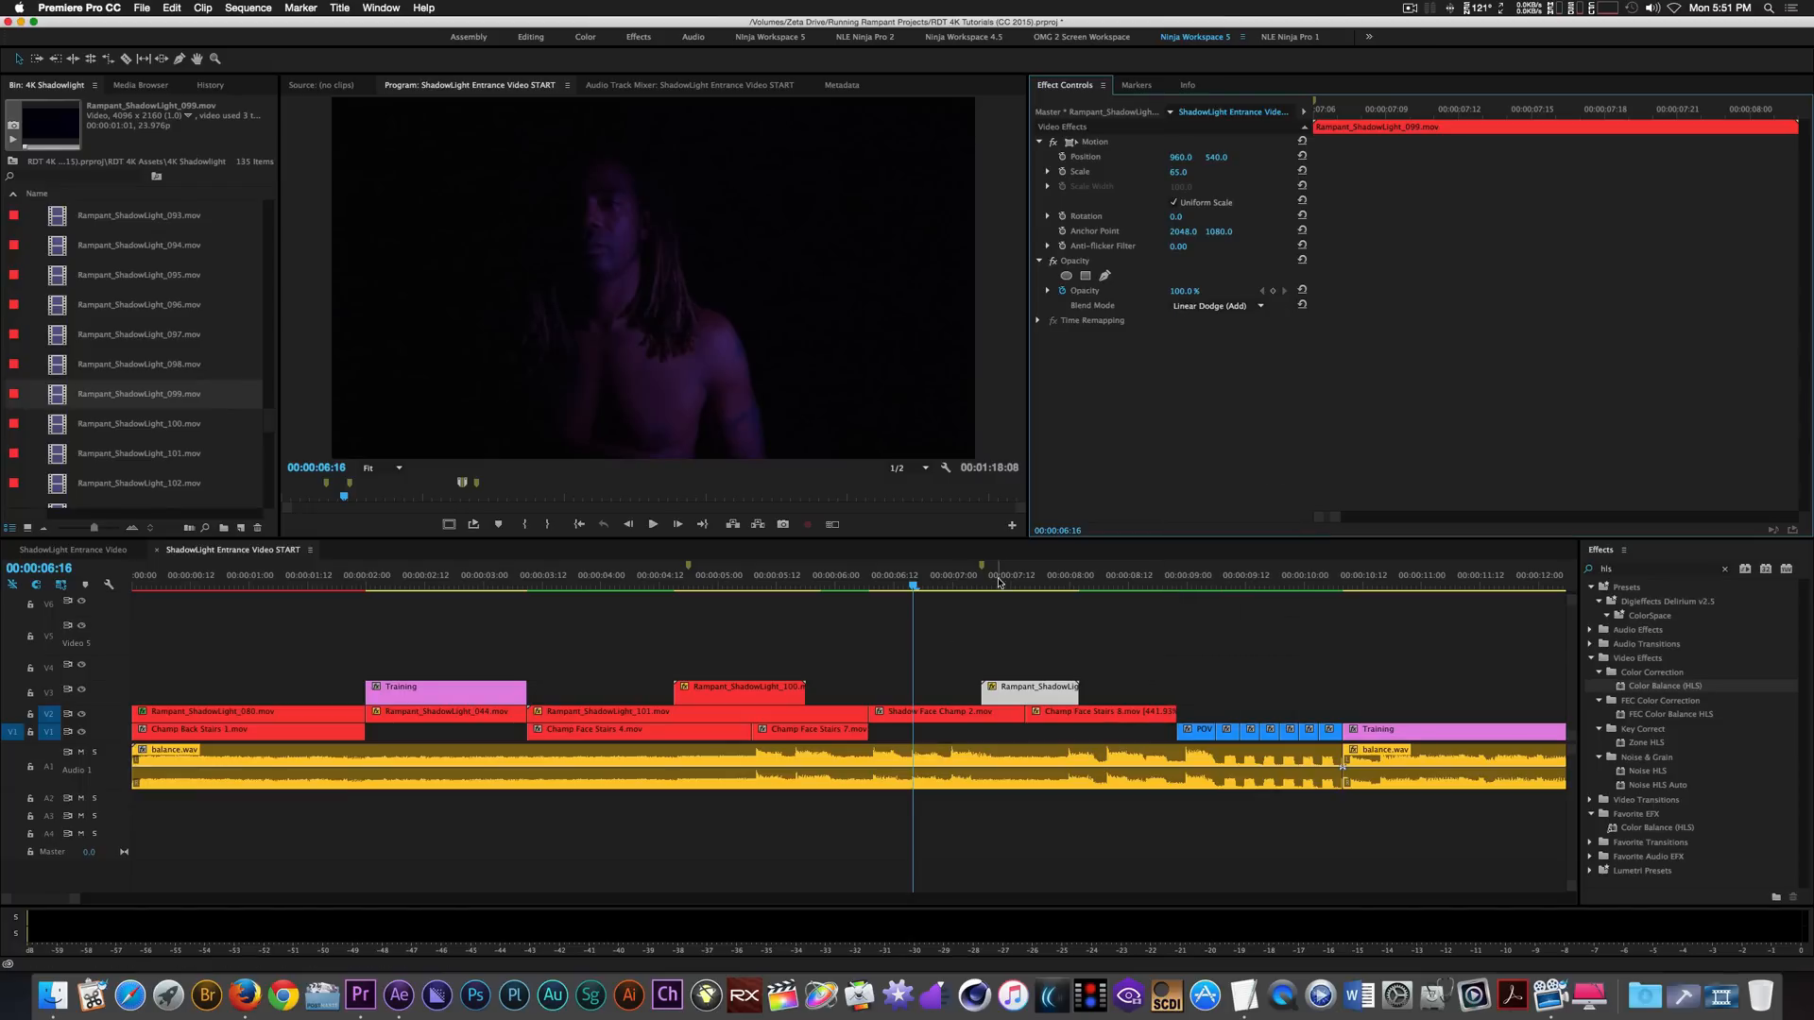
Apply Color Balance (HLS) to the Rampant_ShadowLight_099.mov clip and set its Hue to 214, judging it at 00:00:07:11.
{"action": "left_click", "coordinate": [999, 582]}
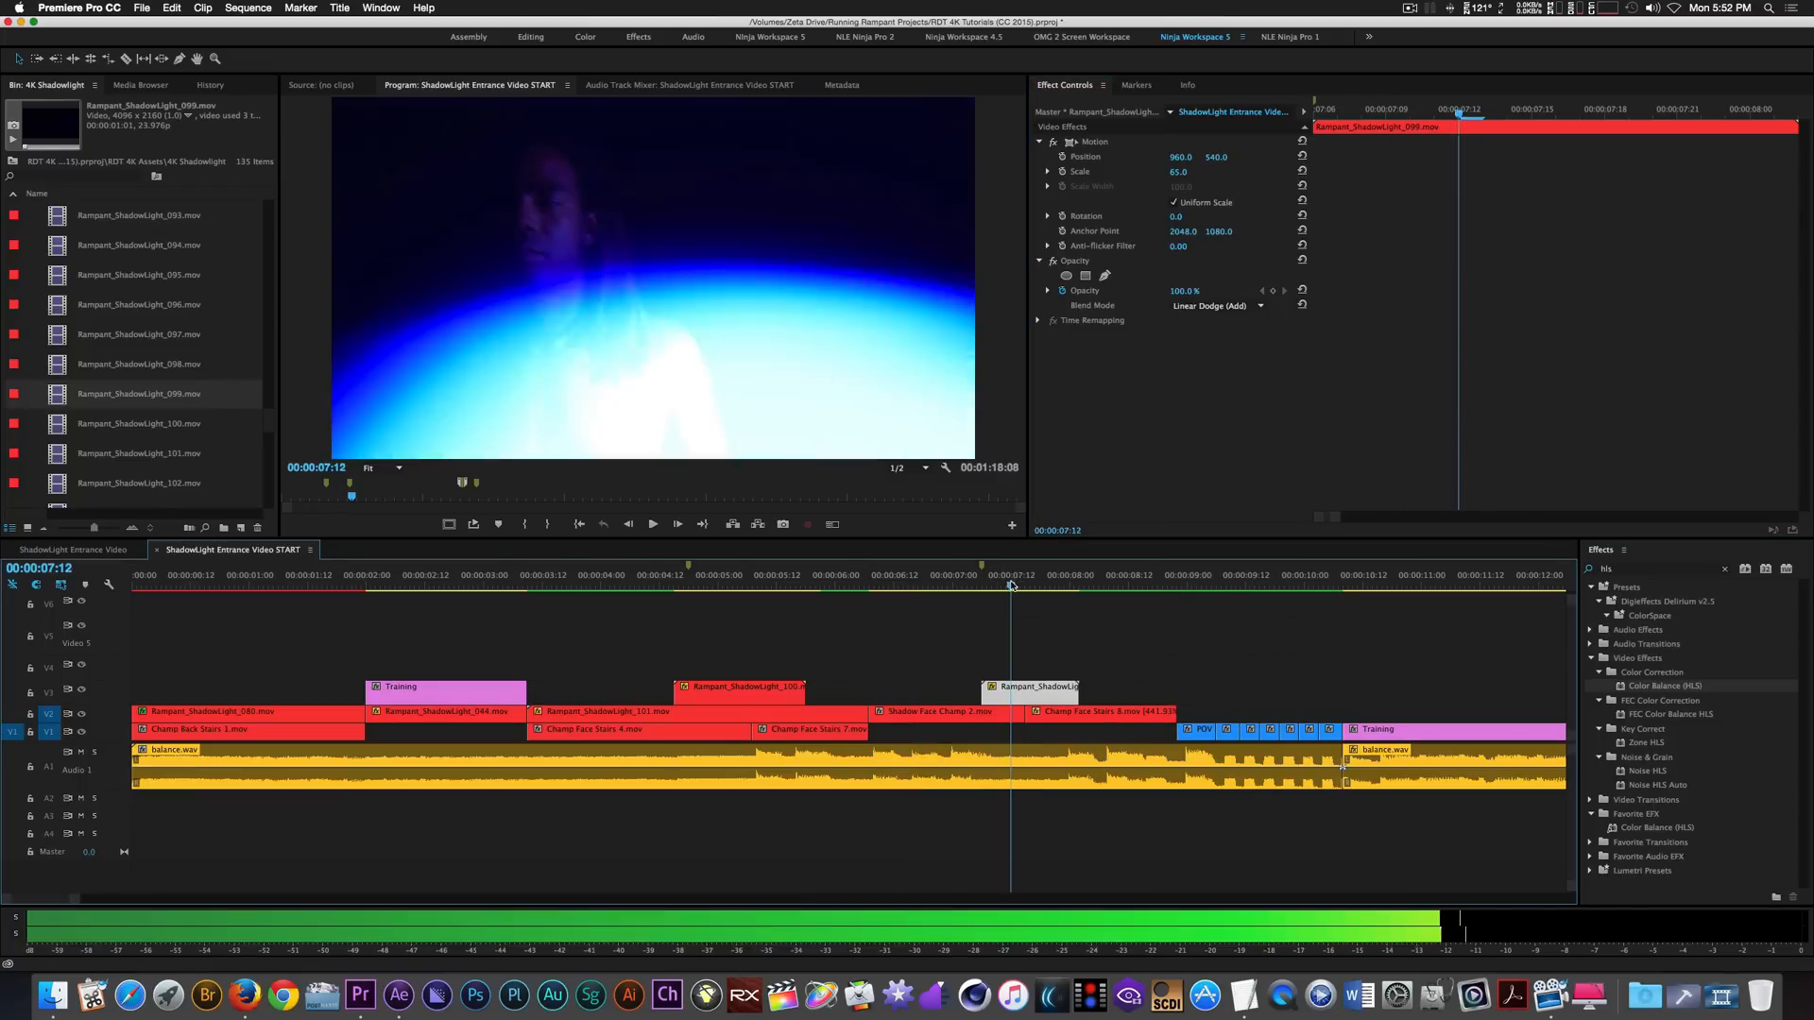
{"action": "left_click", "coordinate": [1005, 586]}
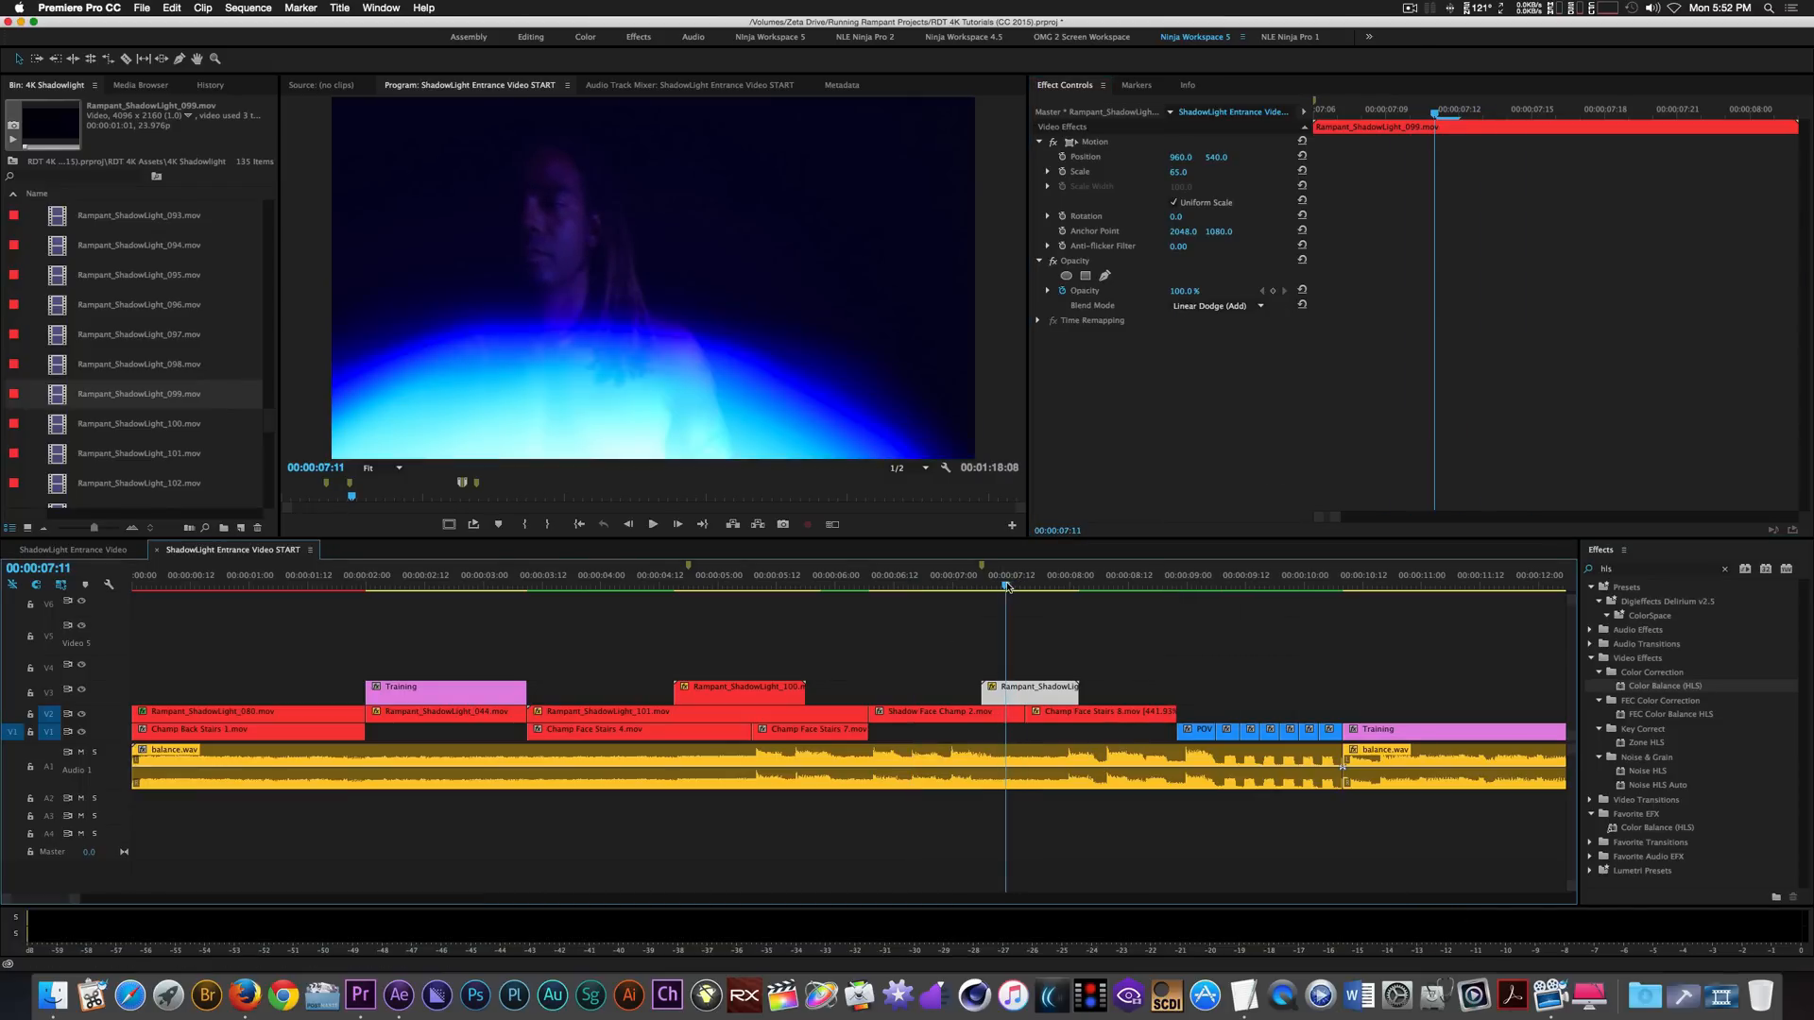
{"action": "double_click", "coordinate": [1625, 690]}
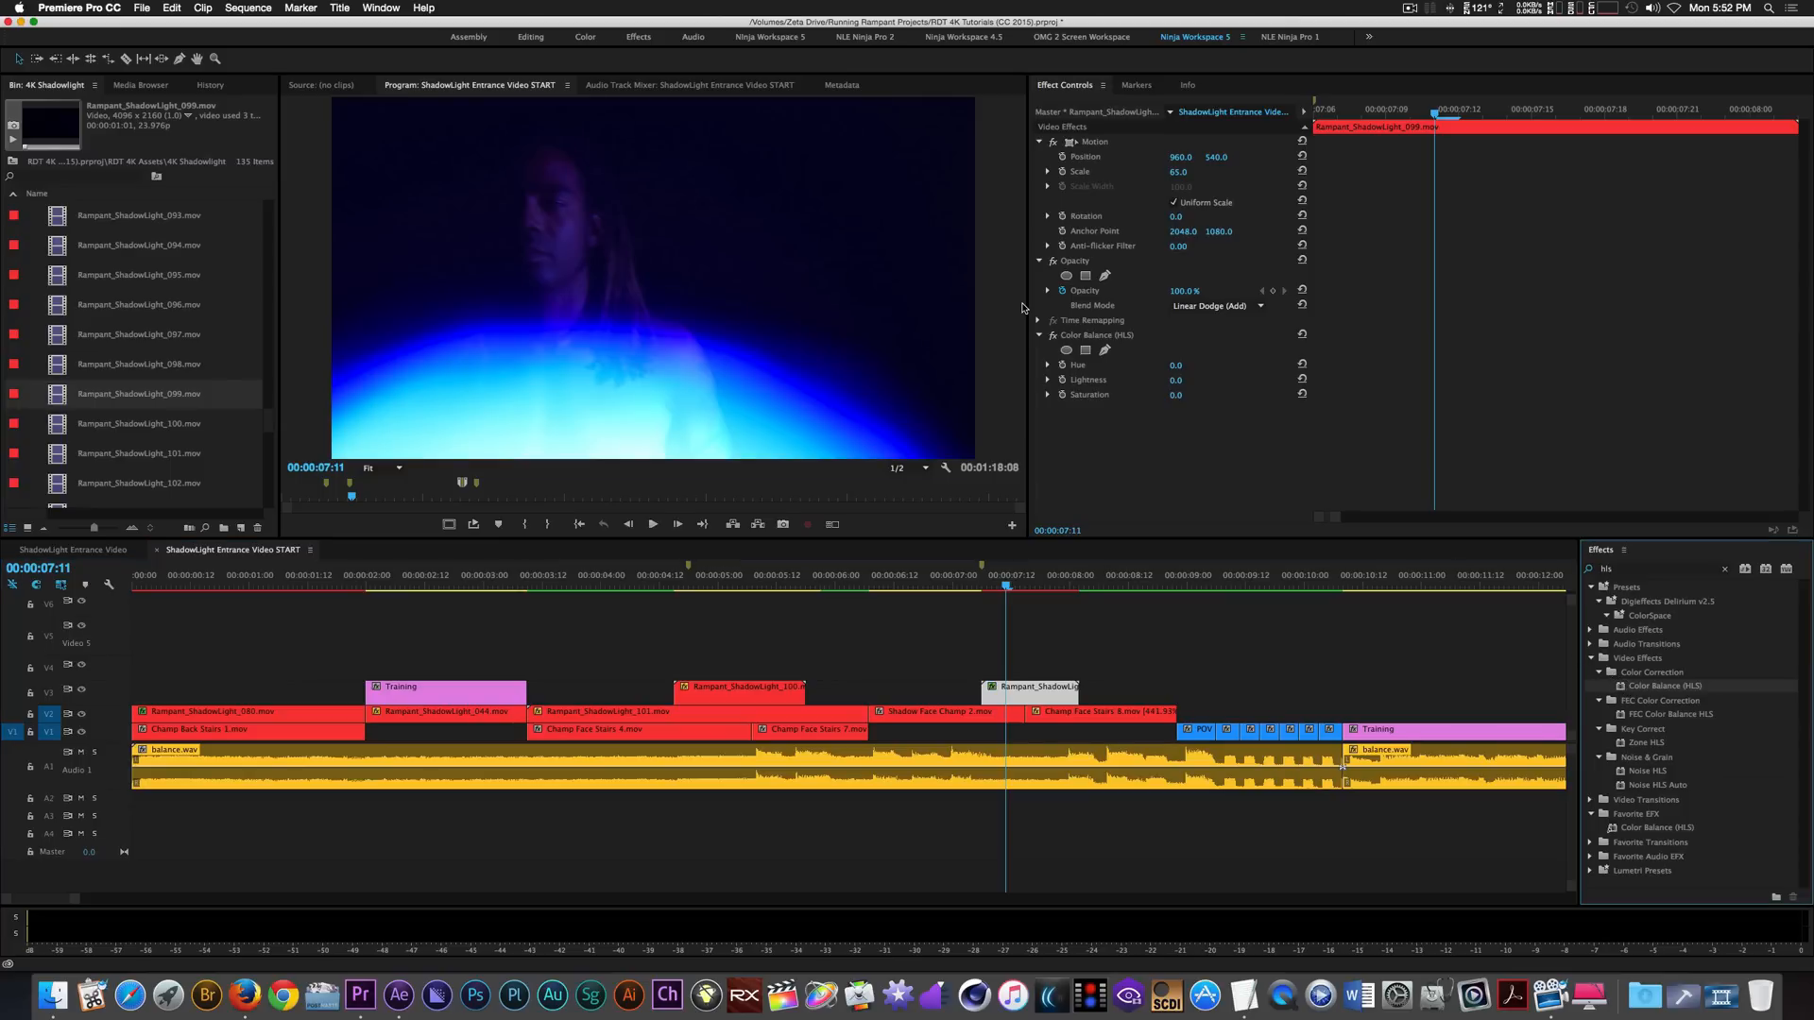
{"action": "left_click", "coordinate": [1177, 366]}
{"action": "type", "text": "214"}
{"action": "key", "text": "Return"}
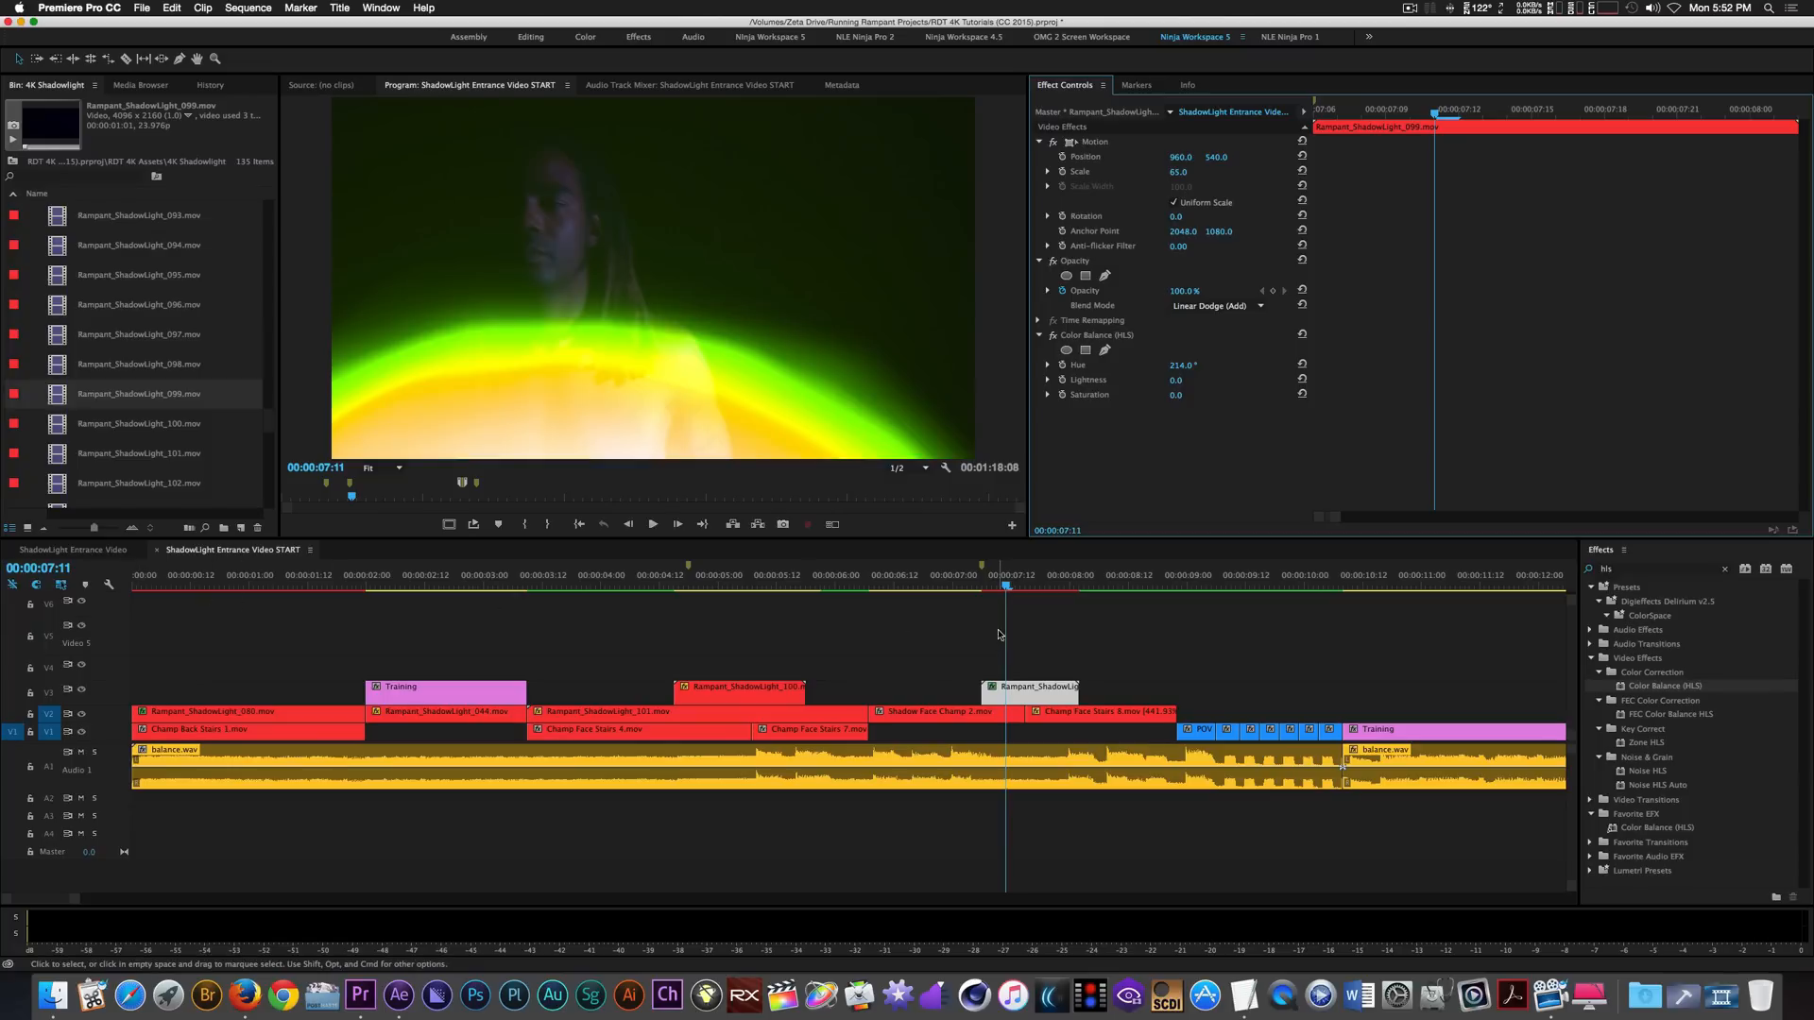
Mark an Out point at 00:00:08:22 and play the sequence from its start.
{"action": "left_click", "coordinate": [1175, 586]}
{"action": "key", "text": "o"}
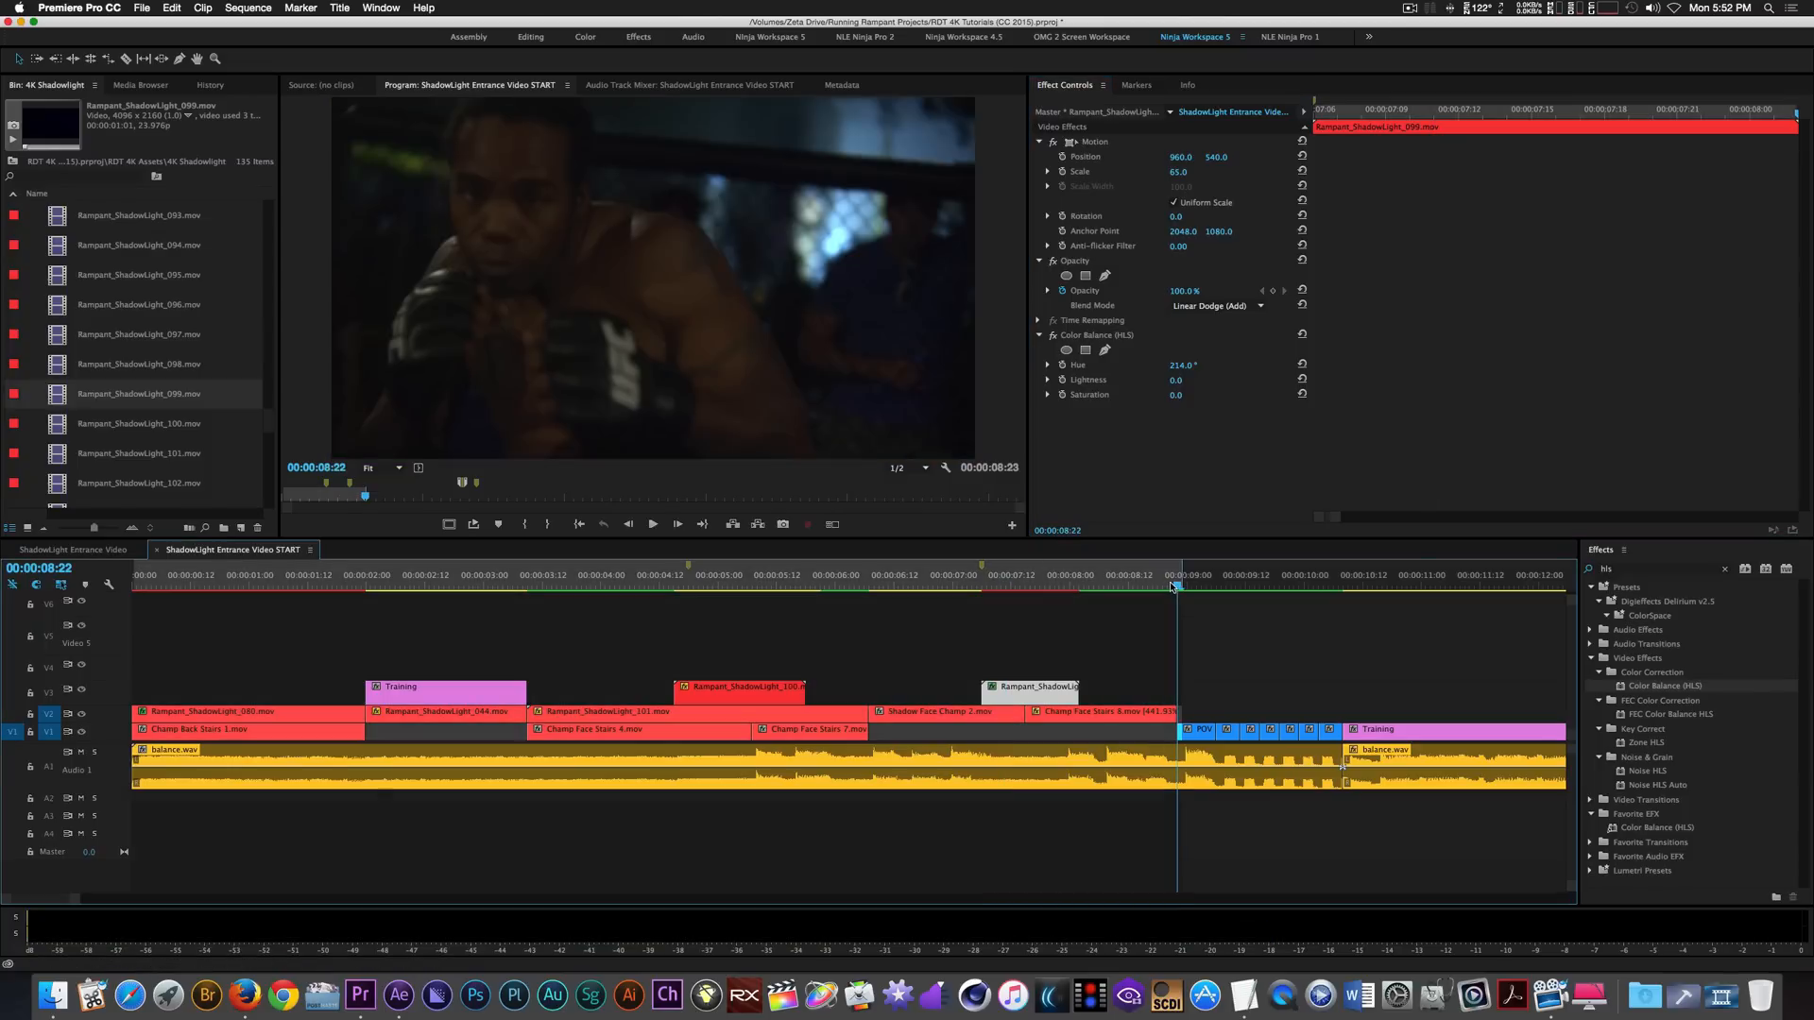
{"action": "key", "text": "Home"}
{"action": "key", "text": "space"}
Draw a free-form opacity mask around the fighter on the Shadow Face Champ 2.mov clip at 00:00:06:07.
{"action": "left_click", "coordinate": [873, 585]}
{"action": "left_click", "coordinate": [893, 712]}
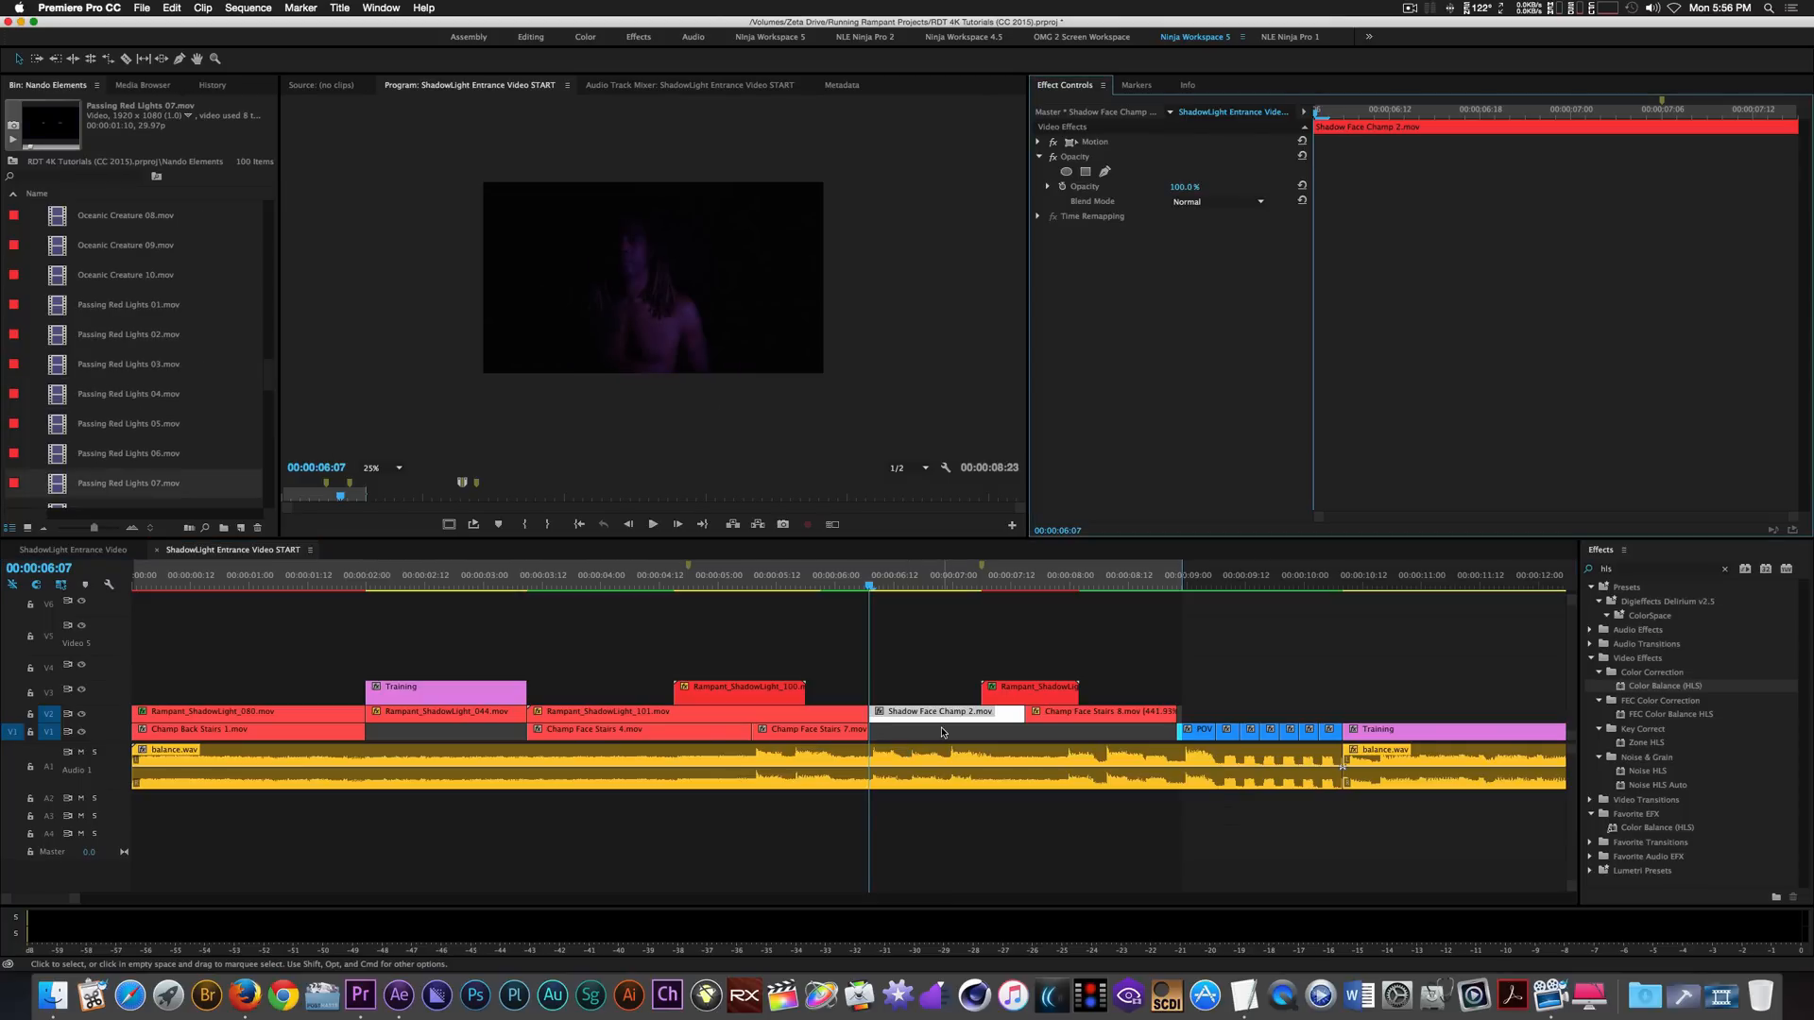
{"action": "left_click", "coordinate": [939, 711]}
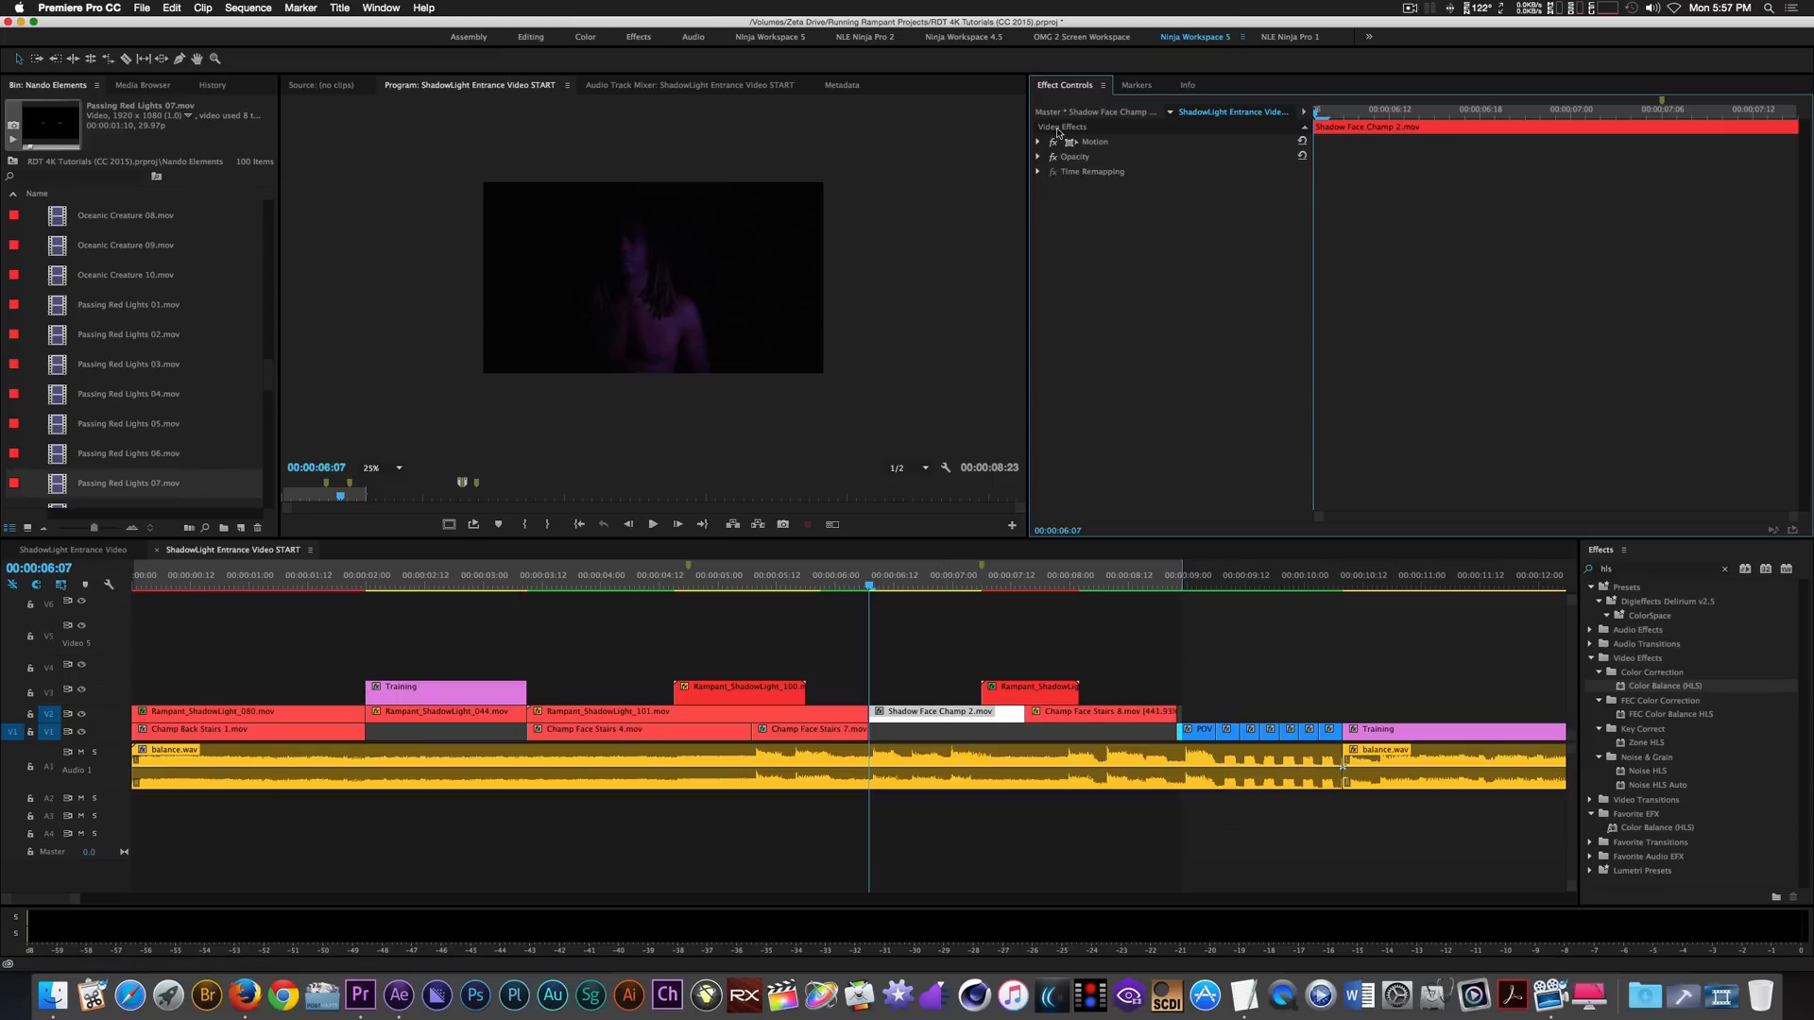
{"action": "left_click", "coordinate": [1040, 157]}
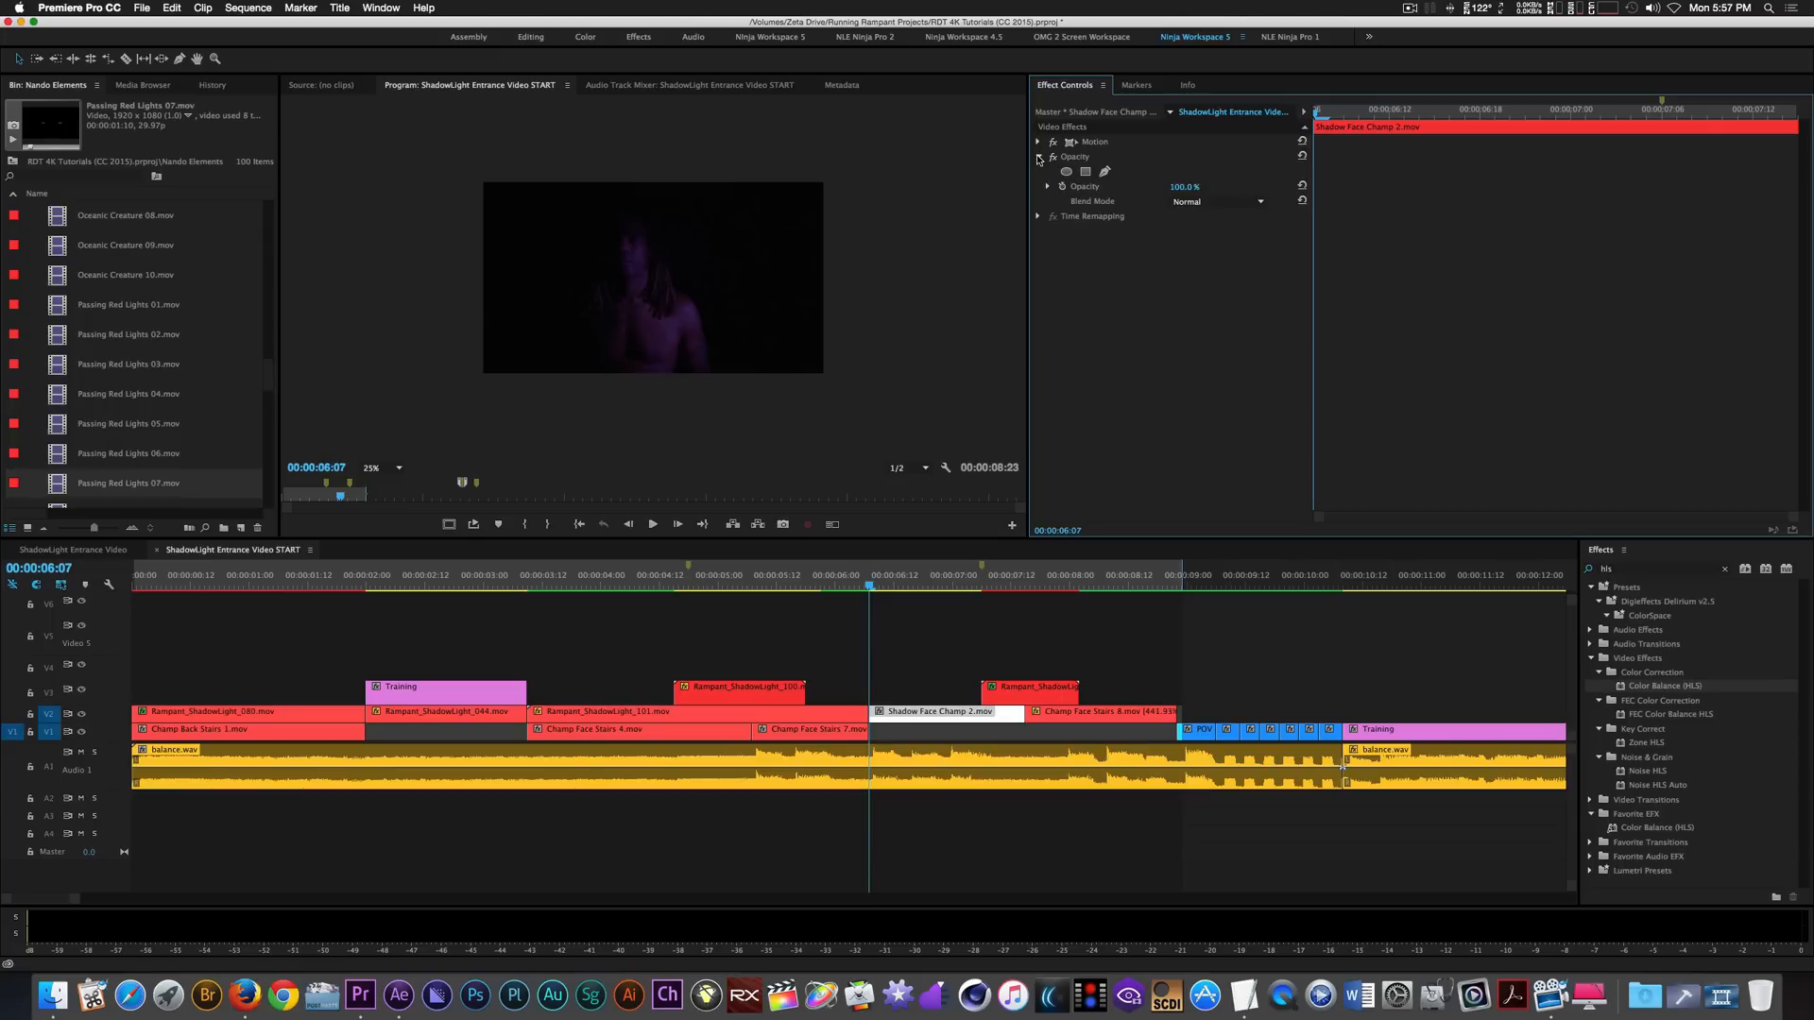
{"action": "left_click", "coordinate": [1107, 173]}
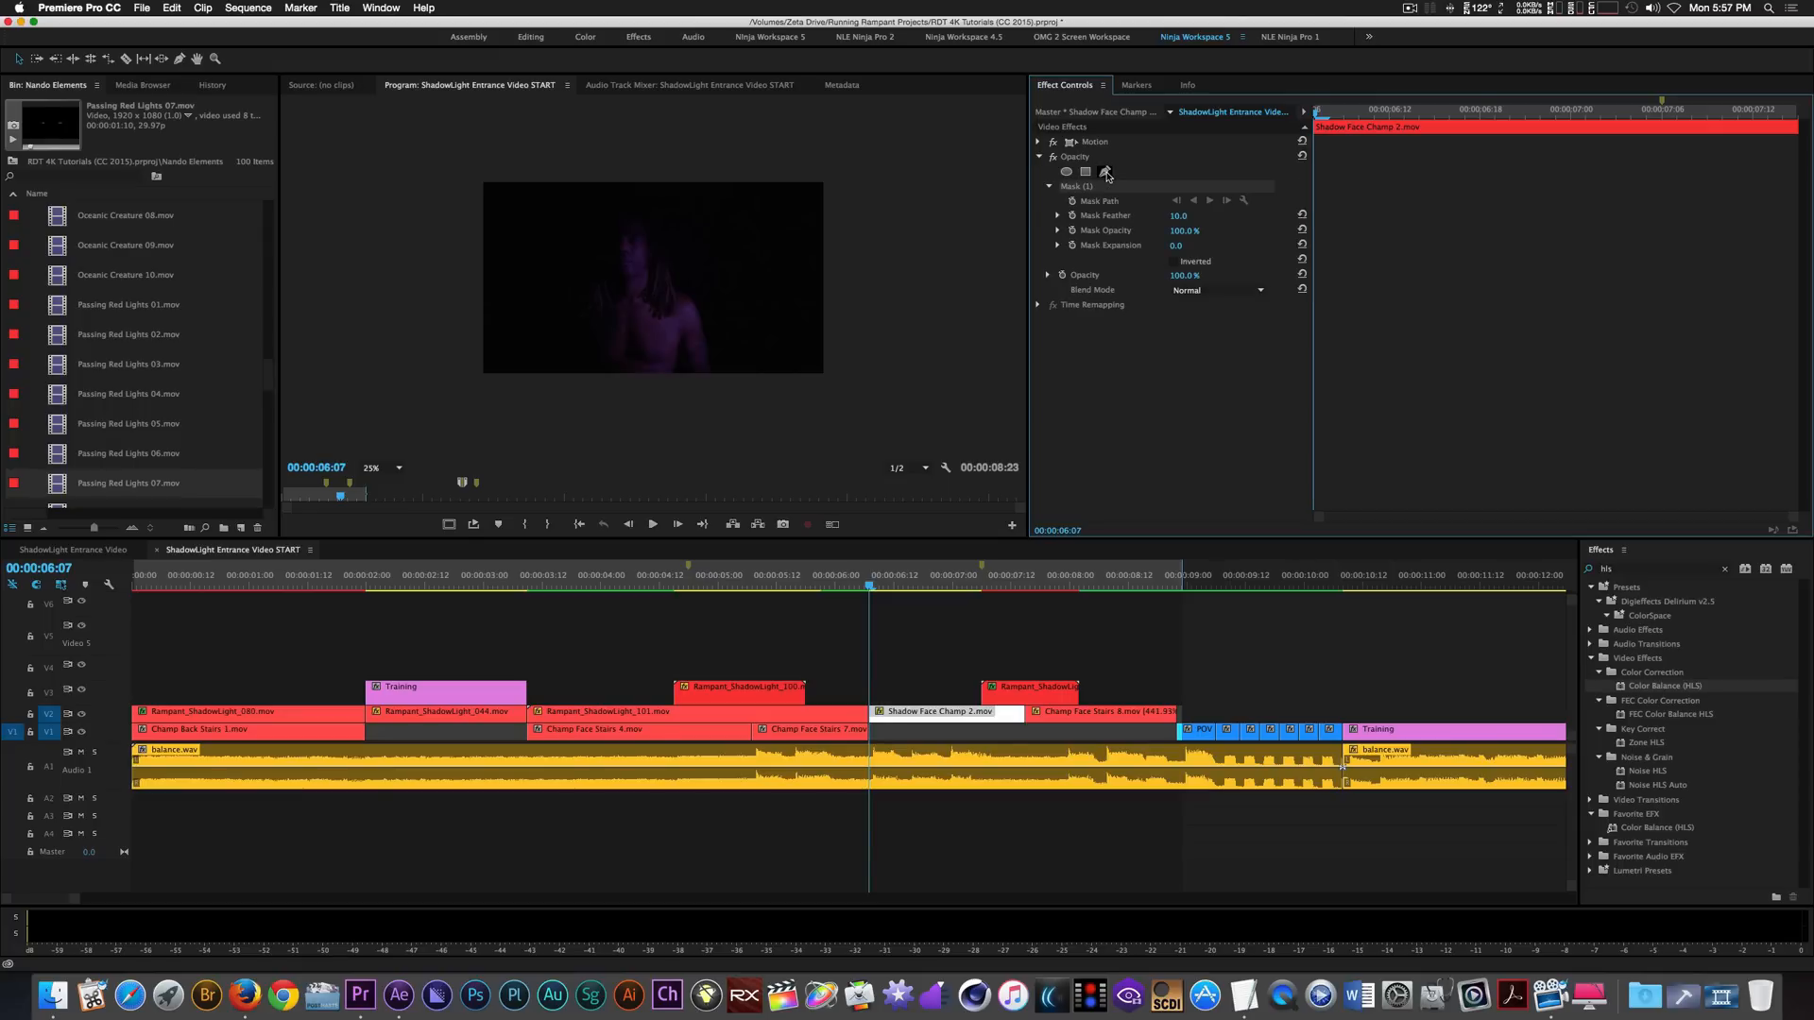
{"action": "left_click", "coordinate": [521, 393]}
{"action": "left_click_drag", "start_coordinate": [544, 308], "coordinate": [553, 291]}
{"action": "left_click_drag", "start_coordinate": [584, 224], "coordinate": [647, 172]}
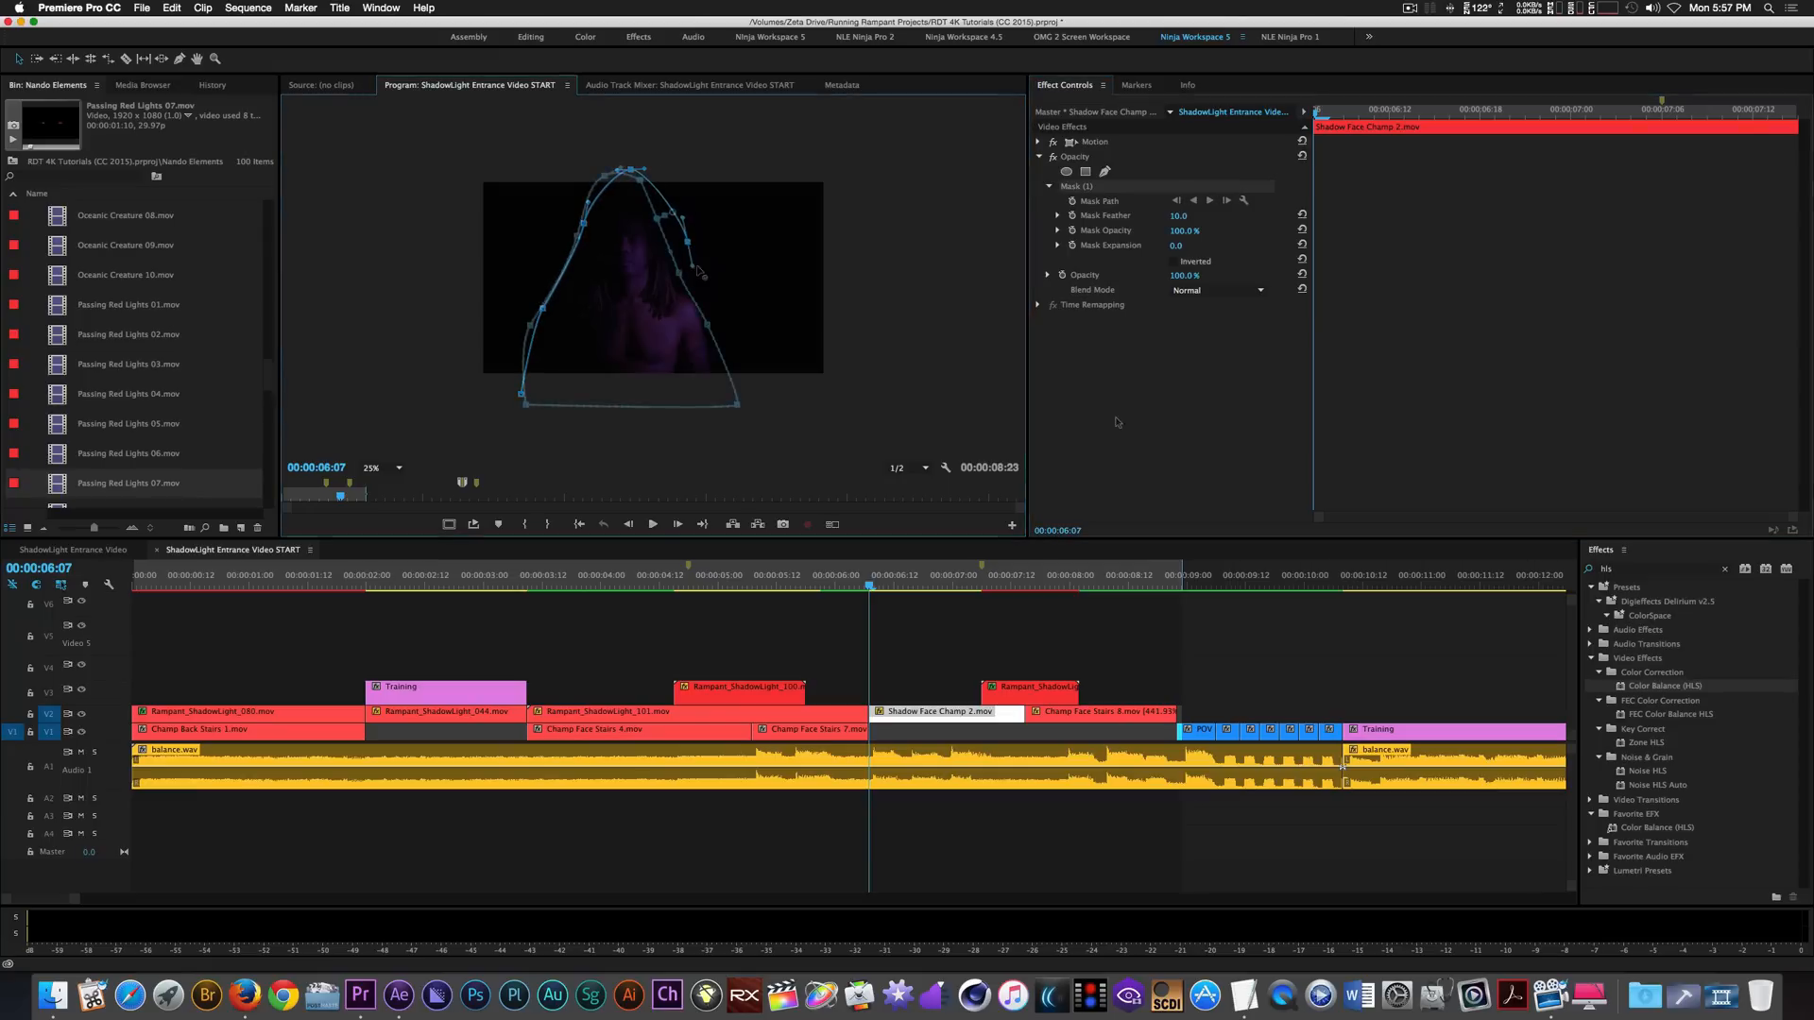
{"action": "left_click", "coordinate": [1118, 426]}
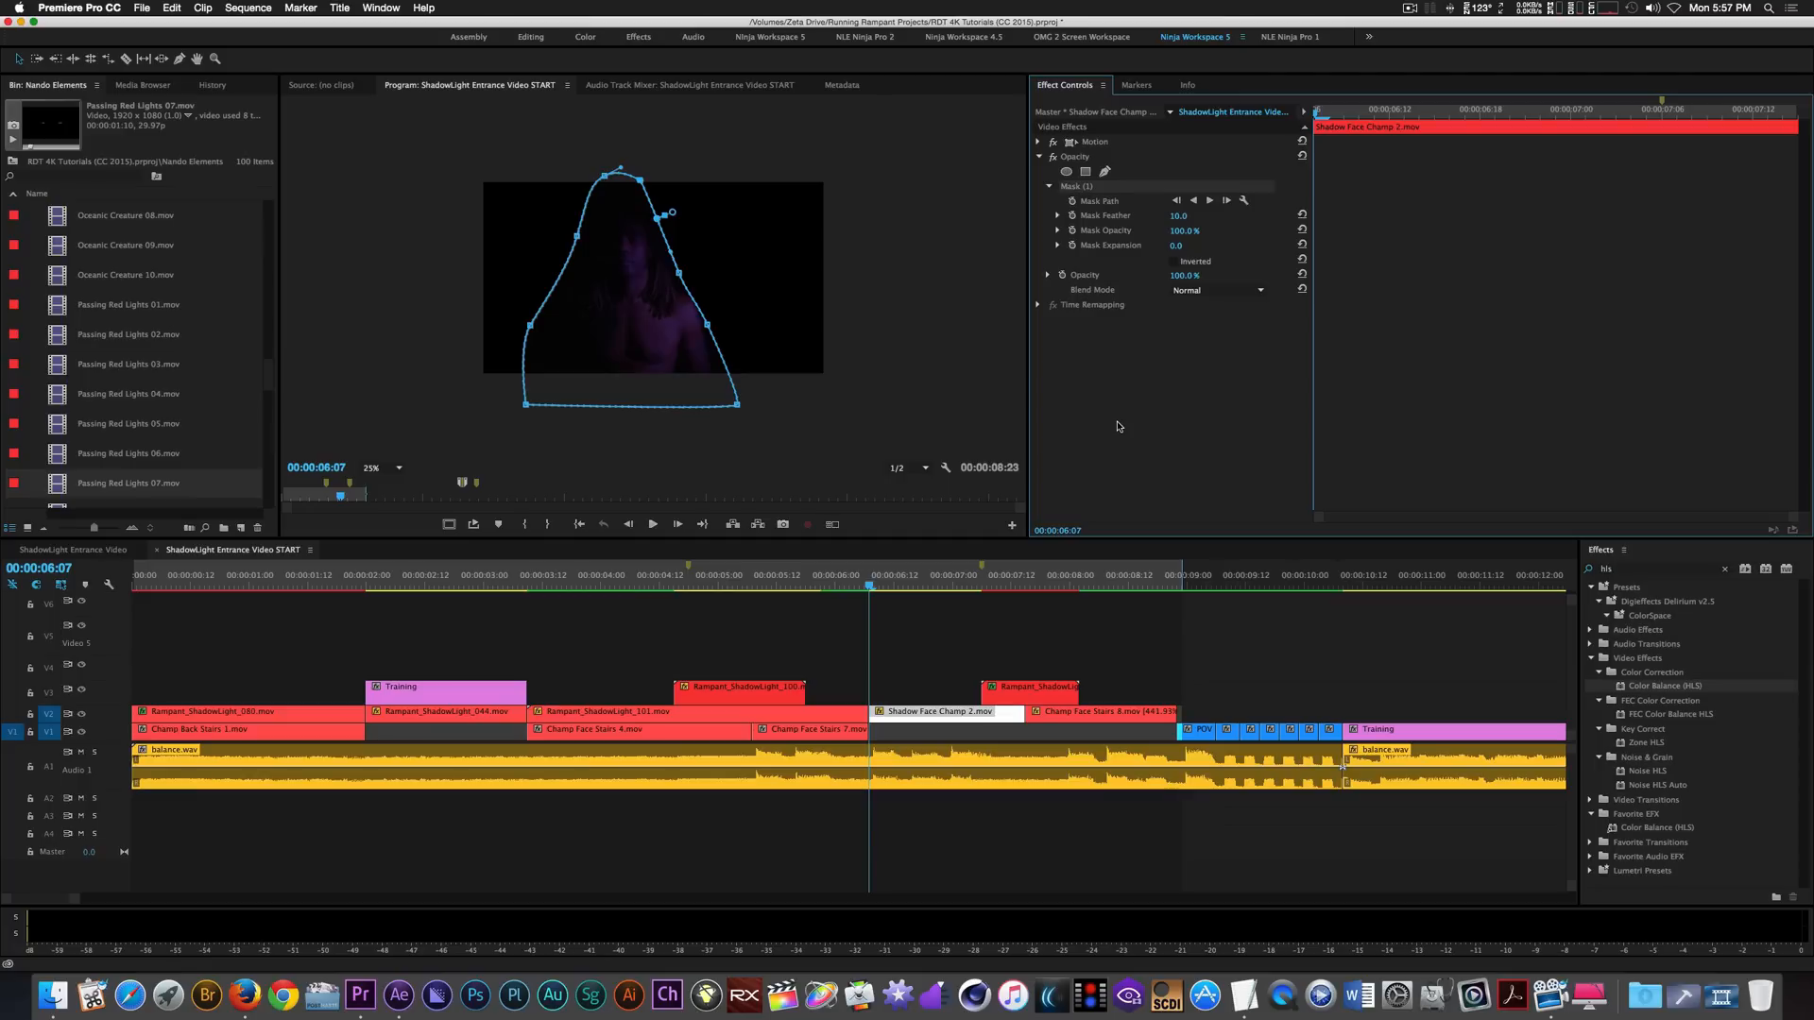
Set the Shadow Face Champ 2.mov mask's Mask Feather to 328 and its Mask Expansion to 94.
{"action": "left_click", "coordinate": [1180, 216]}
{"action": "type", "text": "328"}
{"action": "key", "text": "Return"}
{"action": "left_click", "coordinate": [1177, 247]}
{"action": "key", "text": "Return"}
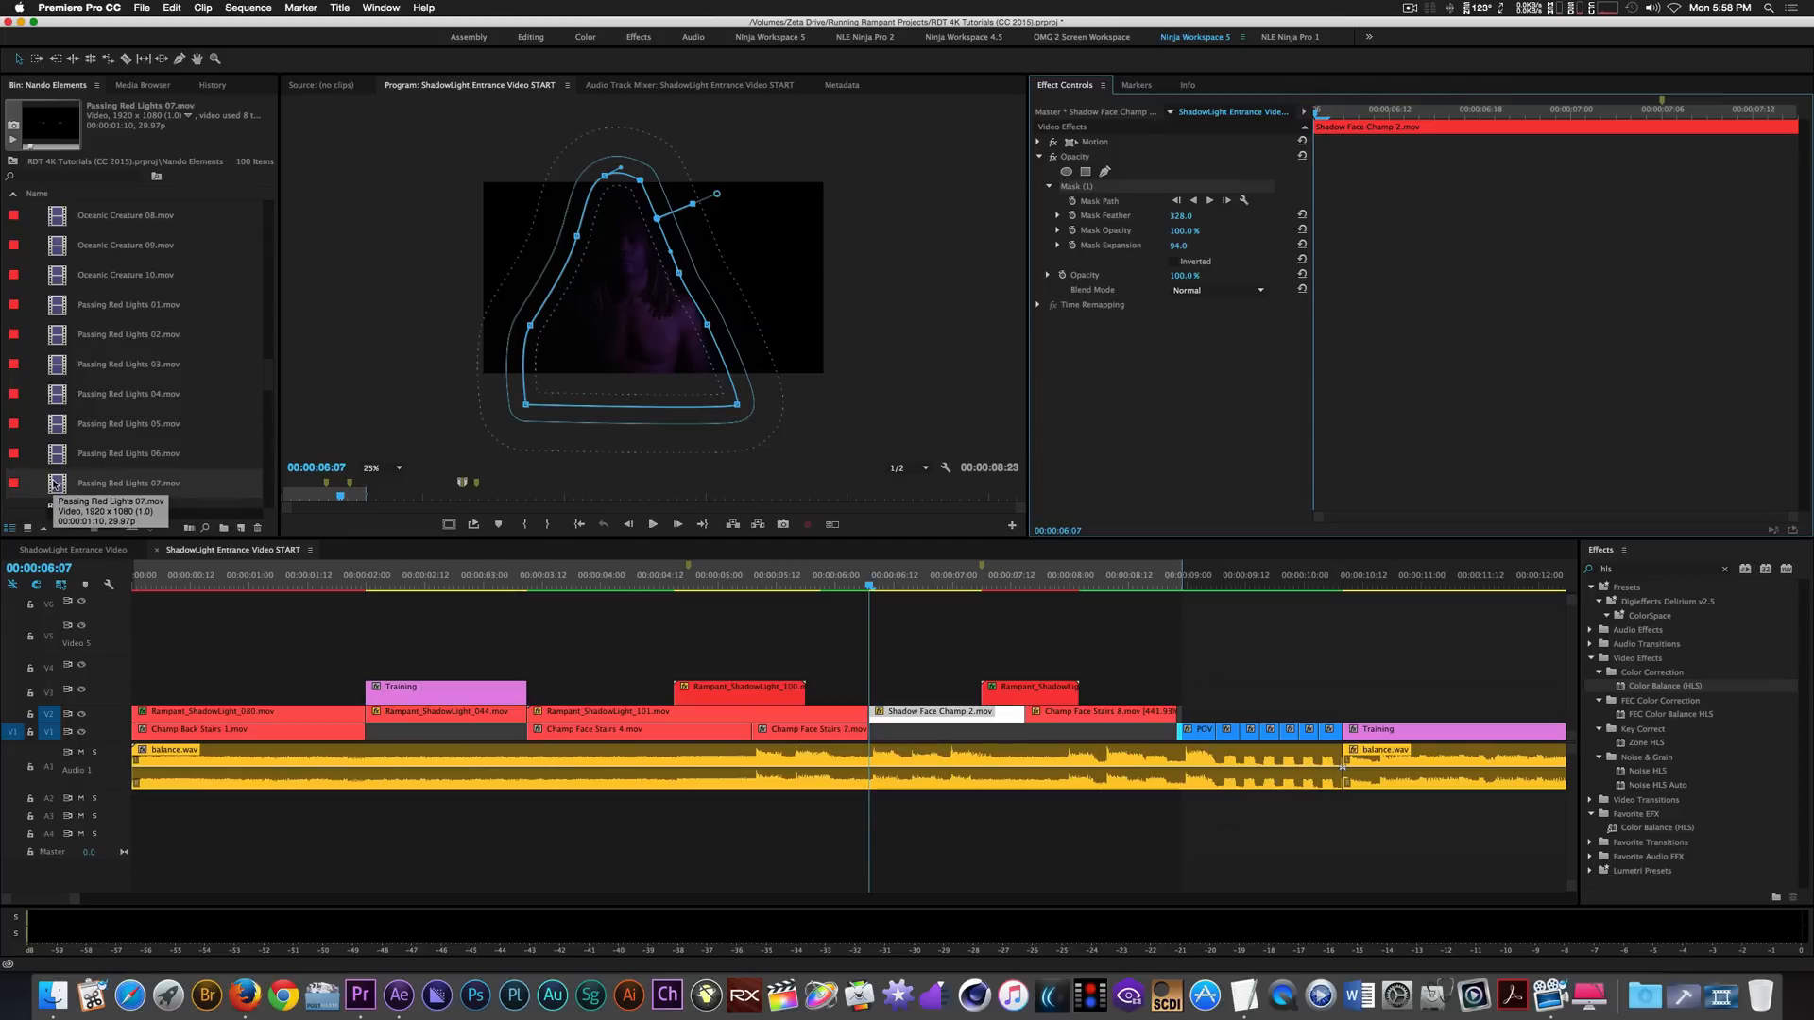
Place Passing Red Lights 07.mov on V1 at 00:00:06:07, beneath Shadow Face Champ 2.mov, and preview the composite up to 00:00:06:13.
{"action": "left_click_drag", "start_coordinate": [54, 484], "coordinate": [873, 745]}
{"action": "left_click", "coordinate": [922, 618]}
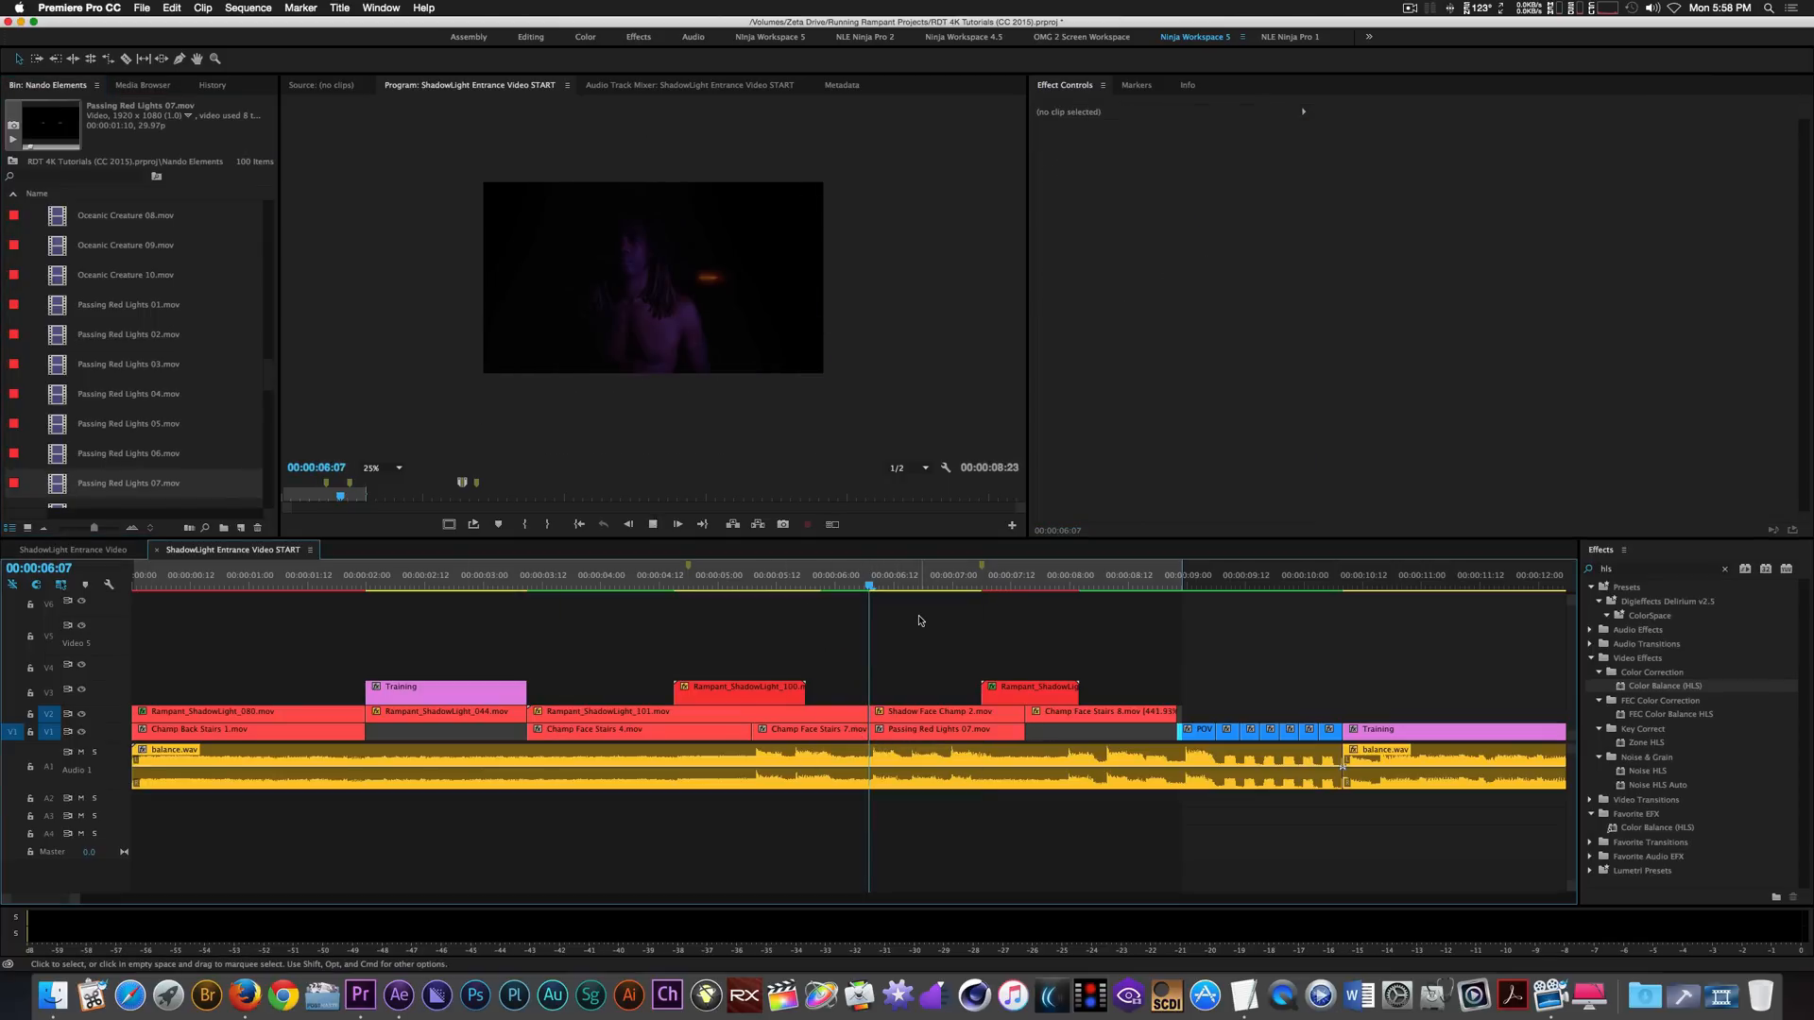
{"action": "key", "text": "space"}
{"action": "key", "text": "space"}
{"action": "left_click", "coordinate": [899, 587]}
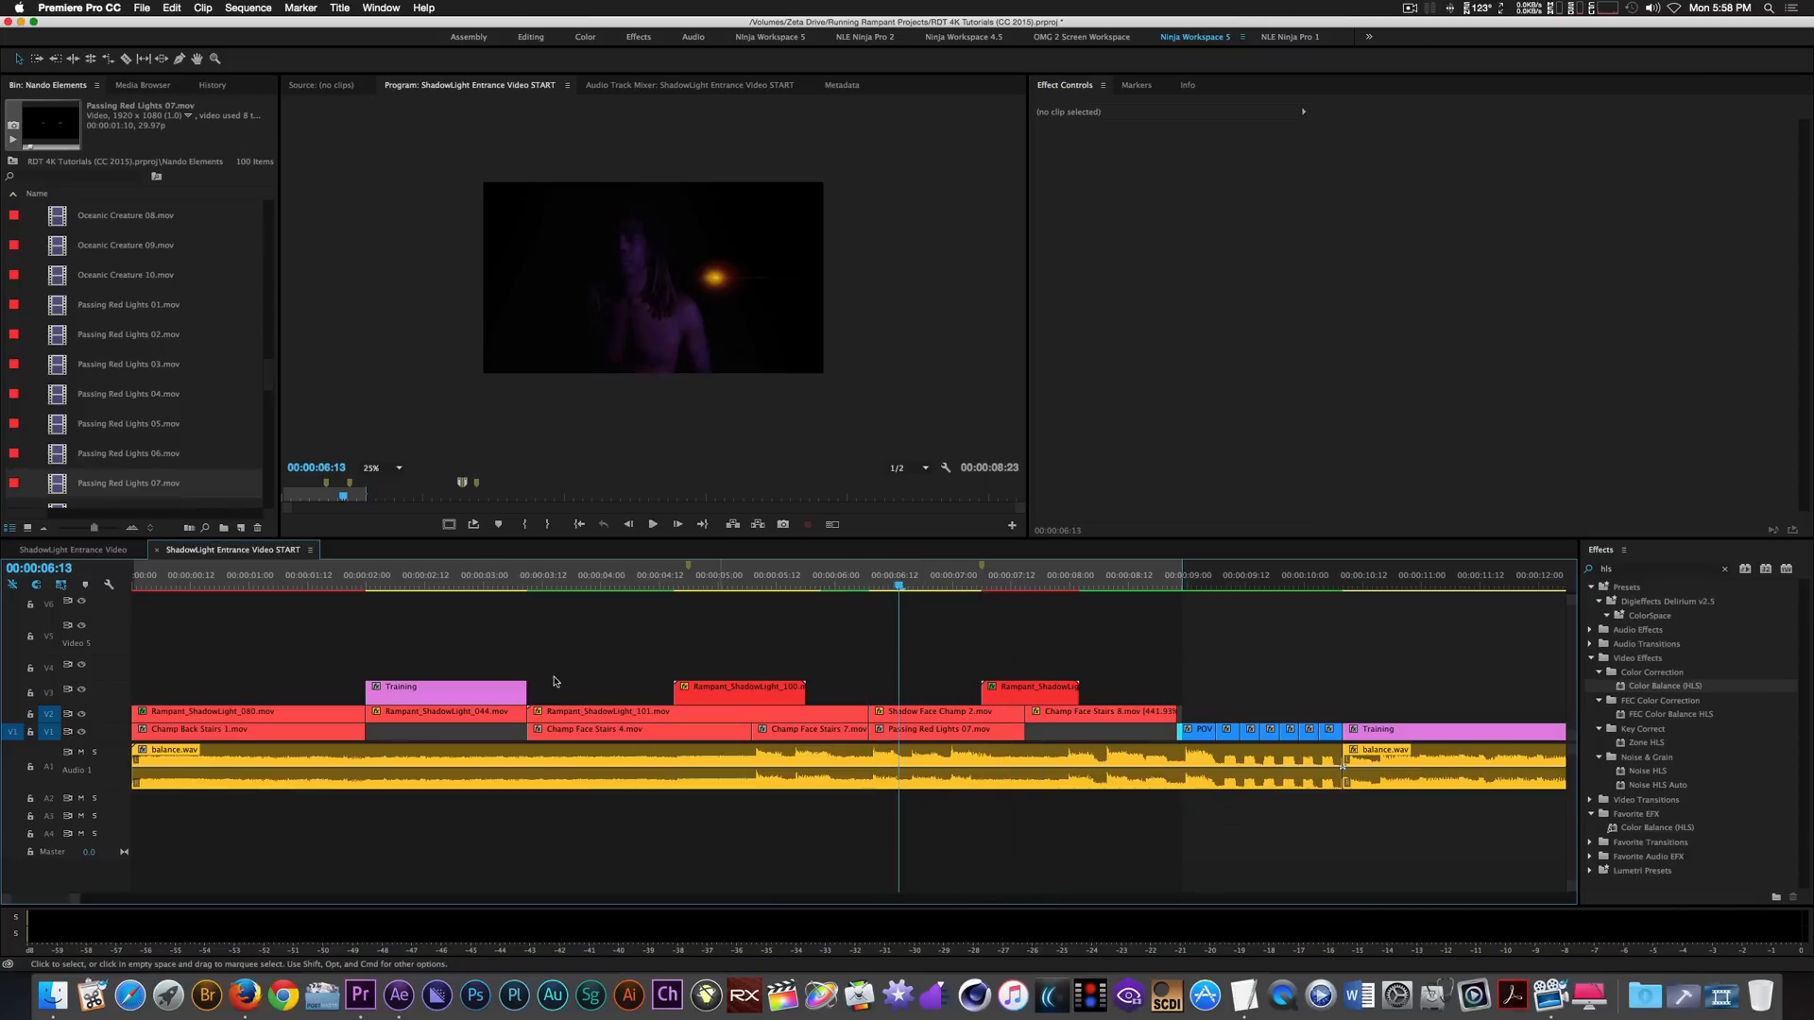
Mute the Audio 1 track and apply Color Balance (HLS) to the Passing Red Lights 07.mov clip.
{"action": "left_click", "coordinate": [82, 752]}
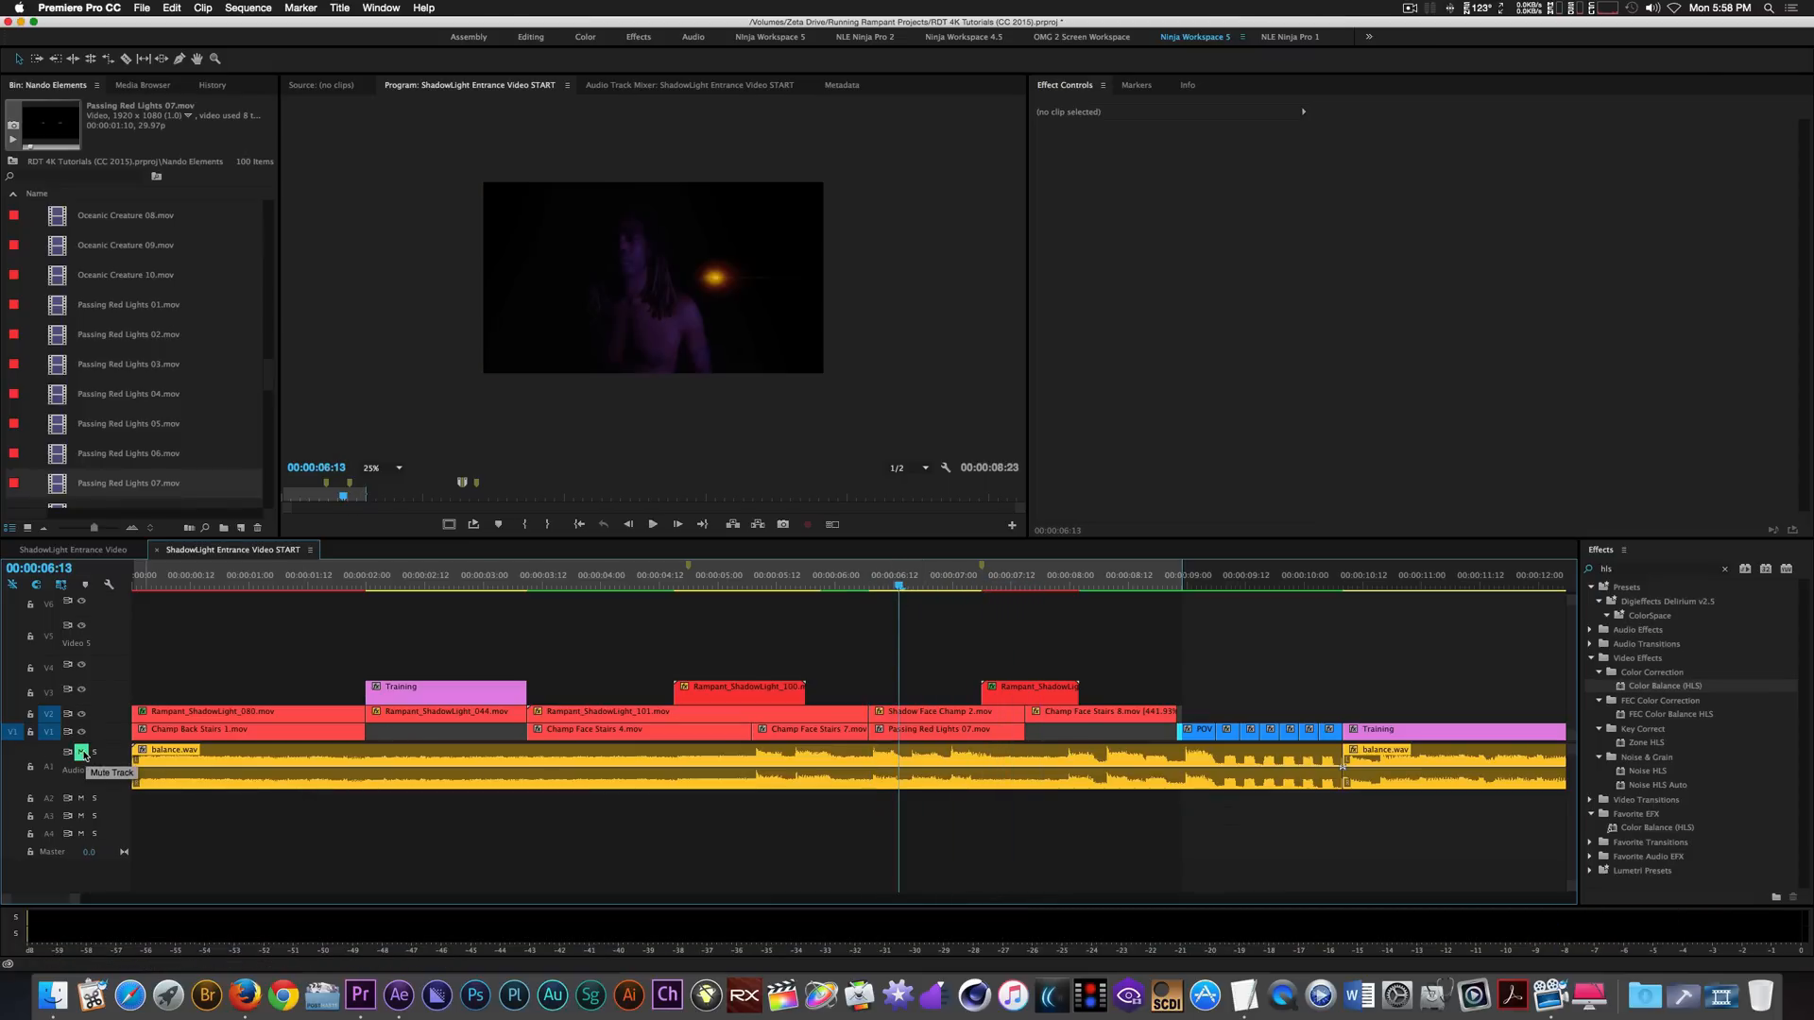
{"action": "left_click", "coordinate": [949, 731]}
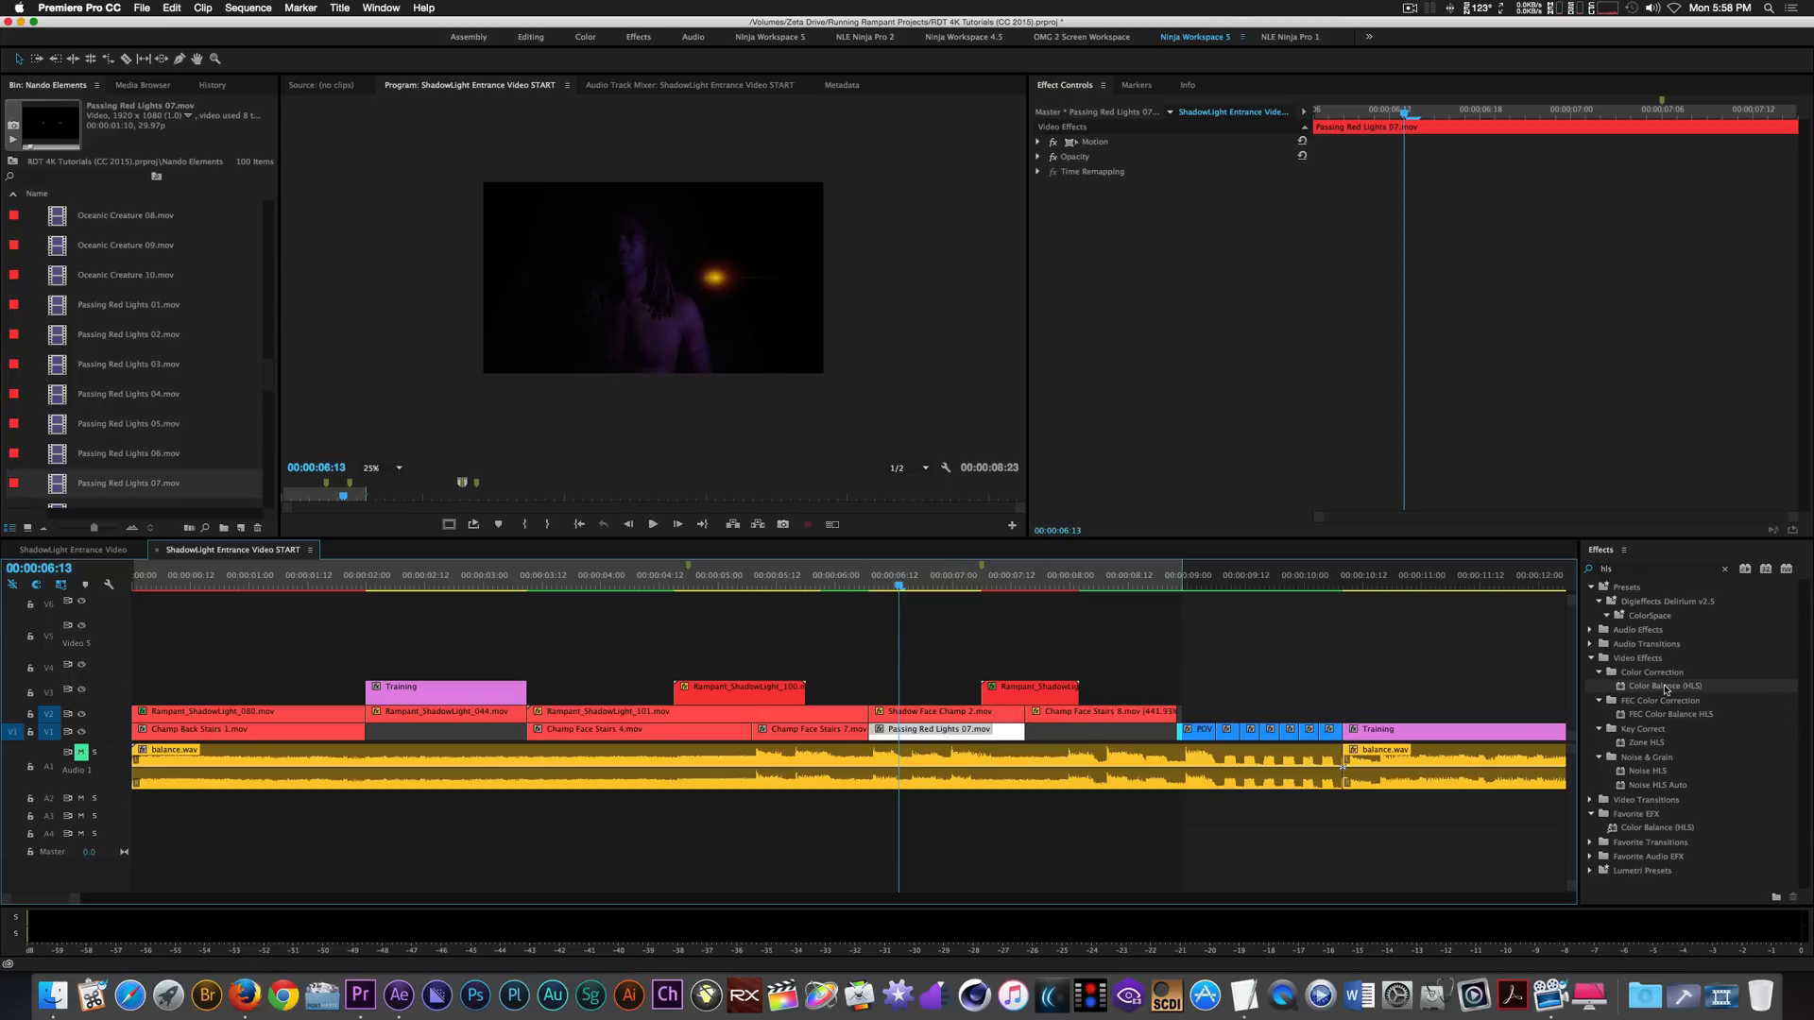
{"action": "left_click_drag", "start_coordinate": [1666, 691], "coordinate": [950, 729]}
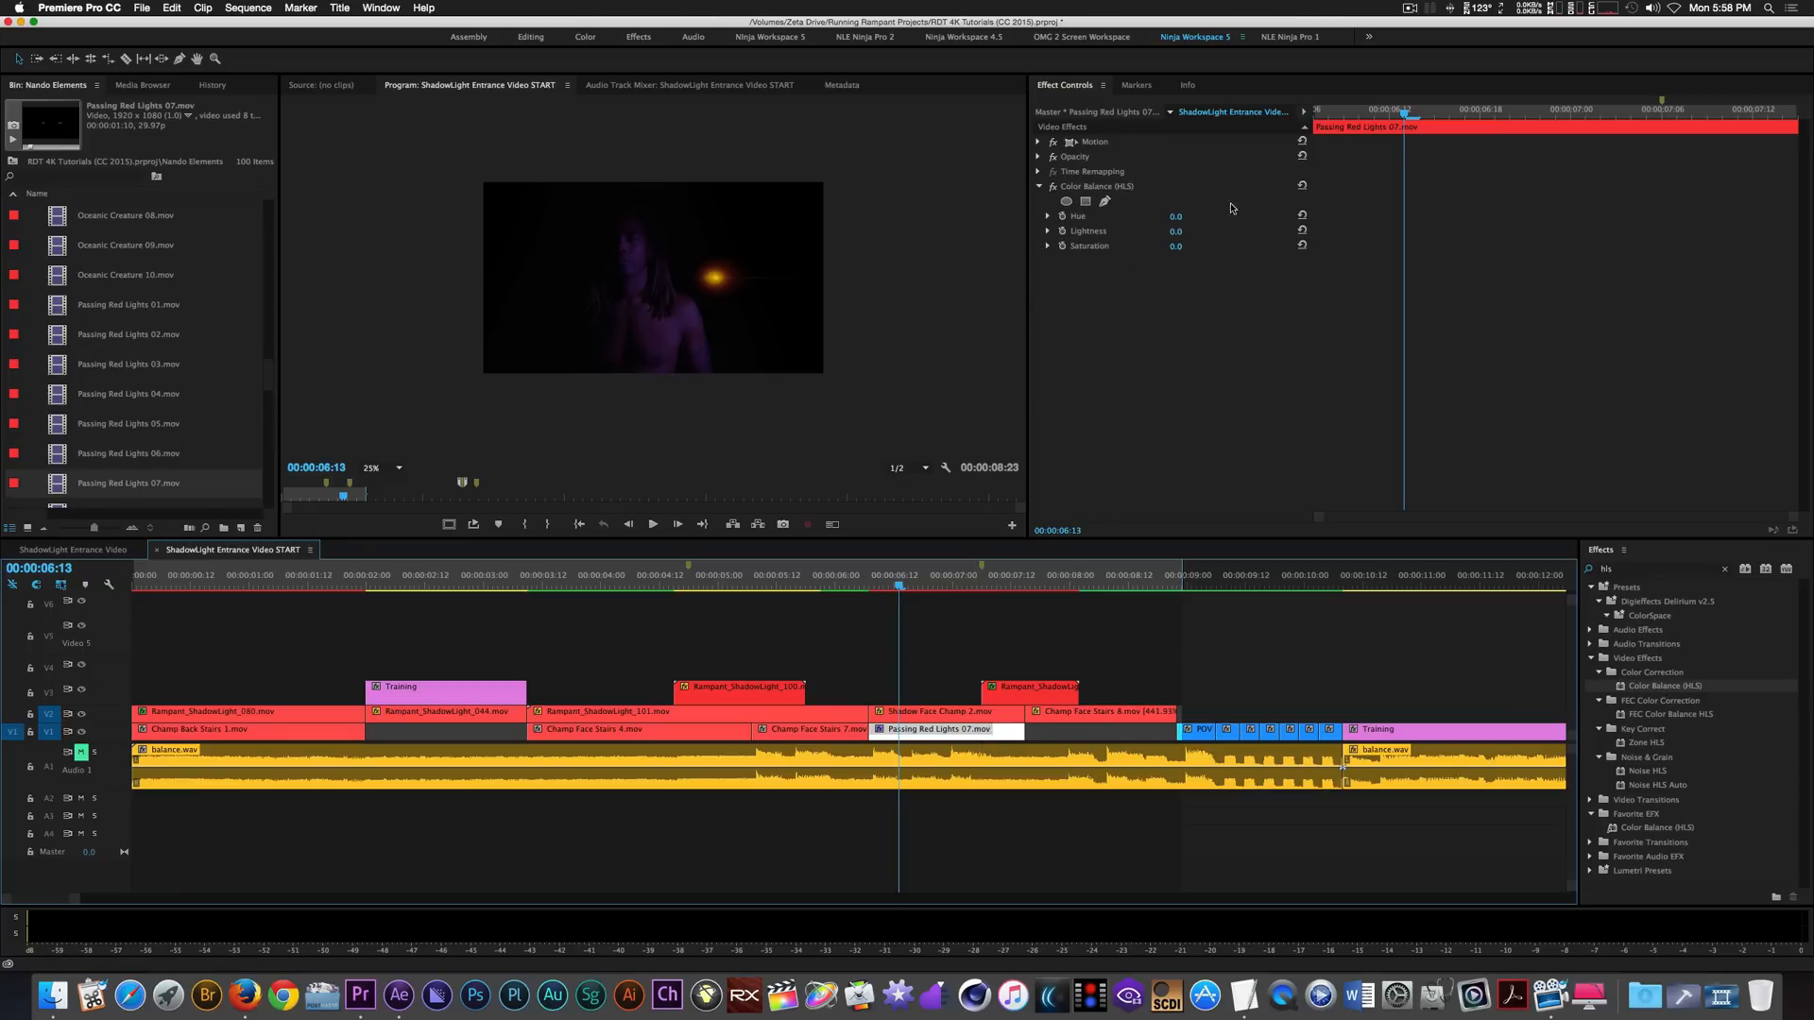
Set the Color Balance (HLS) Hue of Passing Red Lights 07.mov to 128 and preview the recolored light behind the fighter.
{"action": "left_click", "coordinate": [1192, 216]}
{"action": "type", "text": "12"}
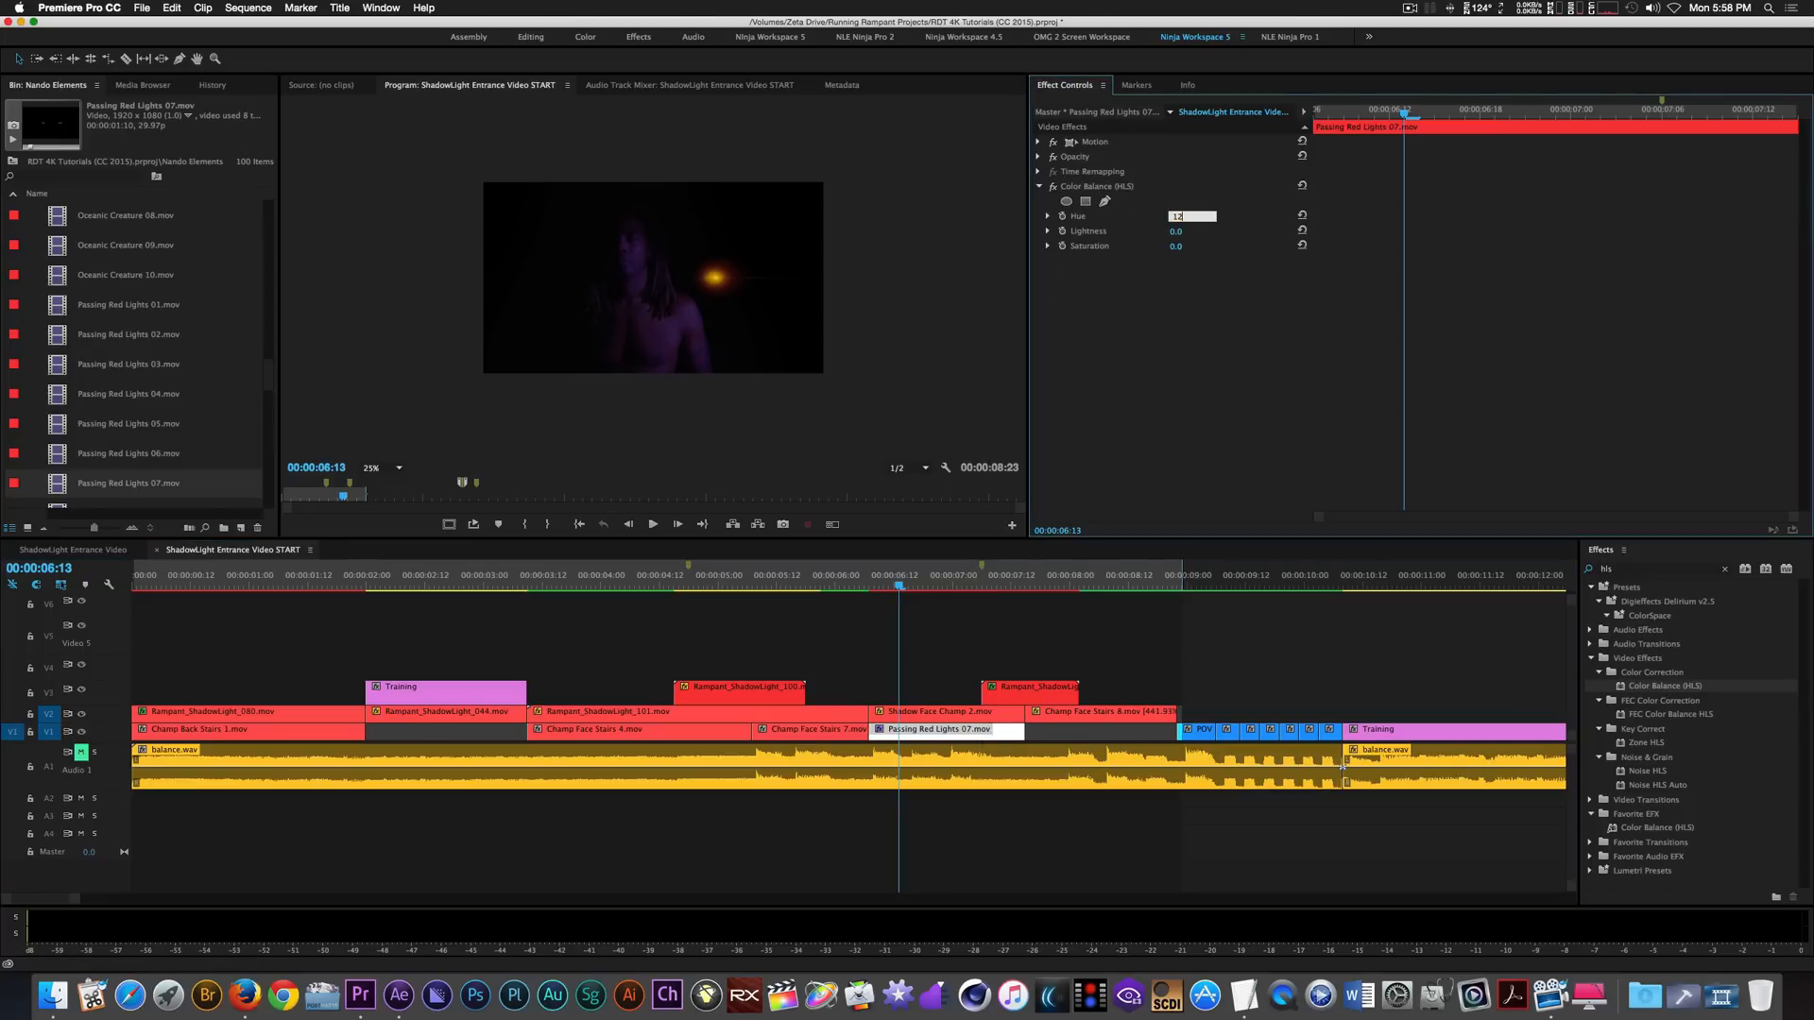
{"action": "type", "text": "8"}
{"action": "key", "text": "Return"}
{"action": "left_click", "coordinate": [883, 587]}
{"action": "key", "text": "space"}
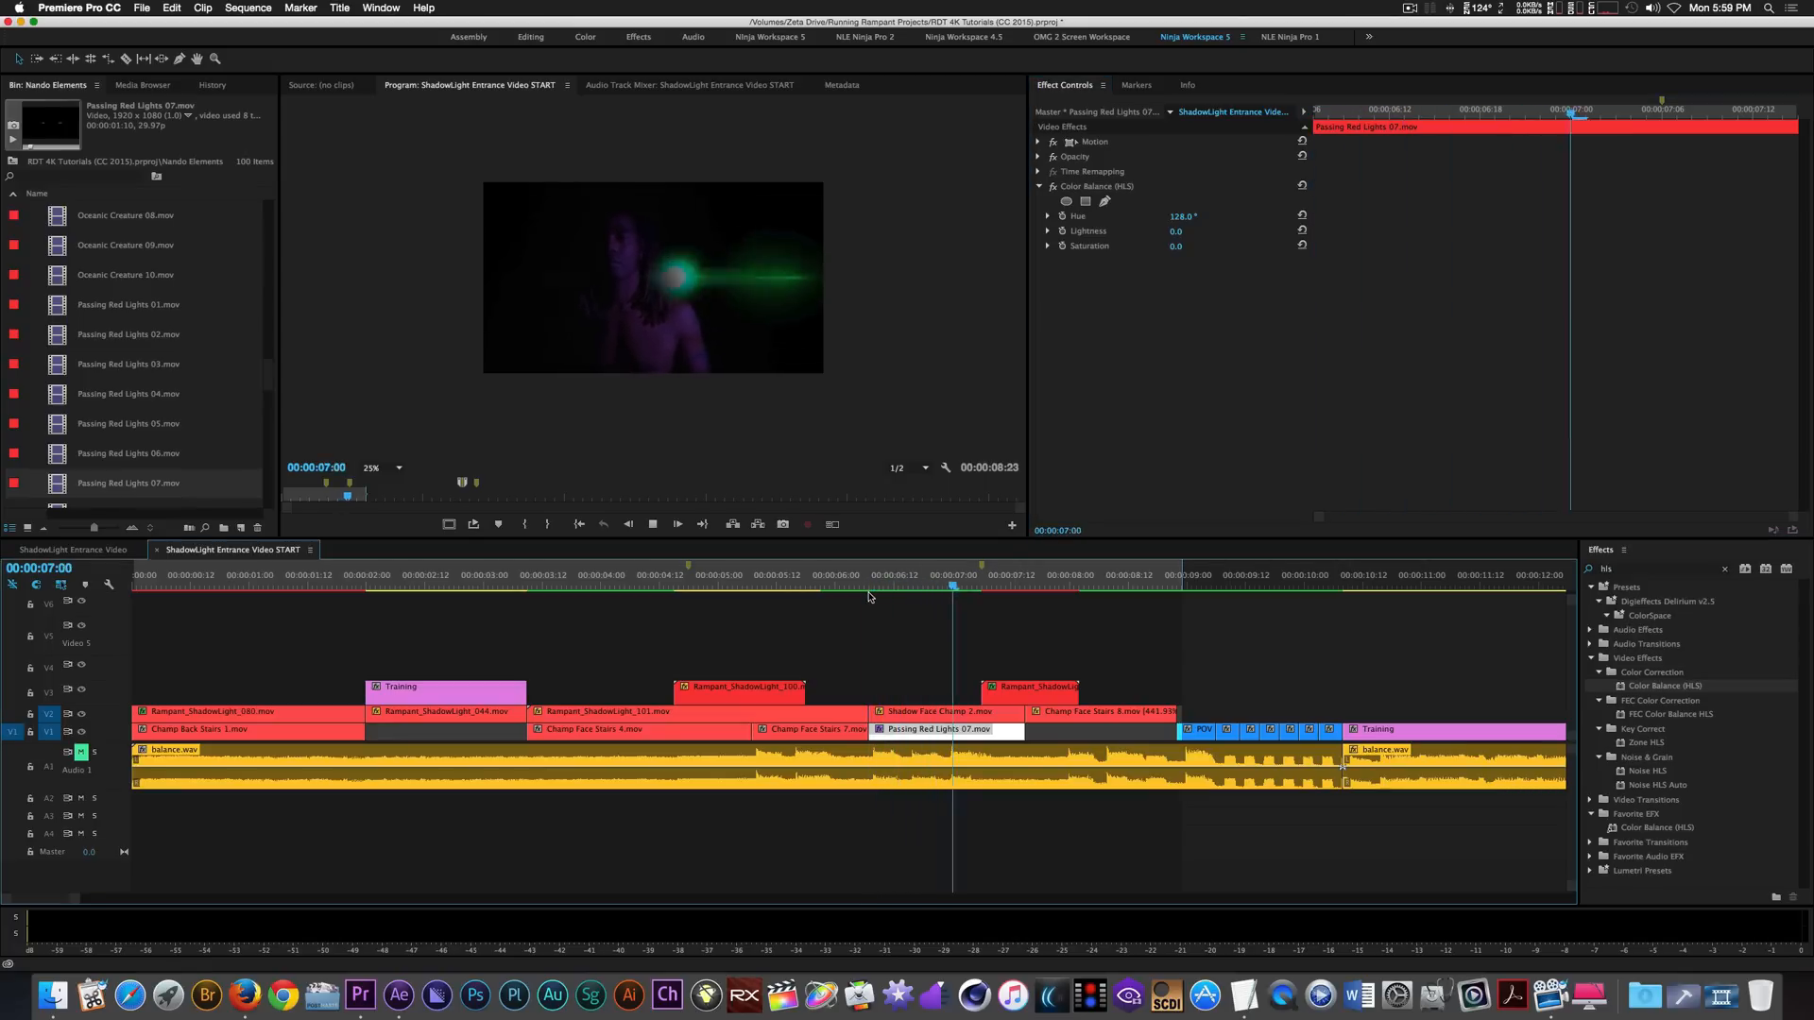
{"action": "left_click", "coordinate": [870, 586]}
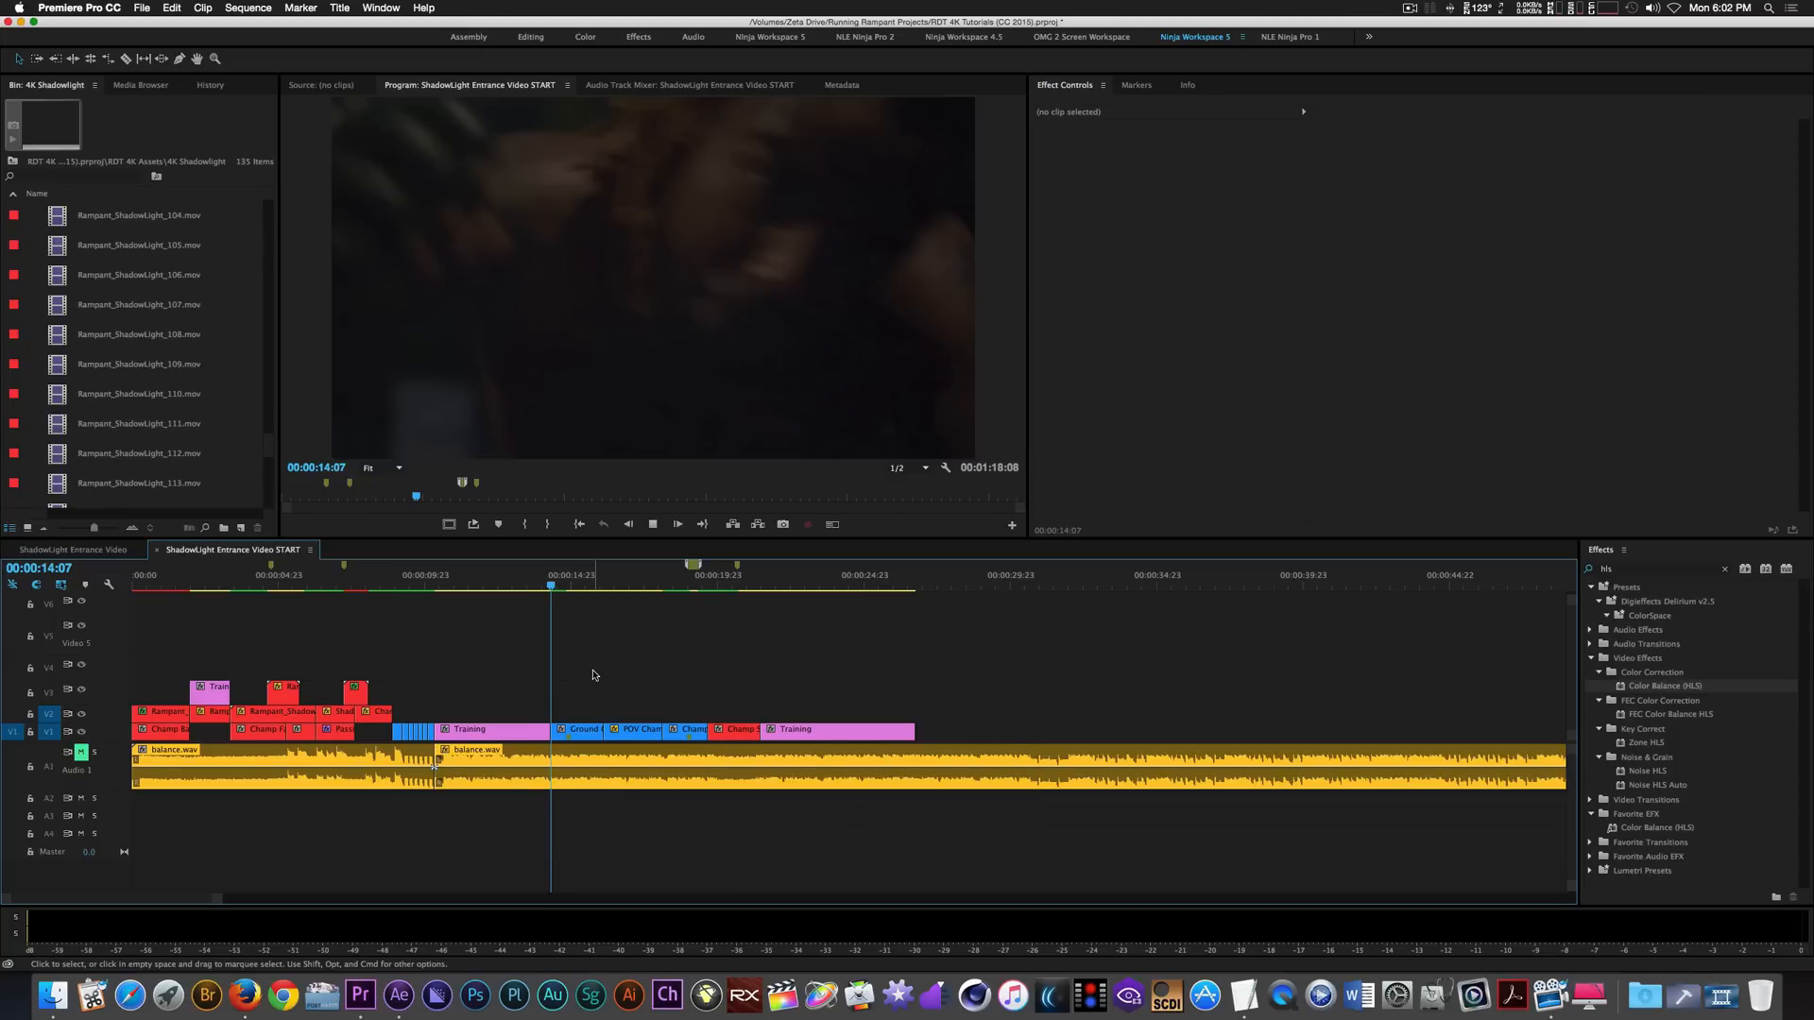
Place Rampant_ShadowLight_106.mov on V3 at 00:00:14:20, above the Ground clip.
{"action": "key", "text": "space"}
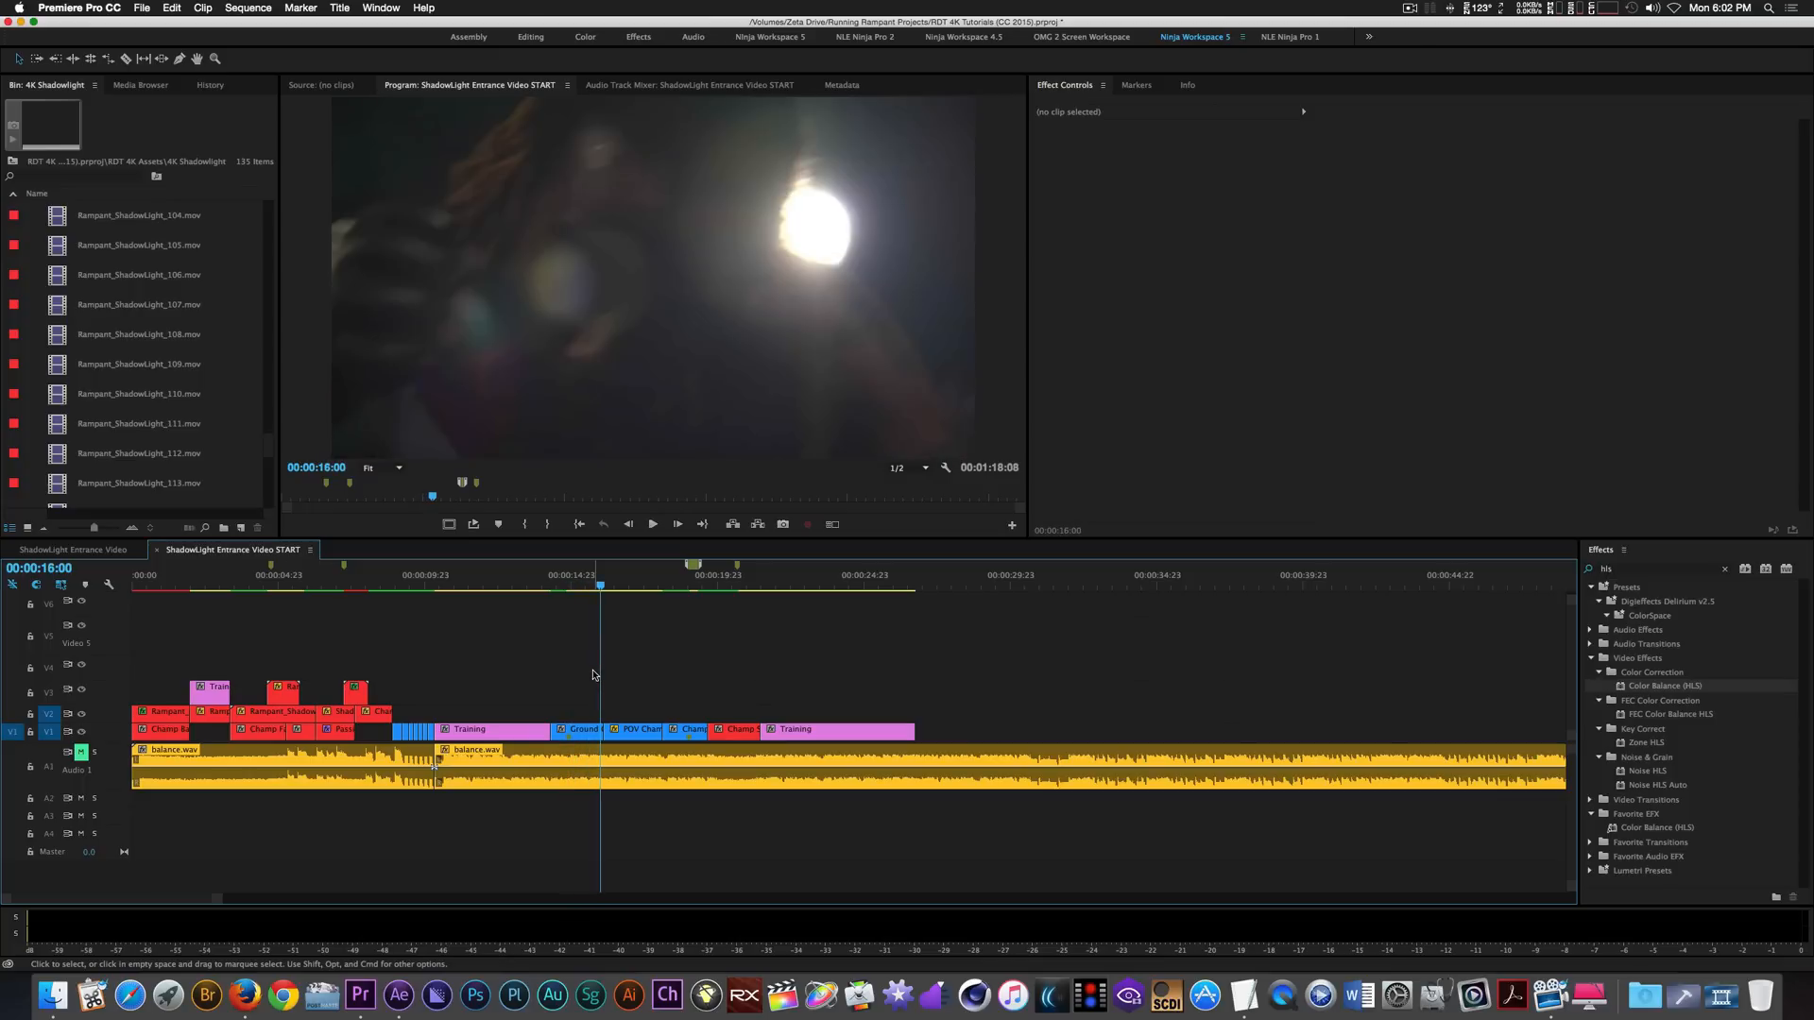
{"action": "key", "text": "Up"}
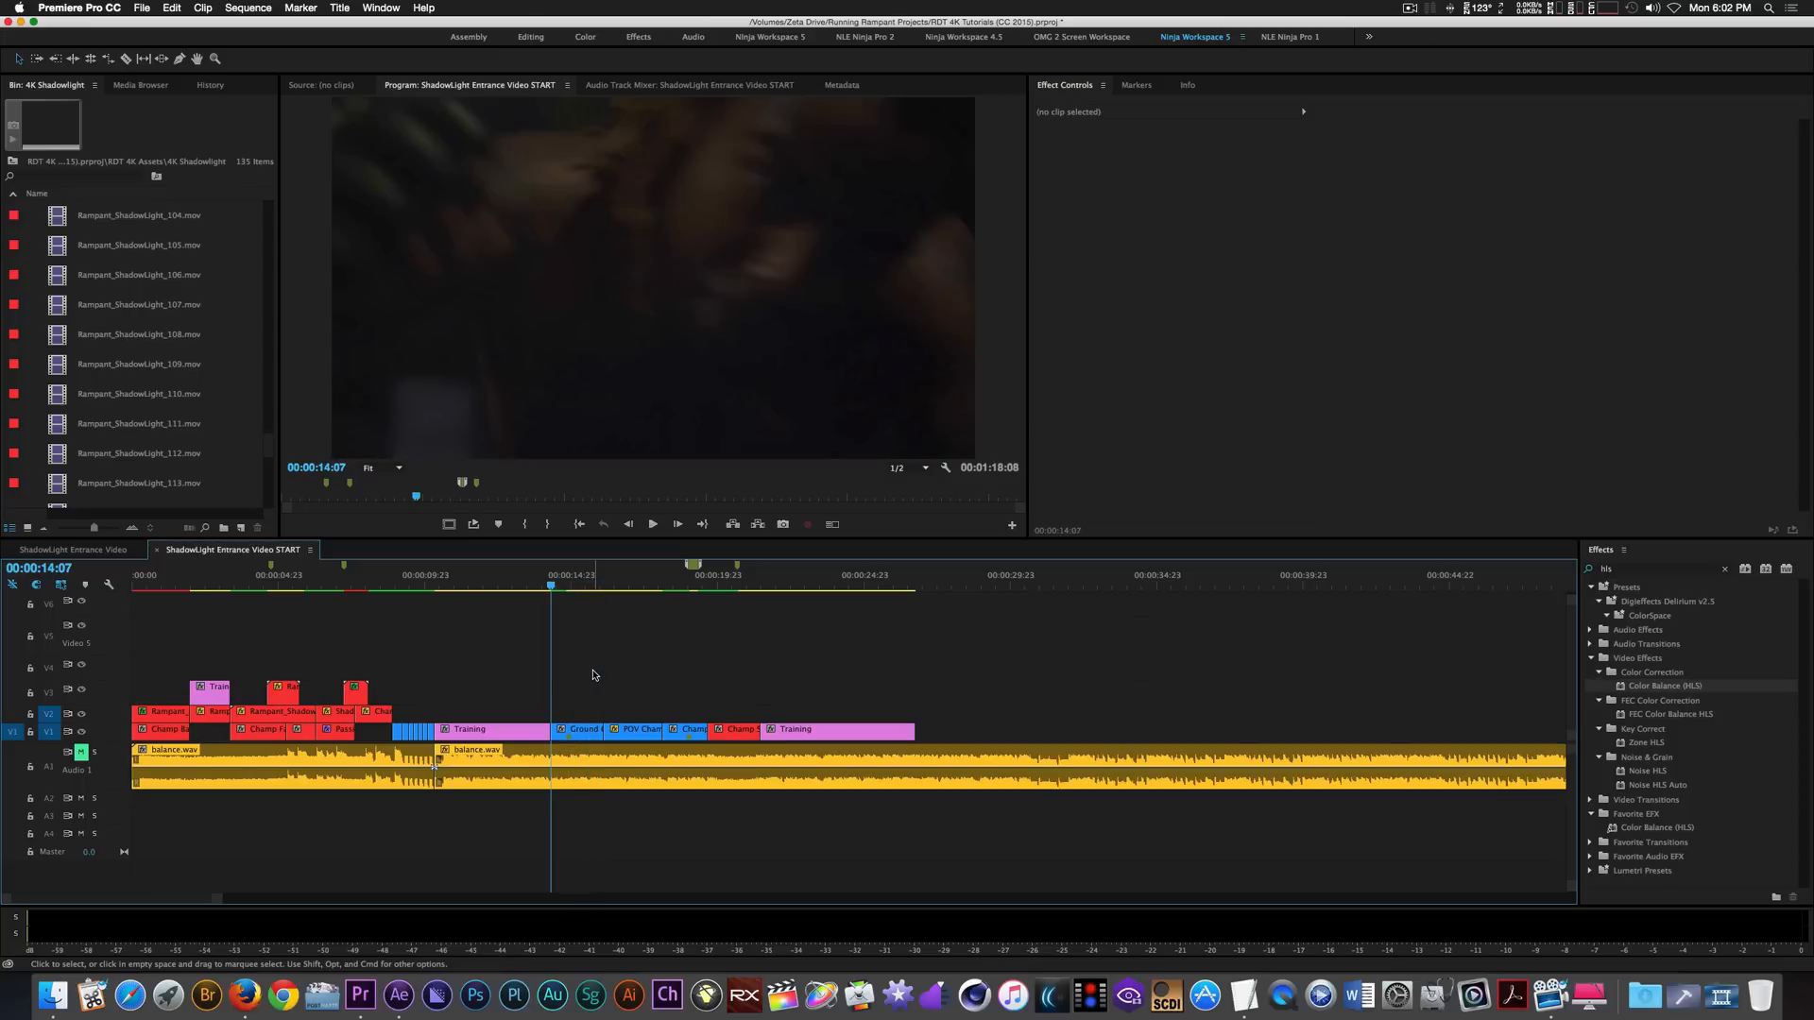
{"action": "left_click_drag", "start_coordinate": [58, 275], "coordinate": [580, 694]}
{"action": "left_click", "coordinate": [568, 585]}
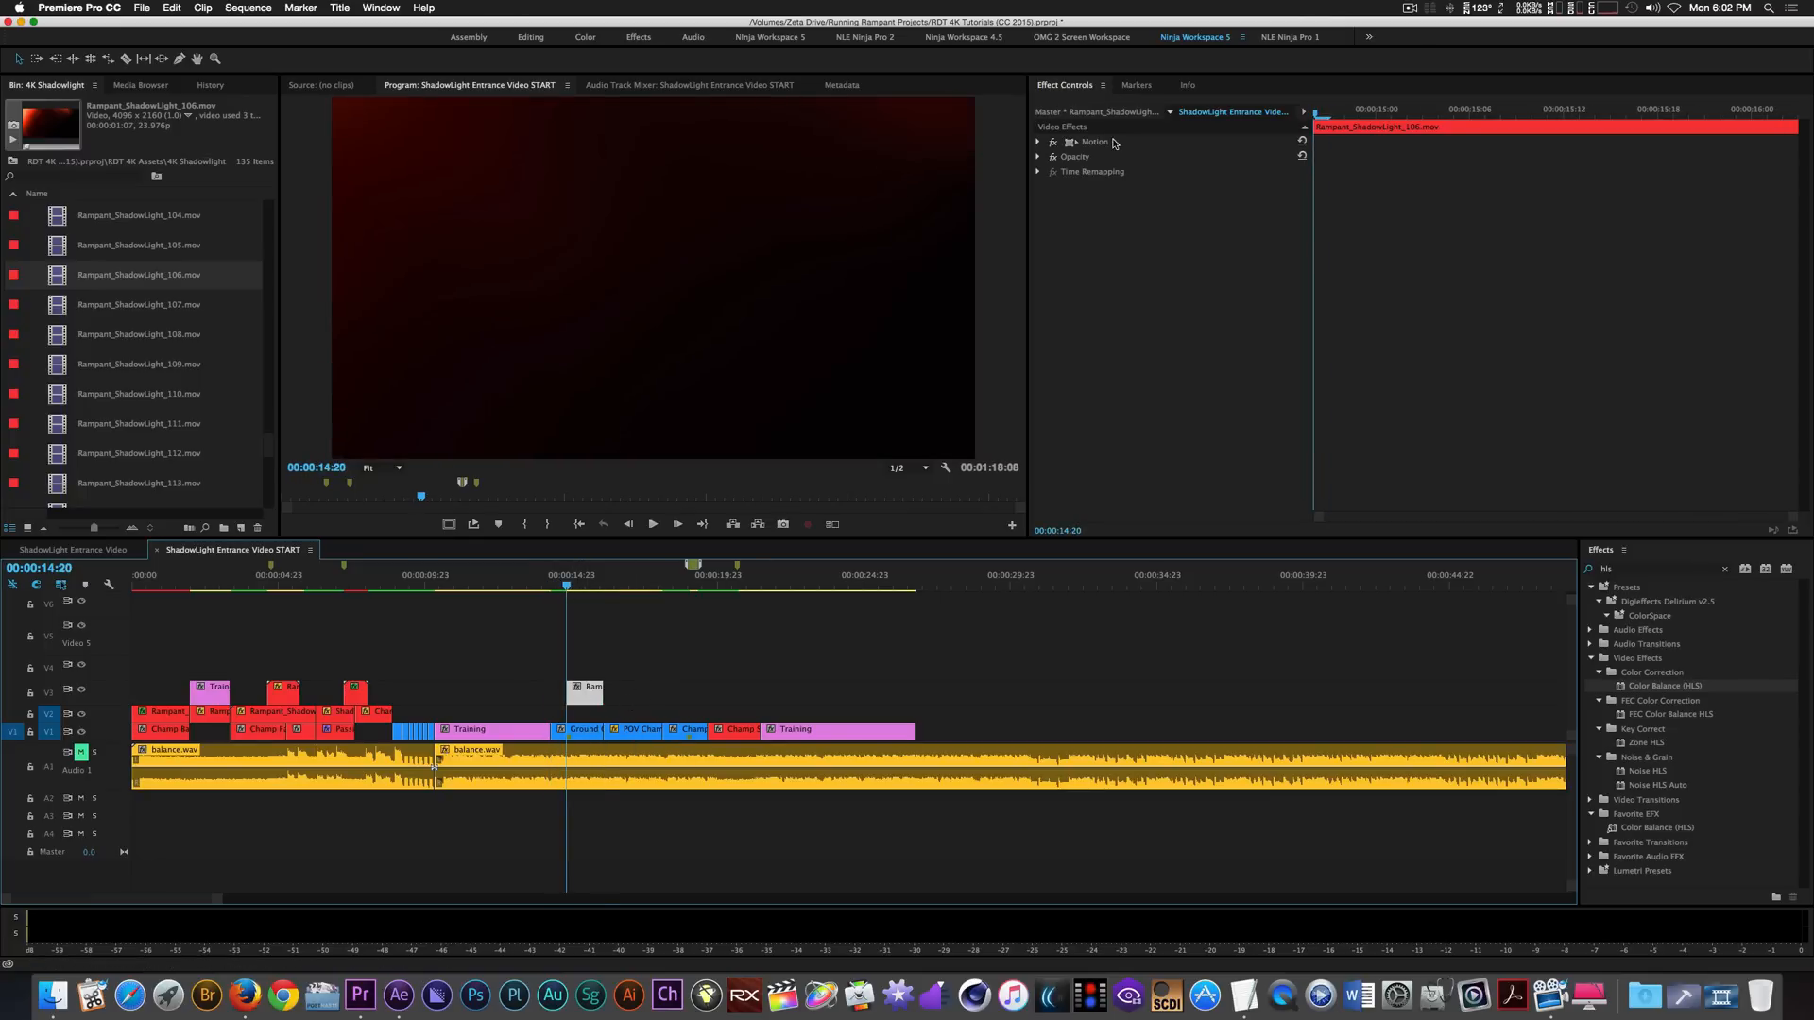
Set the Blend Mode of the Rampant_ShadowLight_106.mov clip to Linear Dodge (Add).
{"action": "left_click", "coordinate": [1066, 88]}
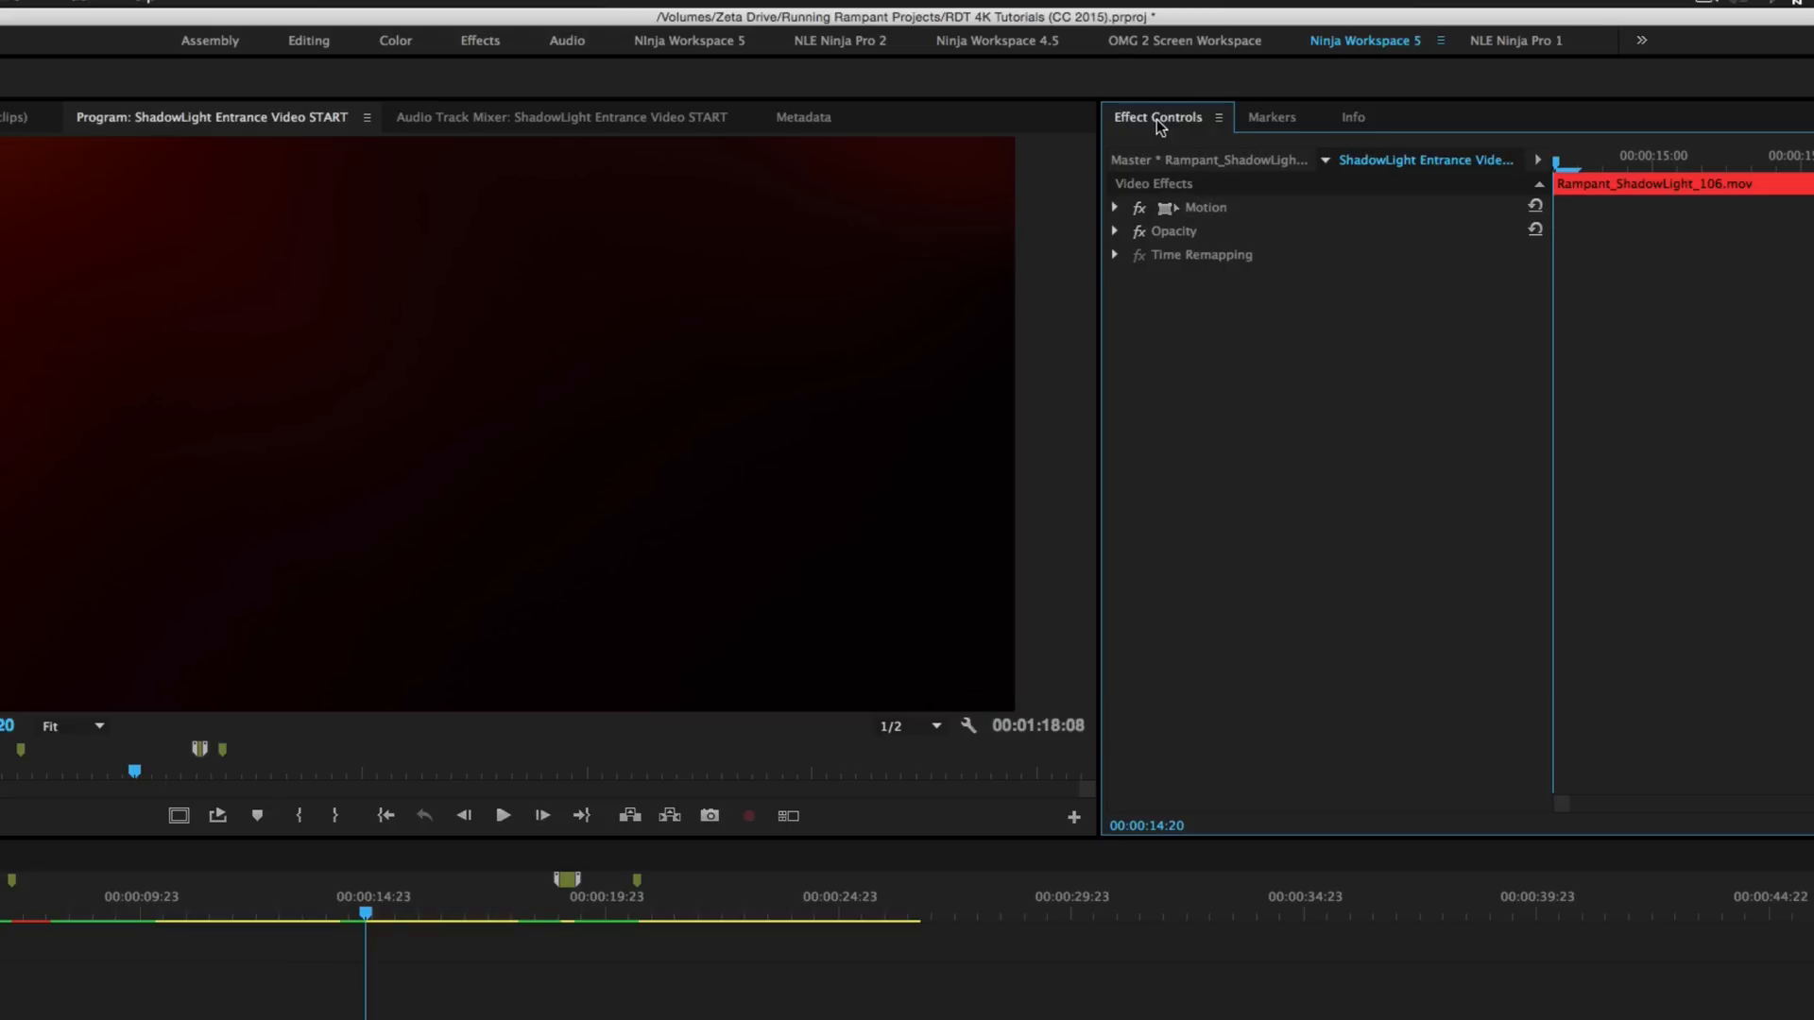
{"action": "left_click", "coordinate": [1115, 232]}
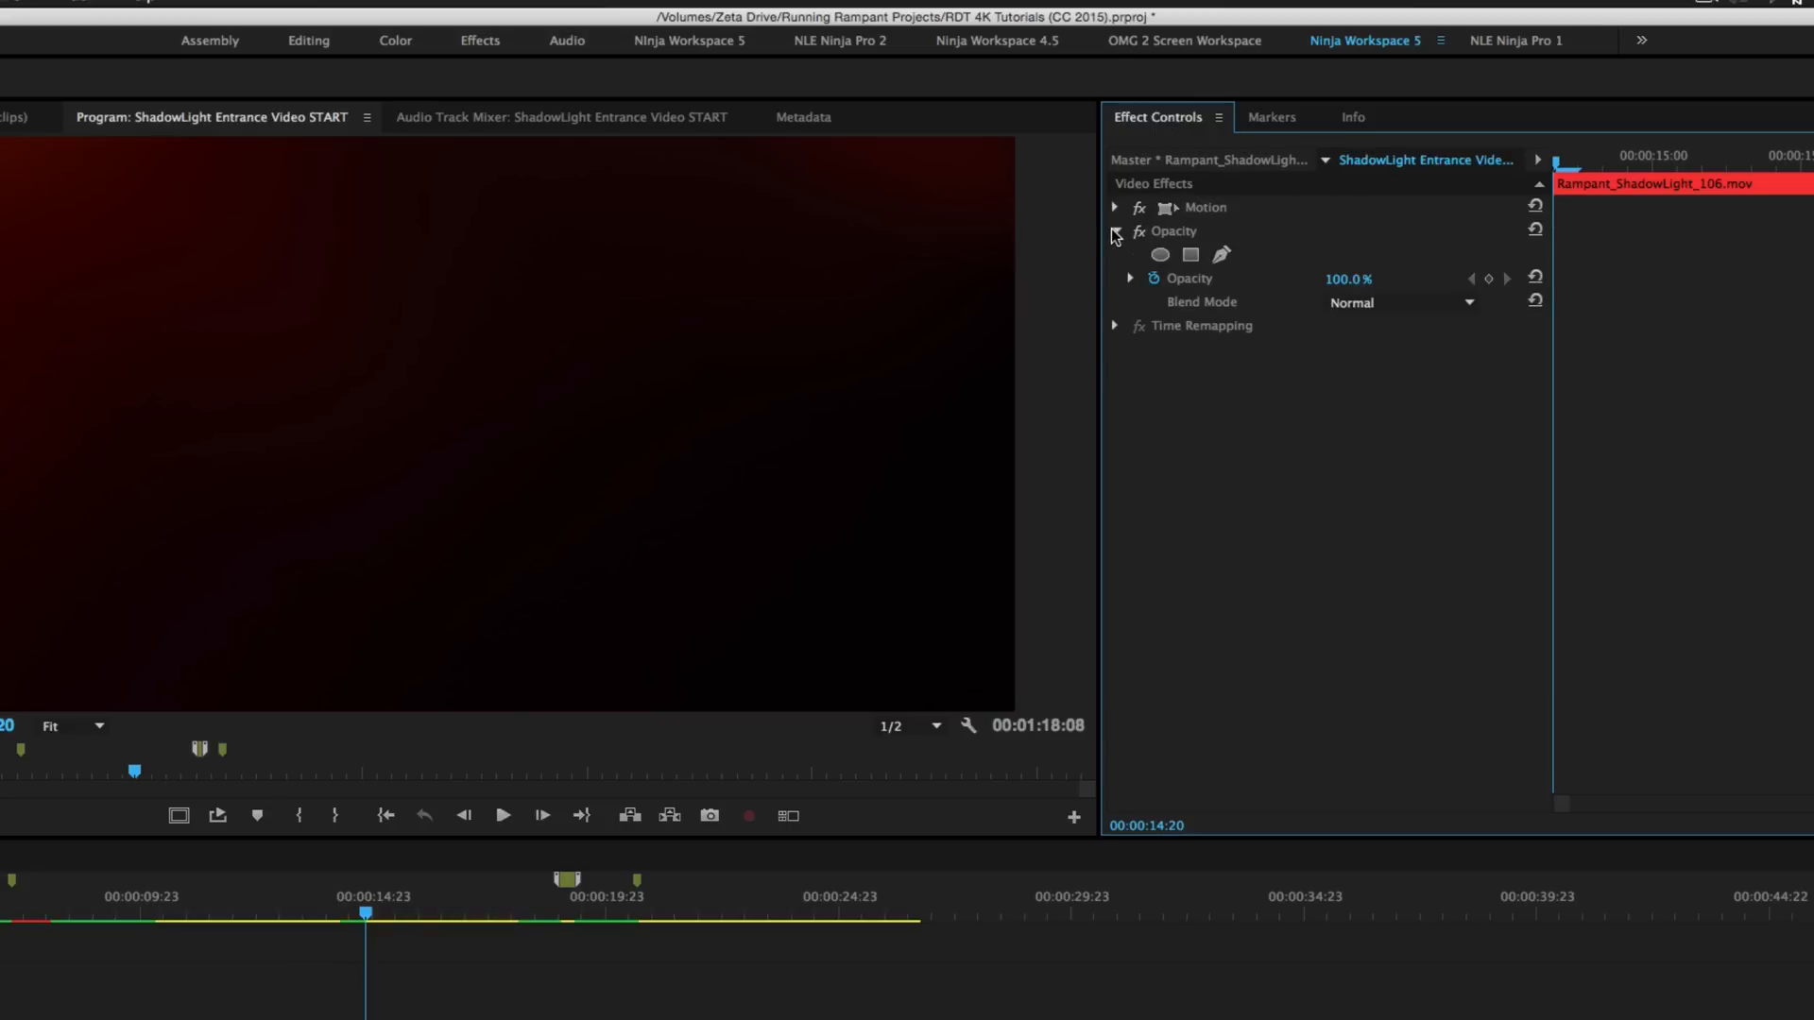
{"action": "left_click", "coordinate": [1399, 303]}
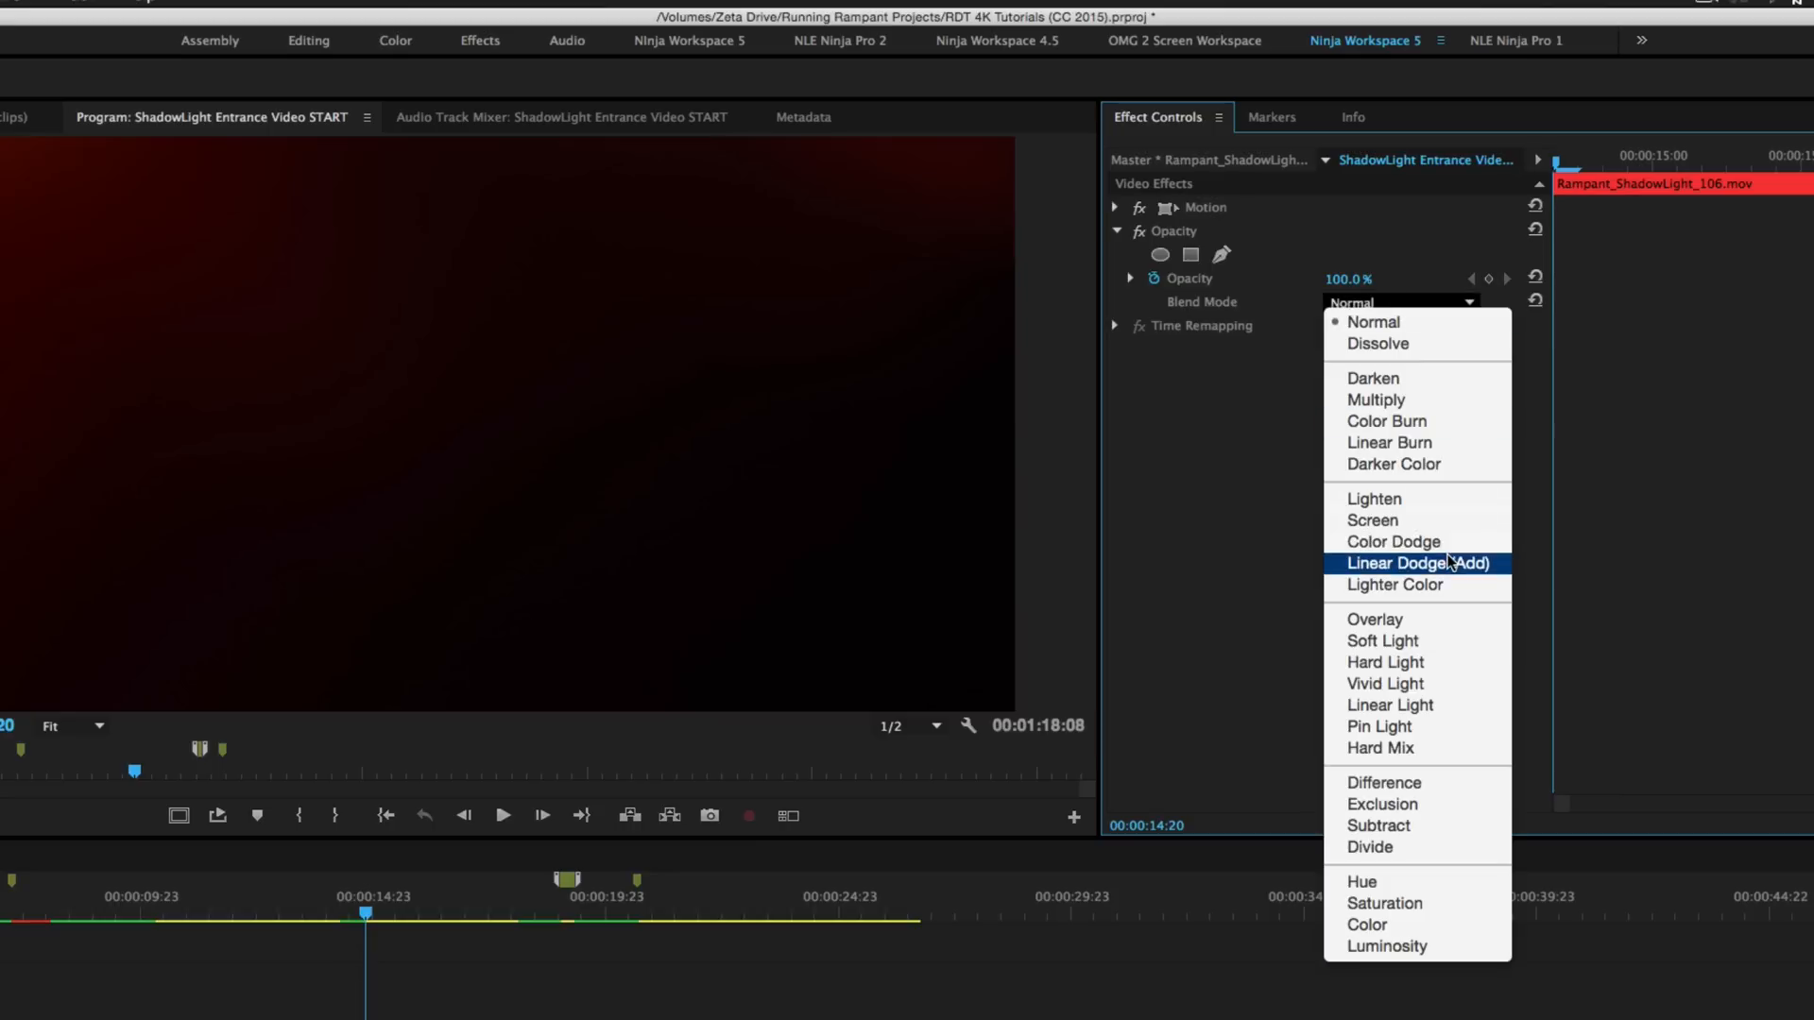
{"action": "left_click", "coordinate": [1451, 564]}
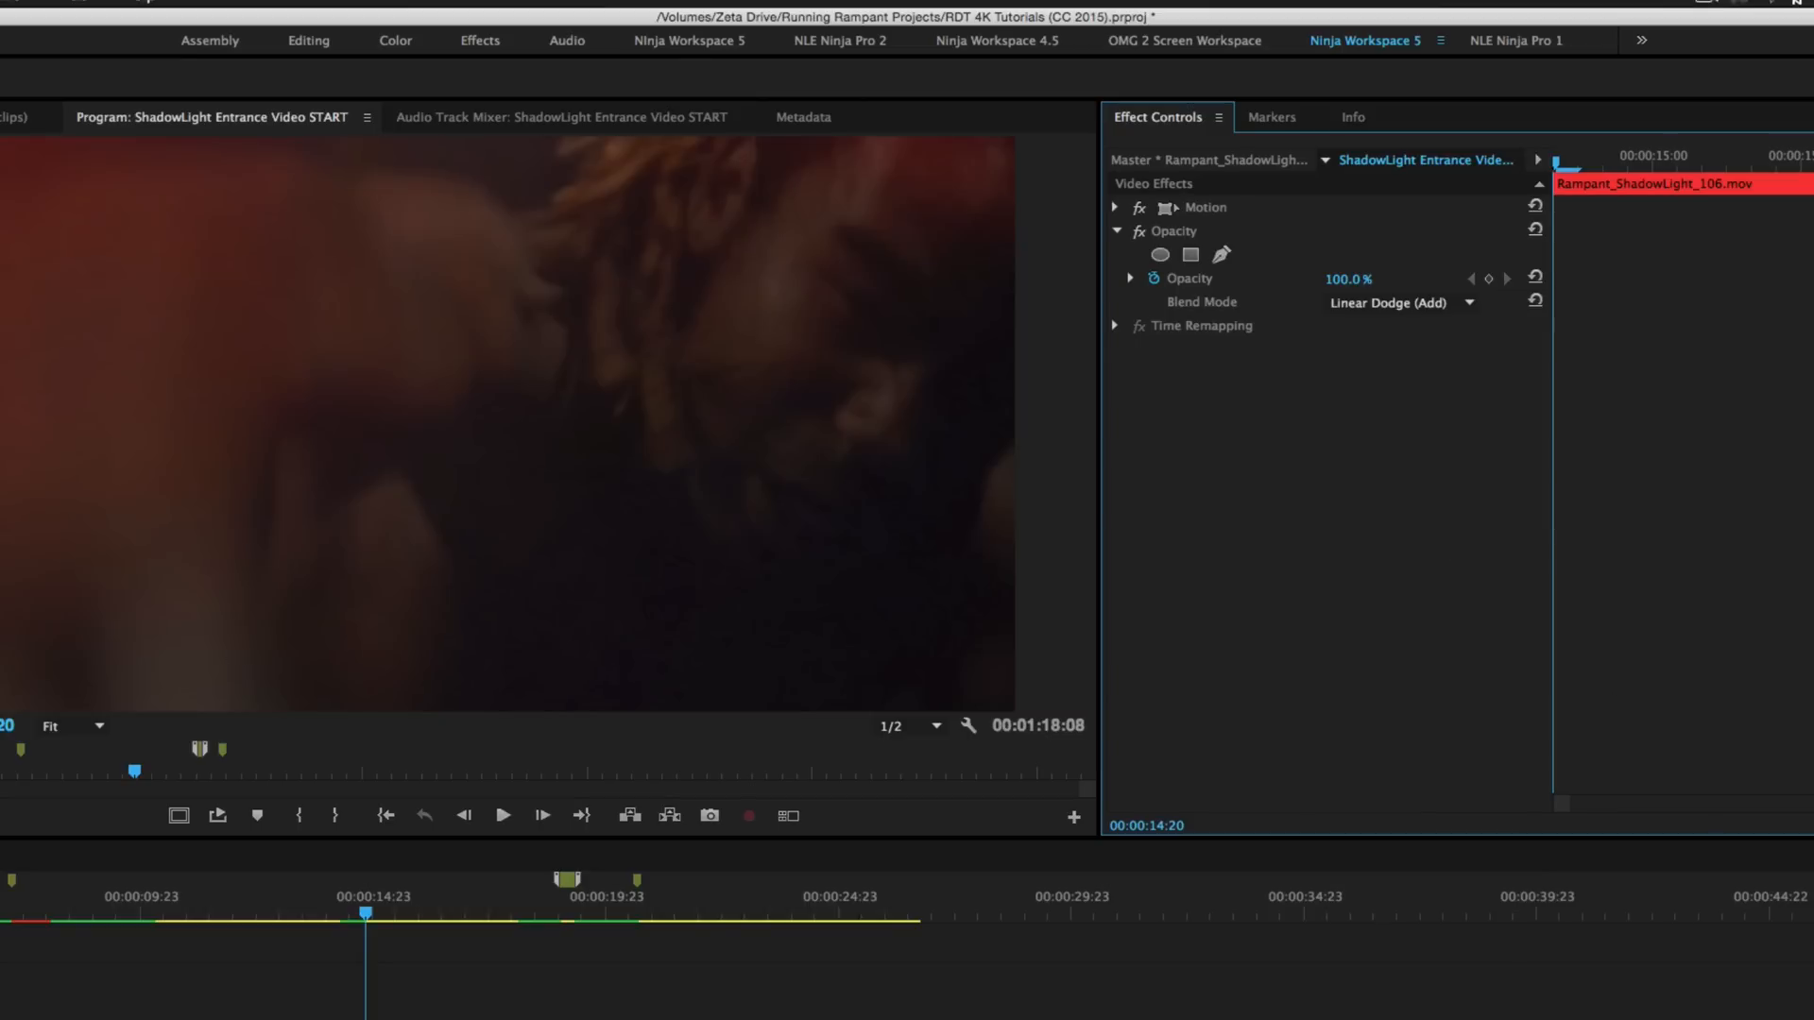
Recolor the Rampant_ShadowLight_106.mov clip with Color Balance (HLS), setting Hue to 114.
{"action": "left_click", "coordinate": [1334, 396]}
{"action": "type", "text": "114"}
{"action": "key", "text": "Return"}
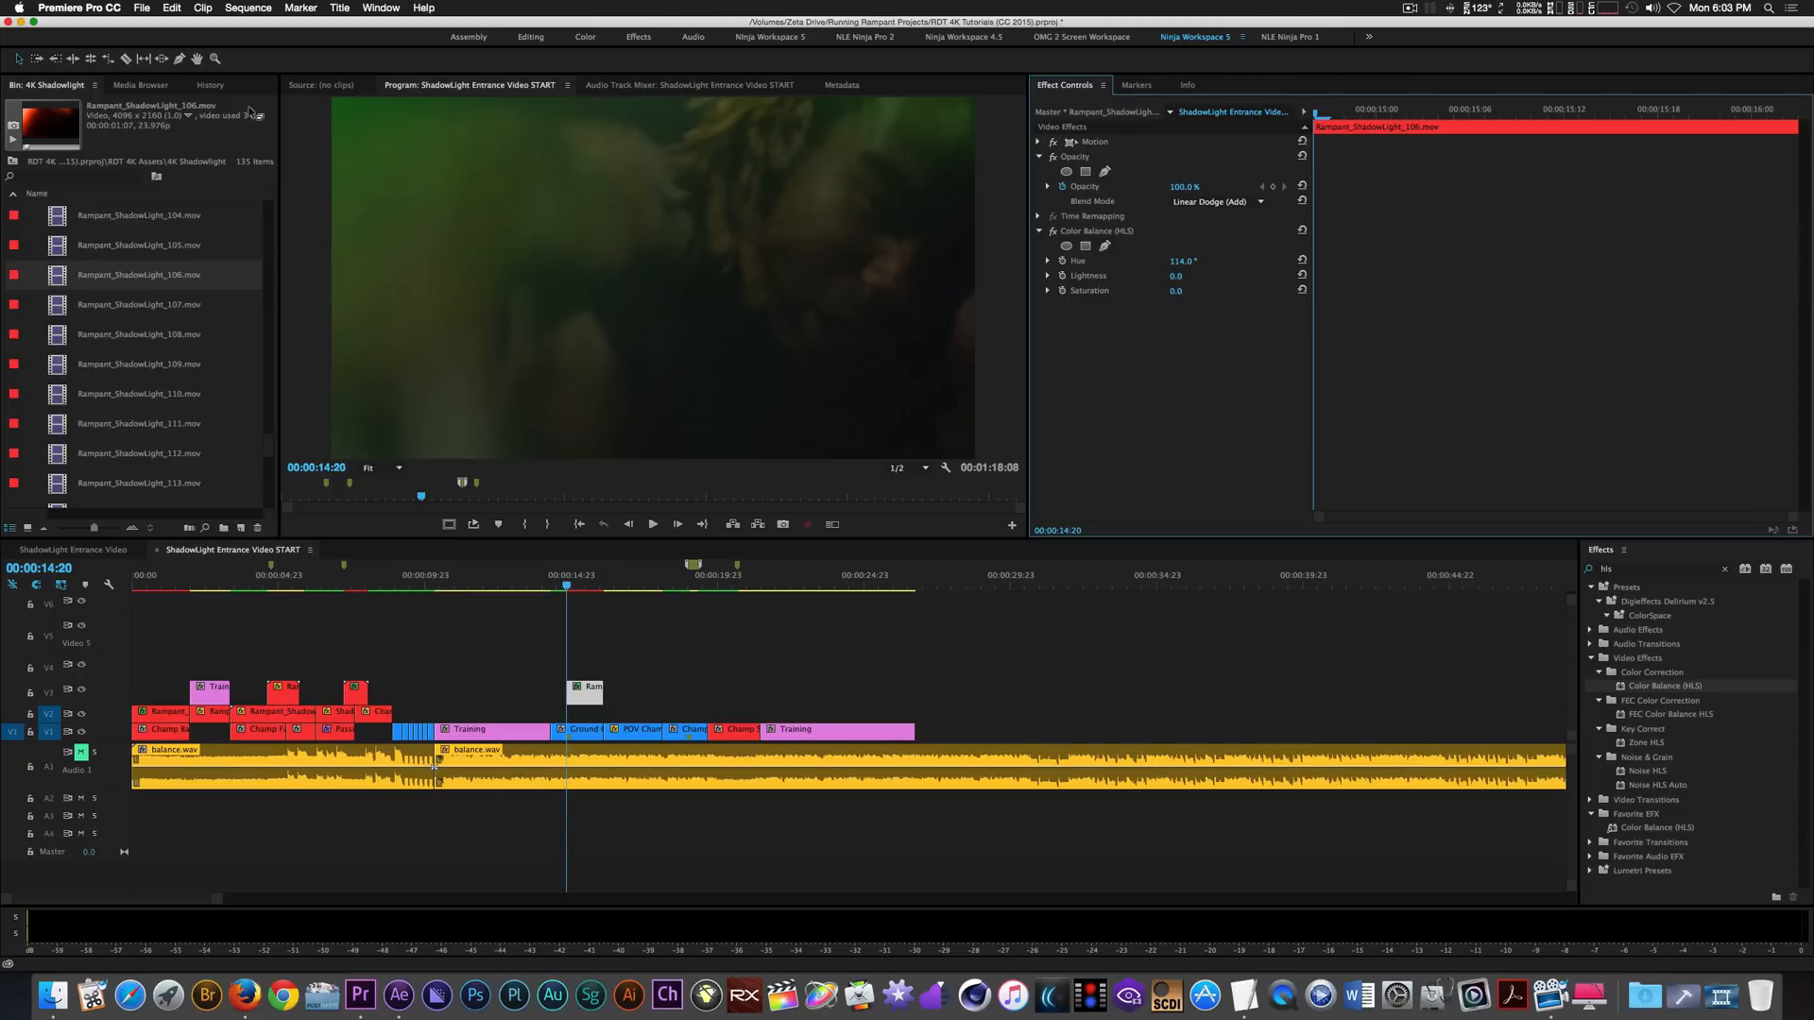
Place Glass_Smash_03.mov from the project's glass bin on V2 at 00:00:14:20, beneath Rampant_ShadowLight_106.mov, and scale it to frame size.
{"action": "left_click", "coordinate": [57, 87]}
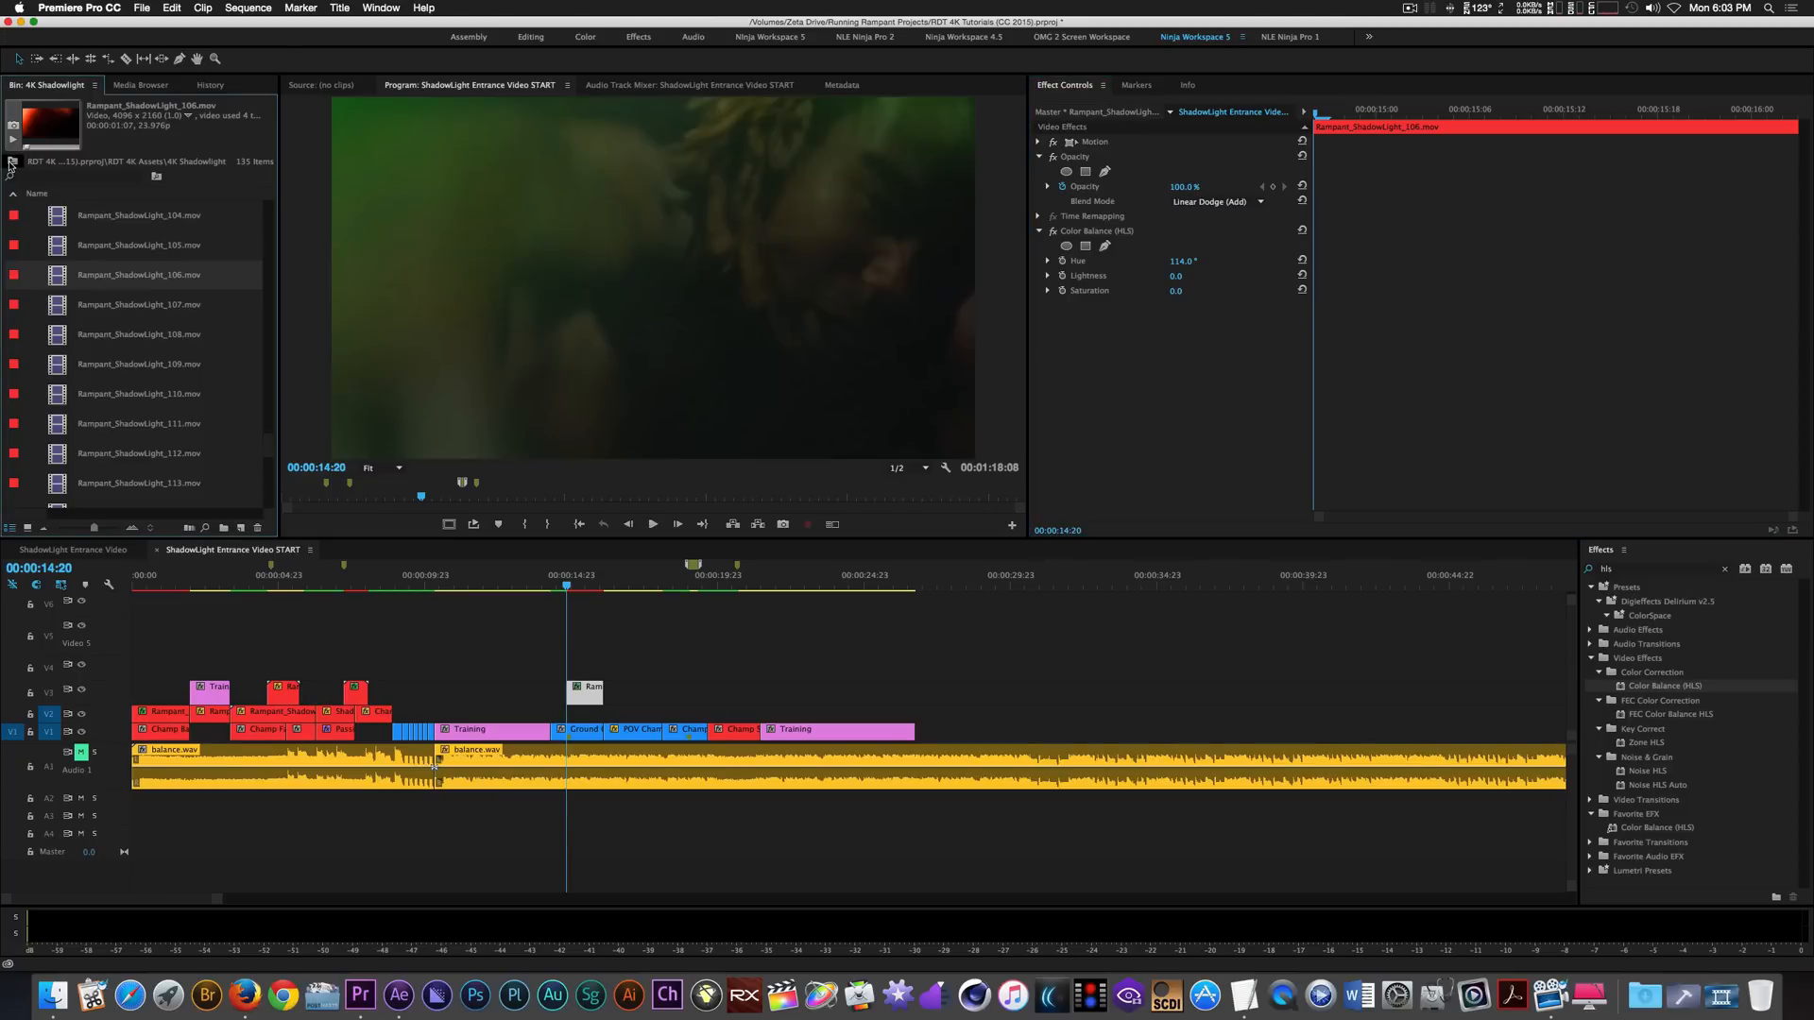
{"action": "left_click", "coordinate": [12, 163]}
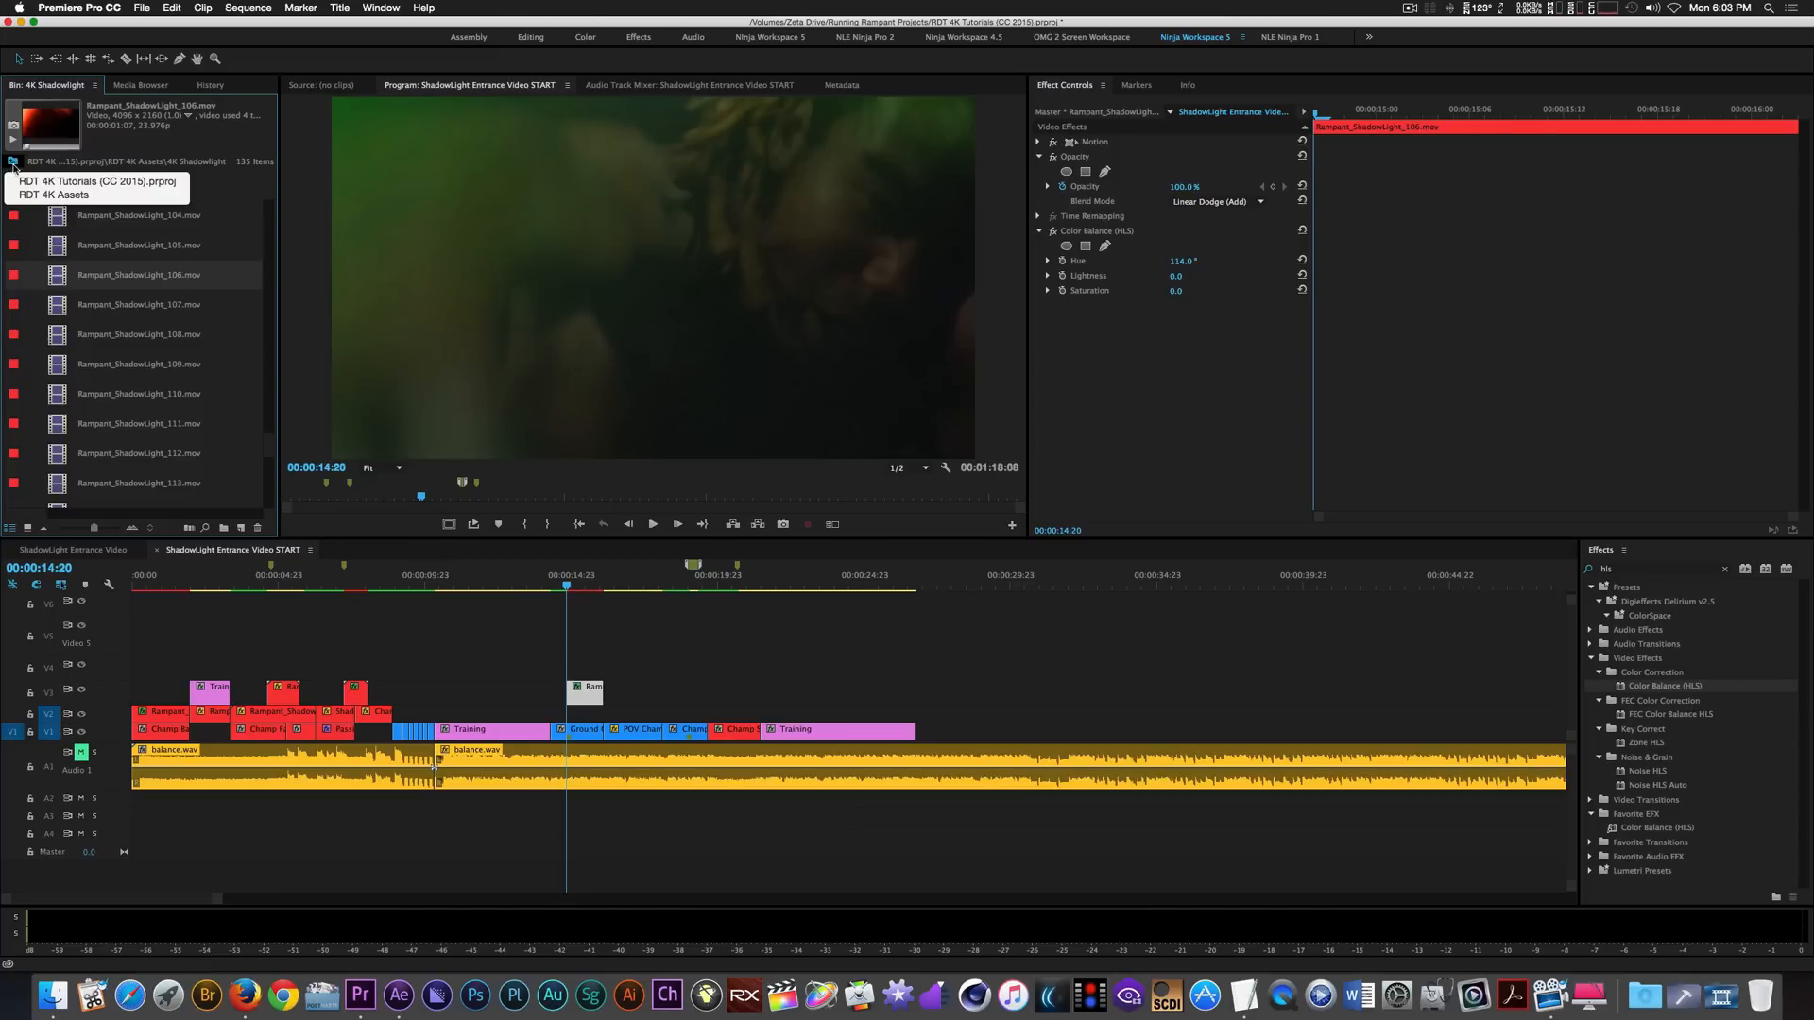
{"action": "left_click", "coordinate": [23, 181]}
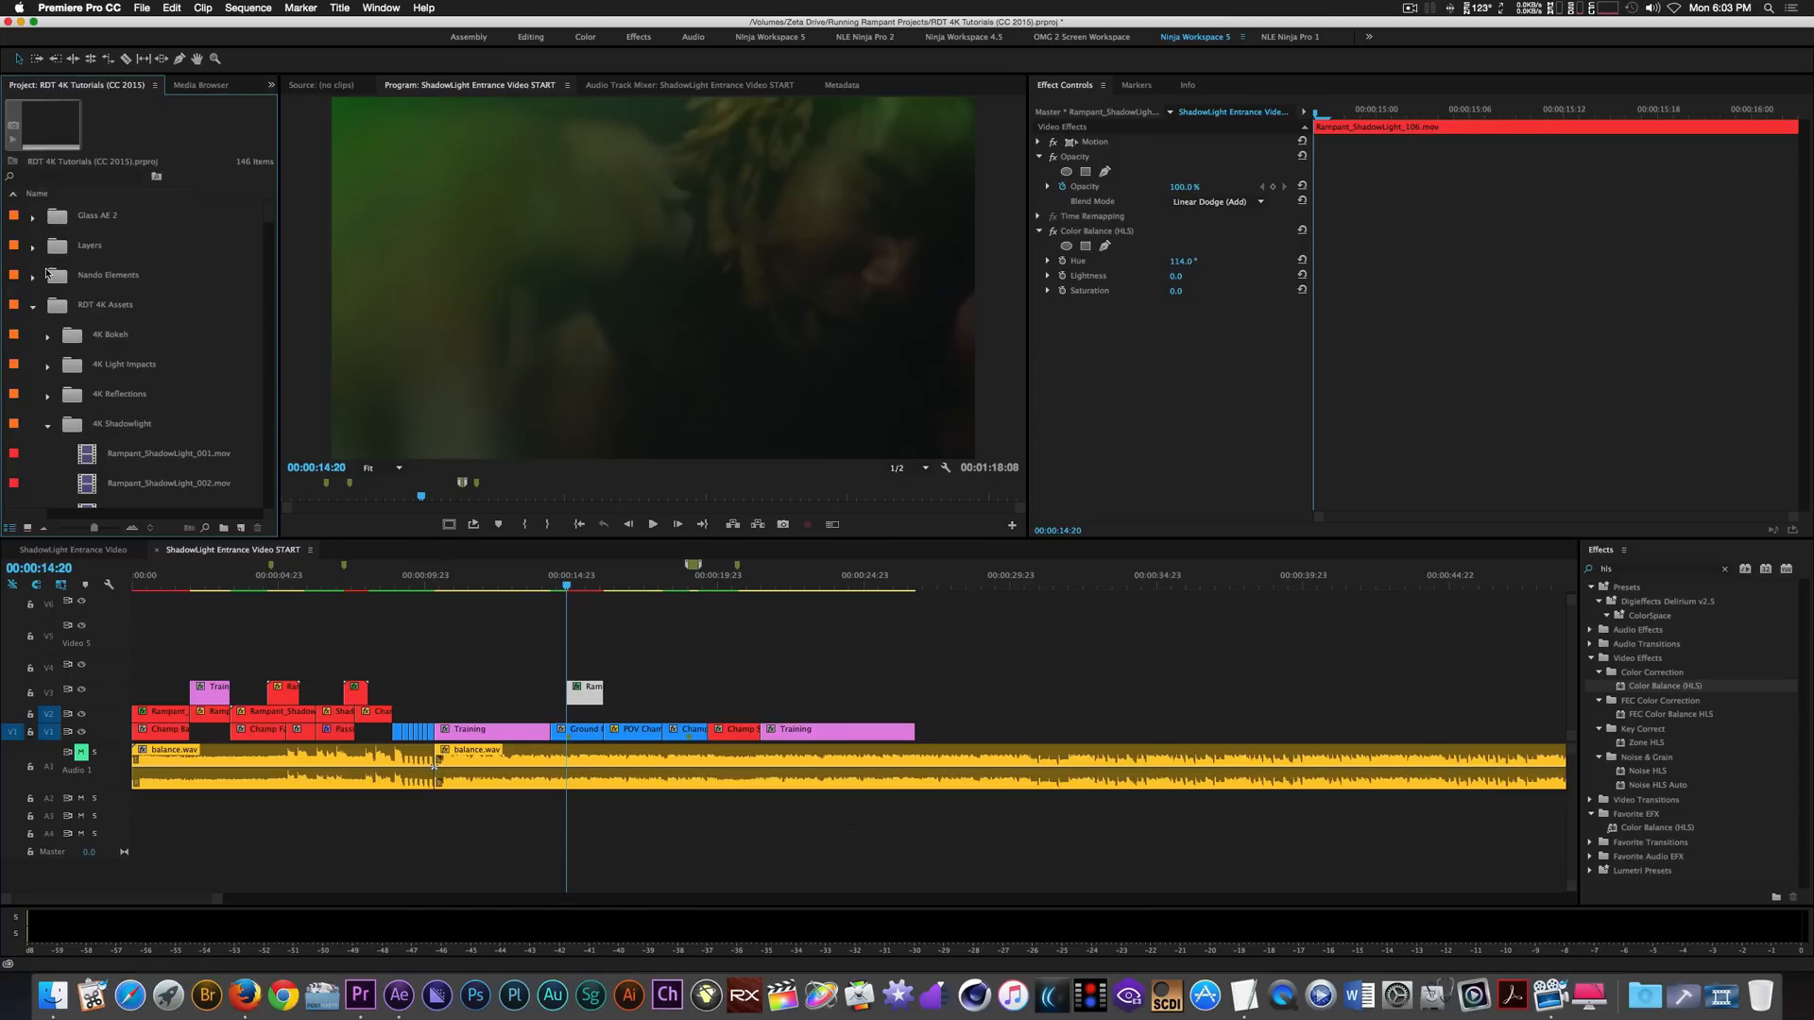
{"action": "left_click", "coordinate": [33, 217]}
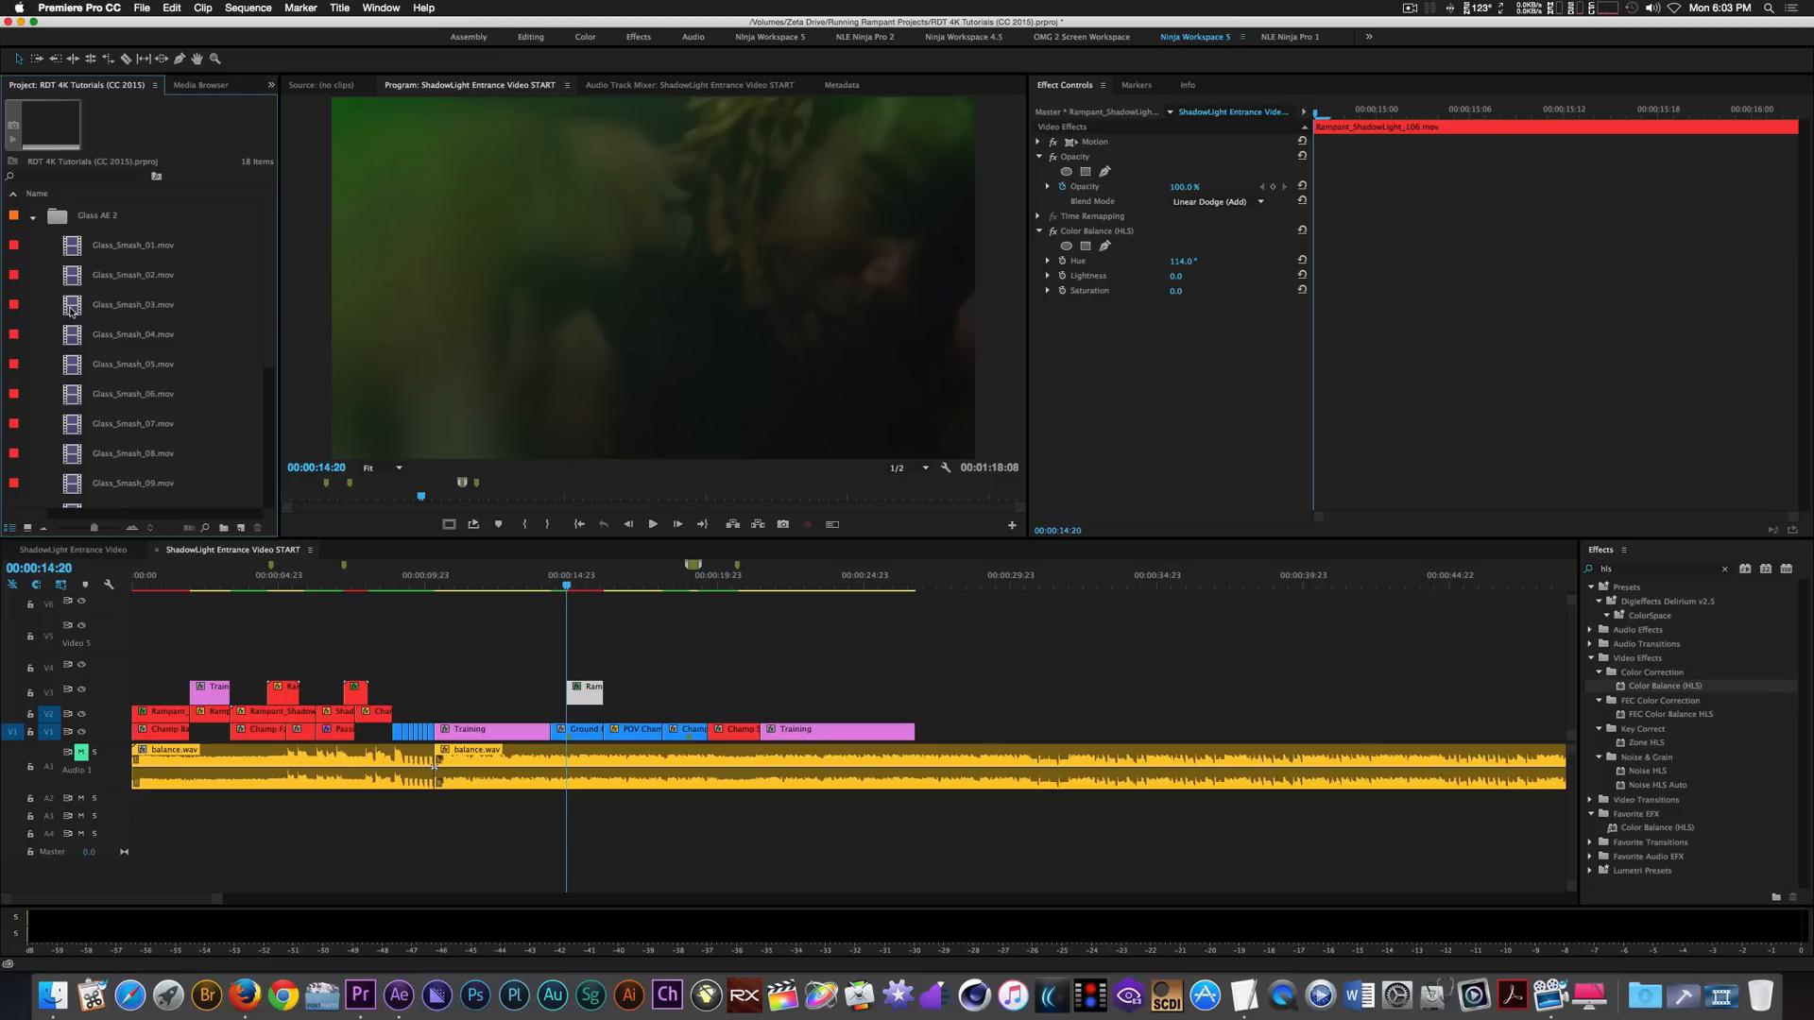
{"action": "left_click_drag", "start_coordinate": [71, 310], "coordinate": [568, 718]}
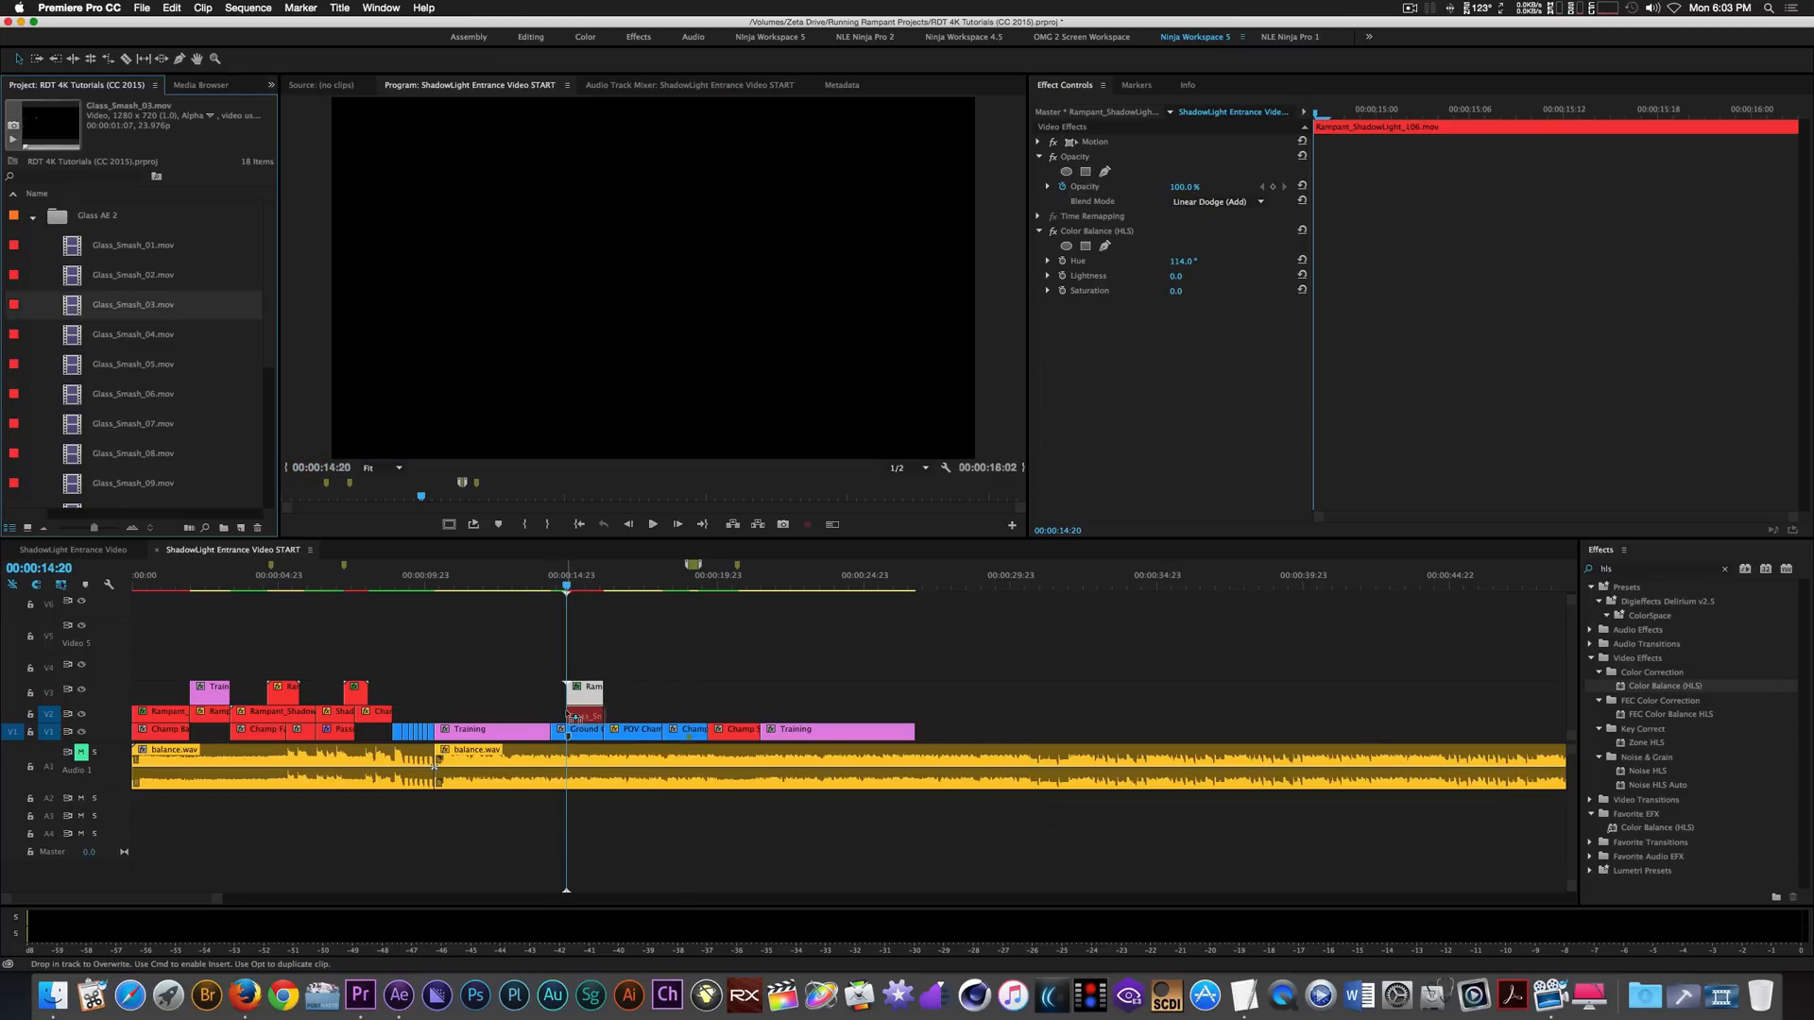
{"action": "left_click", "coordinate": [593, 718]}
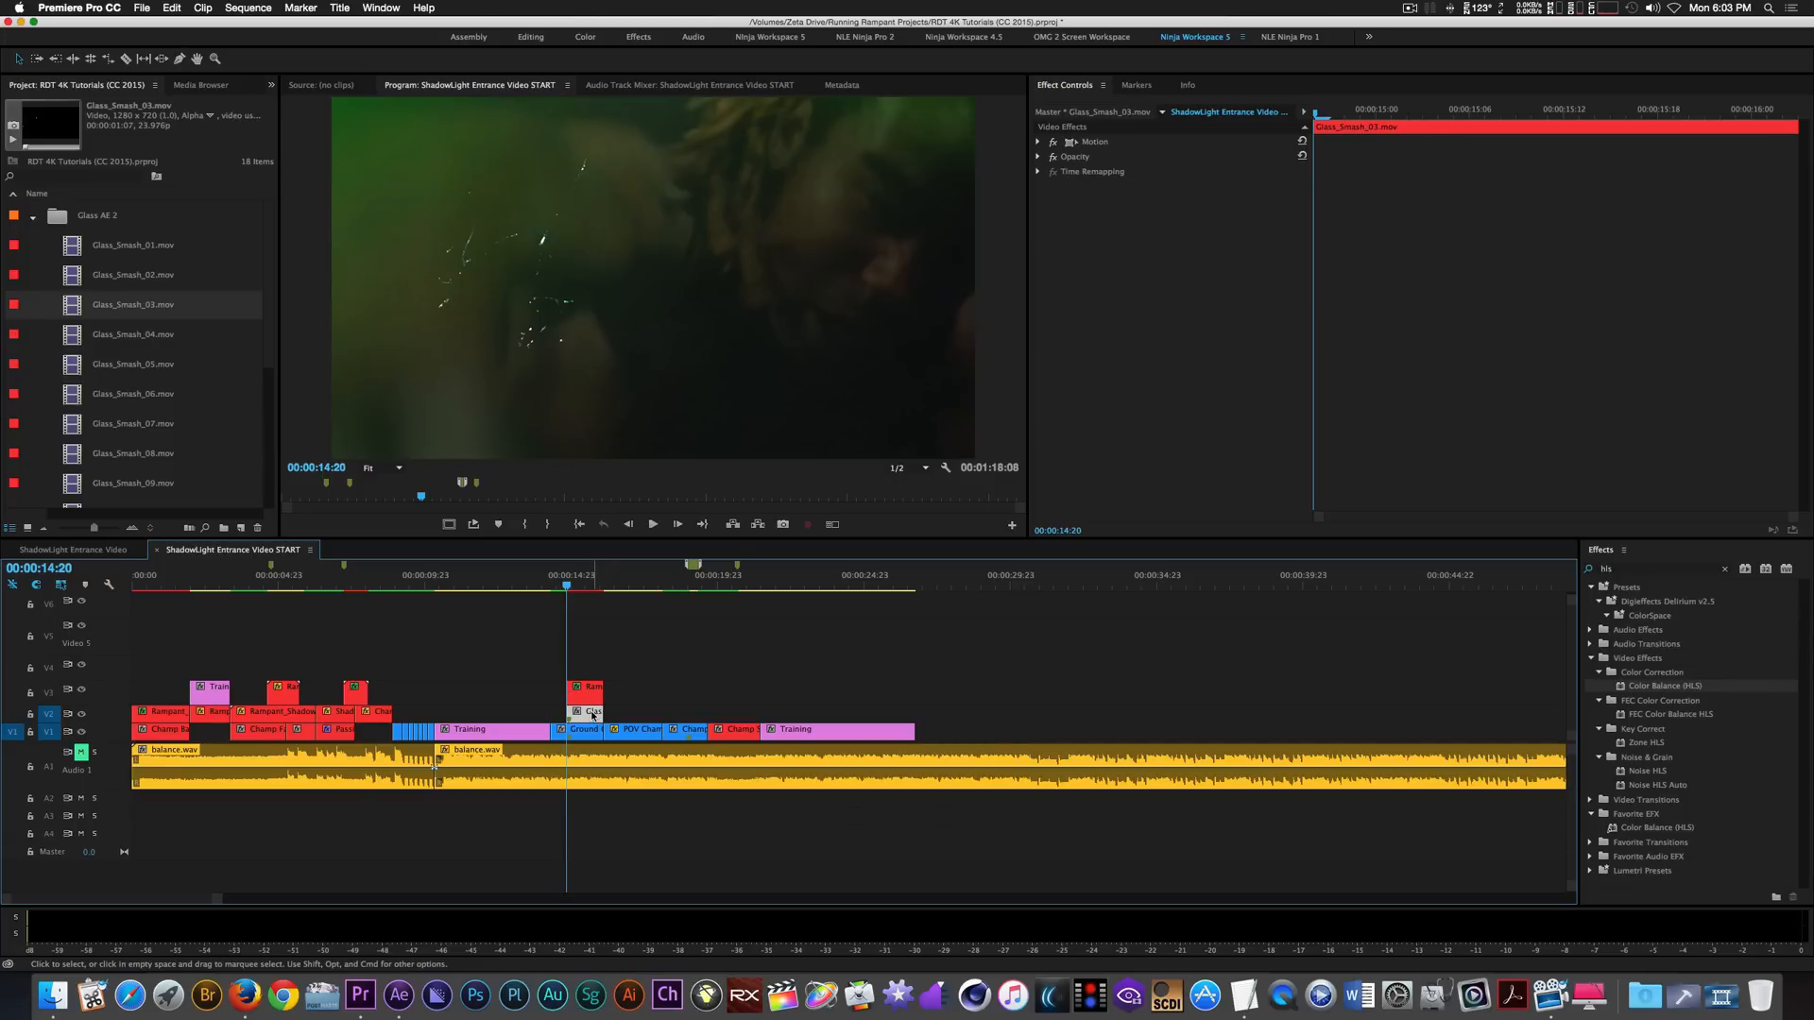
{"action": "right_click", "coordinate": [592, 717]}
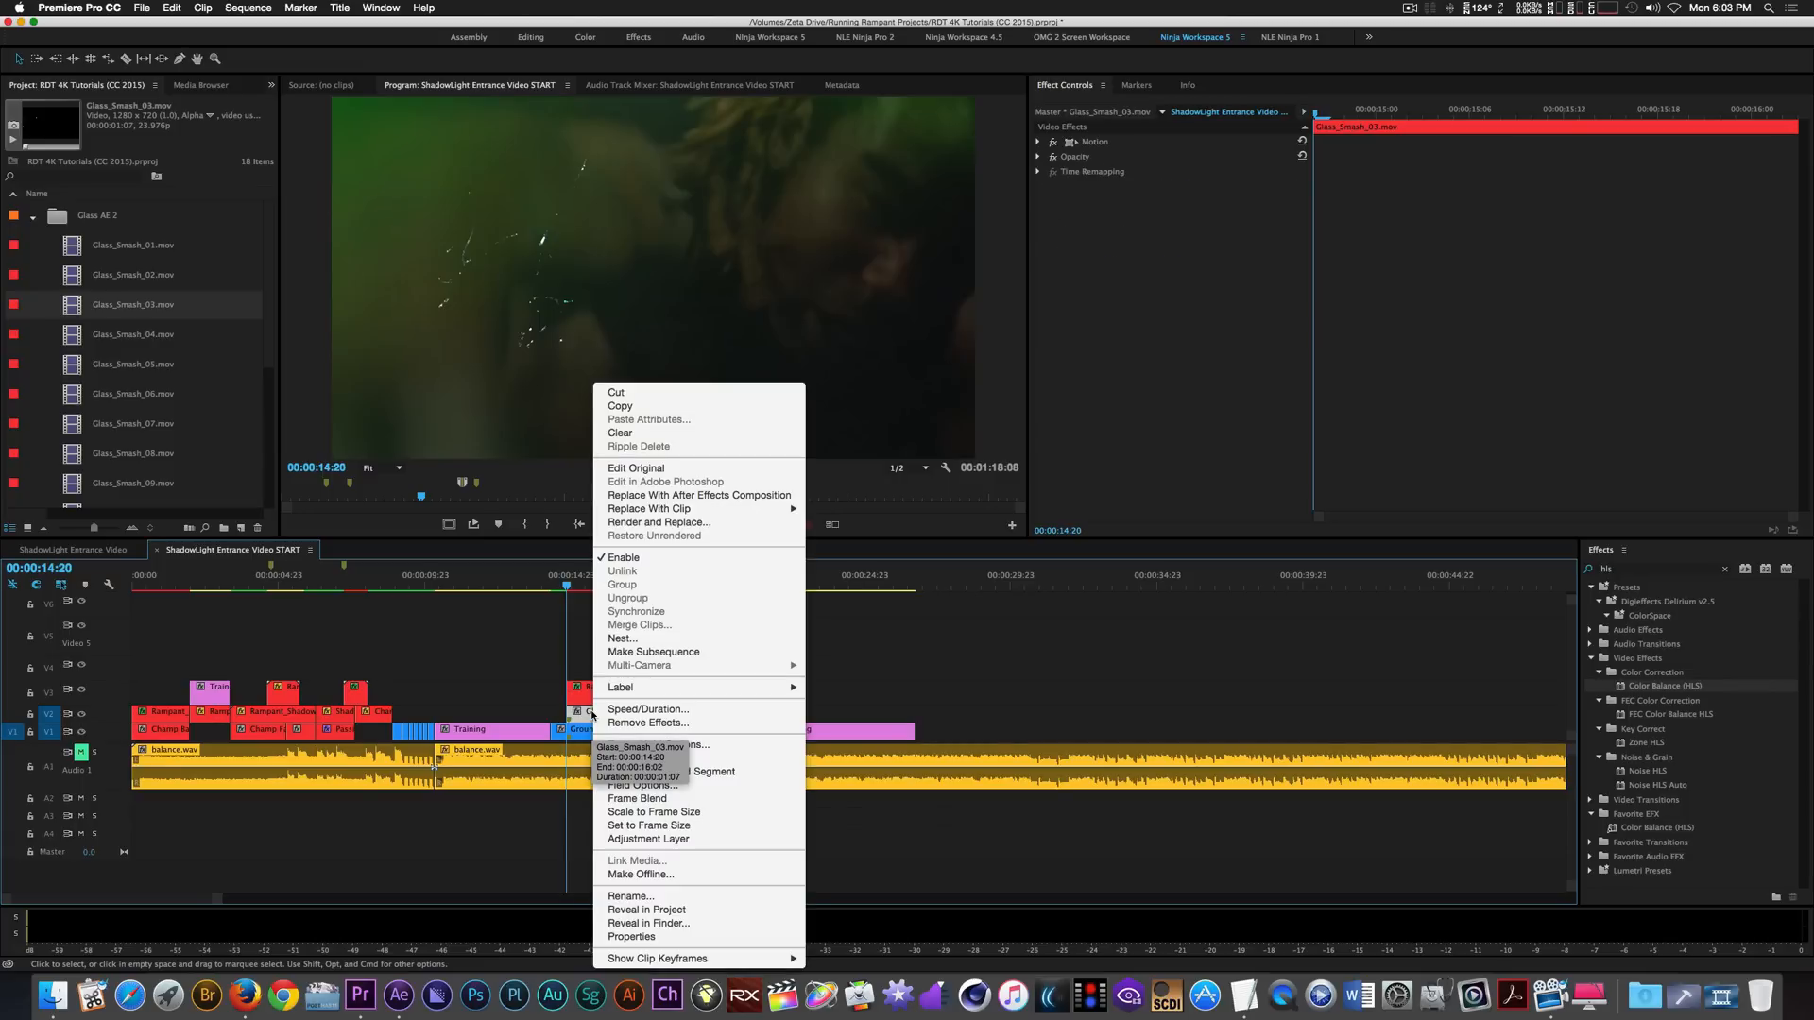
{"action": "left_click", "coordinate": [694, 811]}
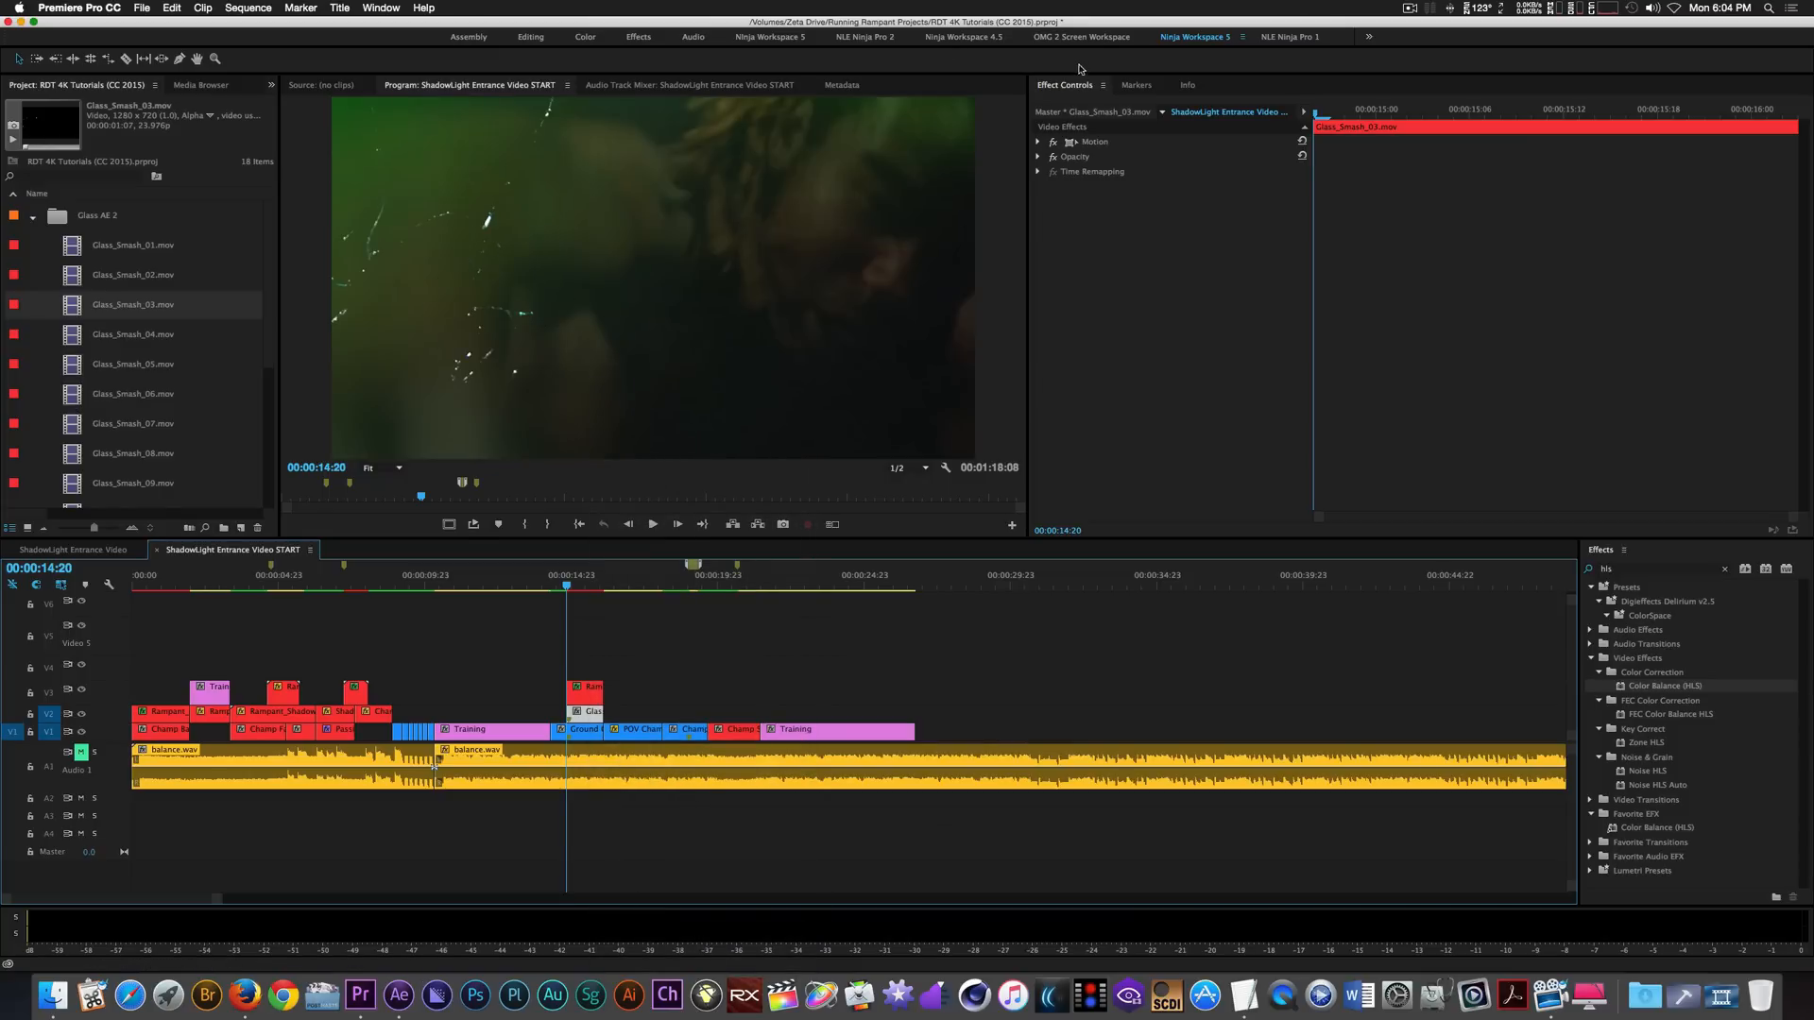
Set the Glass_Smash_03.mov clip's Scale to 138 and its Position to 750, 707.
{"action": "left_click", "coordinate": [1078, 92]}
{"action": "left_click", "coordinate": [1040, 142]}
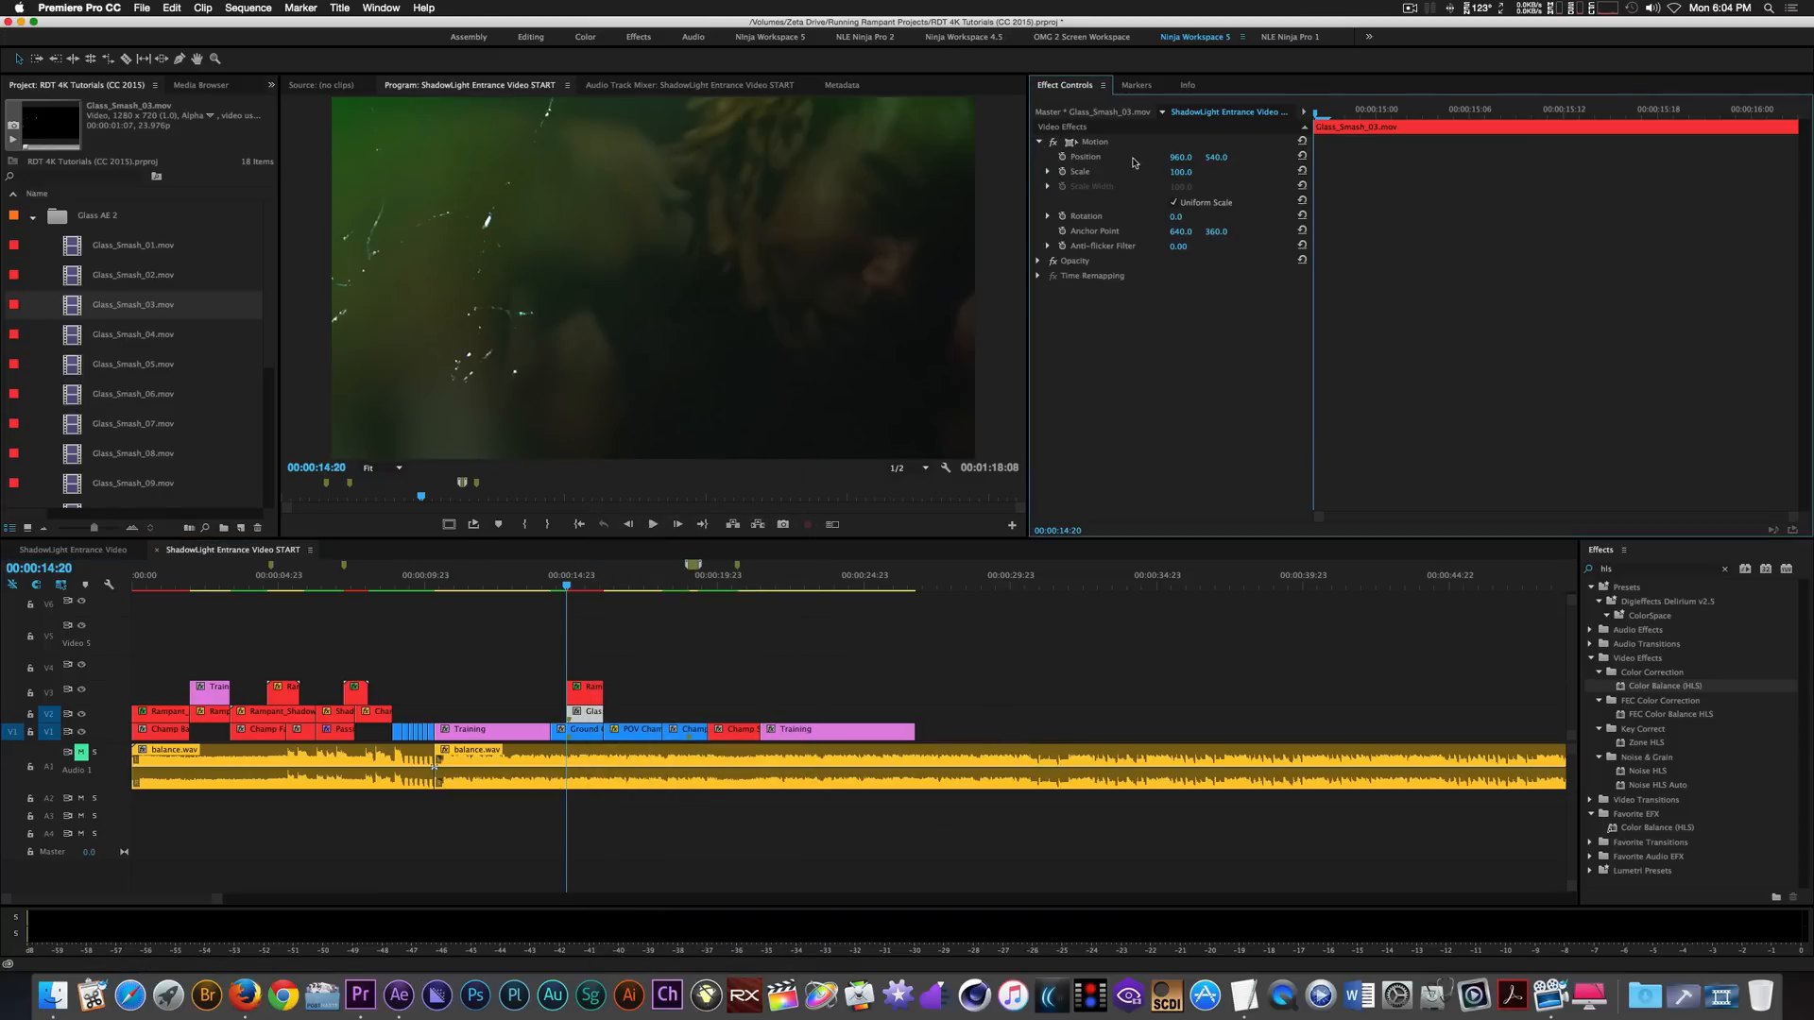
{"action": "left_click", "coordinate": [1181, 172]}
{"action": "type", "text": "138"}
{"action": "key", "text": "Return"}
{"action": "left_click", "coordinate": [1183, 157]}
{"action": "type", "text": "750"}
{"action": "left_click", "coordinate": [1219, 155]}
{"action": "type", "text": "707"}
{"action": "key", "text": "Return"}
Play back the glass smash and ShadowLight composite from 00:00:14:20, replaying it from the start of the Ground clip.
{"action": "left_click", "coordinate": [582, 625]}
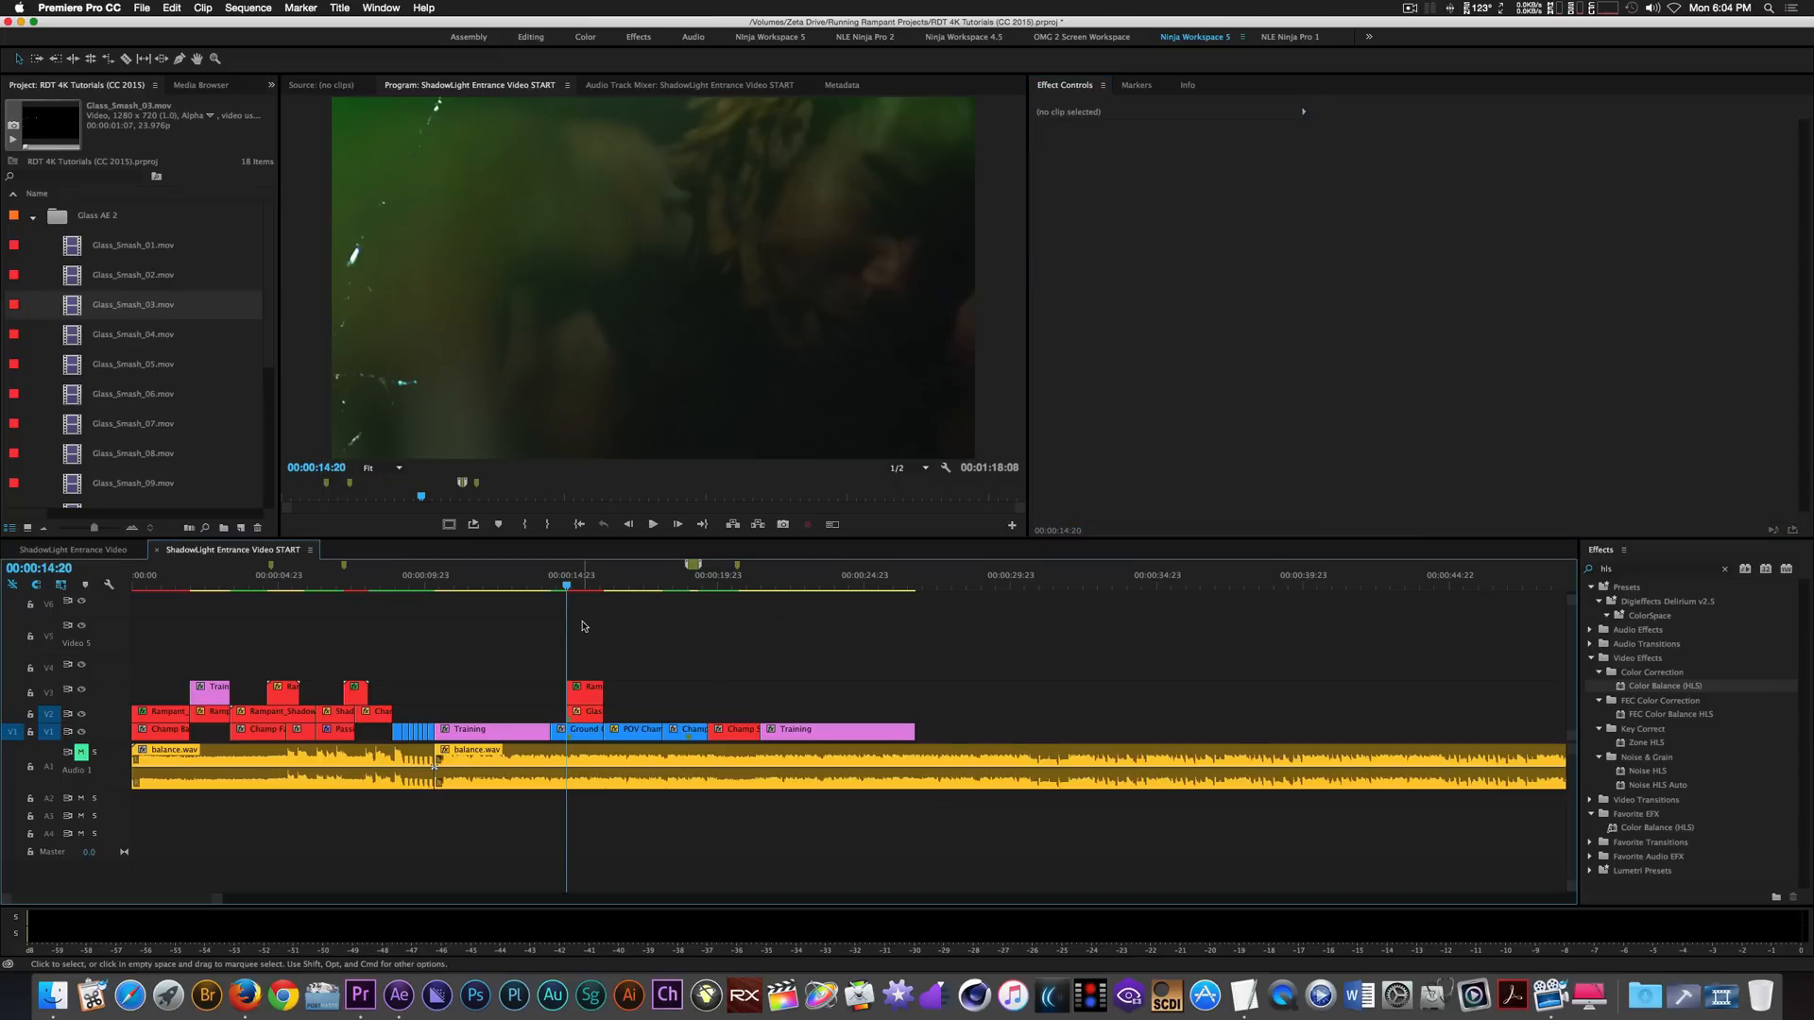
{"action": "key", "text": "space"}
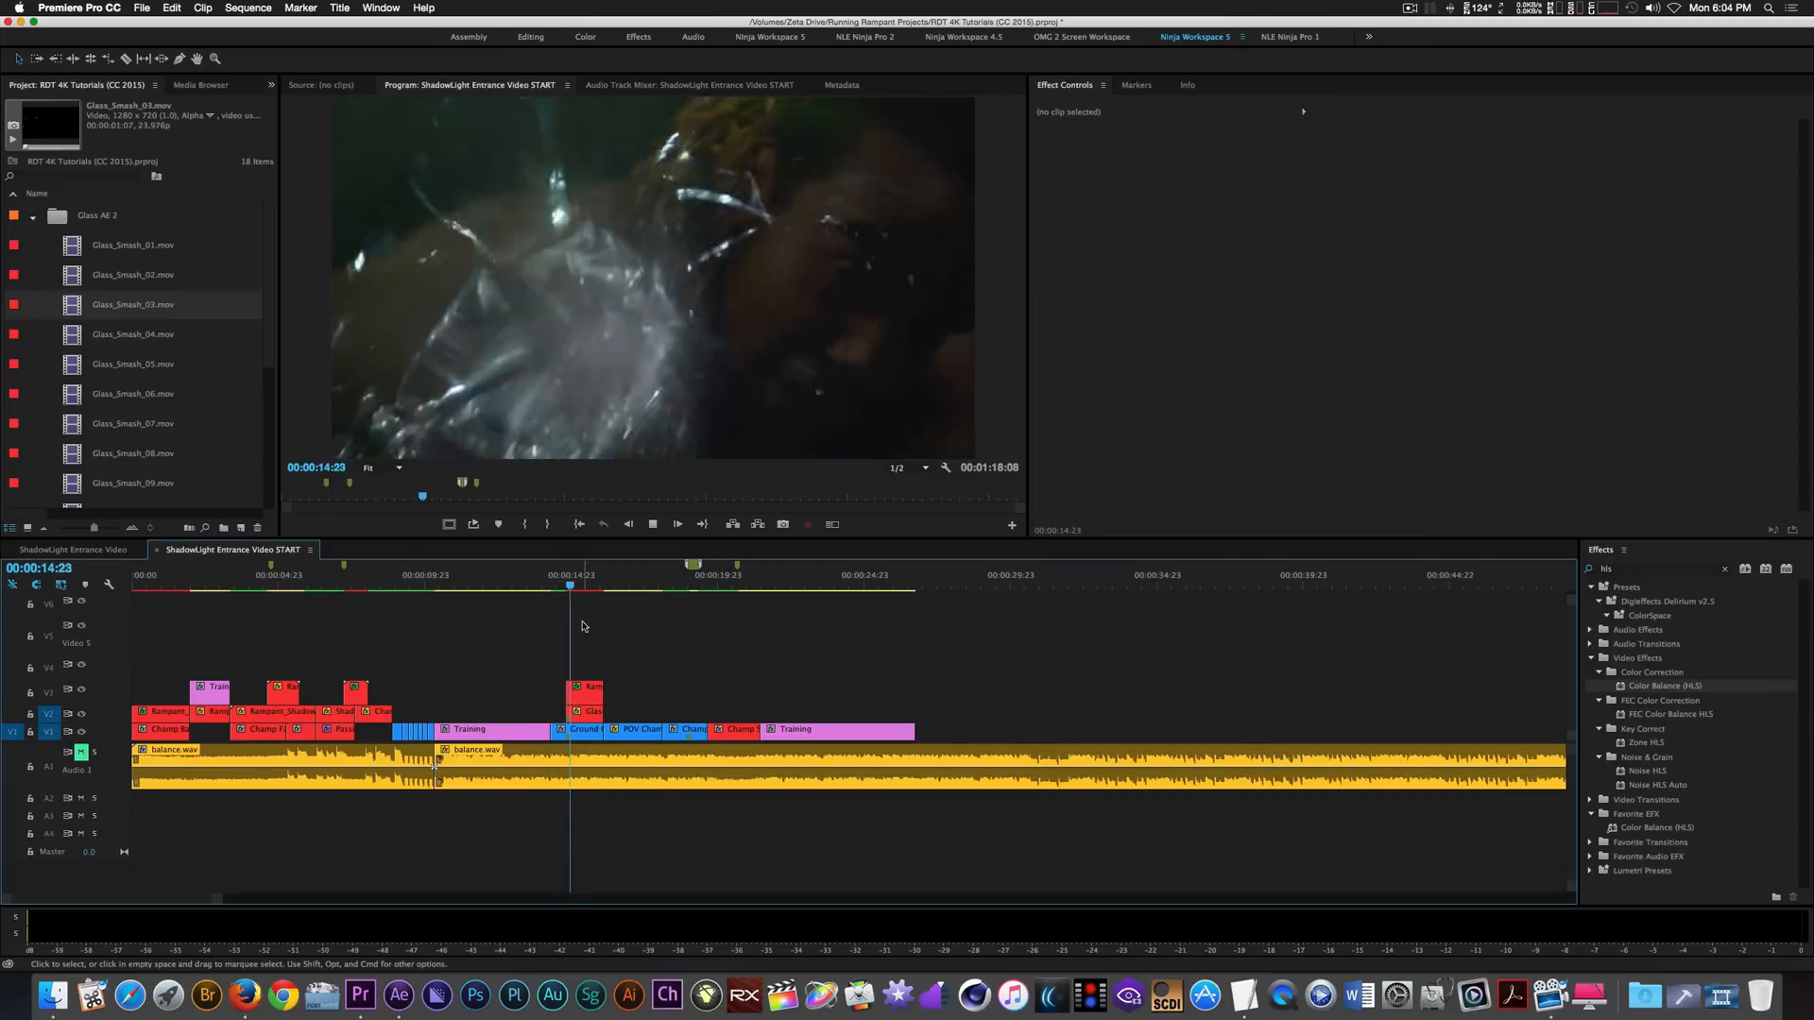
{"action": "key", "text": "space"}
{"action": "key", "text": "space"}
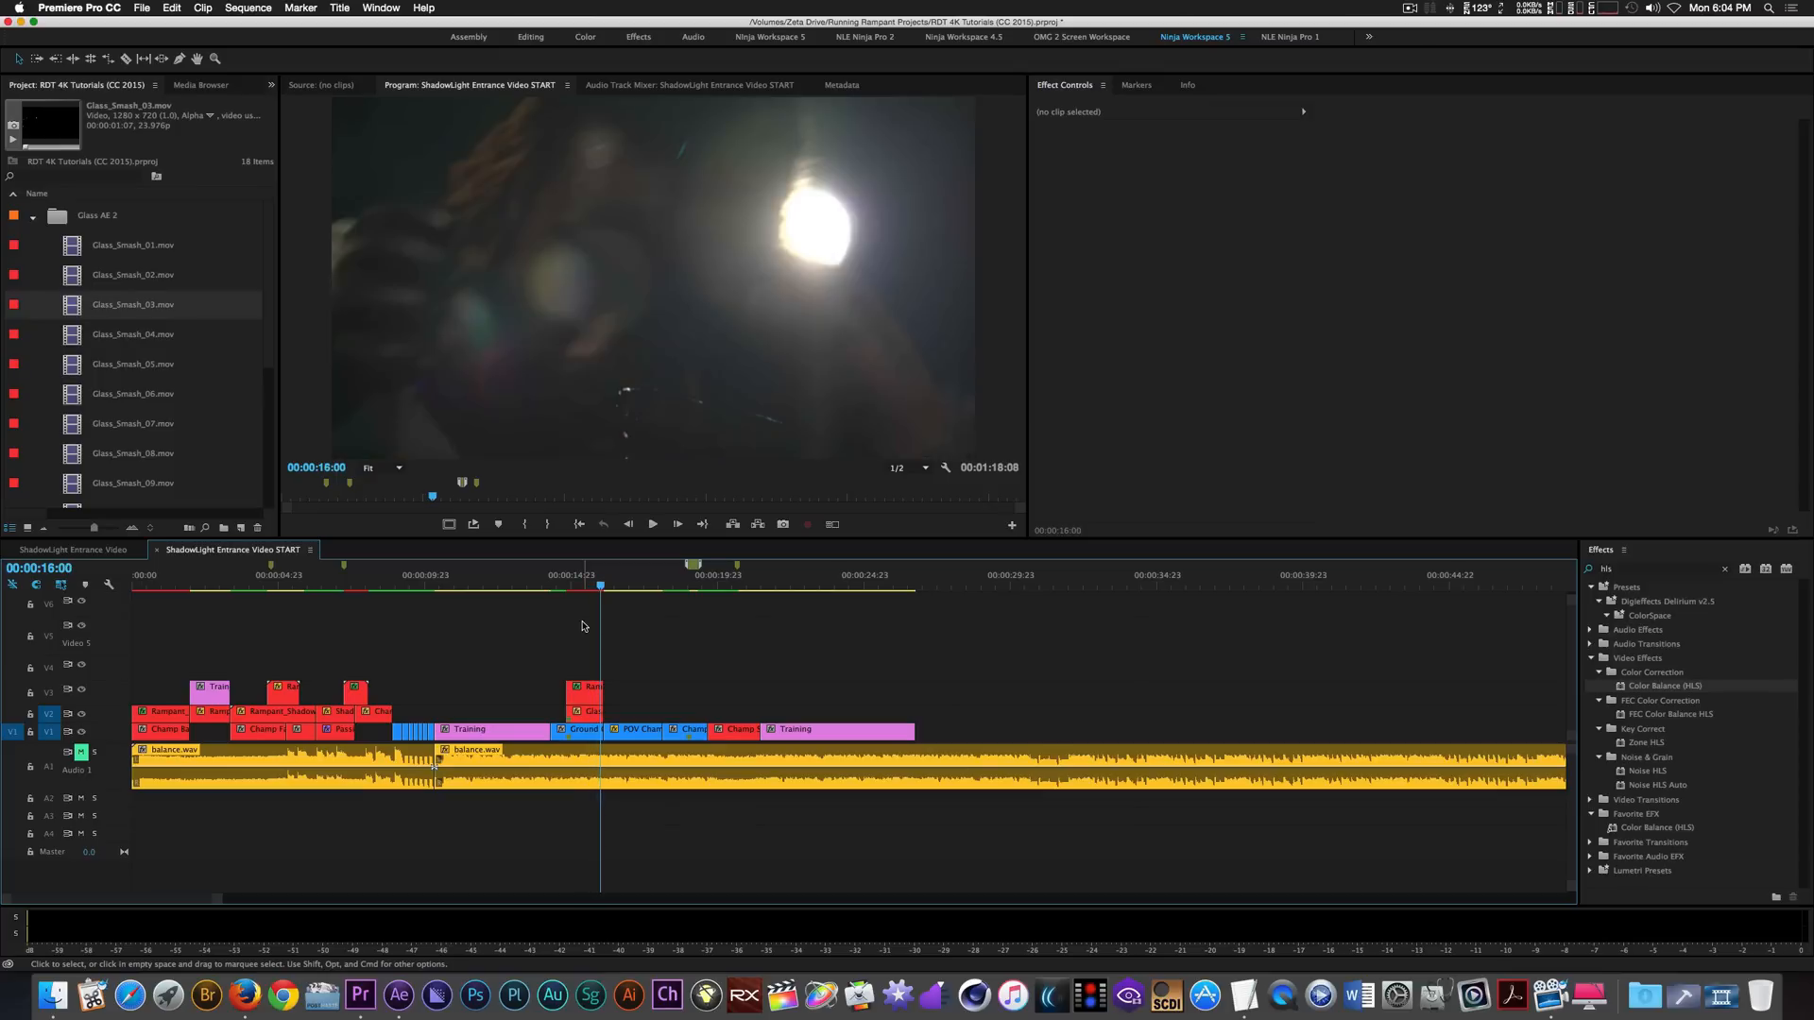
{"action": "key", "text": "Up"}
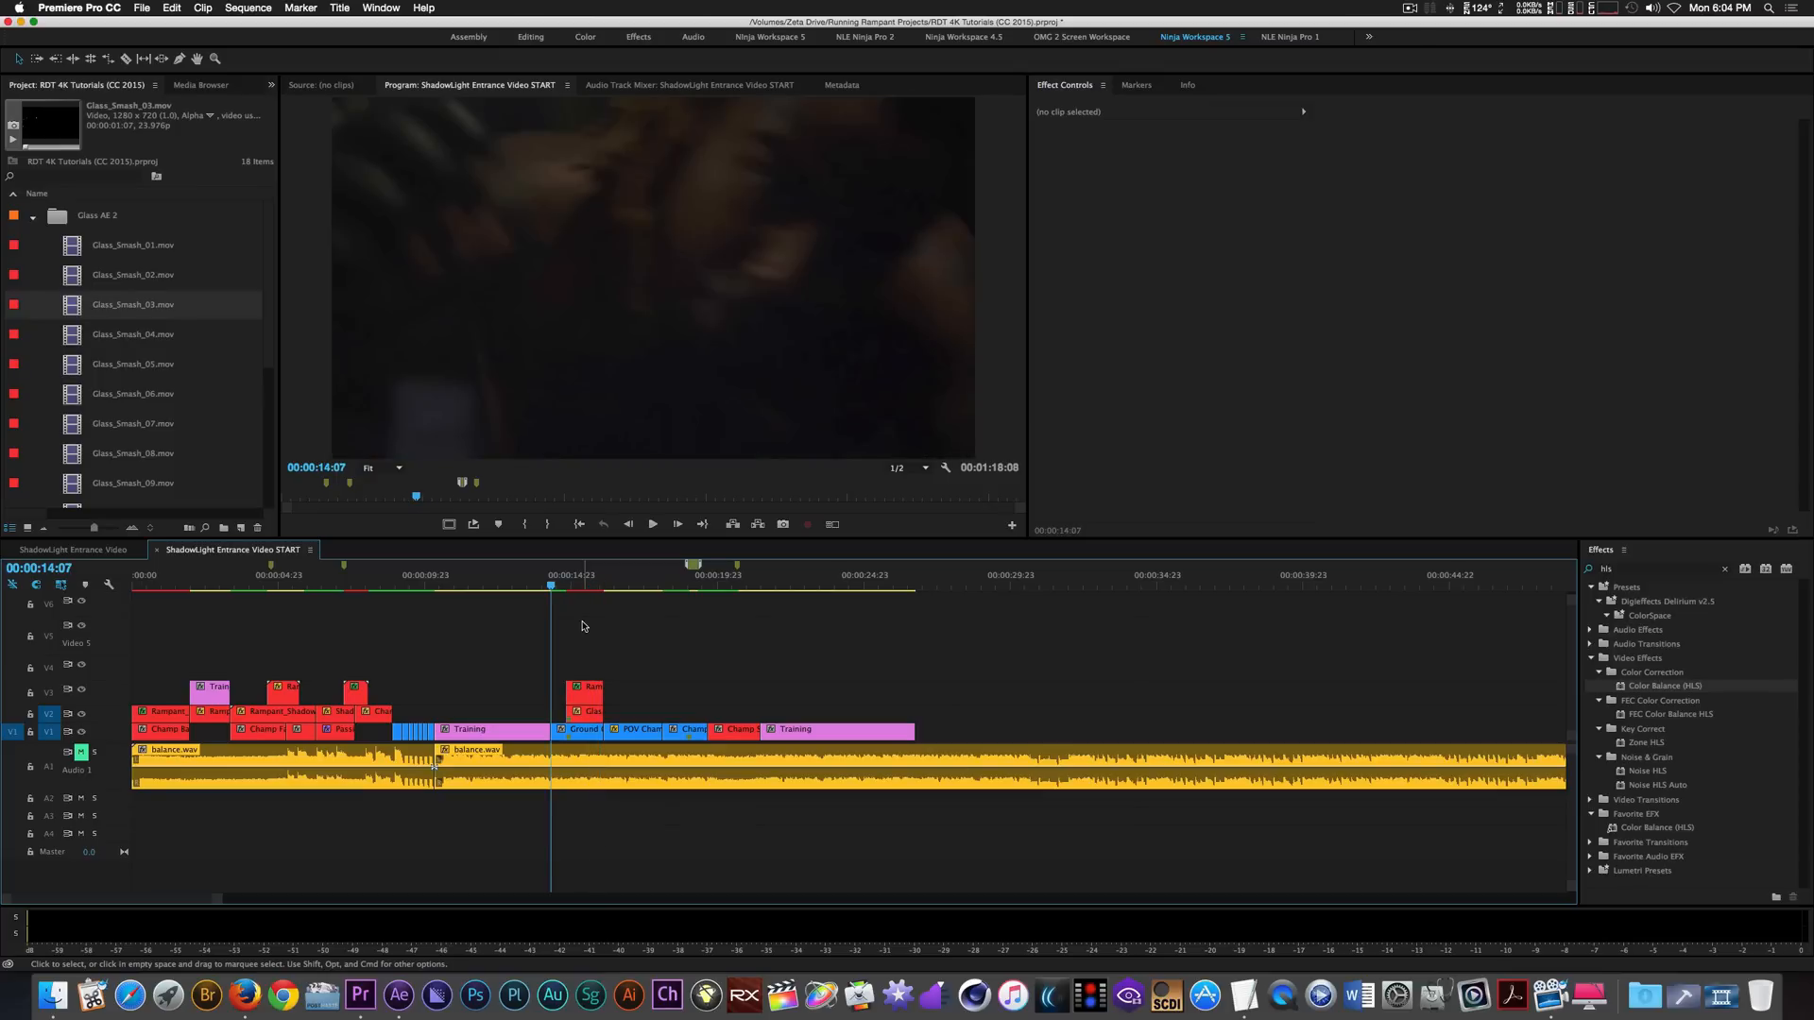
{"action": "key", "text": "space"}
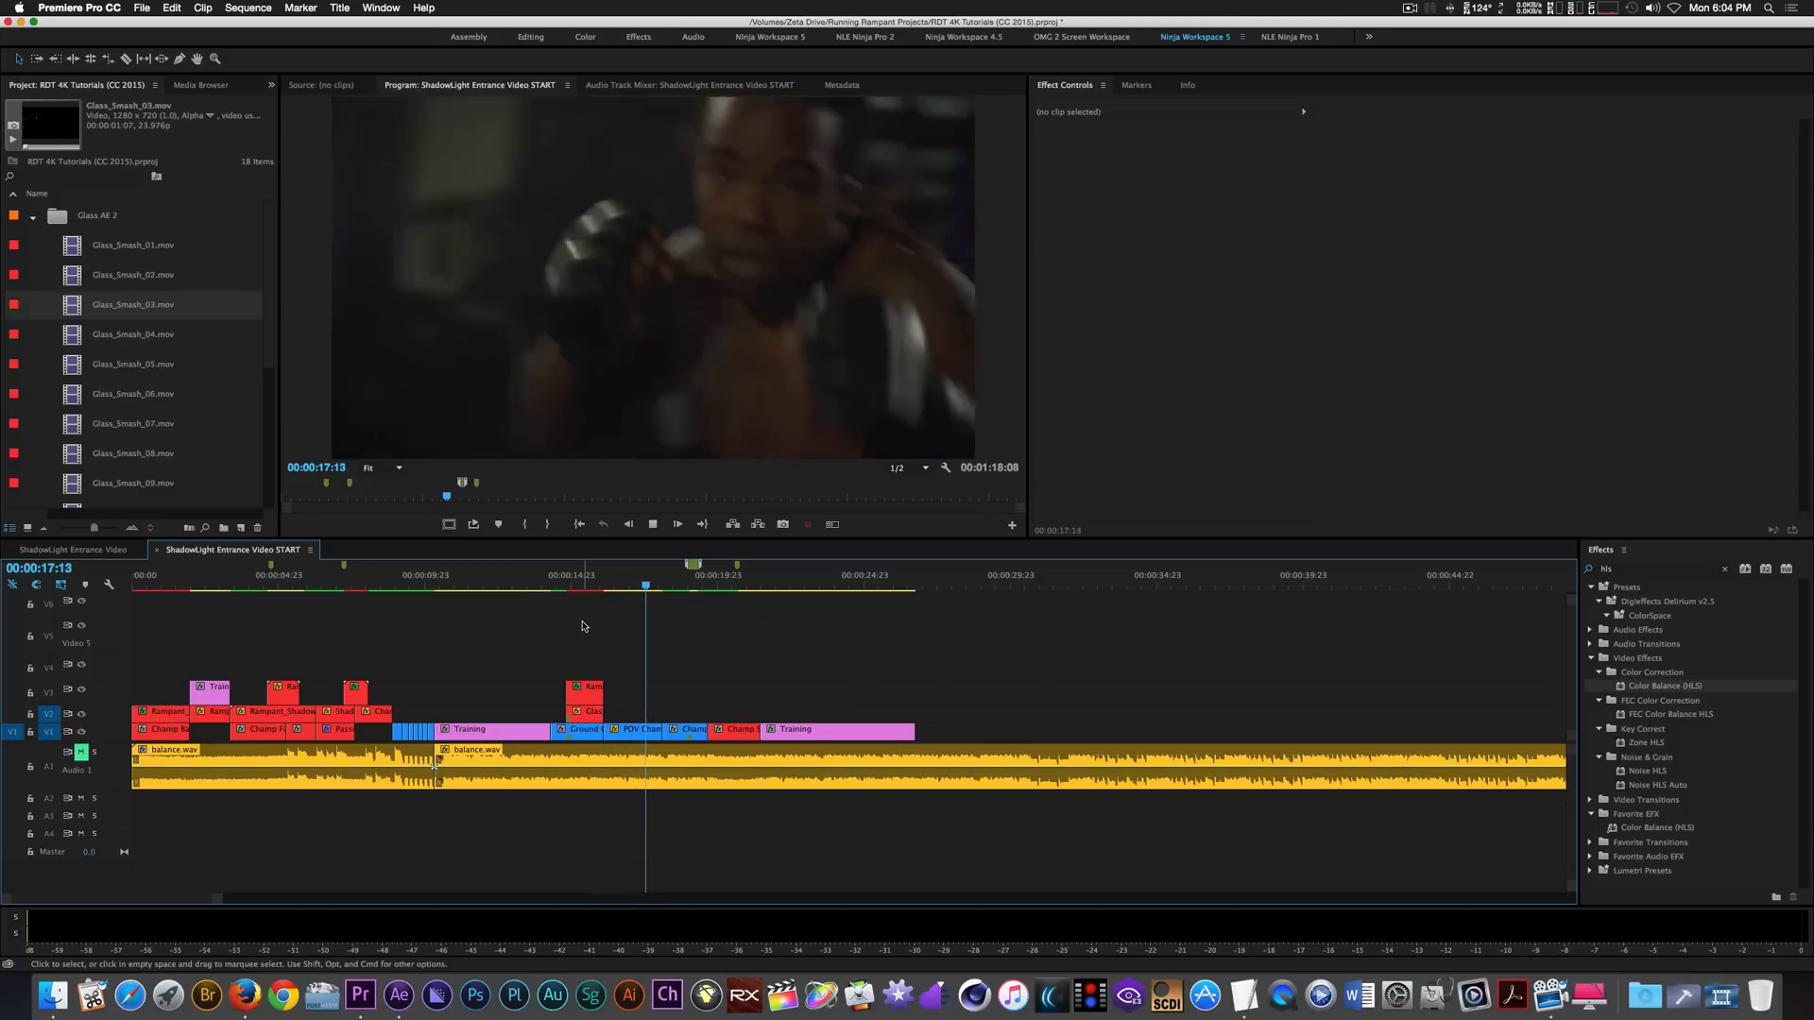
{"action": "key", "text": "space"}
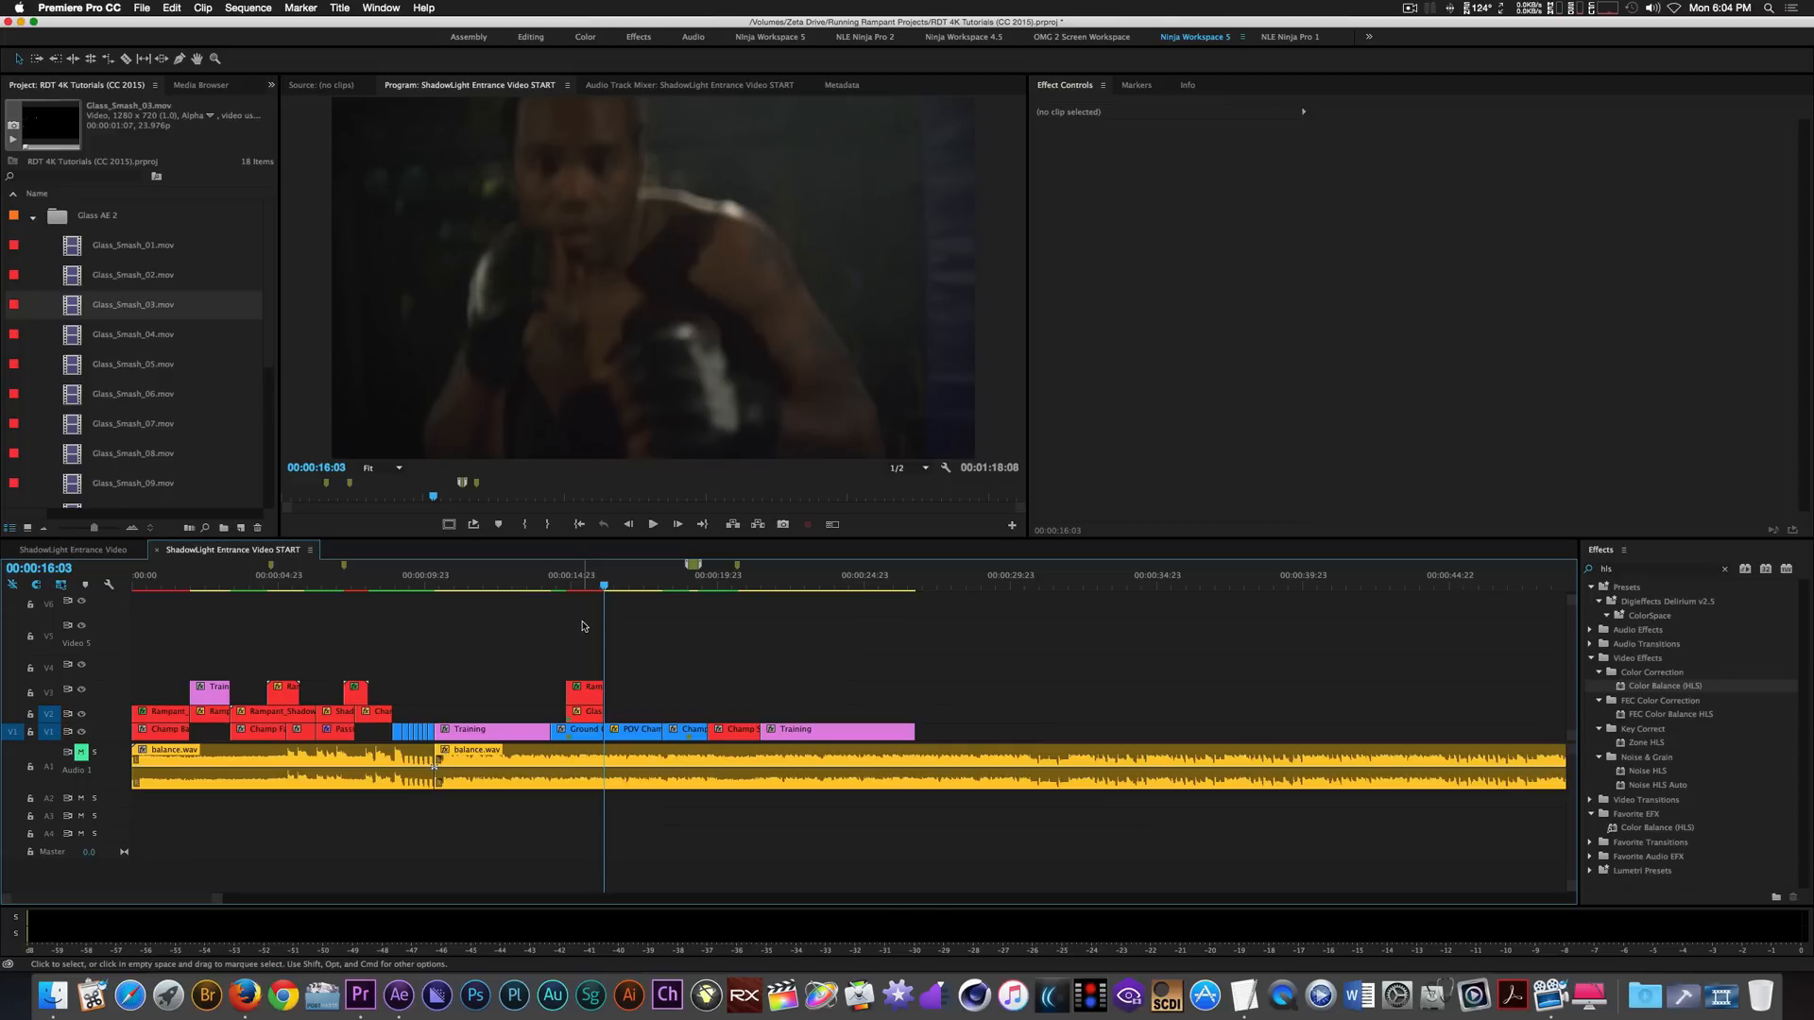
Add a rectangular opacity mask to the POV Champ 2.mov clip at 00:00:16:03 and enlarge it to surround the fighter.
{"action": "left_click", "coordinate": [633, 728]}
{"action": "left_click", "coordinate": [604, 320]}
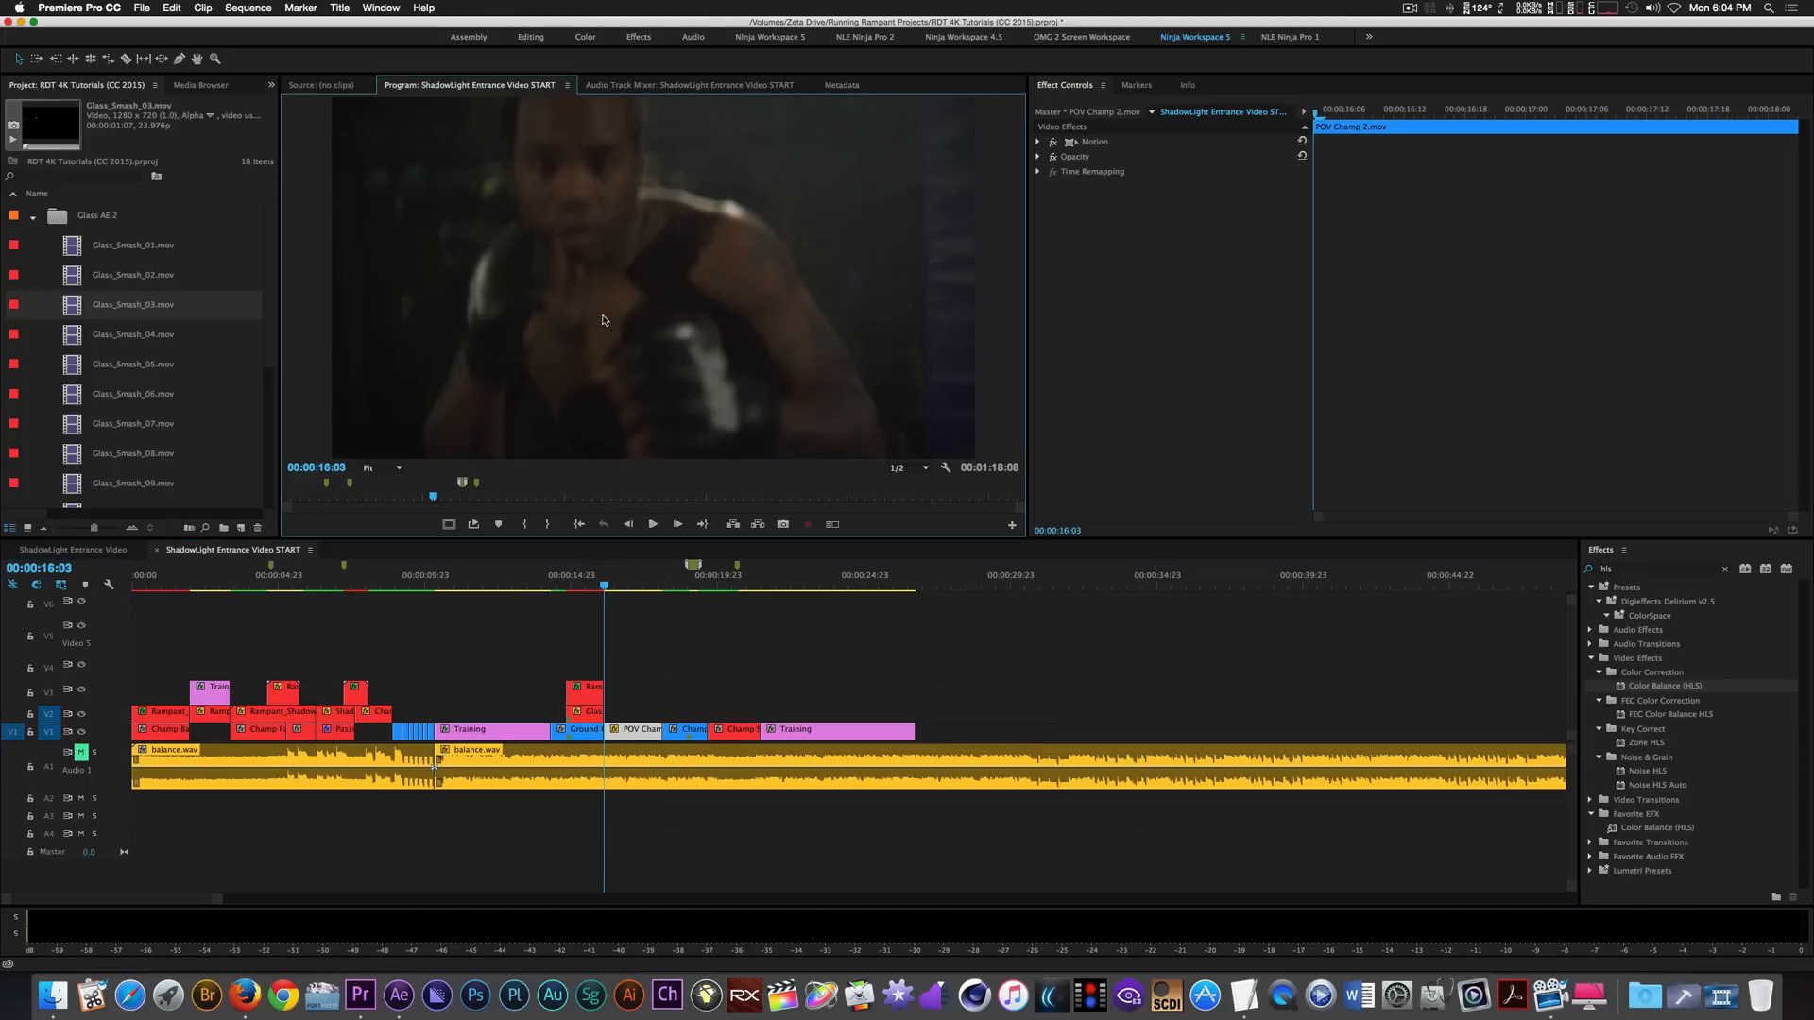
{"action": "key", "text": "minus"}
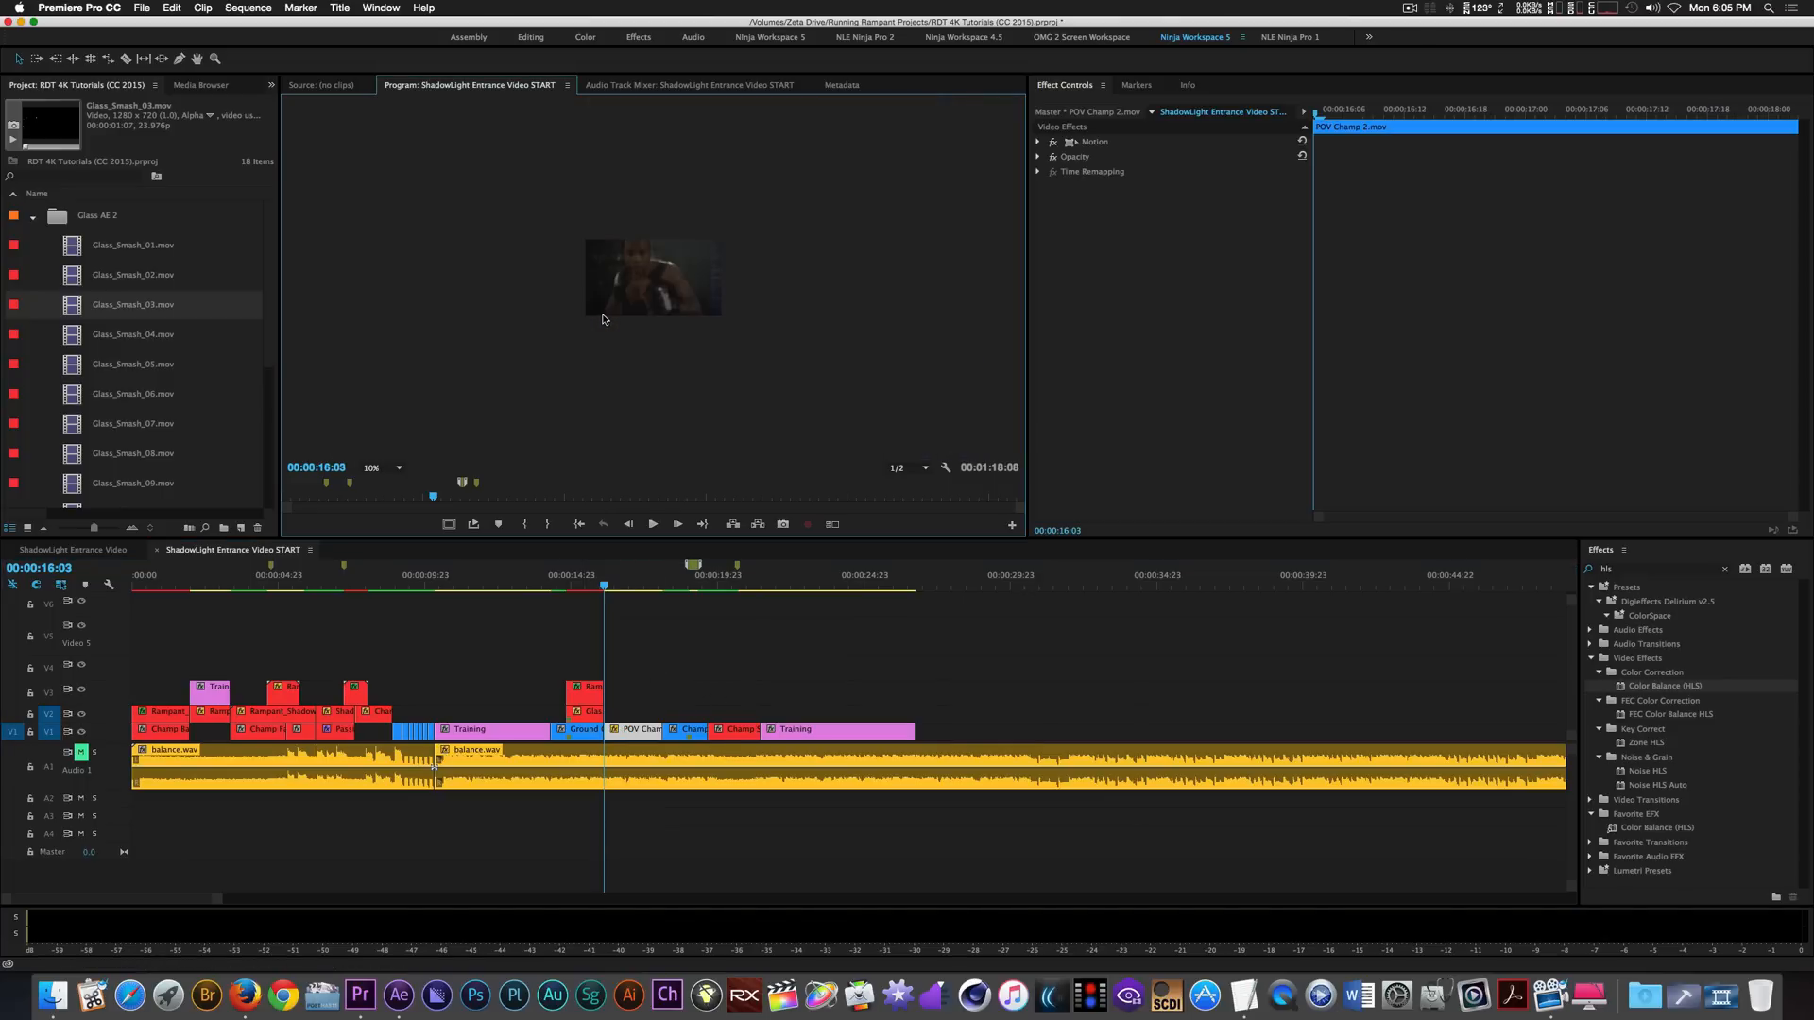
{"action": "key", "text": "equal"}
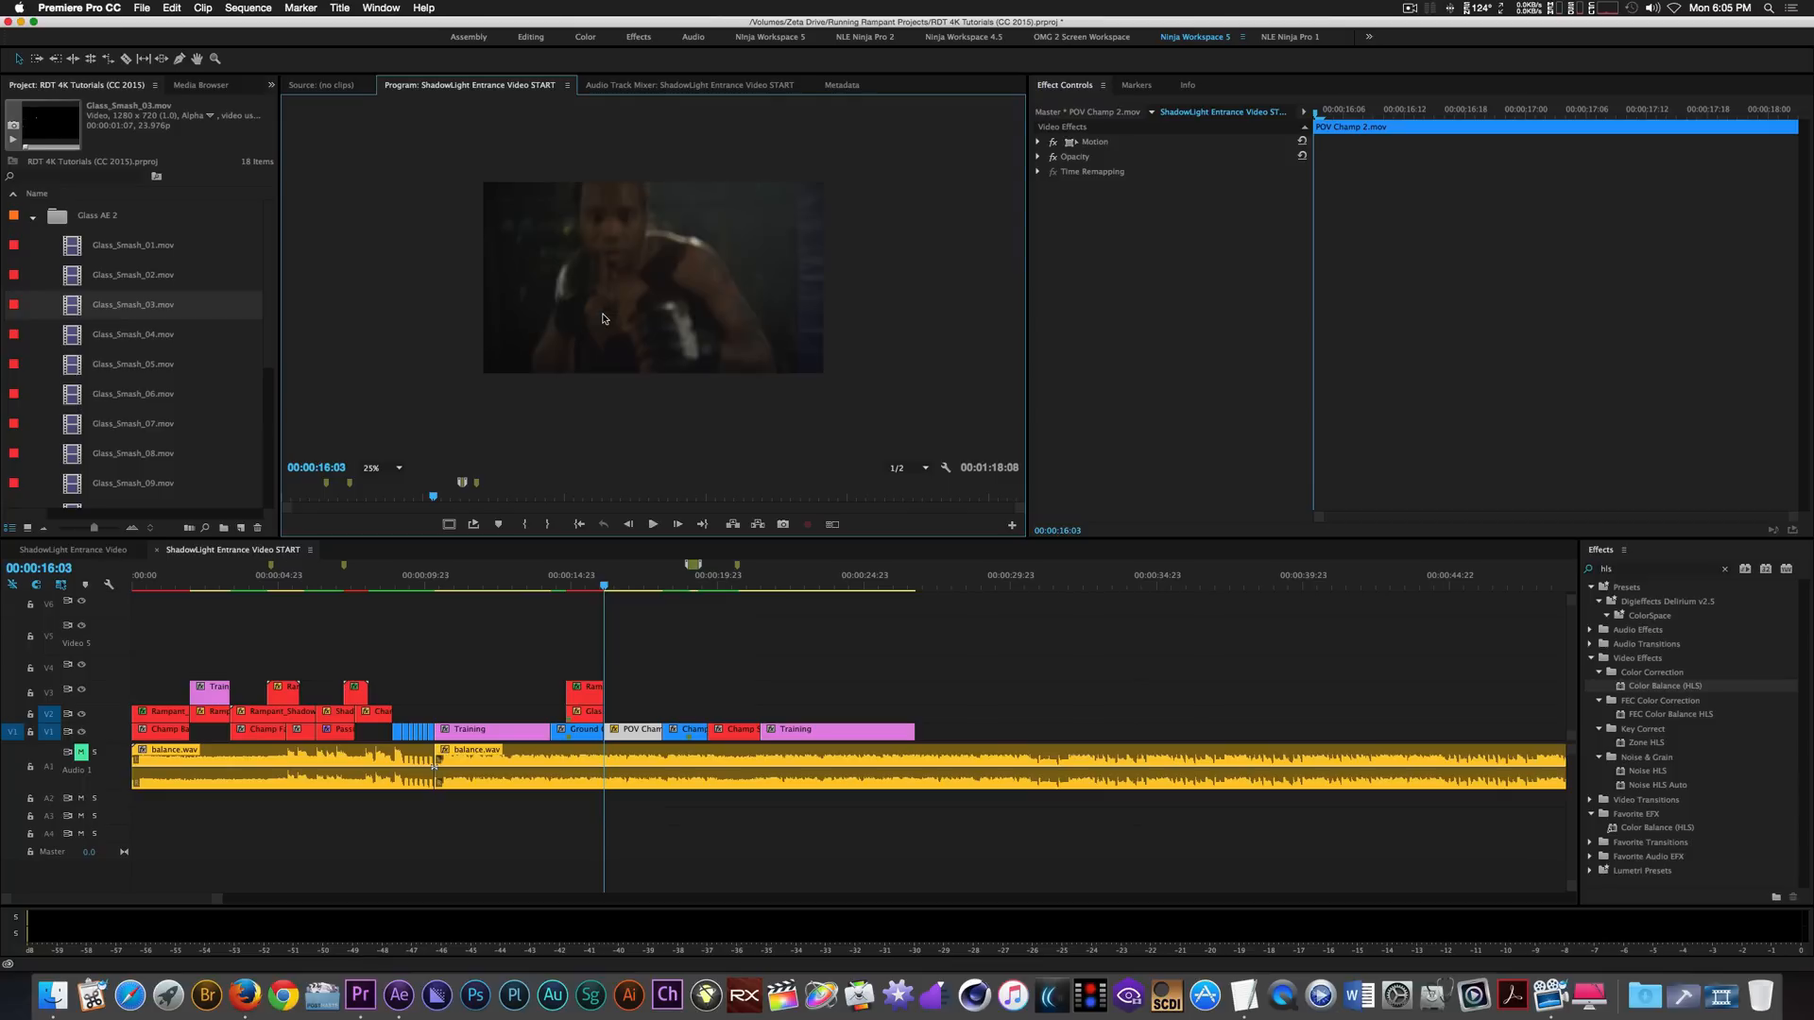
{"action": "left_click", "coordinate": [1040, 158]}
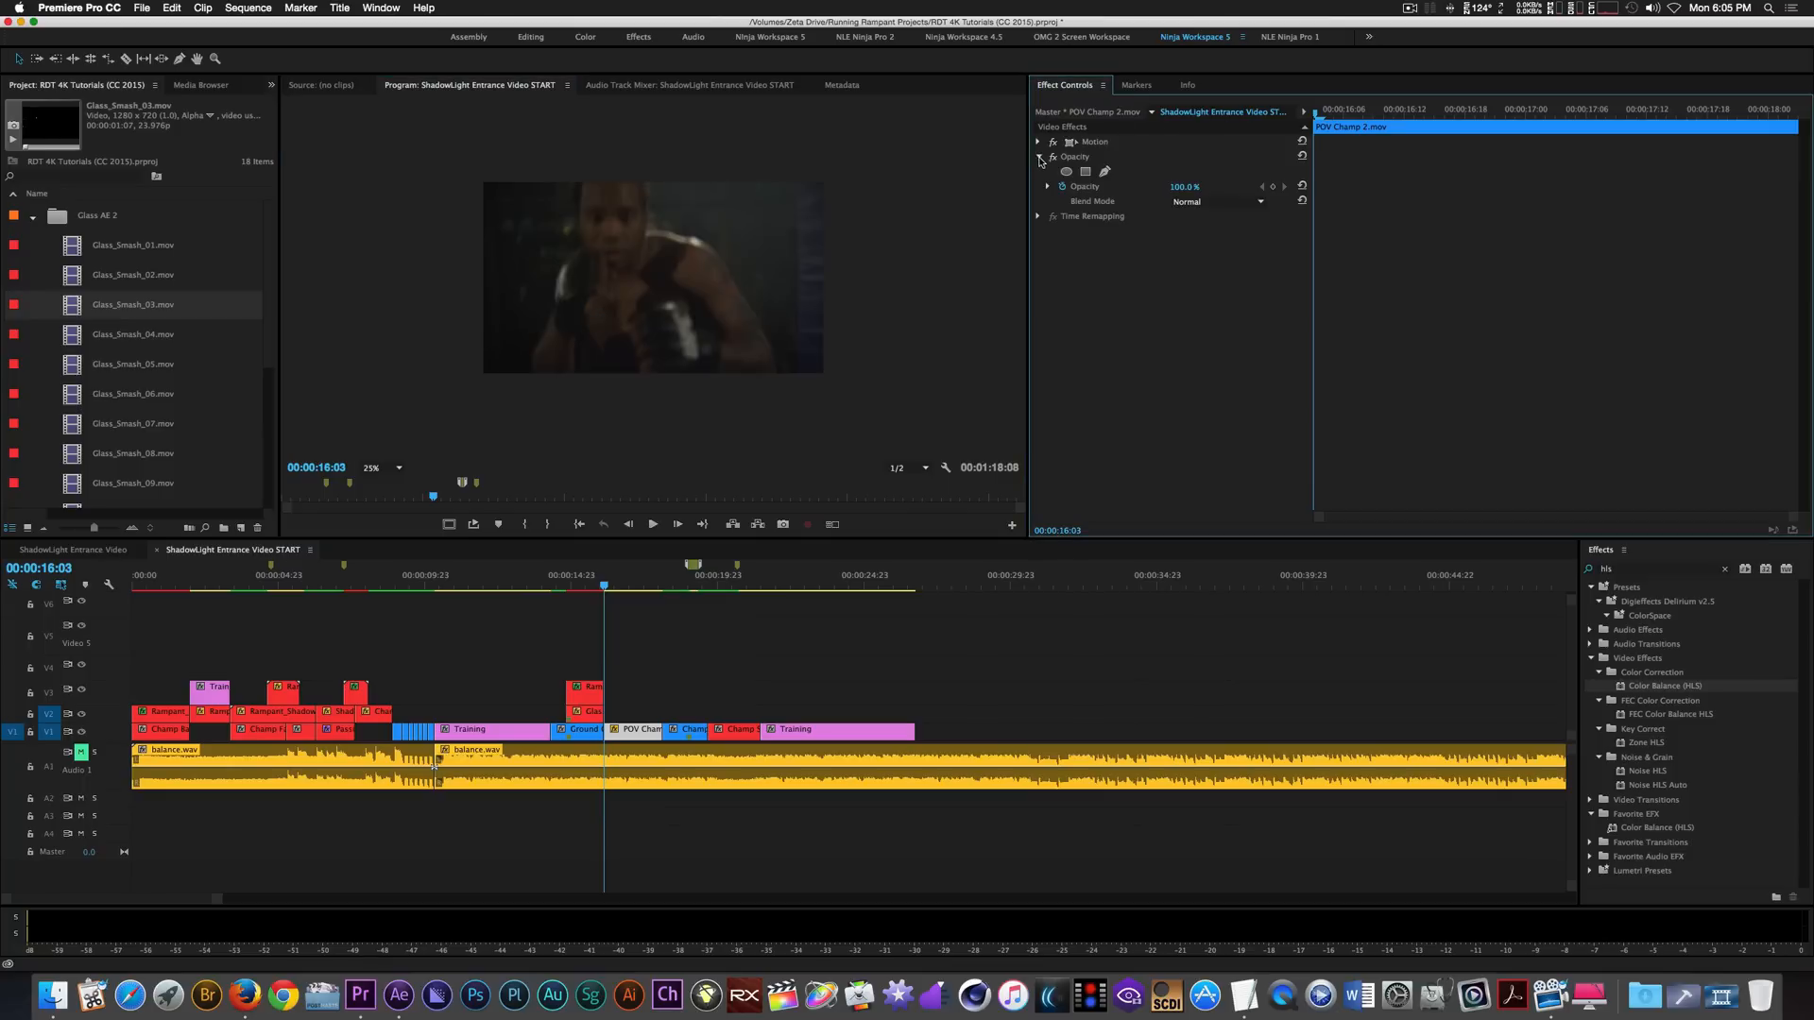
{"action": "left_click", "coordinate": [1088, 175]}
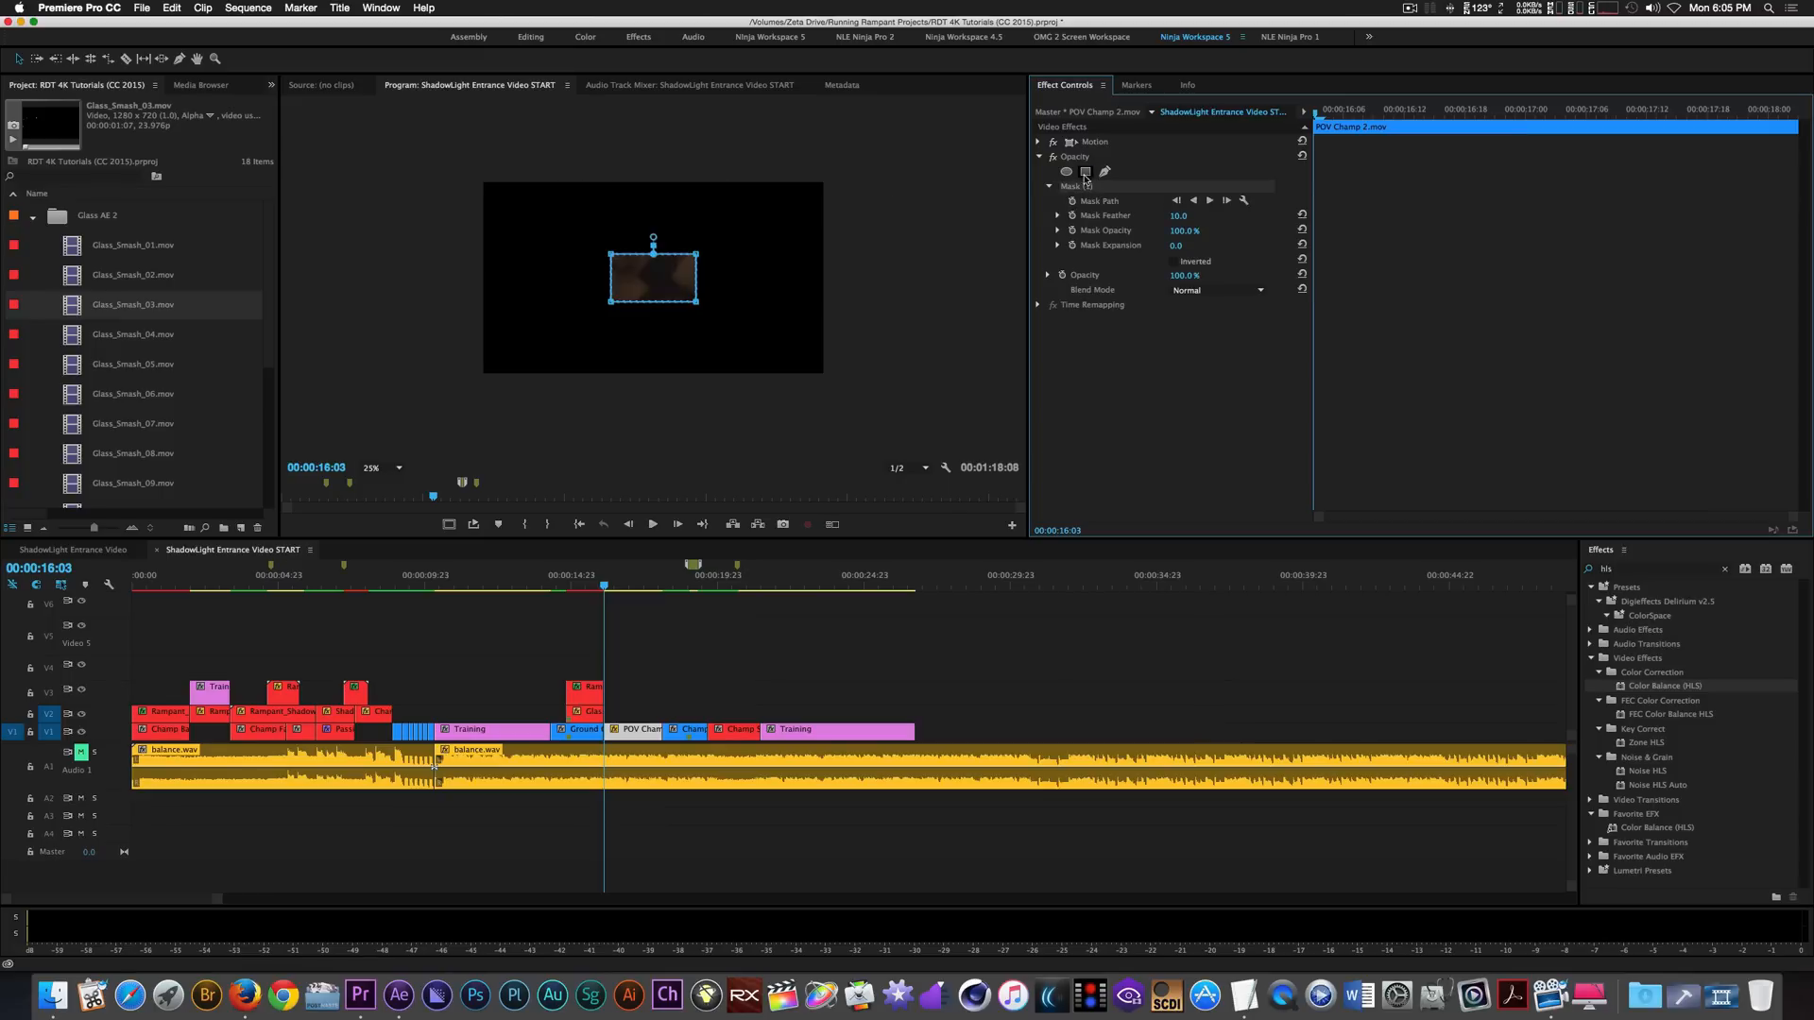
{"action": "left_click_drag", "start_coordinate": [610, 254], "coordinate": [522, 173]}
{"action": "left_click_drag", "start_coordinate": [611, 302], "coordinate": [555, 407]}
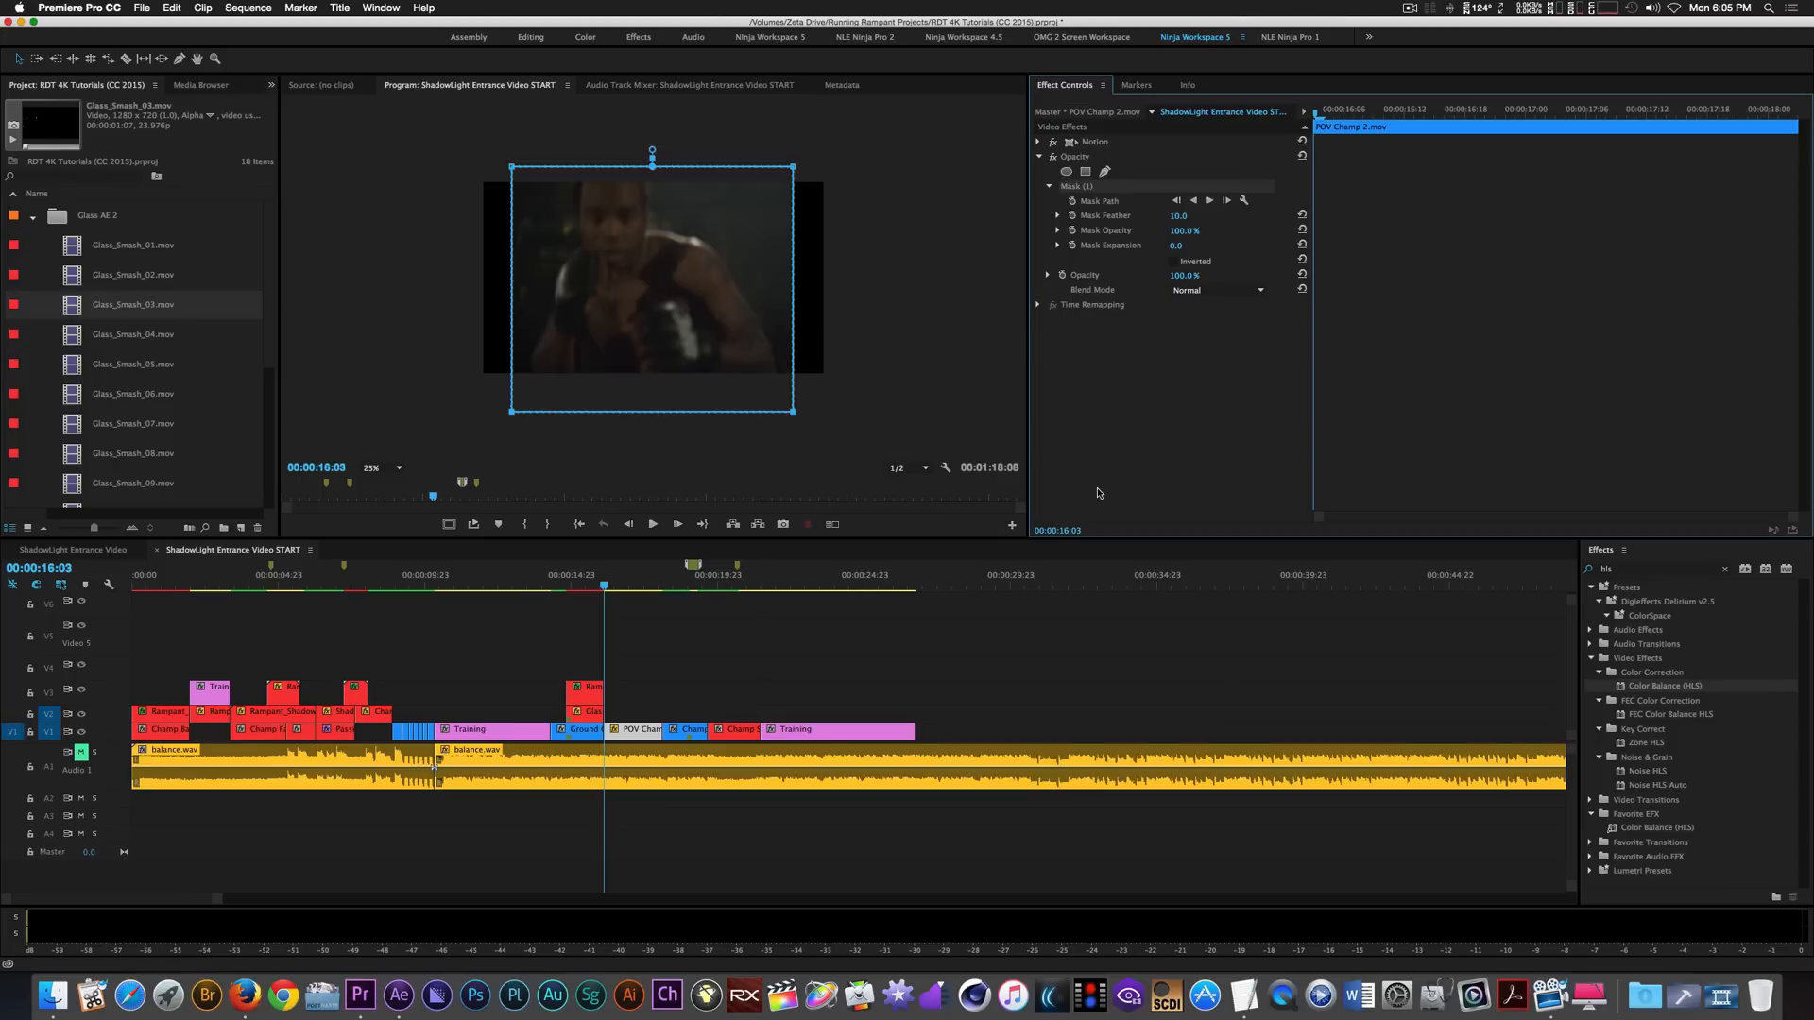
Set the POV Champ 2.mov mask's Mask Feather to 377 and its Mask Expansion to 125.
{"action": "left_click", "coordinate": [1180, 216]}
{"action": "type", "text": "377"}
{"action": "key", "text": "Return"}
{"action": "left_click", "coordinate": [1177, 246]}
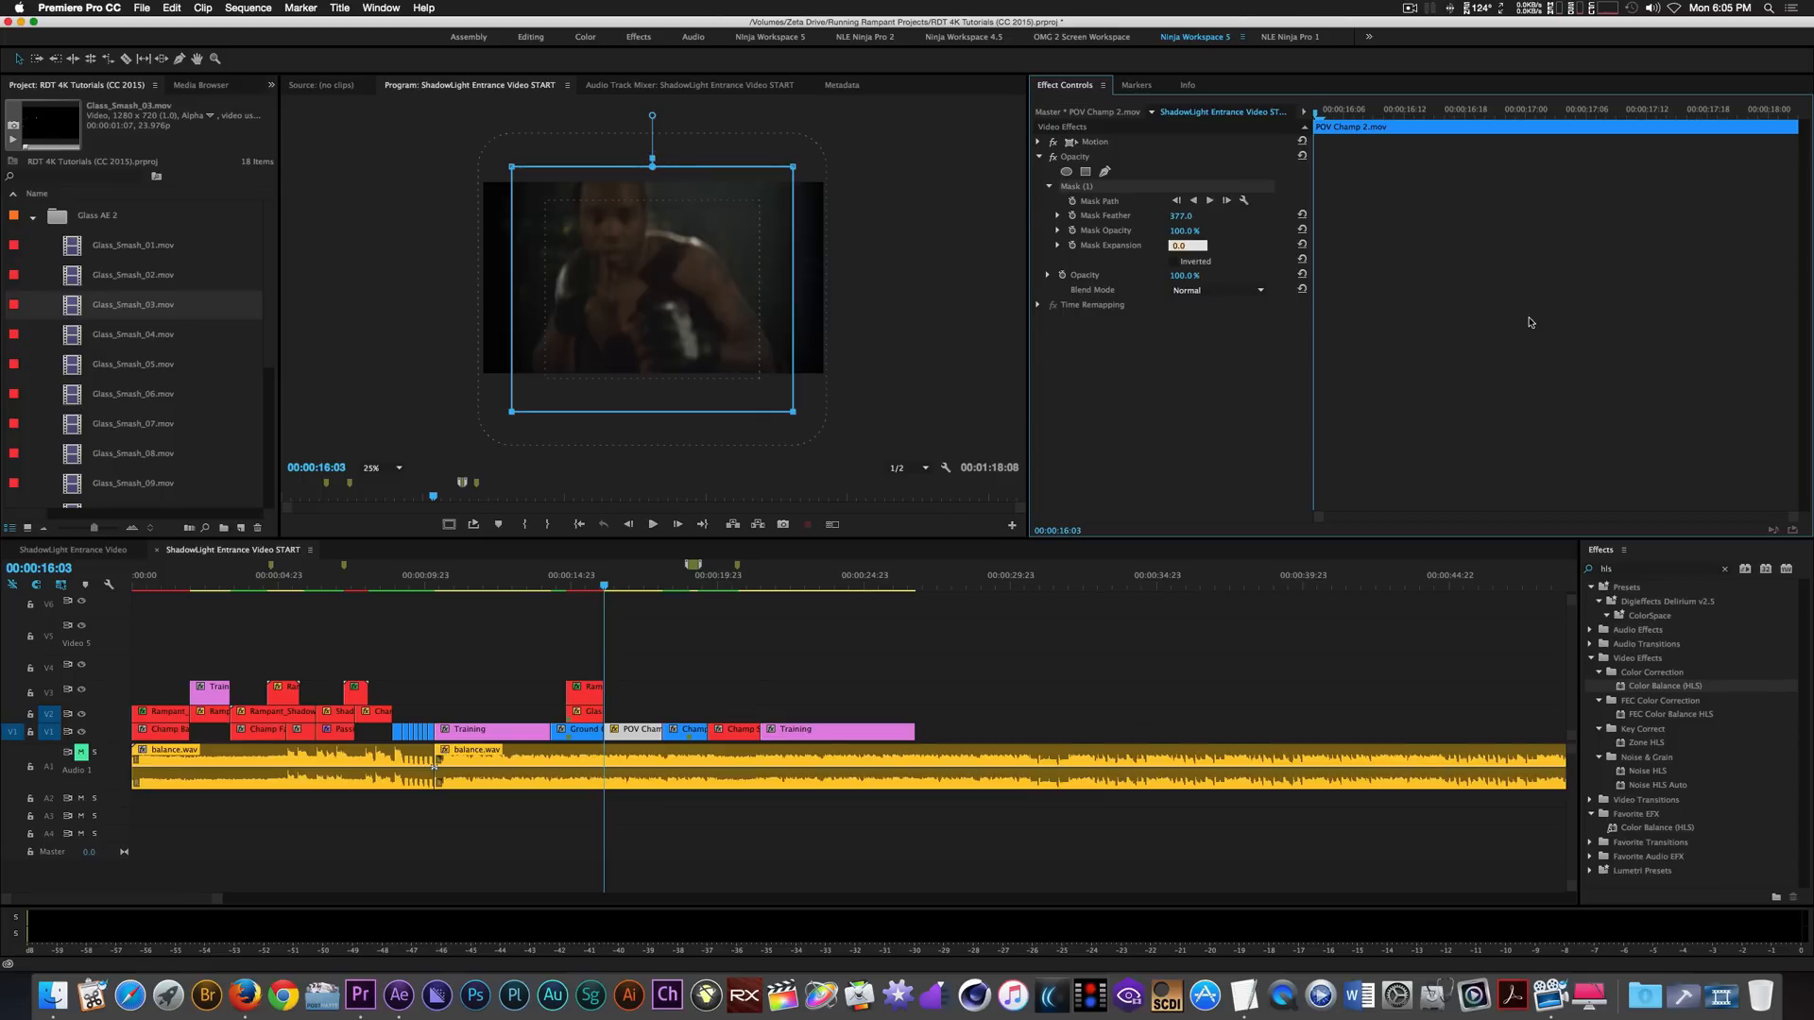
{"action": "type", "text": "125"}
{"action": "key", "text": "Return"}
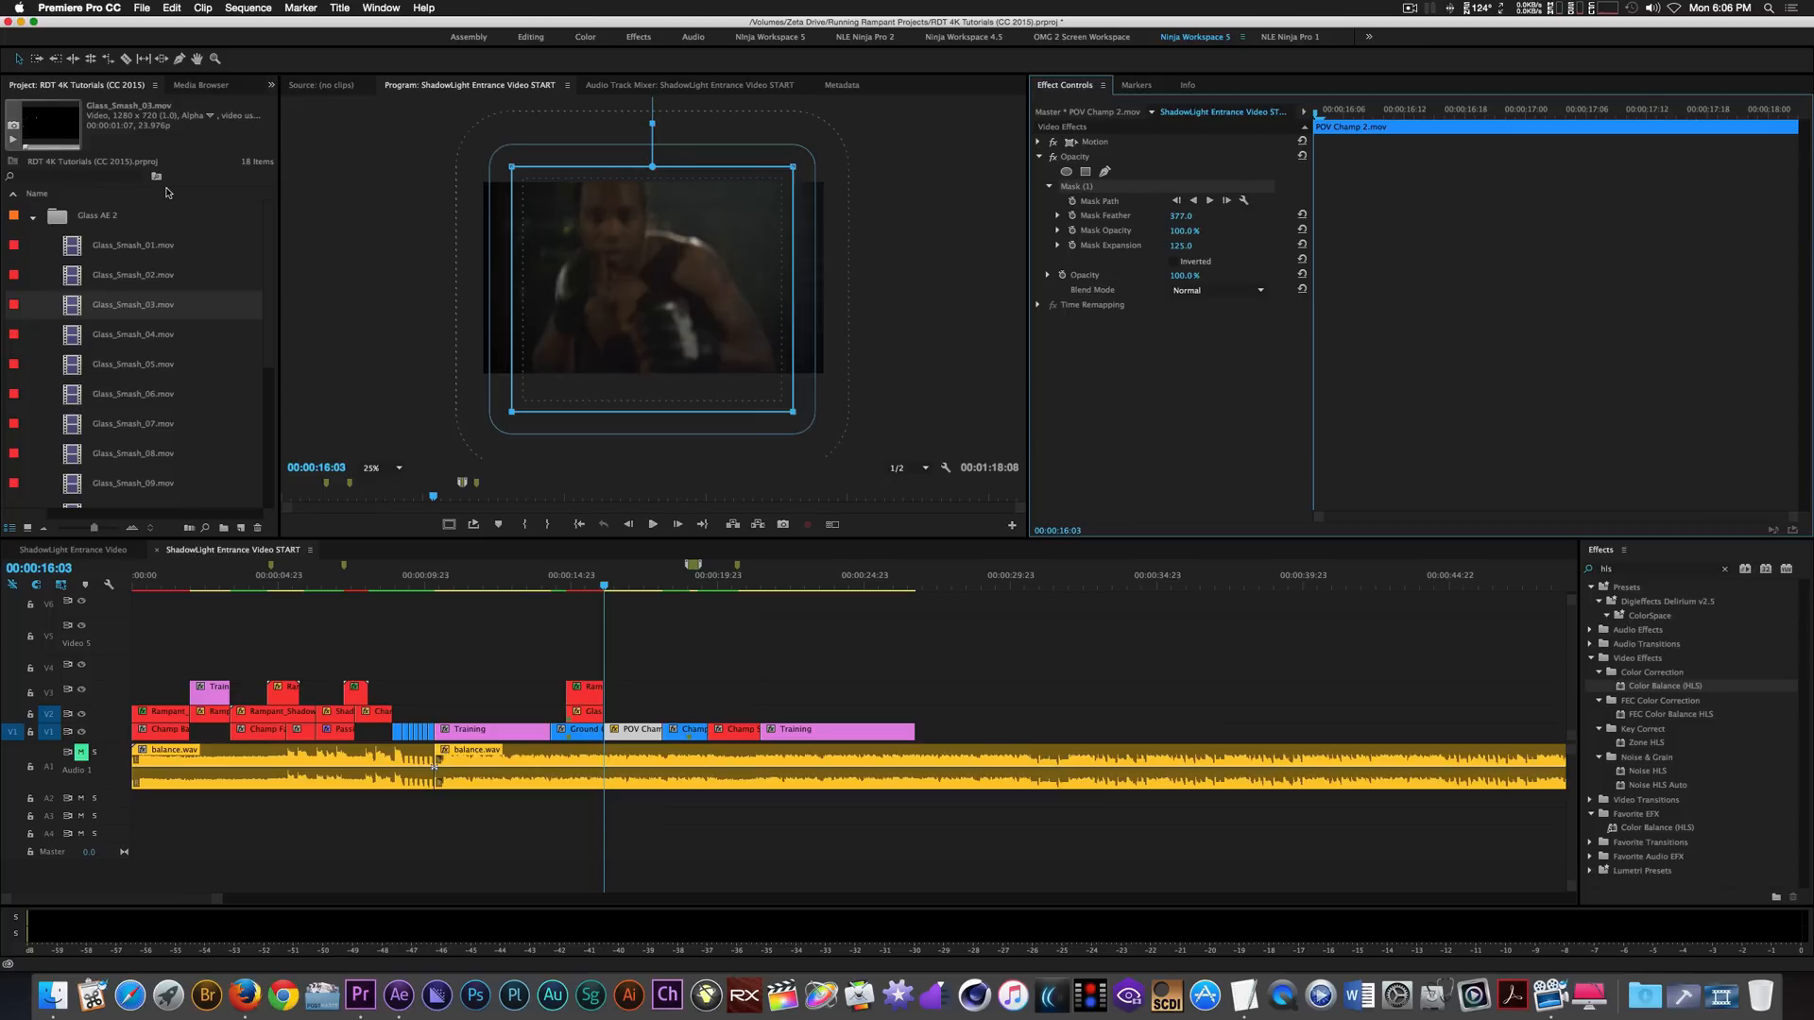
{"action": "left_click", "coordinate": [76, 90]}
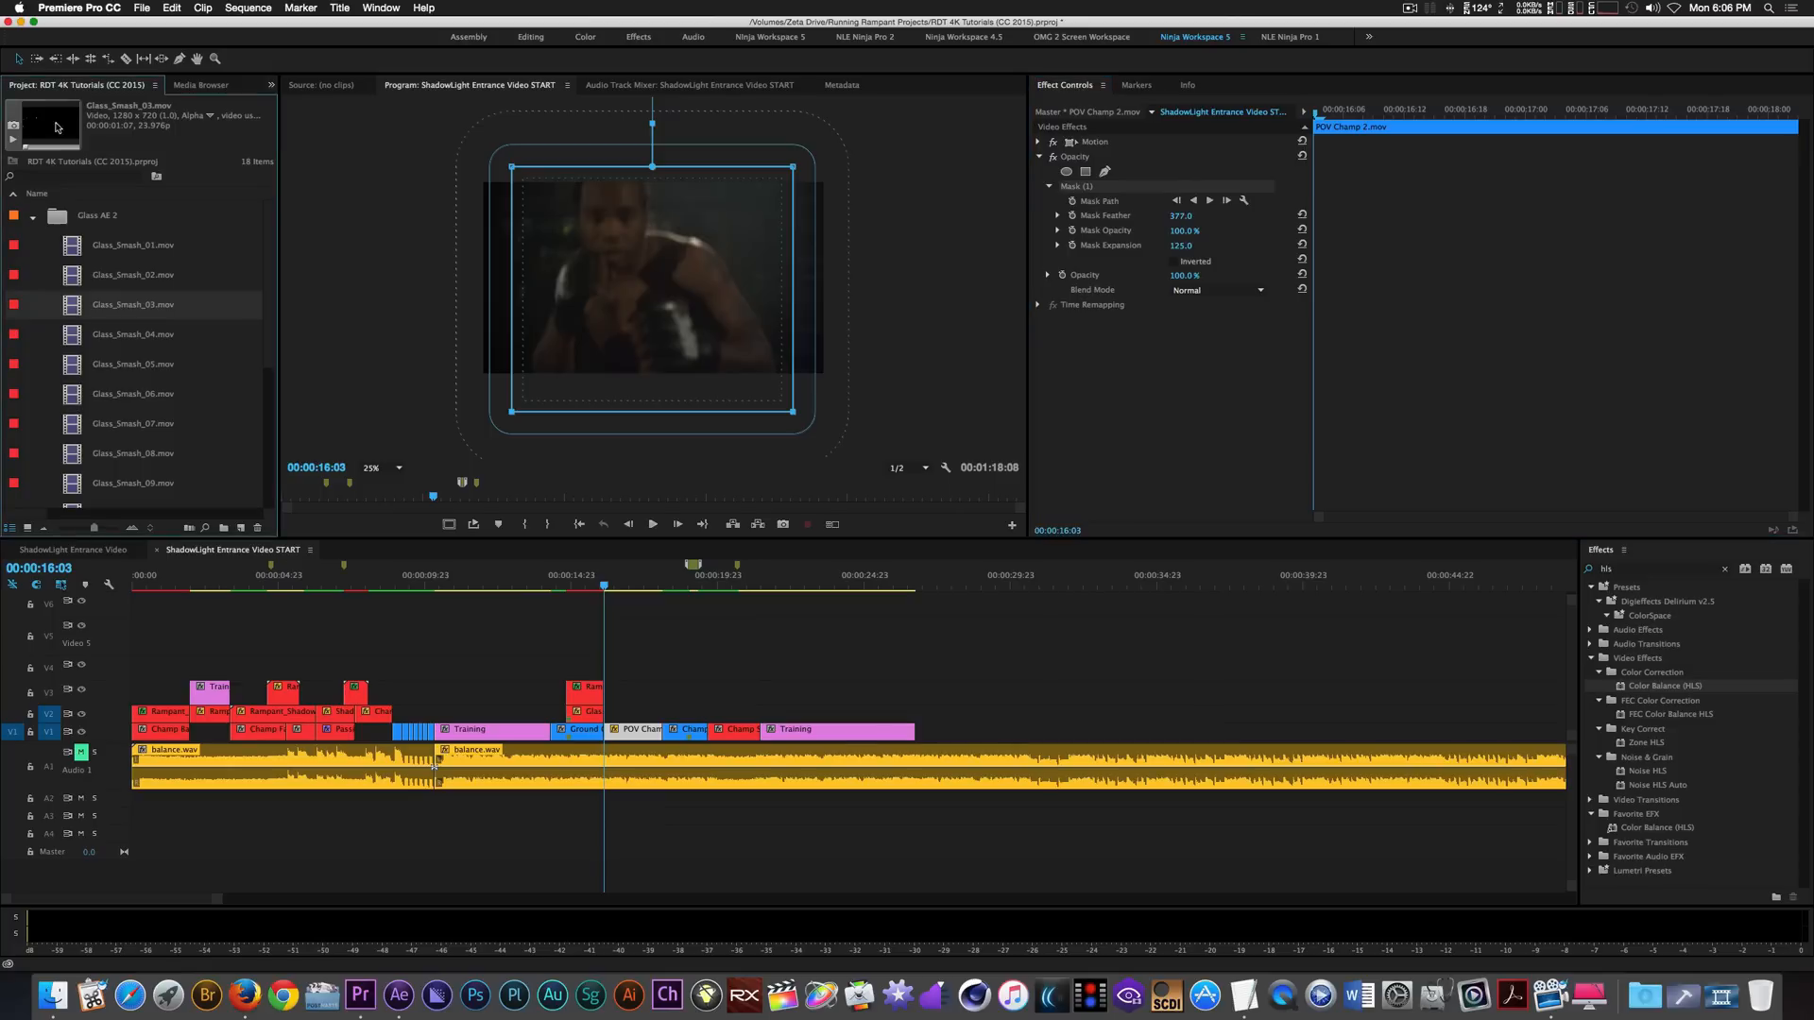
Move the POV Champ 2.mov clip up to V3 and place Rampant_ShadowLight_002.mov from the 4K Shadowlight bin beneath it on V2.
{"action": "left_click", "coordinate": [33, 217]}
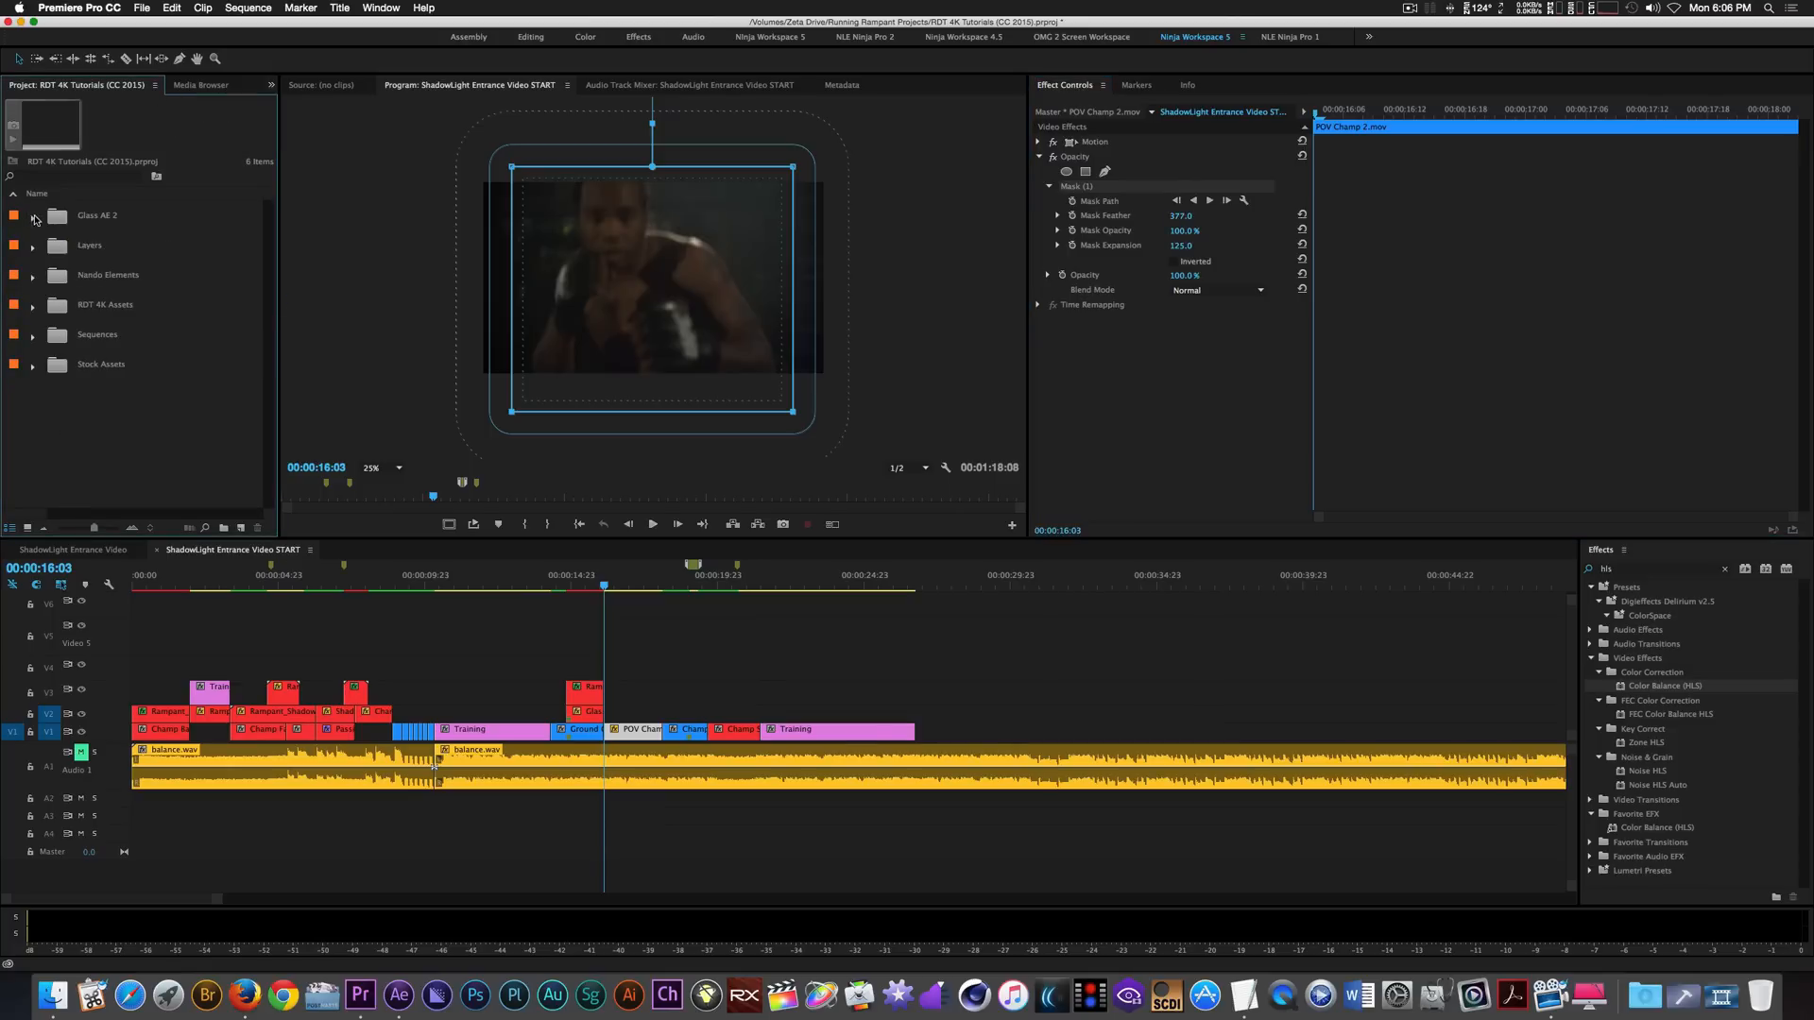
{"action": "left_click", "coordinate": [33, 307]}
{"action": "double_click", "coordinate": [82, 435]}
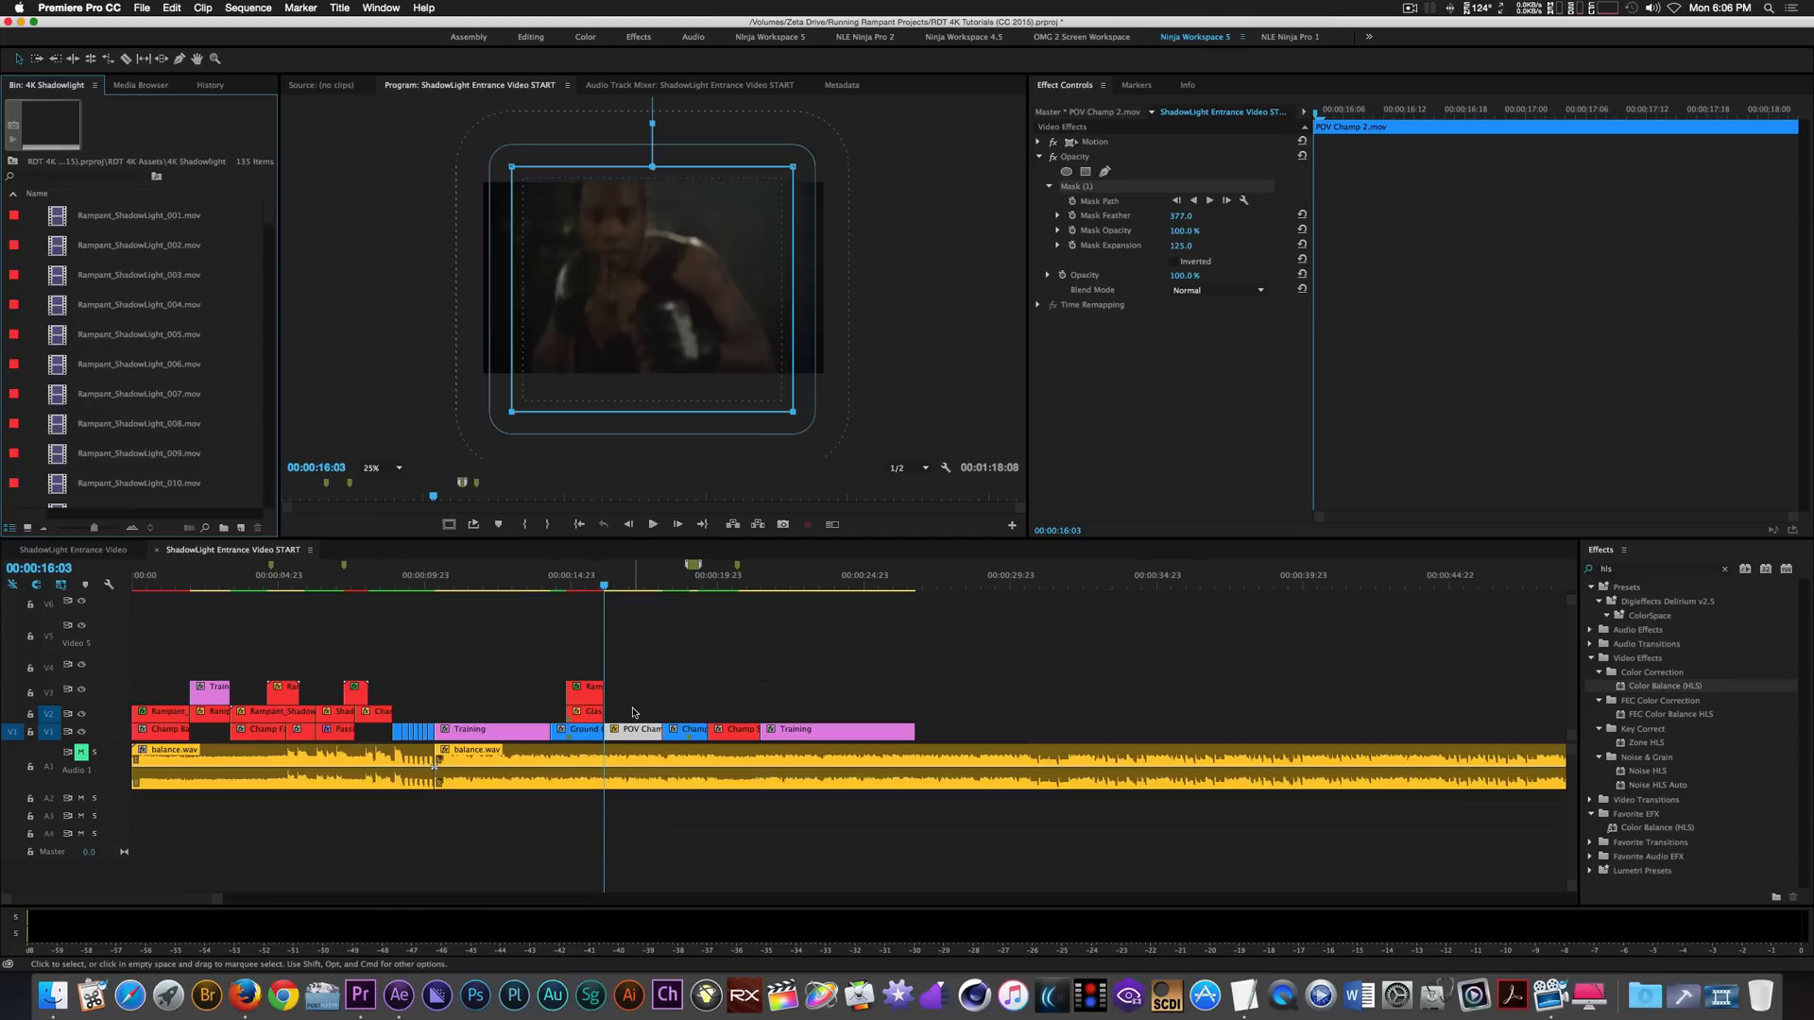
{"action": "left_click_drag", "start_coordinate": [634, 737], "coordinate": [630, 699]}
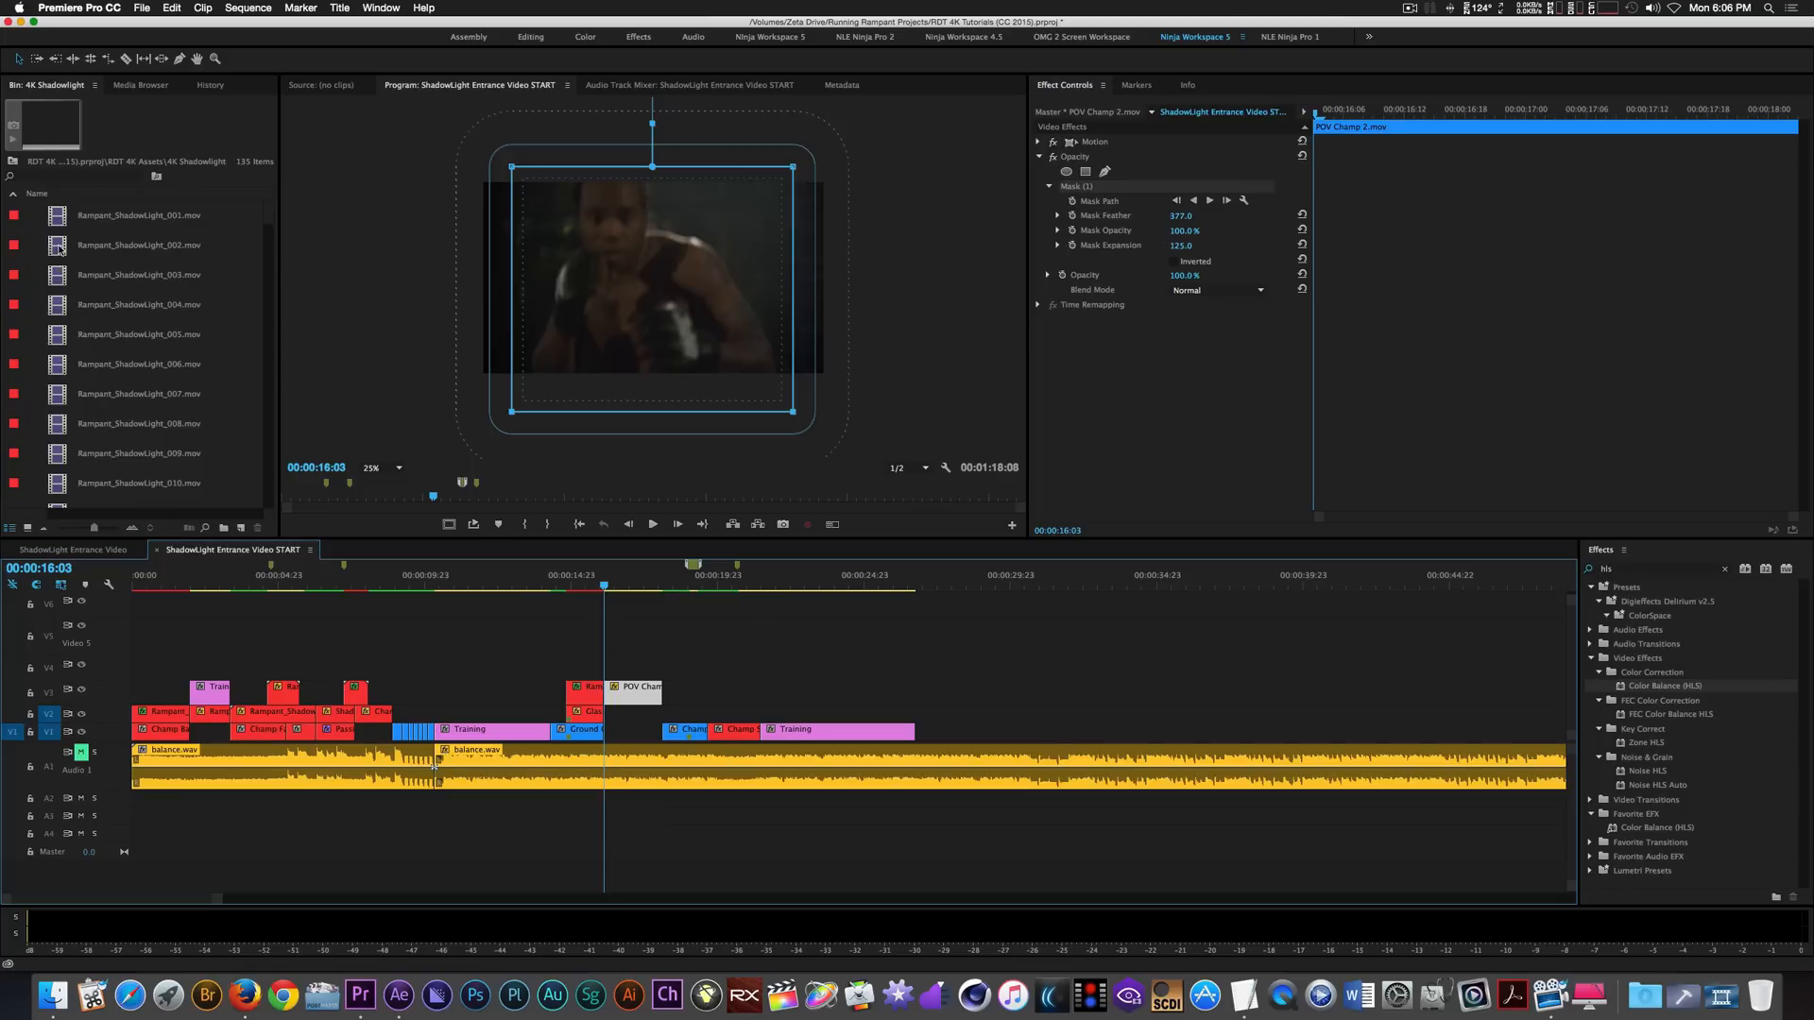
{"action": "left_click_drag", "start_coordinate": [59, 247], "coordinate": [630, 721]}
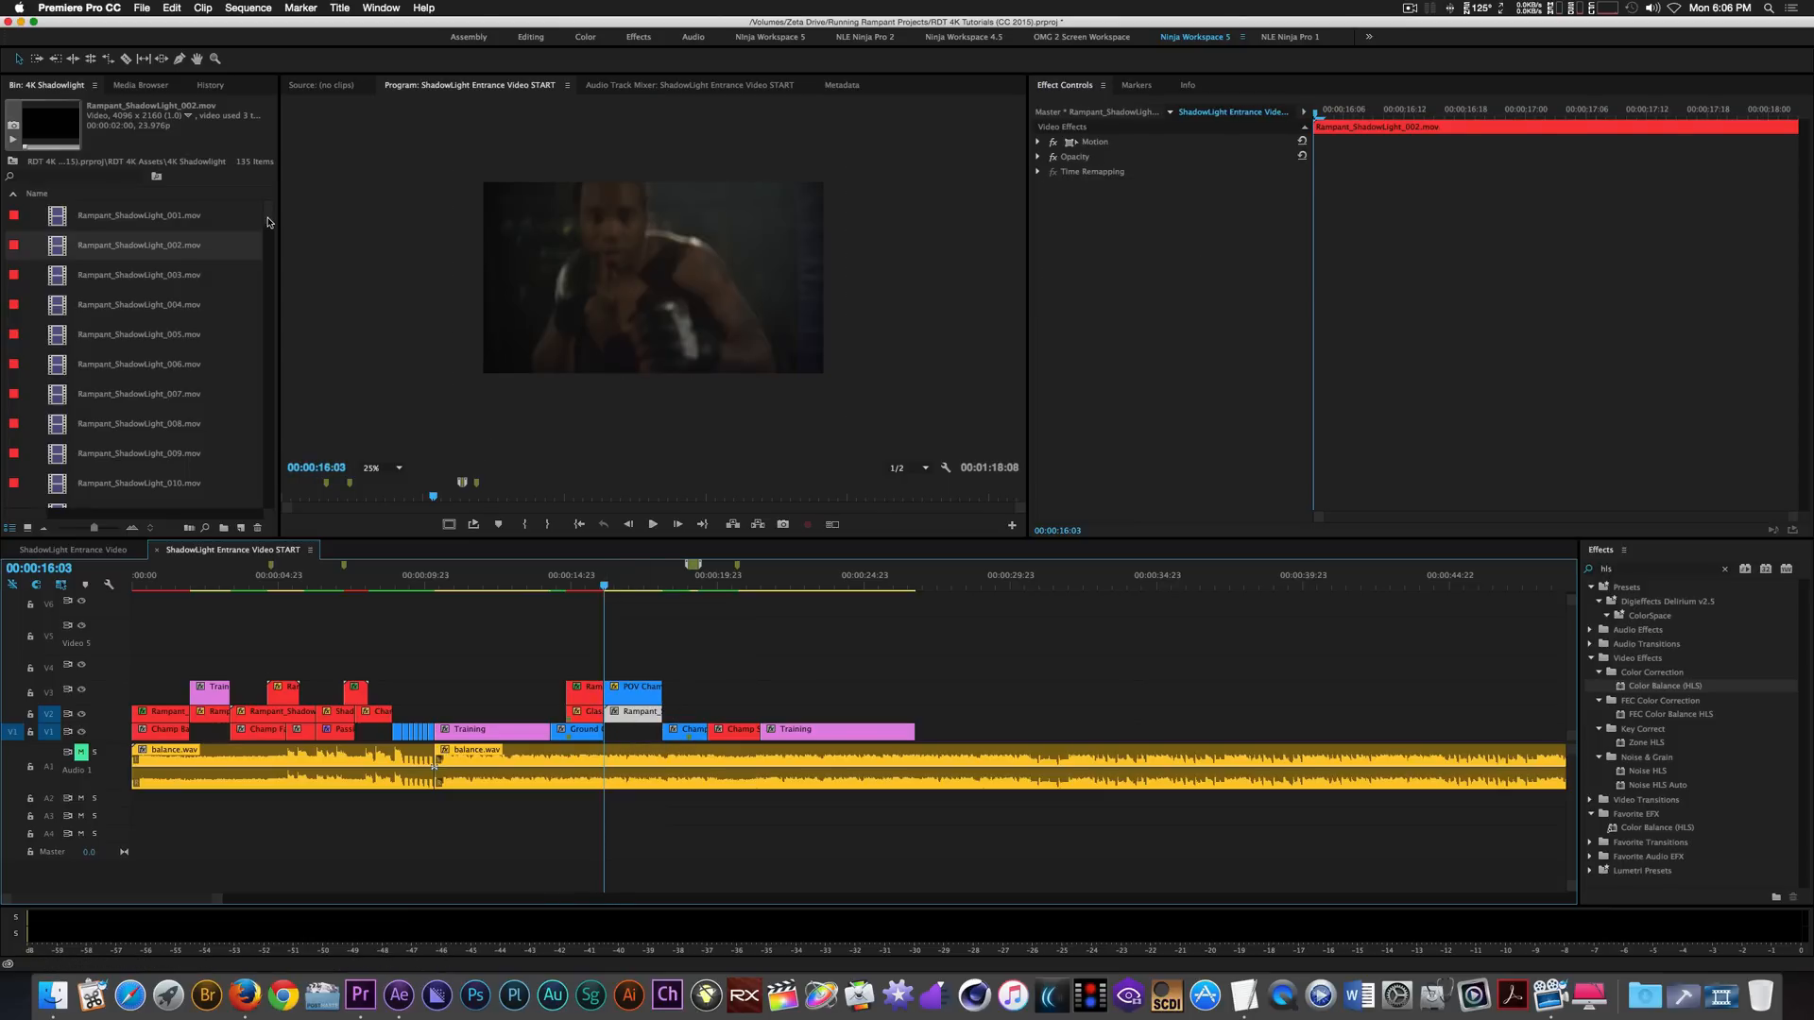
Place Rampant_ShadowLight_118.mov on V1 beneath the POV Champ 2.mov stack and save the project.
{"action": "left_click_drag", "start_coordinate": [269, 223], "coordinate": [255, 472]}
{"action": "left_click", "coordinate": [89, 428]}
{"action": "scroll", "coordinate": [622, 634], "scroll_direction": "up", "scroll_amount": 1}
{"action": "scroll", "coordinate": [622, 633], "scroll_direction": "down", "scroll_amount": 1}
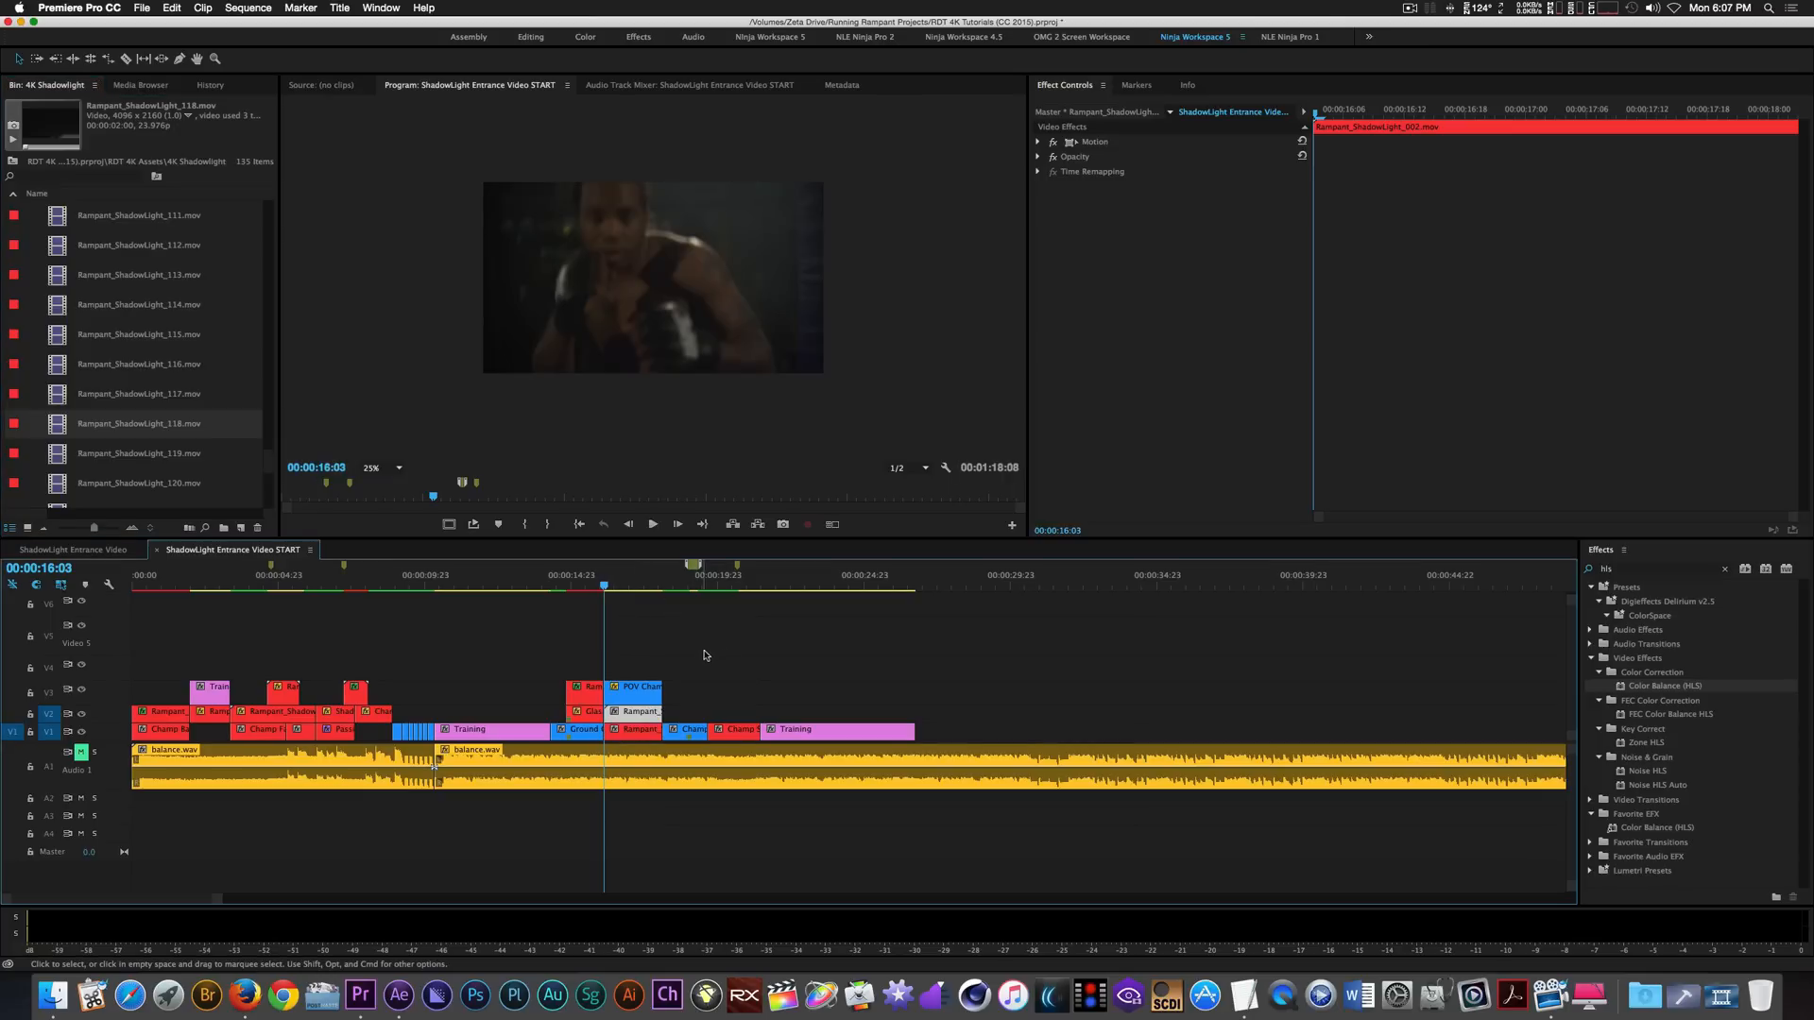
{"action": "key", "text": "super+s"}
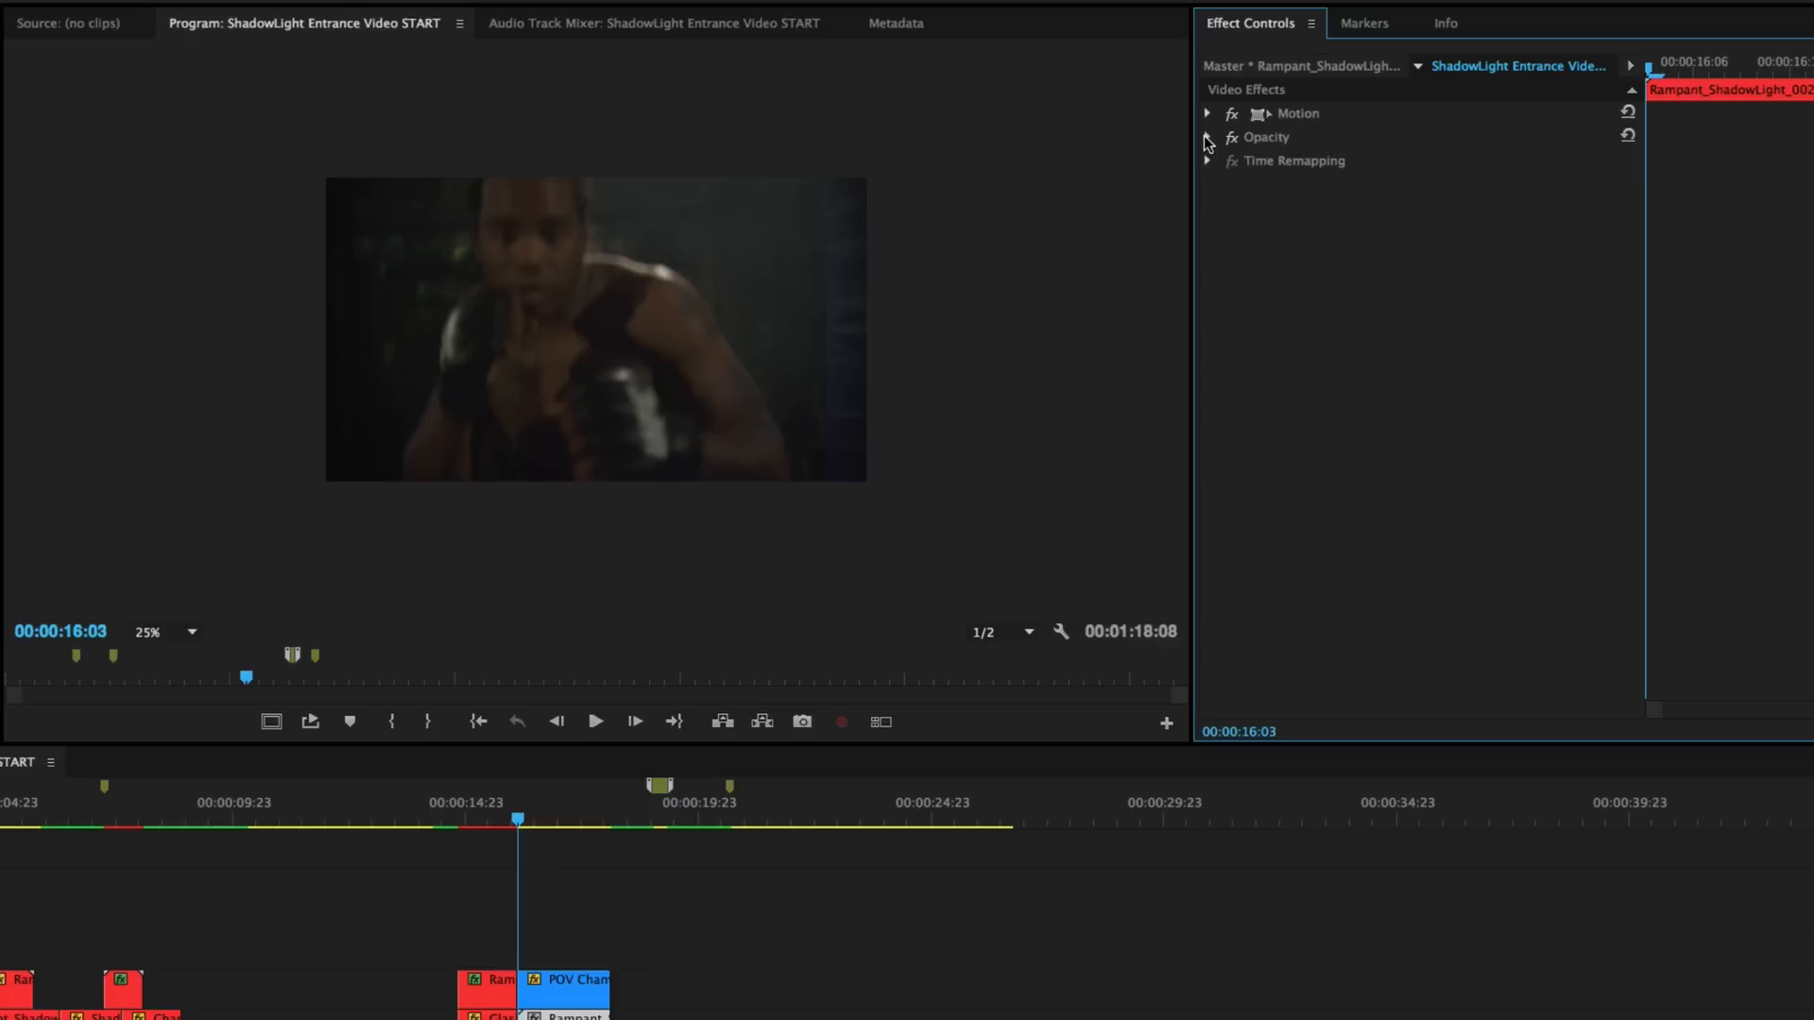
Set the Rampant_ShadowLight_002.mov clip's Opacity to 65% and its Blend Mode to Linear Dodge (Add).
{"action": "left_click", "coordinate": [1037, 157]}
{"action": "left_click", "coordinate": [1245, 185]}
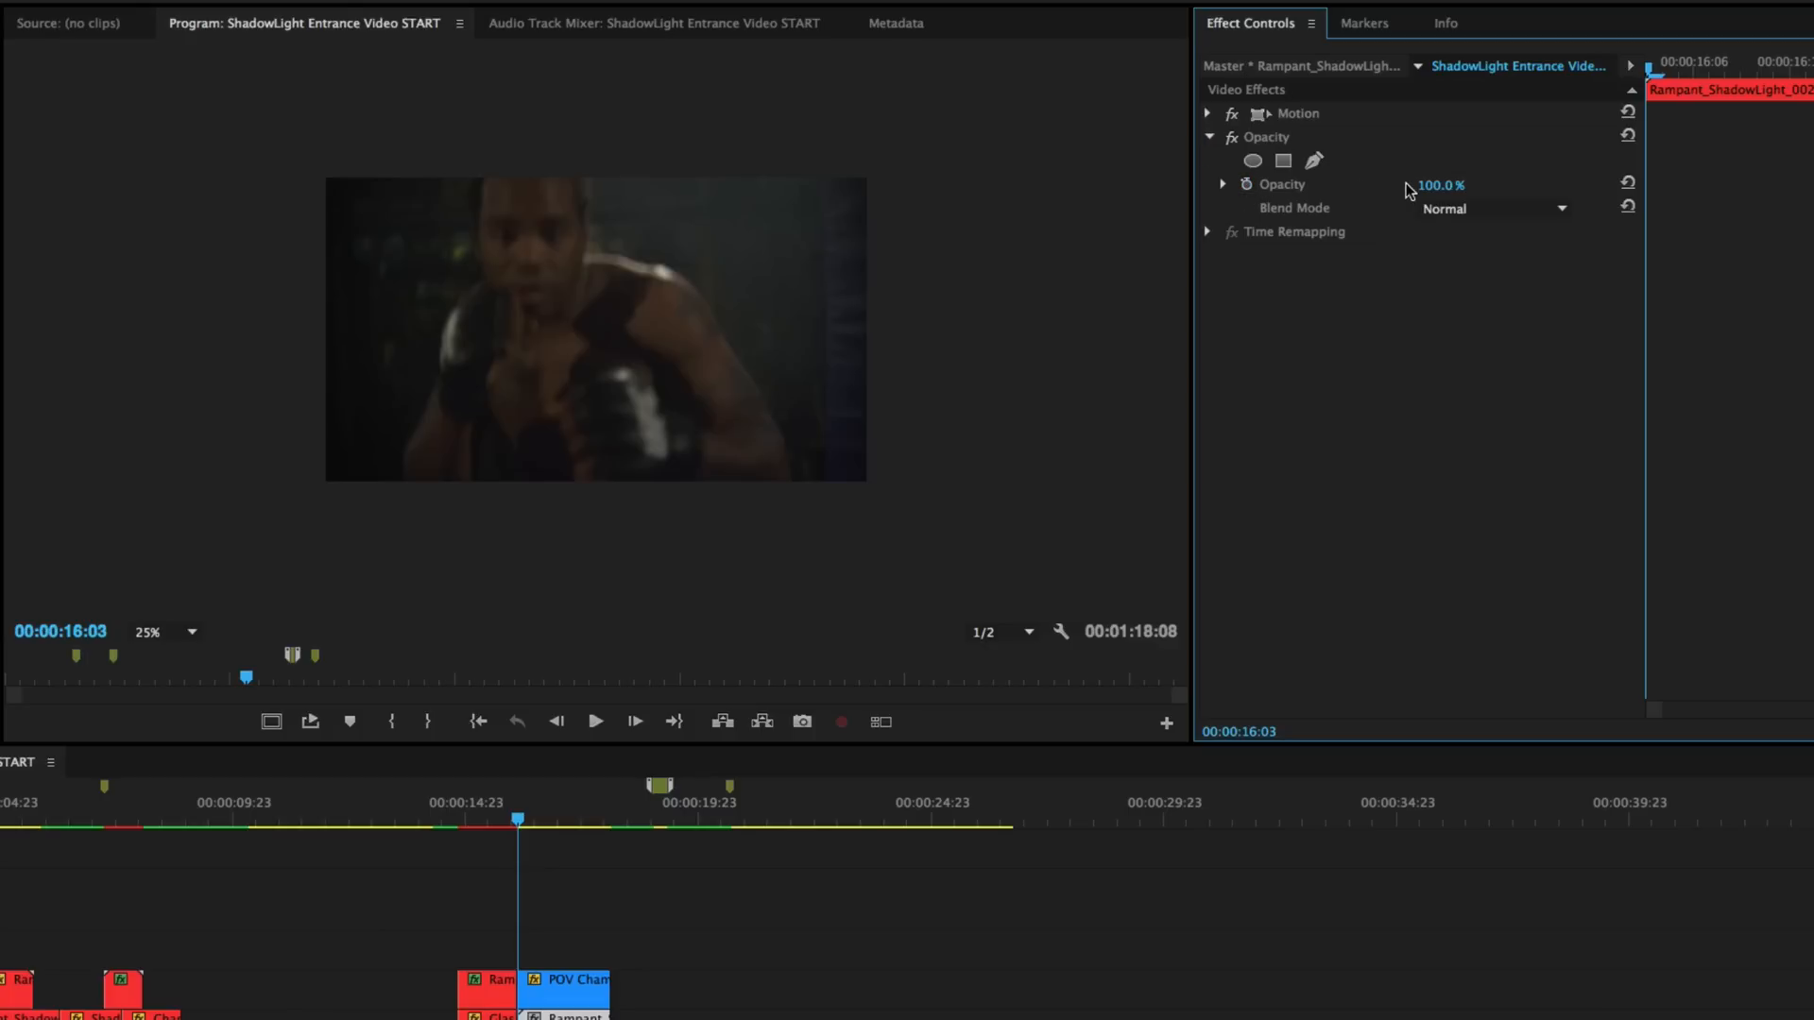
{"action": "left_click", "coordinate": [1446, 186]}
{"action": "type", "text": "65"}
{"action": "key", "text": "Return"}
{"action": "left_click", "coordinate": [1507, 209]}
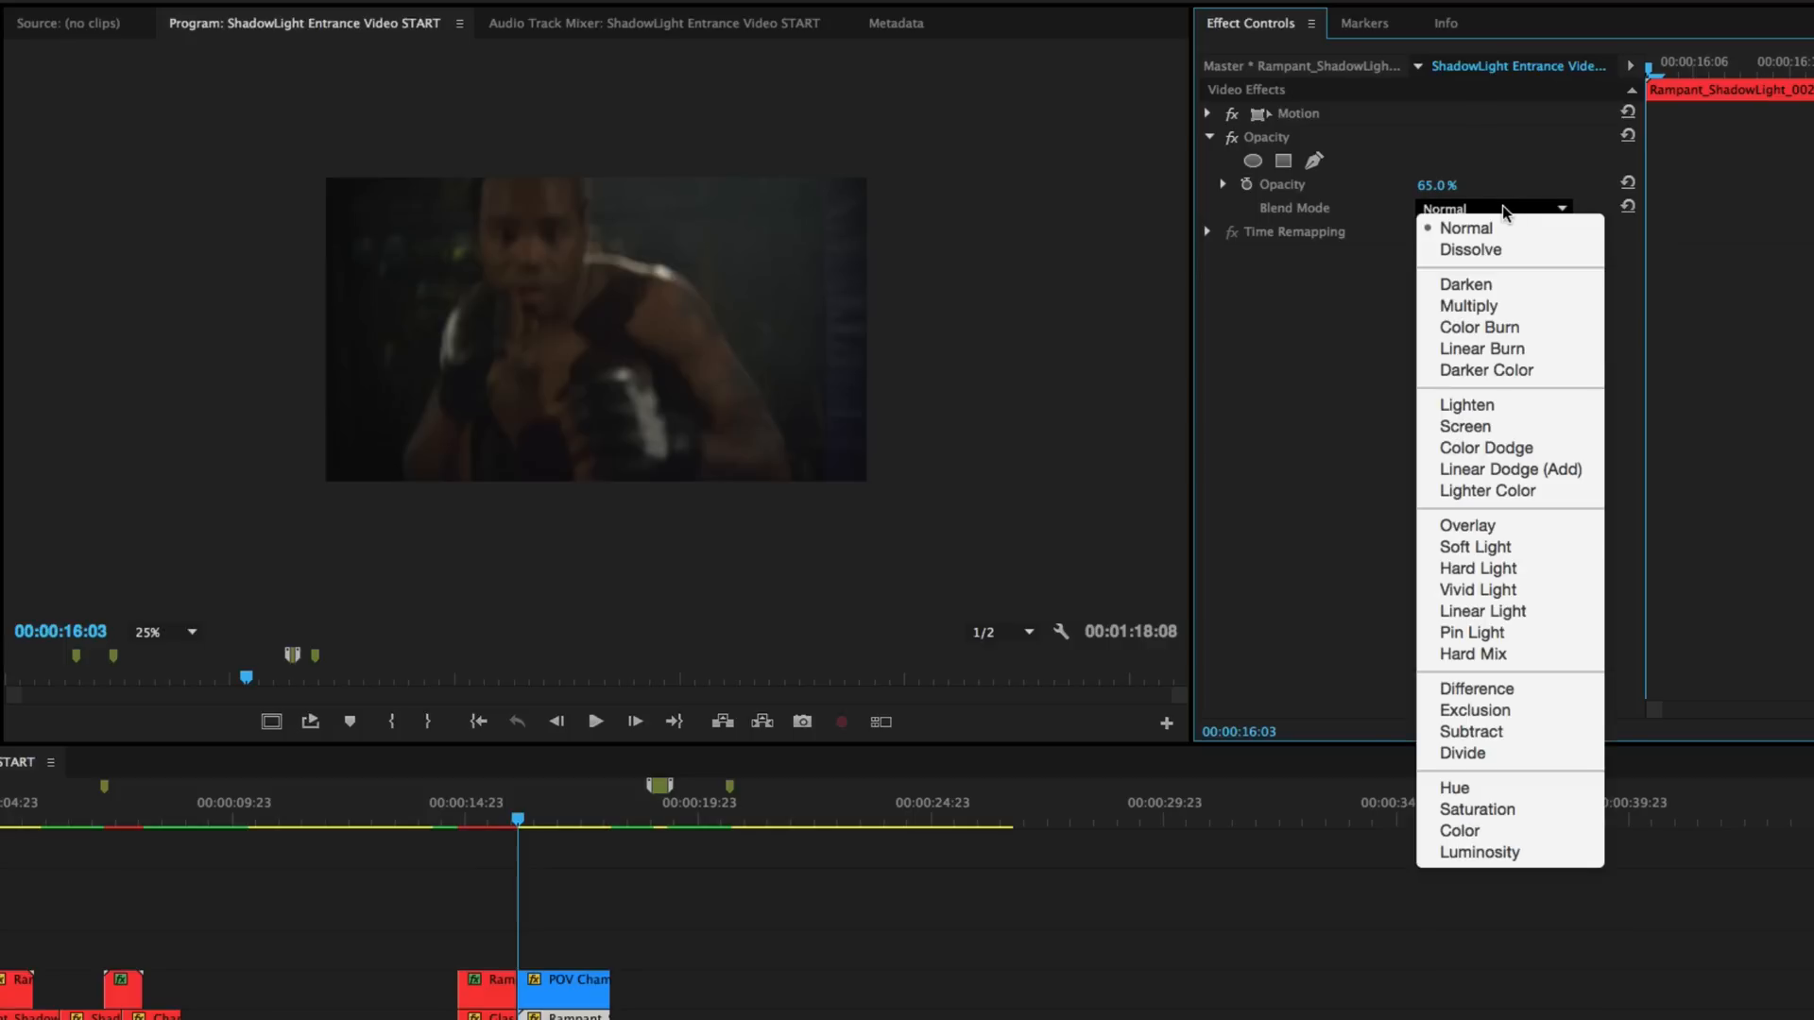
{"action": "left_click", "coordinate": [1536, 468]}
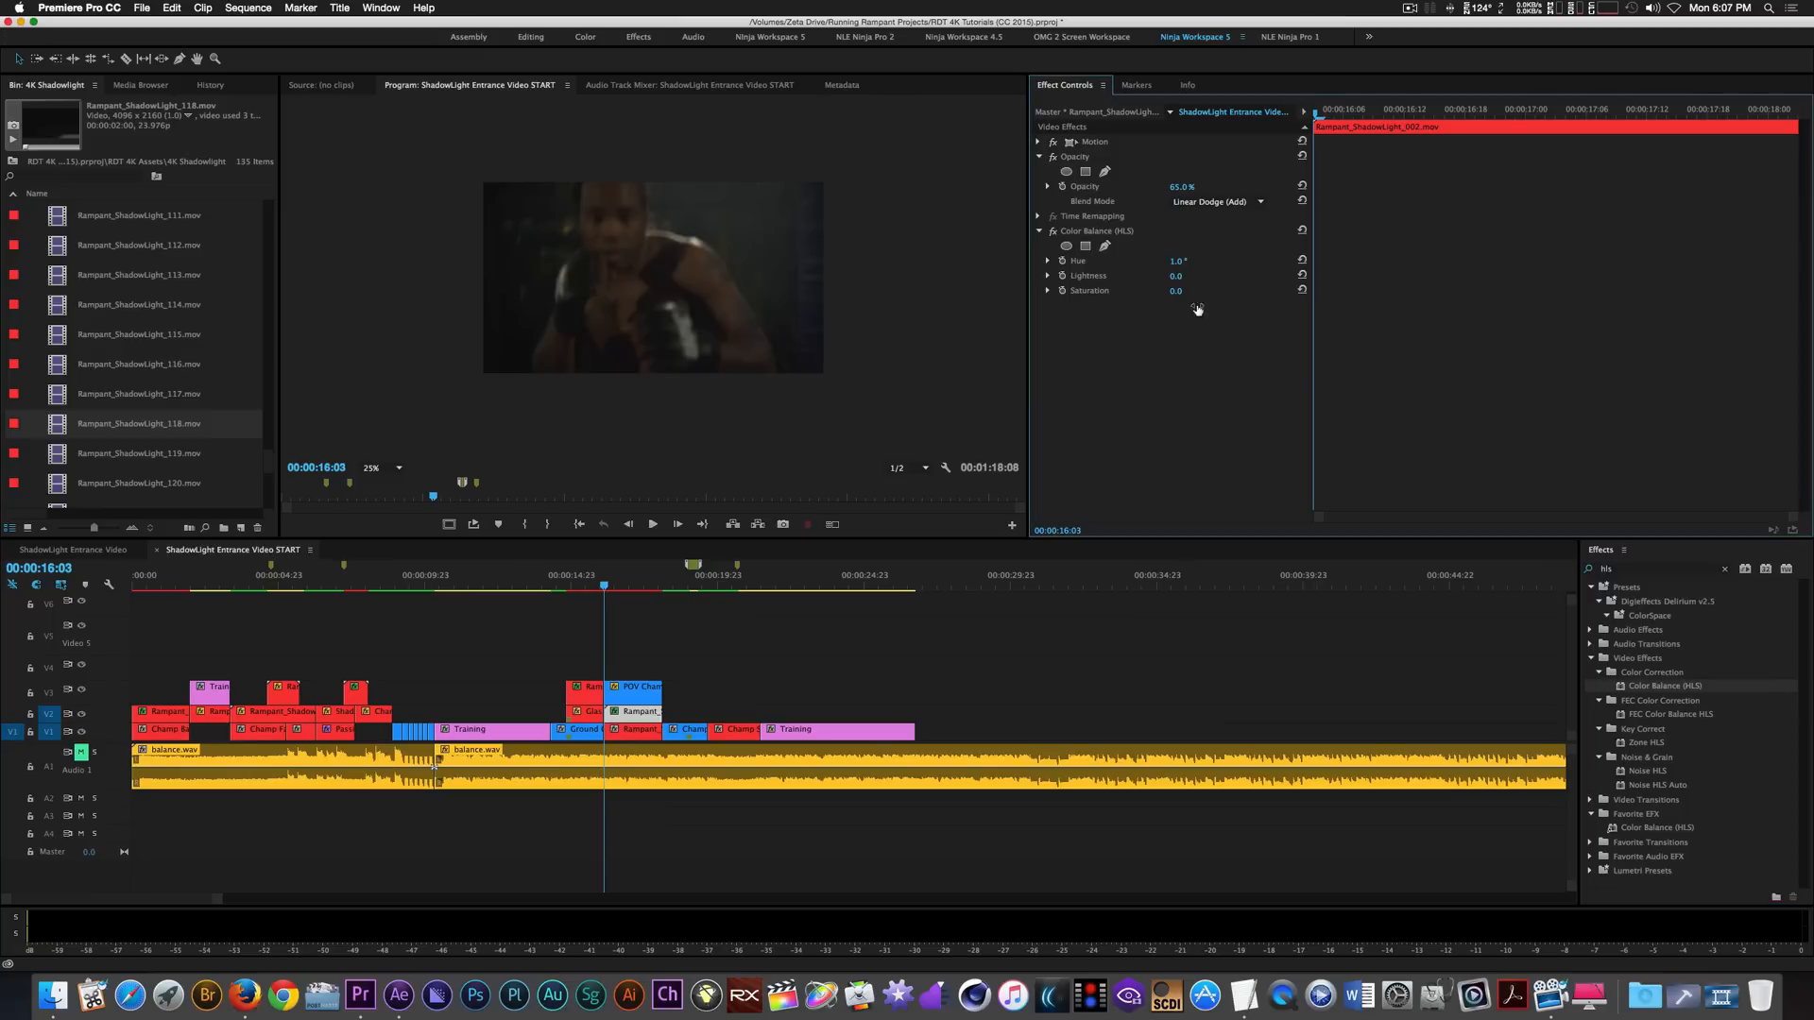
Add Color Balance (HLS) to the Rampant_ShadowLight_002.mov clip and set its Hue to 106.
{"action": "left_click", "coordinate": [1174, 261]}
{"action": "type", "text": "106"}
{"action": "key", "text": "Return"}
Set the Scale of the Rampant_ShadowLight_118.mov clip on V1 to 58.
{"action": "left_click", "coordinate": [637, 734]}
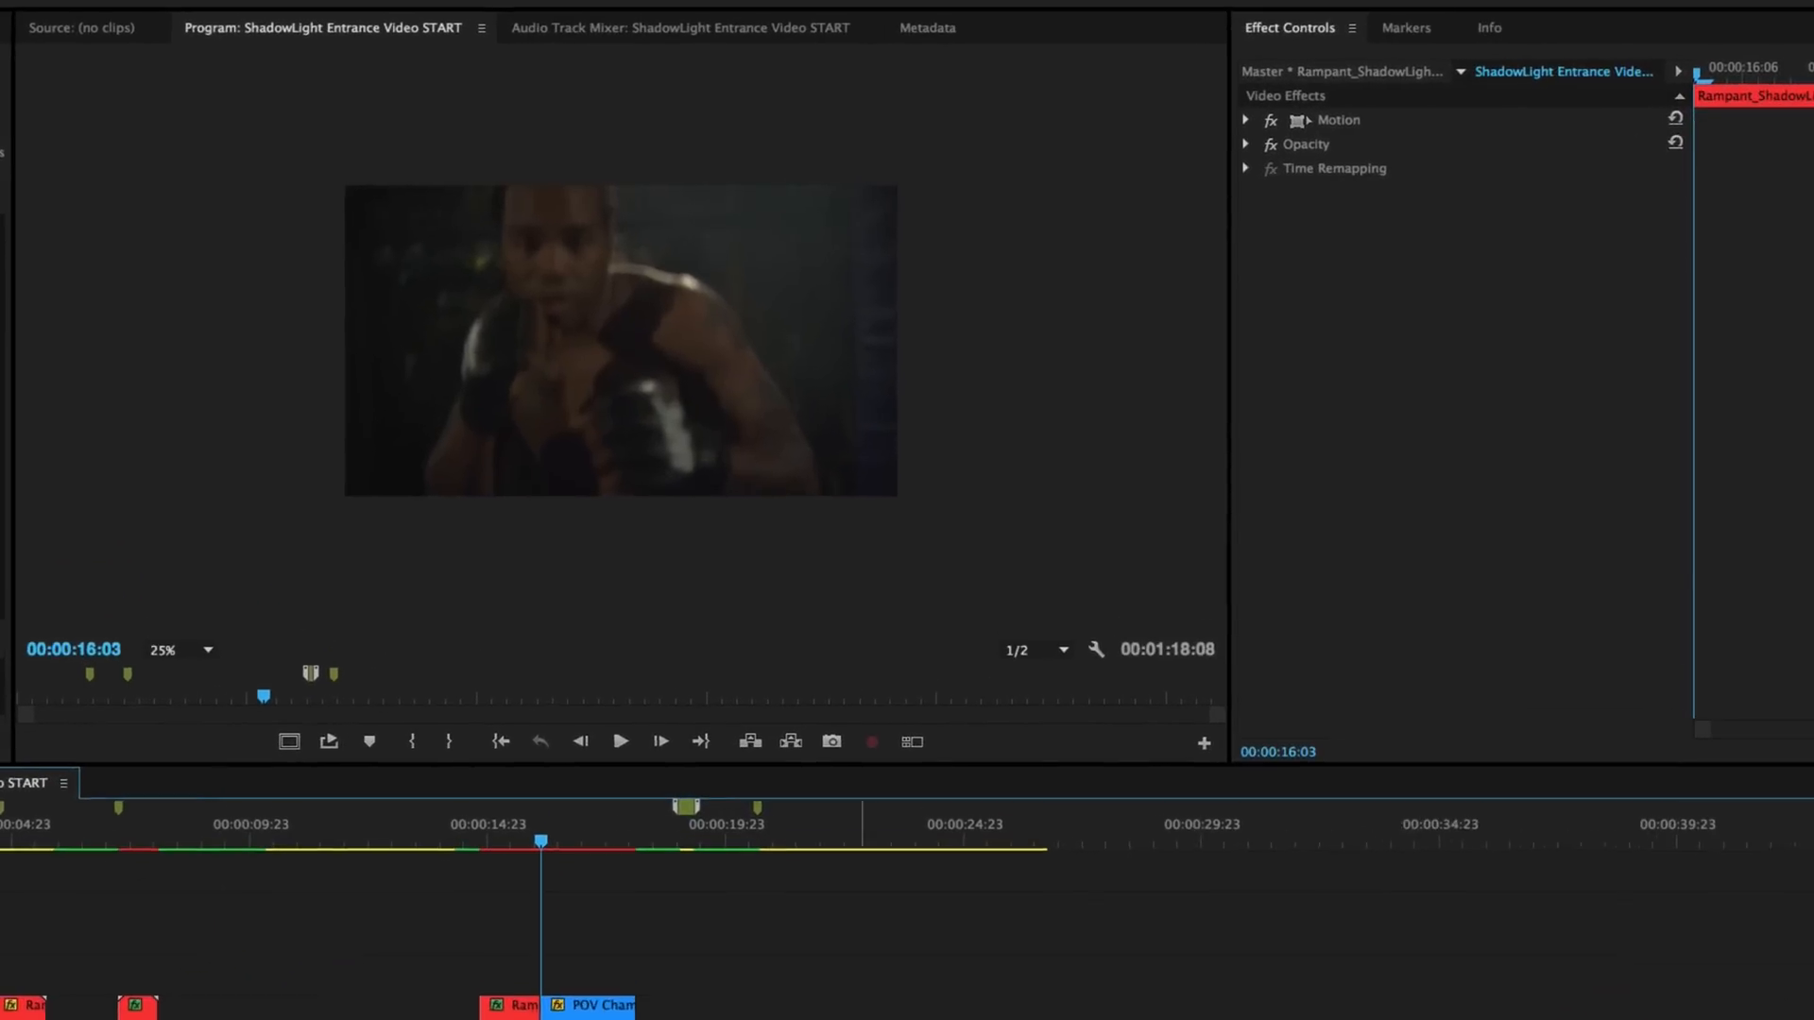
{"action": "left_click", "coordinate": [1252, 120]}
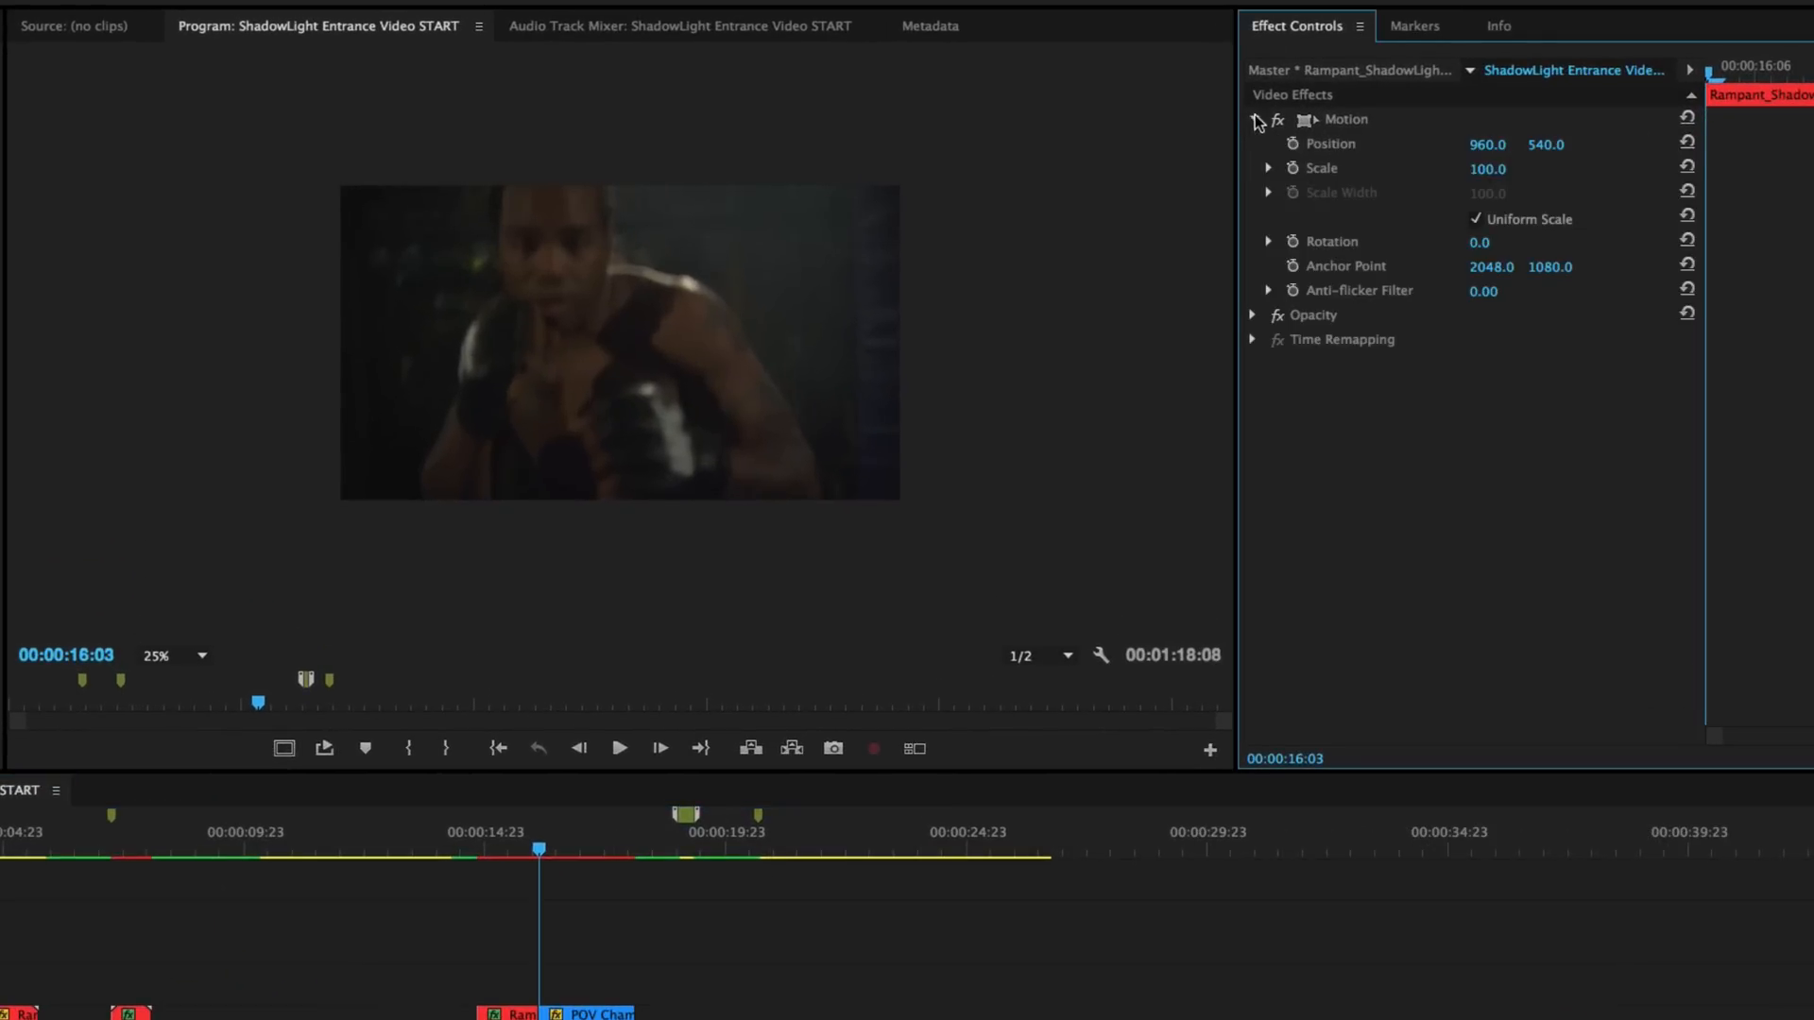
{"action": "left_click", "coordinate": [1478, 170]}
{"action": "type", "text": "58"}
{"action": "key", "text": "Return"}
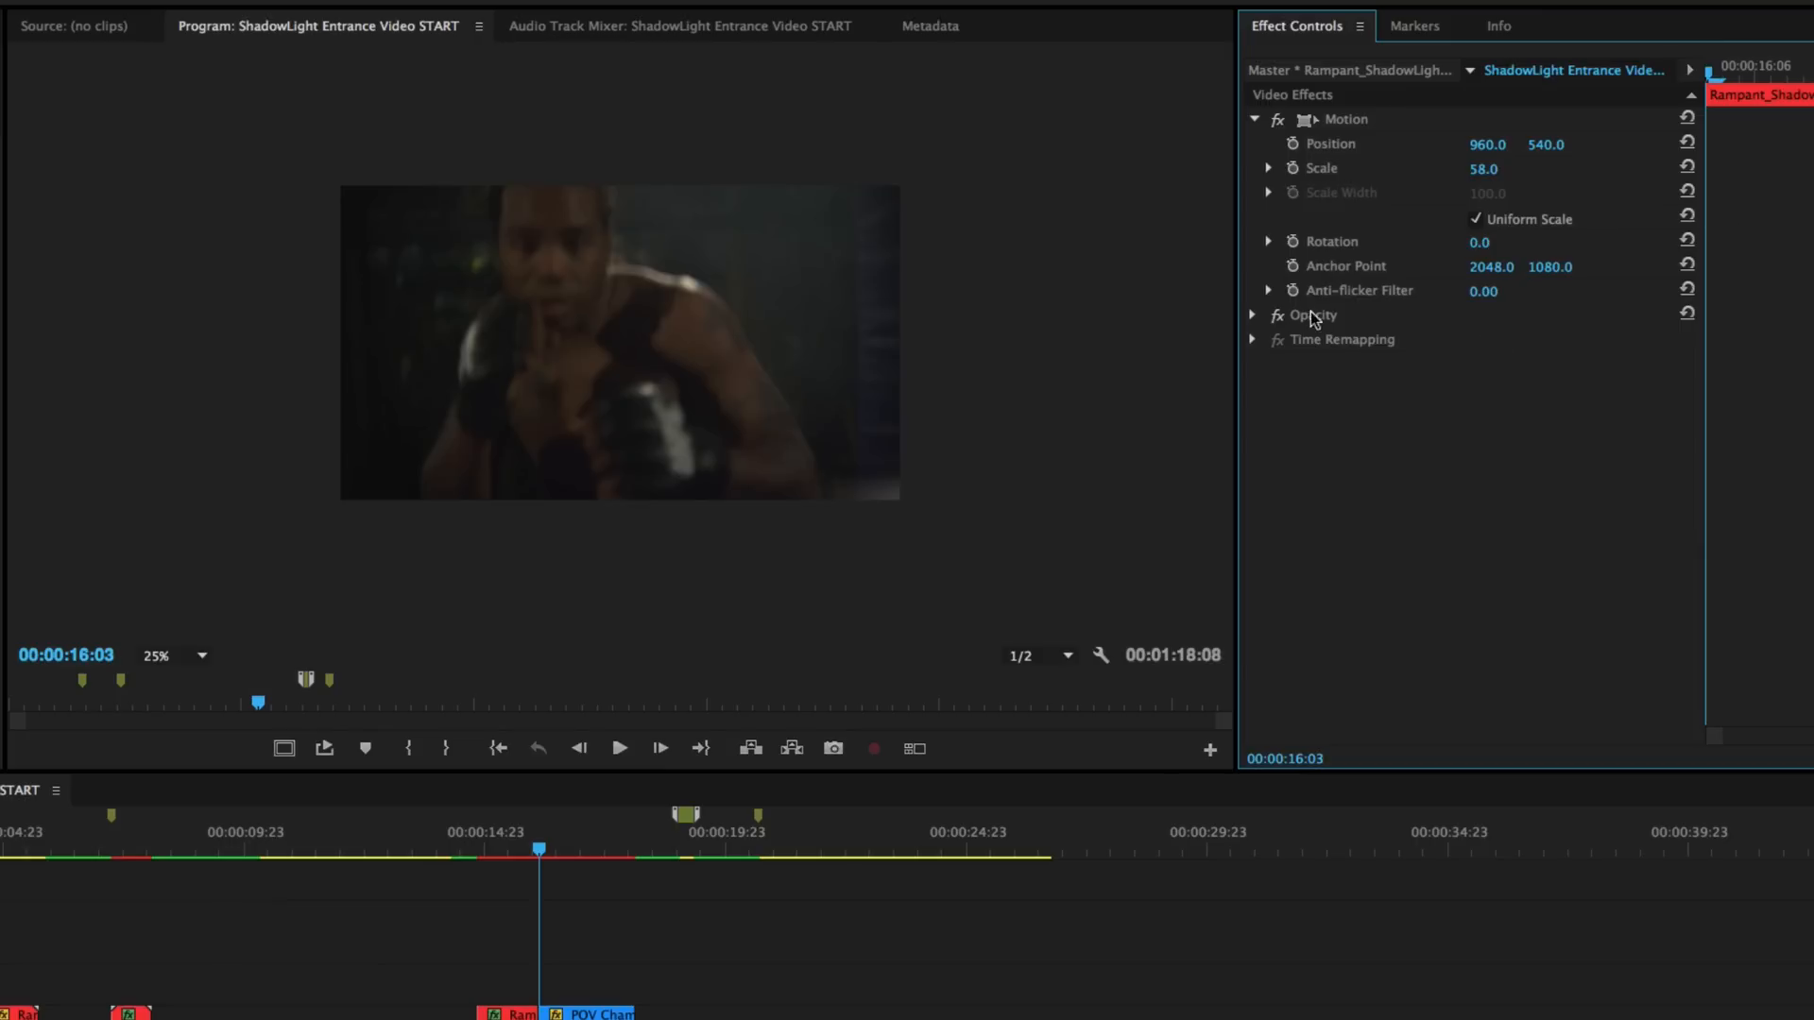
Turn off Opacity keyframing on the Rampant_ShadowLight_118.mov clip and set its Opacity to 55%.
{"action": "left_click", "coordinate": [1253, 316]}
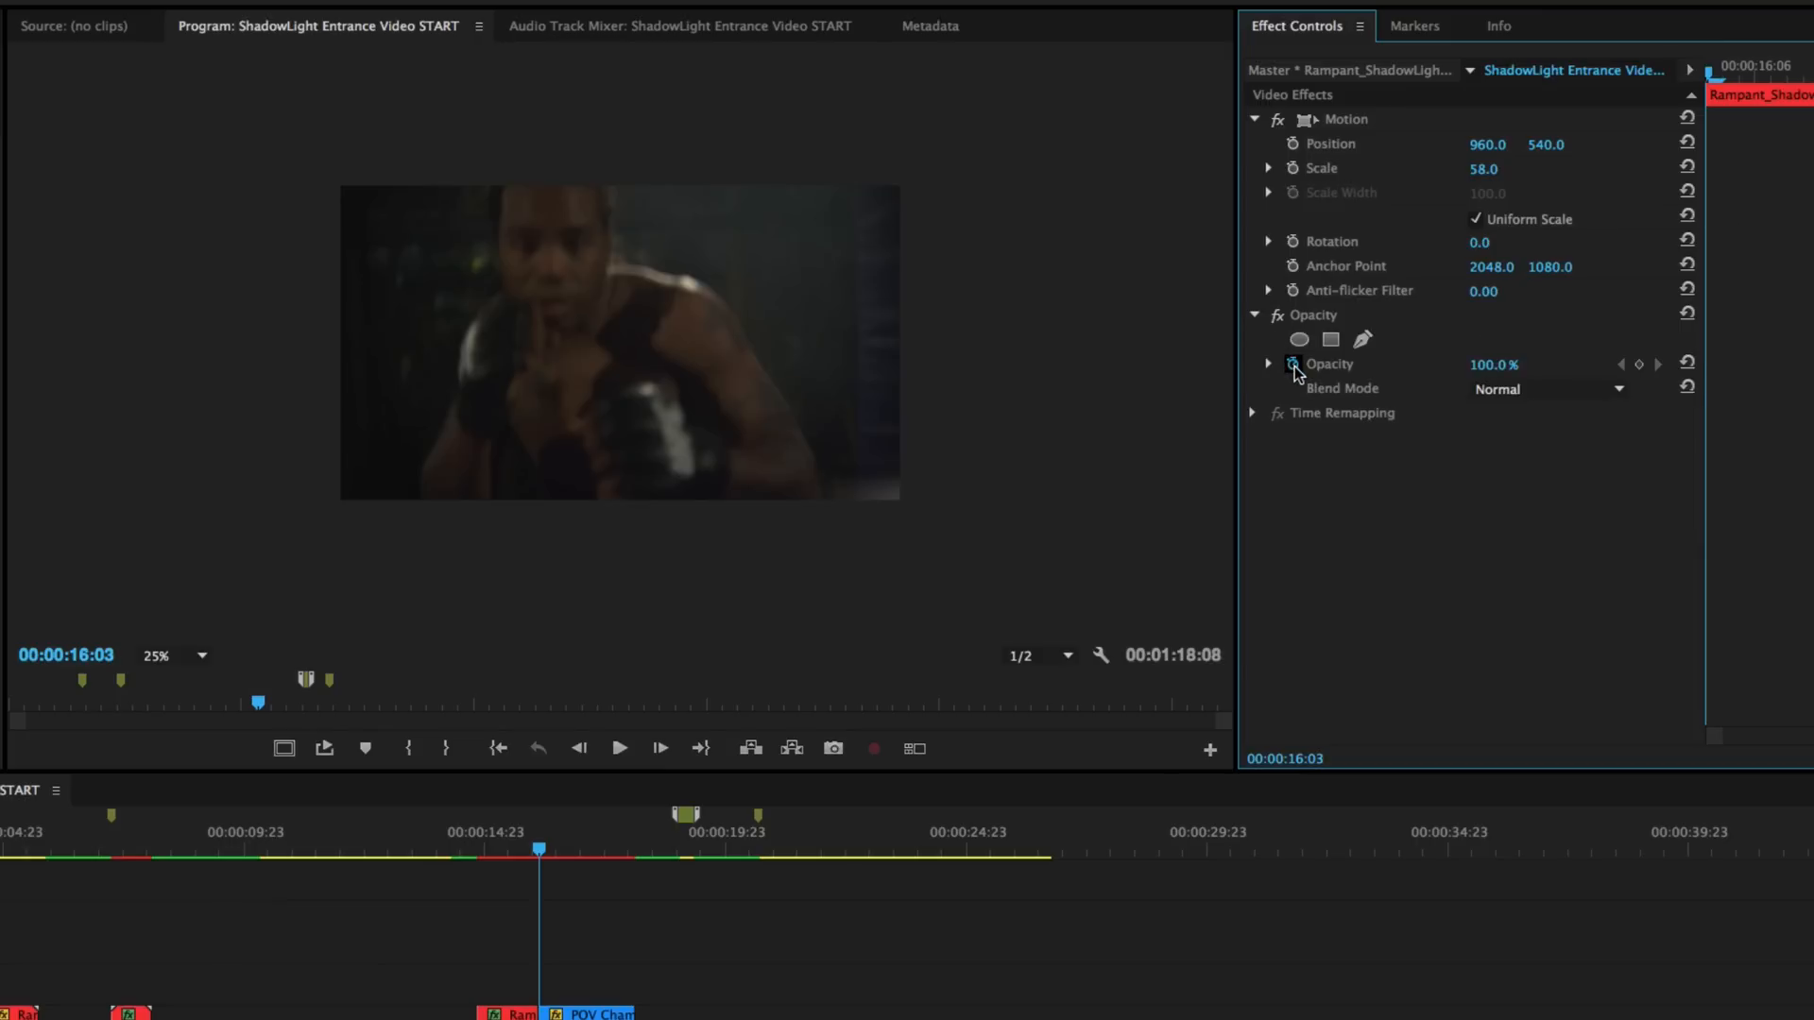
{"action": "left_click", "coordinate": [1293, 365]}
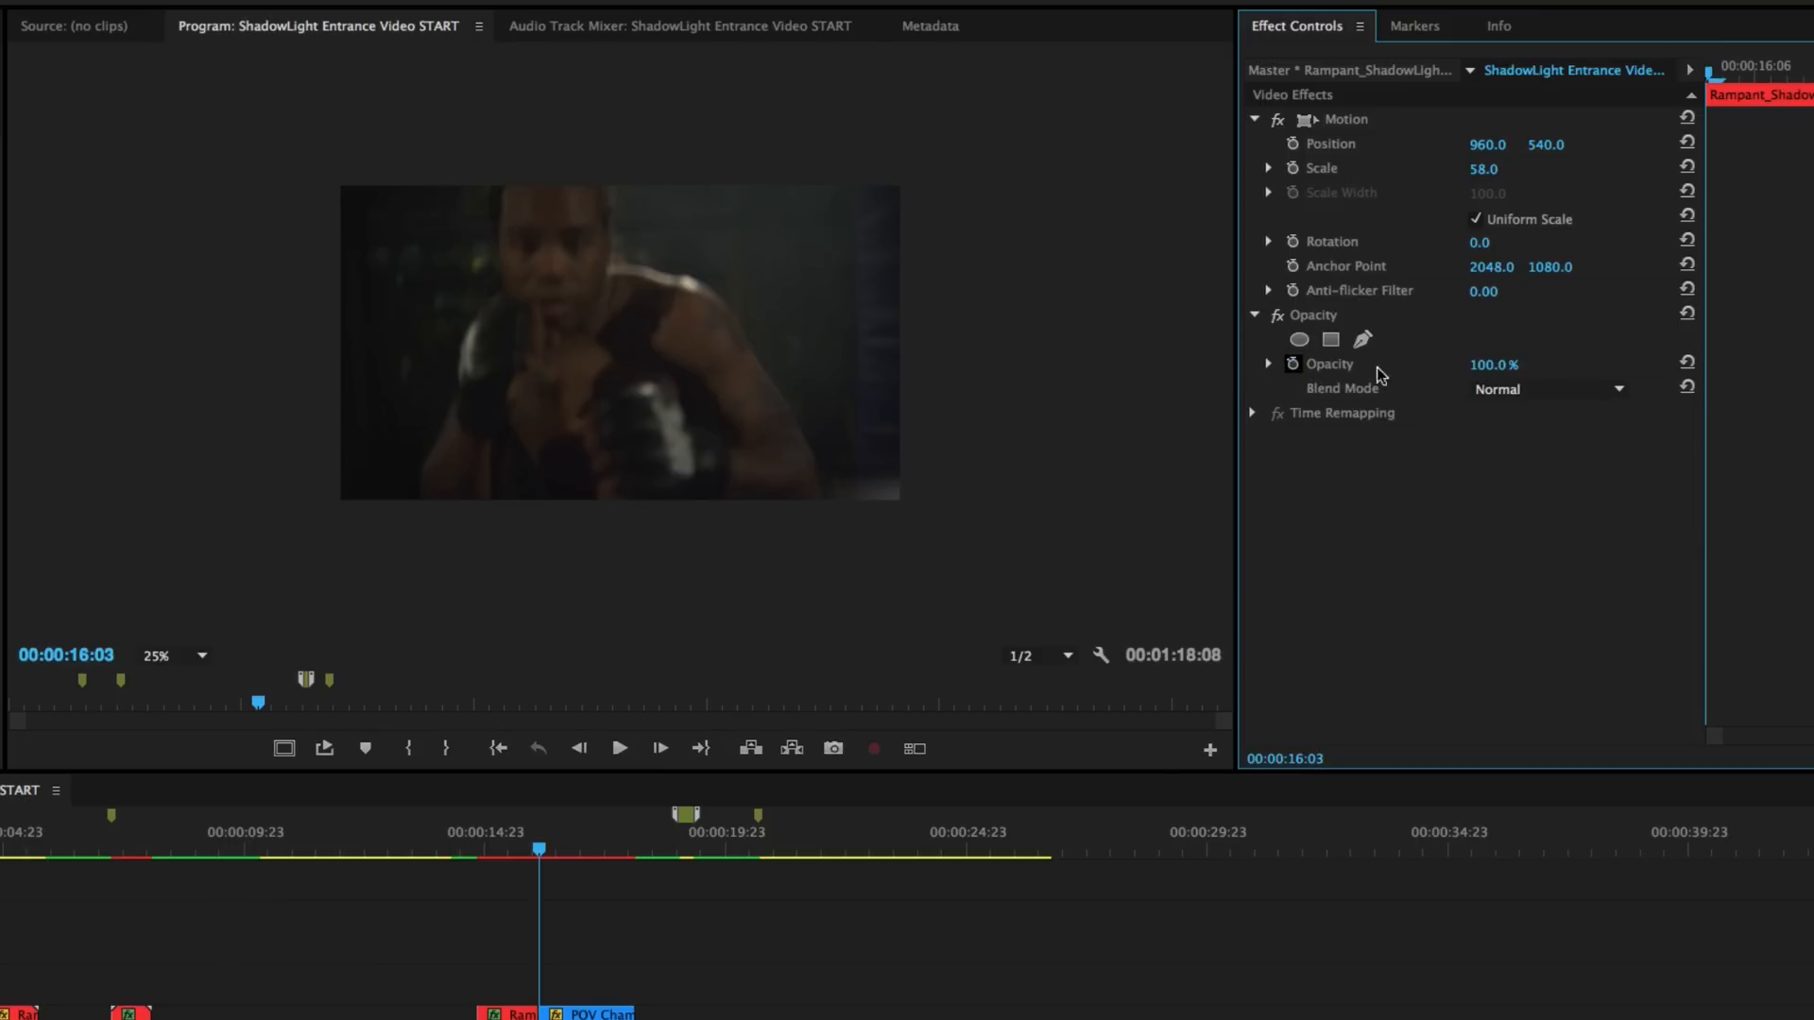
{"action": "left_click", "coordinate": [1495, 365]}
{"action": "type", "text": "55"}
{"action": "key", "text": "Return"}
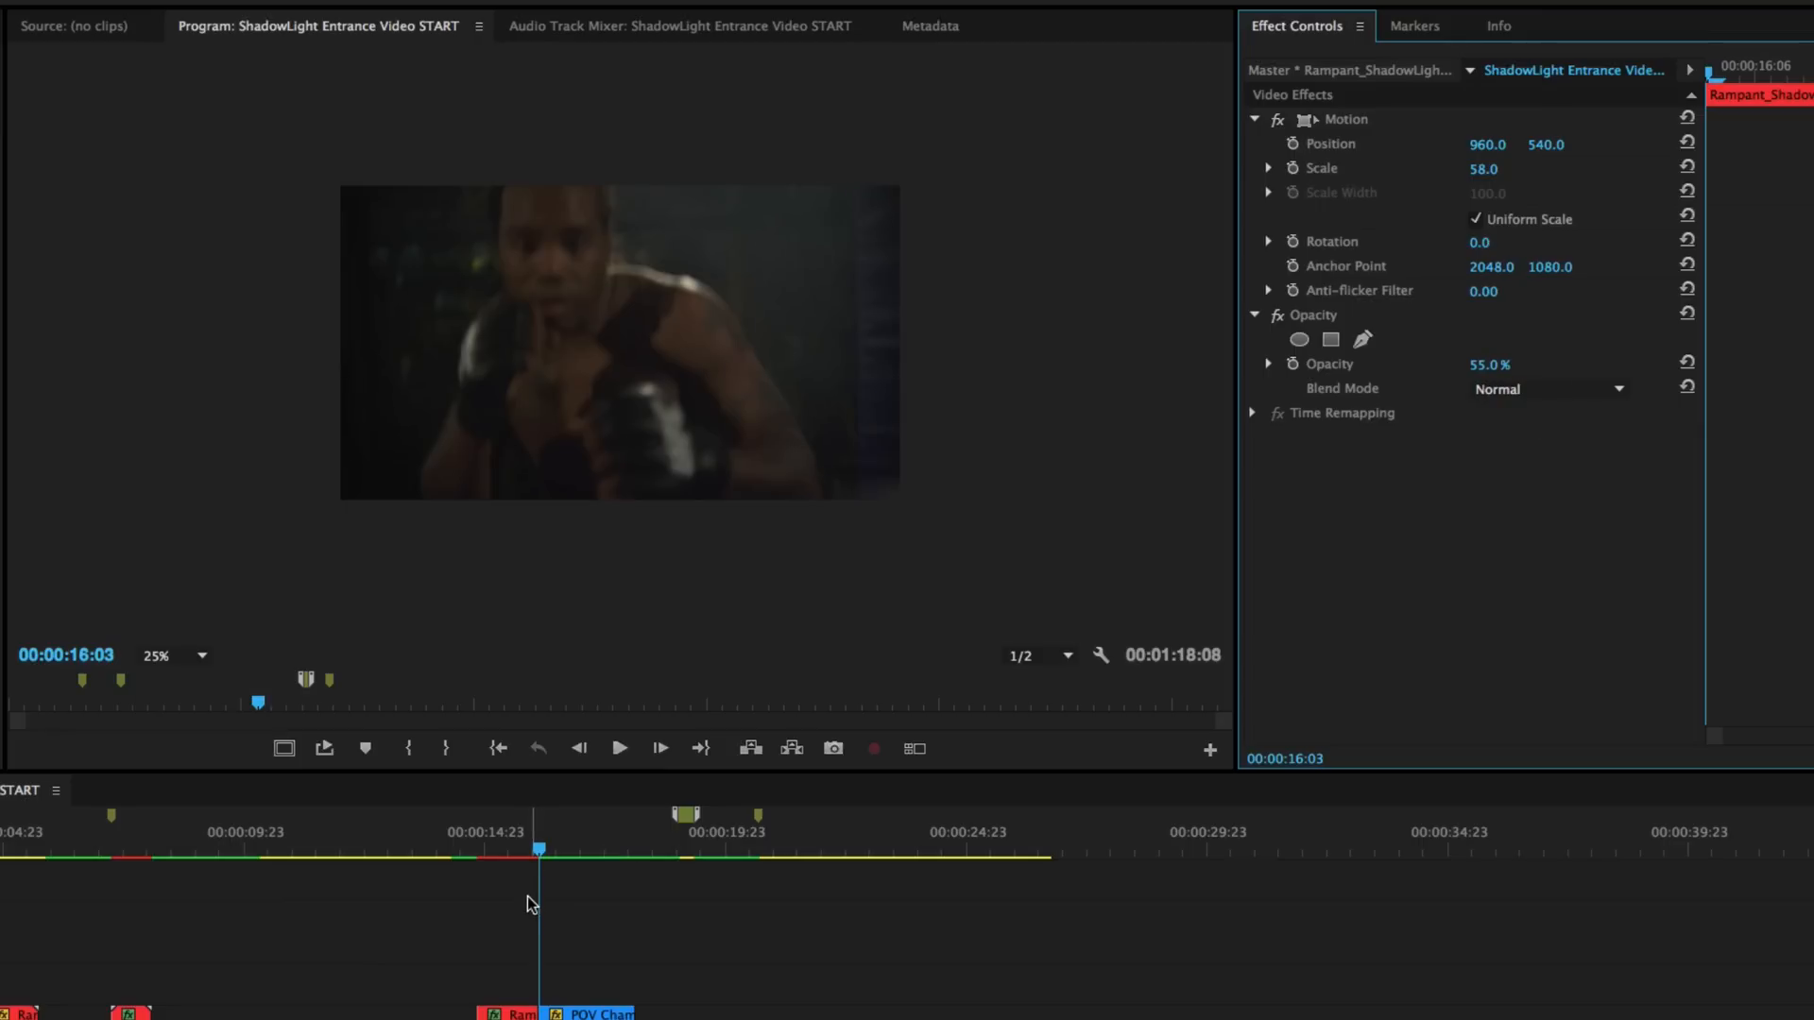
{"action": "left_click", "coordinate": [586, 944]}
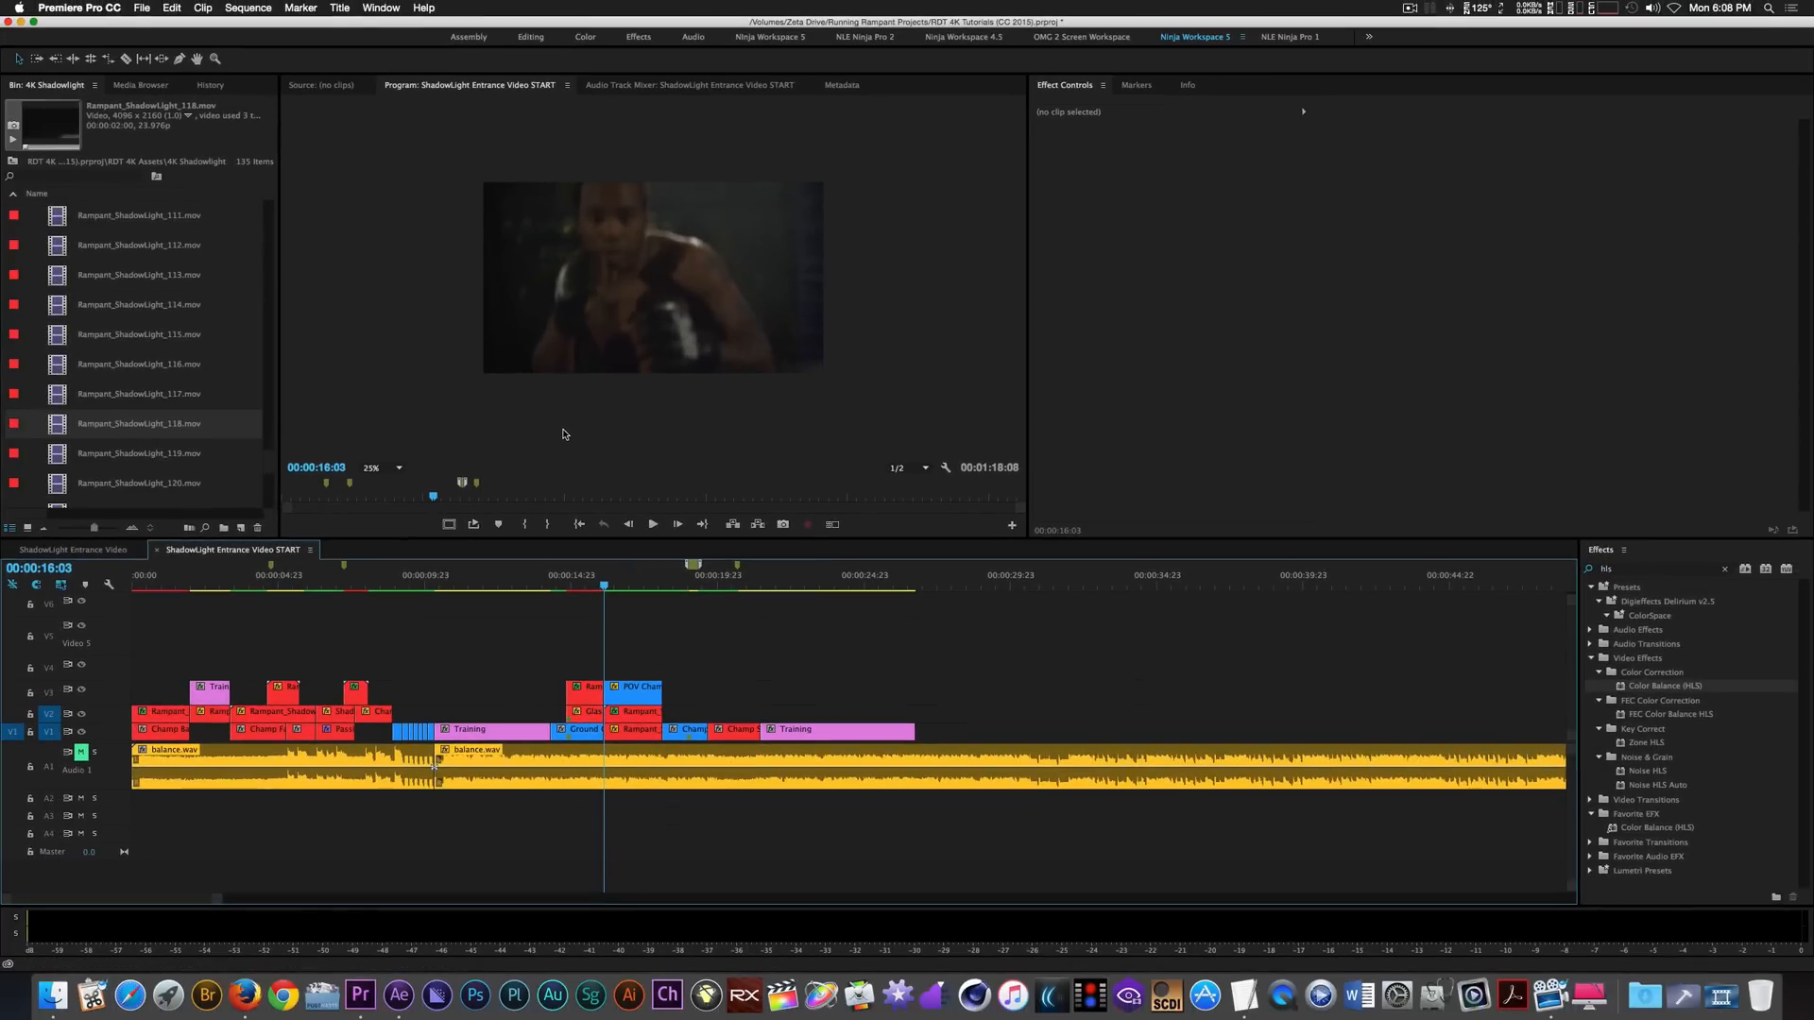
Fit the program view and play back the ShadowLight composite from 00:00:16:03, then the Champ Bag 2 clip from 00:00:18:03.
{"action": "left_click", "coordinate": [565, 436]}
{"action": "key", "text": "shift+z"}
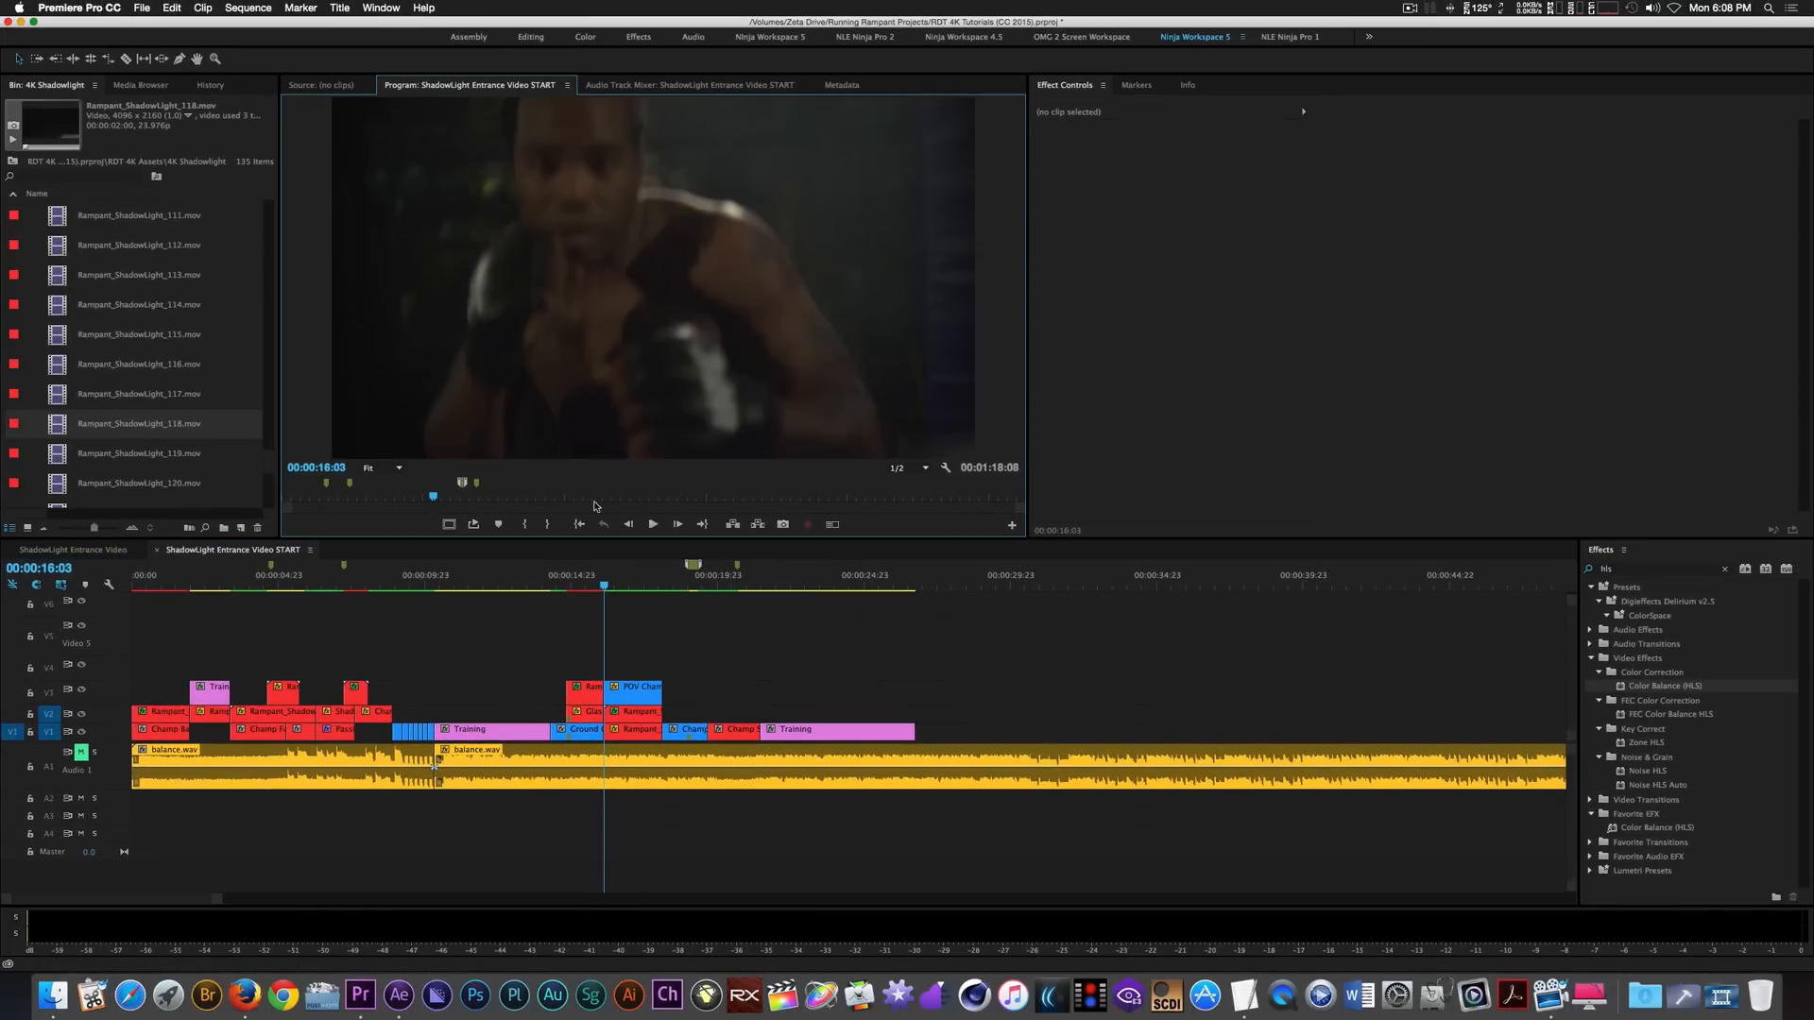
{"action": "key", "text": "space"}
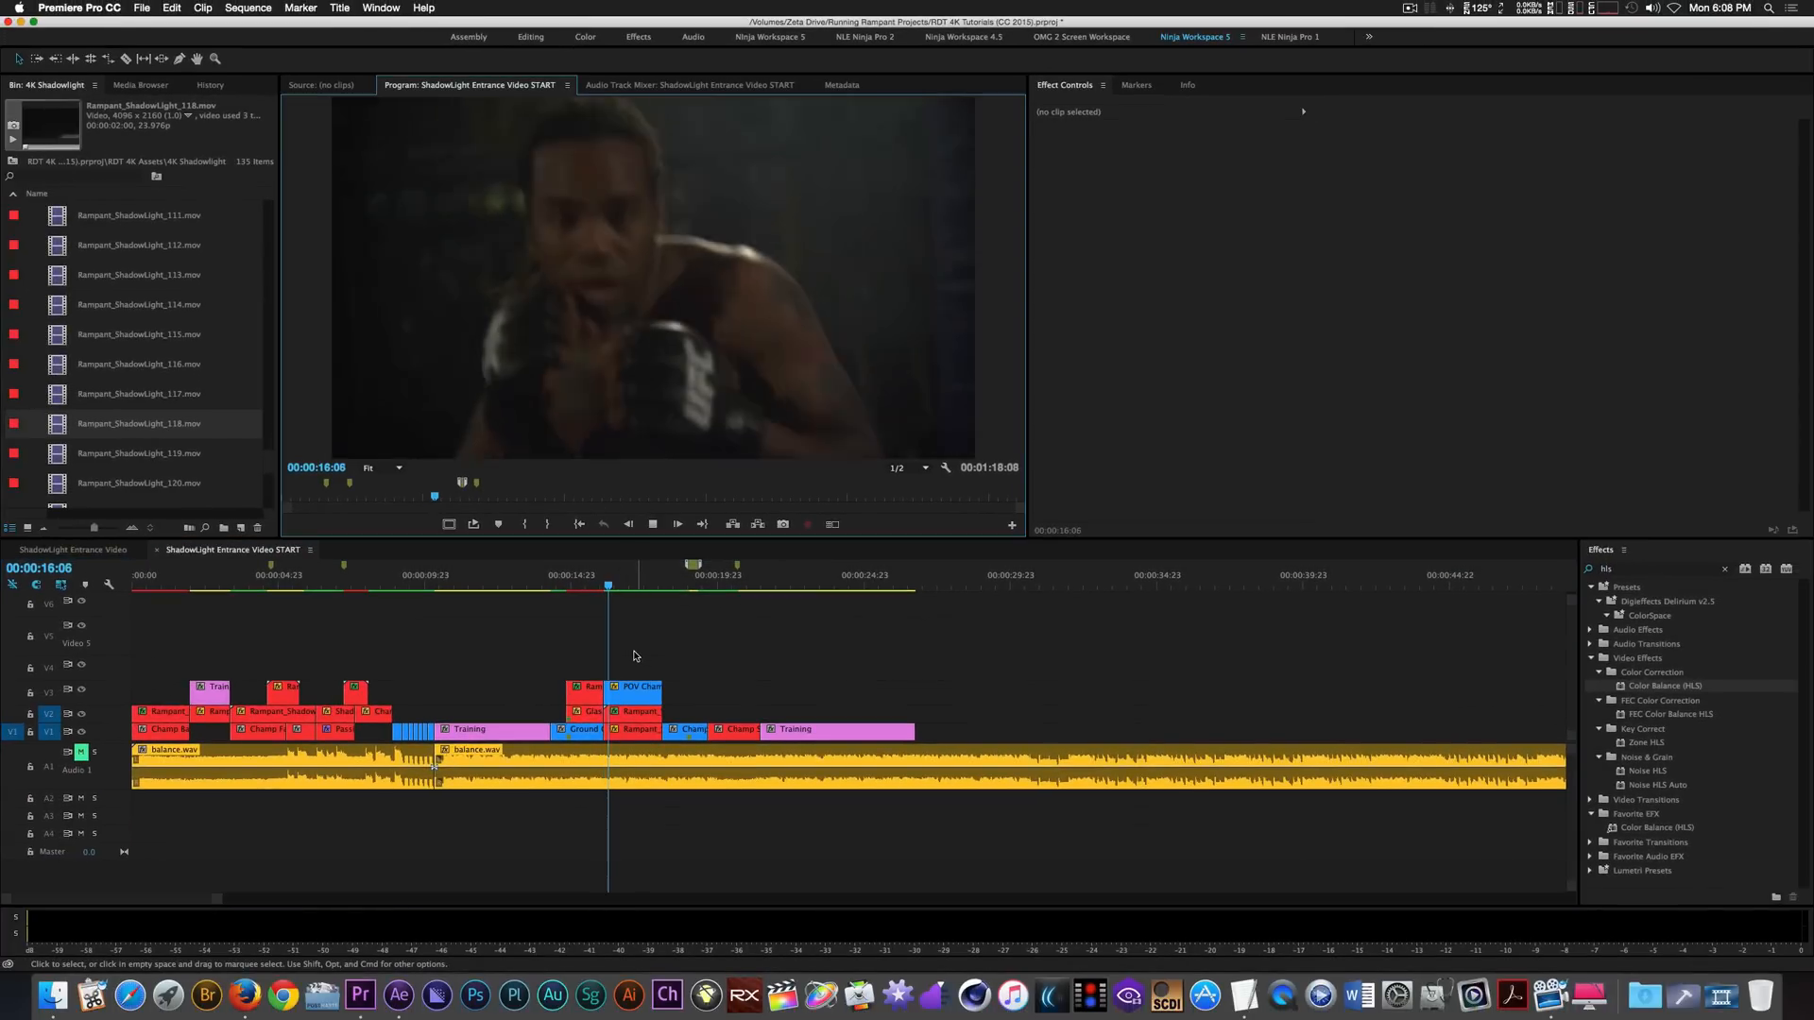
{"action": "key", "text": "space"}
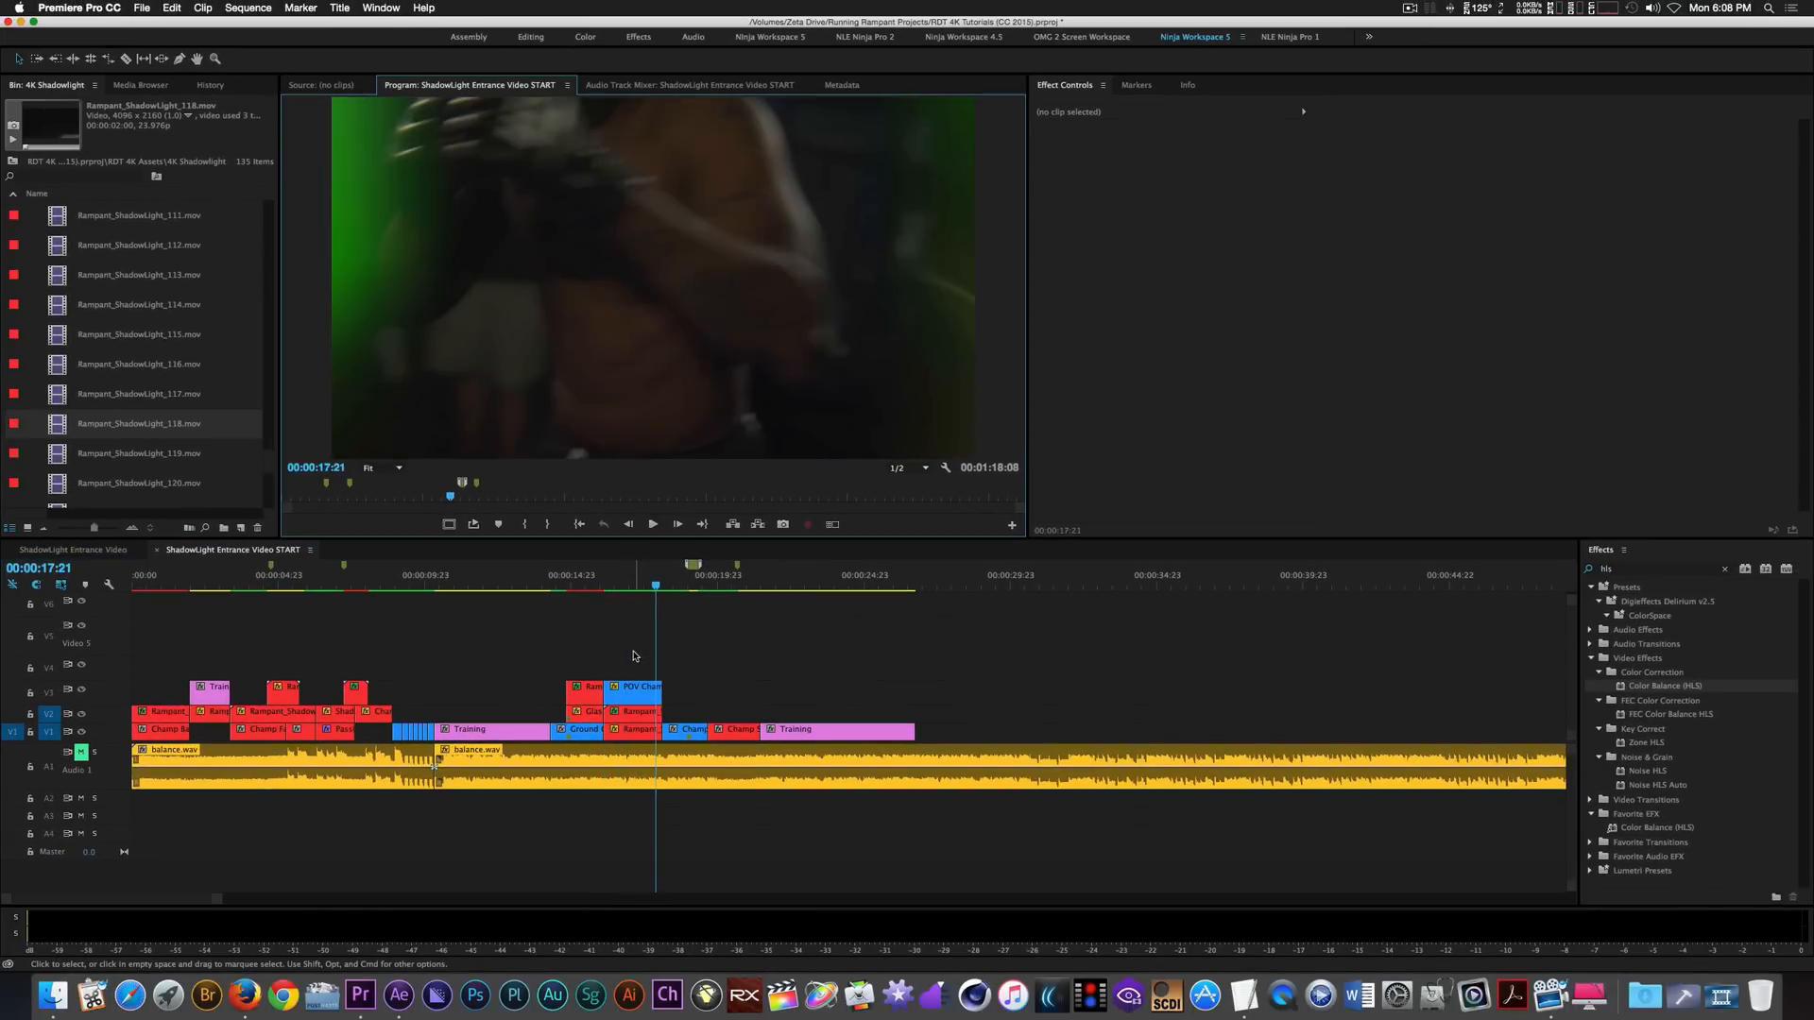
{"action": "key", "text": "Up"}
{"action": "key", "text": "space"}
{"action": "key", "text": "space"}
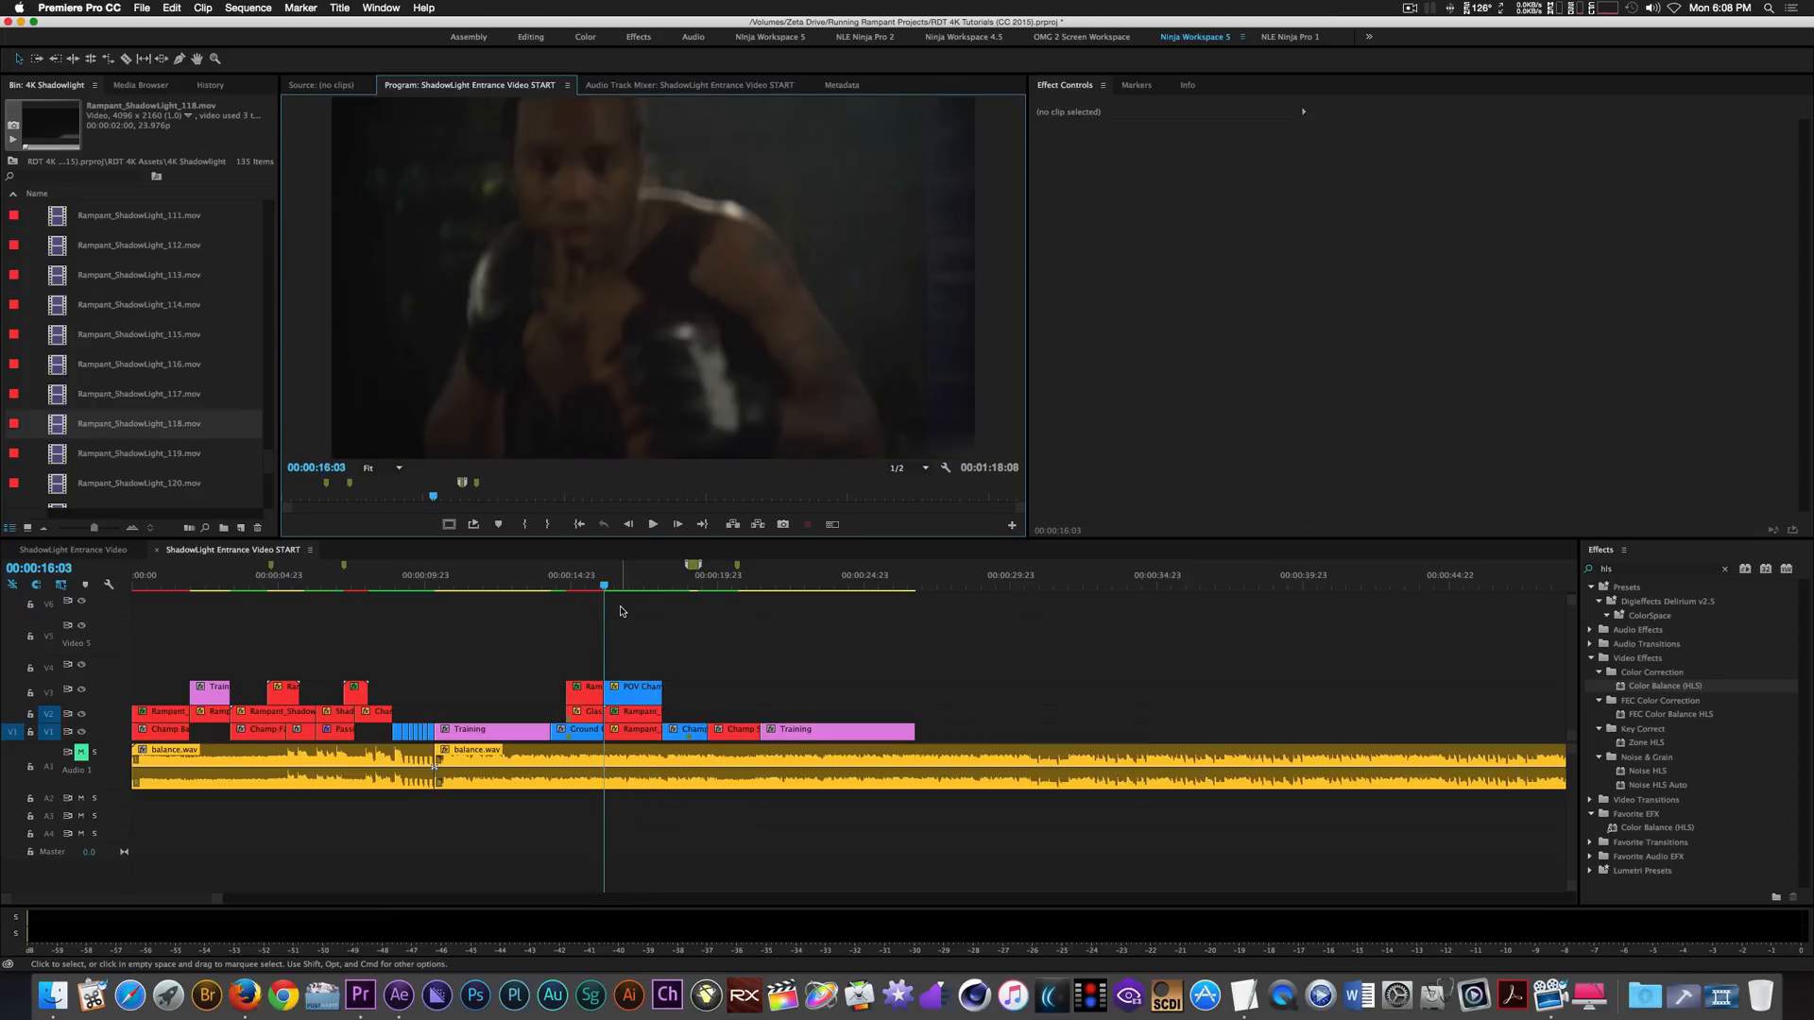
{"action": "key", "text": "Down"}
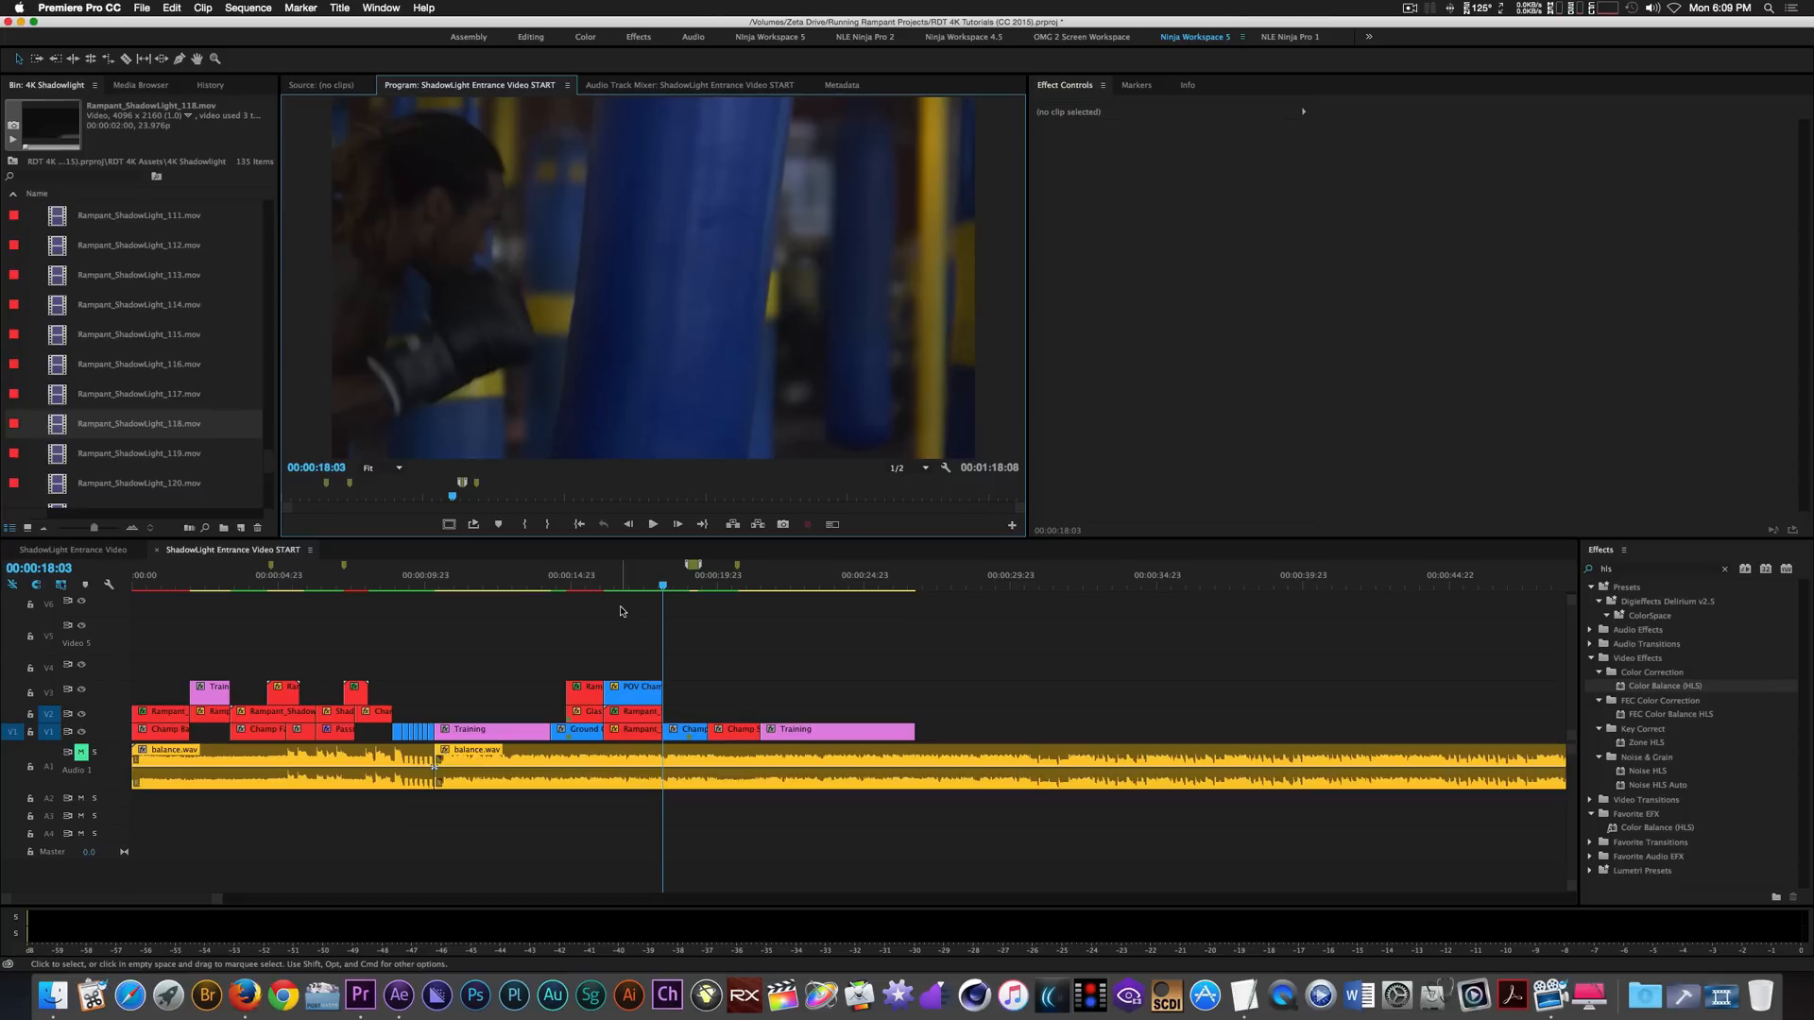
{"action": "key", "text": "space"}
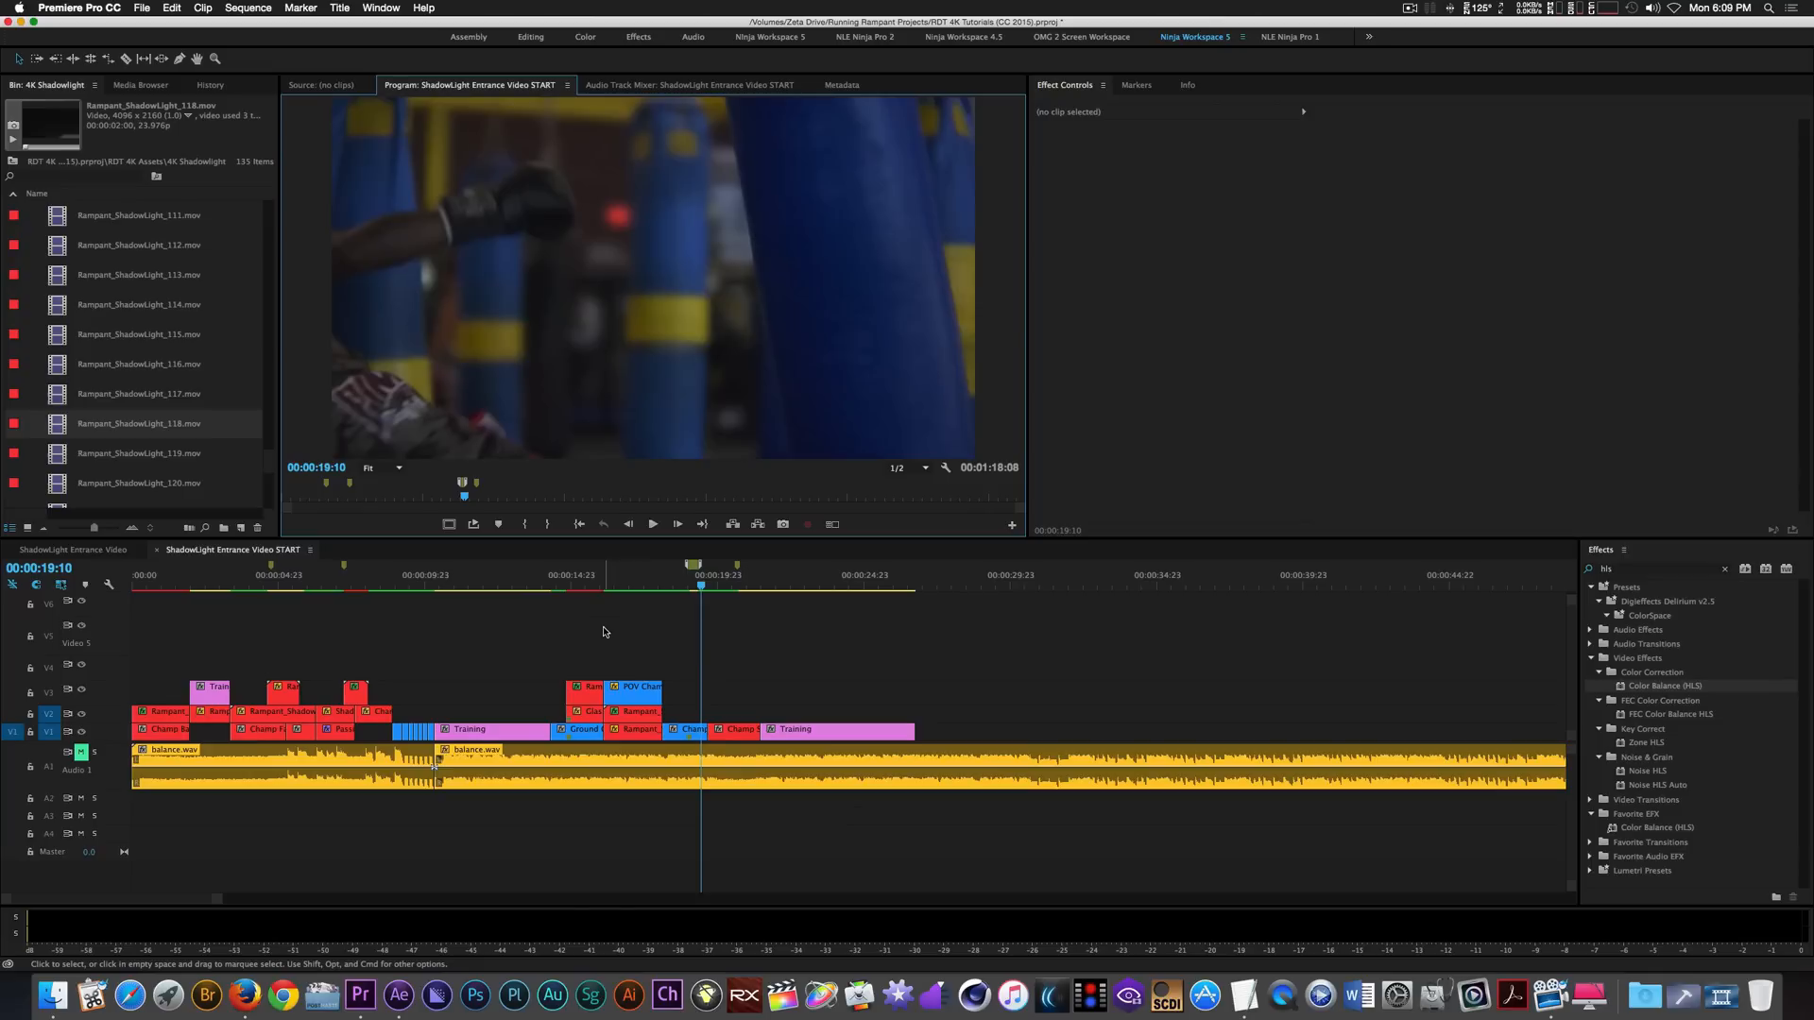
Place Random Flares 01.mov on V2 above the Champ Bag 2 clip at 00:00:19:00.
{"action": "left_click", "coordinate": [46, 85]}
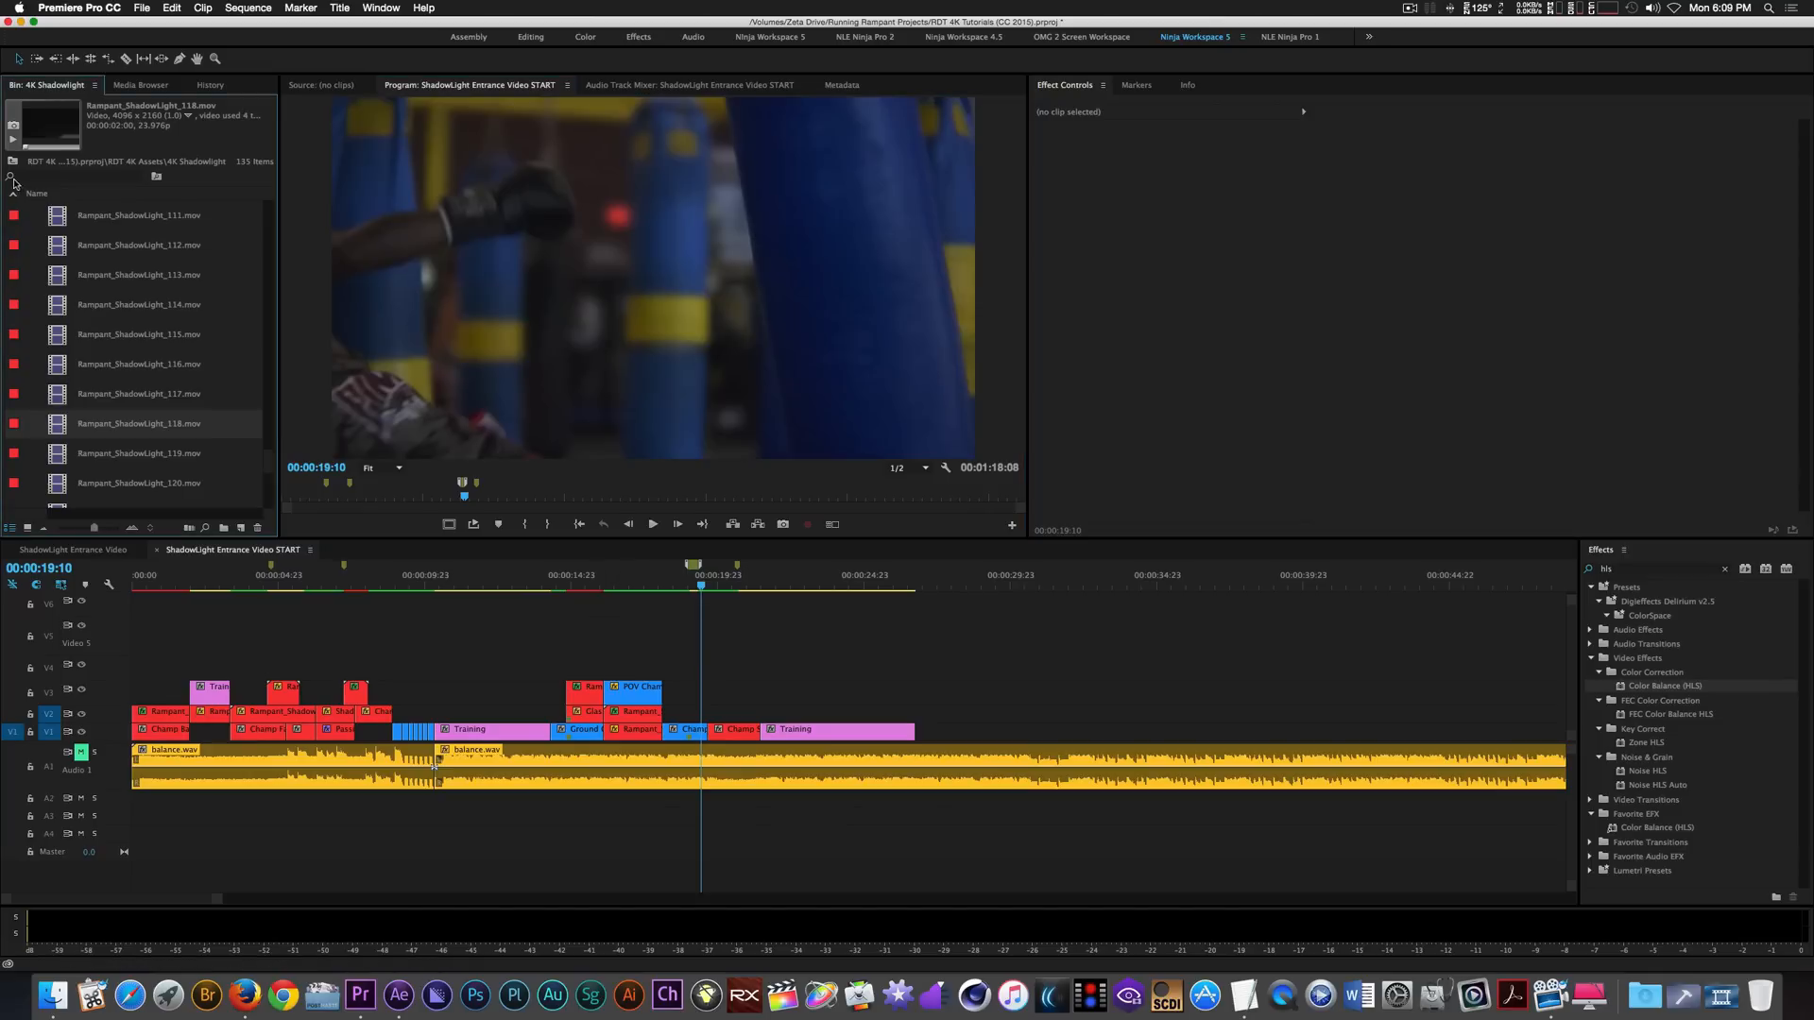
{"action": "left_click", "coordinate": [12, 163]}
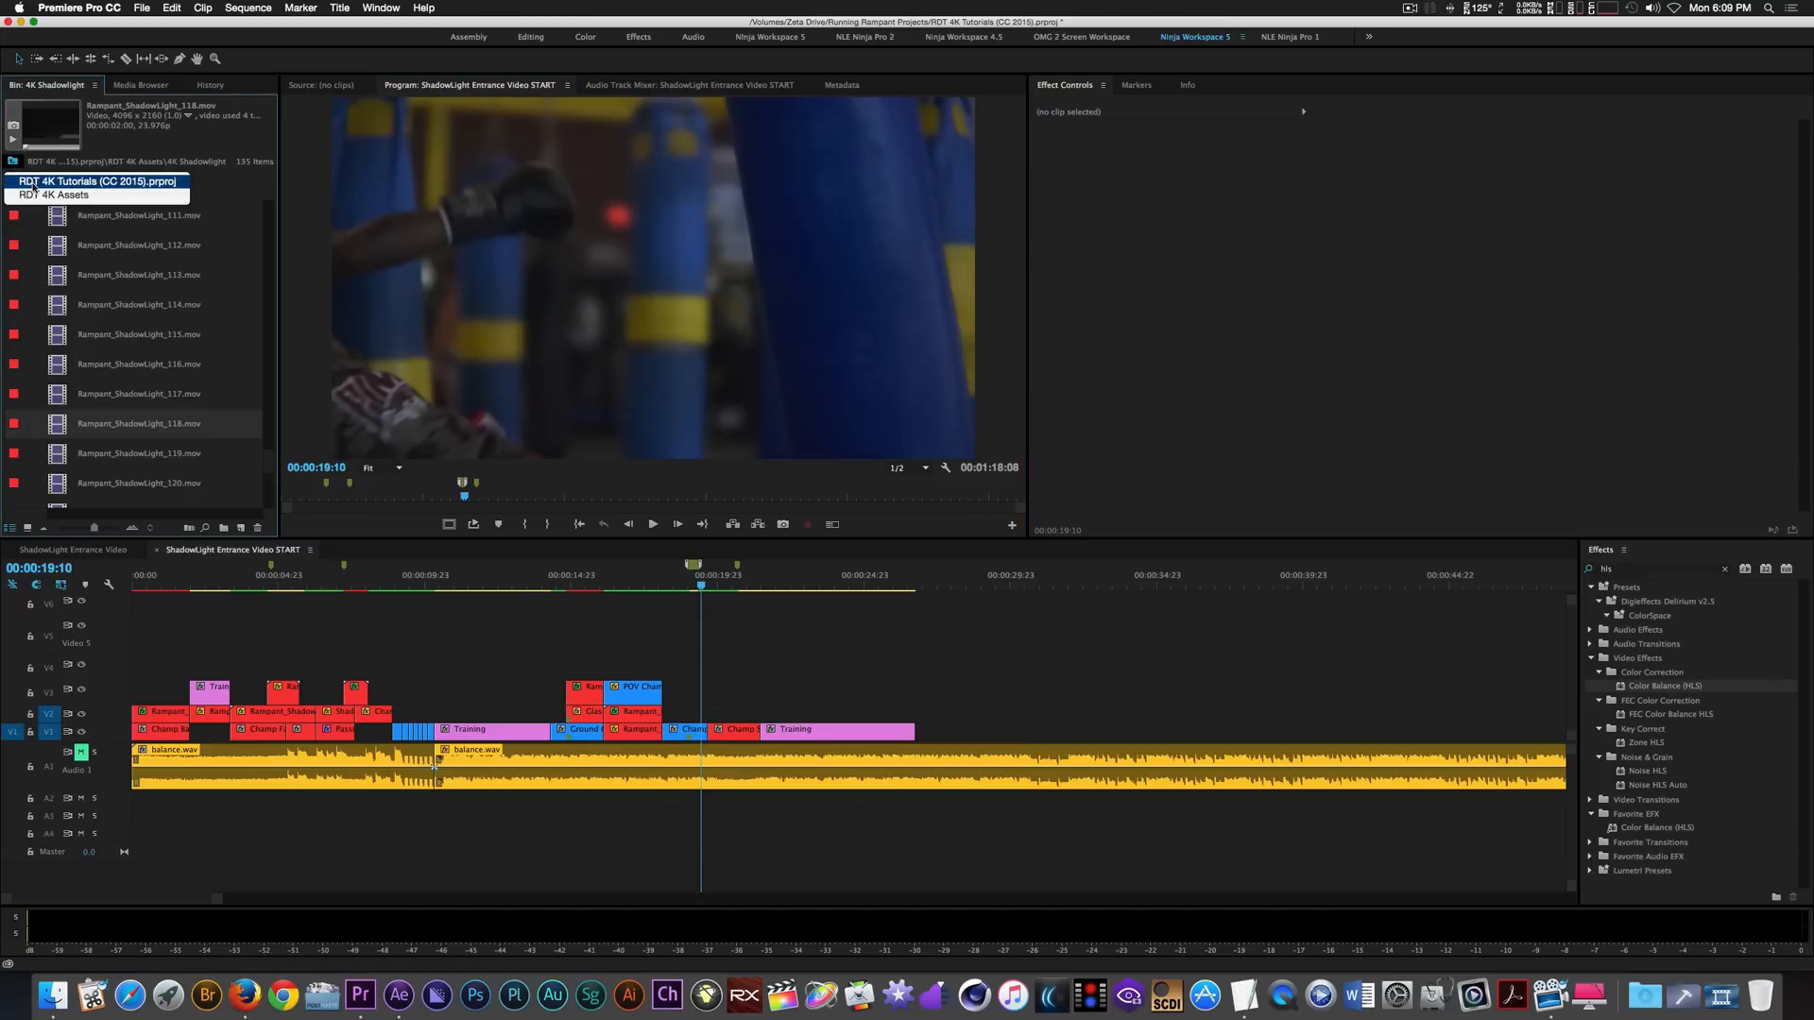
{"action": "left_click", "coordinate": [28, 182]}
{"action": "left_click", "coordinate": [31, 306]}
{"action": "left_click", "coordinate": [33, 277]}
{"action": "scroll", "coordinate": [140, 378], "scroll_direction": "down", "scroll_amount": 10}
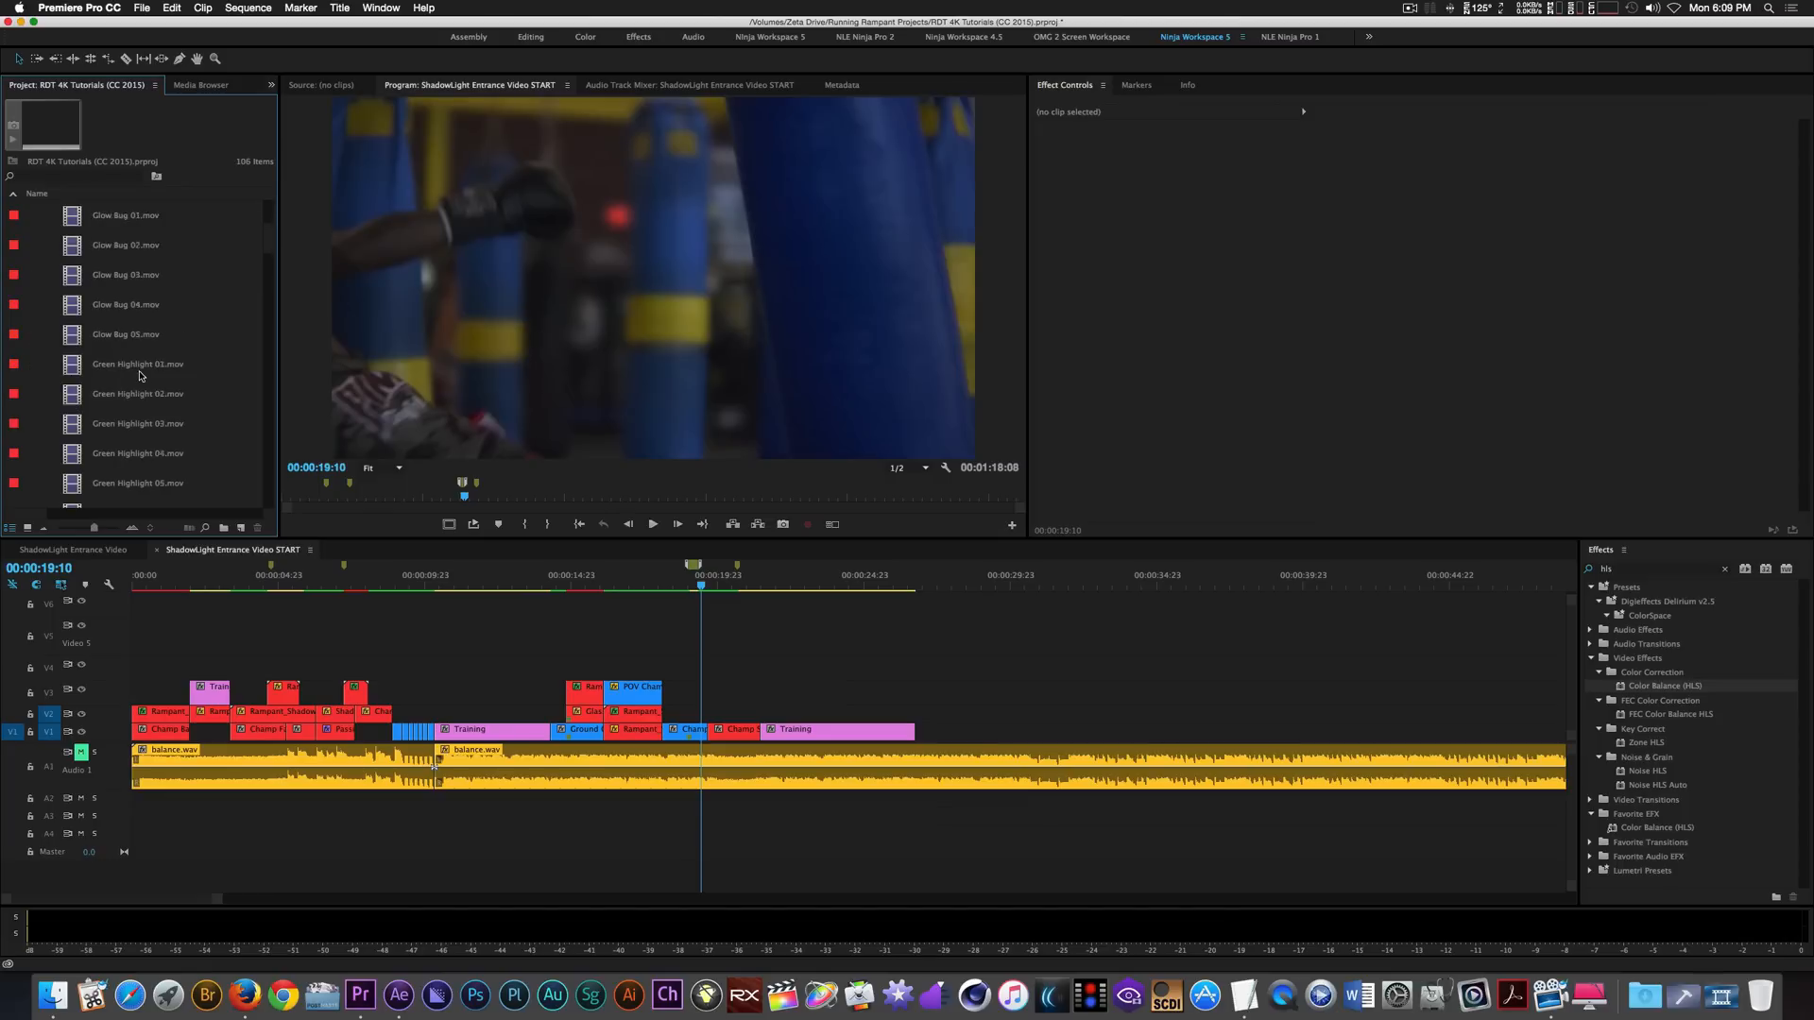
{"action": "scroll", "coordinate": [140, 371], "scroll_direction": "down", "scroll_amount": 5}
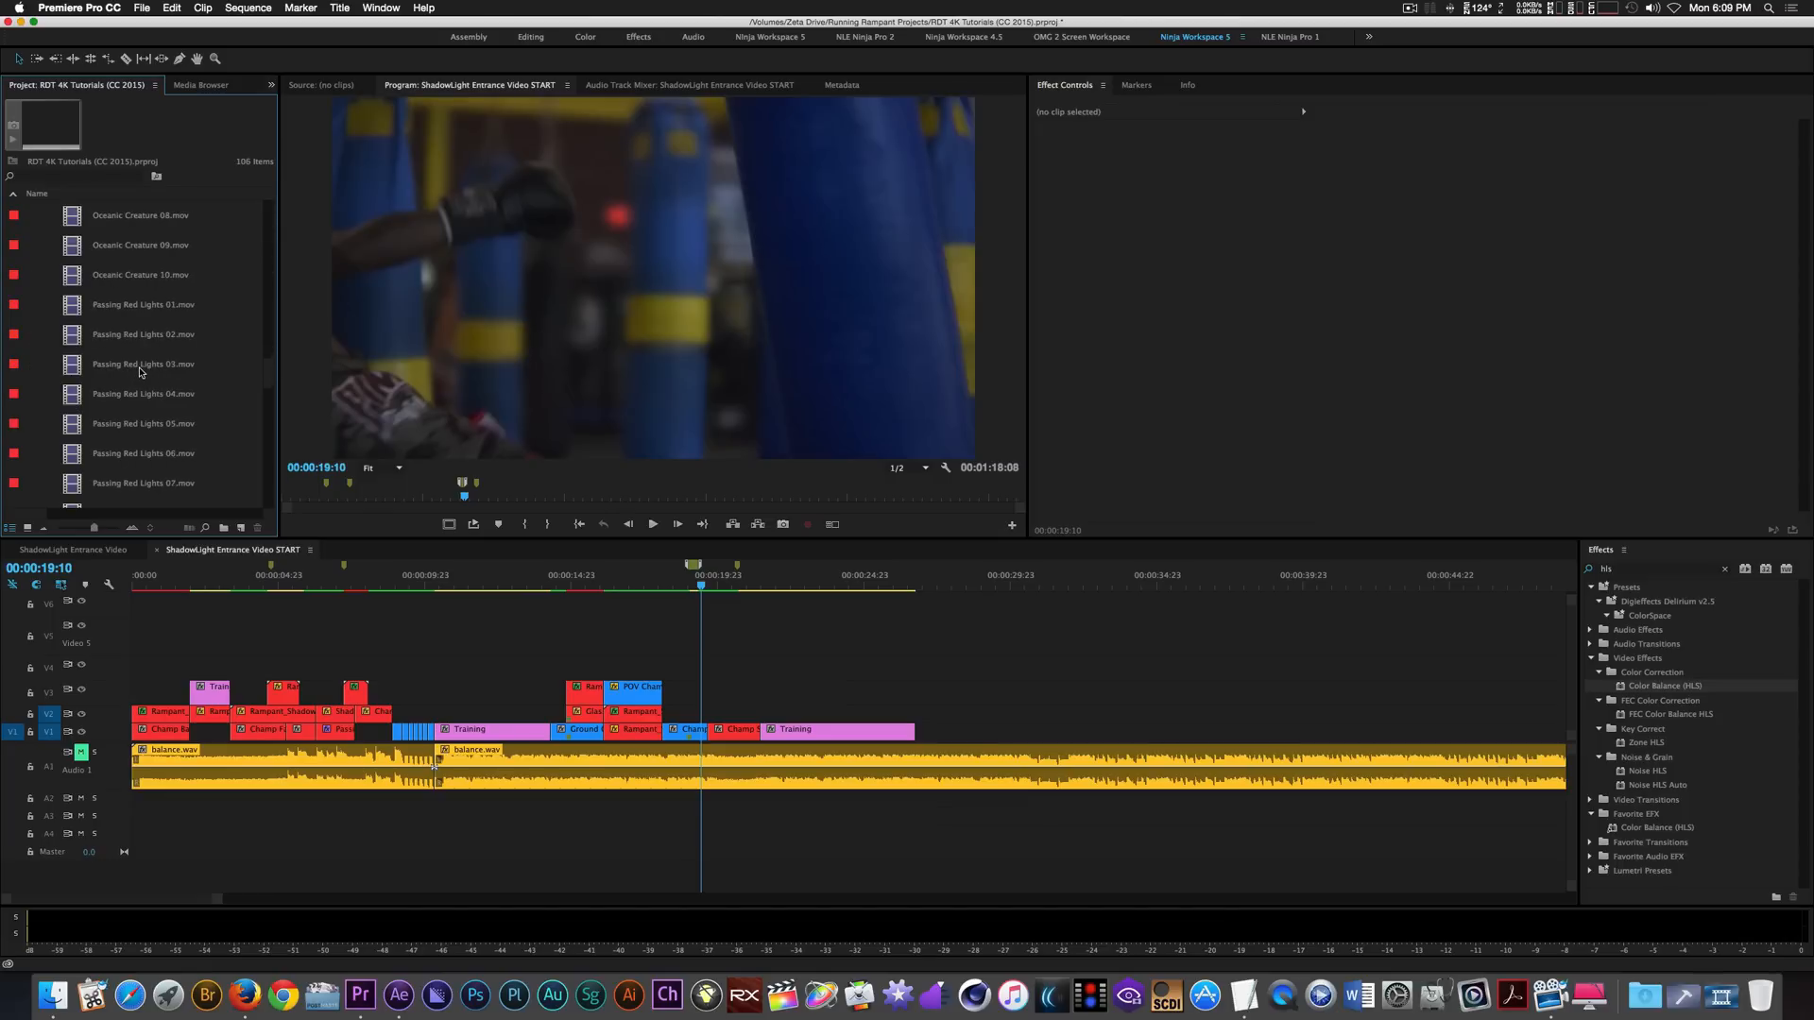
{"action": "scroll", "coordinate": [140, 372], "scroll_direction": "down", "scroll_amount": 2}
{"action": "left_click", "coordinate": [110, 364]}
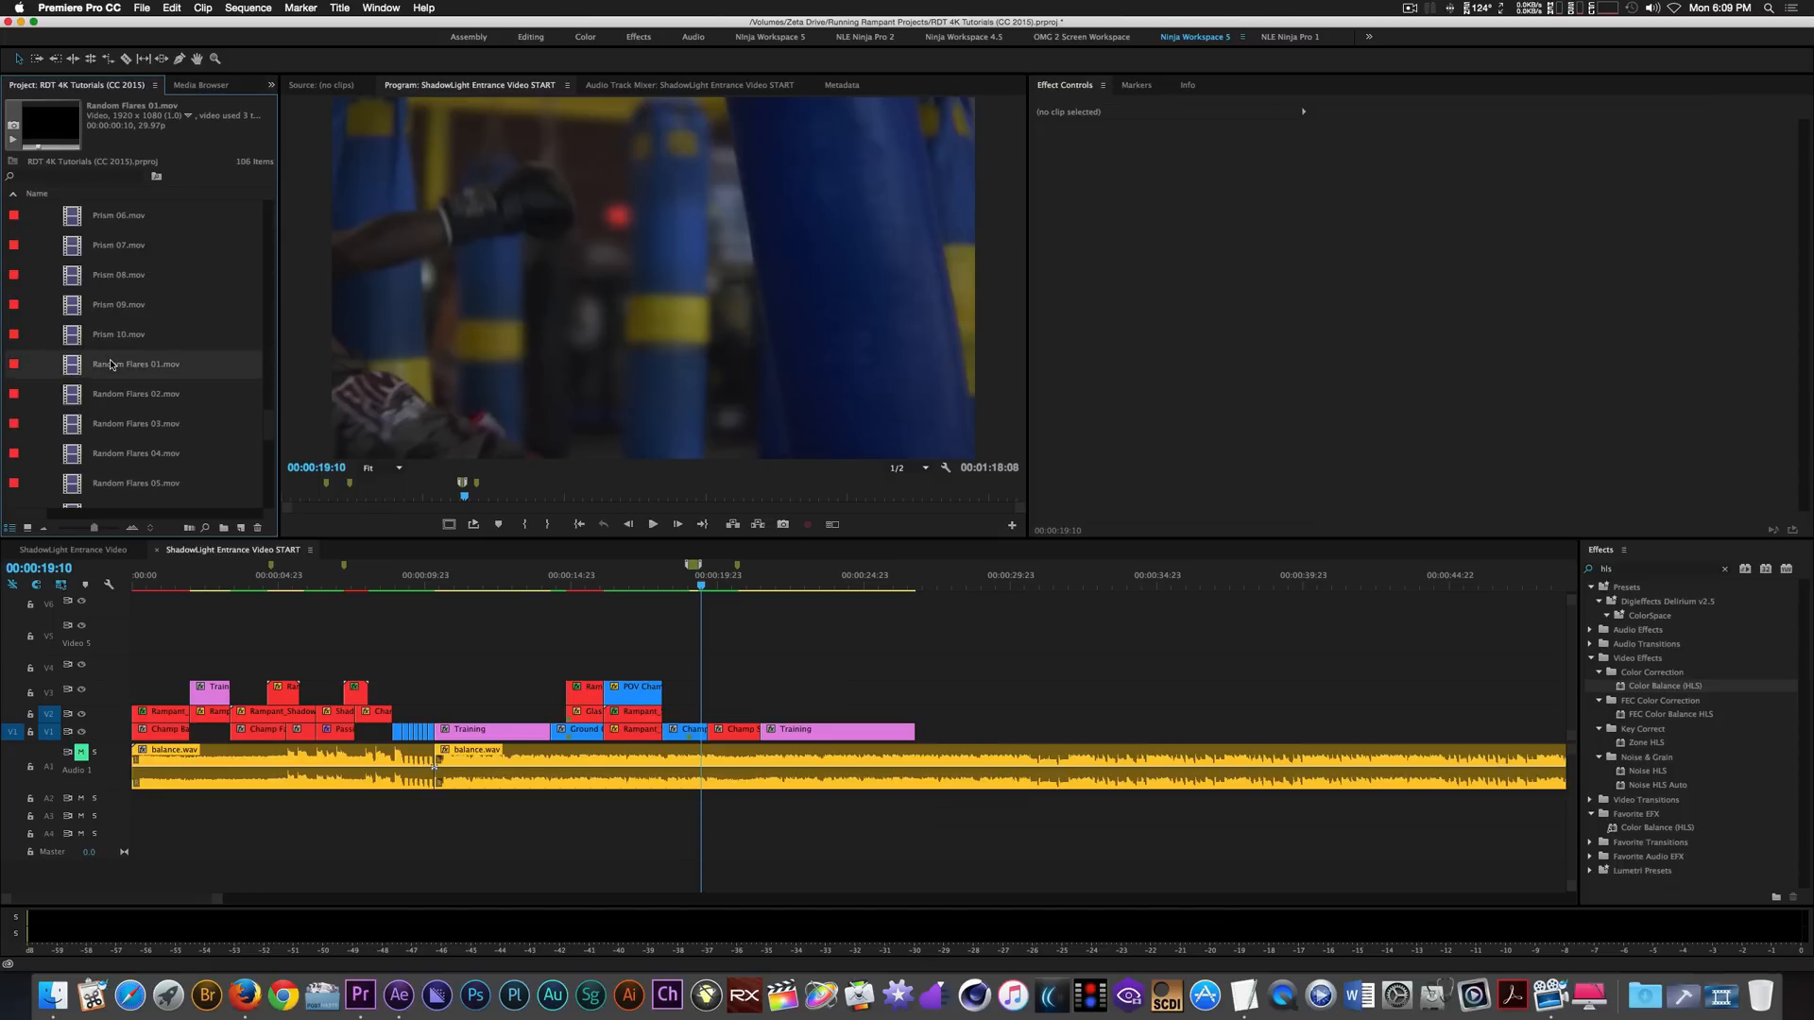
{"action": "left_click", "coordinate": [690, 587]}
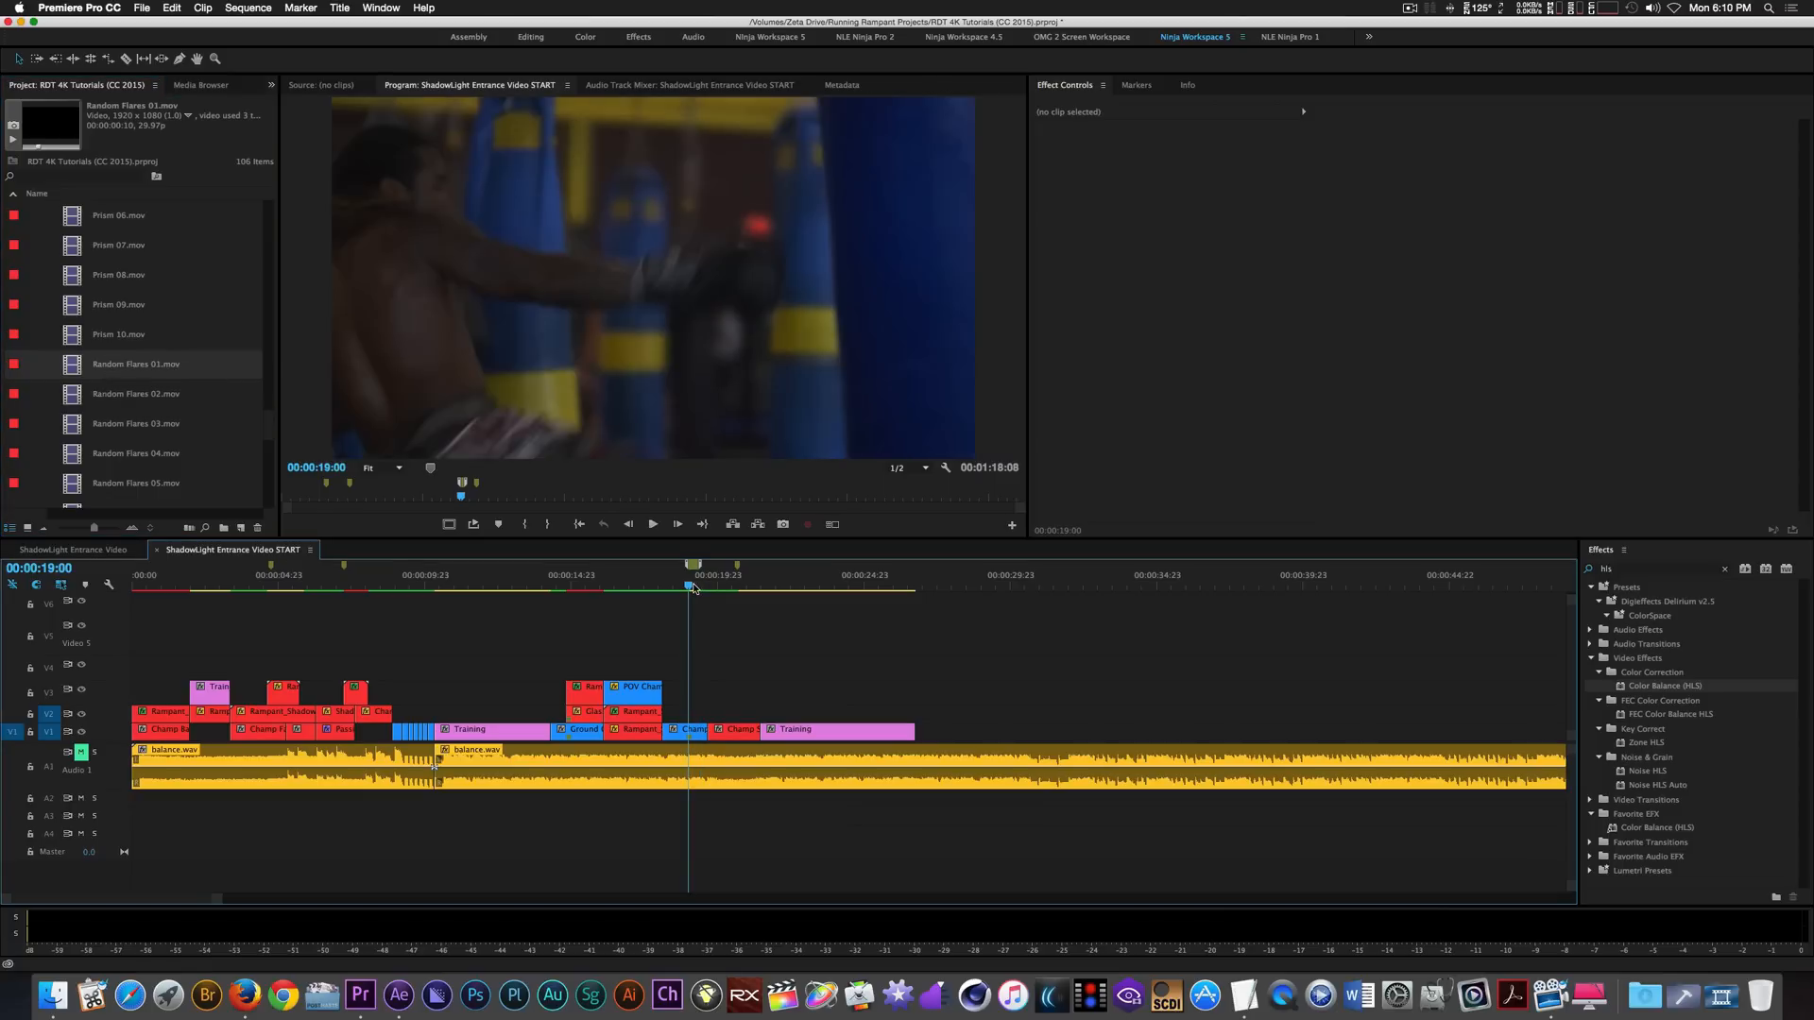
{"action": "left_click_drag", "start_coordinate": [71, 366], "coordinate": [690, 712]}
Select the Random Flares 01.mov clip's Motion effect and display its full transform box in the program view at 25%.
{"action": "key", "text": "="}
{"action": "key", "text": "="}
{"action": "key", "text": "="}
{"action": "key", "text": "="}
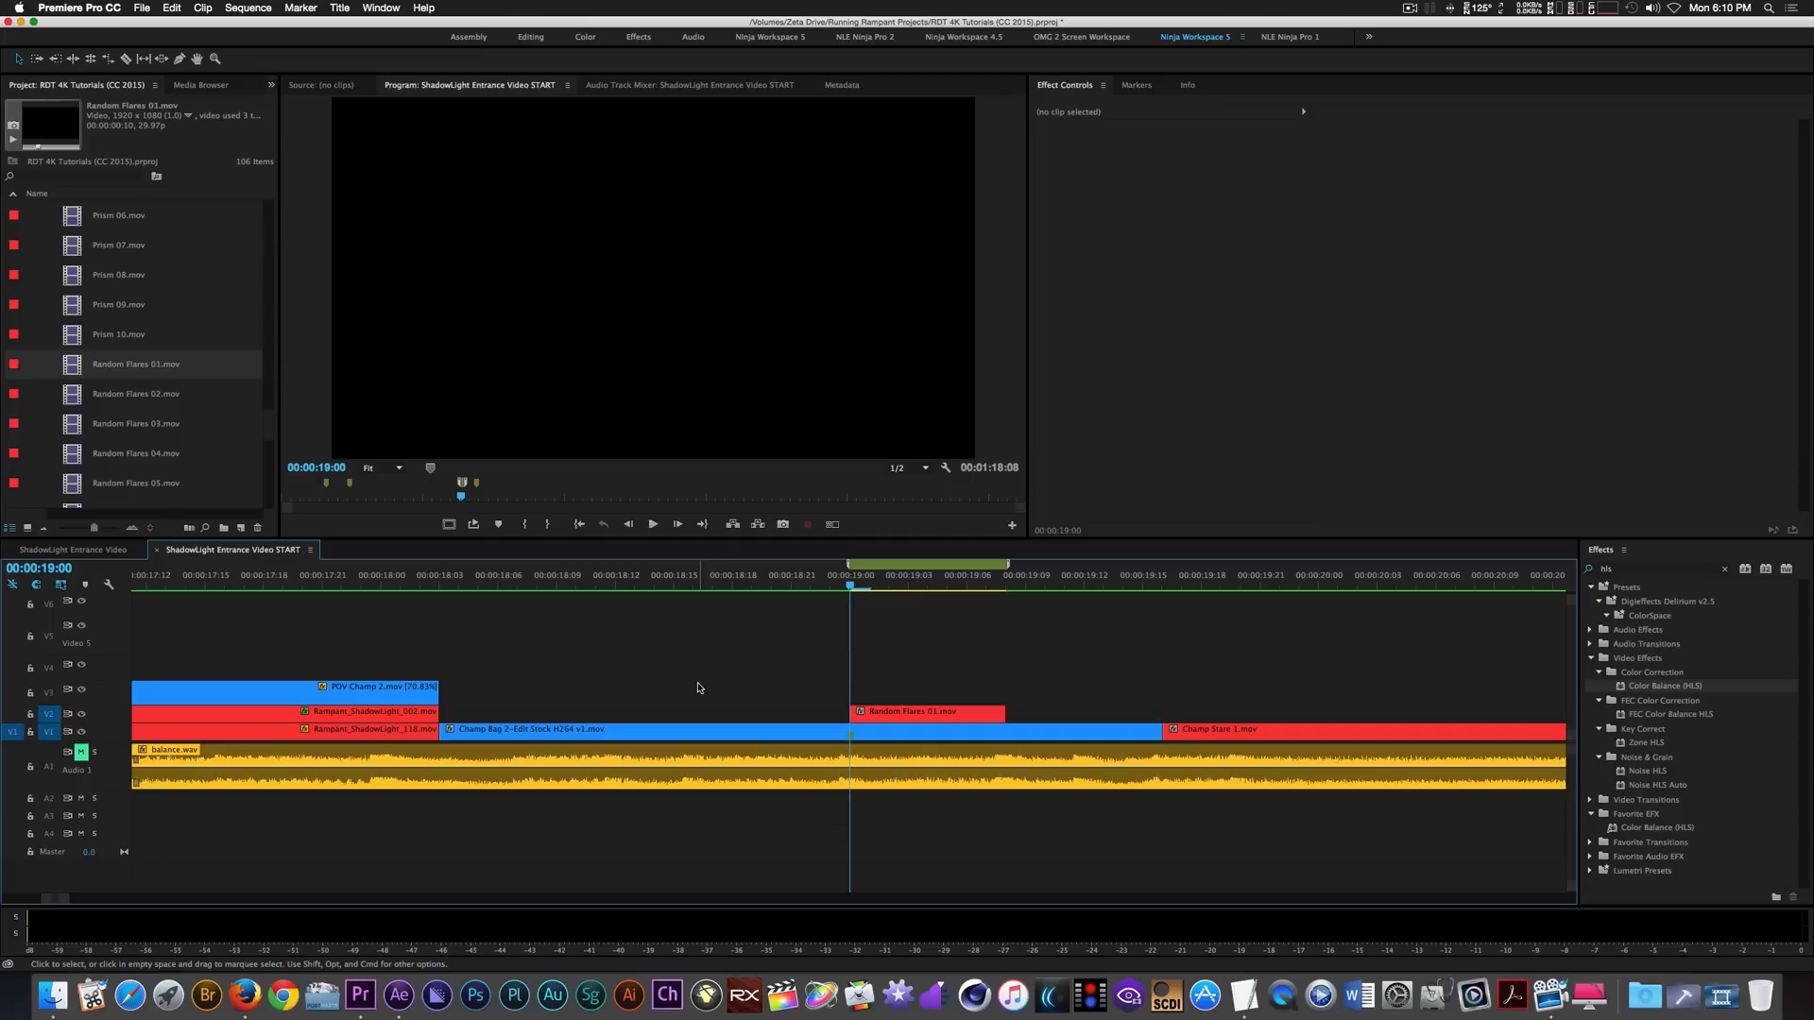
{"action": "left_click", "coordinate": [957, 716]}
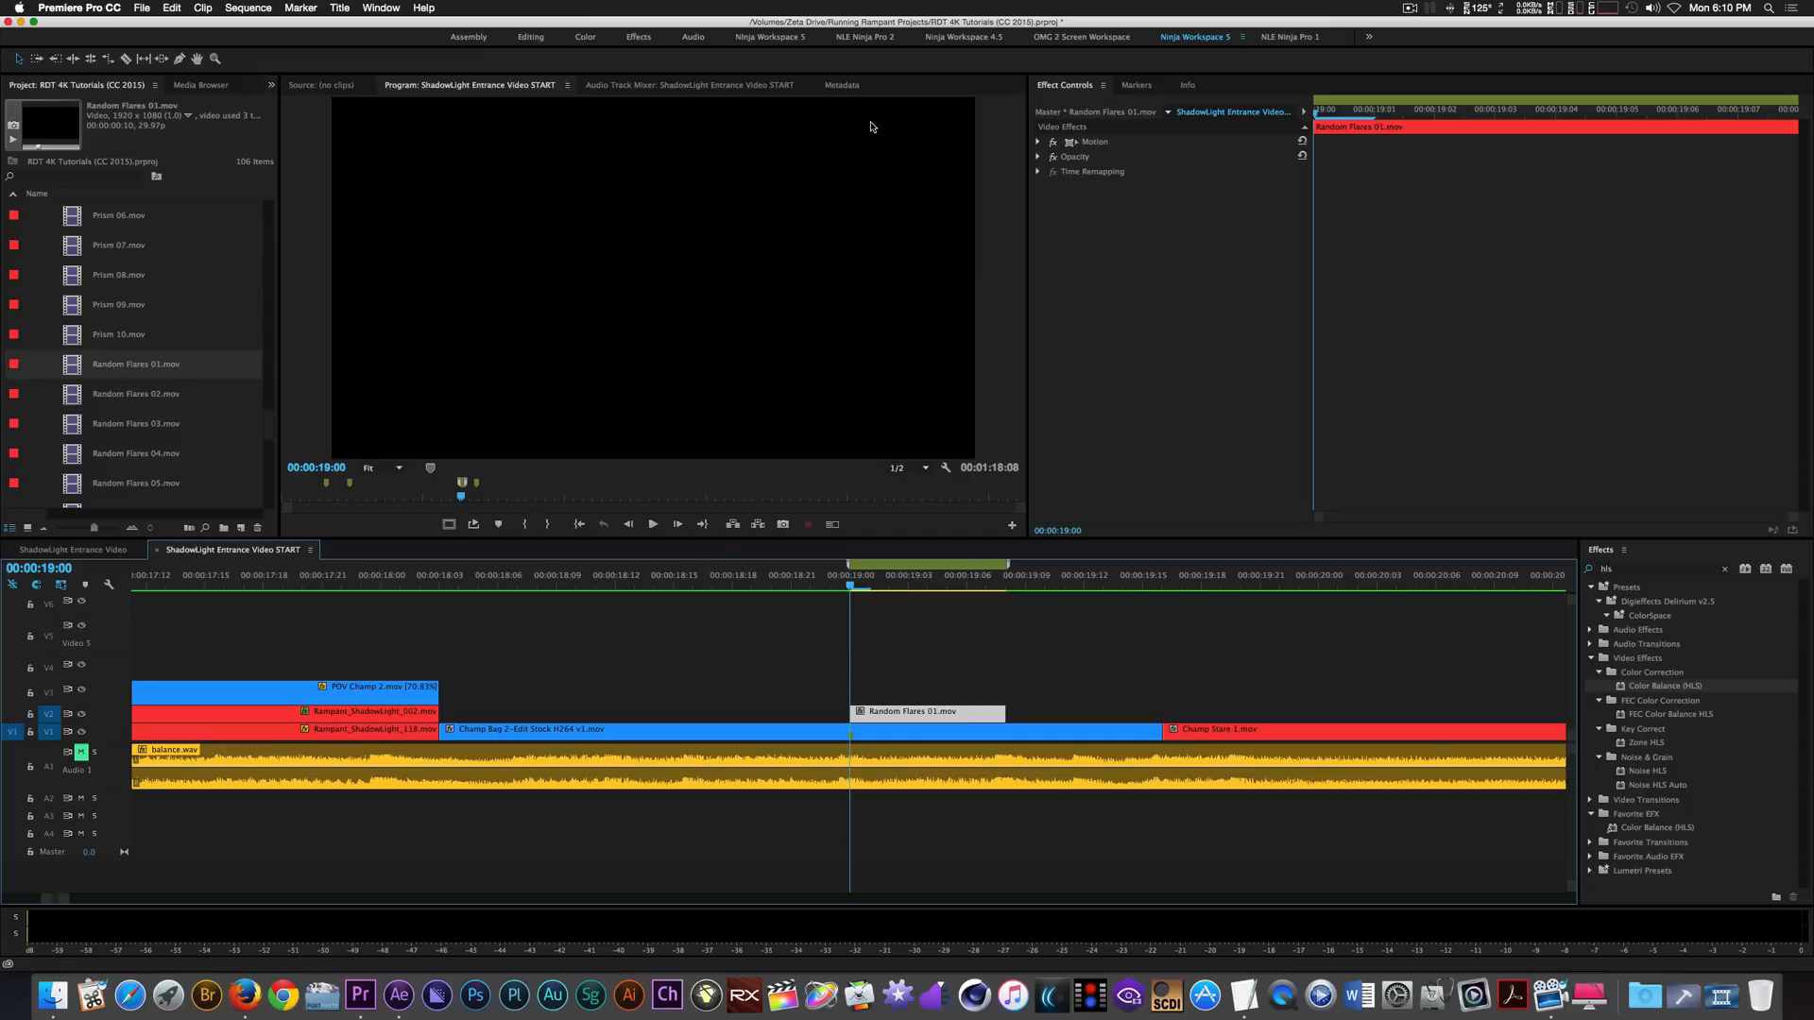
{"action": "left_click", "coordinate": [1039, 142]}
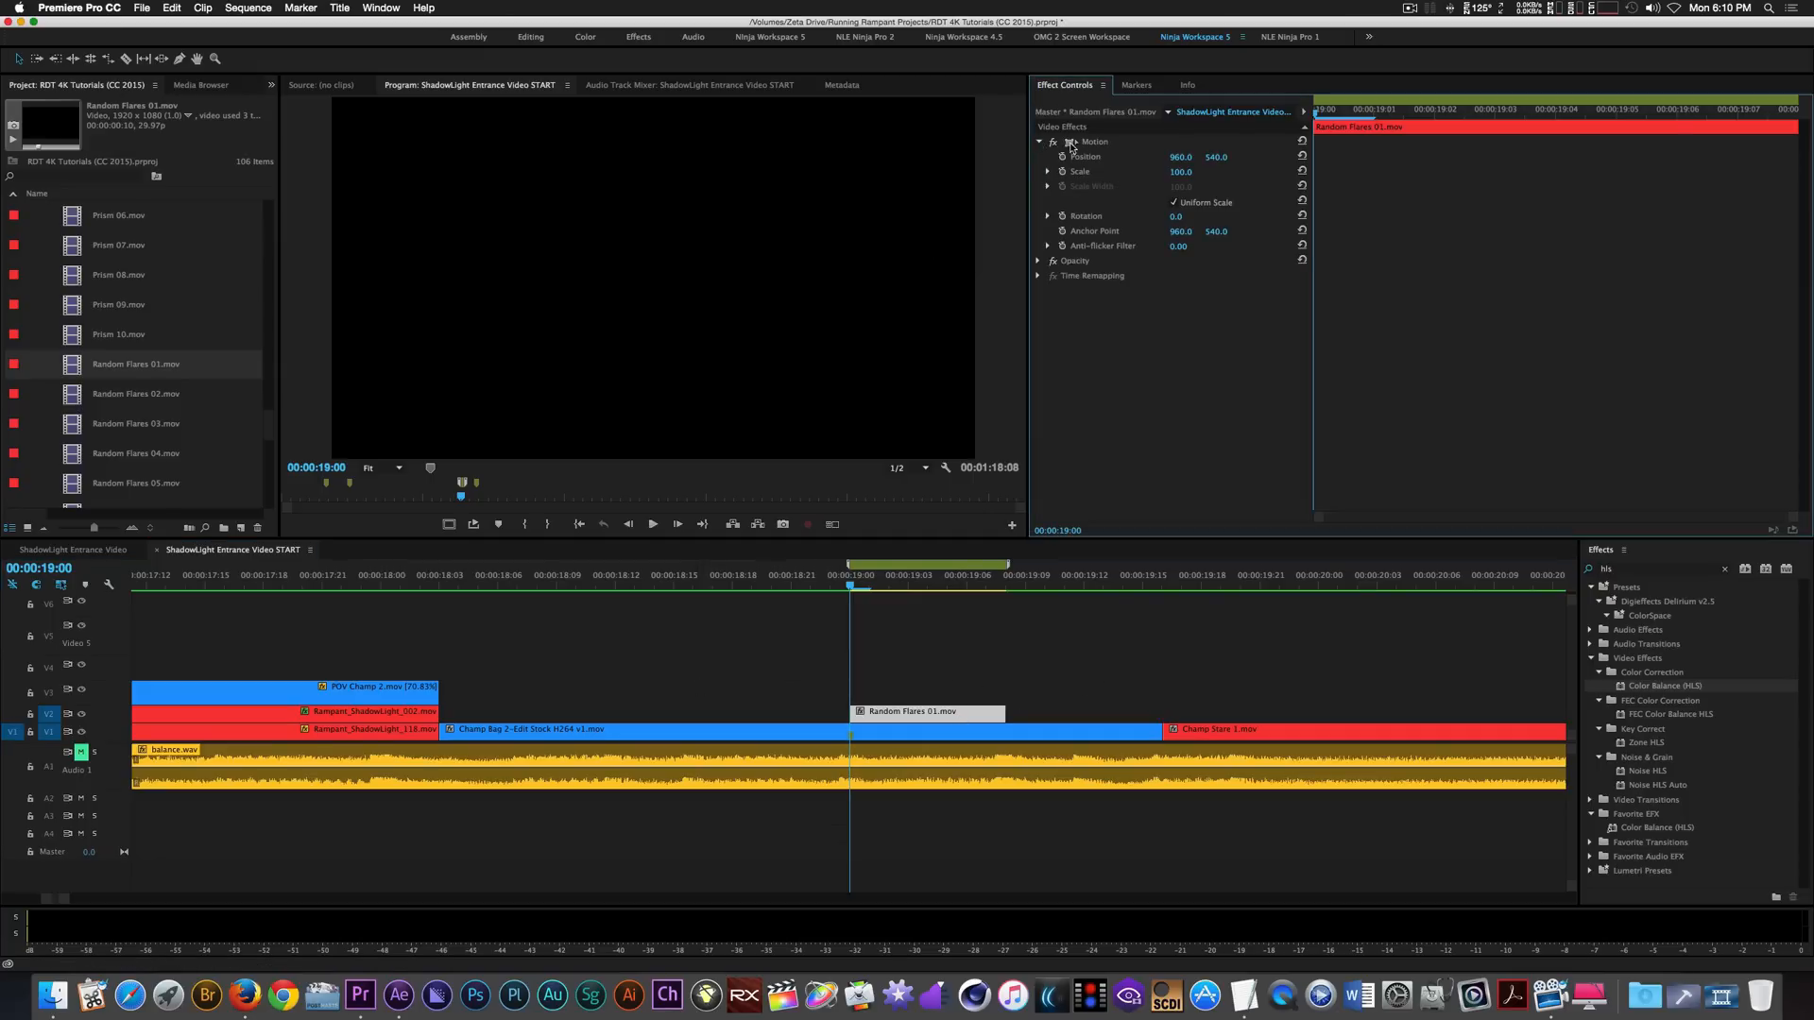
{"action": "left_click", "coordinate": [1092, 143]}
{"action": "left_click", "coordinate": [665, 225]}
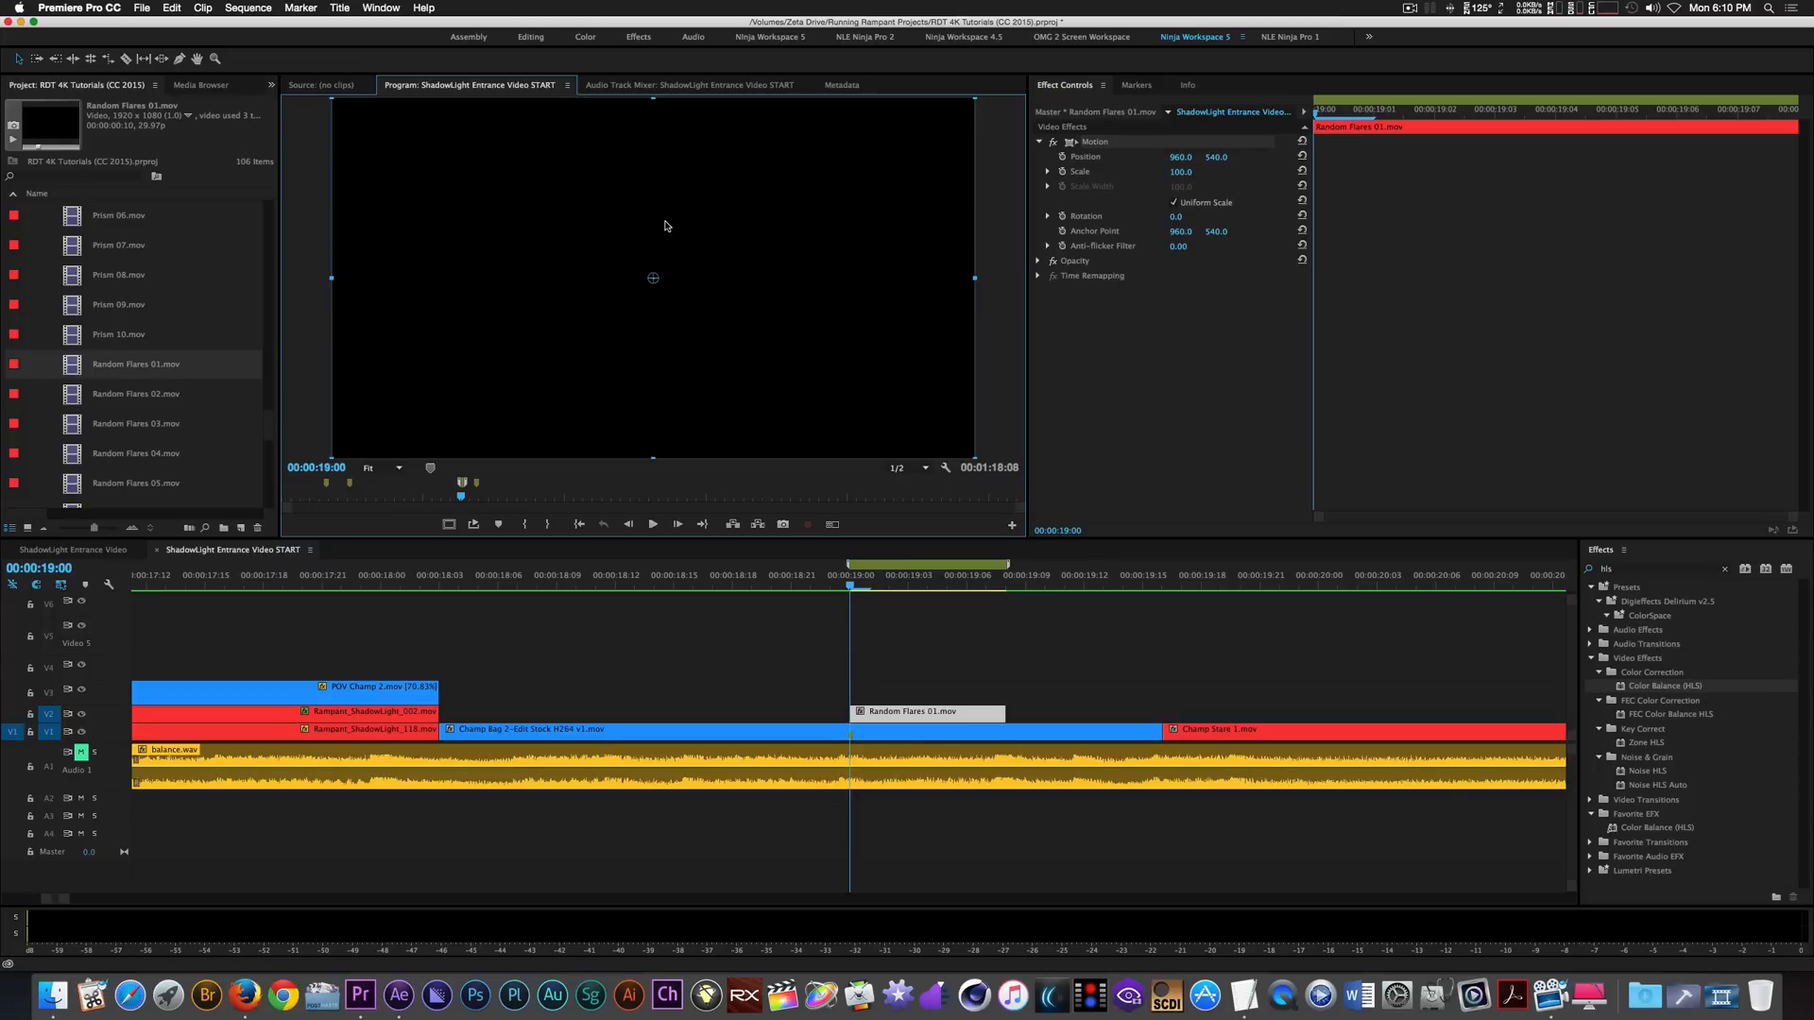
{"action": "key", "text": "minus"}
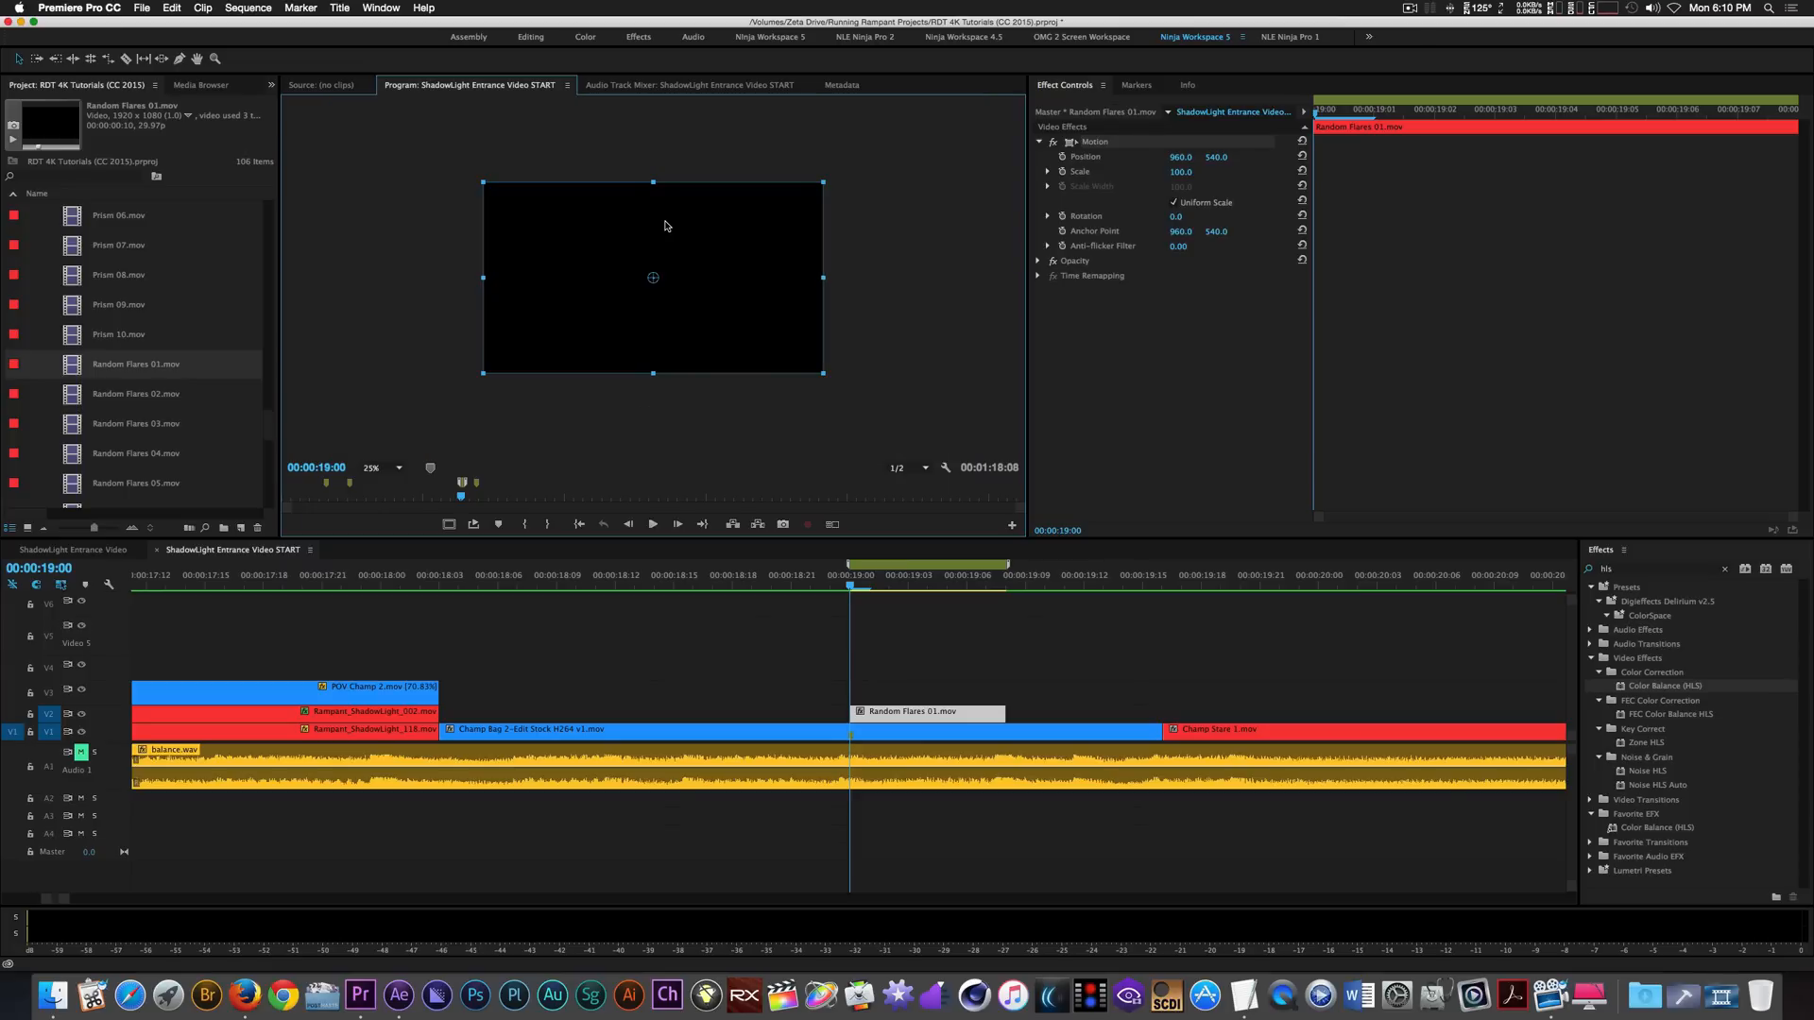
Turn off Opacity keyframing on the Random Flares 01.mov clip and set its Opacity to 5%.
{"action": "left_click", "coordinate": [1038, 261]}
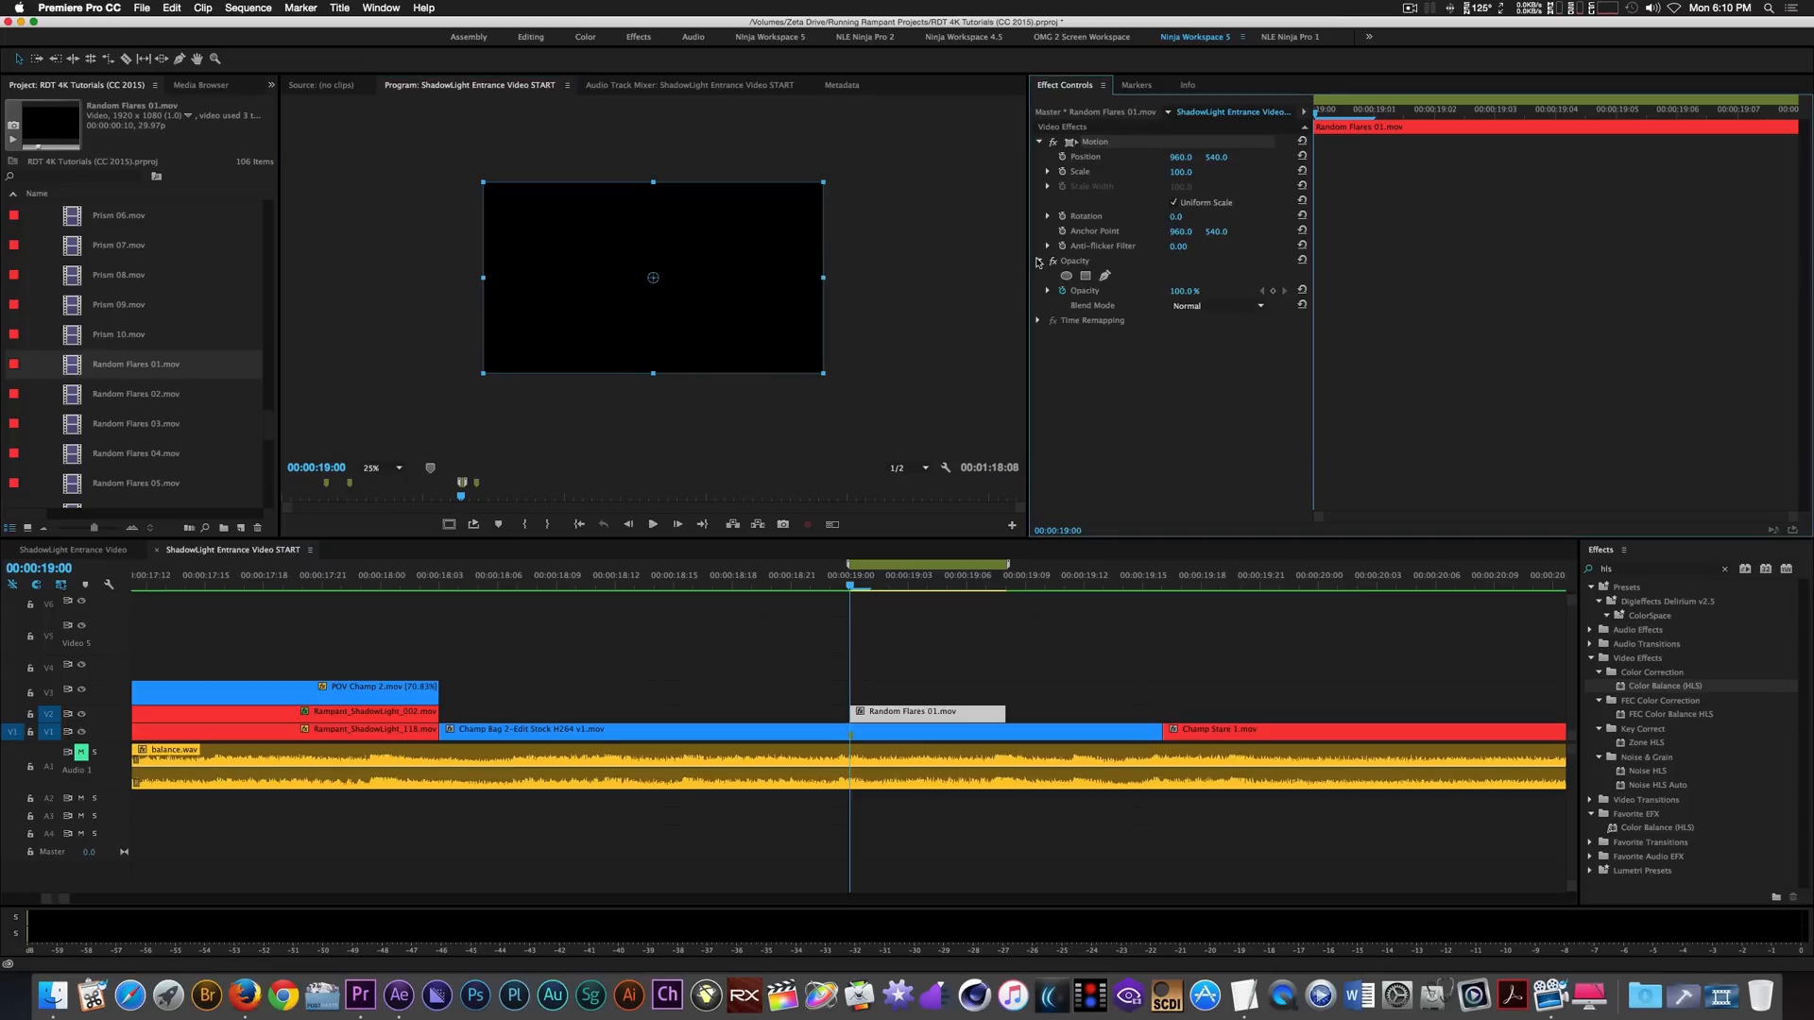
{"action": "left_click", "coordinate": [1178, 292]}
{"action": "type", "text": "5"}
{"action": "key", "text": "Return"}
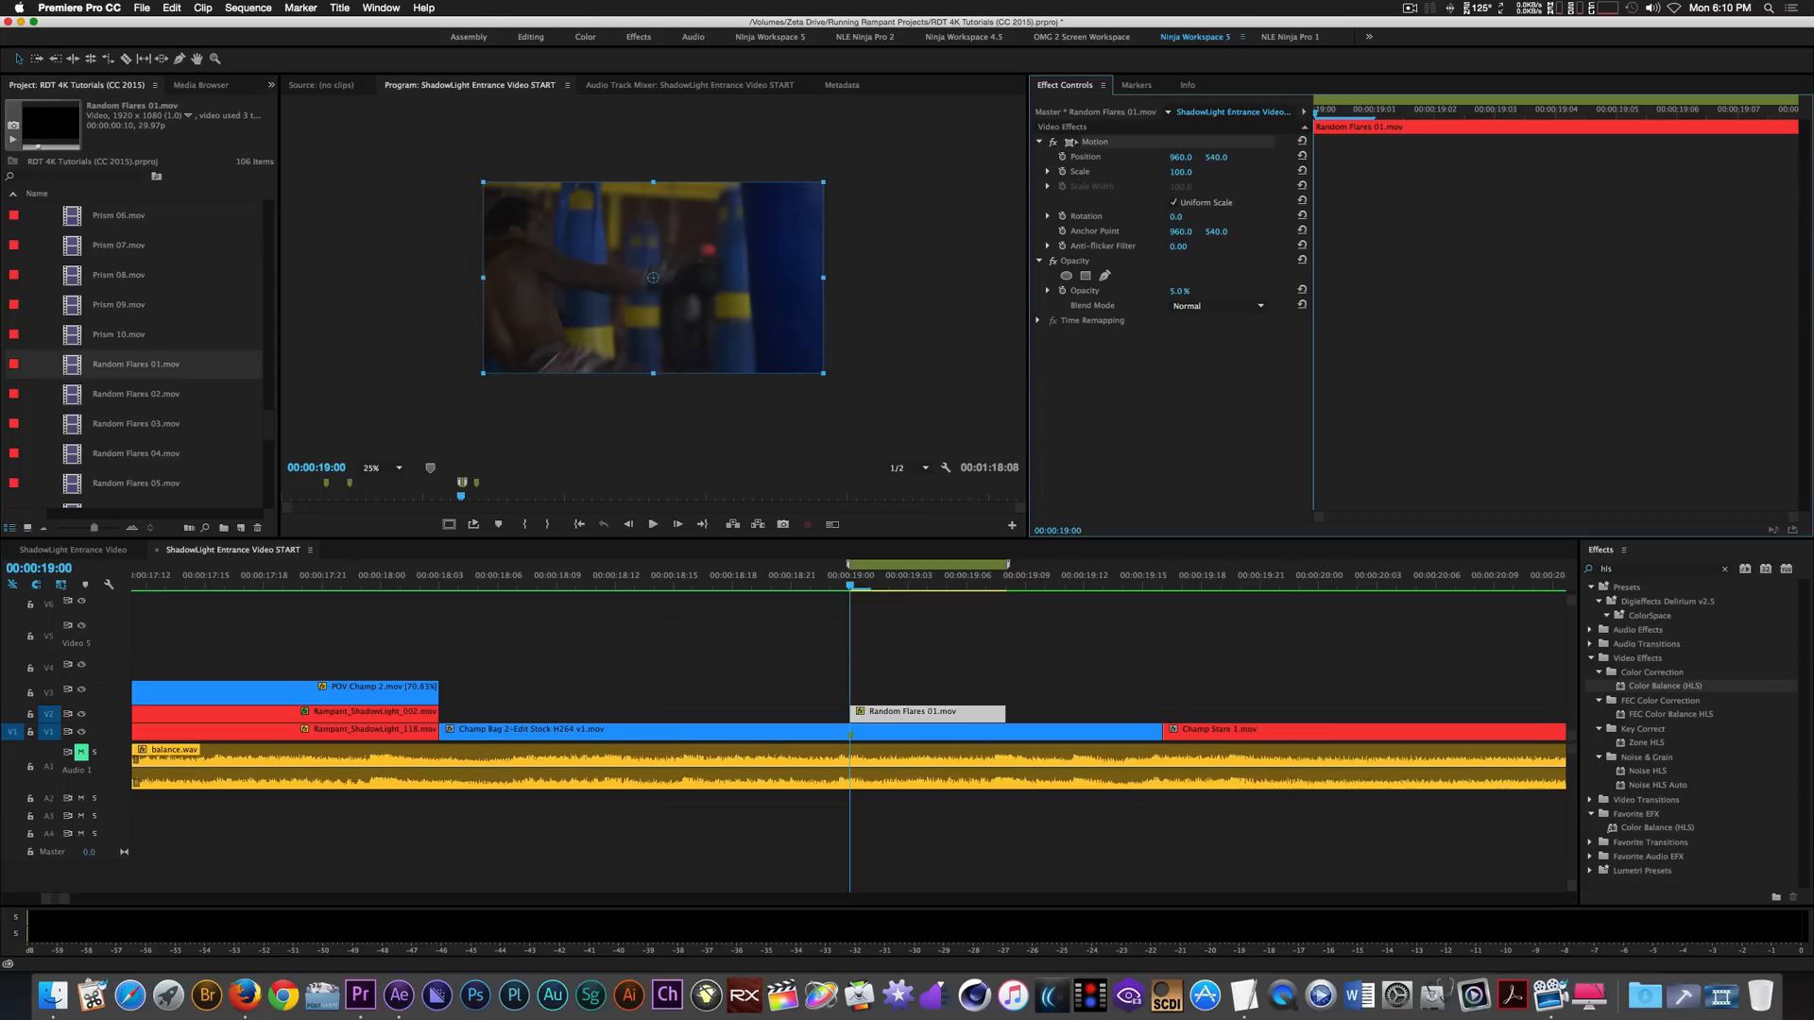
At 00:00:19:04, reposition the Random Flares 01.mov clip over the fighter's extended limb with Position 1836, 660.
{"action": "key", "text": "Right"}
{"action": "key", "text": "Right"}
{"action": "key", "text": "Right"}
{"action": "key", "text": "Right"}
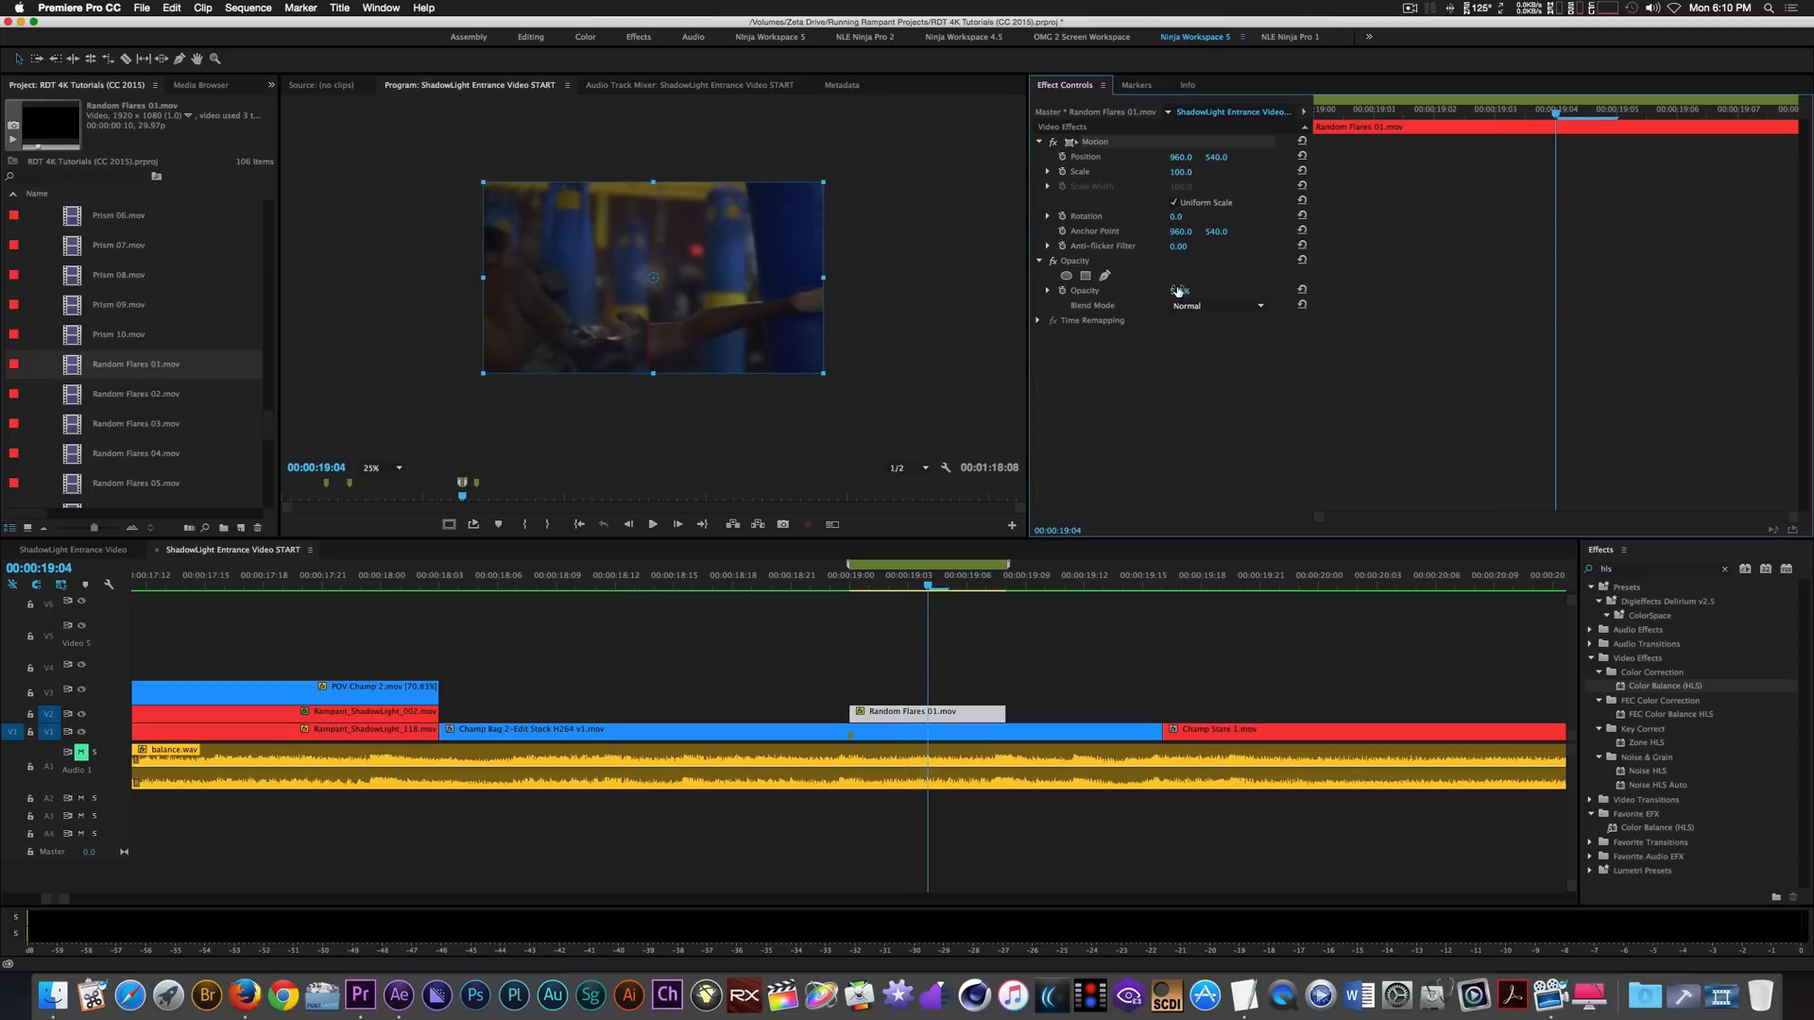
{"action": "left_click_drag", "start_coordinate": [649, 258], "coordinate": [809, 282]}
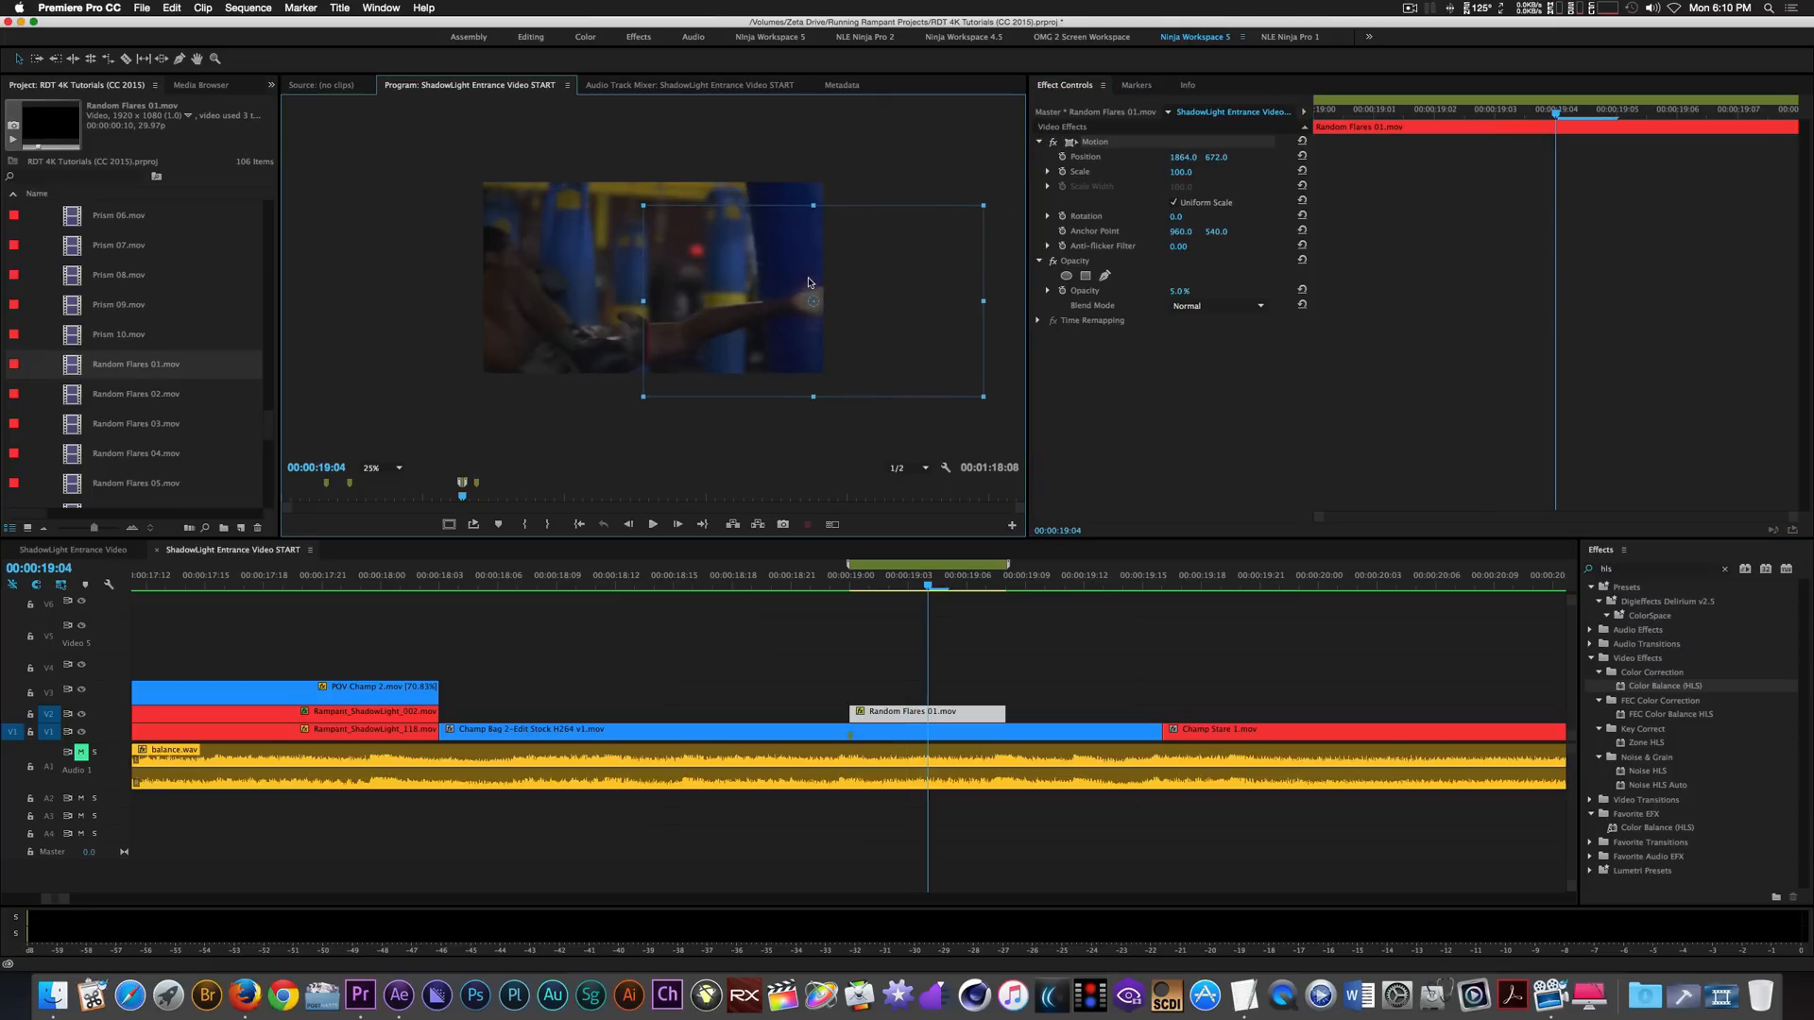
{"action": "left_click", "coordinate": [1184, 156]}
{"action": "type", "text": "18"}
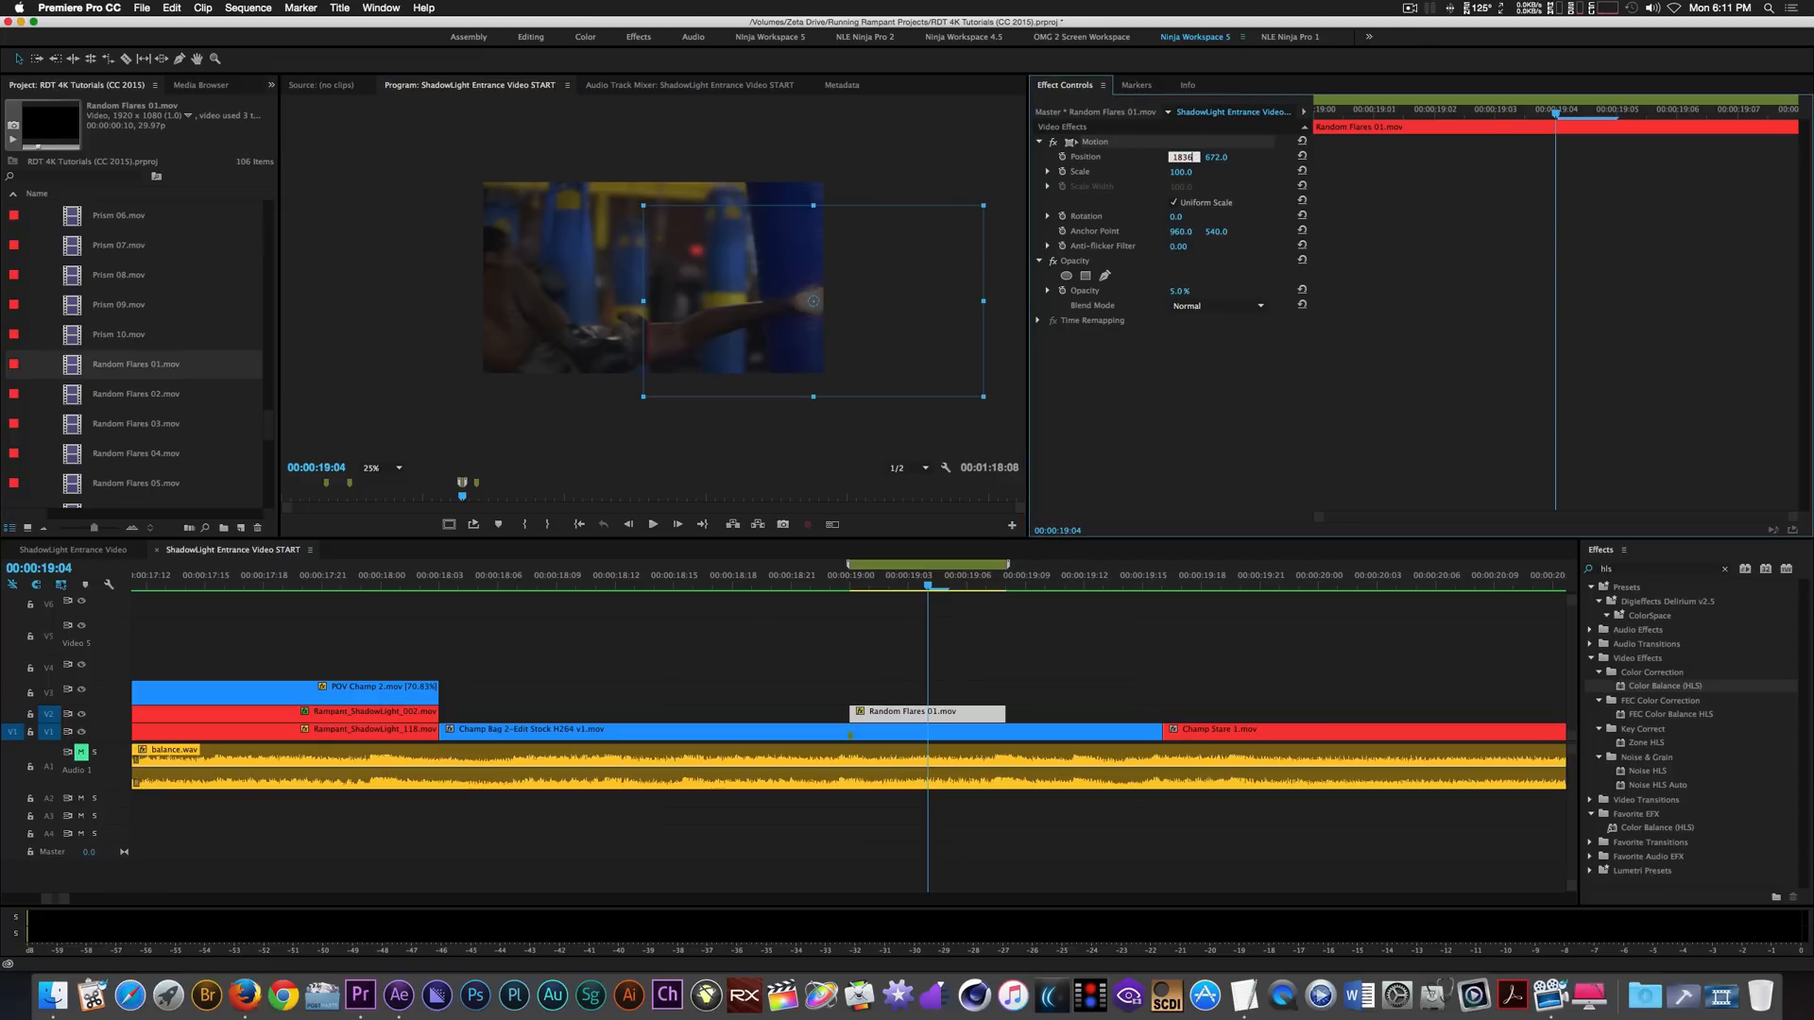
{"action": "type", "text": "36"}
{"action": "left_click", "coordinate": [1219, 157]}
{"action": "type", "text": "660"}
{"action": "key", "text": "Return"}
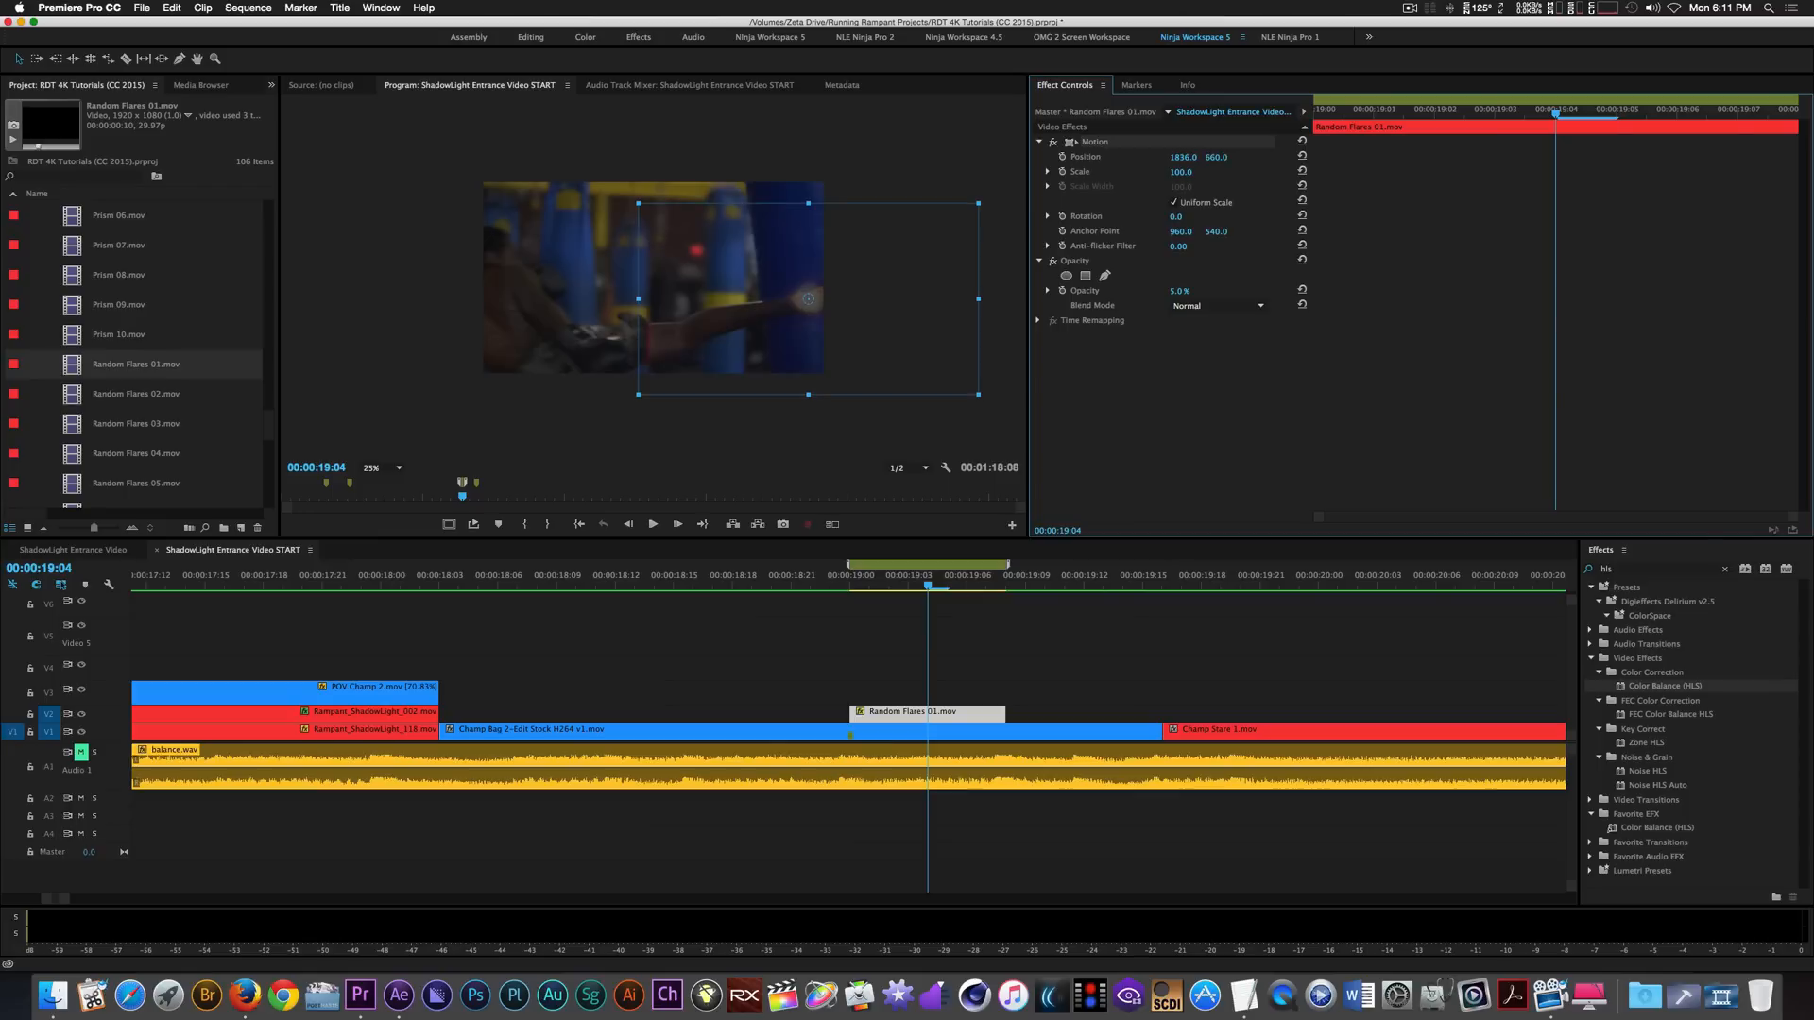
At 00:00:19:03, set the Random Flares 01.mov clip's Scale to 206 and turn on Scale keyframing.
{"action": "key", "text": "Up"}
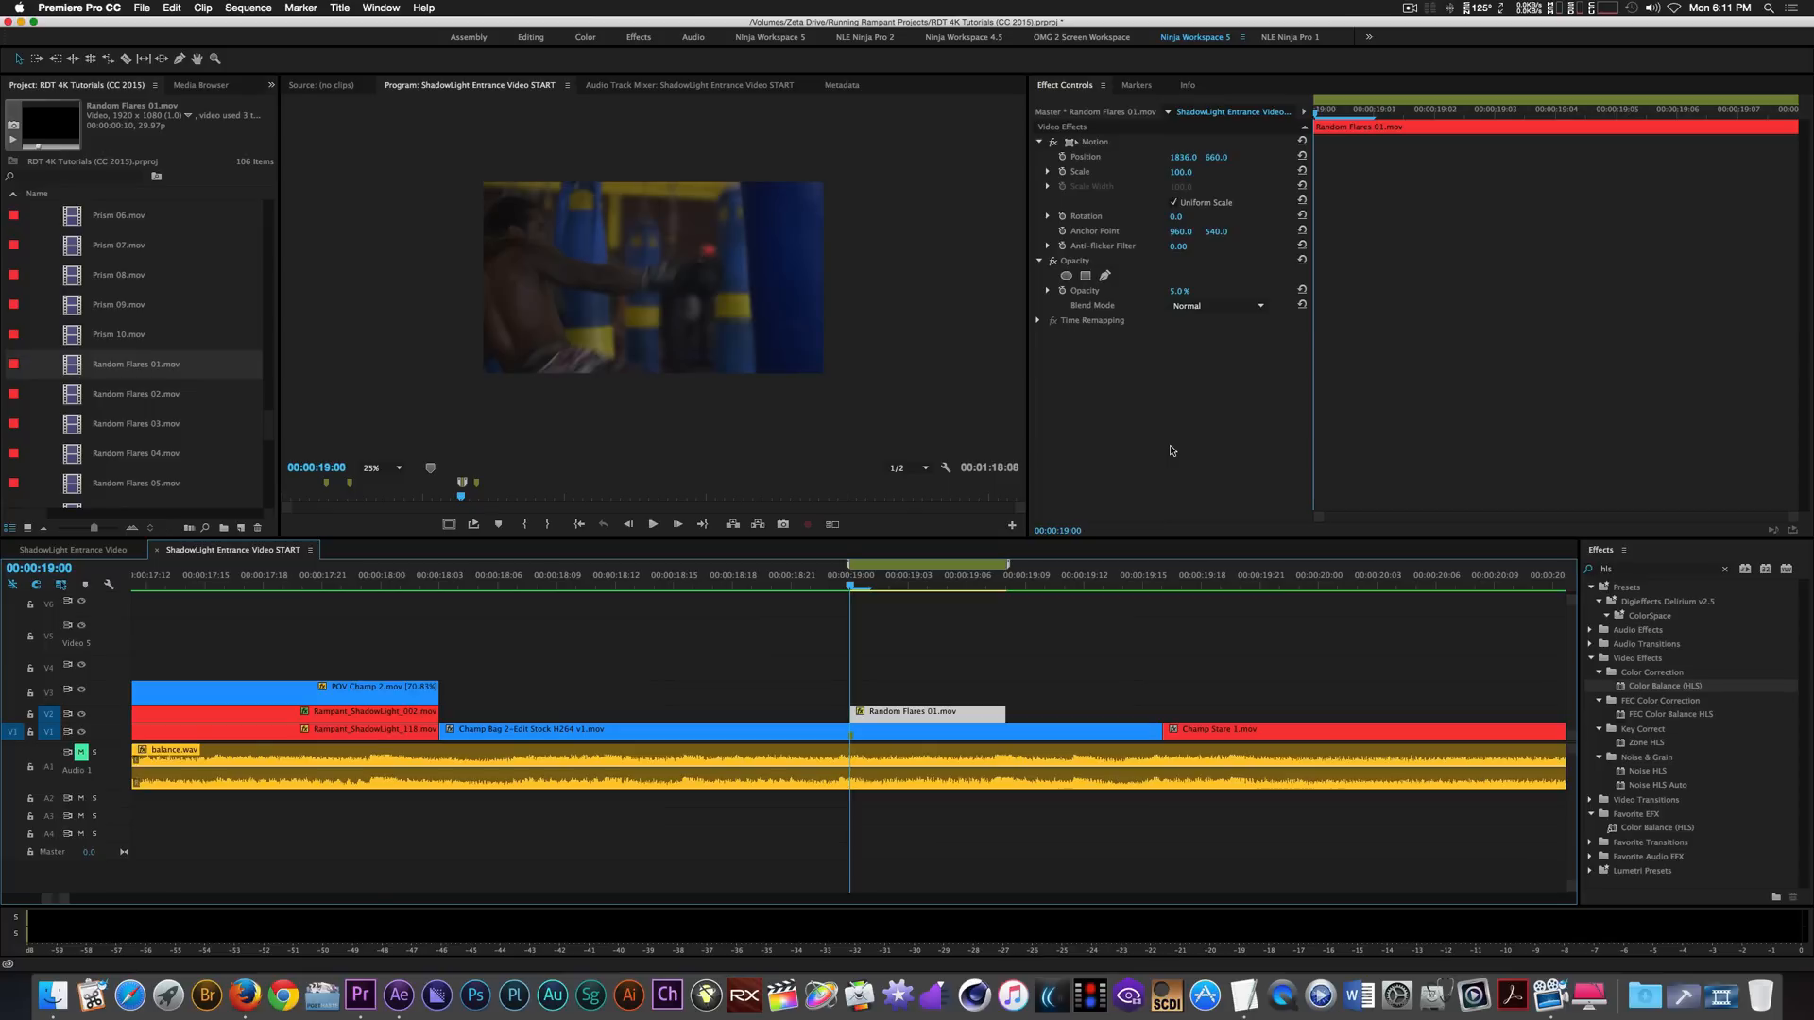
{"action": "key", "text": "Right"}
{"action": "key", "text": "Right"}
{"action": "key", "text": "Right"}
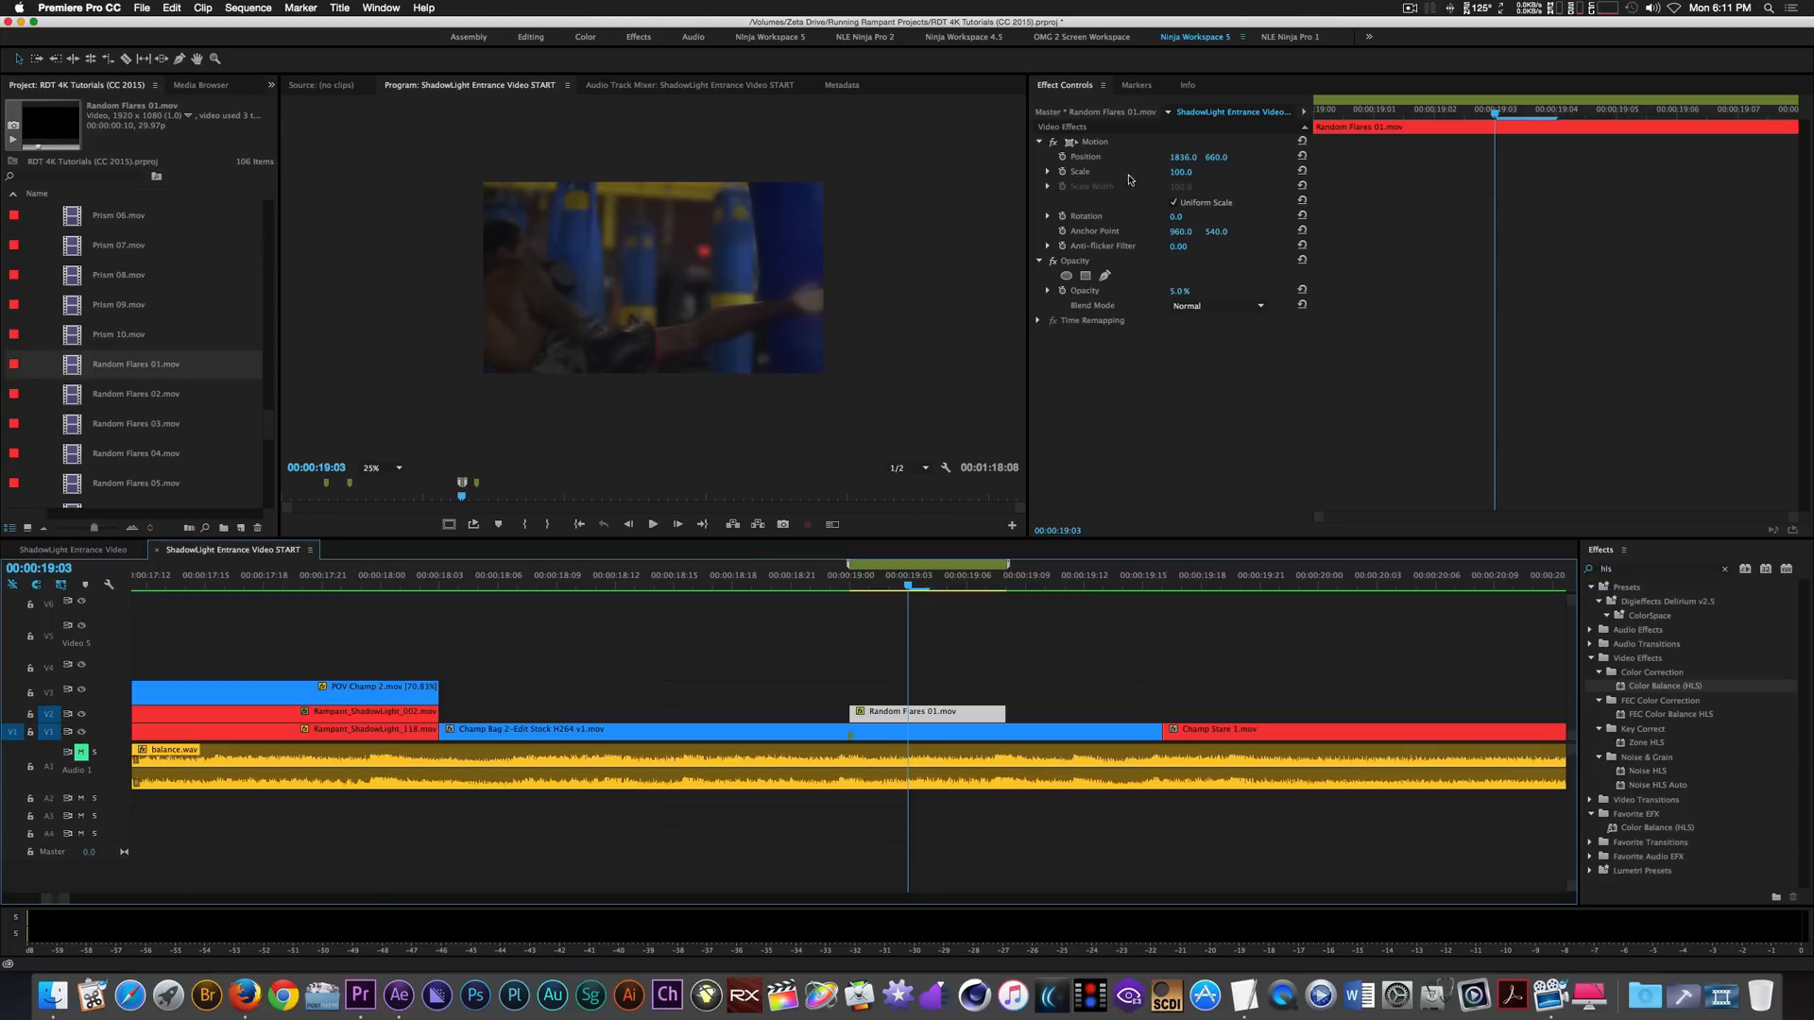
{"action": "left_click", "coordinate": [1181, 172]}
{"action": "type", "text": "206"}
{"action": "key", "text": "Return"}
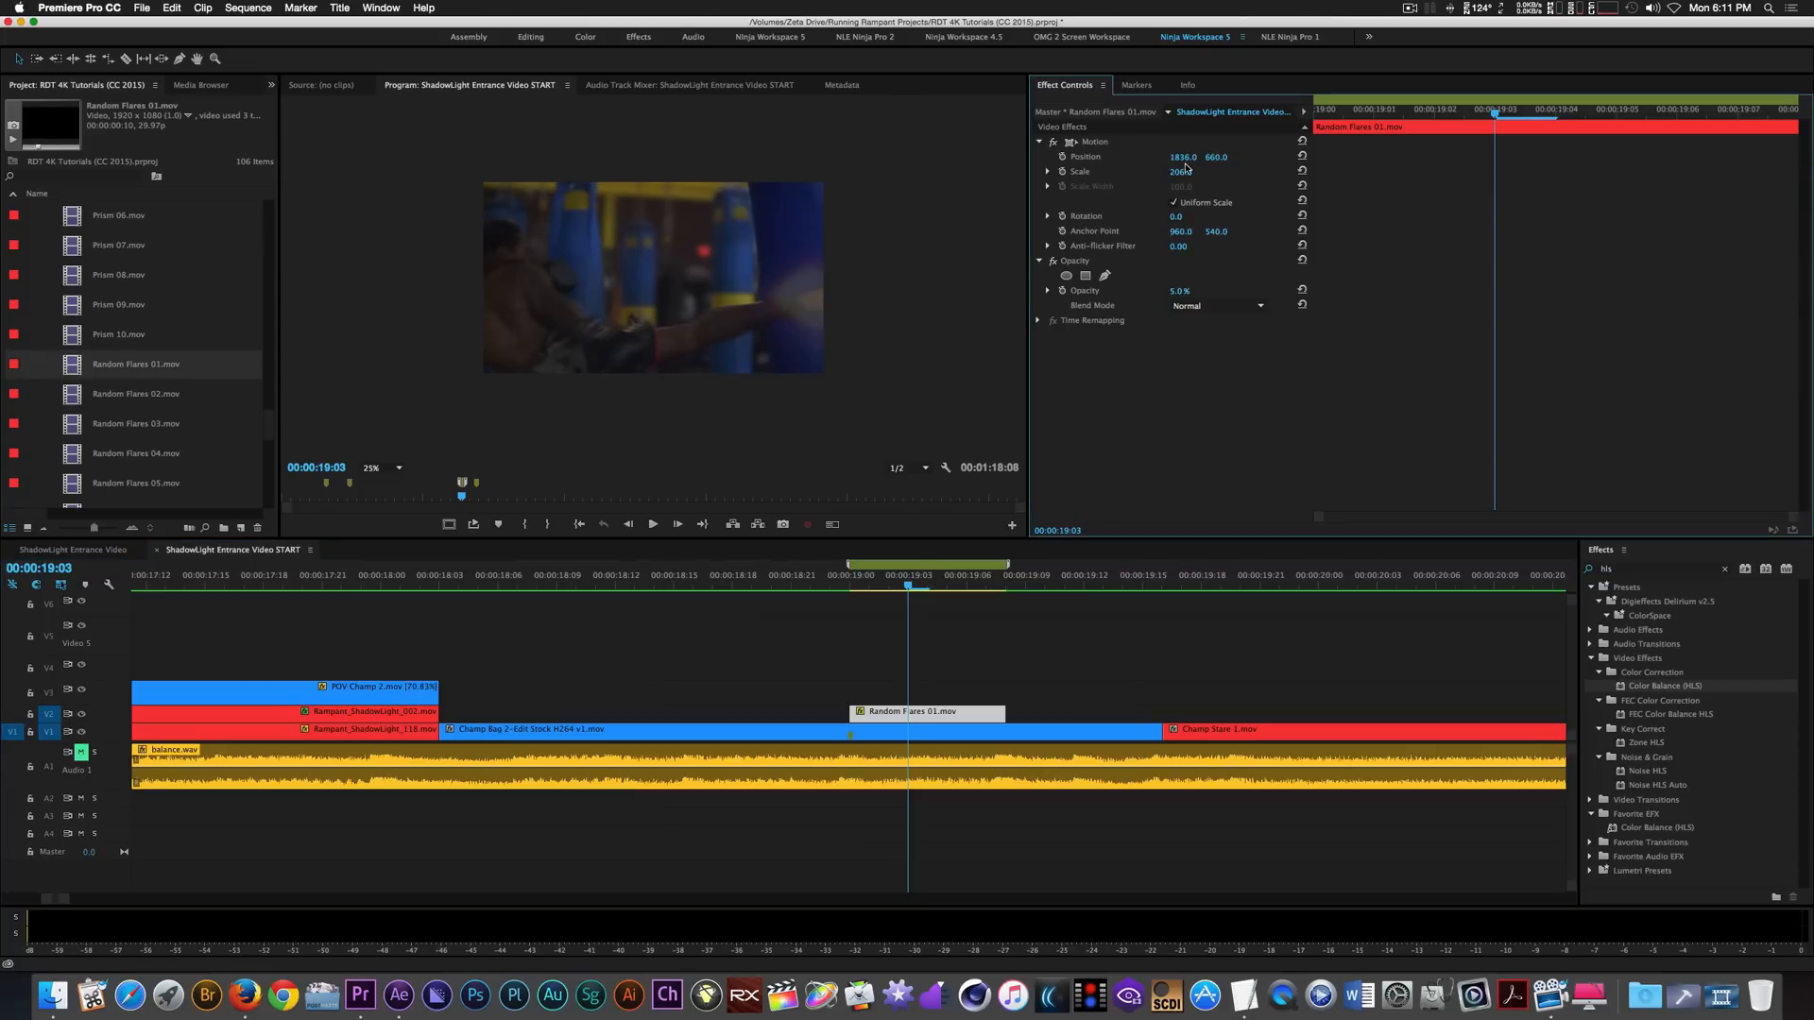
{"action": "left_click", "coordinate": [1062, 172]}
Add a Scale keyframe of 377 to the Random Flares 01.mov clip at 00:00:19:05.
{"action": "key", "text": "Right"}
{"action": "key", "text": "Right"}
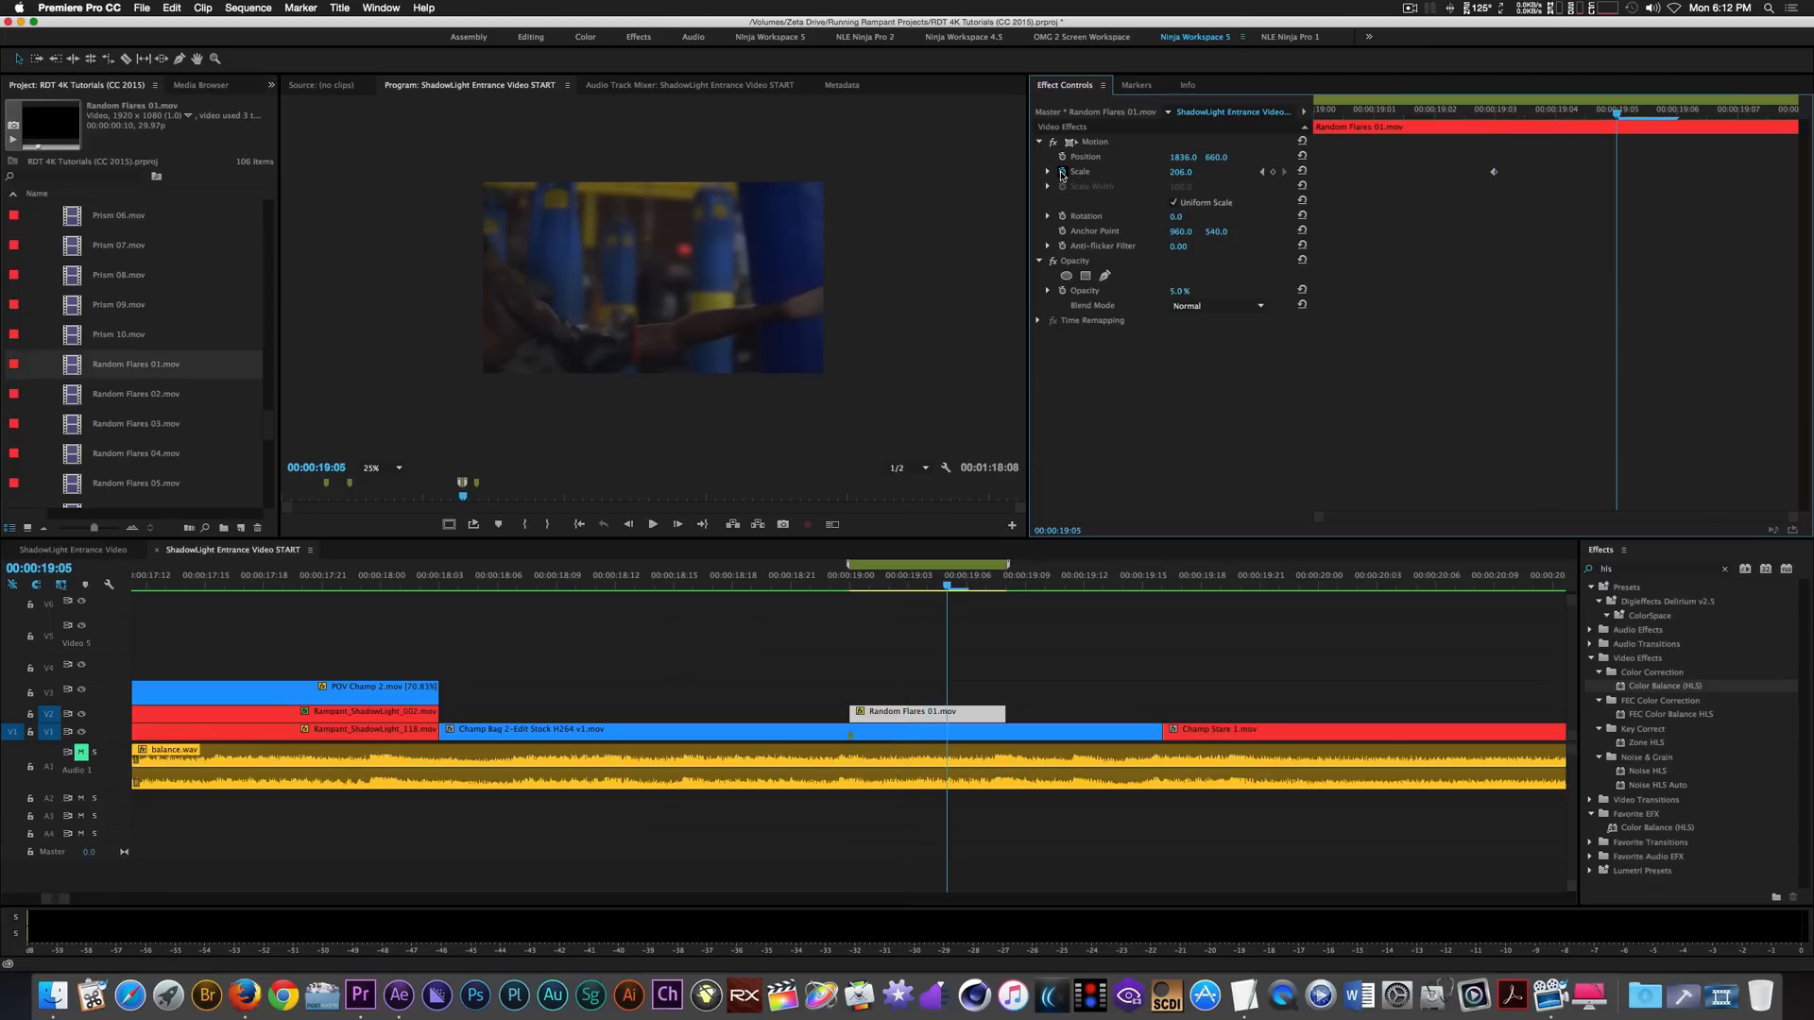
{"action": "left_click", "coordinate": [1181, 172]}
{"action": "type", "text": "377"}
{"action": "key", "text": "Return"}
Set the Random Flares 01.mov clip's Opacity to 100% with the Linear Dodge (Add) blend mode, and save the project.
{"action": "left_click", "coordinate": [1179, 292]}
{"action": "type", "text": "100"}
{"action": "key", "text": "Return"}
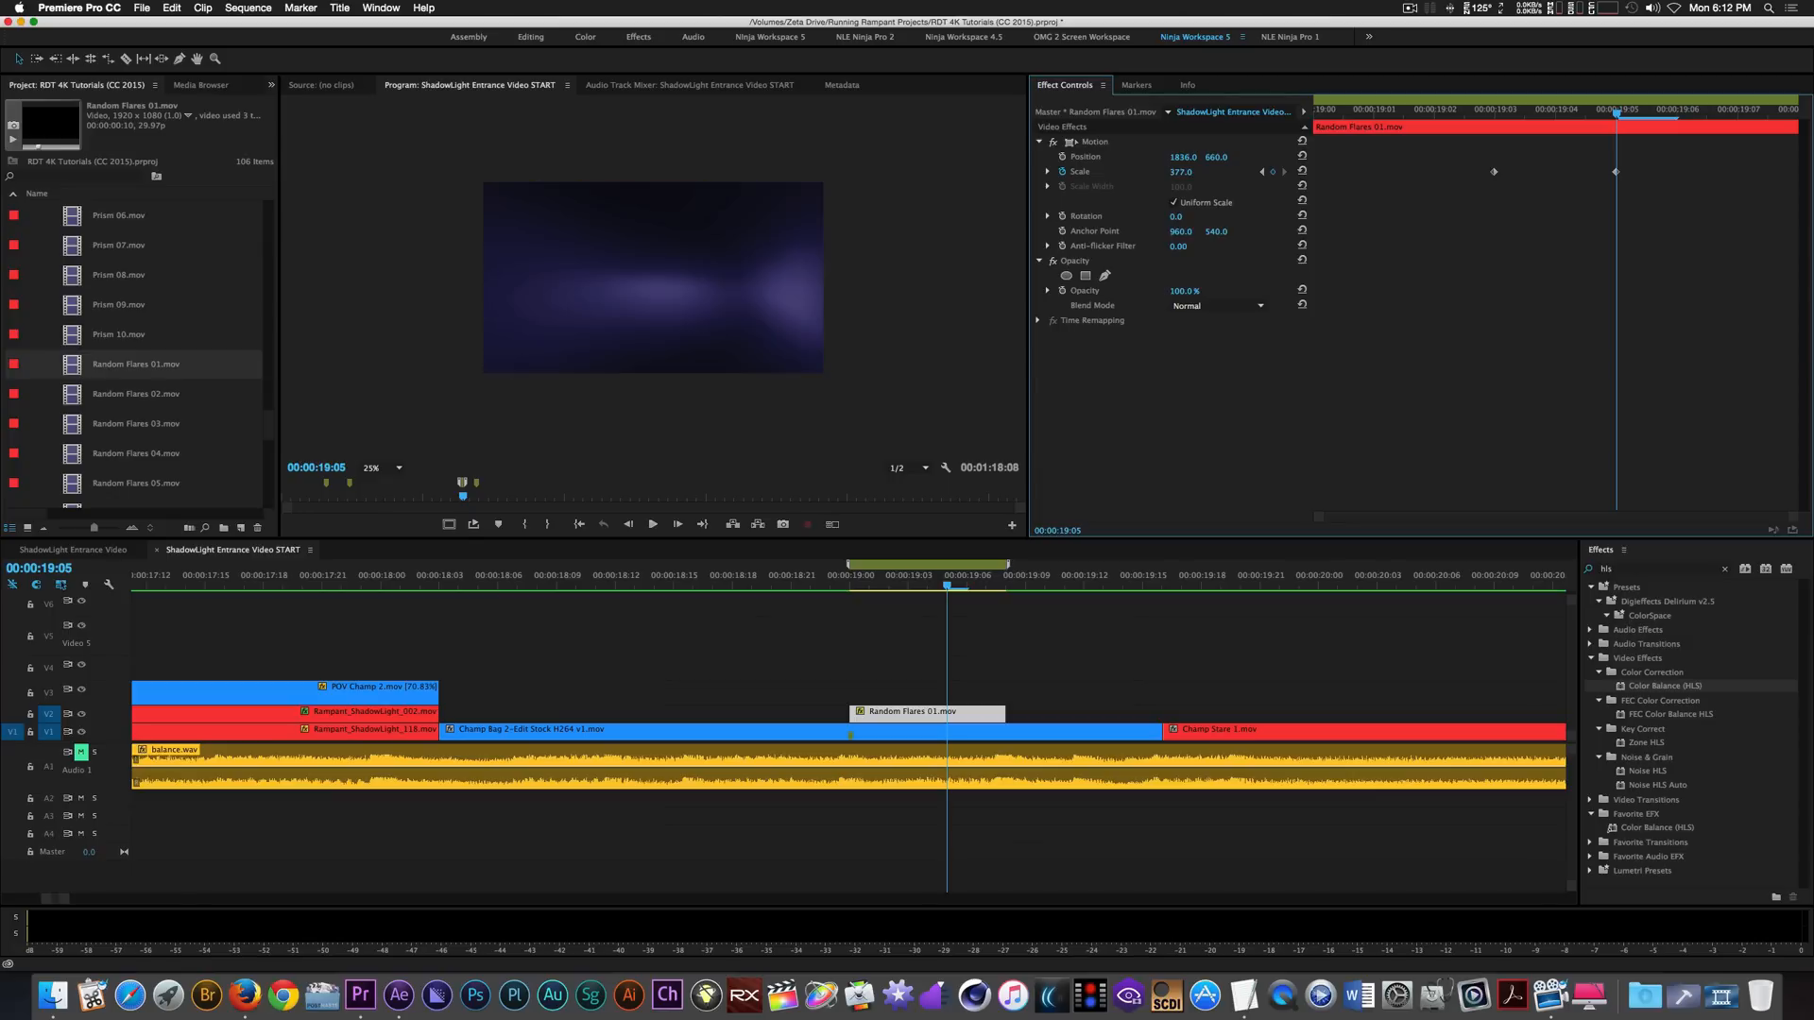
{"action": "left_click", "coordinate": [1212, 306]}
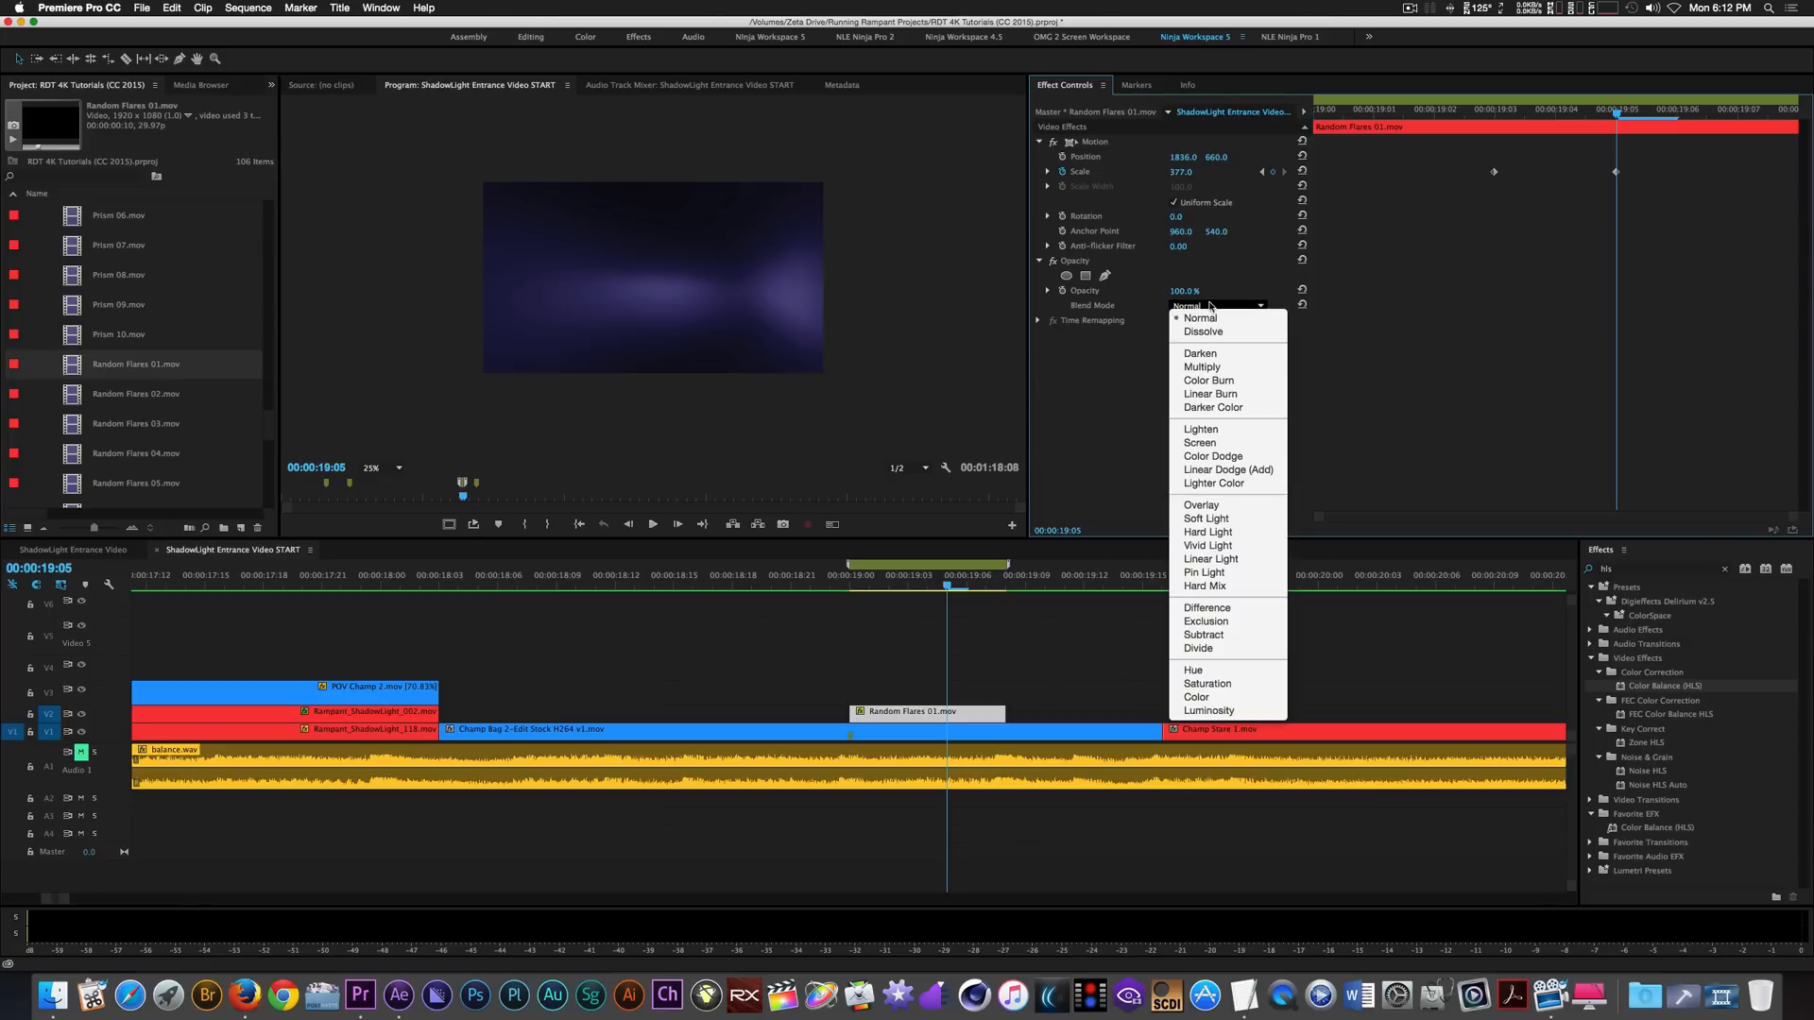
{"action": "left_click", "coordinate": [1245, 470]}
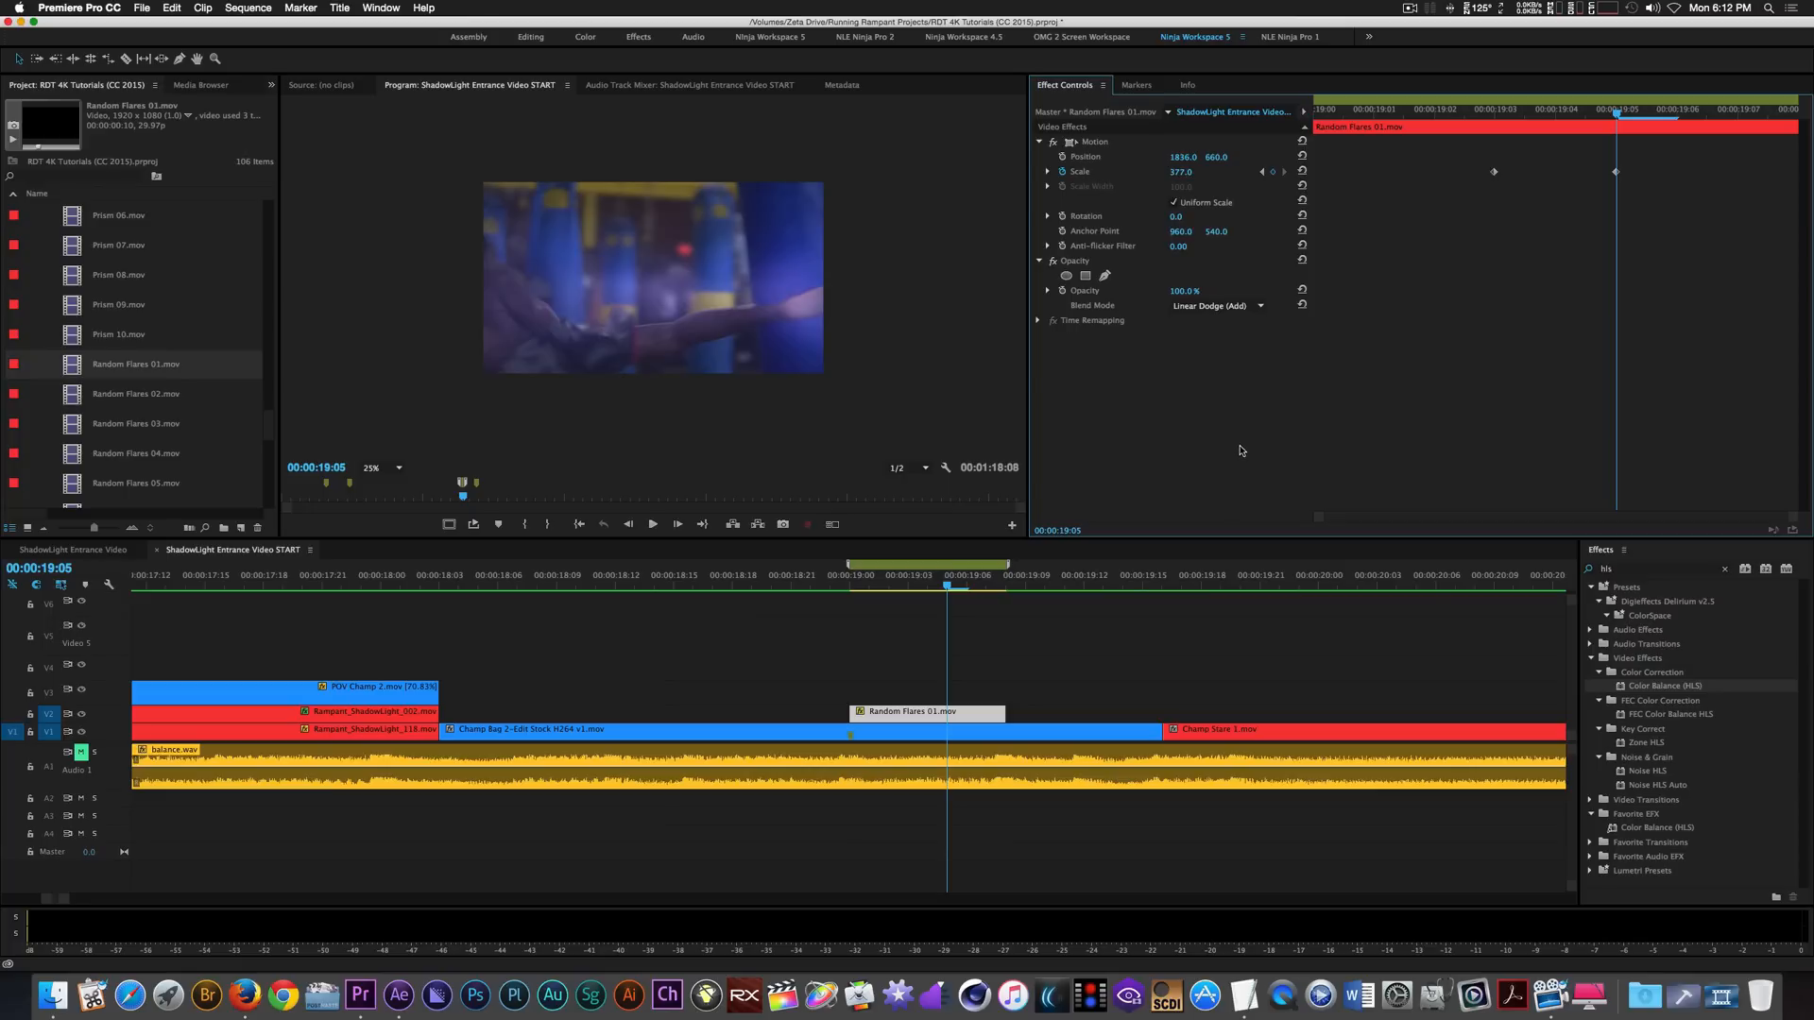
{"action": "key", "text": "super+s"}
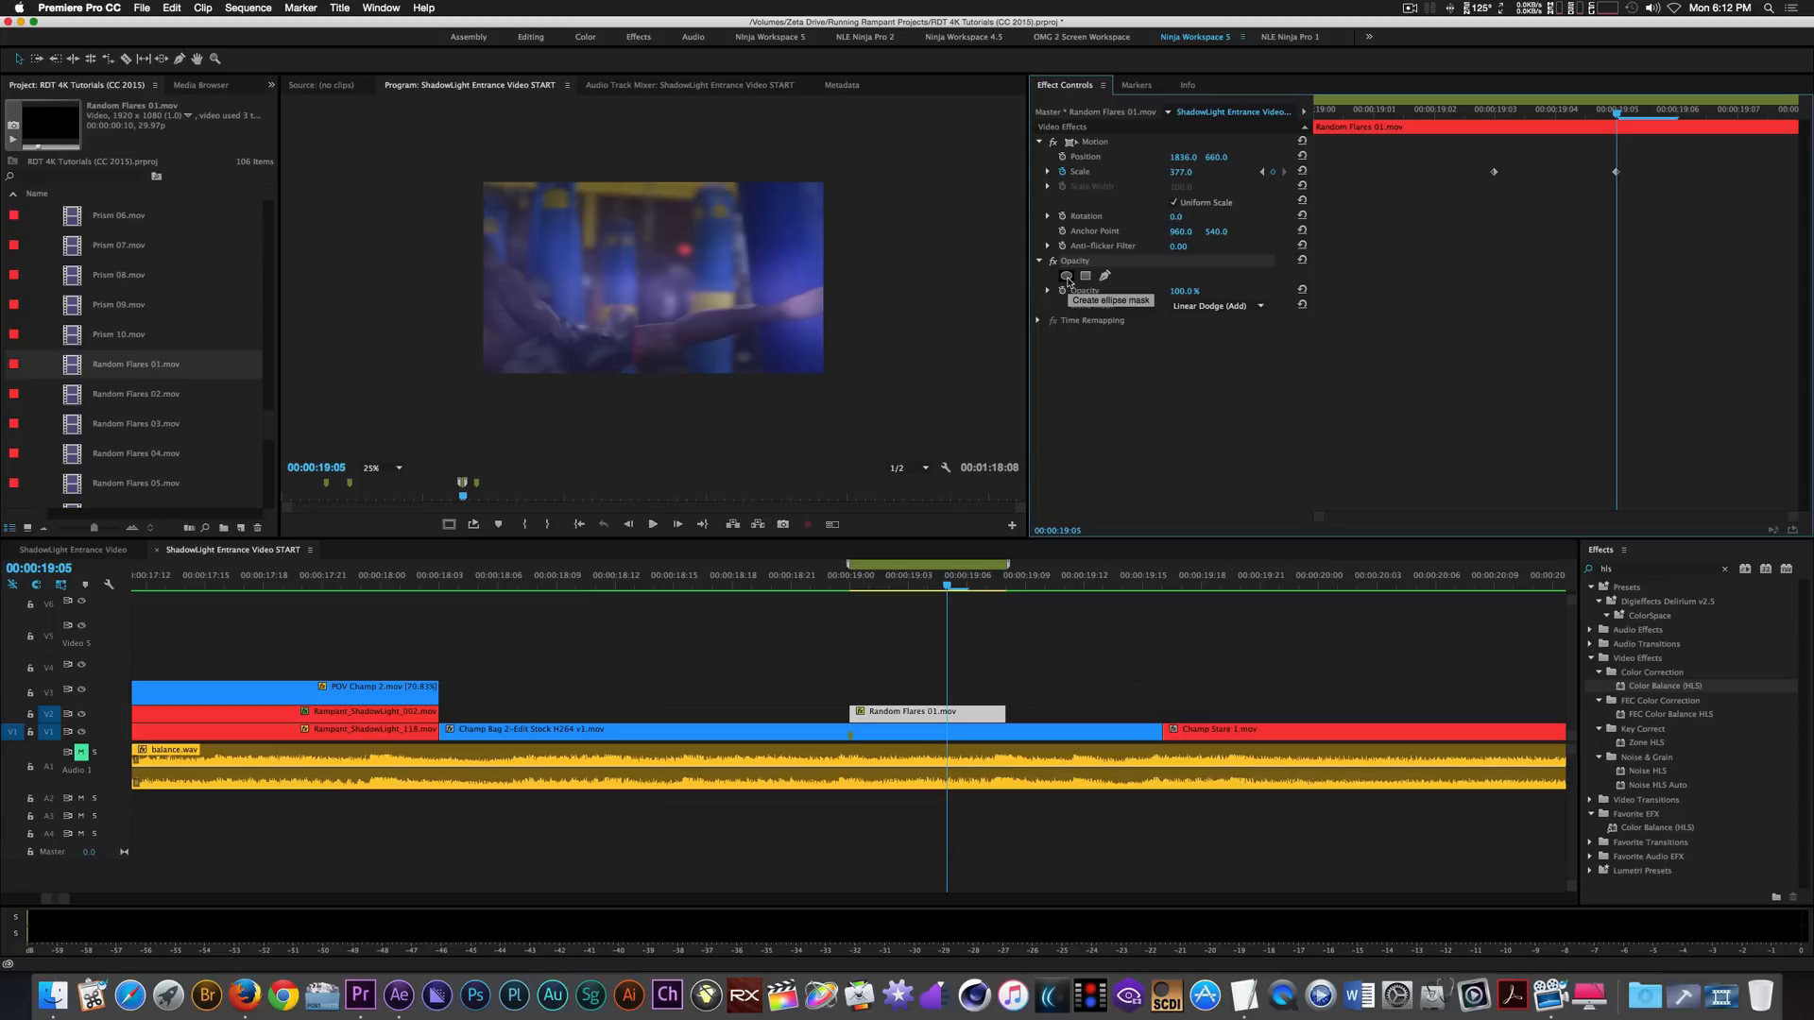
Add an ellipse mask to the Random Flares 01.mov clip's Opacity.
{"action": "left_click", "coordinate": [1068, 277]}
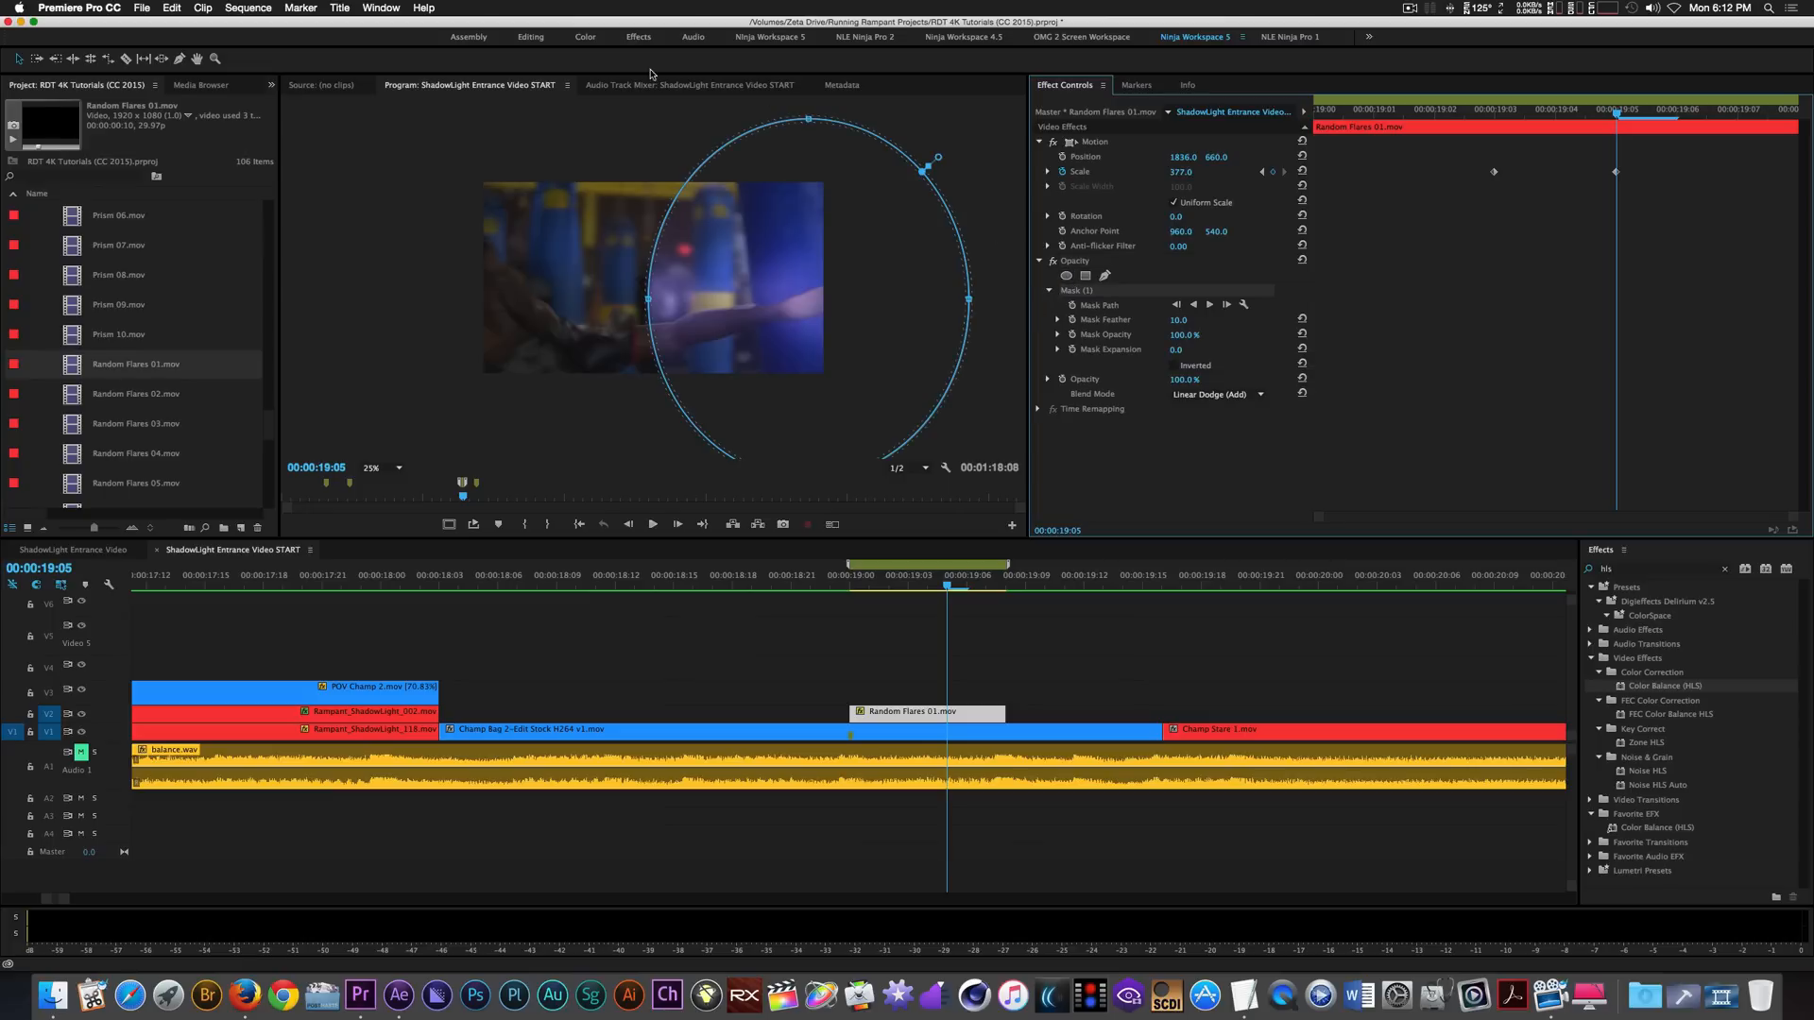
{"action": "left_click_drag", "start_coordinate": [810, 121], "coordinate": [810, 168]}
{"action": "left_click_drag", "start_coordinate": [973, 329], "coordinate": [924, 327]}
{"action": "left_click", "coordinate": [1080, 294]}
{"action": "key", "text": "super+z"}
{"action": "key", "text": "super+z"}
Set the Mask Feather of the Random Flares 01.mov clip's ellipse mask to 178.
{"action": "left_click", "coordinate": [1183, 319]}
{"action": "type", "text": "178"}
{"action": "key", "text": "Return"}
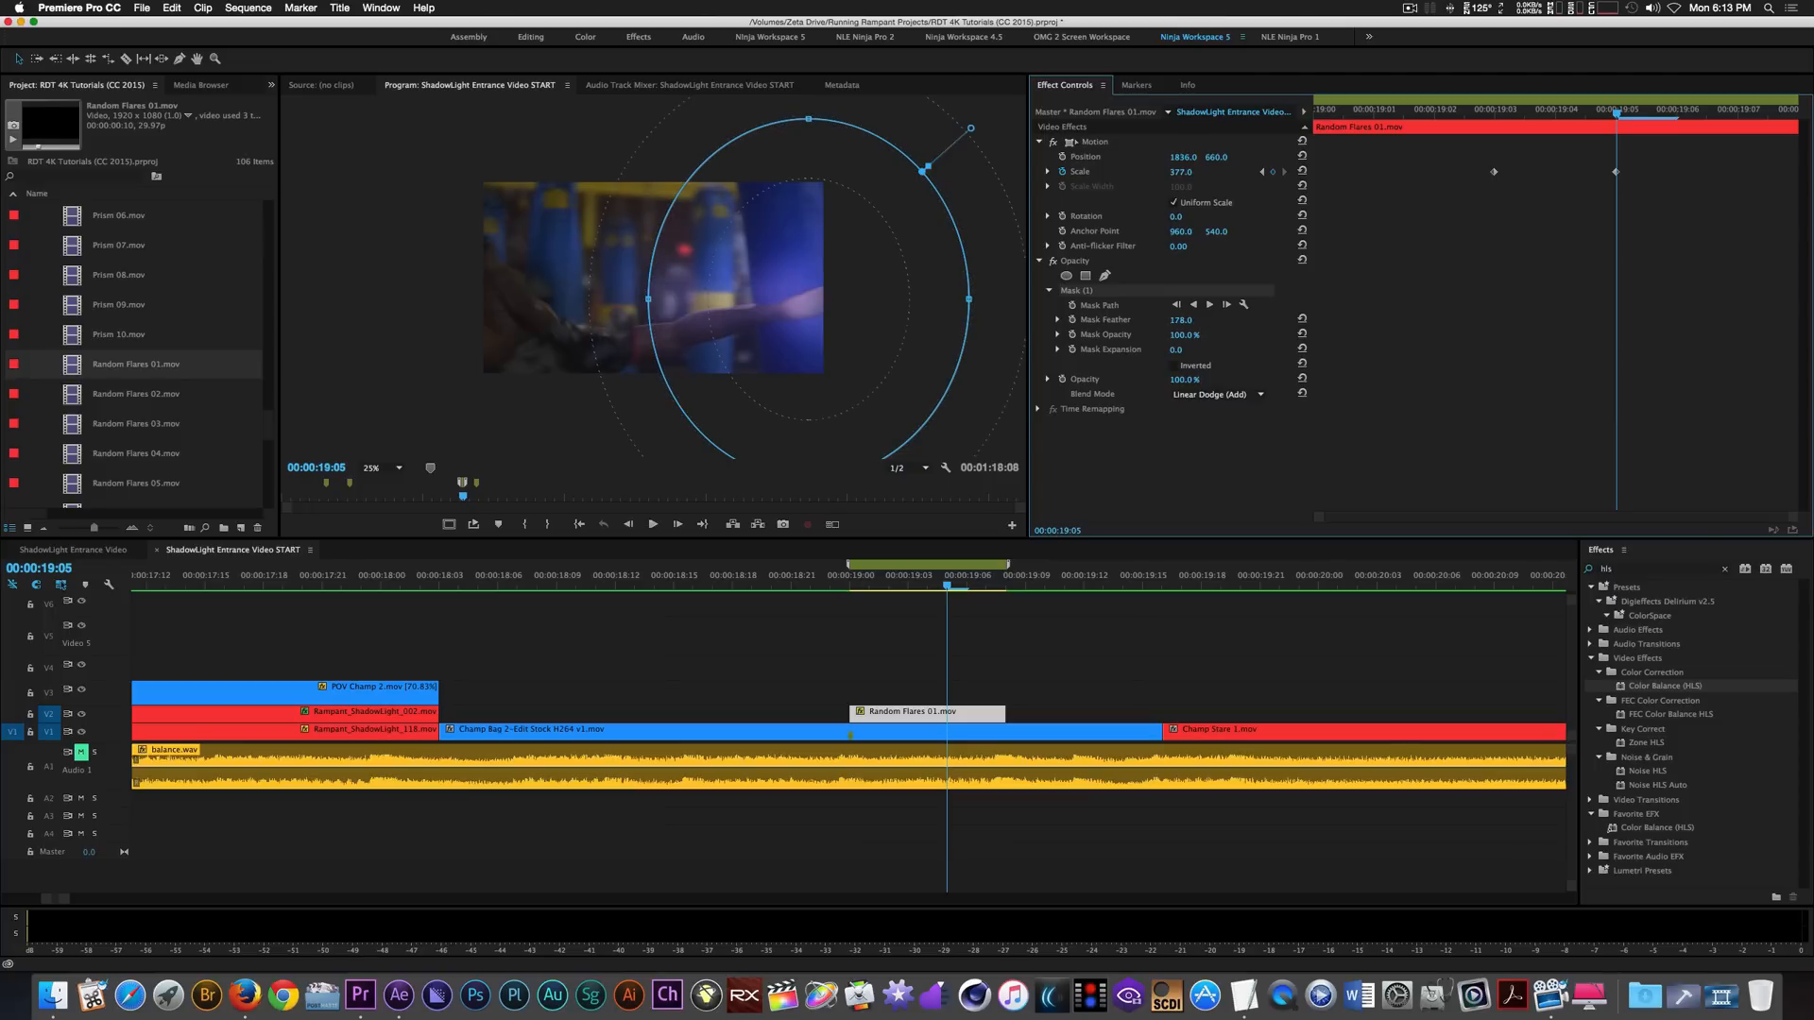
Play back the masked flare over the Champ Bag 2 clip, and return to the flare's start at 00:00:19:00.
{"action": "left_click", "coordinate": [793, 587]}
{"action": "key", "text": "space"}
{"action": "key", "text": "space"}
{"action": "left_click_drag", "start_coordinate": [977, 585], "coordinate": [893, 586]}
{"action": "key", "text": "Up"}
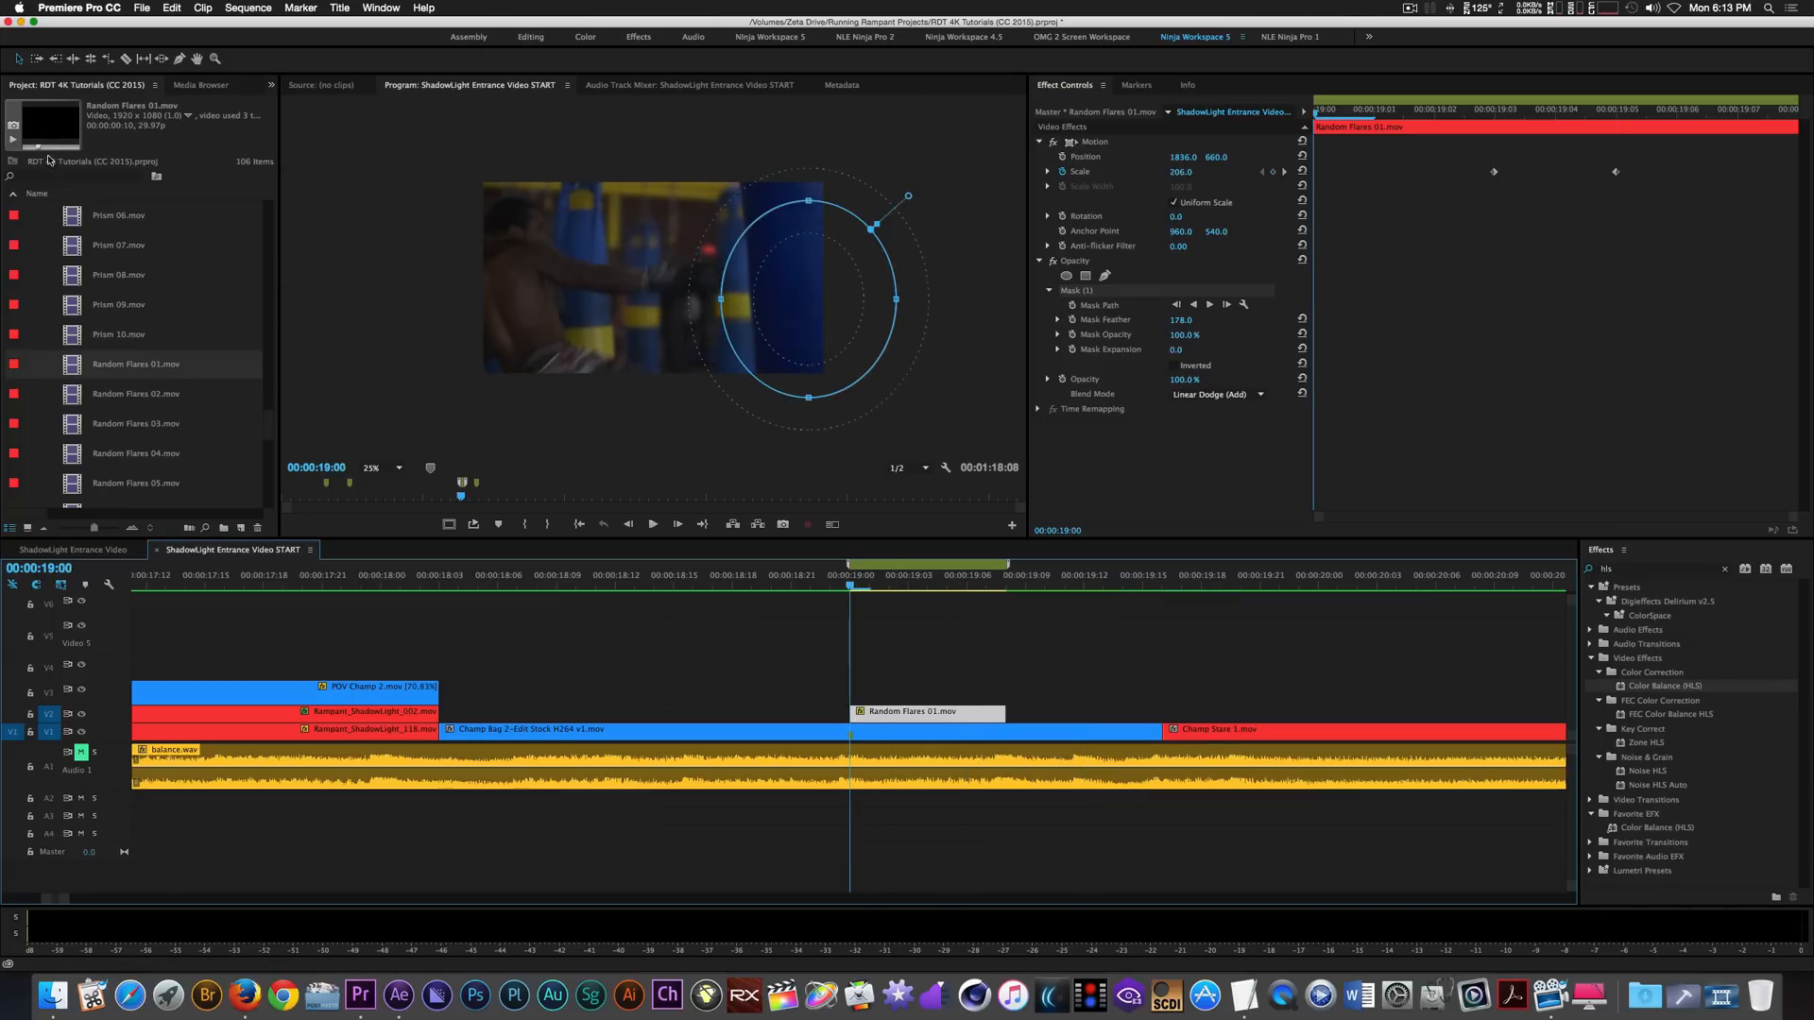
Place Rampant_ShadowLight_014.mov from the RDT 4K Assets 4K Shadowlight bin on V3 above the Random Flares 01.mov clip at 00:00:19:00.
{"action": "left_click", "coordinate": [68, 87]}
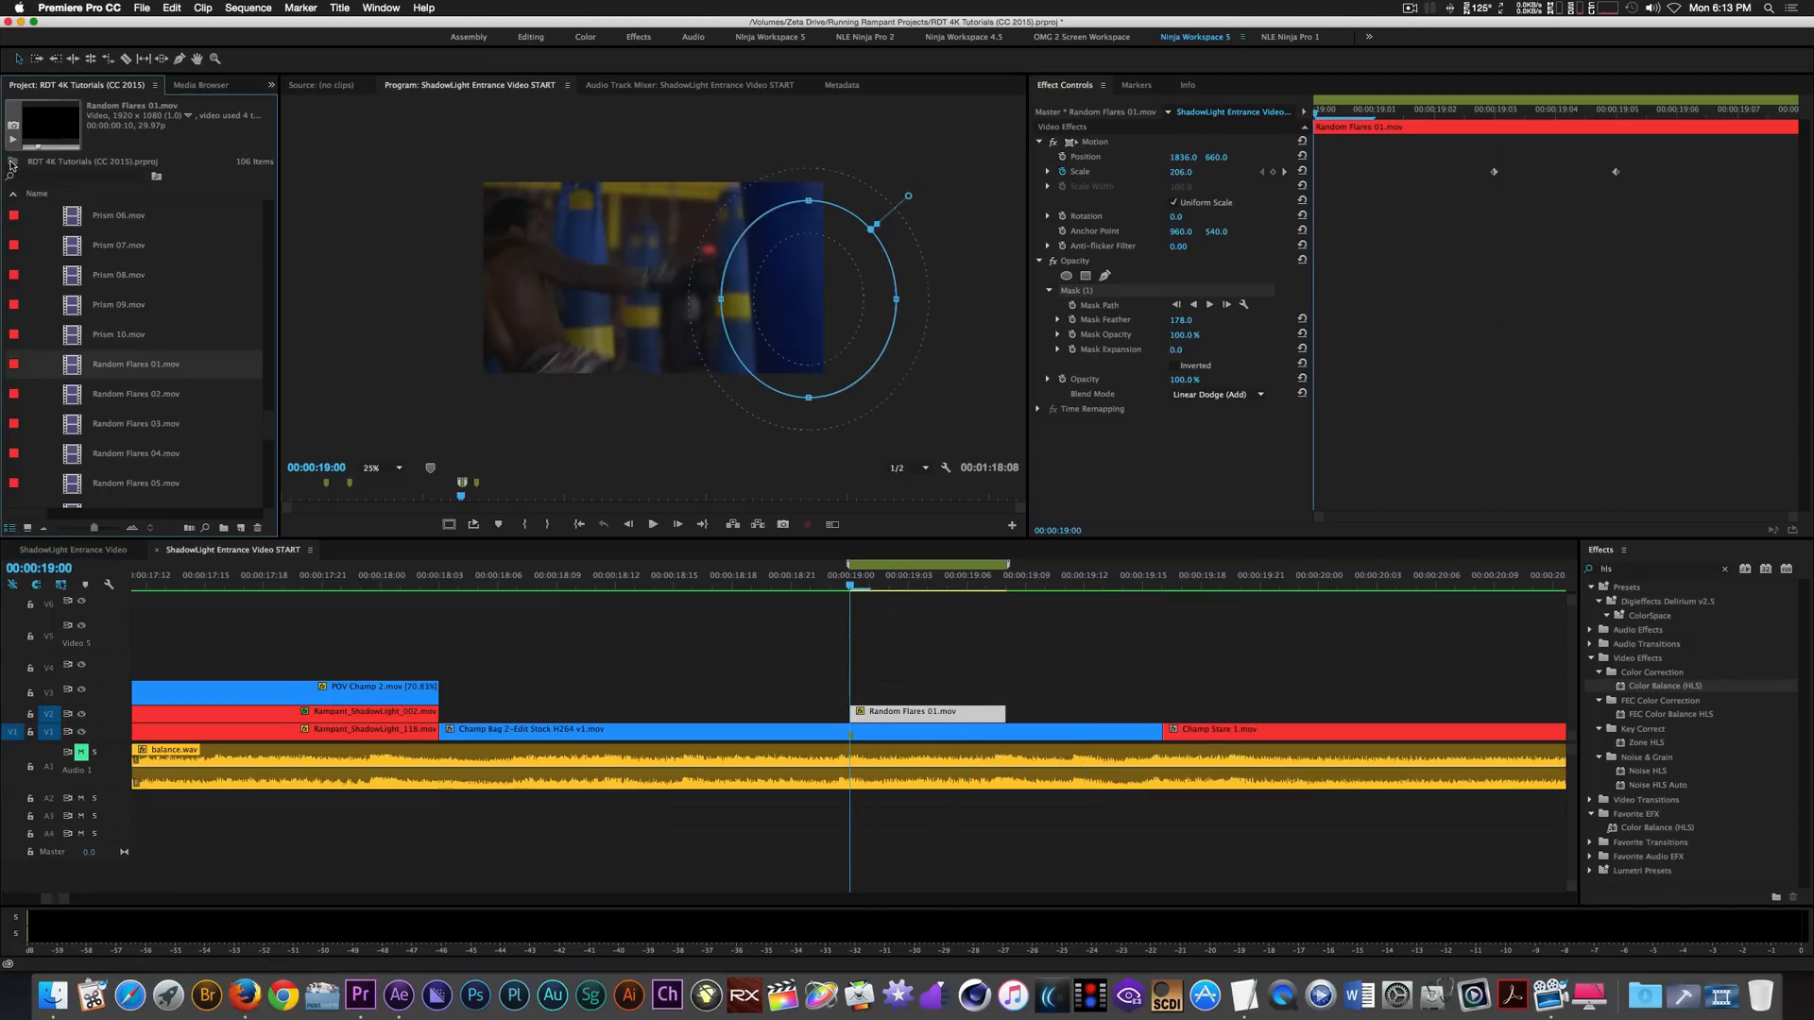
{"action": "scroll", "coordinate": [120, 279], "scroll_direction": "up", "scroll_amount": 5}
{"action": "left_click", "coordinate": [32, 276]}
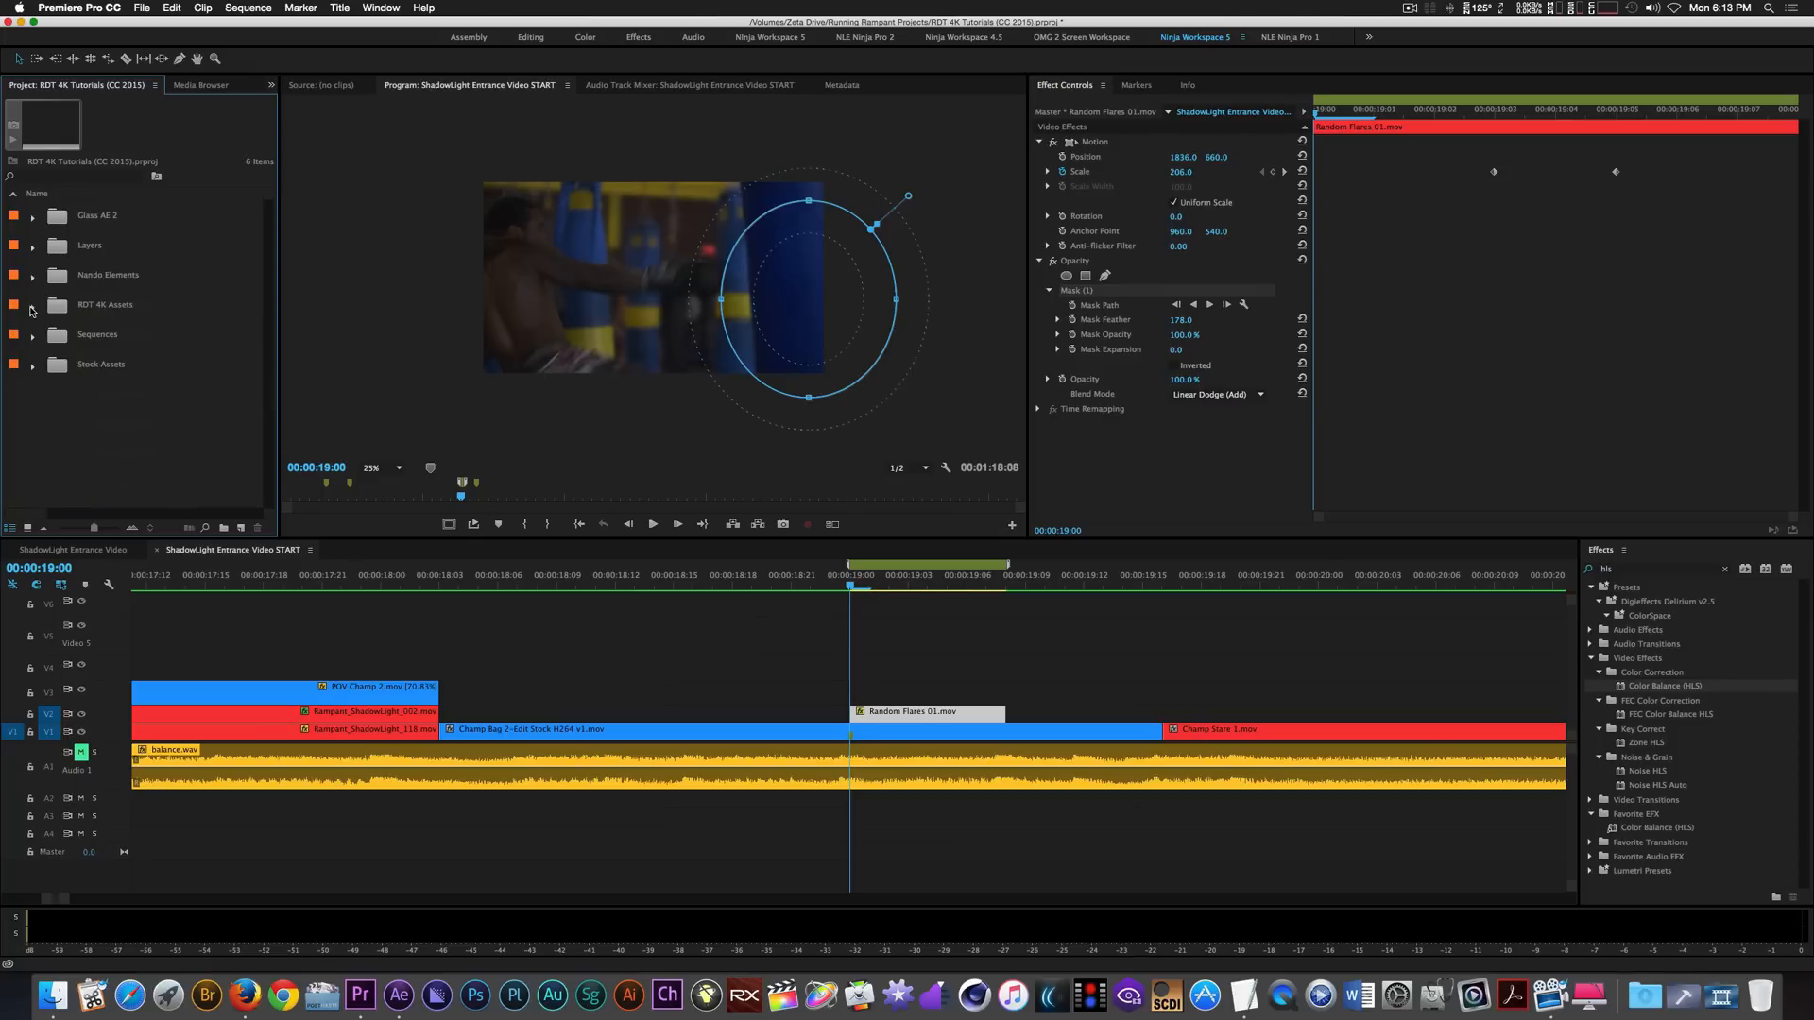
{"action": "left_click", "coordinate": [32, 306]}
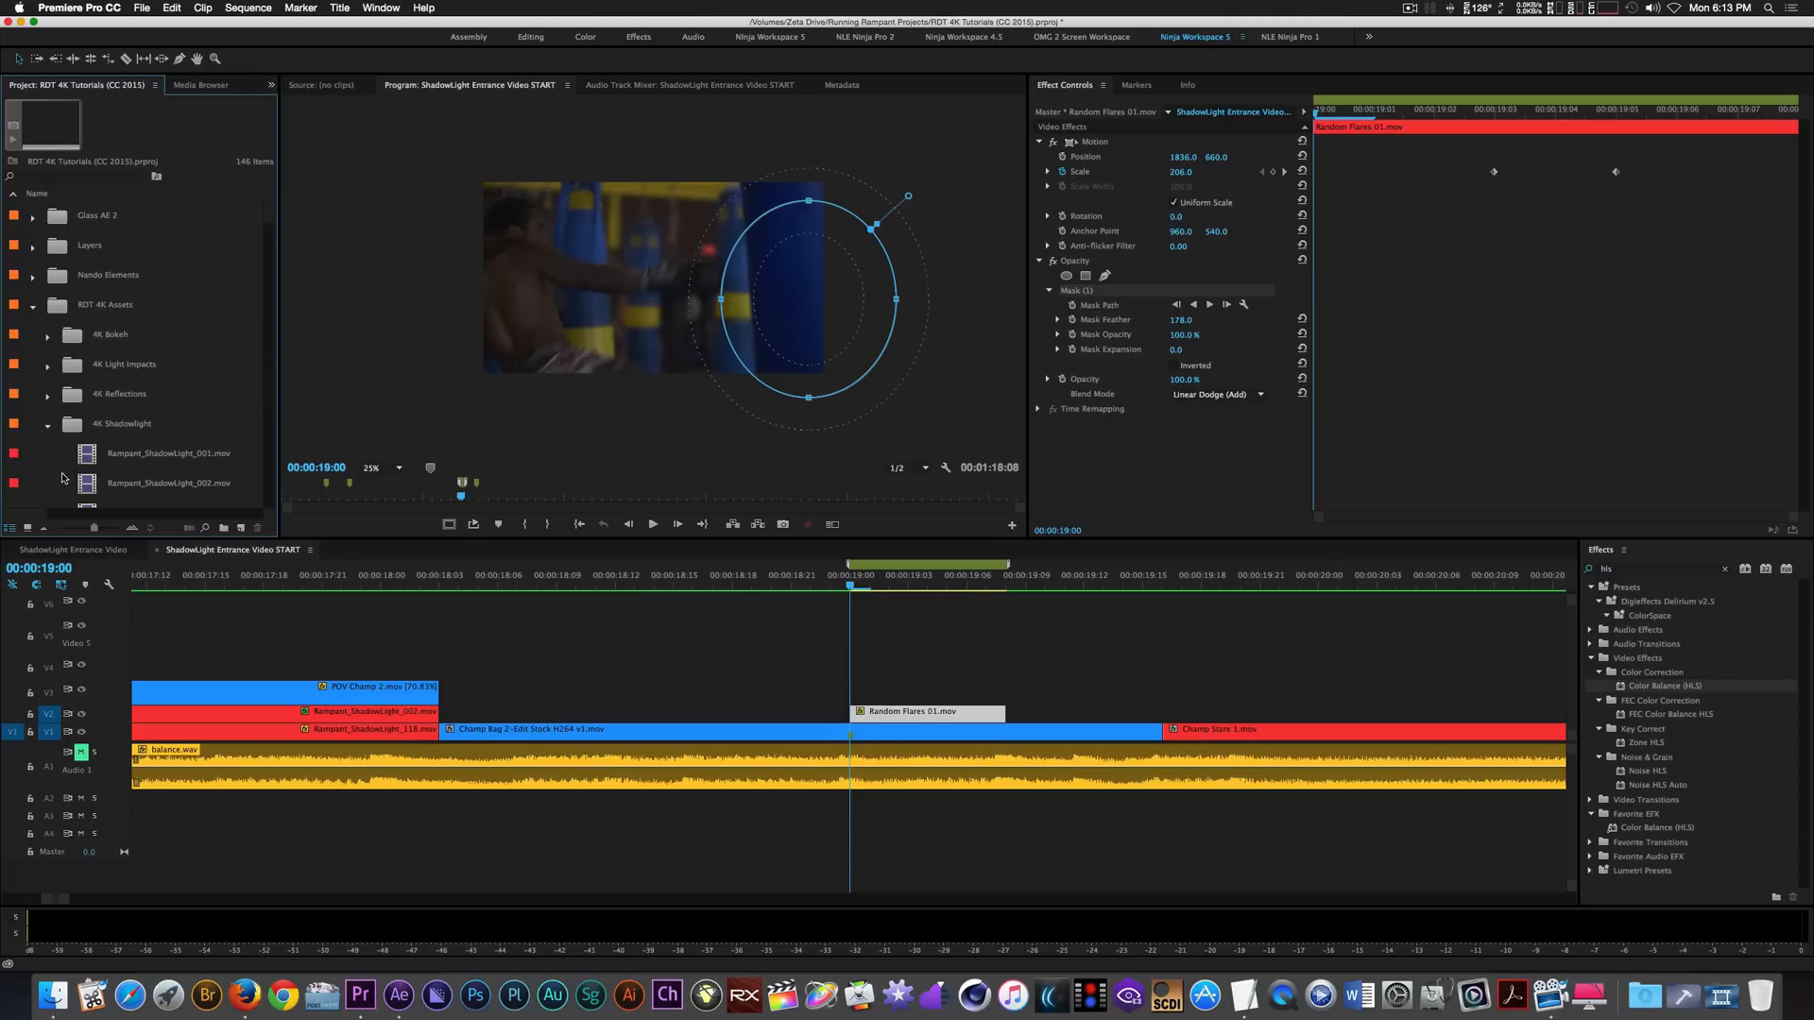
{"action": "double_click", "coordinate": [78, 427]}
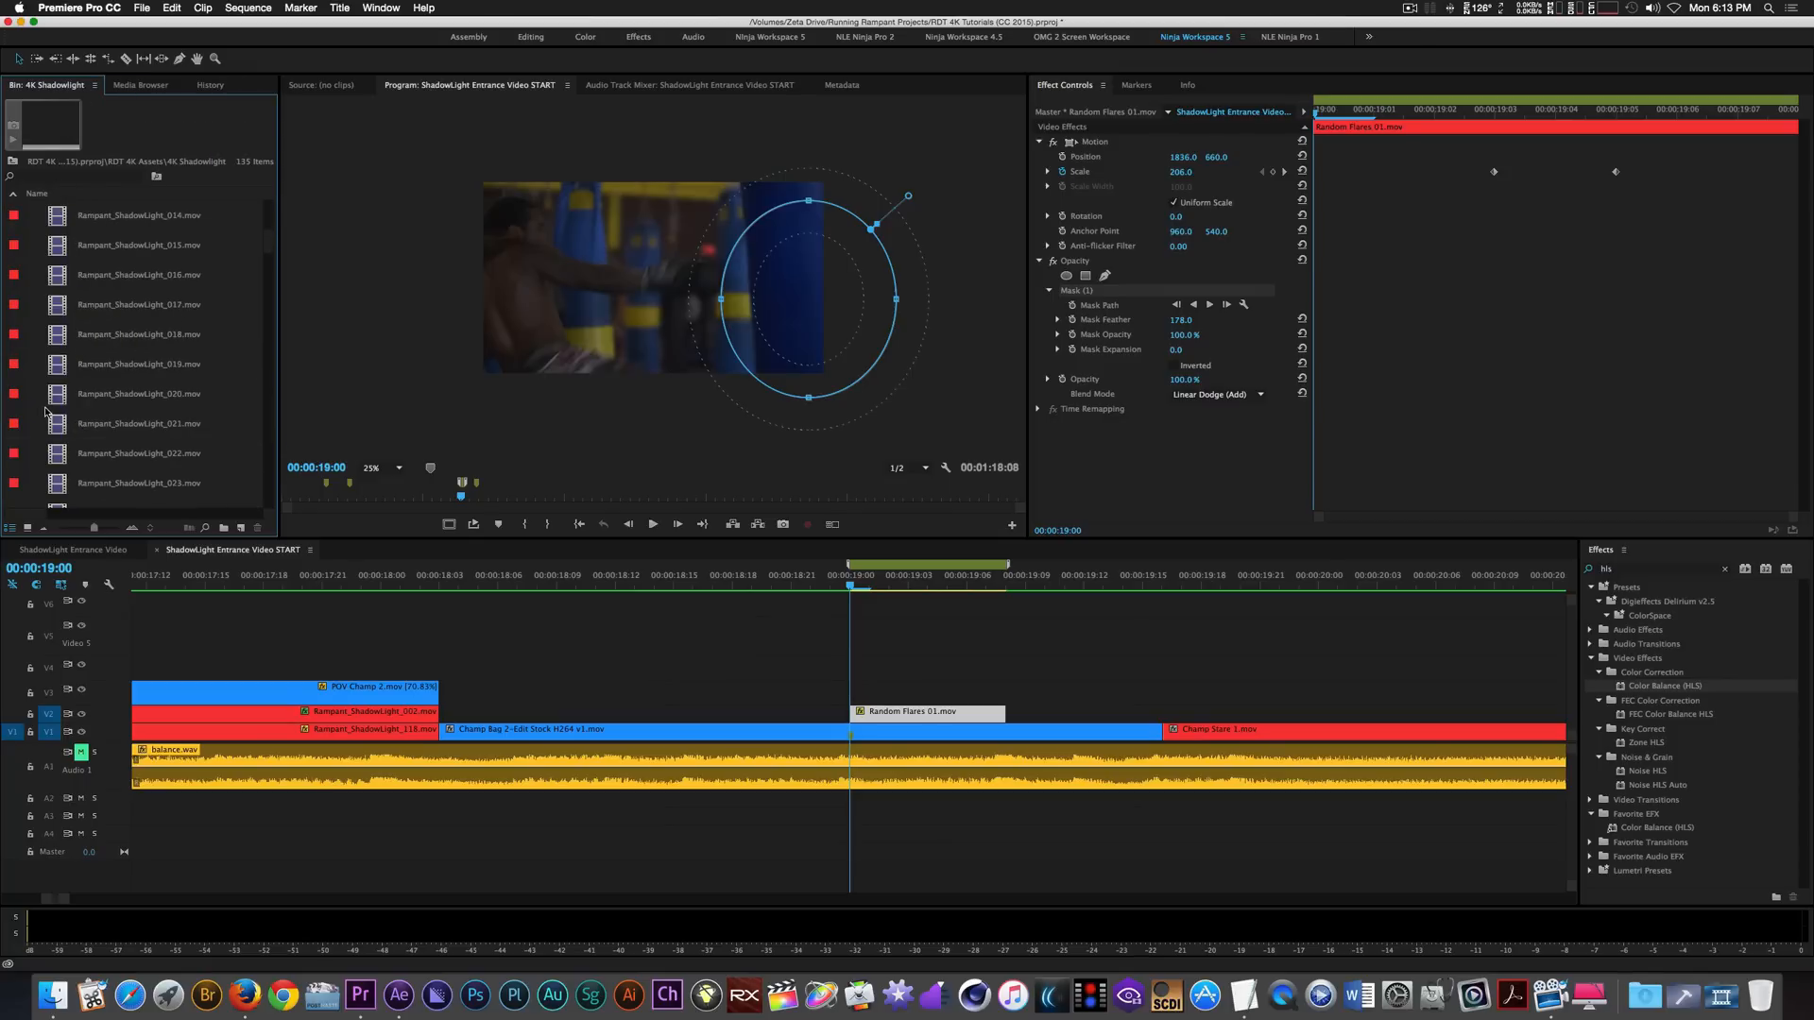
{"action": "left_click", "coordinate": [57, 224]}
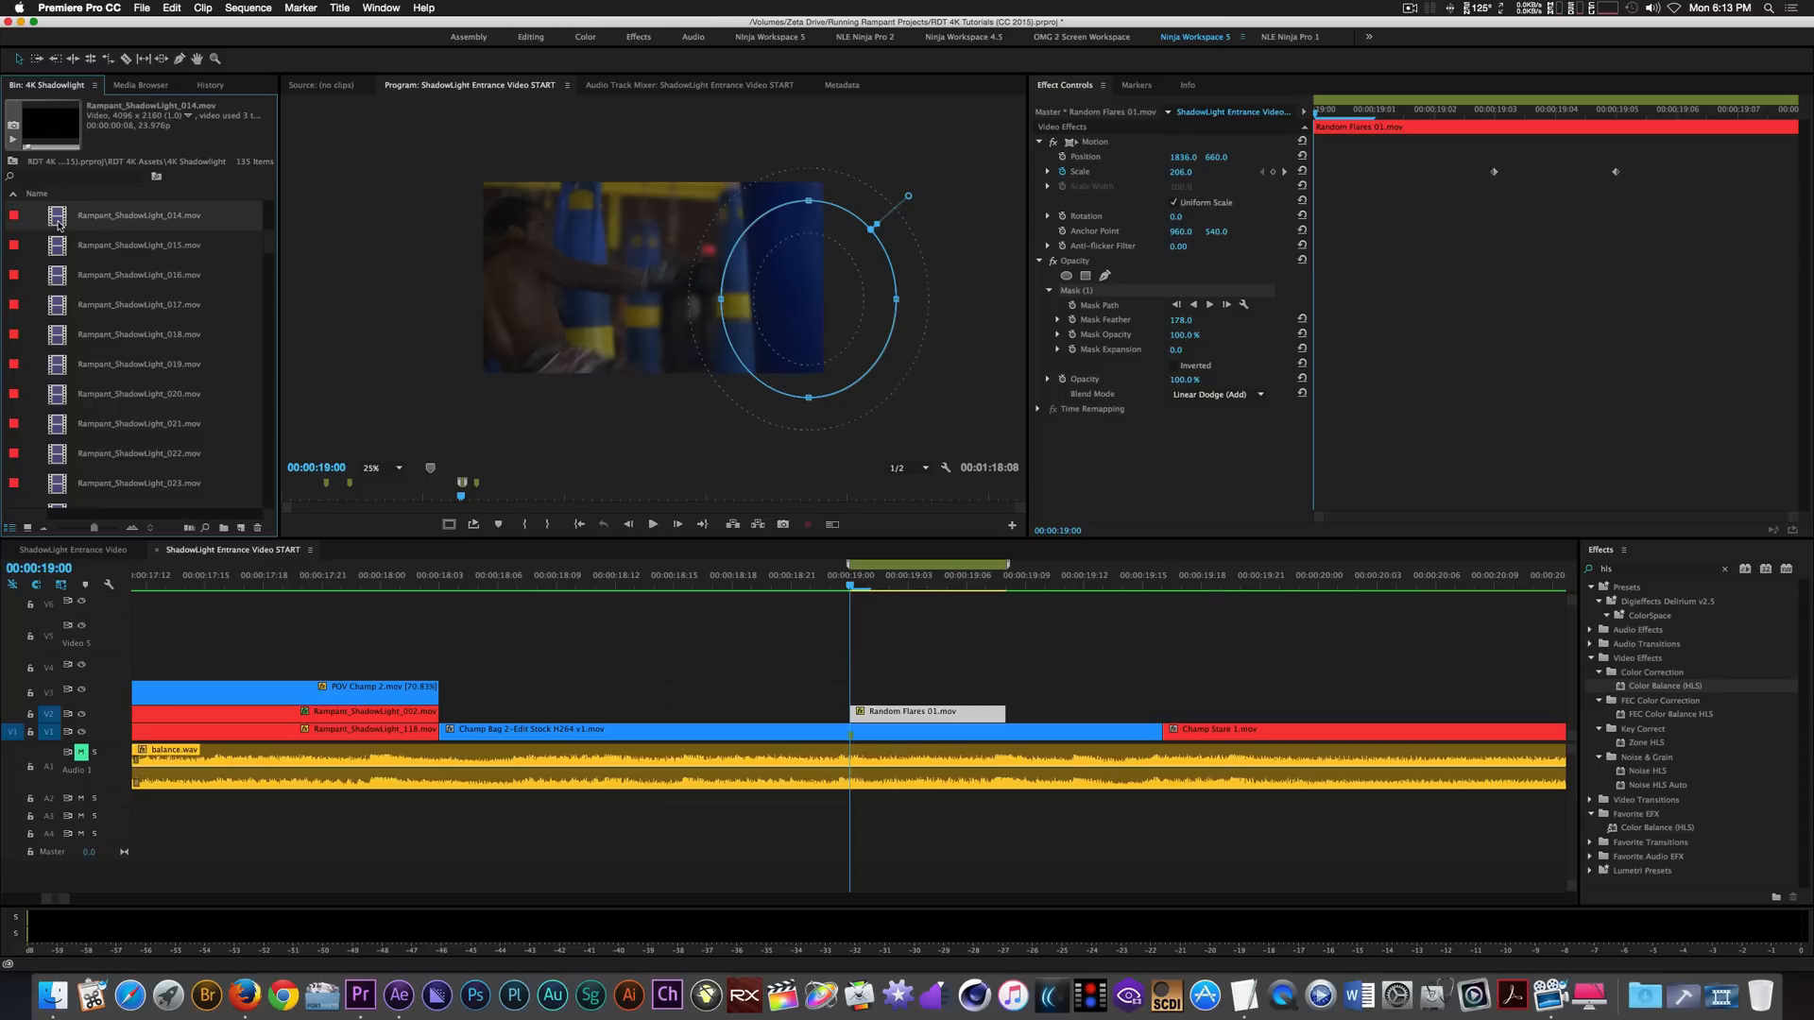
{"action": "left_click_drag", "start_coordinate": [57, 224], "coordinate": [855, 695]}
{"action": "scroll", "coordinate": [650, 690], "scroll_direction": "right", "scroll_amount": 5}
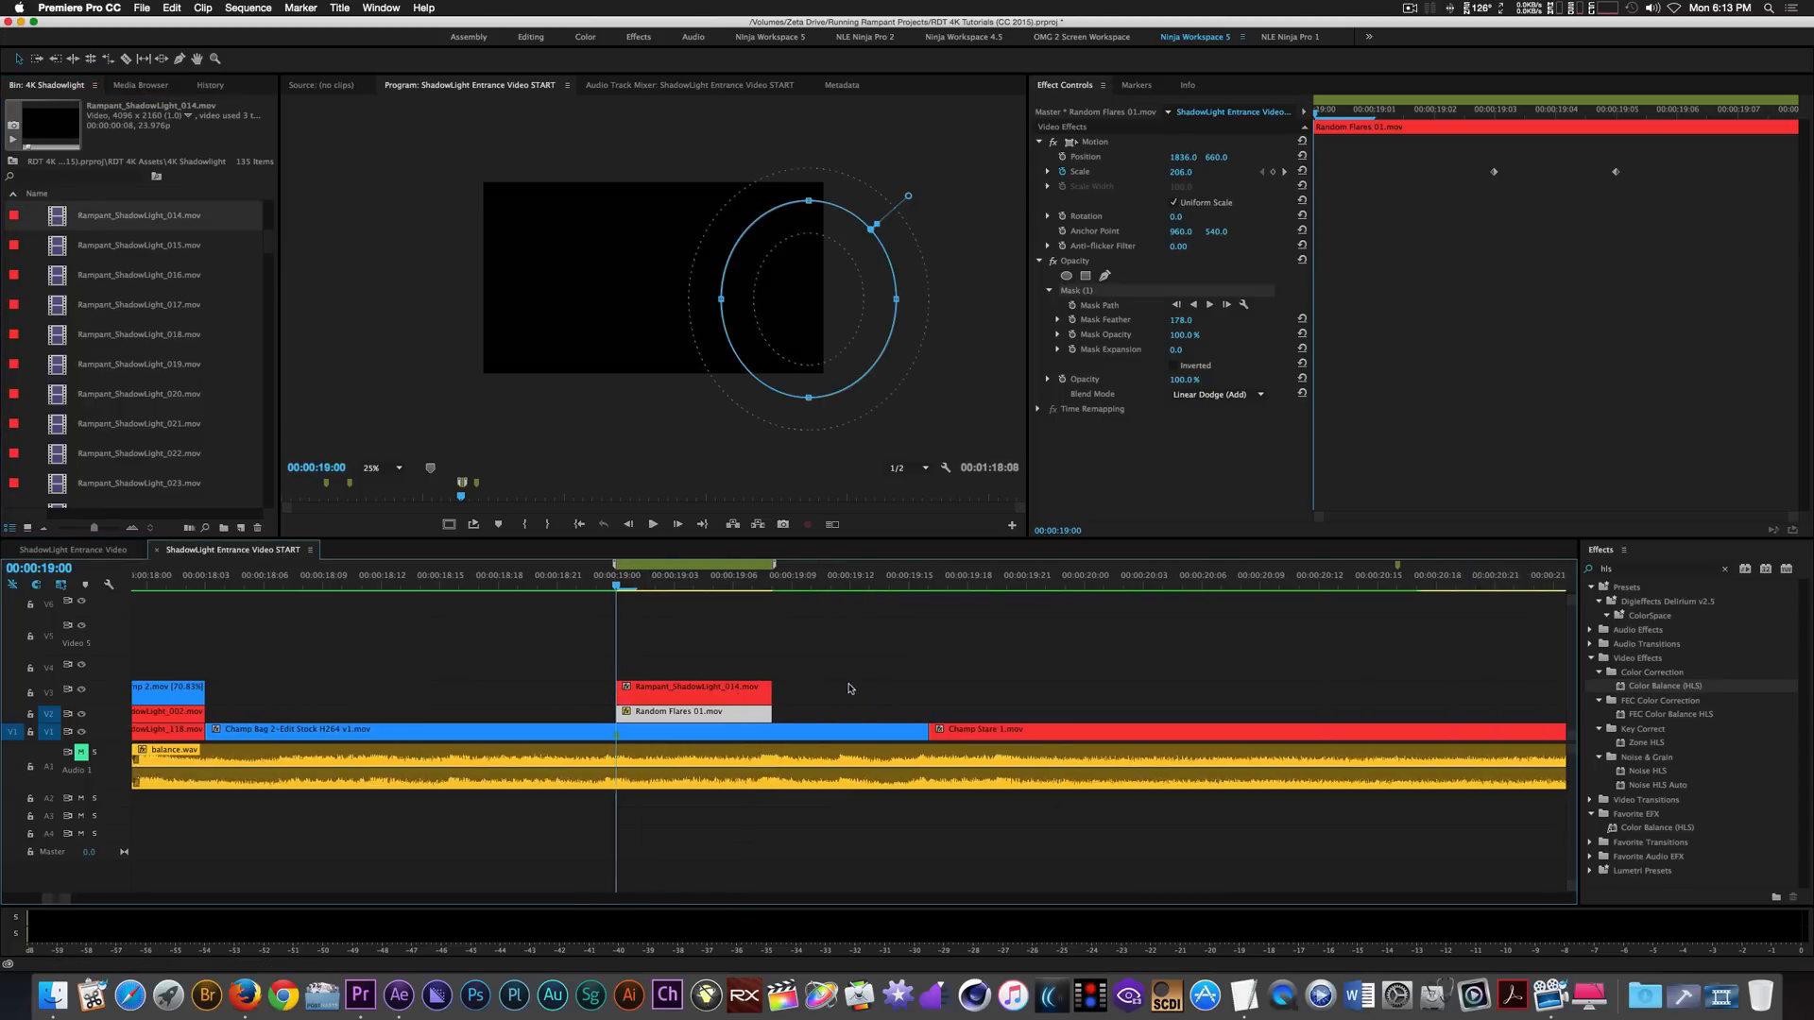
Turn off Opacity keyframing on the Rampant_ShadowLight_014.mov clip and set its Opacity to 5%.
{"action": "left_click", "coordinate": [621, 696]}
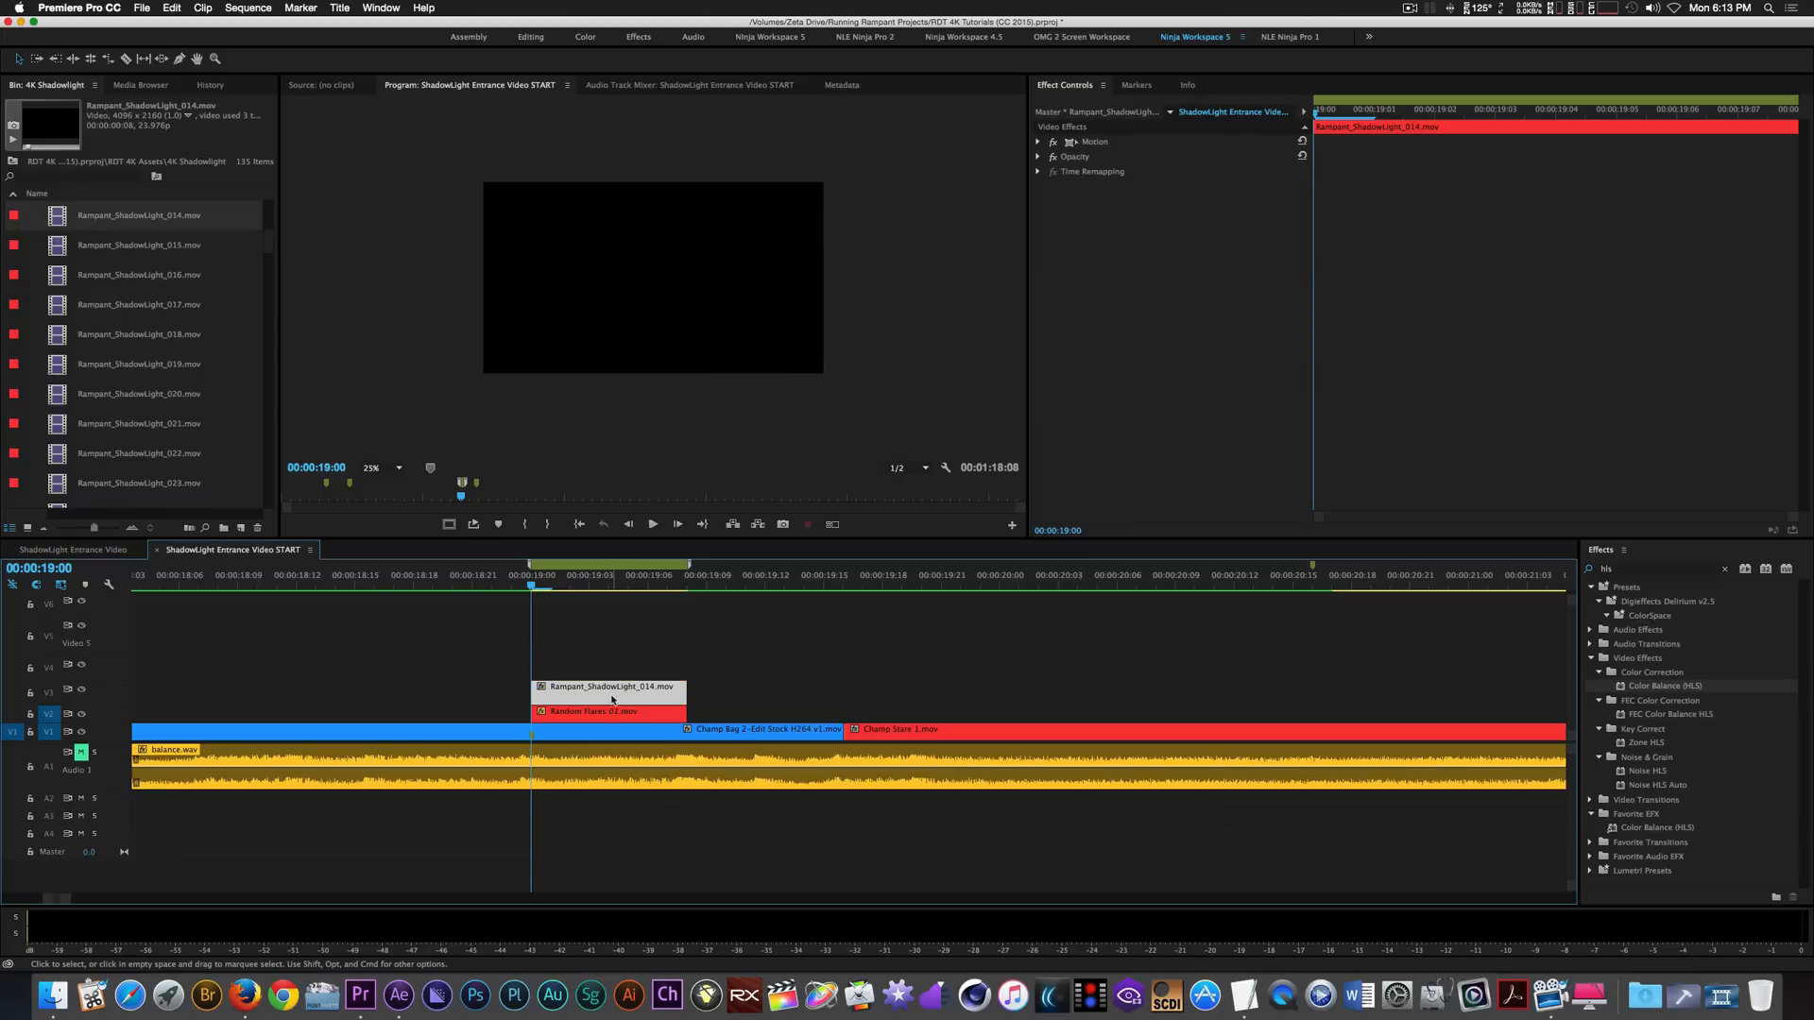
{"action": "left_click", "coordinate": [1039, 159]}
{"action": "left_click", "coordinate": [1039, 158]}
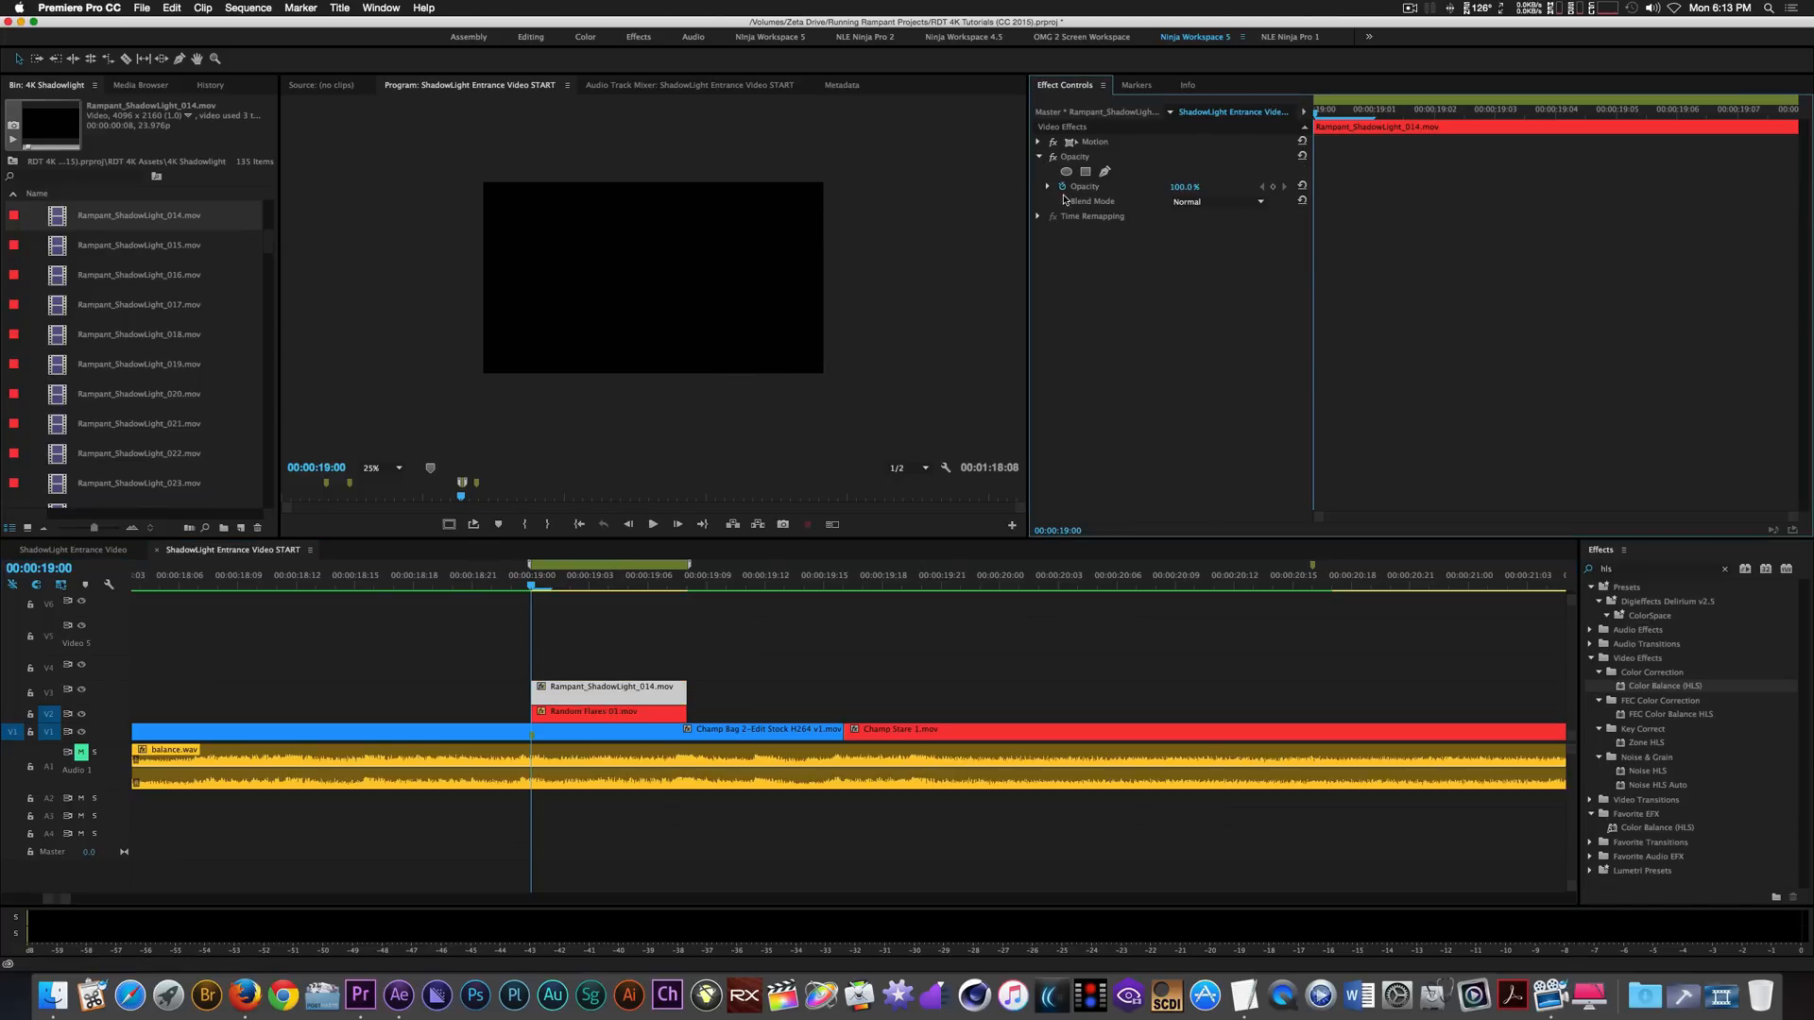
{"action": "left_click", "coordinate": [1184, 187]}
{"action": "type", "text": "5"}
{"action": "key", "text": "Return"}
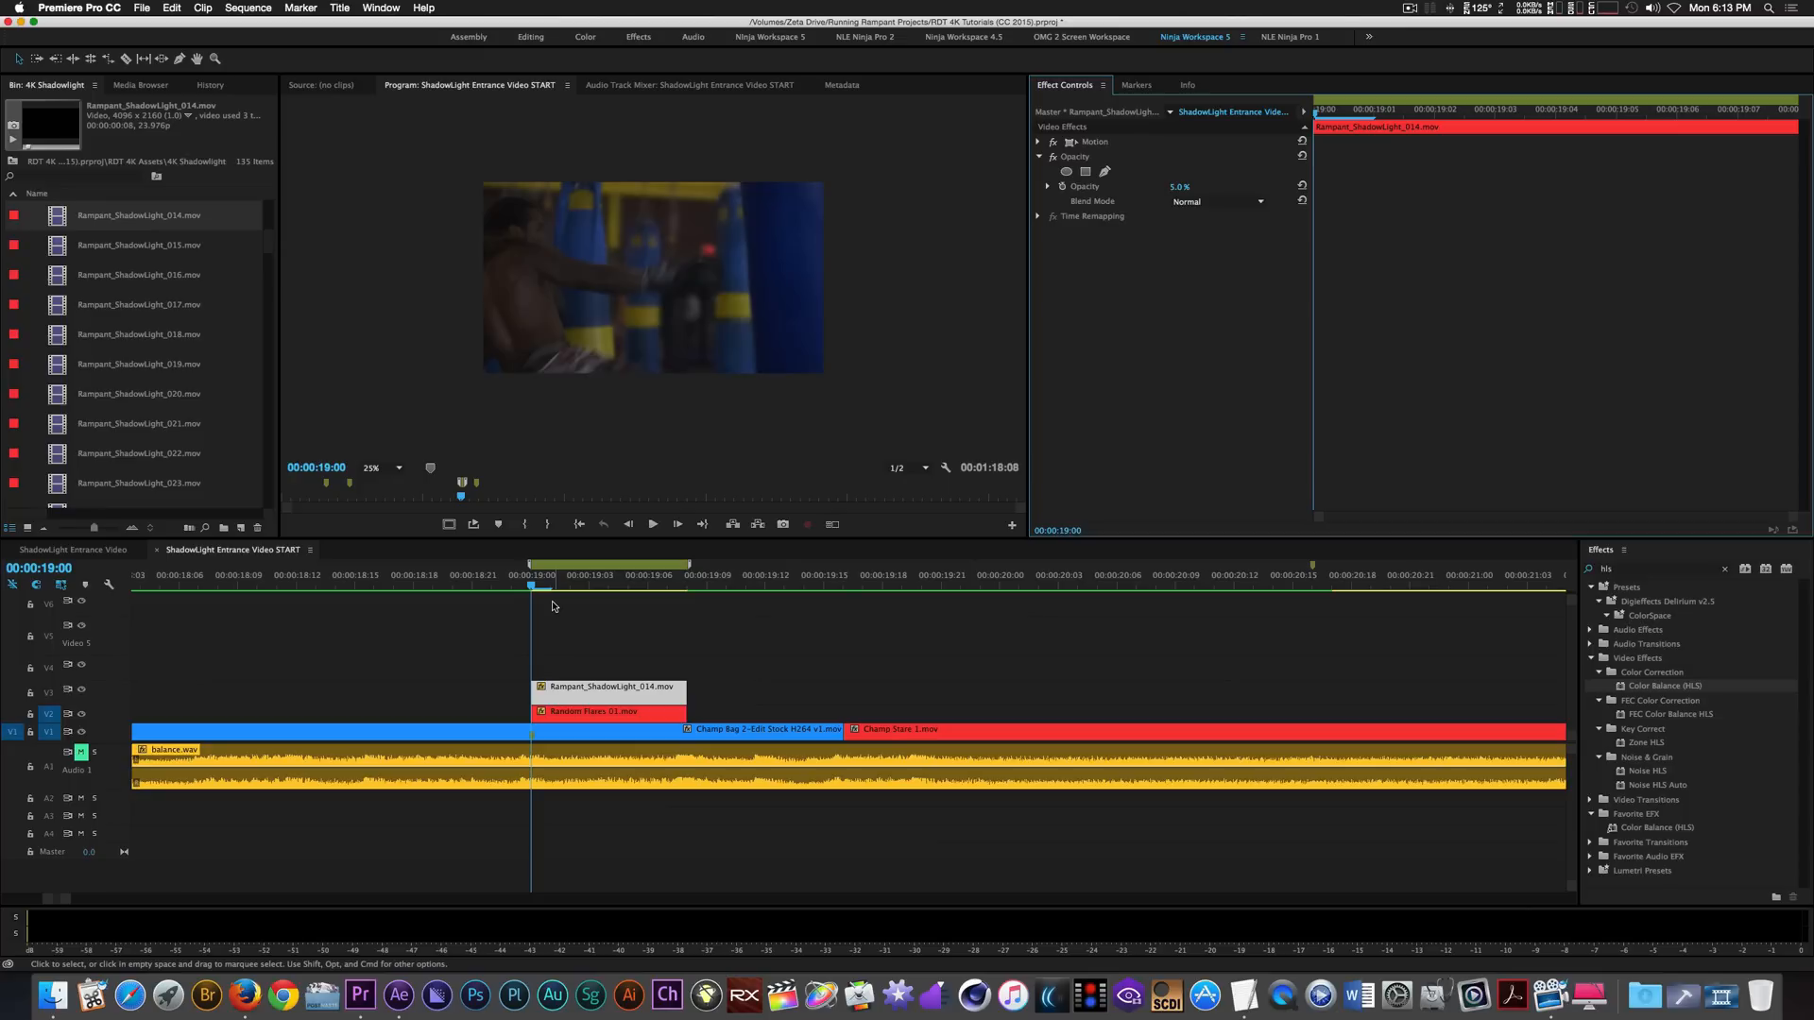
At 00:00:19:03, reposition the Rampant_ShadowLight_014.mov clip to Position 3528, 104.
{"action": "key", "text": "Right"}
{"action": "key", "text": "Right"}
{"action": "key", "text": "Right"}
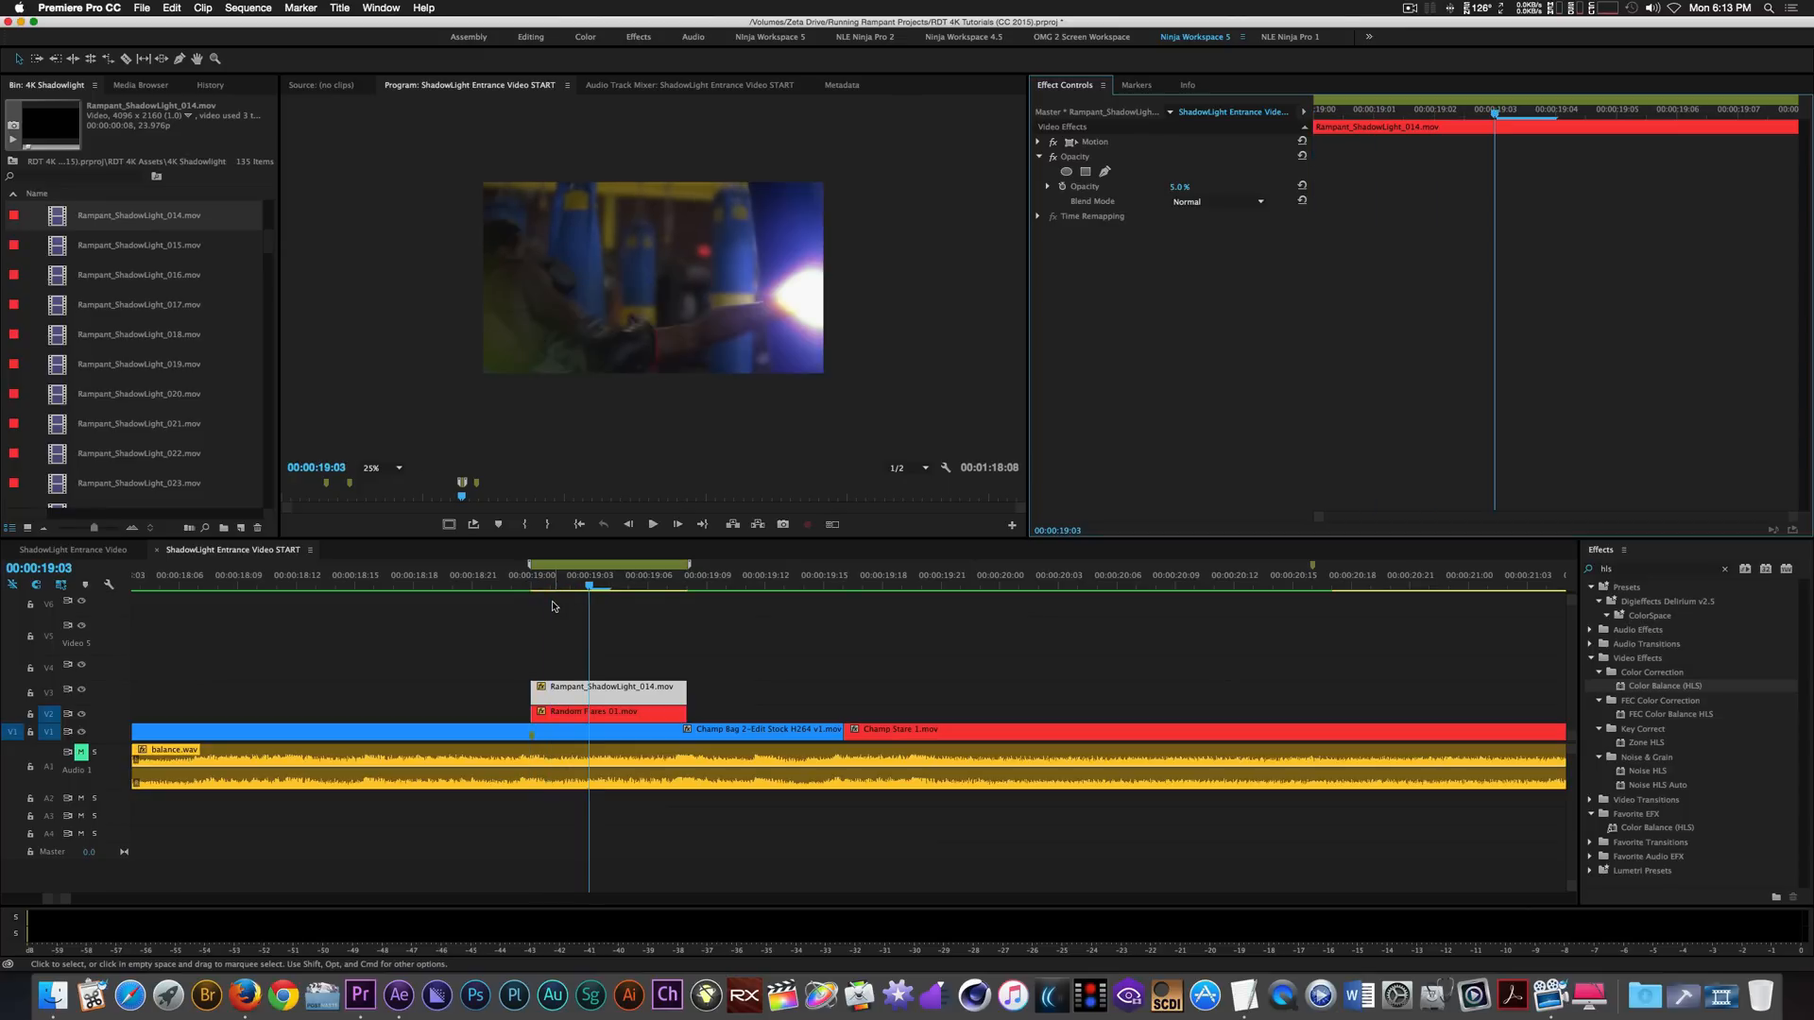
{"action": "left_click", "coordinate": [1094, 142]}
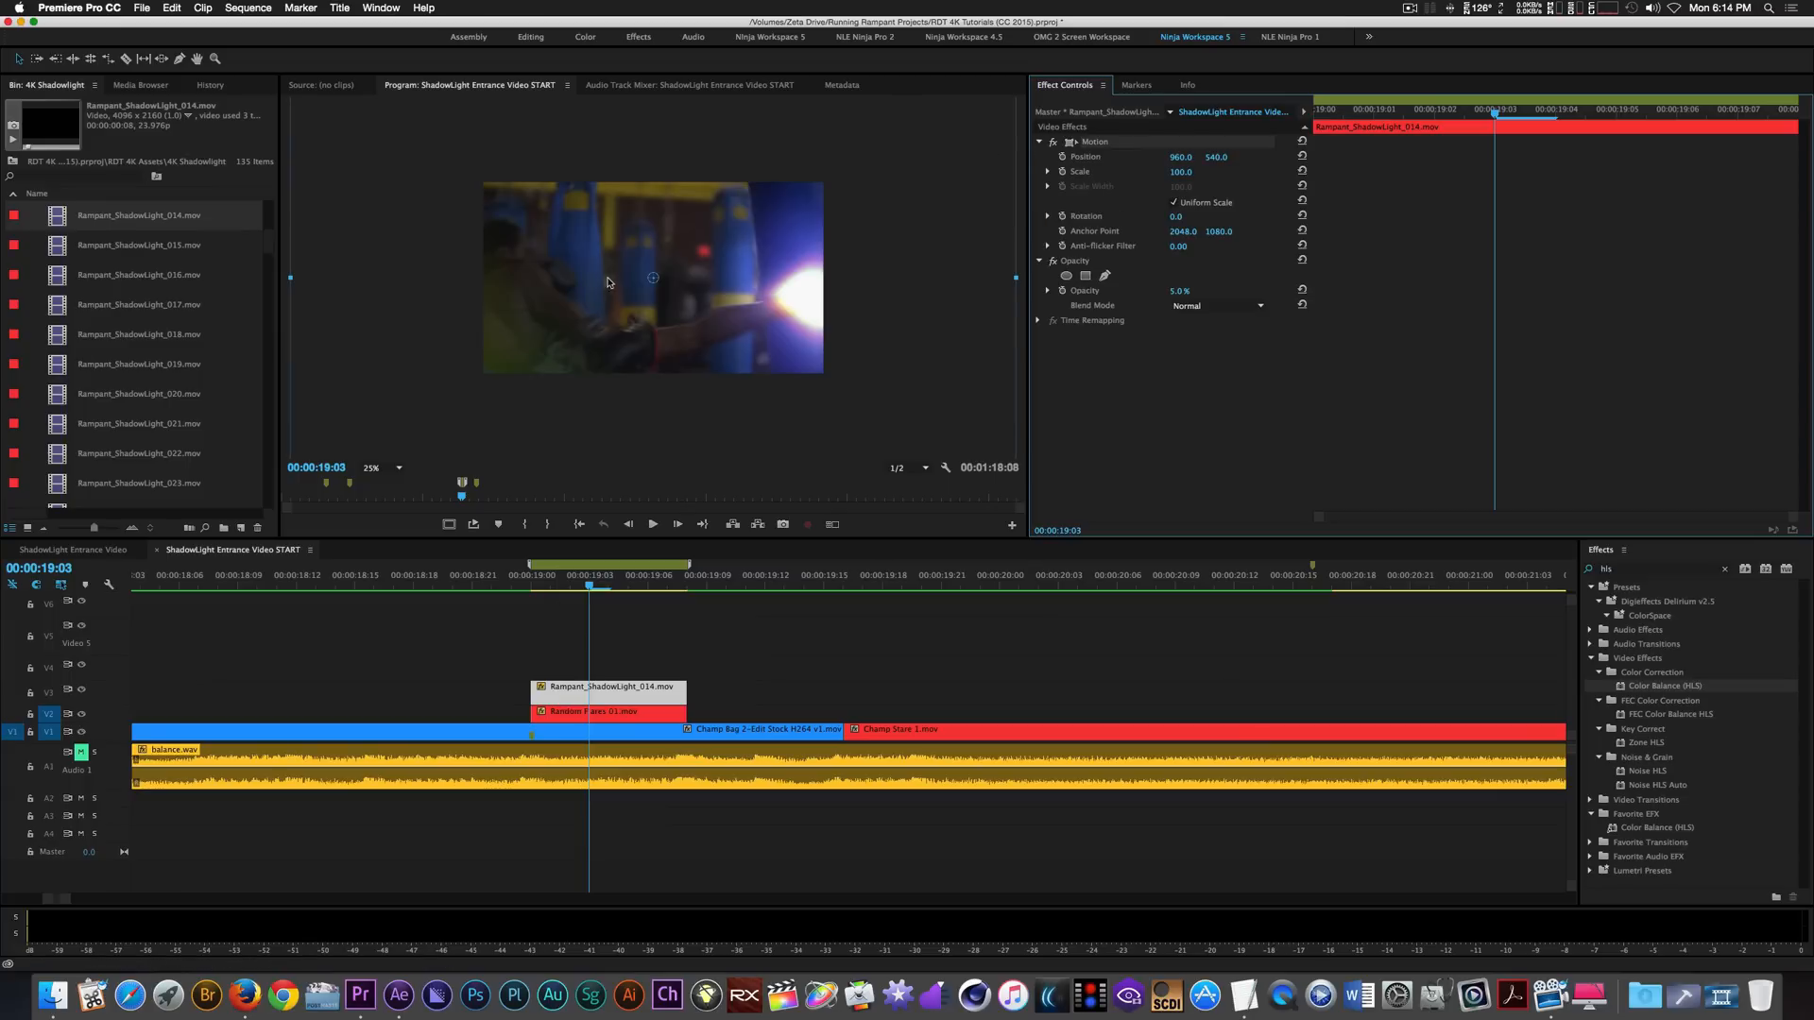
{"action": "left_click_drag", "start_coordinate": [605, 261], "coordinate": [759, 275]}
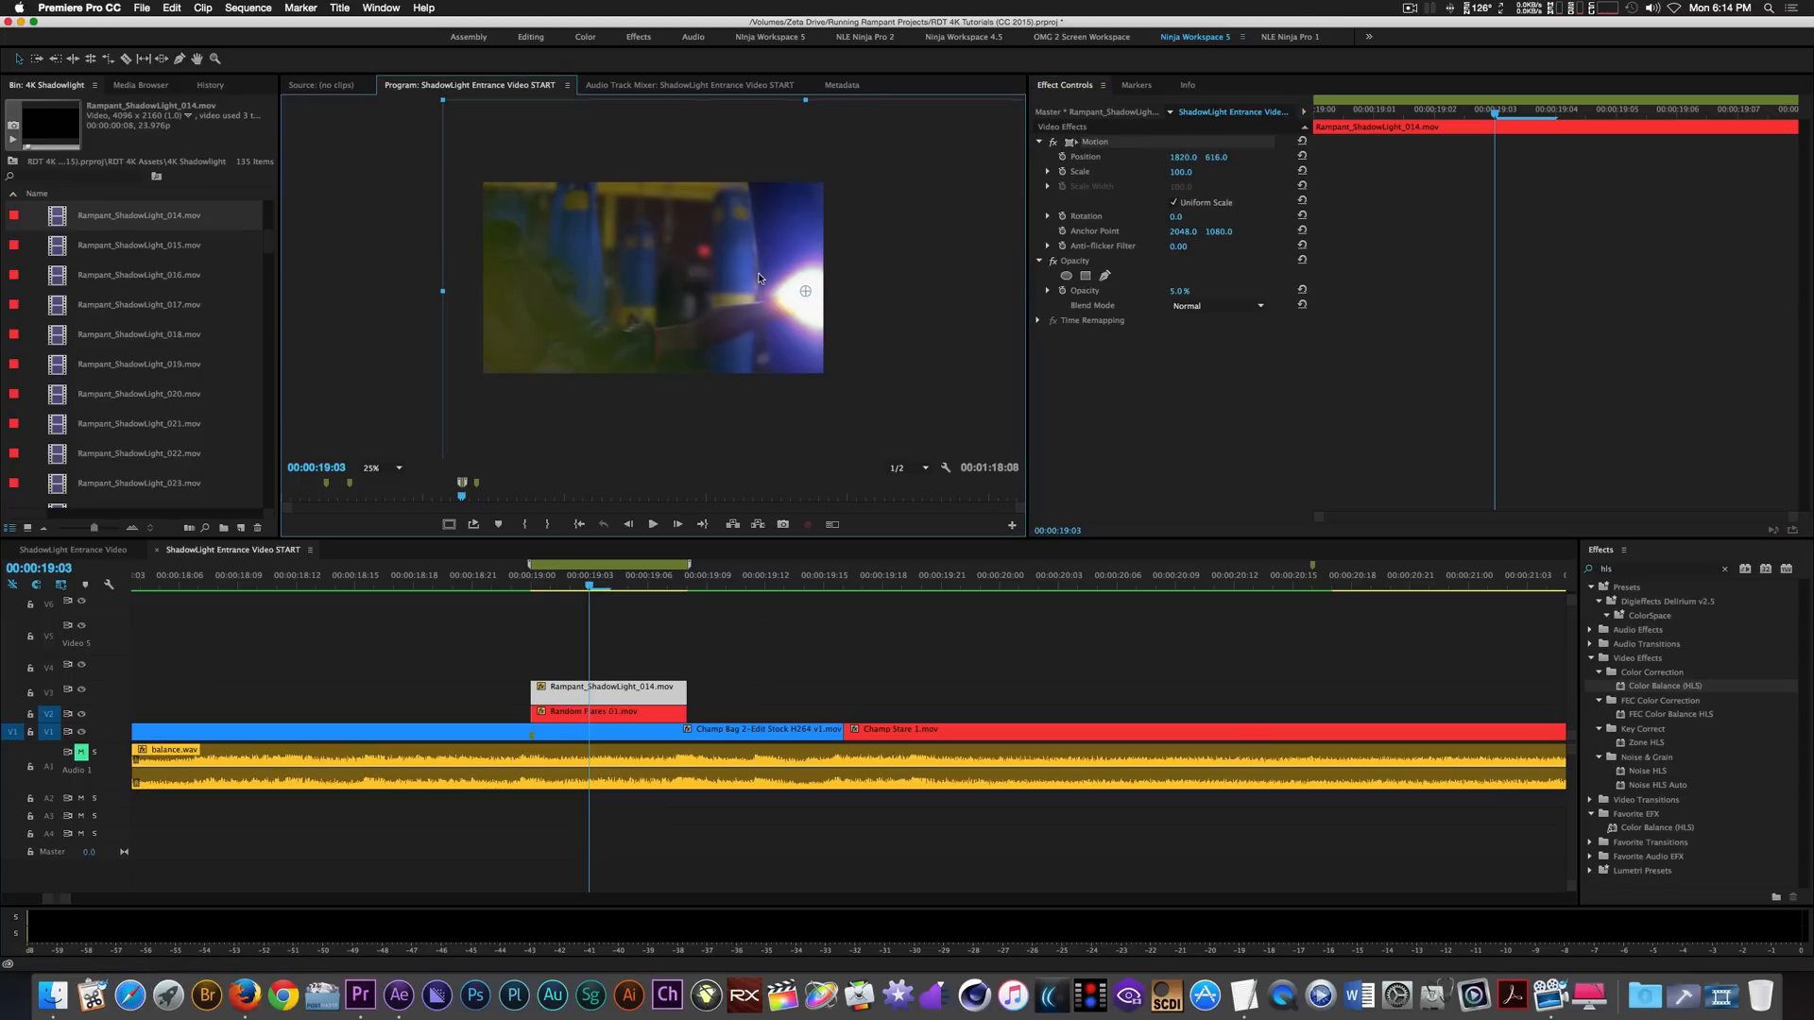
{"action": "left_click", "coordinate": [1183, 156]}
{"action": "type", "text": "3528"}
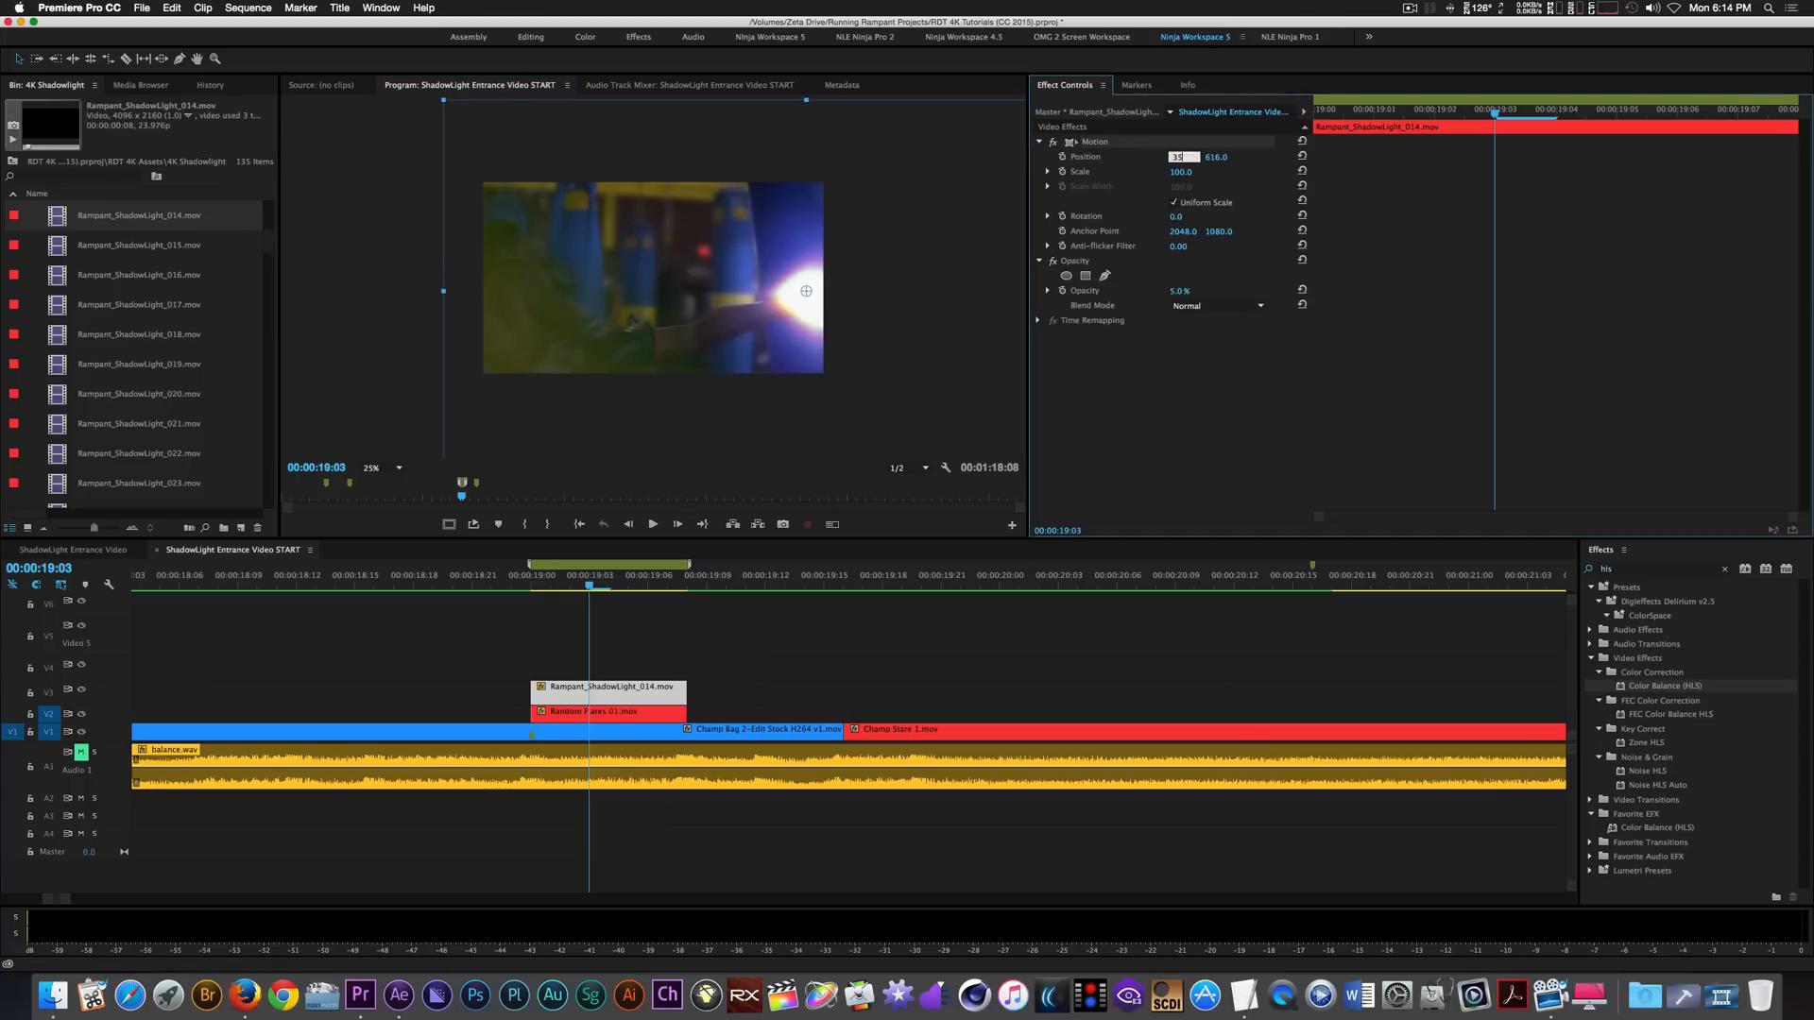
{"action": "key", "text": "Return"}
{"action": "left_click", "coordinate": [1216, 157]}
{"action": "type", "text": "104"}
{"action": "key", "text": "Return"}
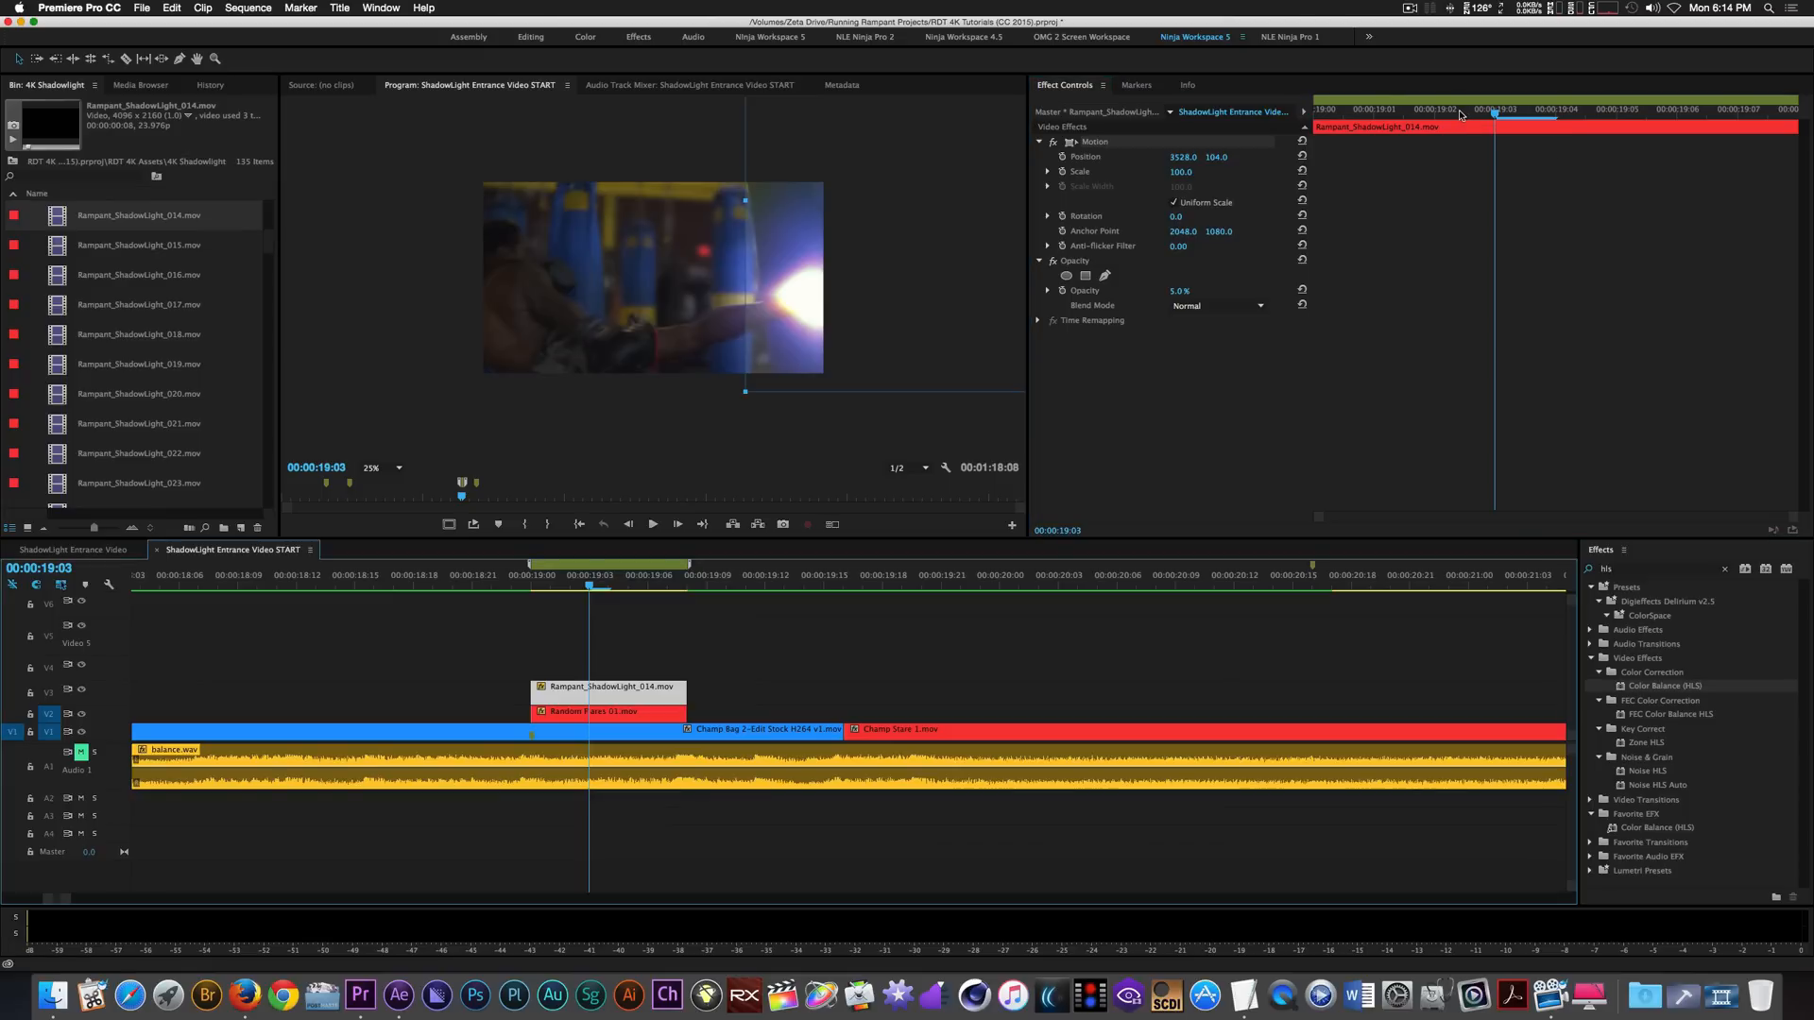
At 00:00:19:03, set the Rampant_ShadowLight_014.mov clip's Scale to 180 and turn on Scale keyframing.
{"action": "key", "text": "Up"}
{"action": "key", "text": "Right"}
{"action": "key", "text": "Right"}
{"action": "key", "text": "Right"}
{"action": "left_click", "coordinate": [1184, 171]}
{"action": "type", "text": "180"}
{"action": "key", "text": "Return"}
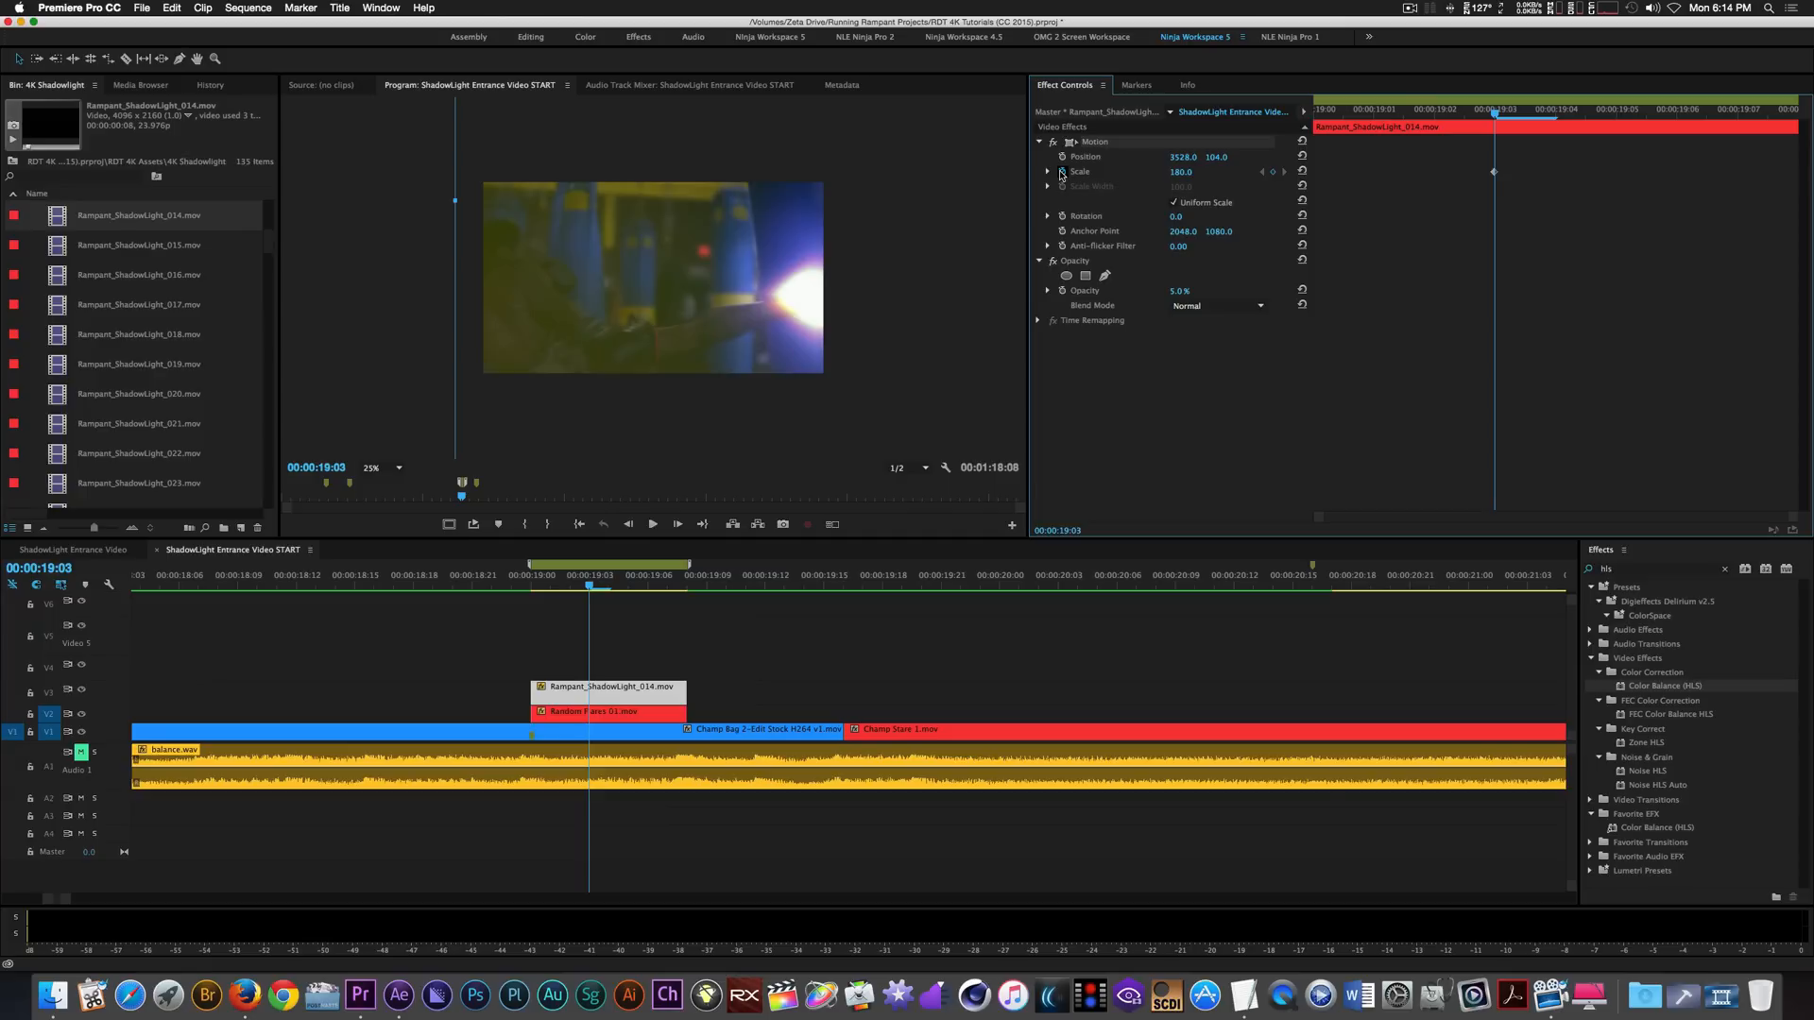
Add a Scale keyframe of 237 to the Rampant_ShadowLight_014.mov clip at 00:00:19:05.
{"action": "key", "text": "Right"}
{"action": "key", "text": "Right"}
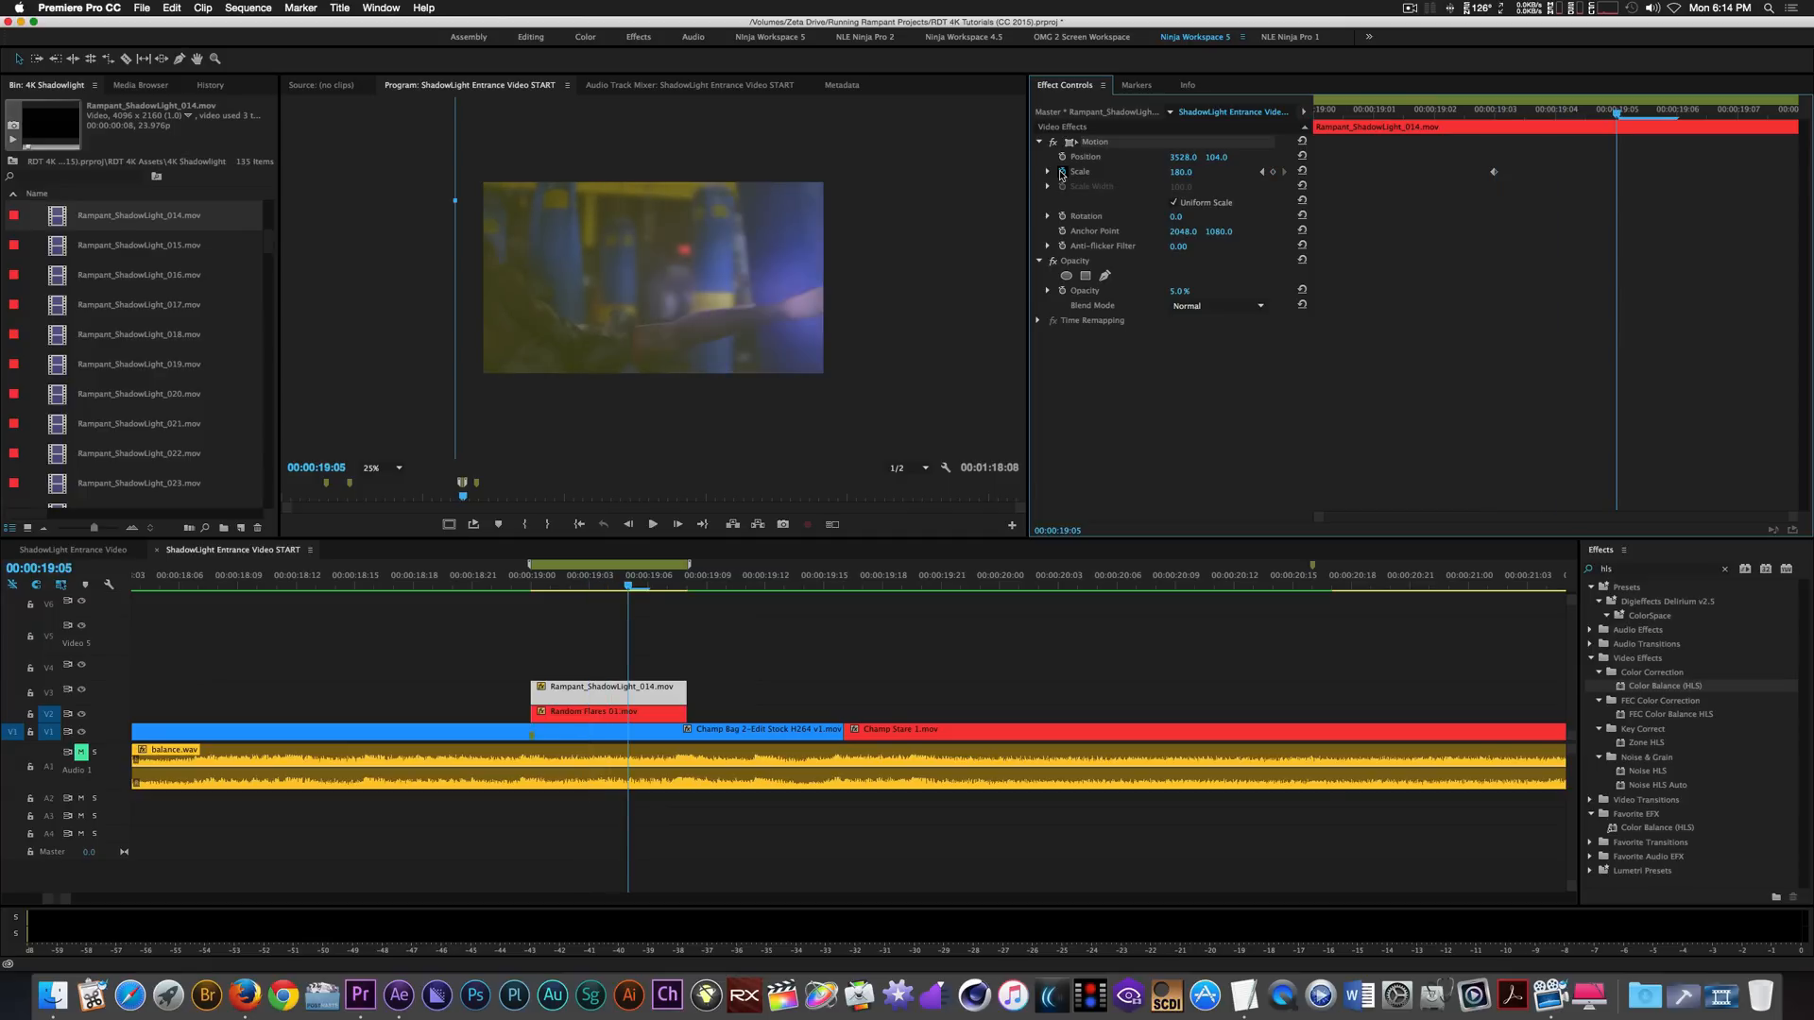
{"action": "left_click", "coordinate": [1186, 170]}
{"action": "type", "text": "237"}
{"action": "key", "text": "Return"}
Set the Rampant_ShadowLight_014.mov clip's Opacity to 100% with the Linear Dodge (Add) blend mode.
{"action": "left_click", "coordinate": [1175, 297]}
{"action": "type", "text": "100"}
{"action": "key", "text": "Return"}
{"action": "left_click", "coordinate": [1221, 306]}
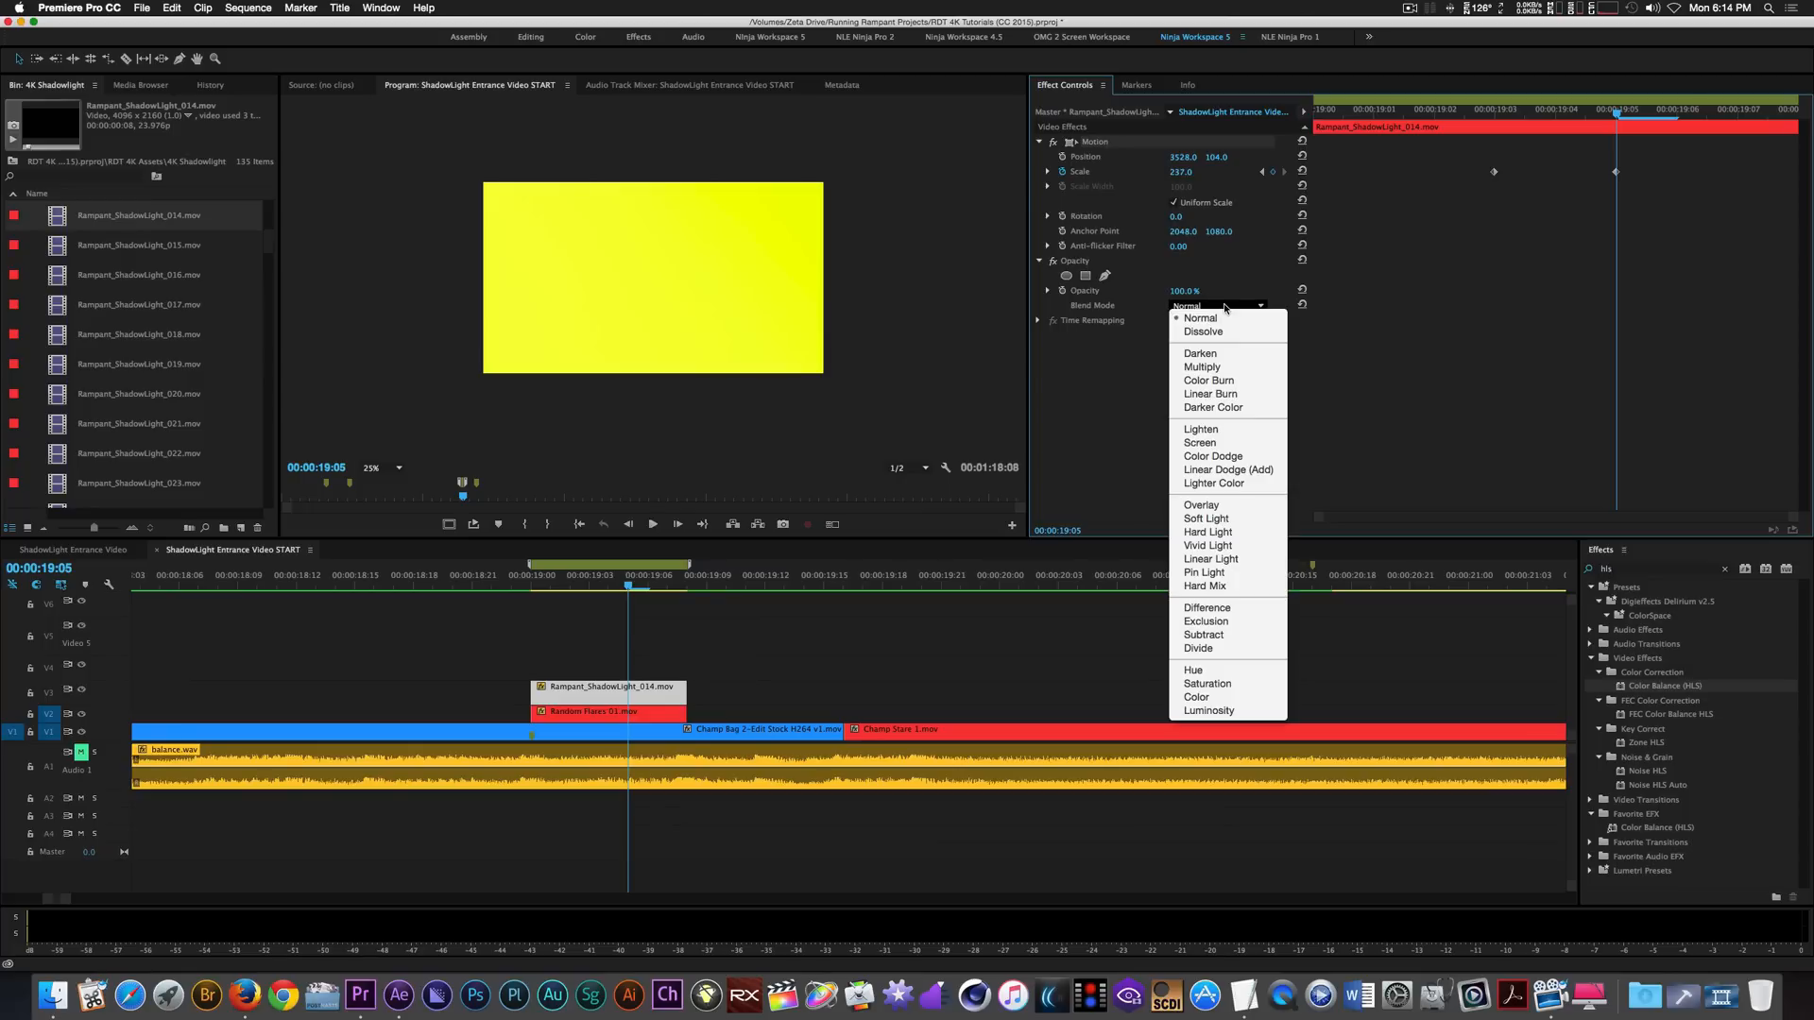
{"action": "left_click", "coordinate": [1261, 471]}
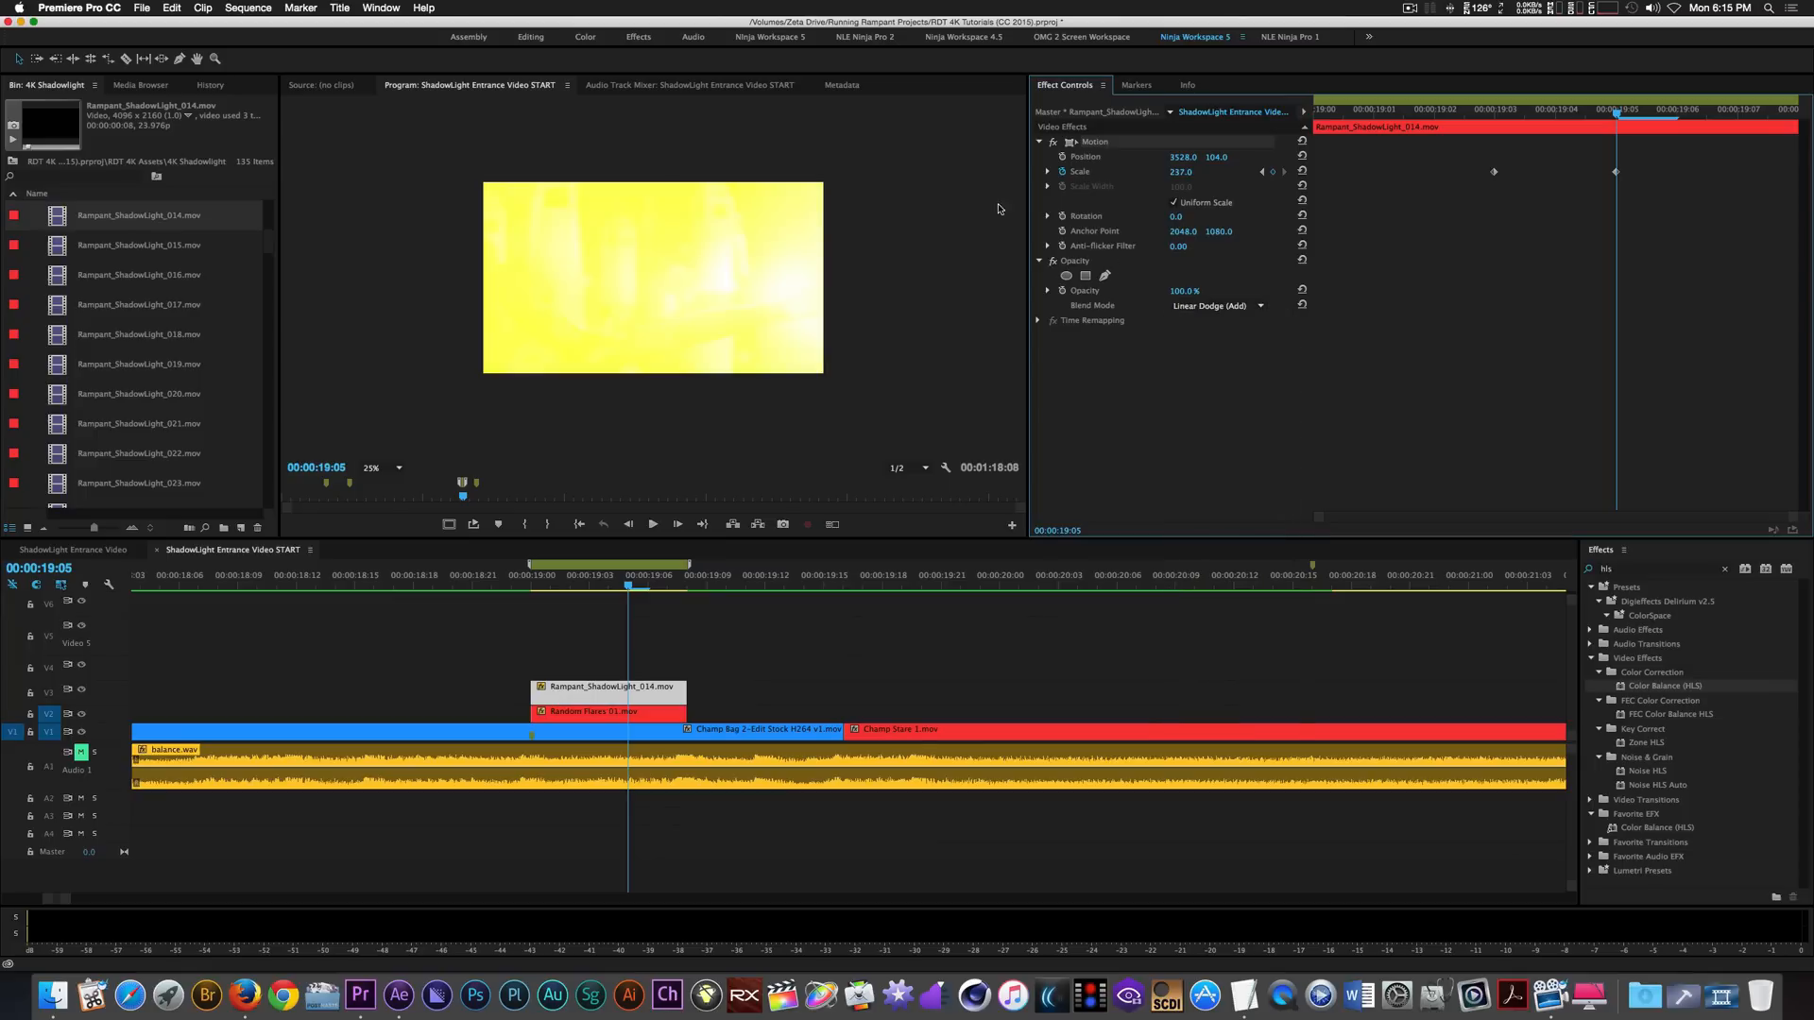
Add an ellipse mask to the Rampant_ShadowLight_014.mov clip's Opacity and move it over the blue punching bag being struck.
{"action": "left_click", "coordinate": [1066, 276]}
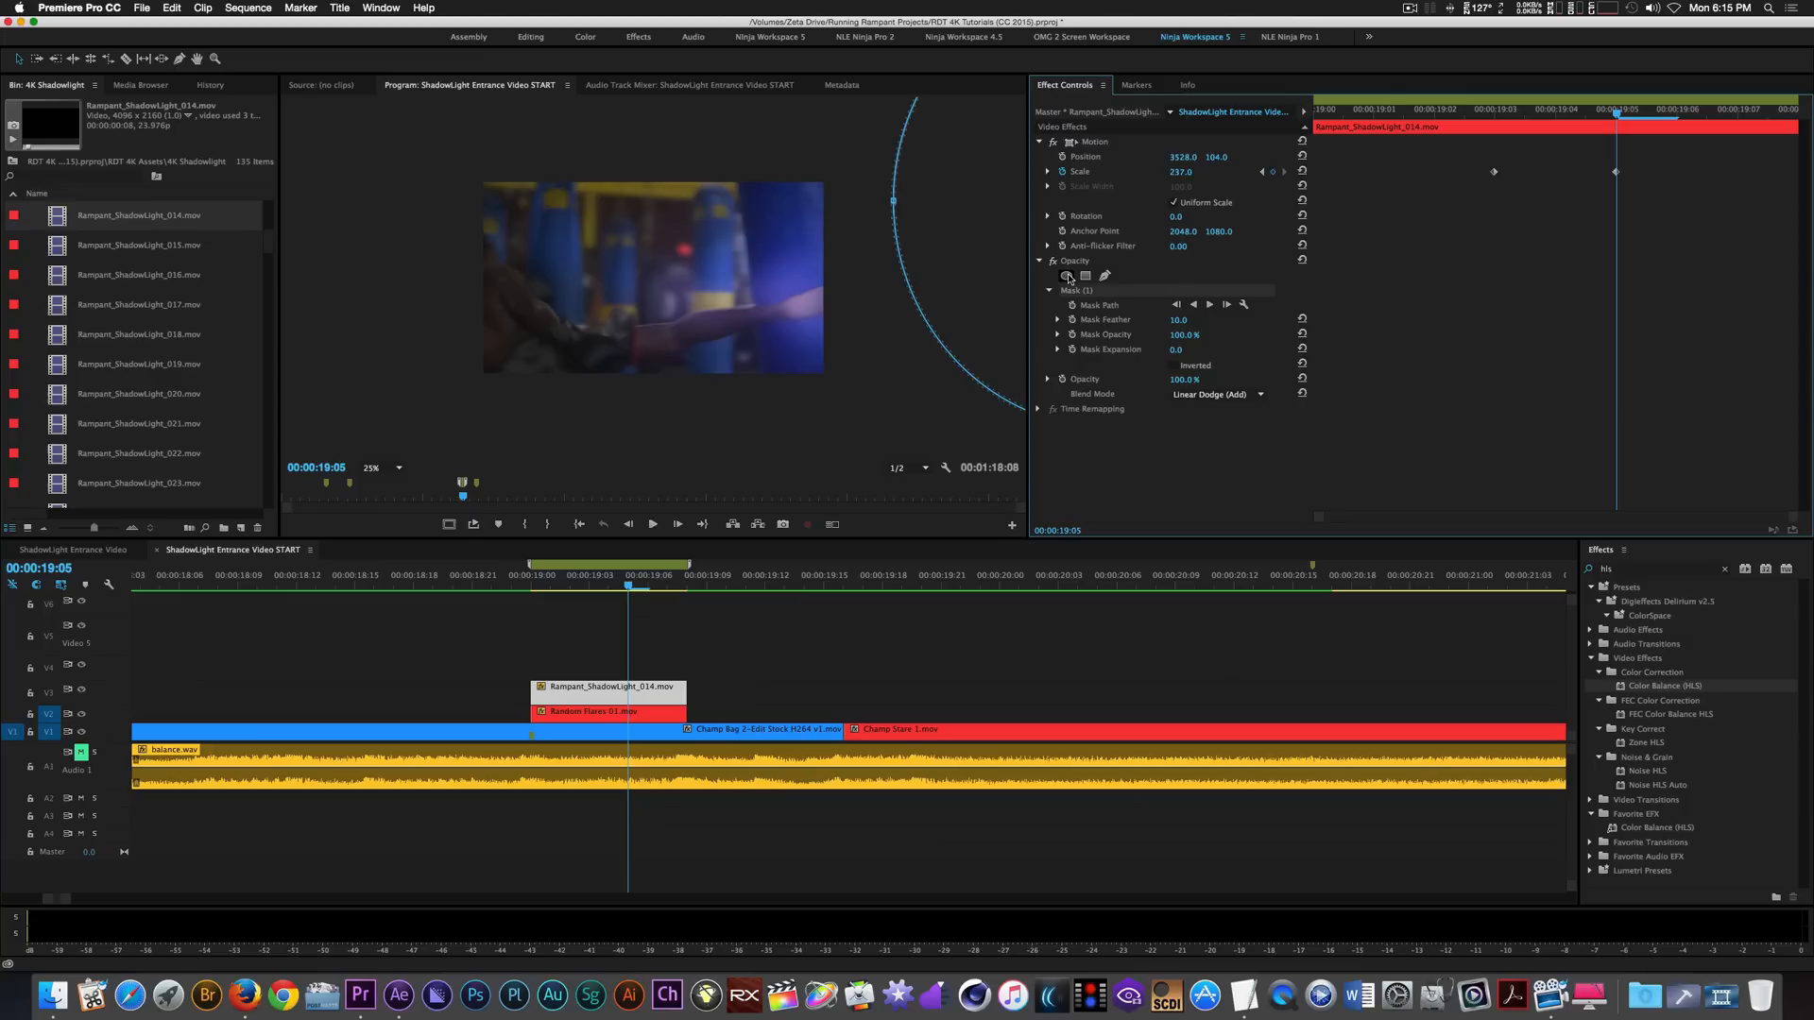
{"action": "left_click_drag", "start_coordinate": [997, 184], "coordinate": [802, 235]}
{"action": "left_click", "coordinate": [1120, 292]}
{"action": "left_click", "coordinate": [1088, 294]}
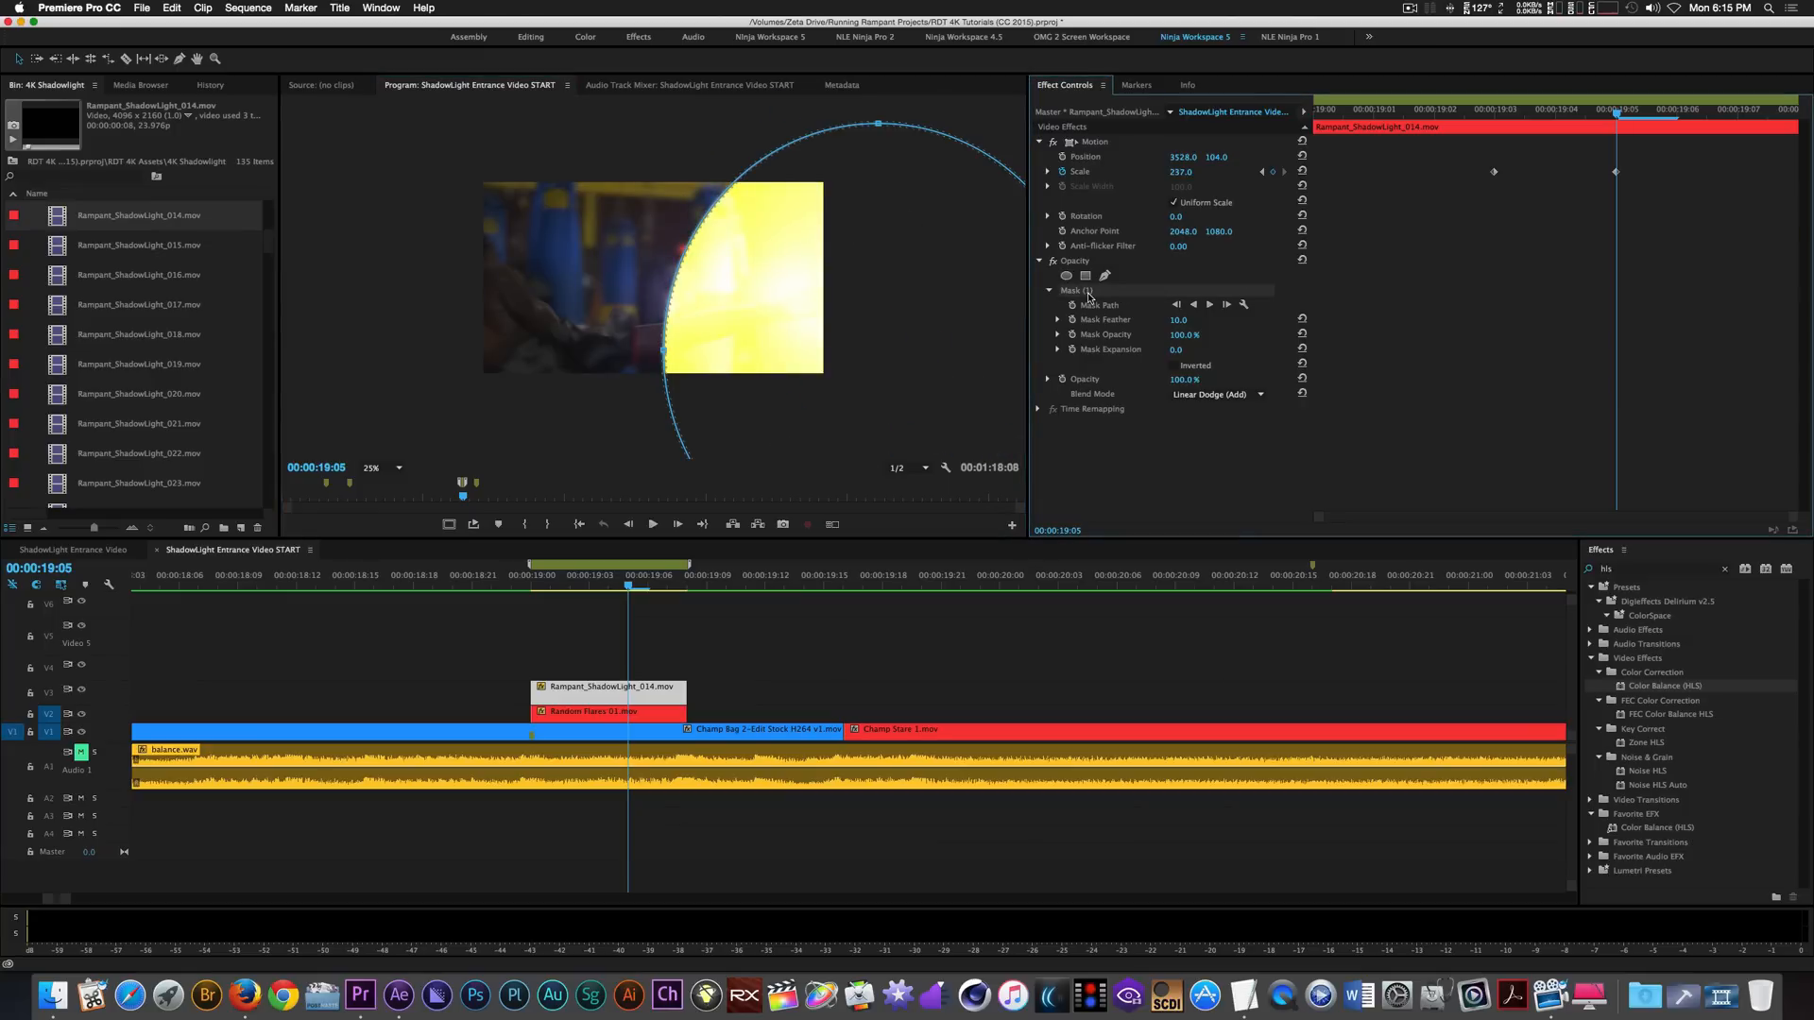
Set the Mask Feather of the Rampant_ShadowLight_014.mov clip's mask to 449 and preview the softened punch flash.
{"action": "left_click", "coordinate": [1176, 321]}
{"action": "type", "text": "449"}
{"action": "key", "text": "Return"}
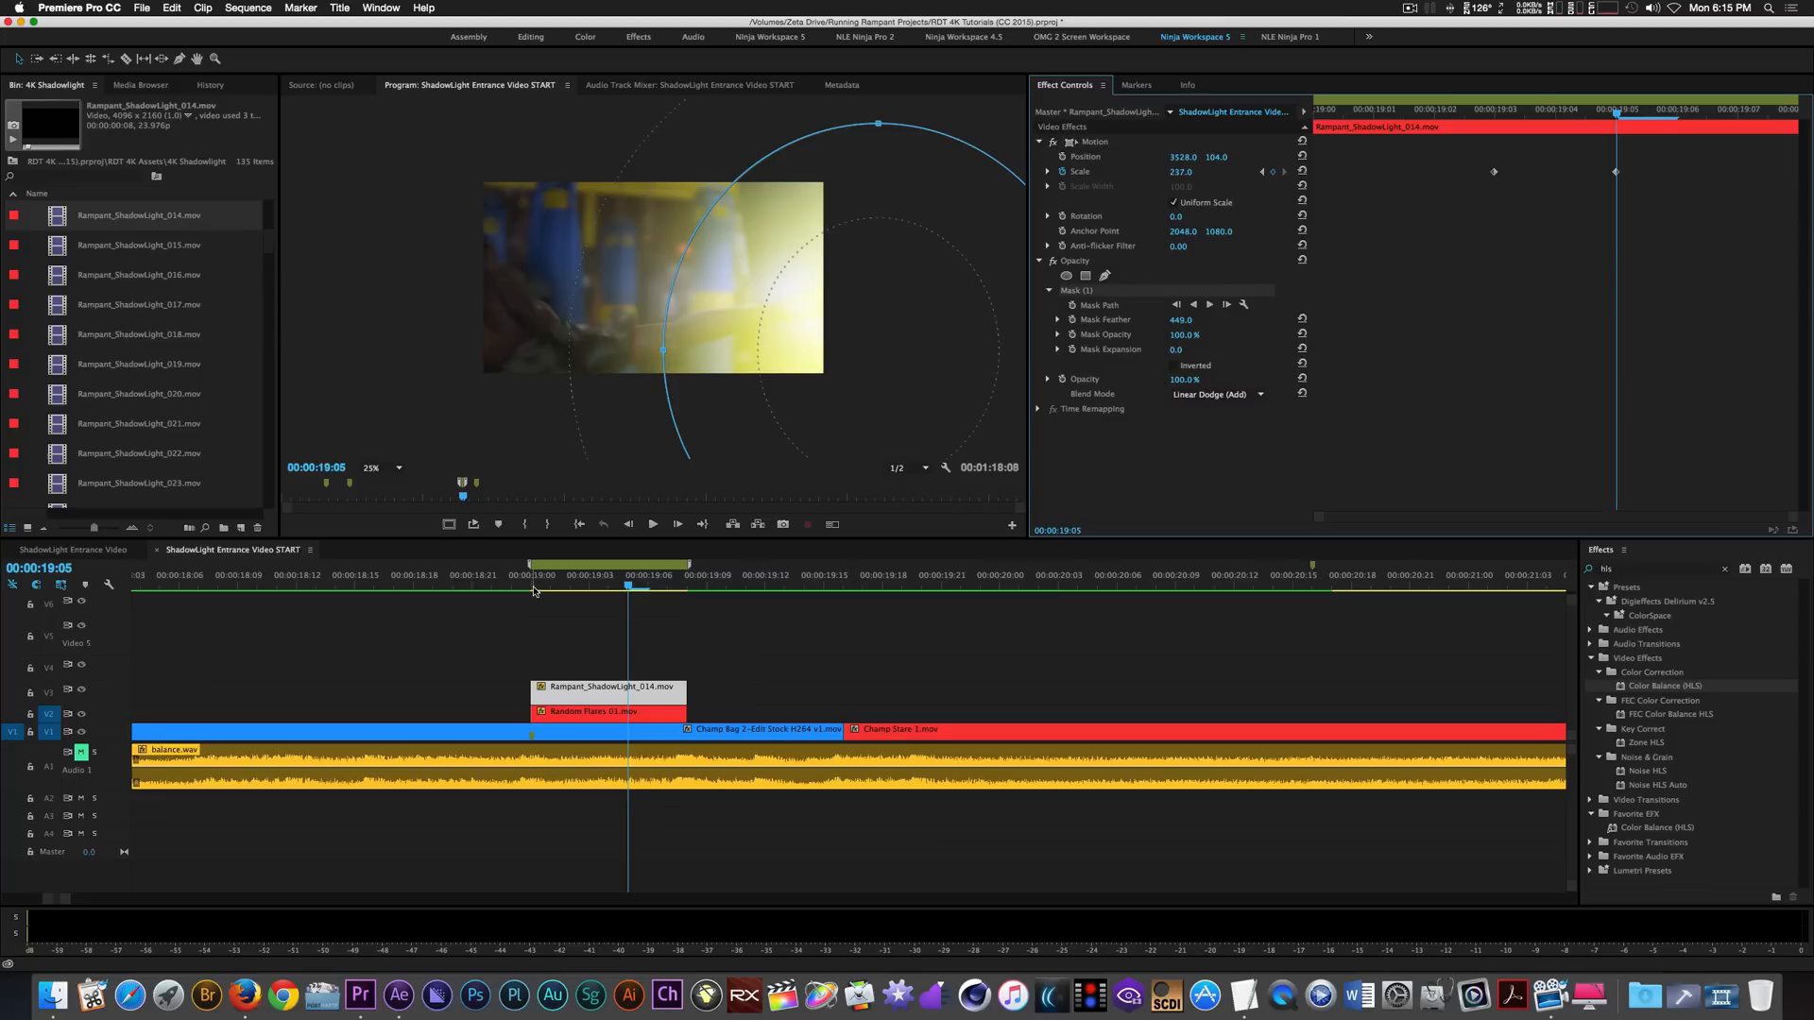
{"action": "key", "text": "space"}
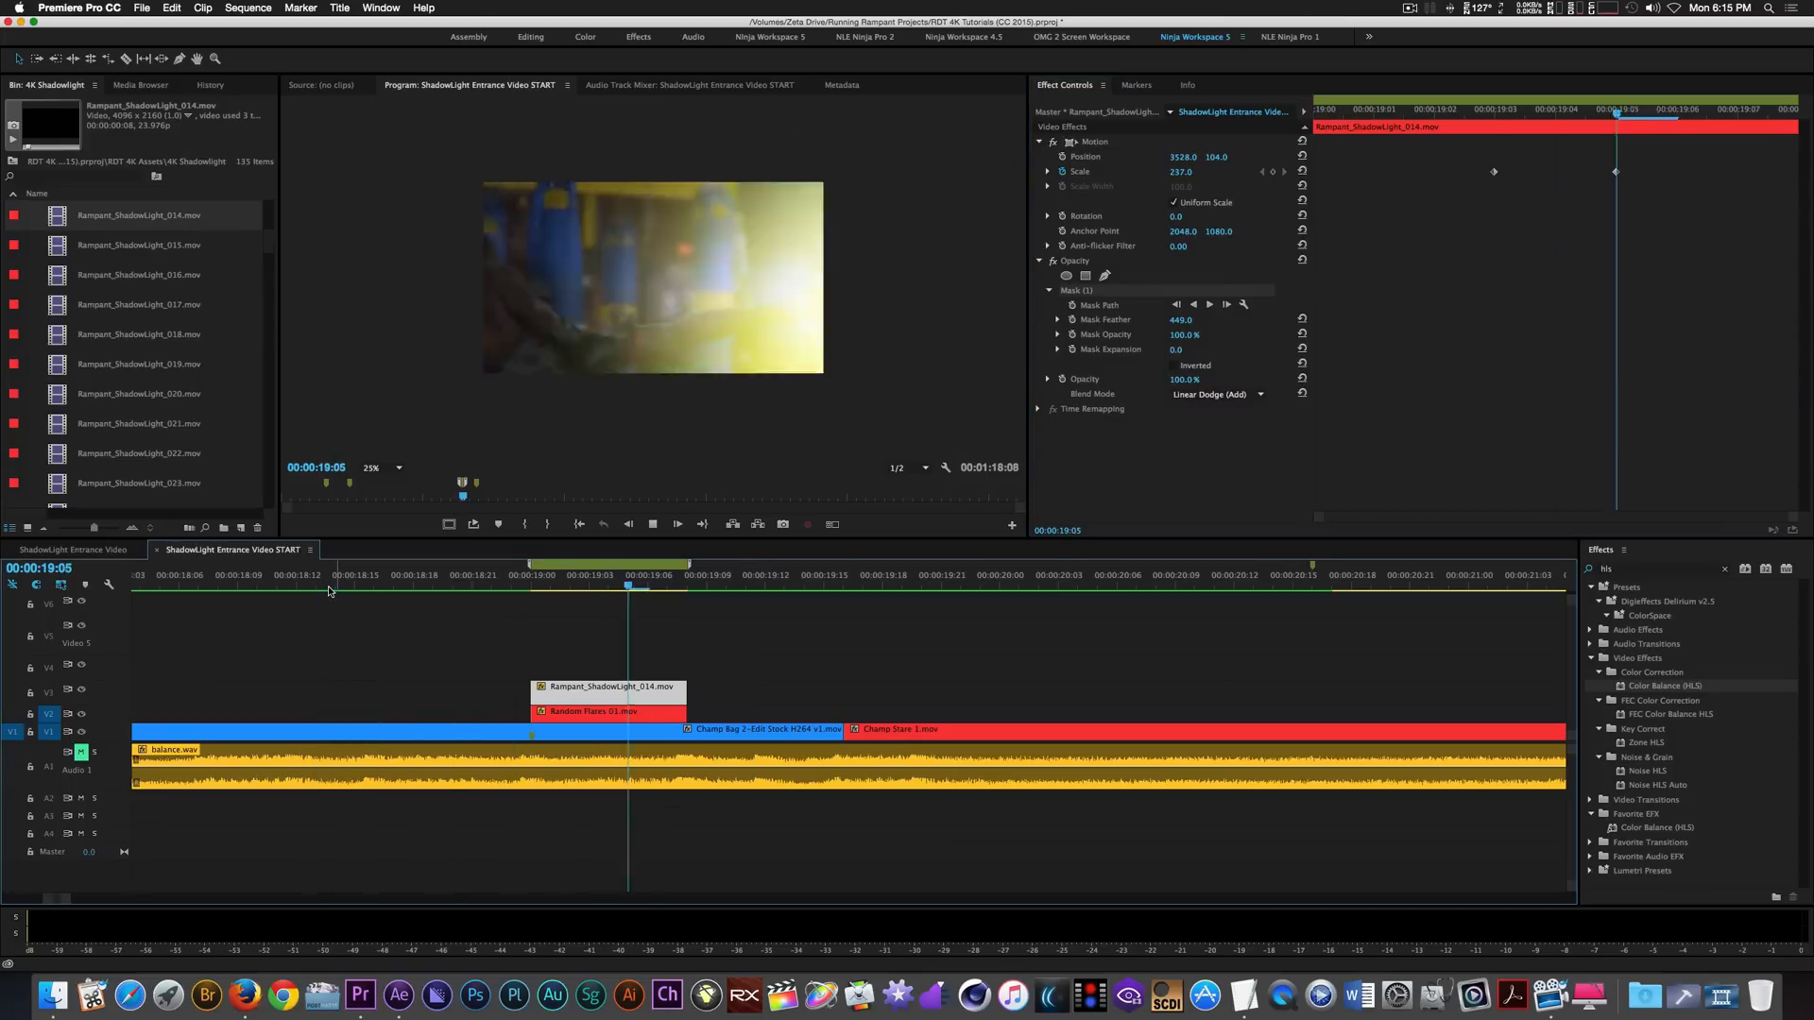
{"action": "key", "text": "space"}
{"action": "left_click_drag", "start_coordinate": [601, 589], "coordinate": [570, 593]}
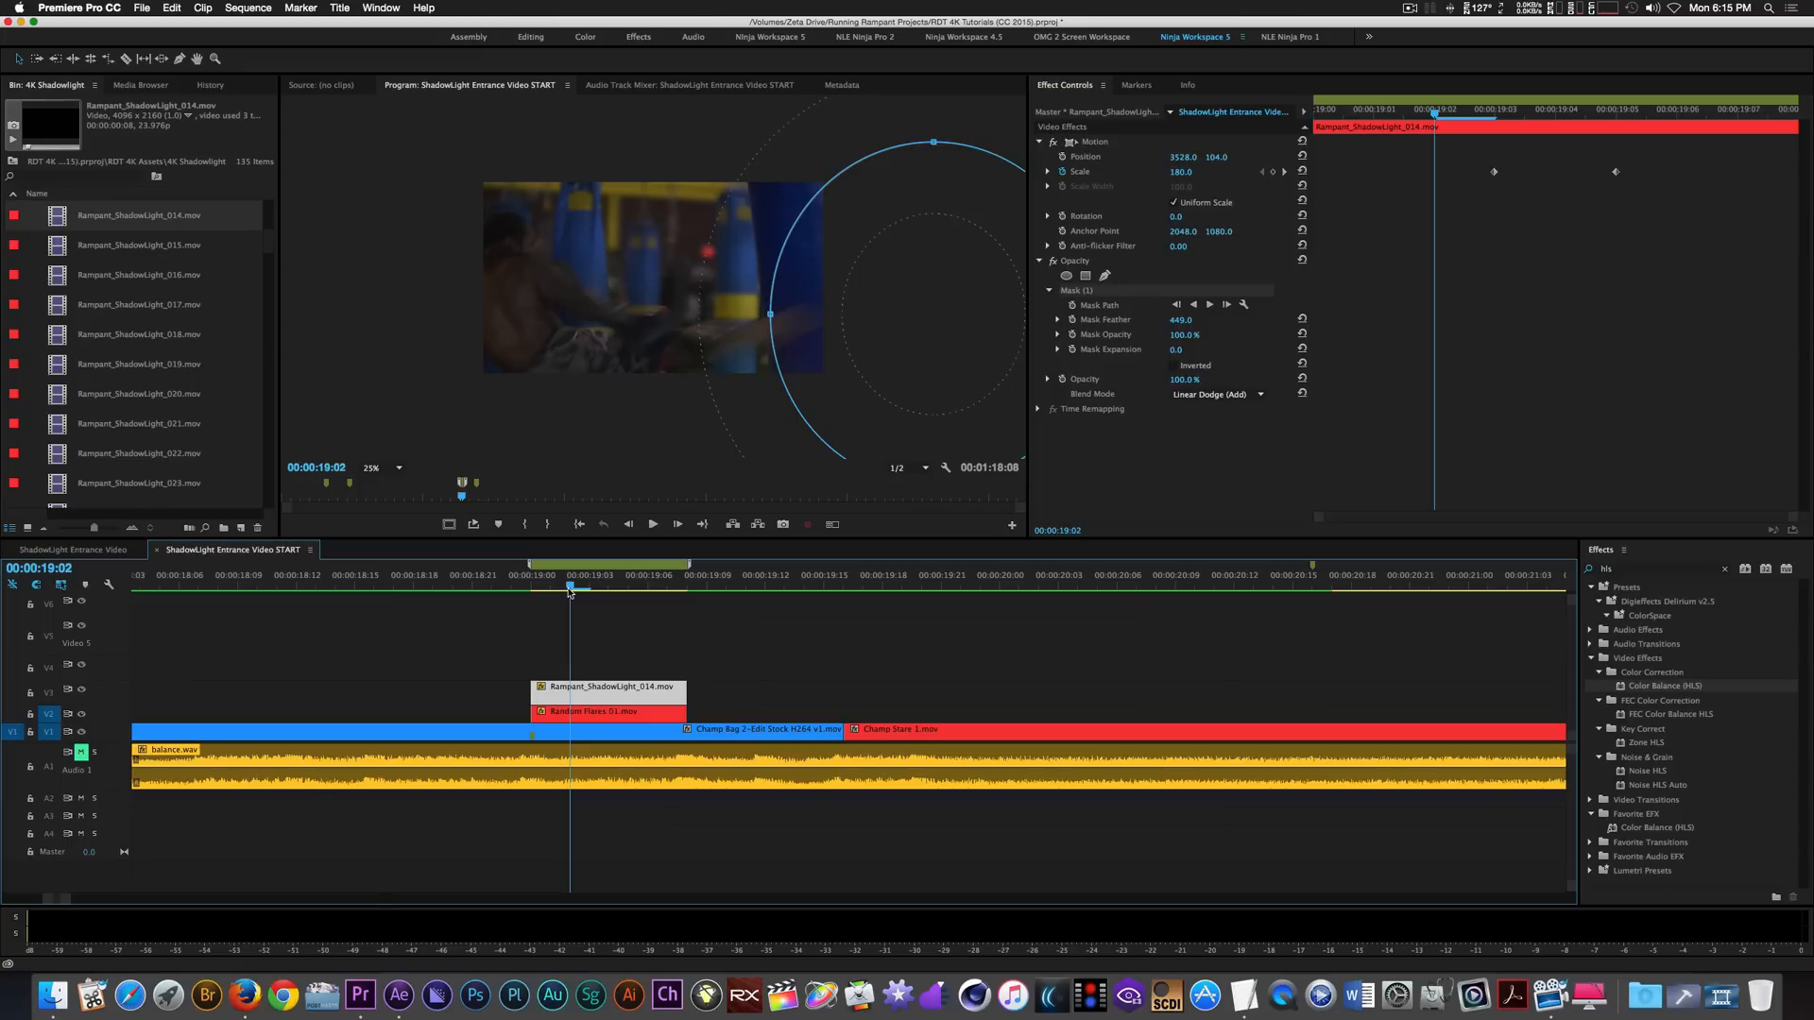
End the Rampant_ShadowLight_014.mov clip and the Random Flares clip beneath it with Cross Dissolve transitions, using a duration of 00:00:00:03.
{"action": "left_click", "coordinate": [679, 686]}
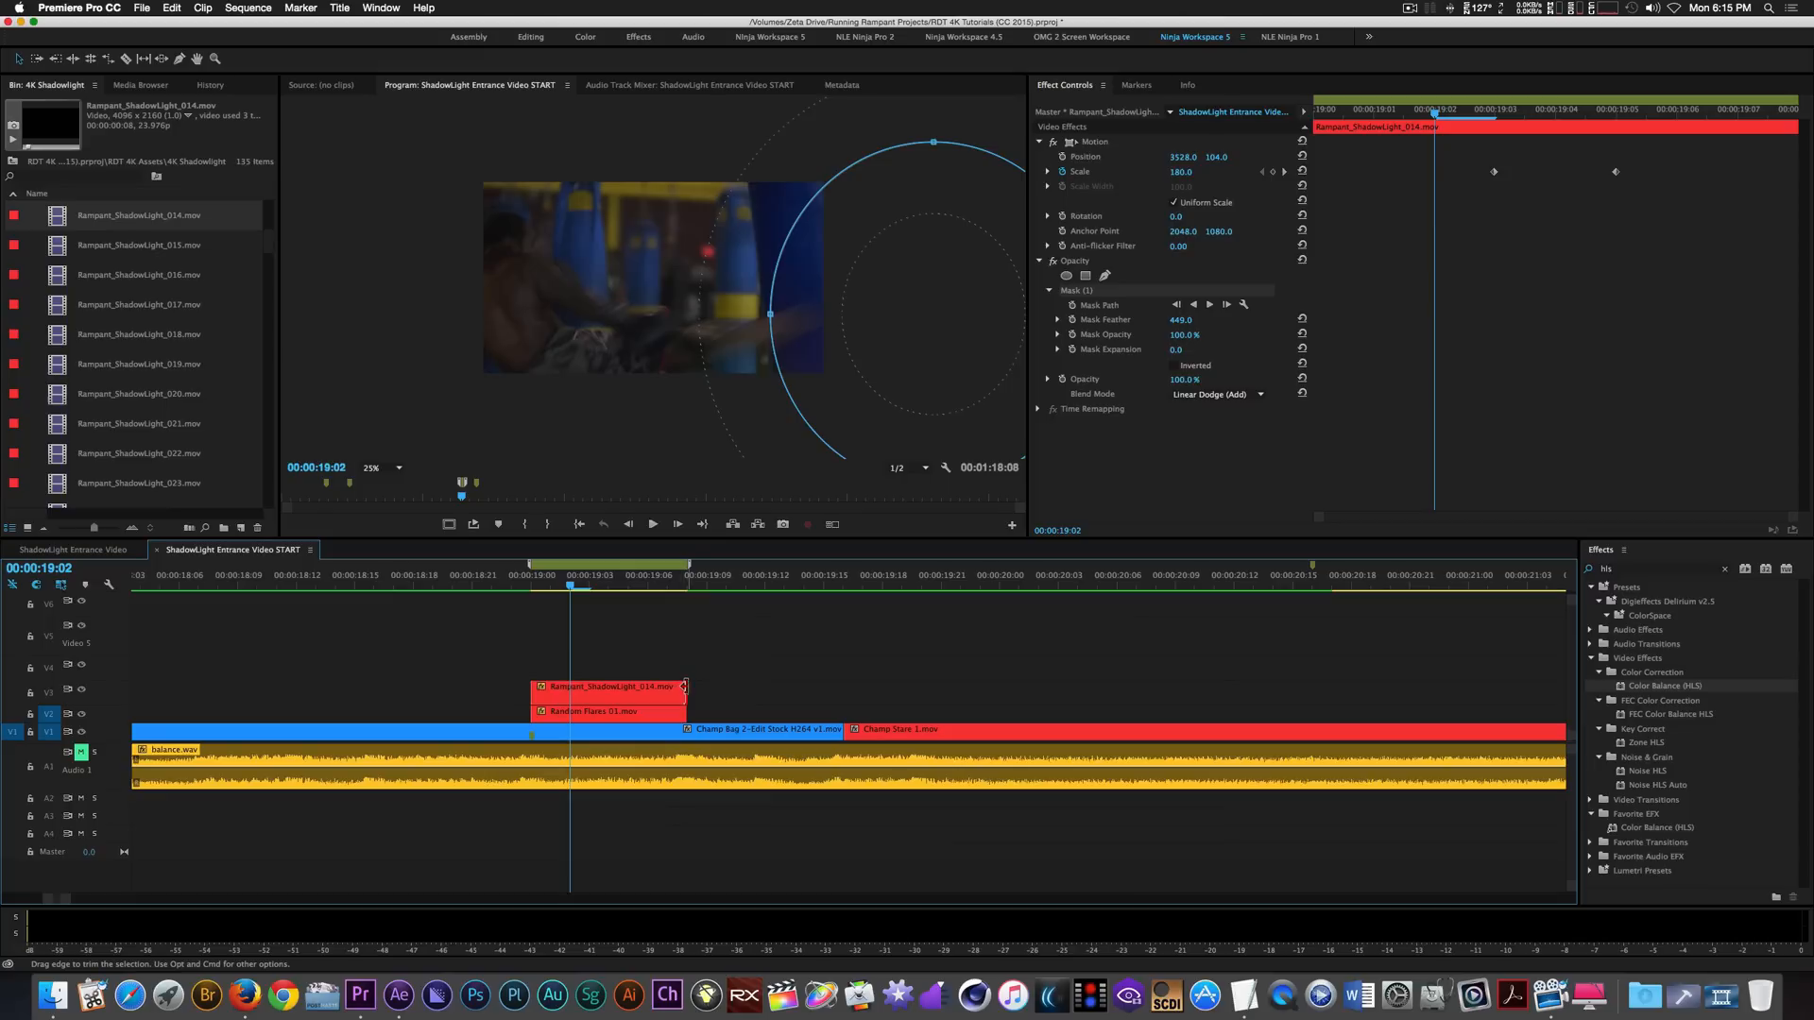
{"action": "right_click", "coordinate": [689, 692]}
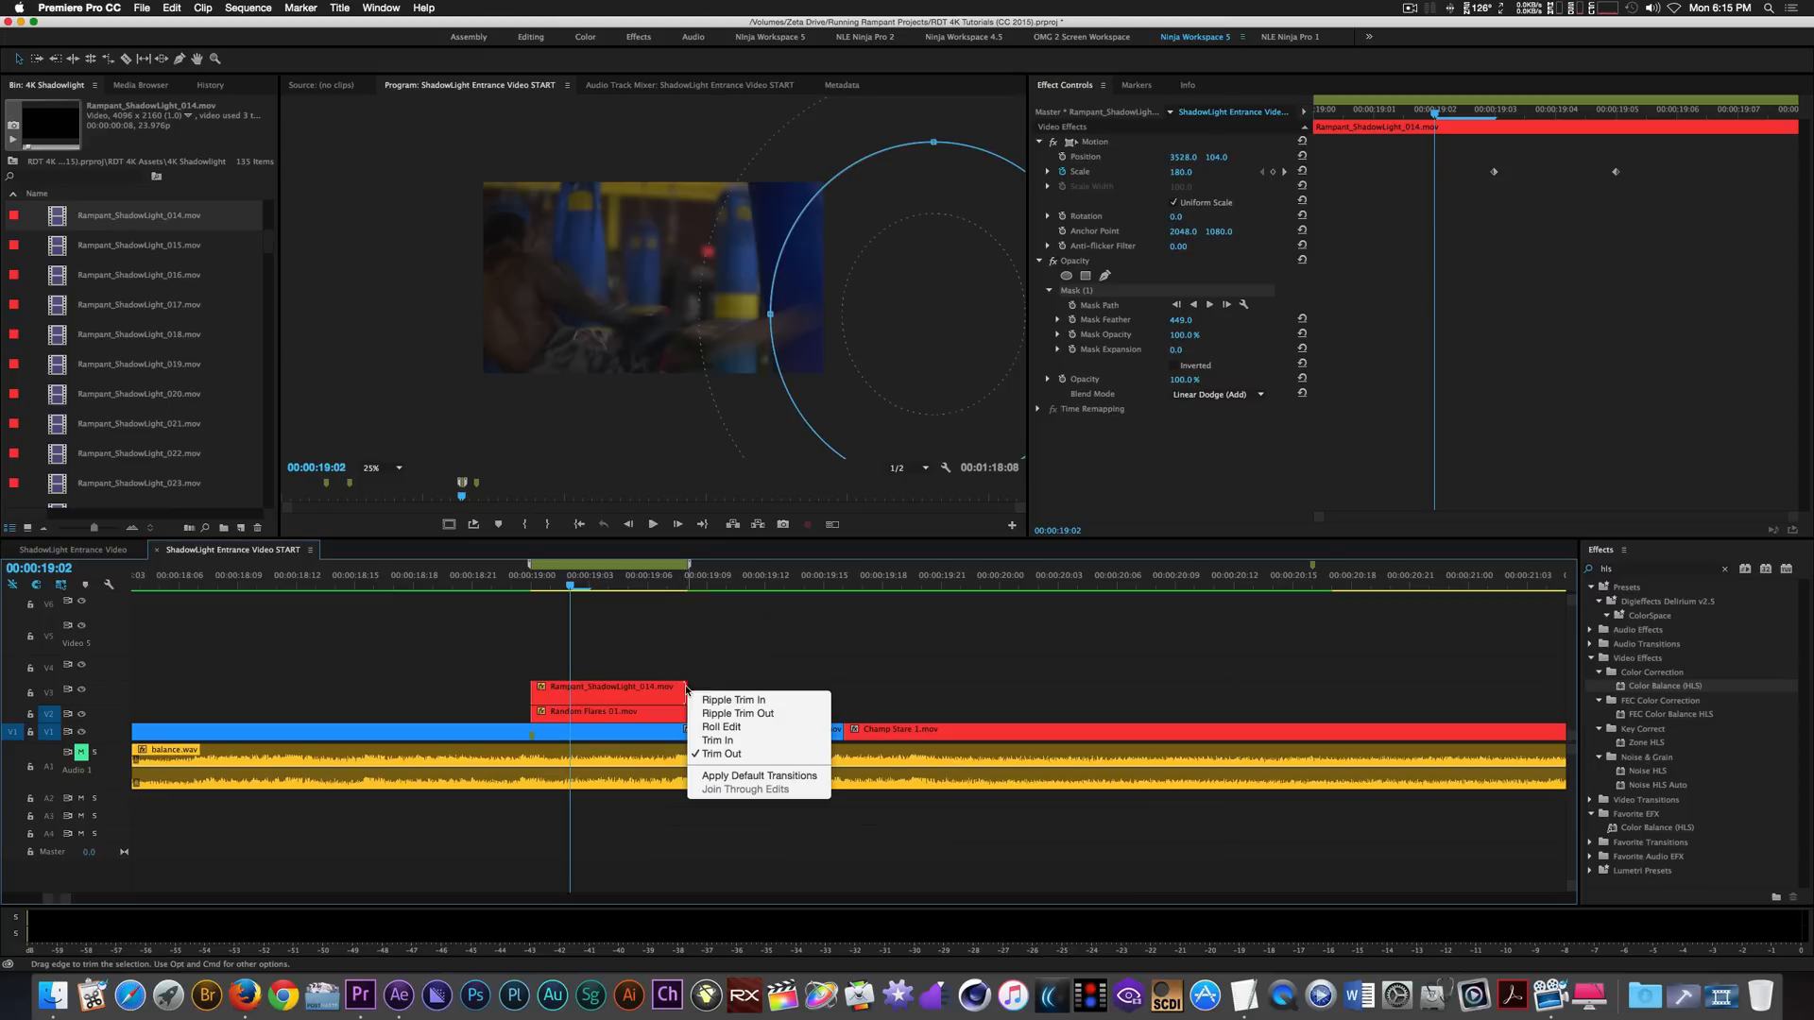
{"action": "left_click", "coordinate": [760, 776]}
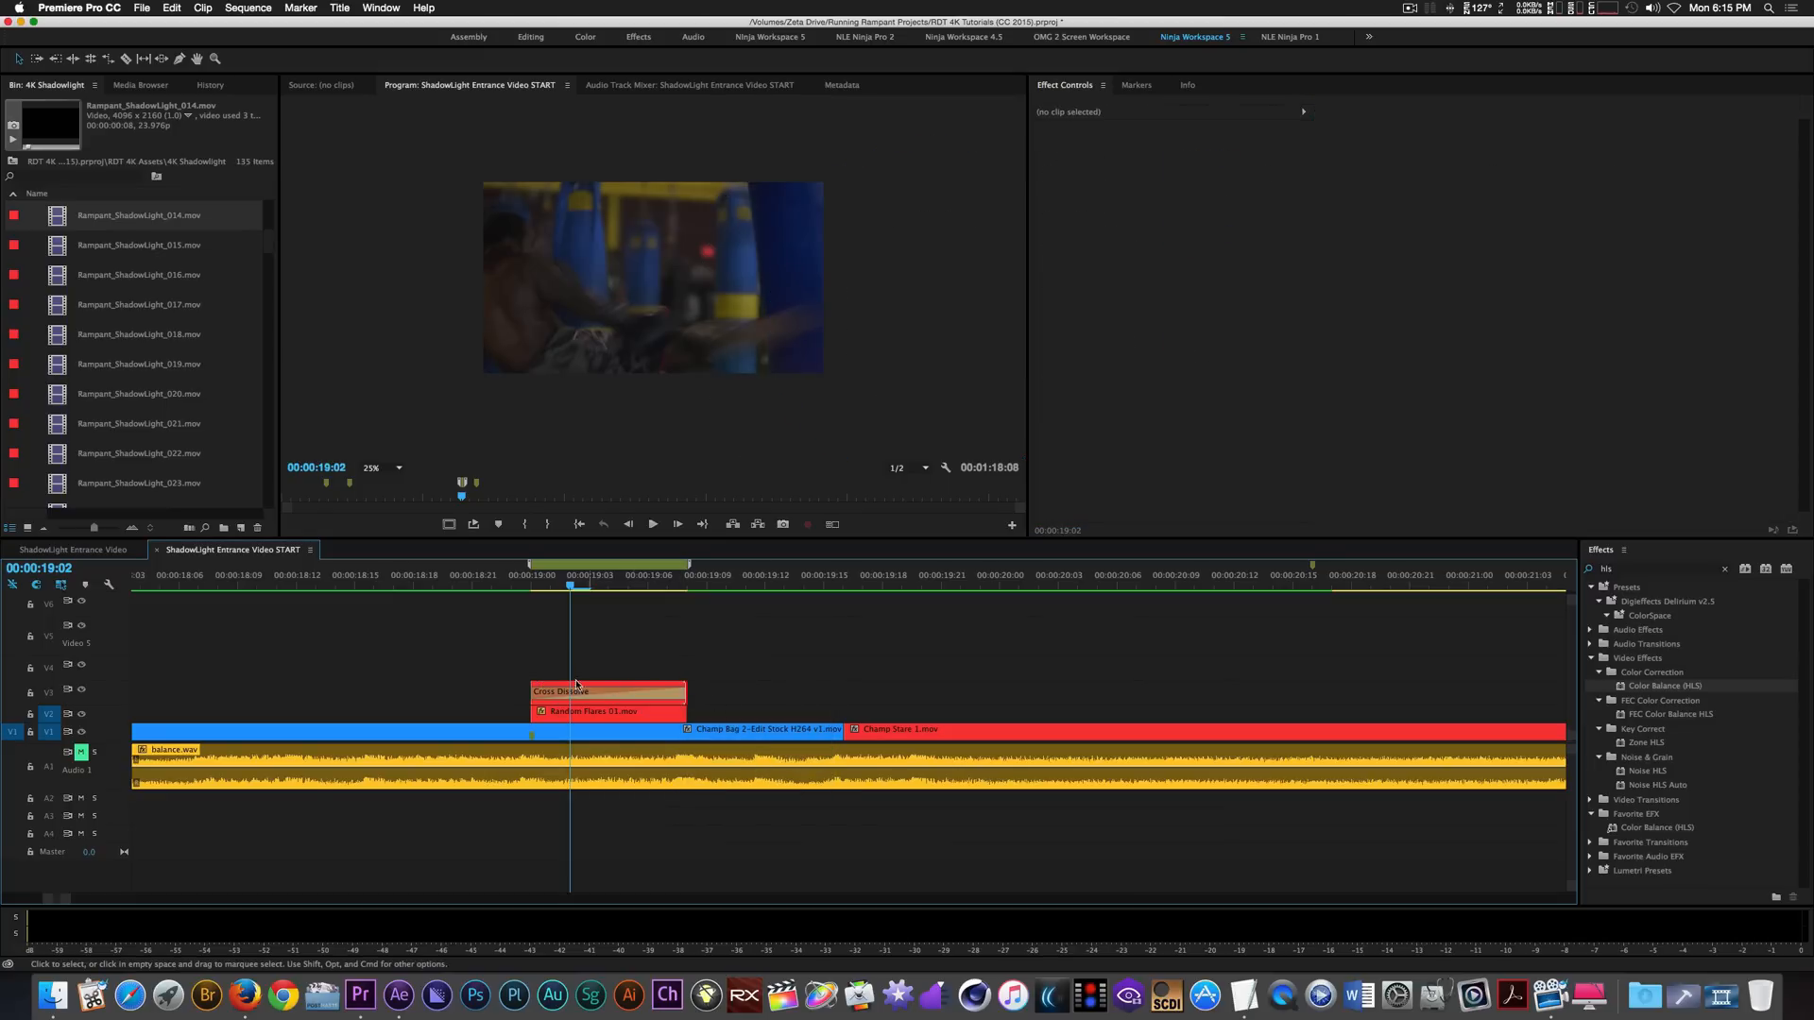
{"action": "double_click", "coordinate": [554, 697]}
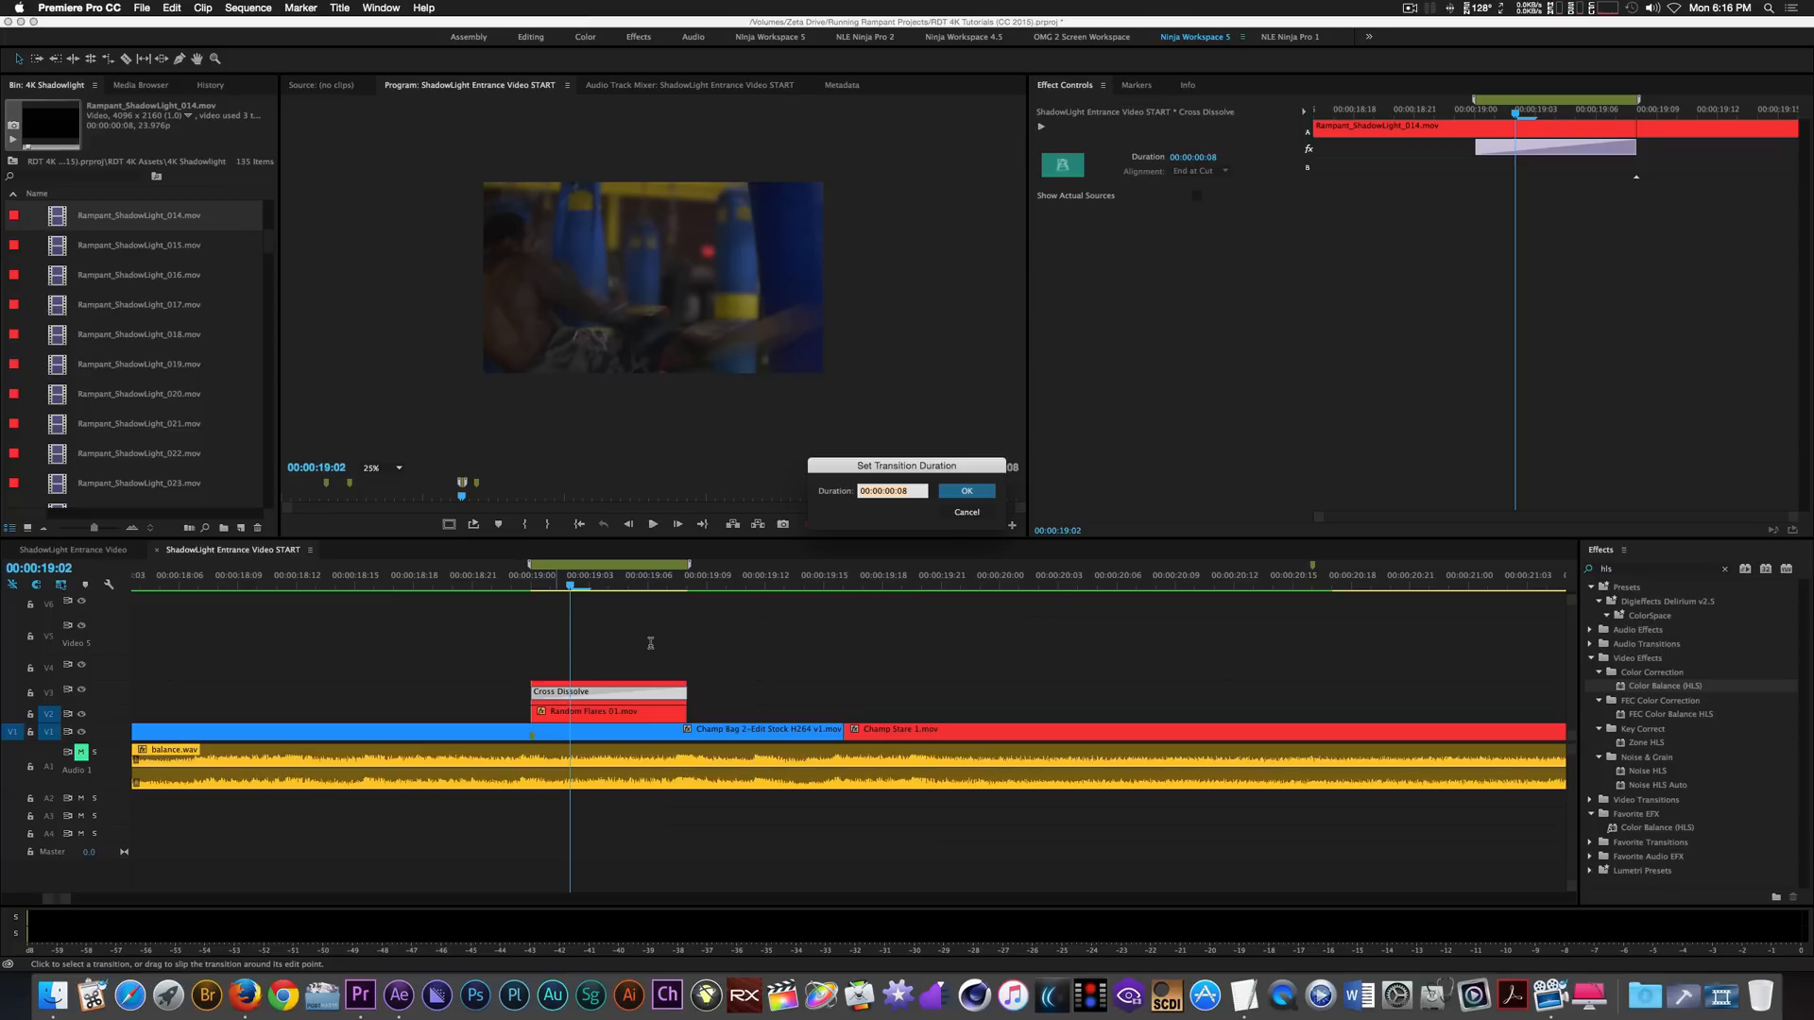
{"action": "type", "text": "0"}
{"action": "type", "text": "3"}
{"action": "key", "text": "Return"}
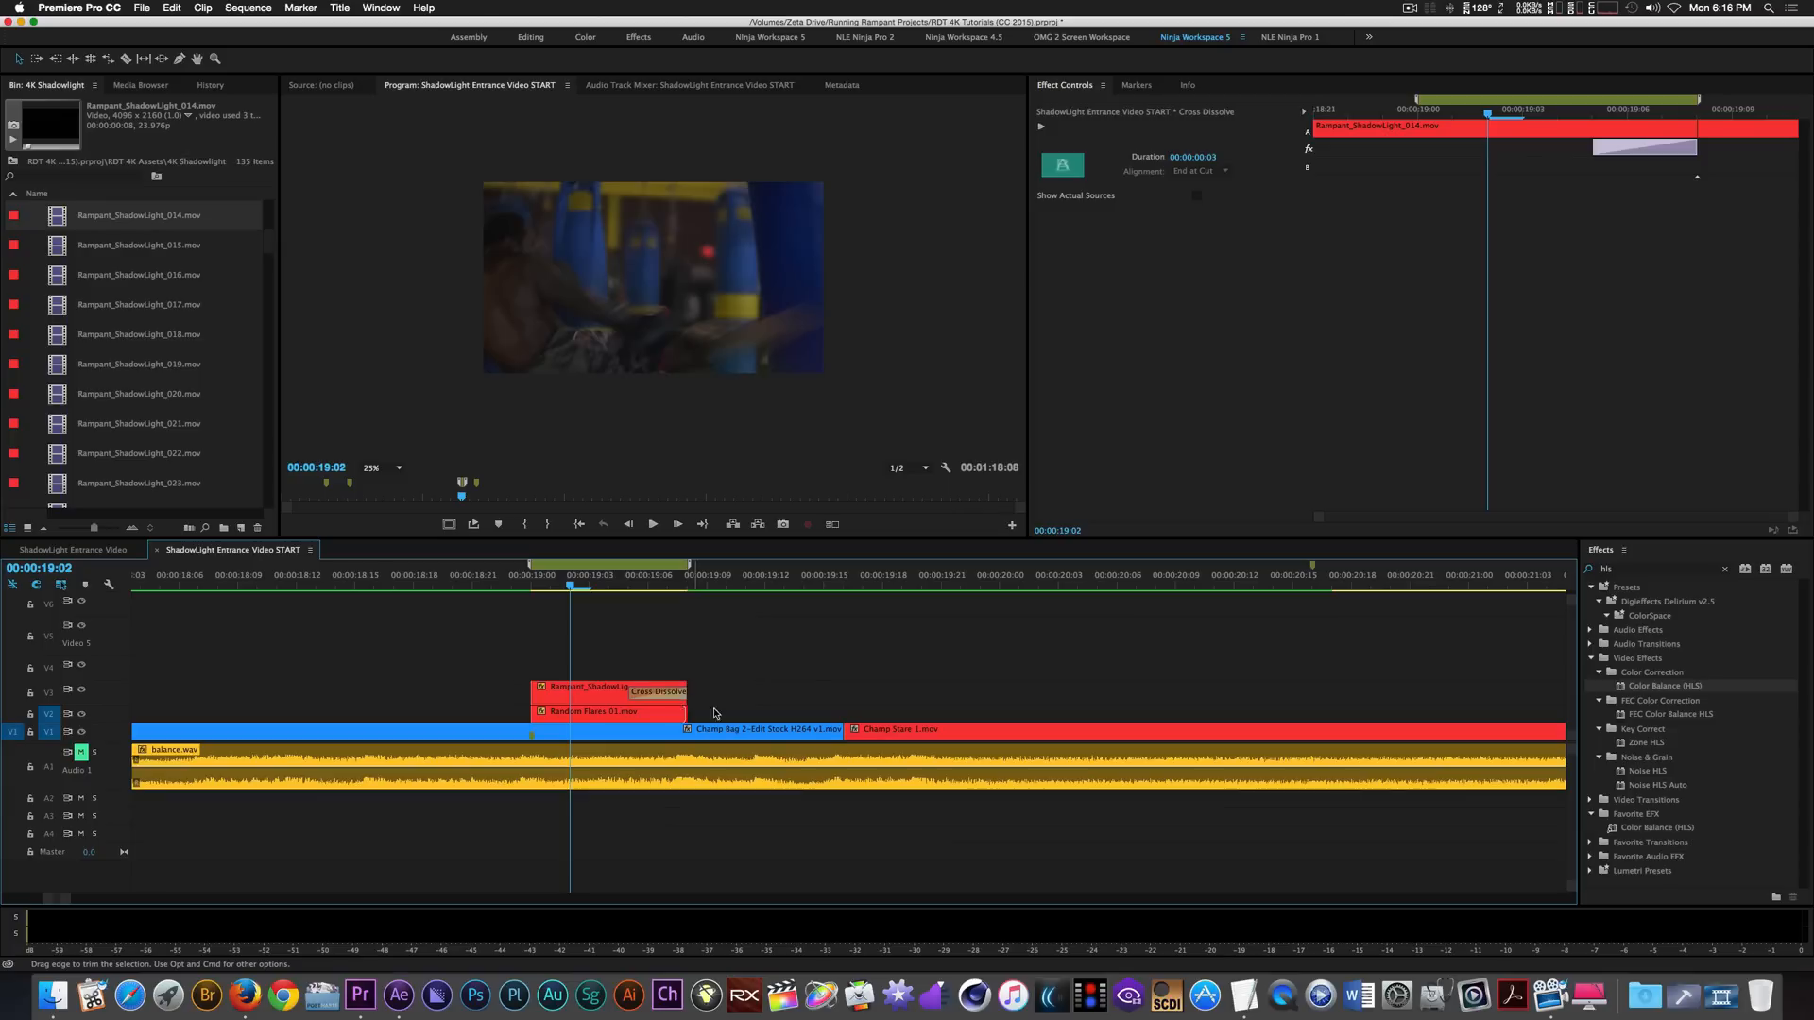
{"action": "left_click", "coordinate": [805, 677]}
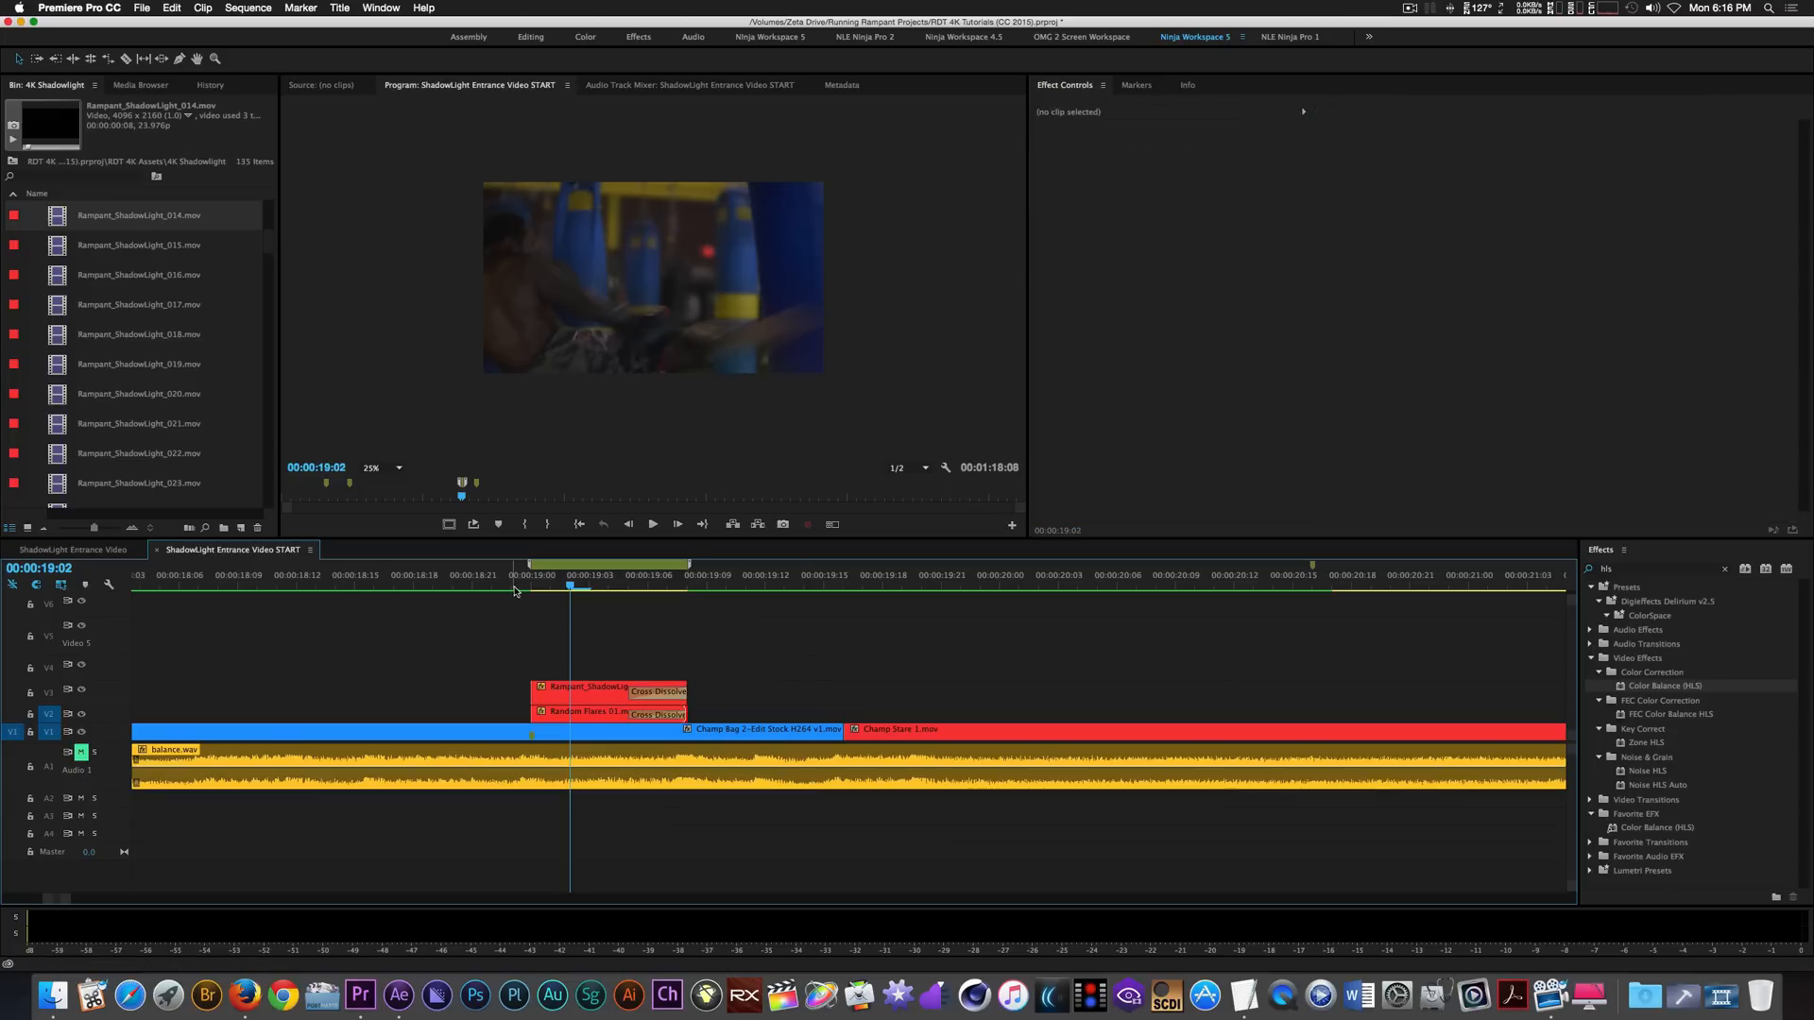
Play back the sequence around the Champ Bag 2 clip to review the flash on the punch and the preceding shots.
{"action": "left_click", "coordinate": [430, 584]}
{"action": "left_click_drag", "start_coordinate": [430, 583], "coordinate": [340, 588]}
{"action": "key", "text": "minus"}
{"action": "key", "text": "minus"}
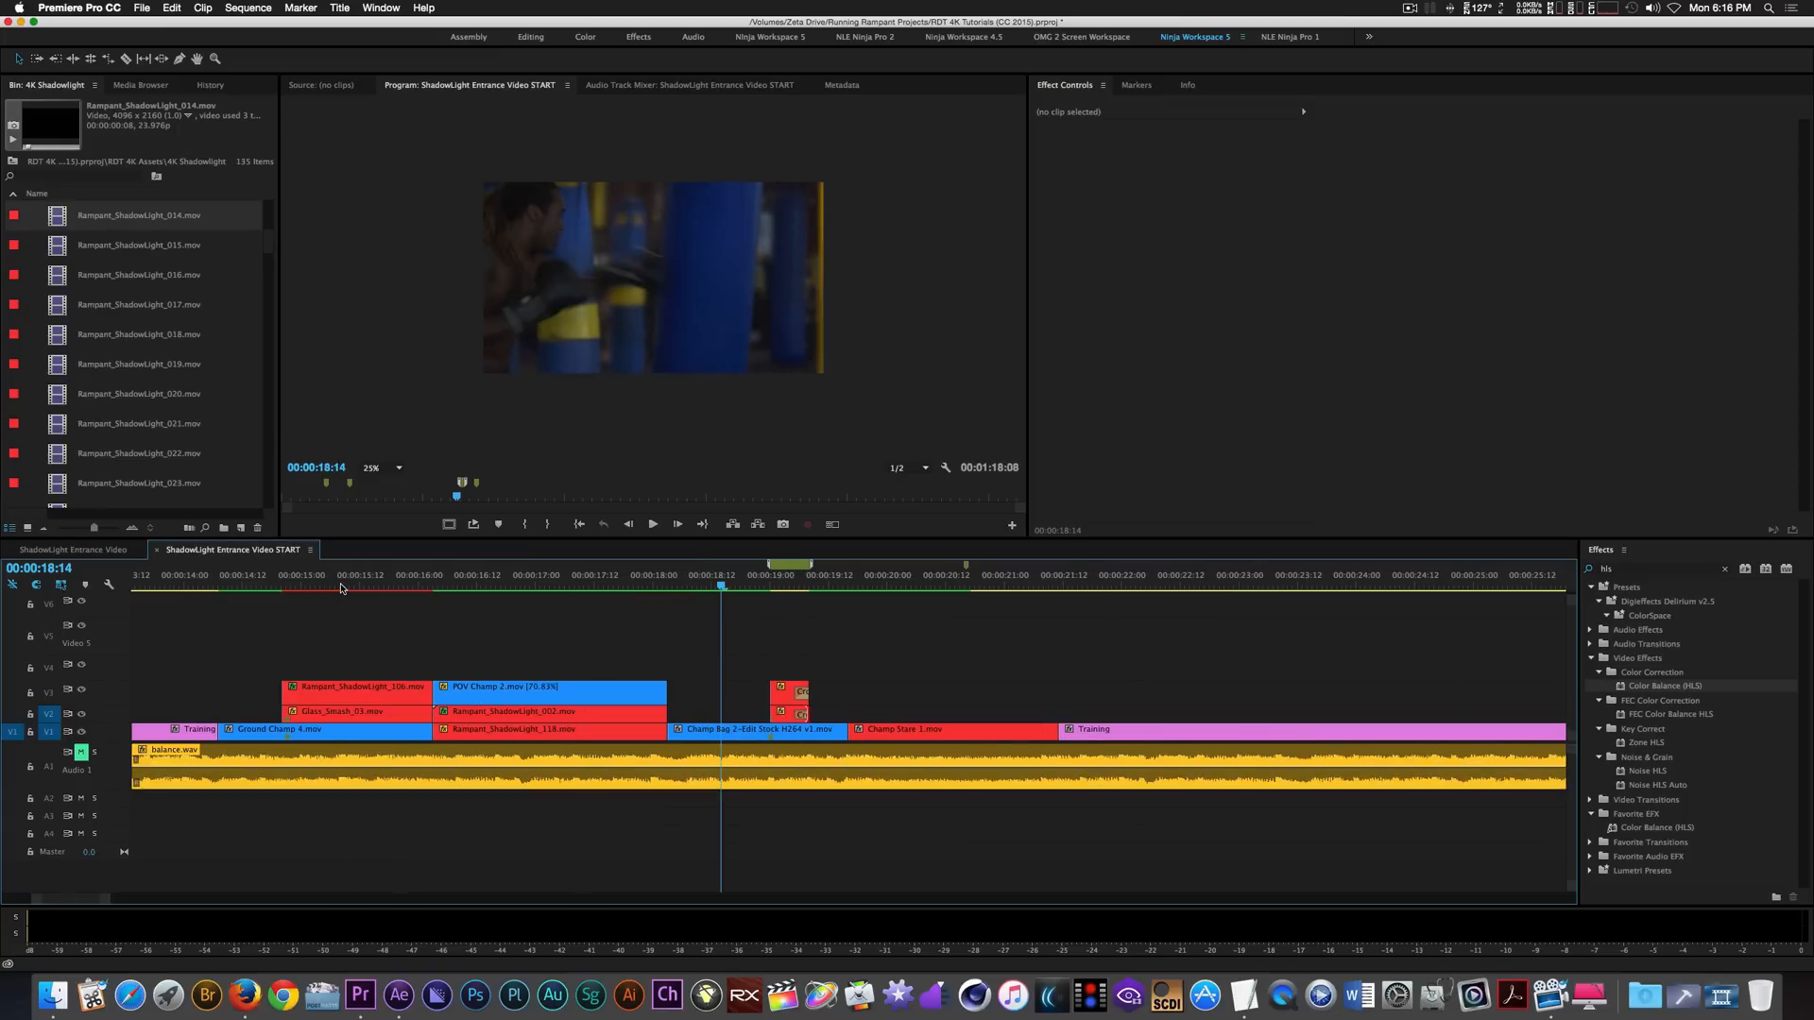
{"action": "key", "text": "Up"}
{"action": "key", "text": "space"}
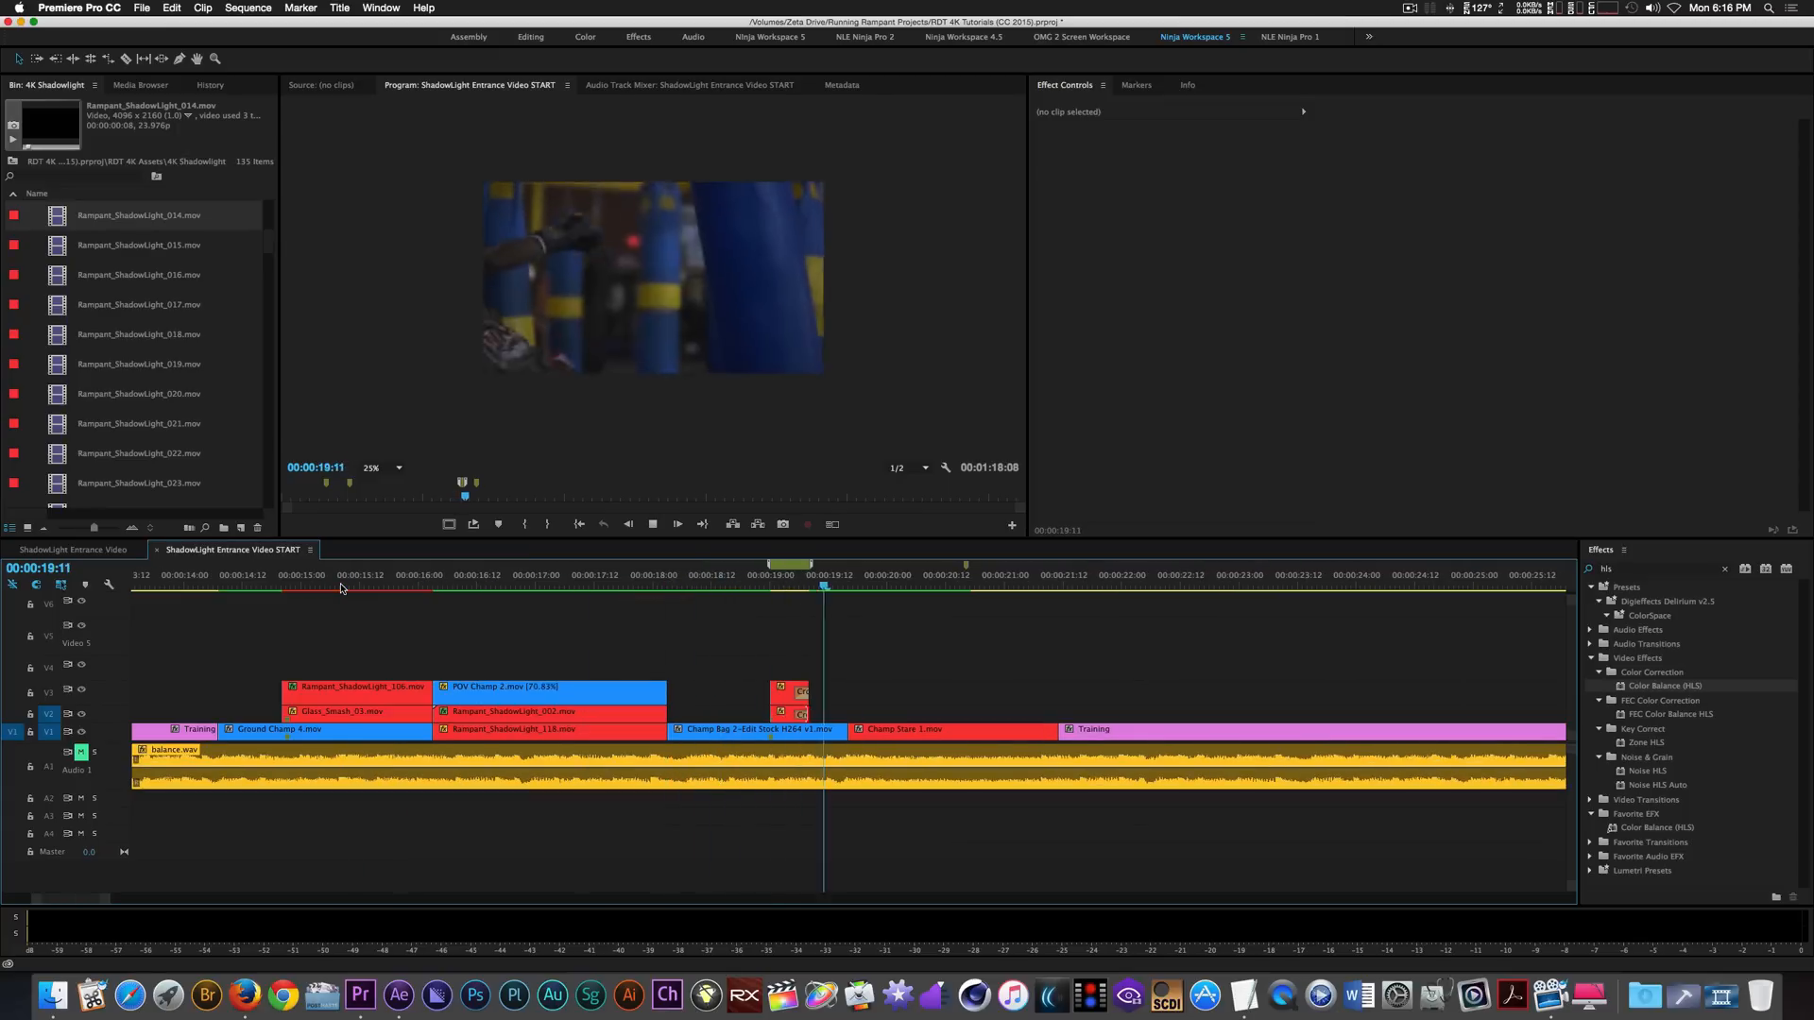
{"action": "key", "text": "space"}
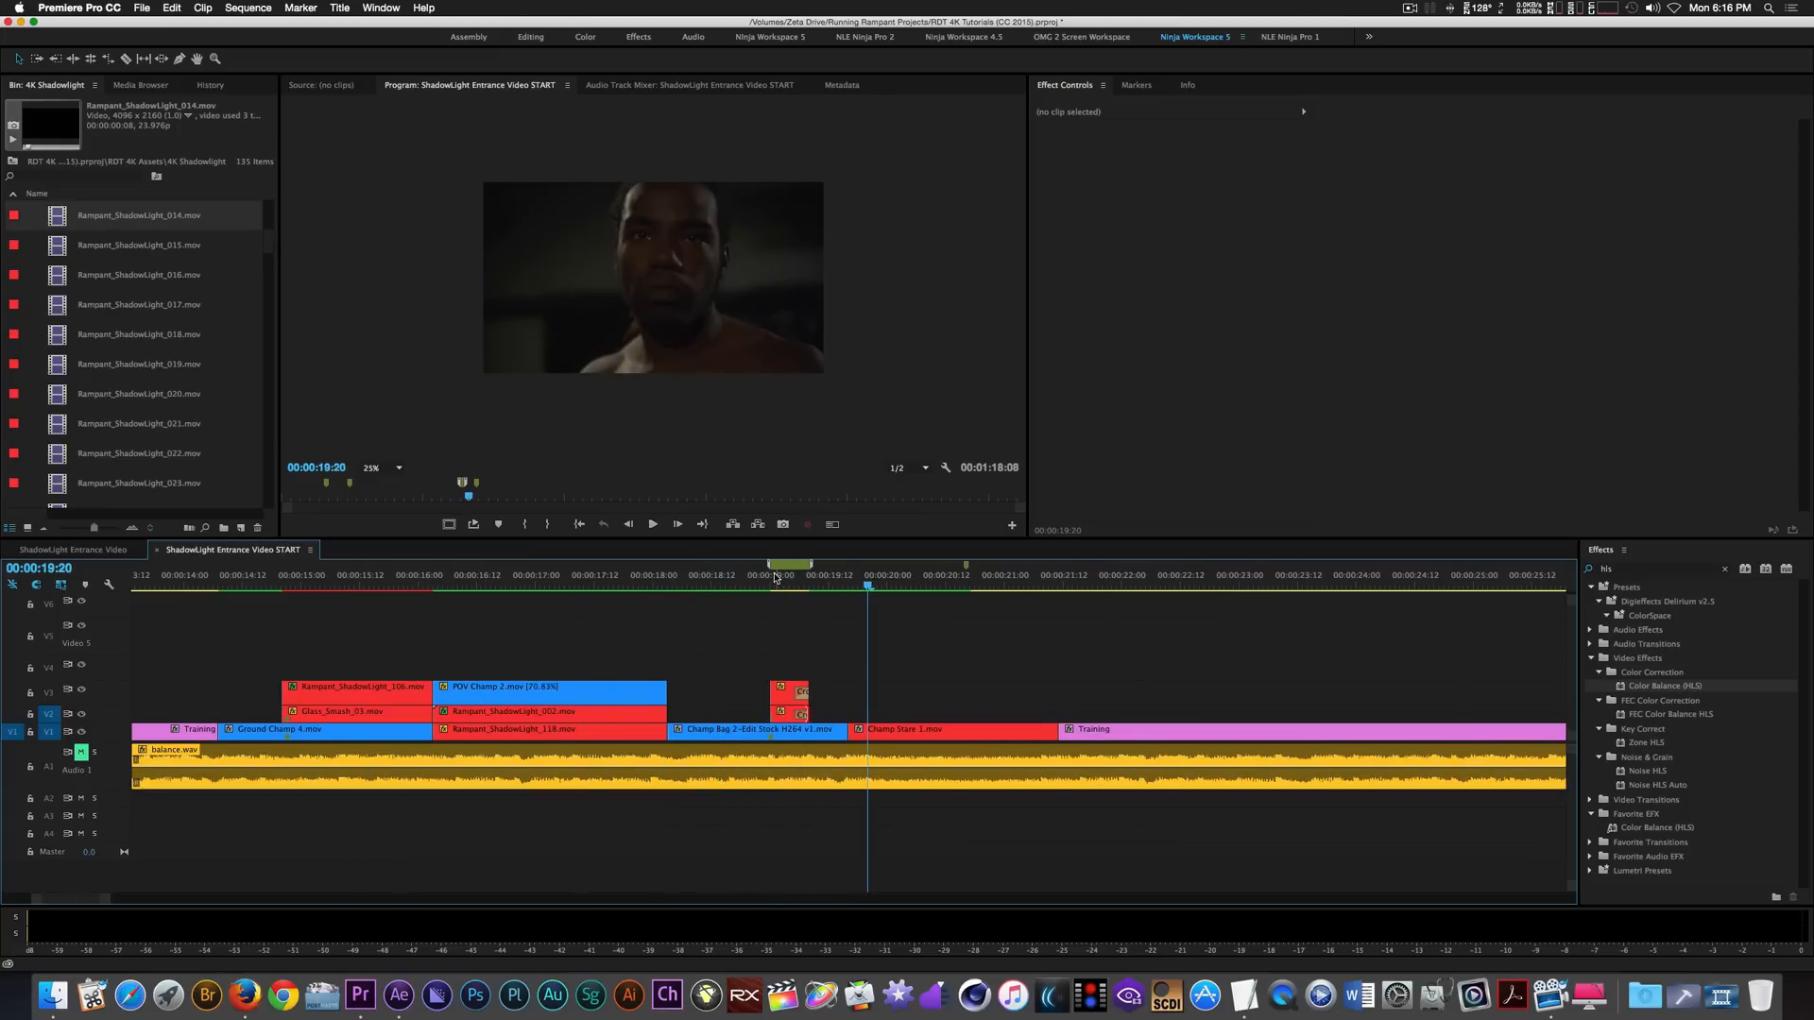
{"action": "key", "text": "minus"}
{"action": "key", "text": "minus"}
{"action": "key", "text": "Up"}
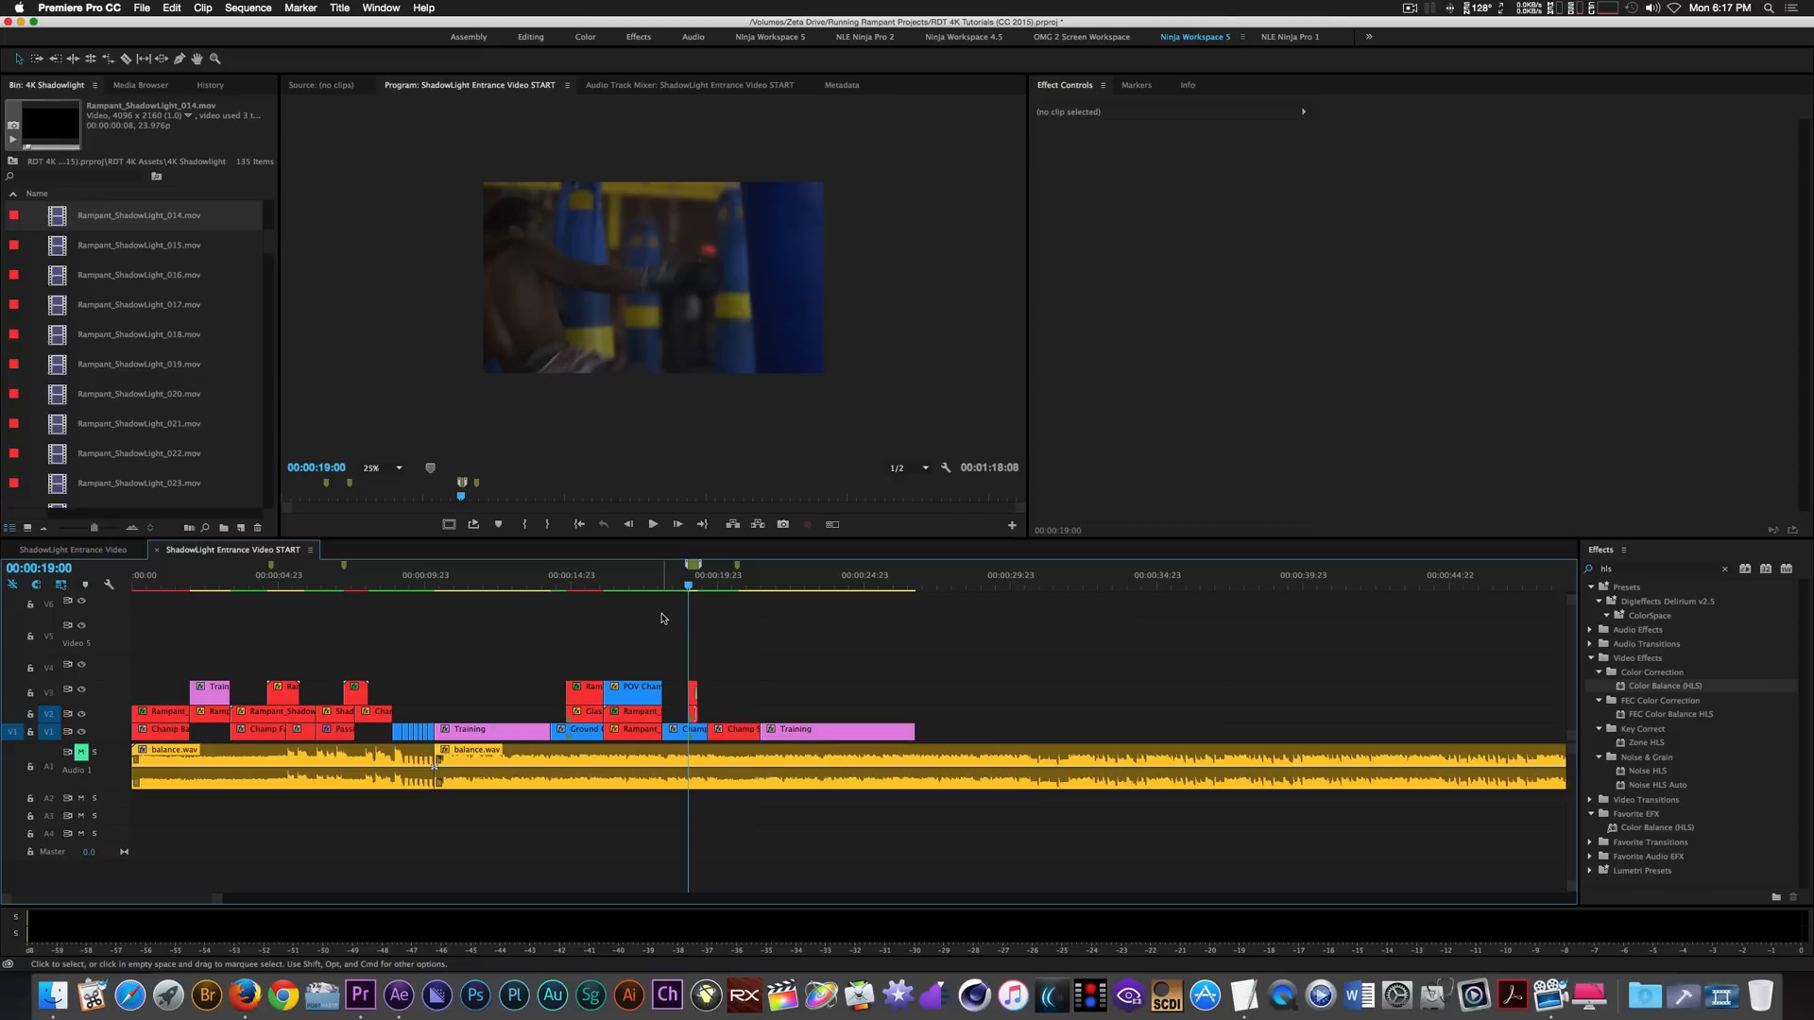
{"action": "left_click", "coordinate": [551, 584]}
{"action": "key", "text": "space"}
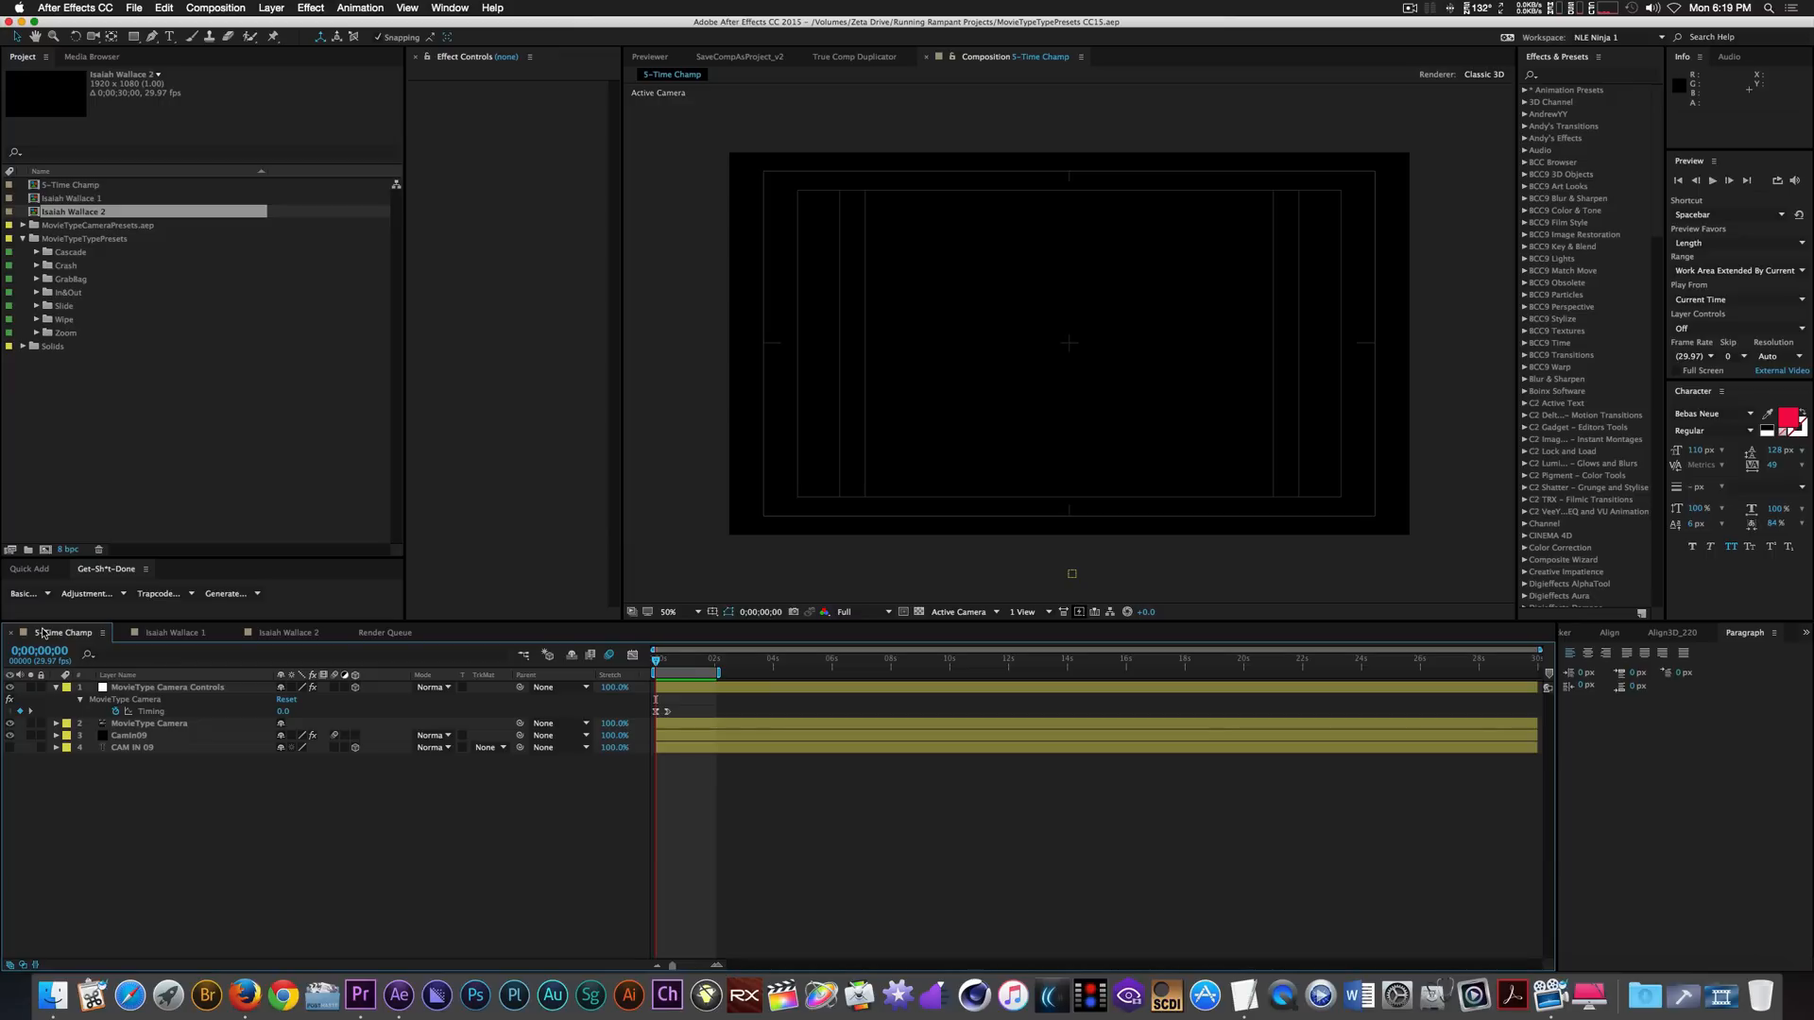
In After Effects, preview the 5-Time Champ composition, inspect its CAM IN 09 layer, and play the first fighter-name title composition.
{"action": "key", "text": "space"}
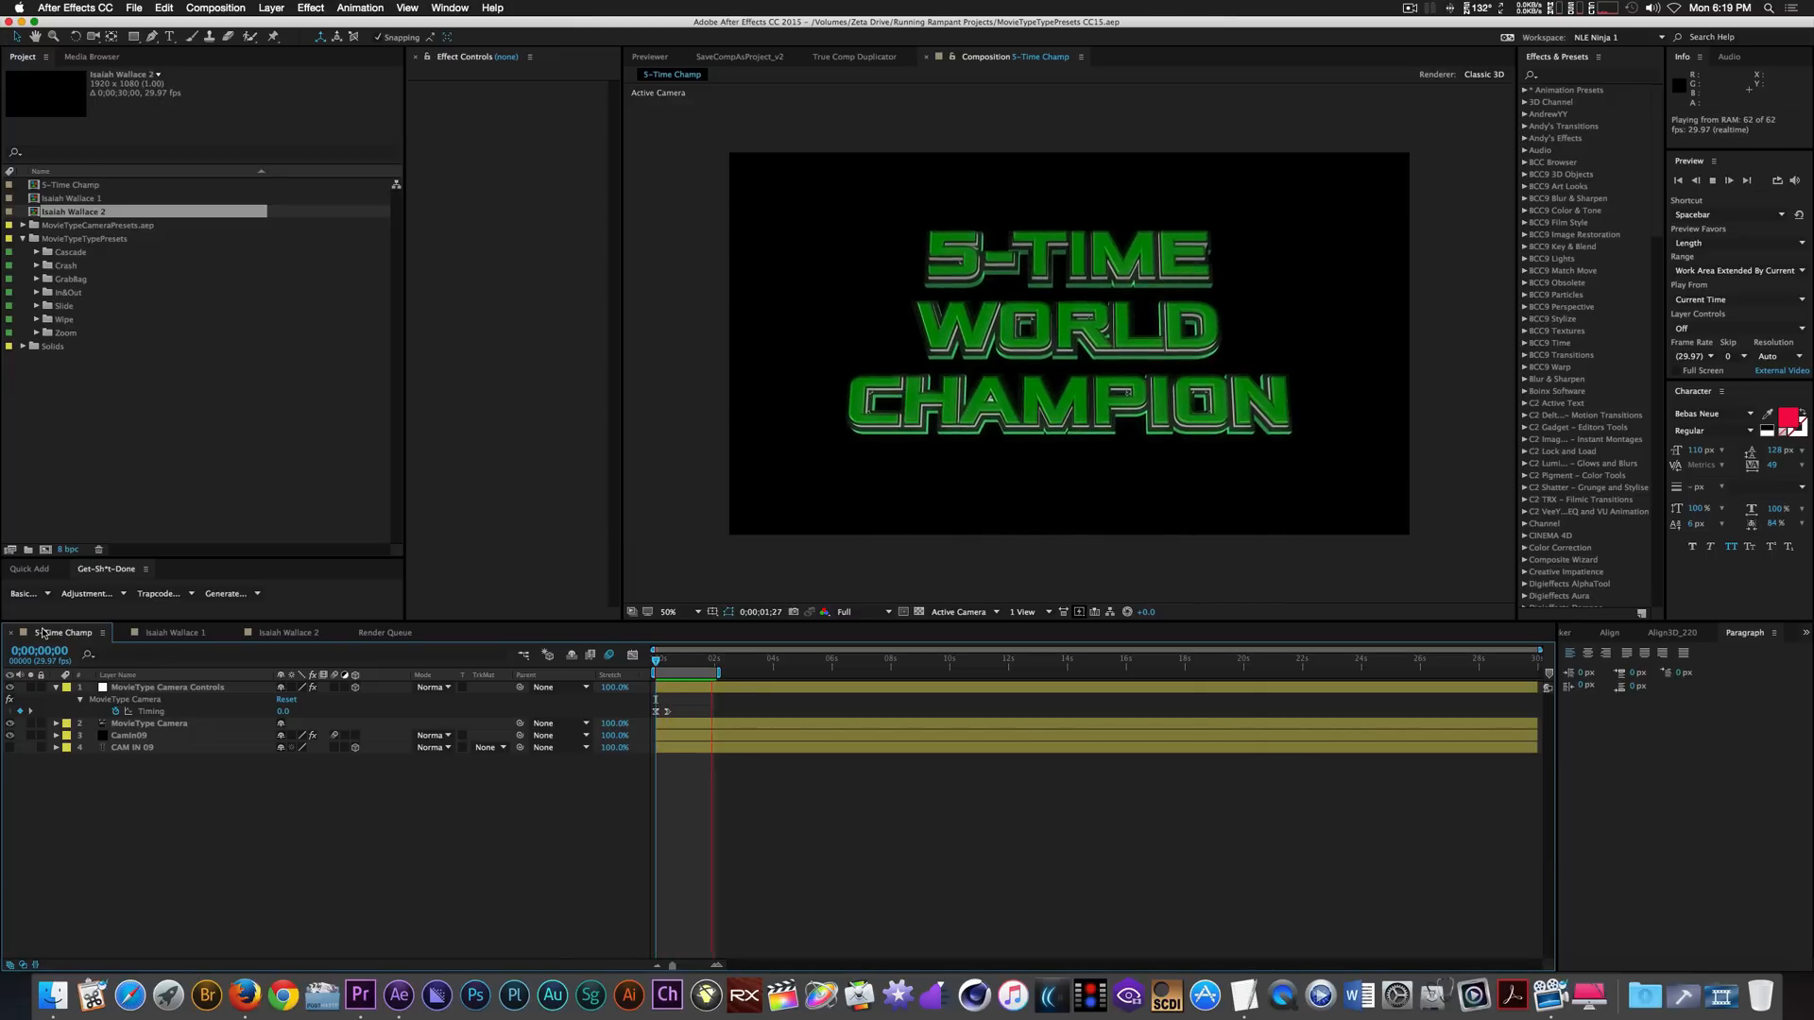
{"action": "key", "text": "space"}
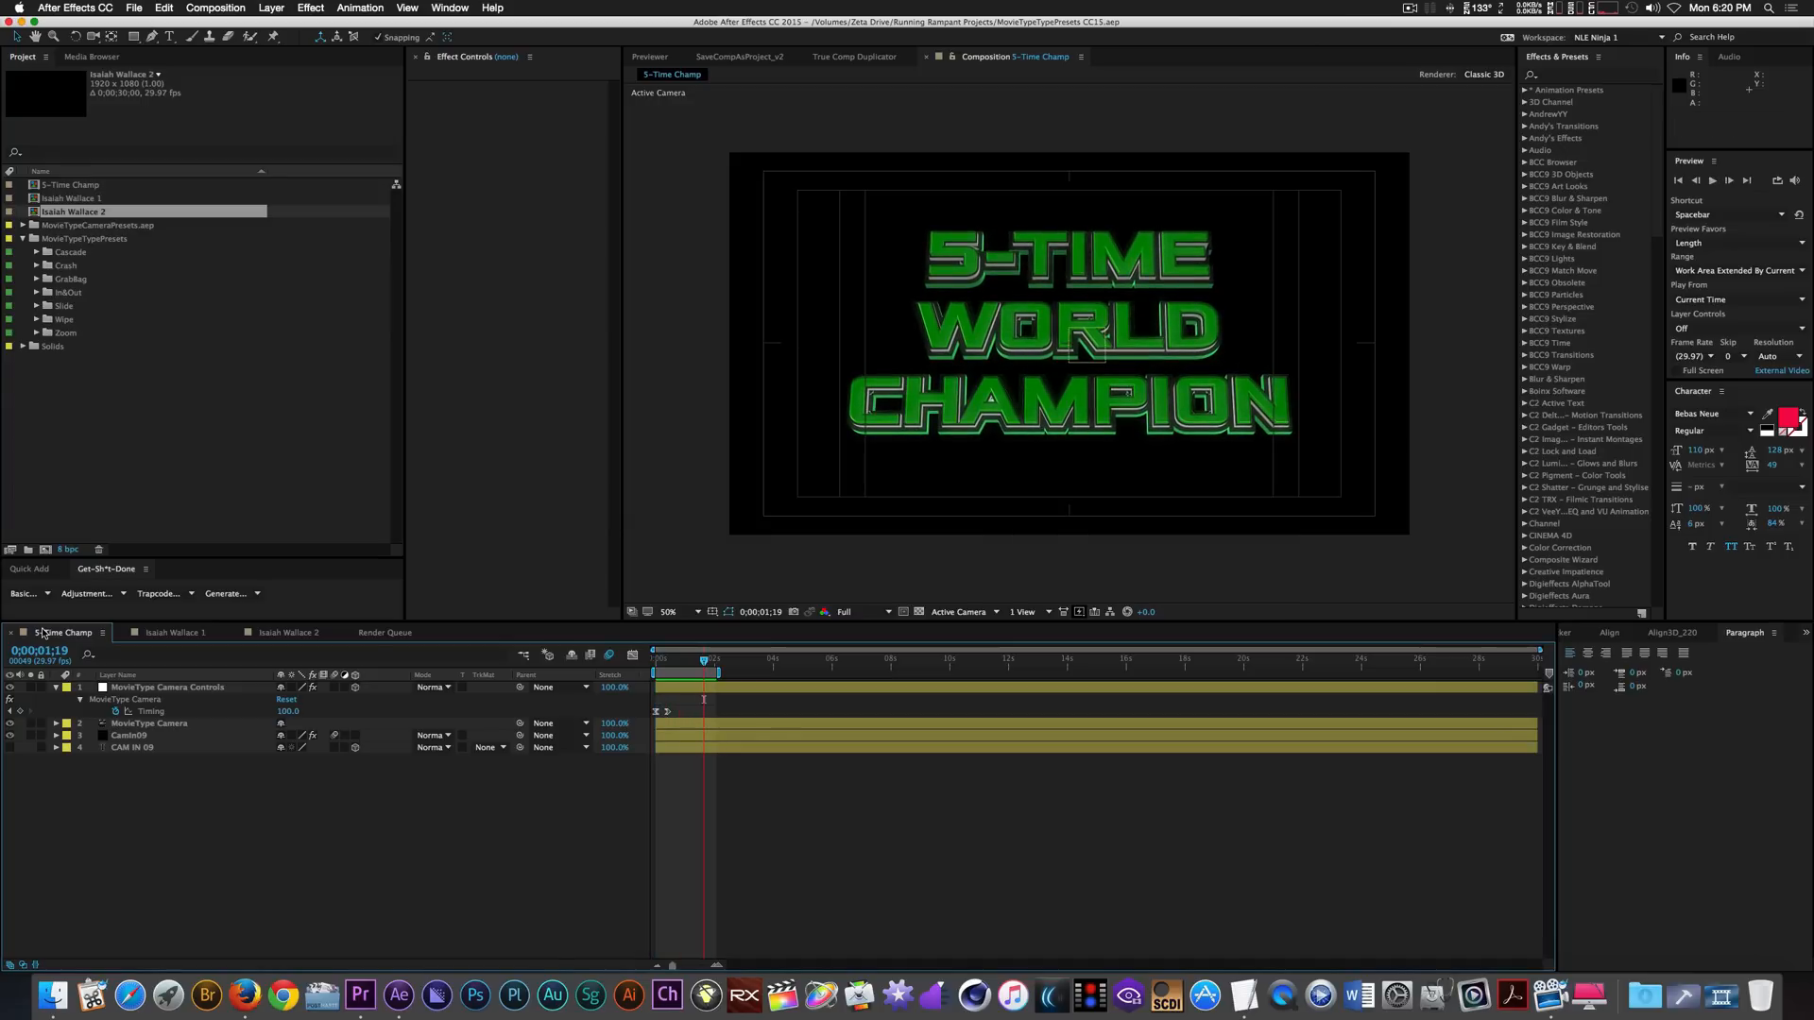
{"action": "left_click", "coordinate": [134, 748]}
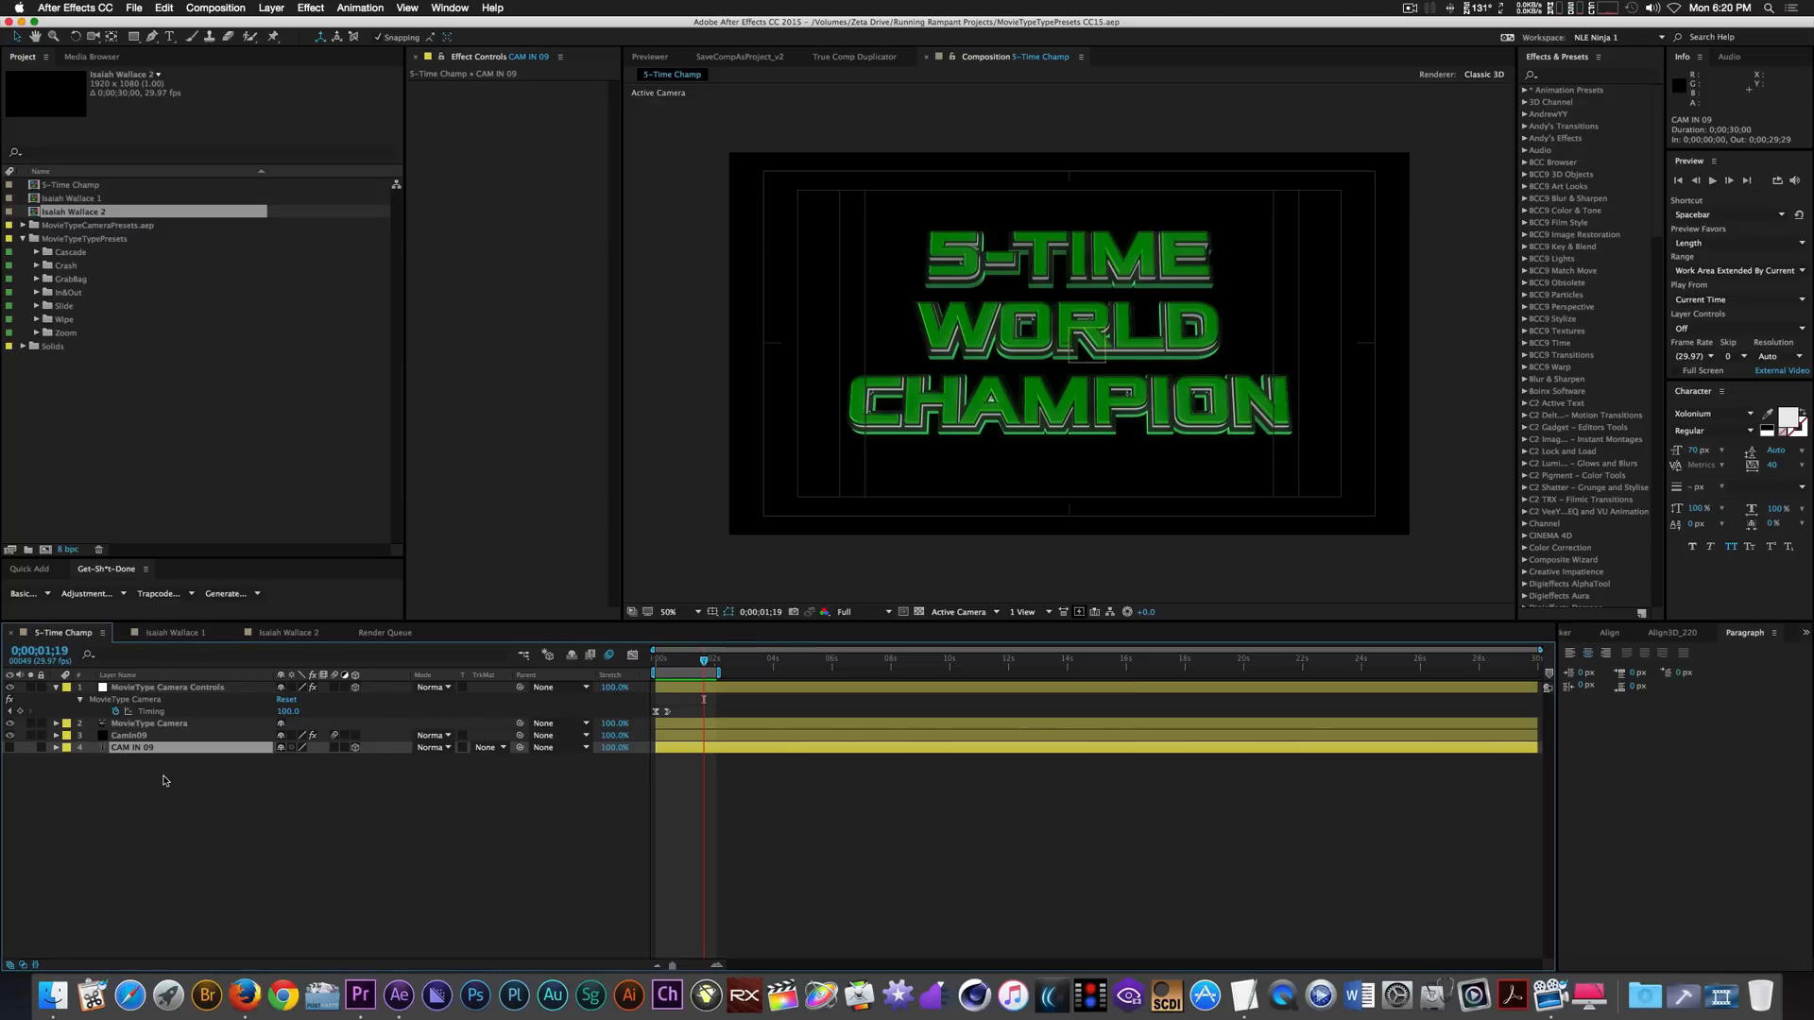
{"action": "left_click", "coordinate": [175, 633]}
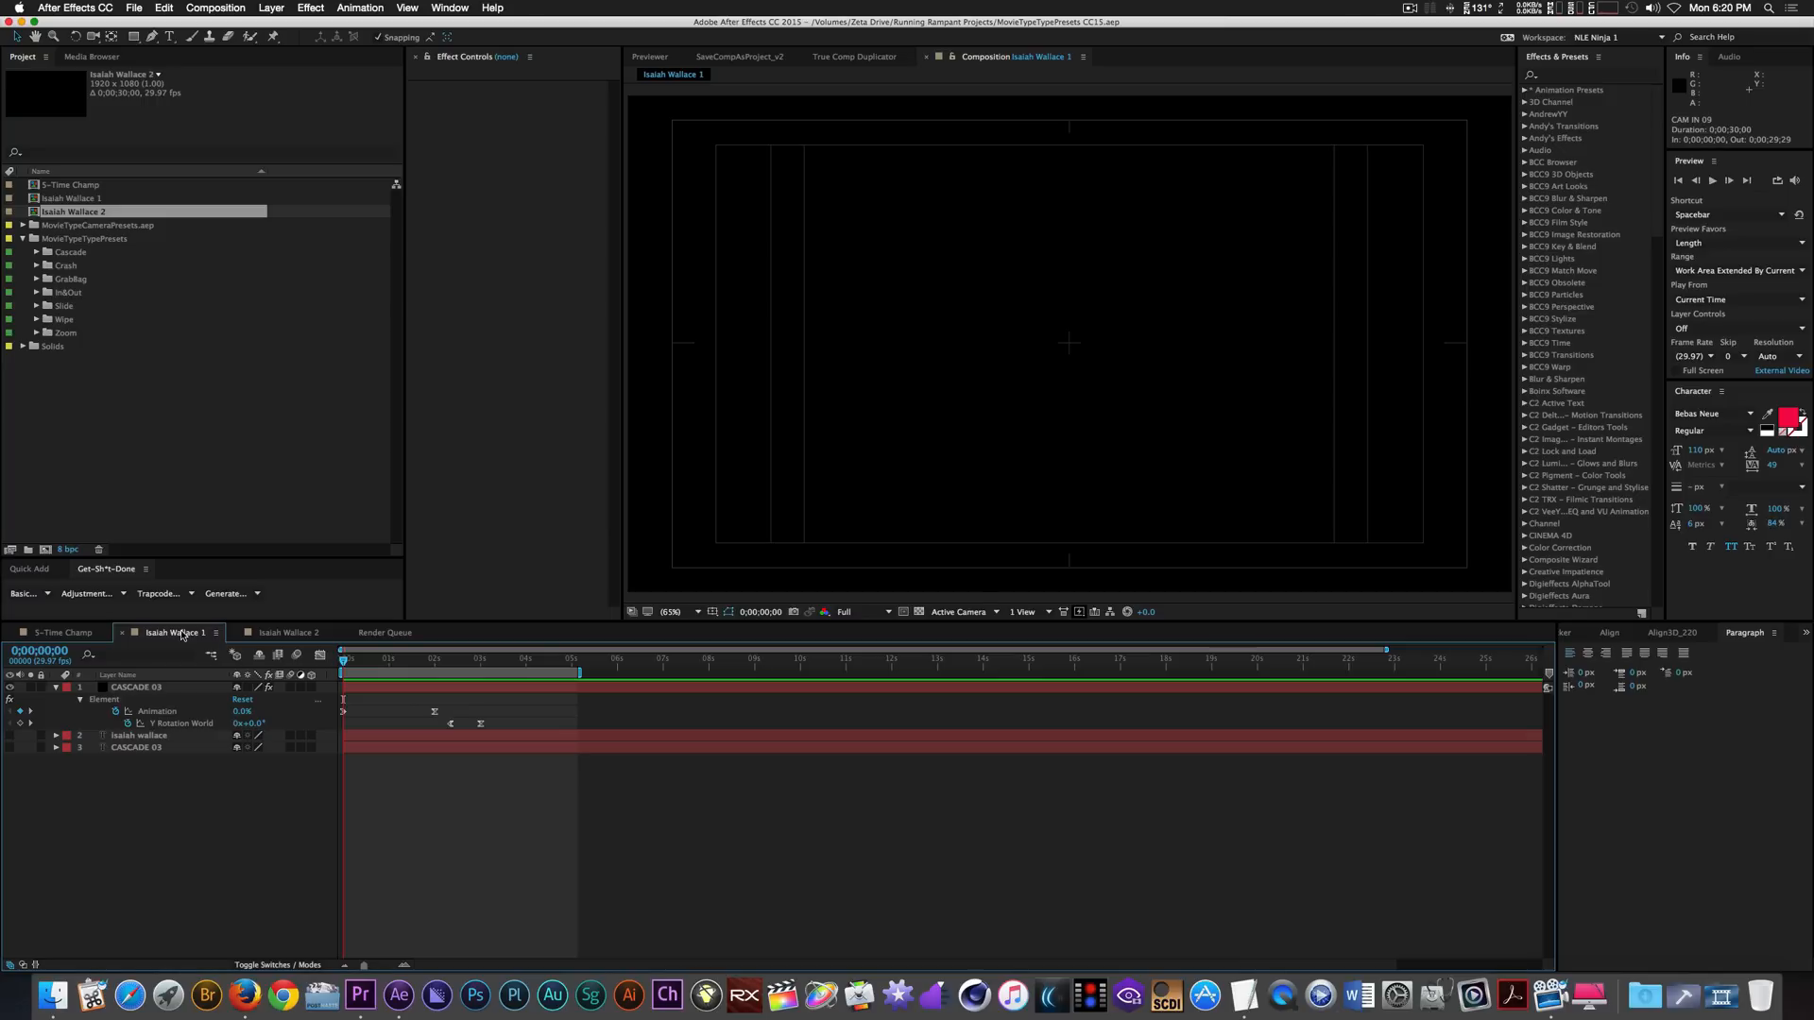
{"action": "key", "text": "space"}
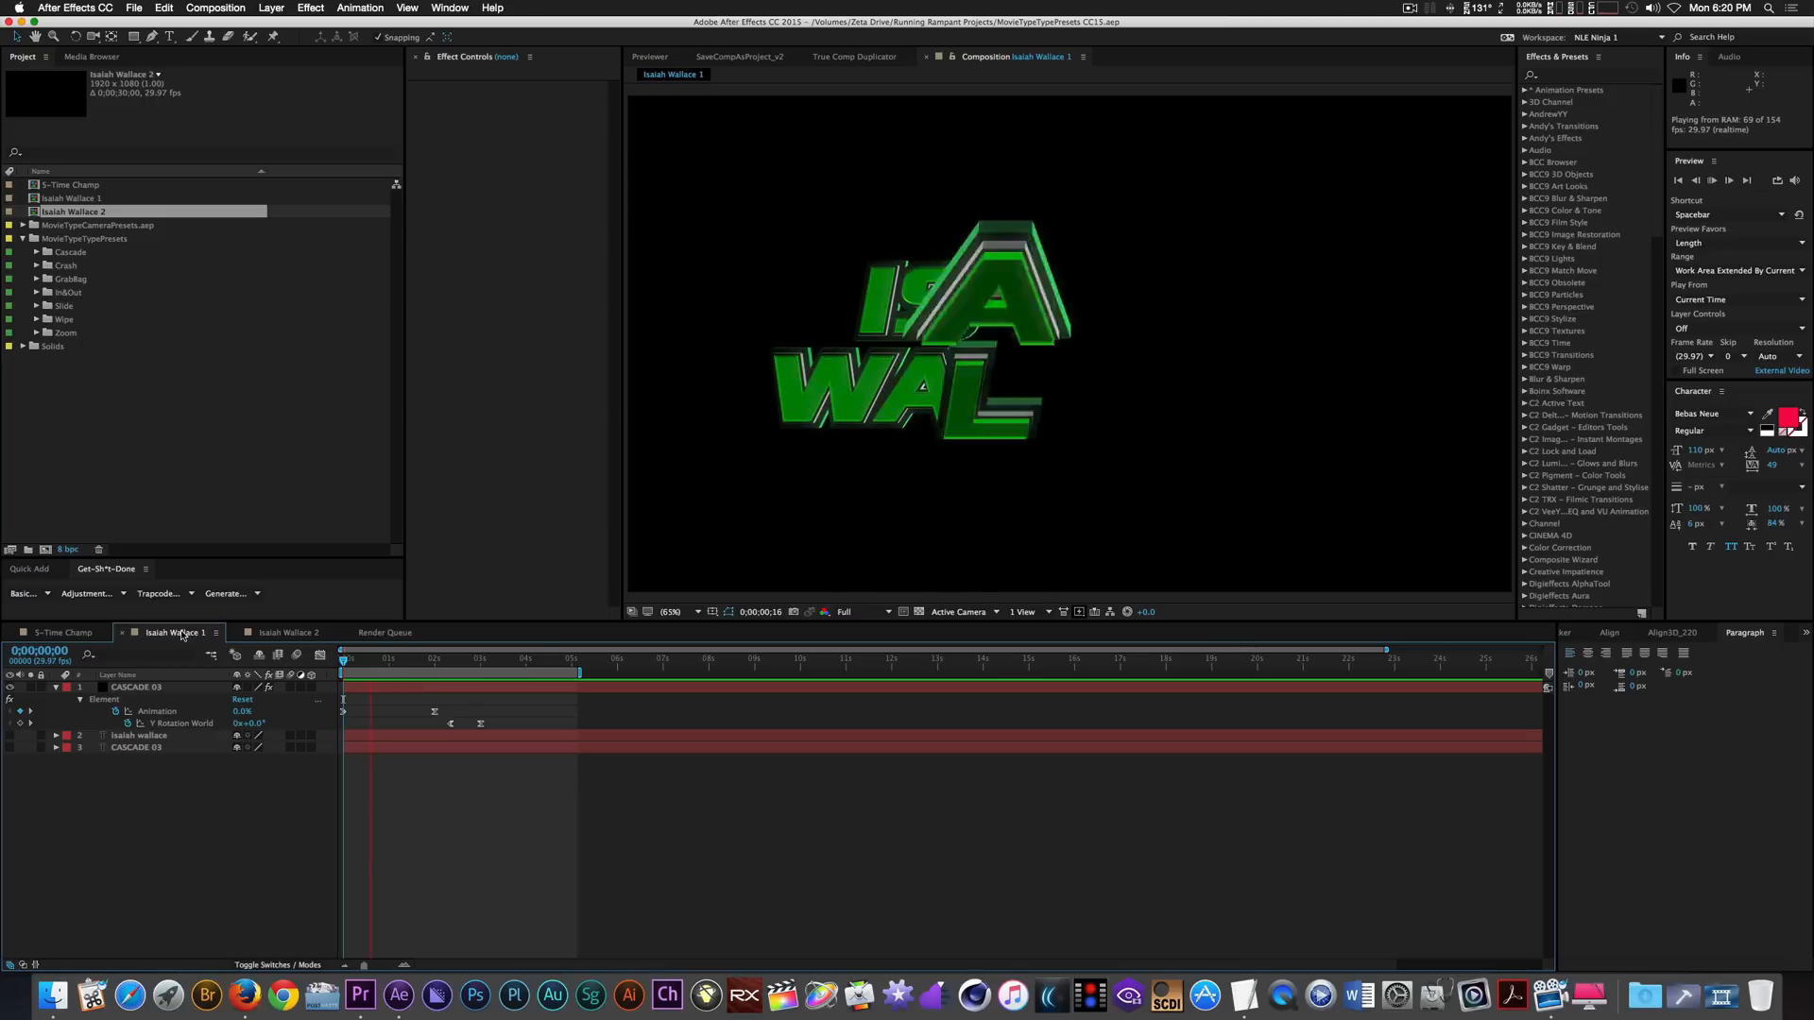
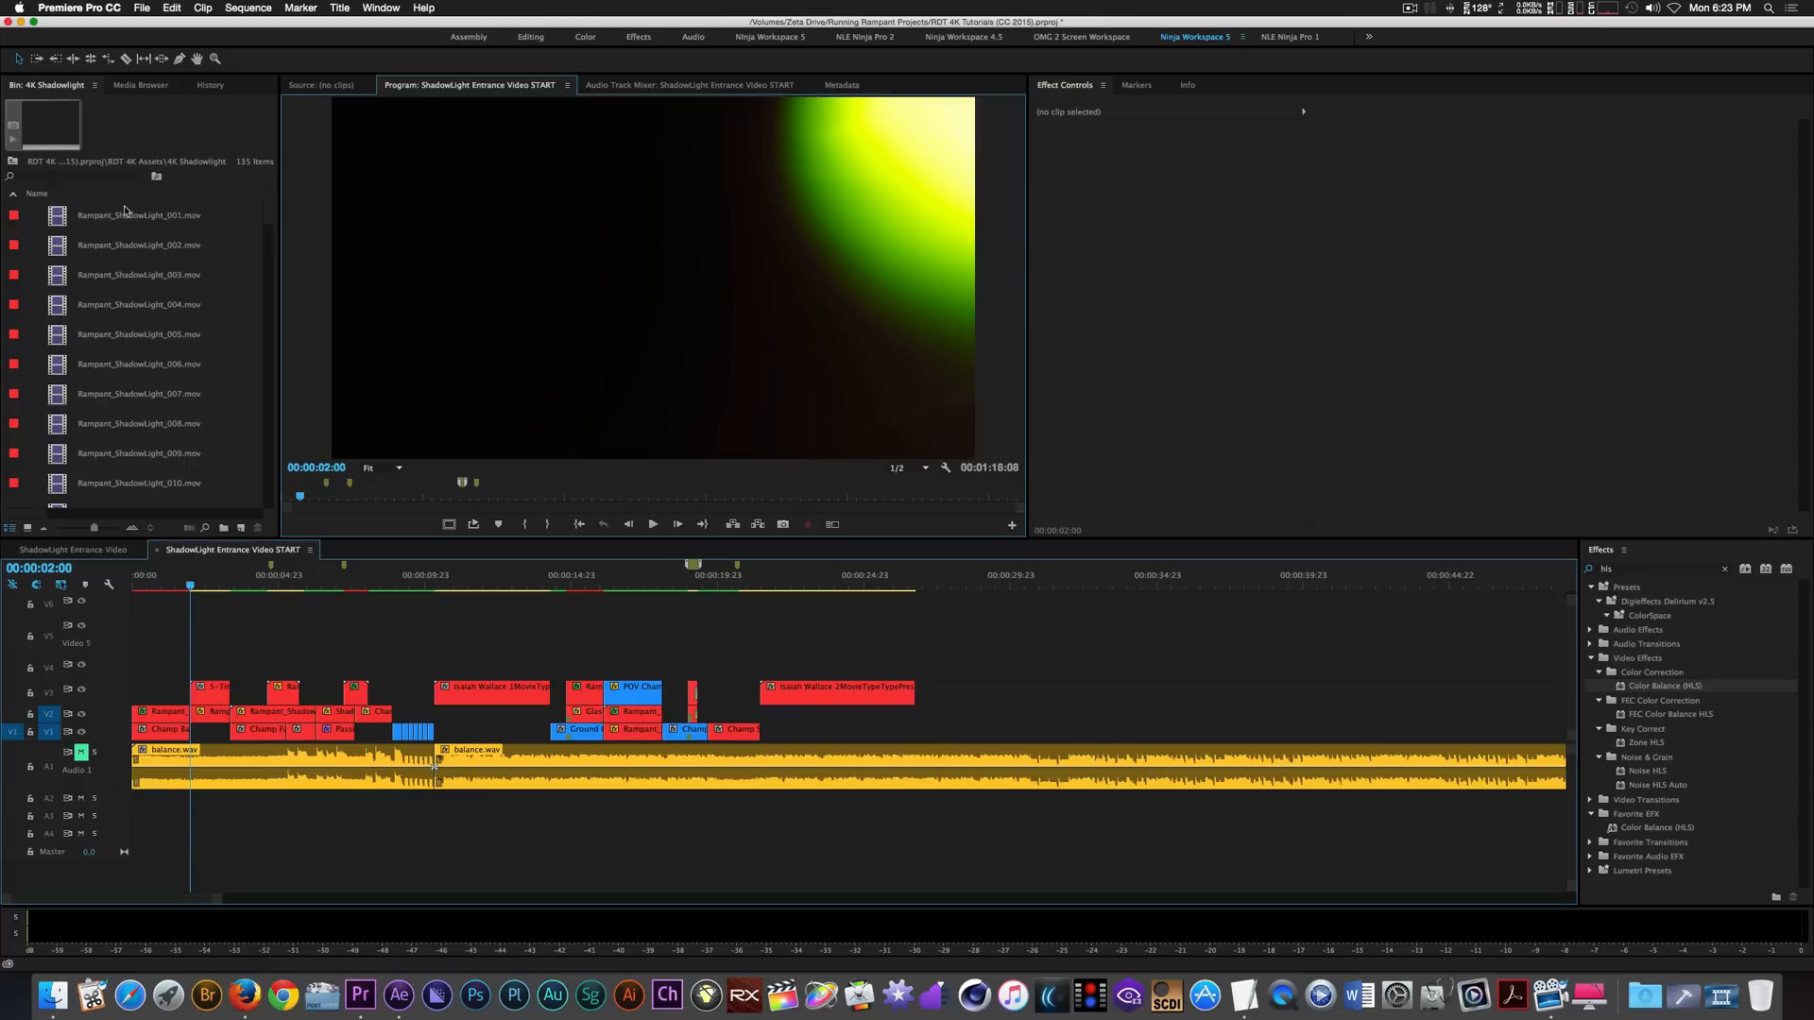
In Premiere Pro, review the rendered 5-Time World Champion and fighter-name titles placed in the sequence.
{"action": "left_click", "coordinate": [205, 585]}
{"action": "left_click_drag", "start_coordinate": [205, 584], "coordinate": [207, 585]}
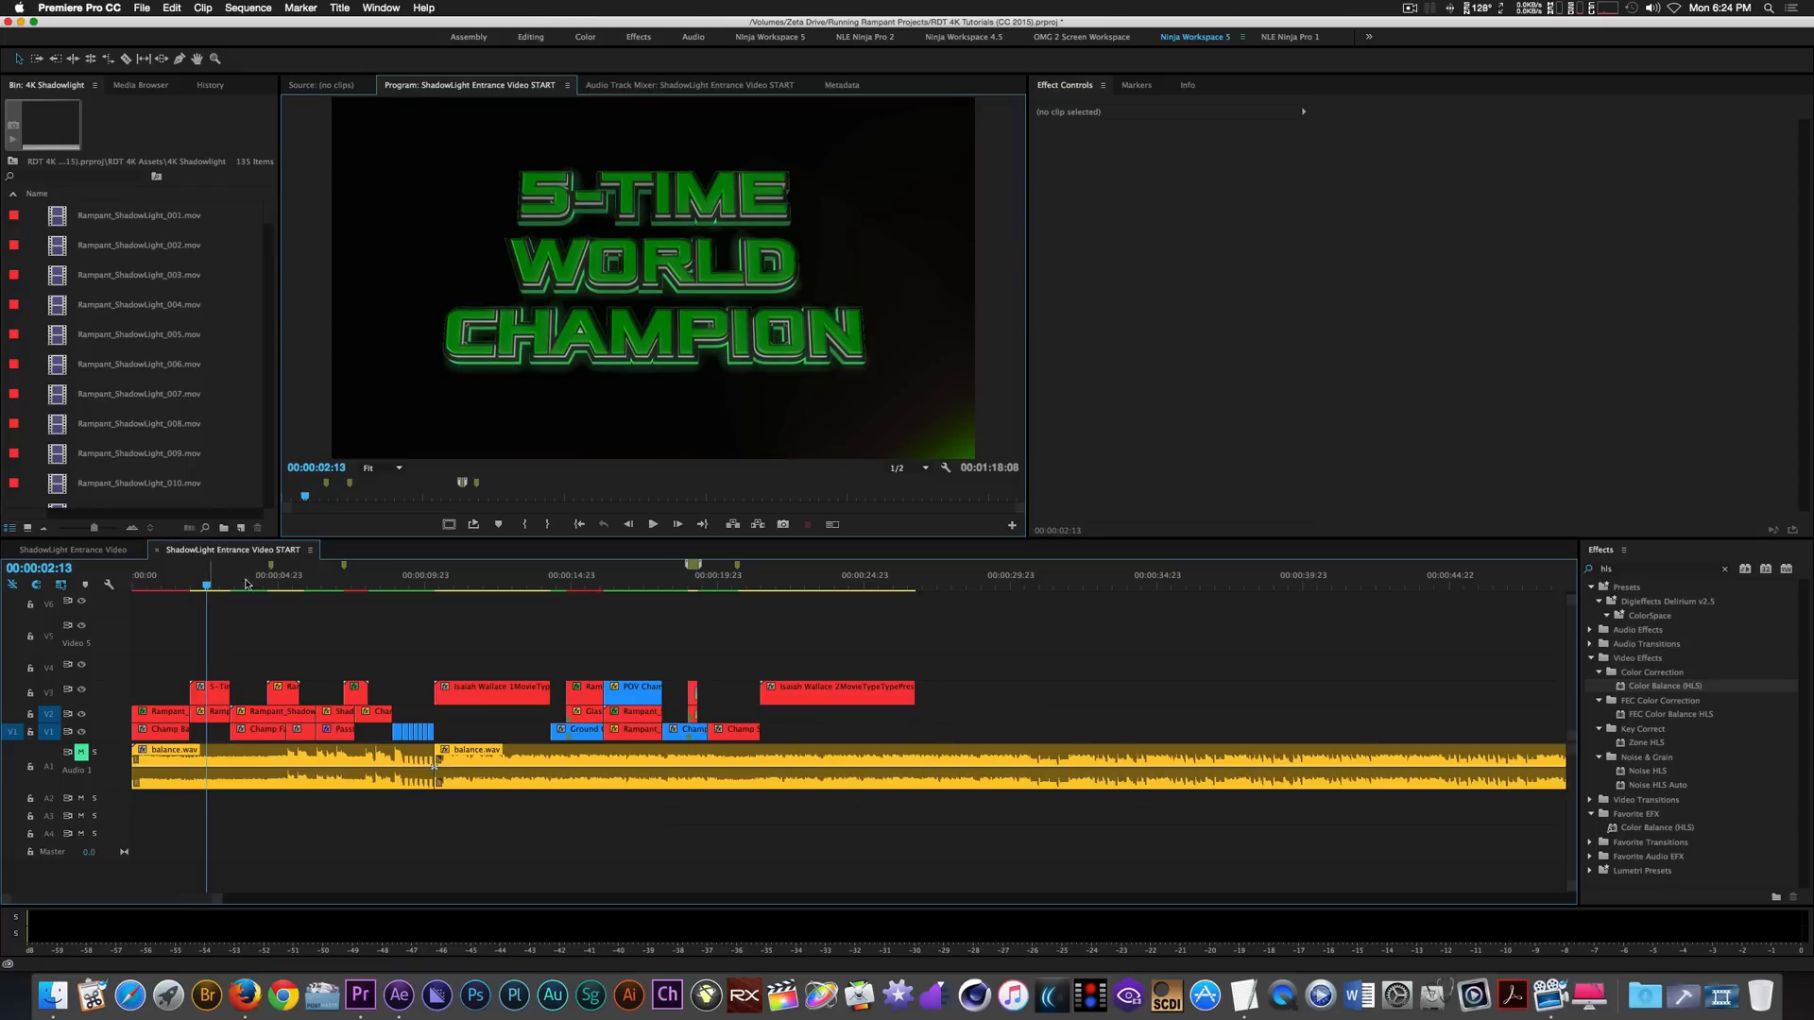
{"action": "left_click", "coordinate": [437, 587]}
{"action": "key", "text": "space"}
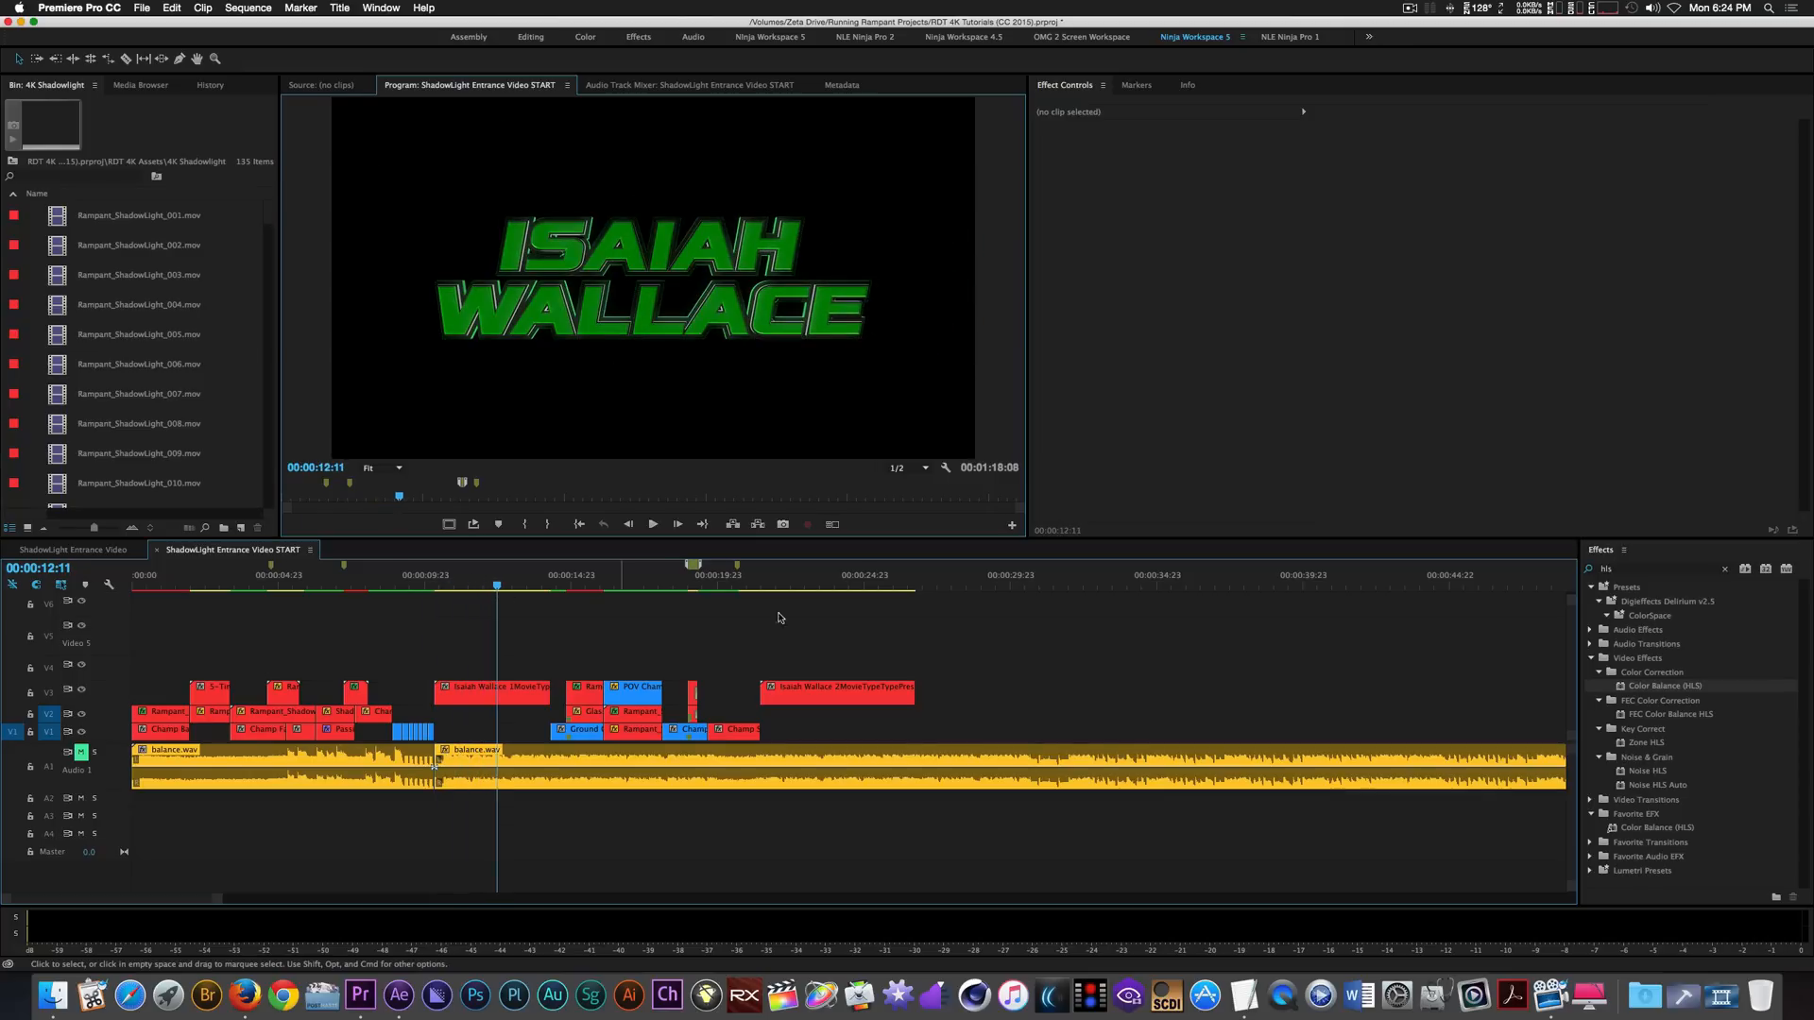
{"action": "left_click", "coordinate": [760, 585]}
{"action": "left_click_drag", "start_coordinate": [761, 585], "coordinate": [190, 589]}
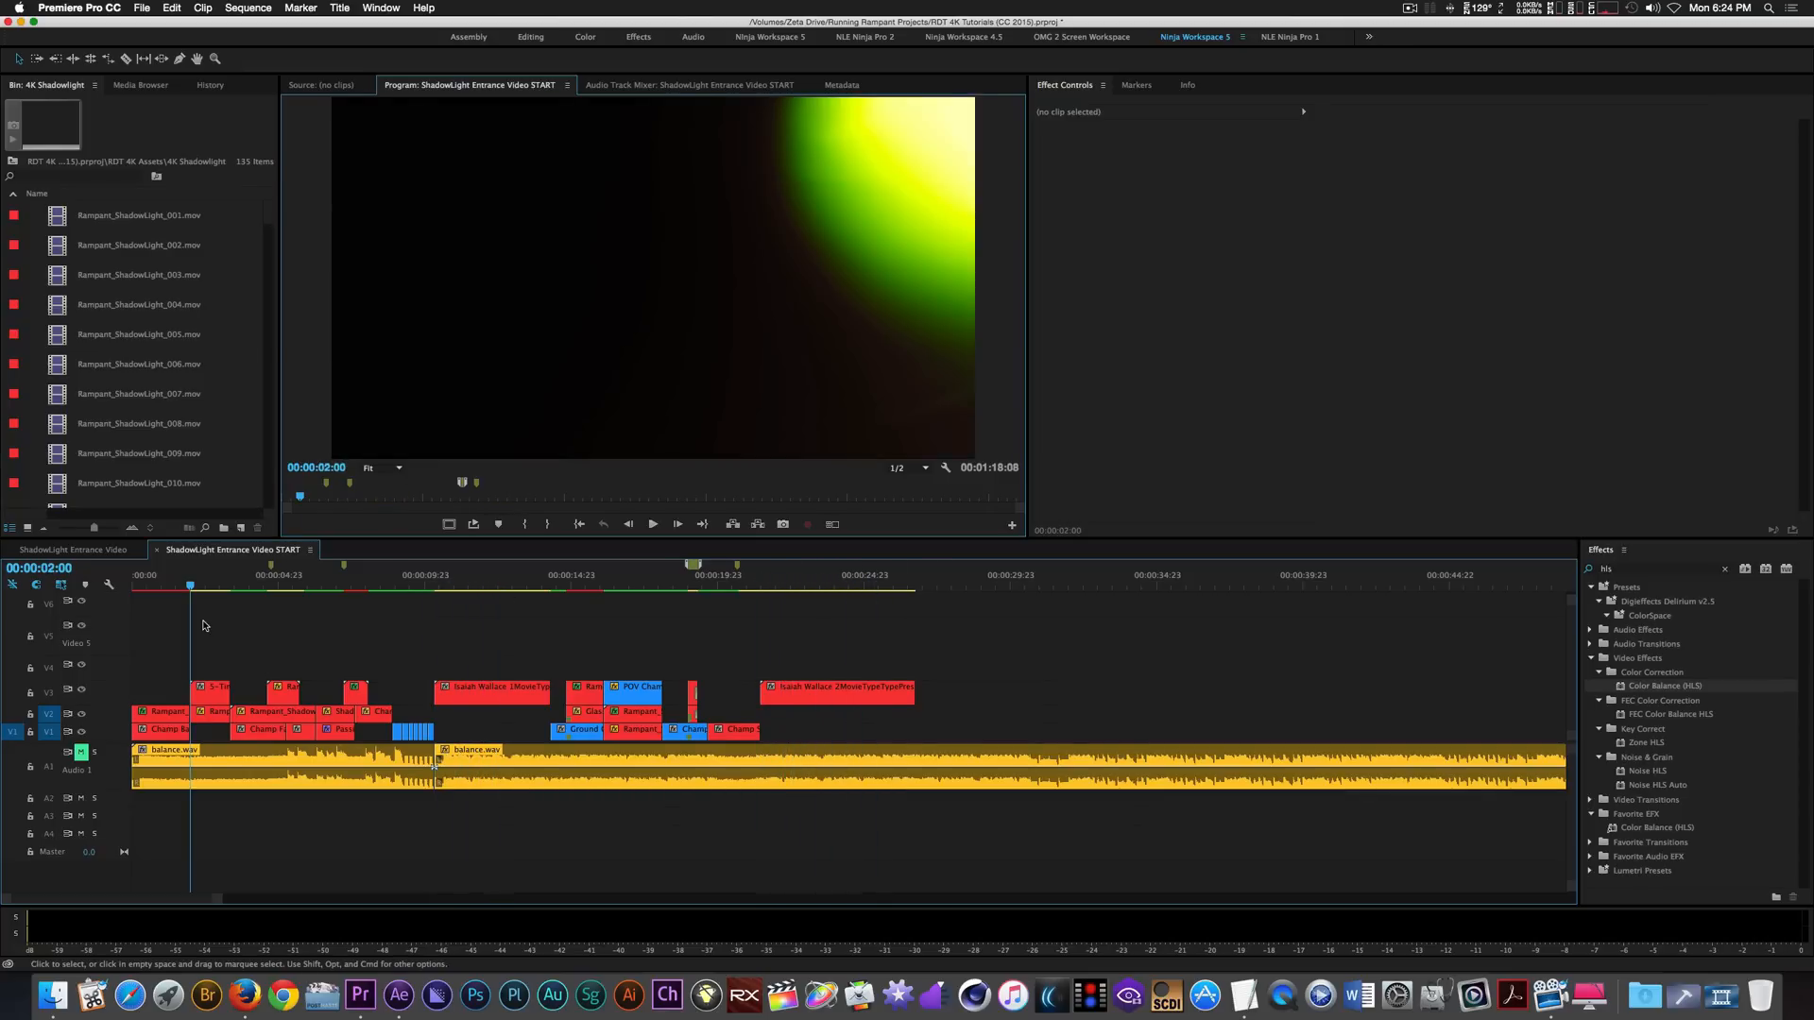
Place Passing Red Lights 02.mov from the Nando Elements bin on V1 at 00:00:02:00, filling the gap beneath the 5-Time World Champion title.
{"action": "left_click", "coordinate": [12, 161]}
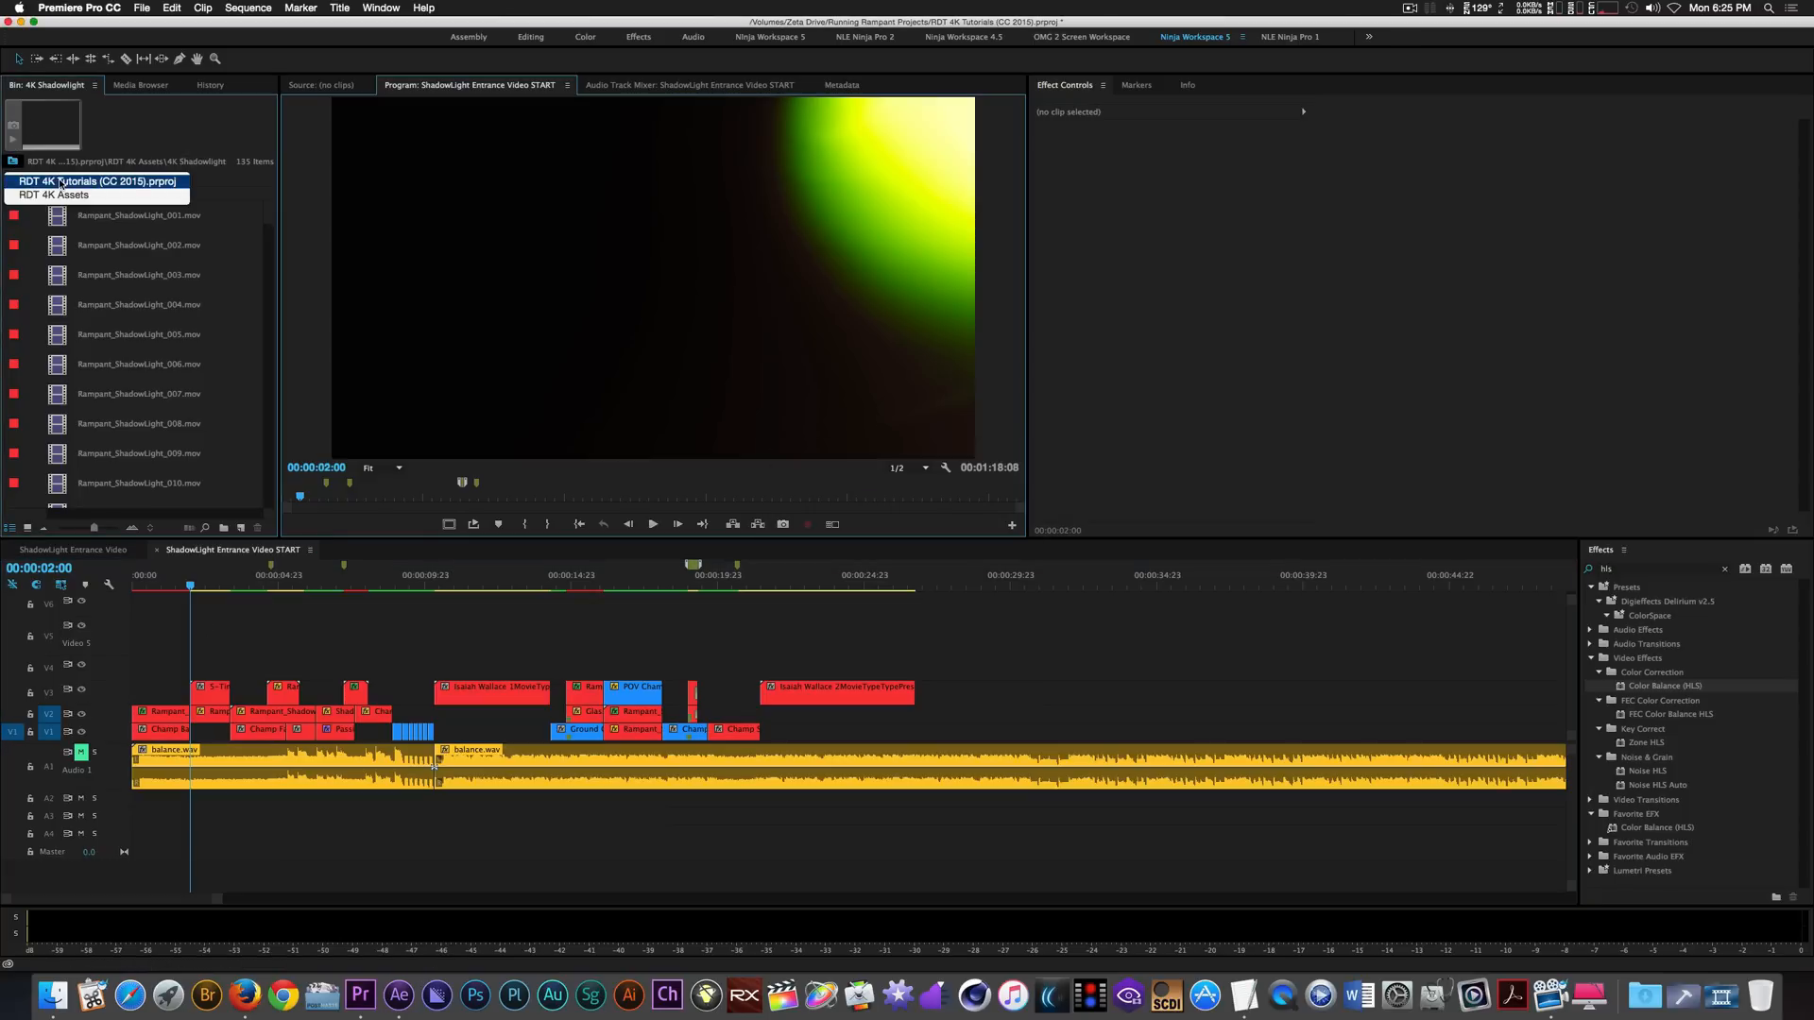
{"action": "left_click", "coordinate": [47, 180]}
{"action": "left_click", "coordinate": [33, 275]}
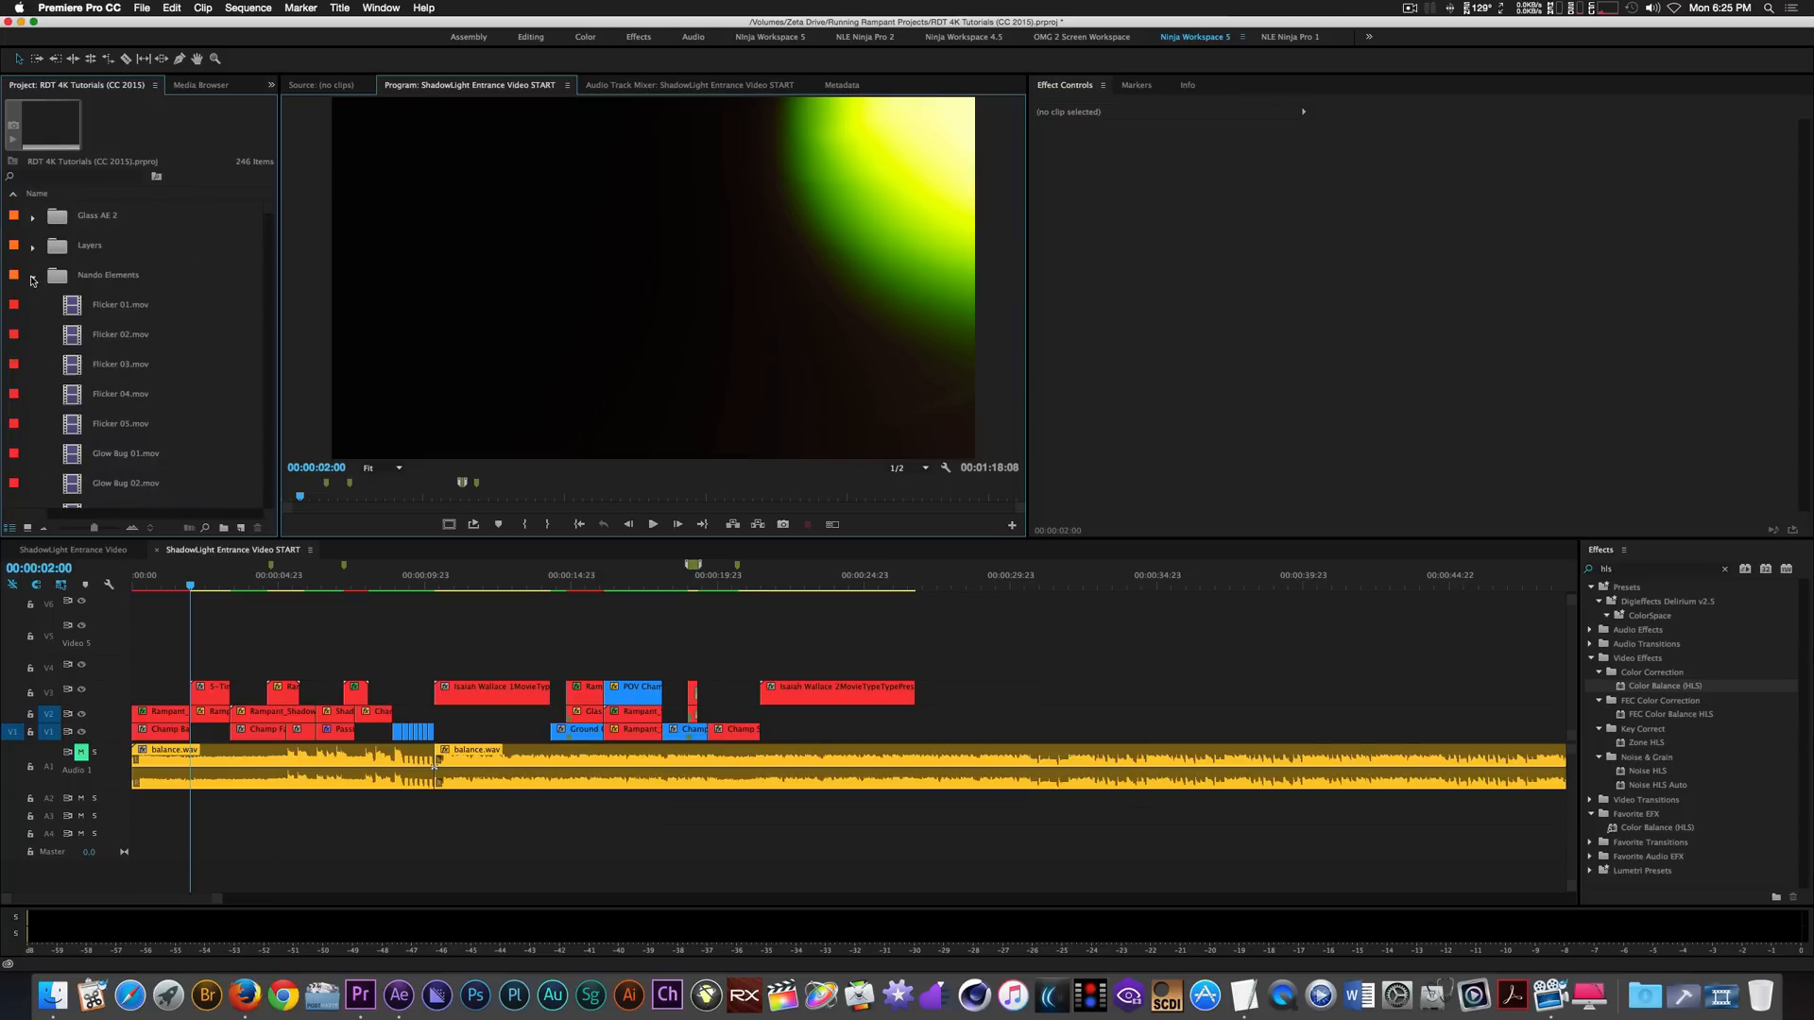
{"action": "scroll", "coordinate": [106, 391], "scroll_direction": "down", "scroll_amount": 10}
{"action": "scroll", "coordinate": [107, 385], "scroll_direction": "down", "scroll_amount": 10}
{"action": "left_click", "coordinate": [81, 398]}
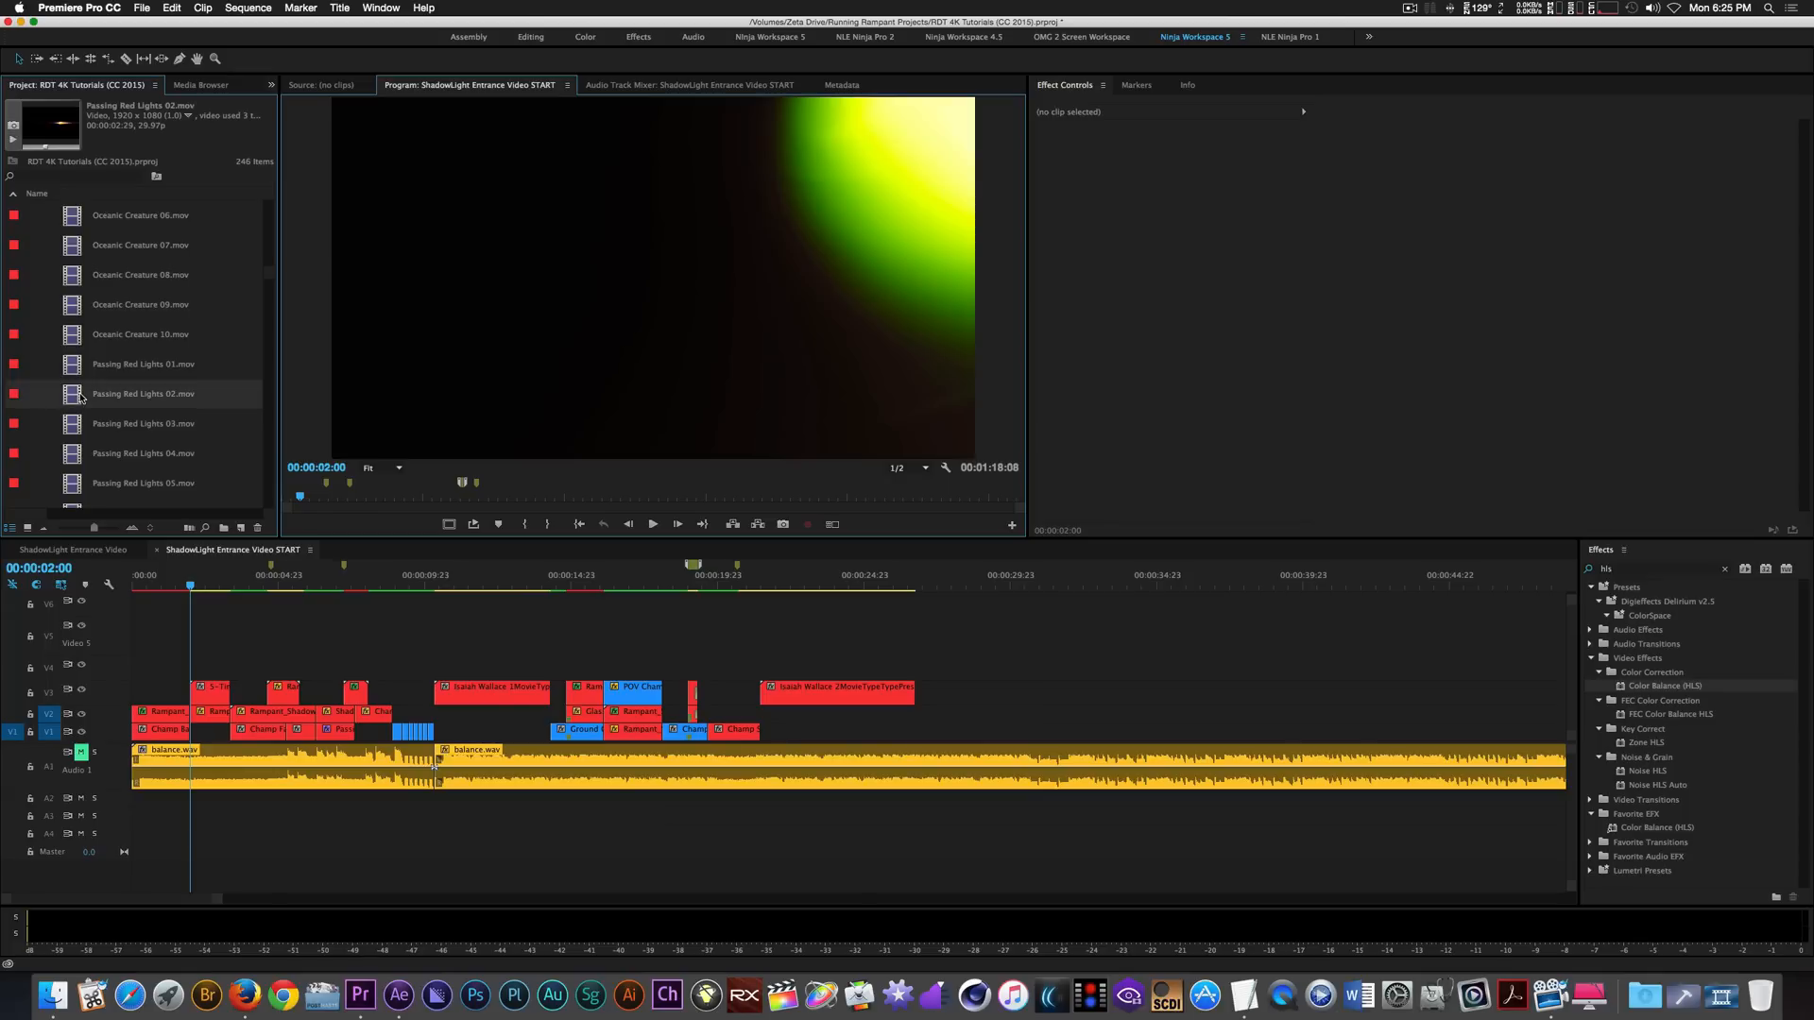
{"action": "left_click_drag", "start_coordinate": [71, 400], "coordinate": [206, 733]}
{"action": "key", "text": "equal"}
{"action": "key", "text": "equal"}
{"action": "key", "text": "equal"}
{"action": "key", "text": "equal"}
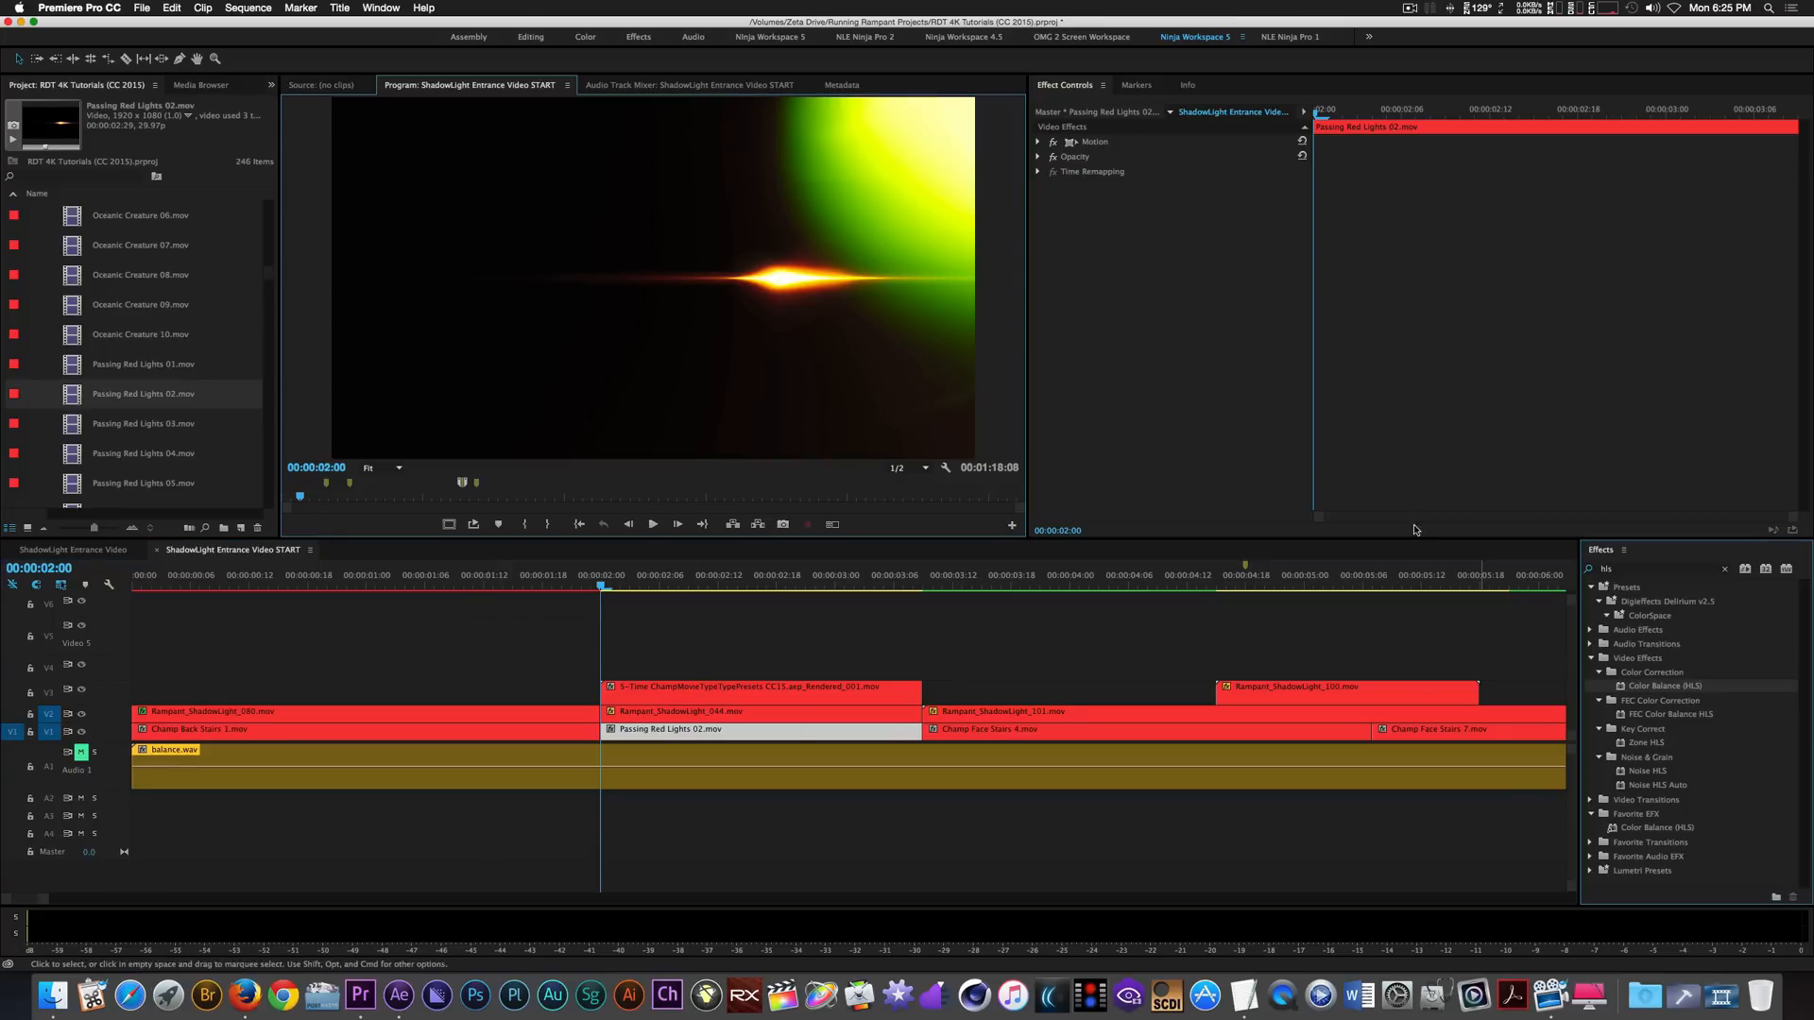
Apply Color Balance (HLS) to the Passing Red Lights 02.mov clip and shift its Hue to turn the flare green.
{"action": "double_click", "coordinate": [1621, 685]}
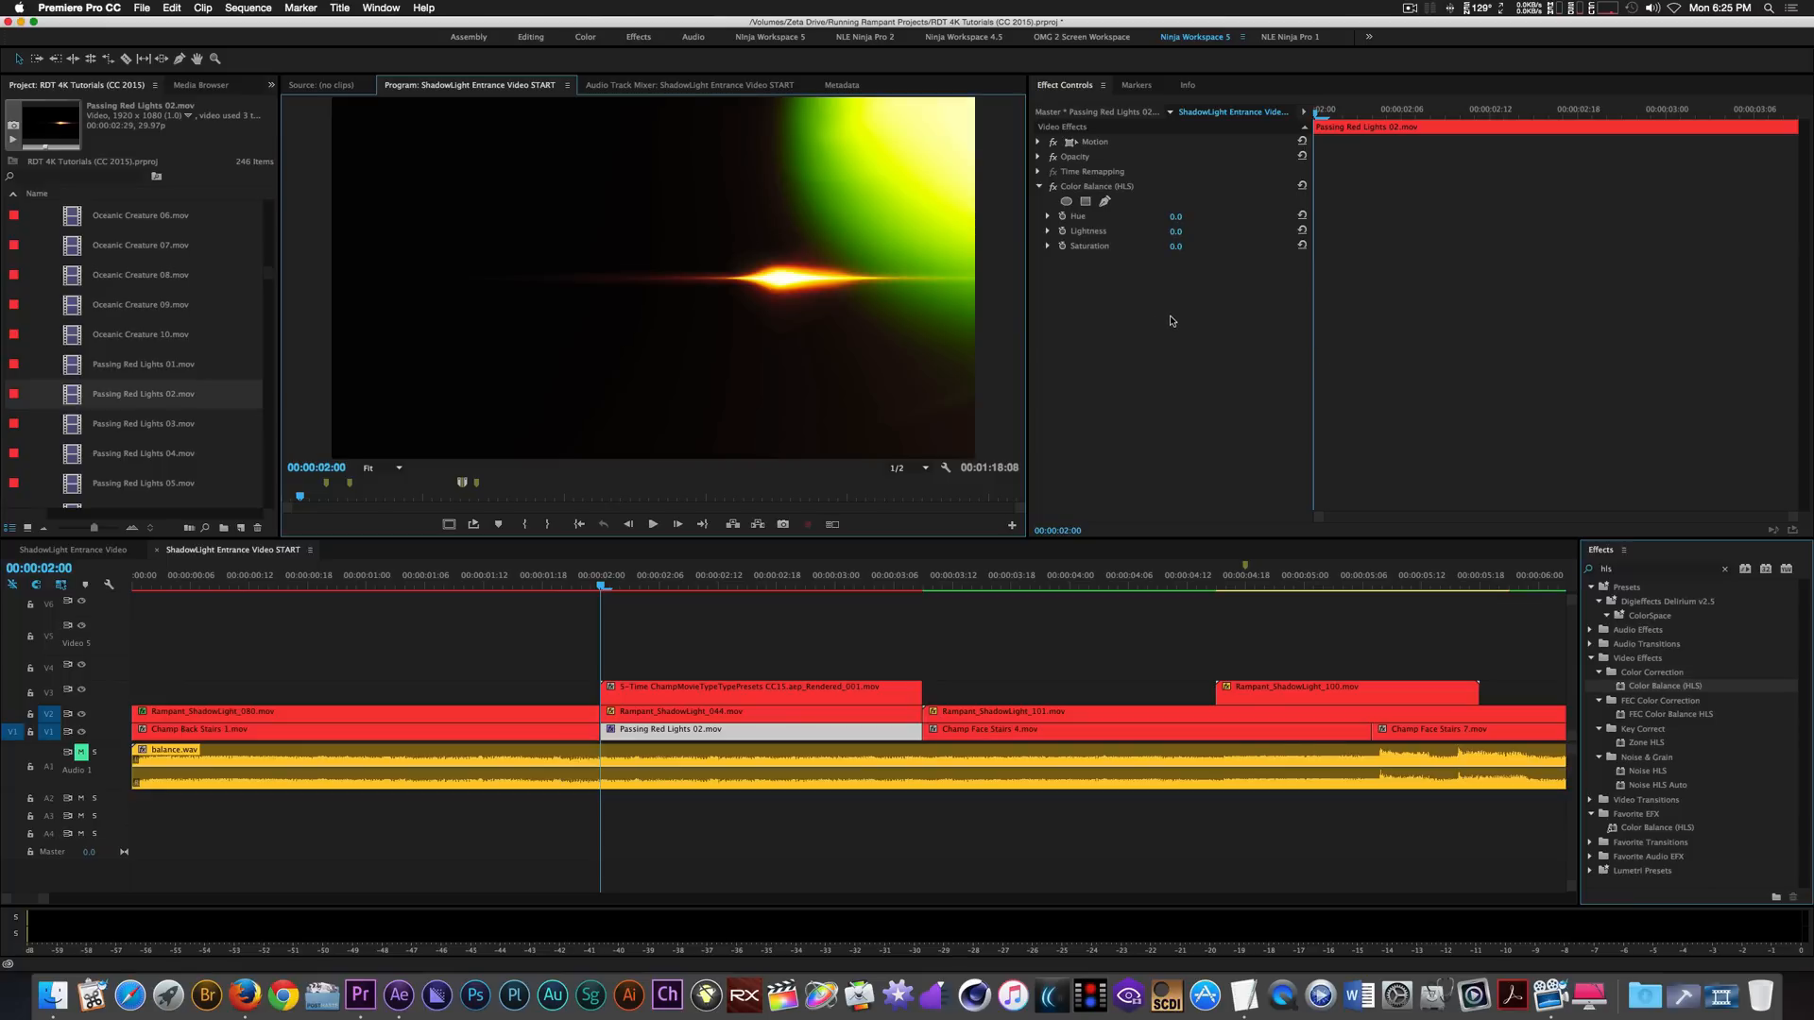
{"action": "left_click", "coordinate": [1175, 217]}
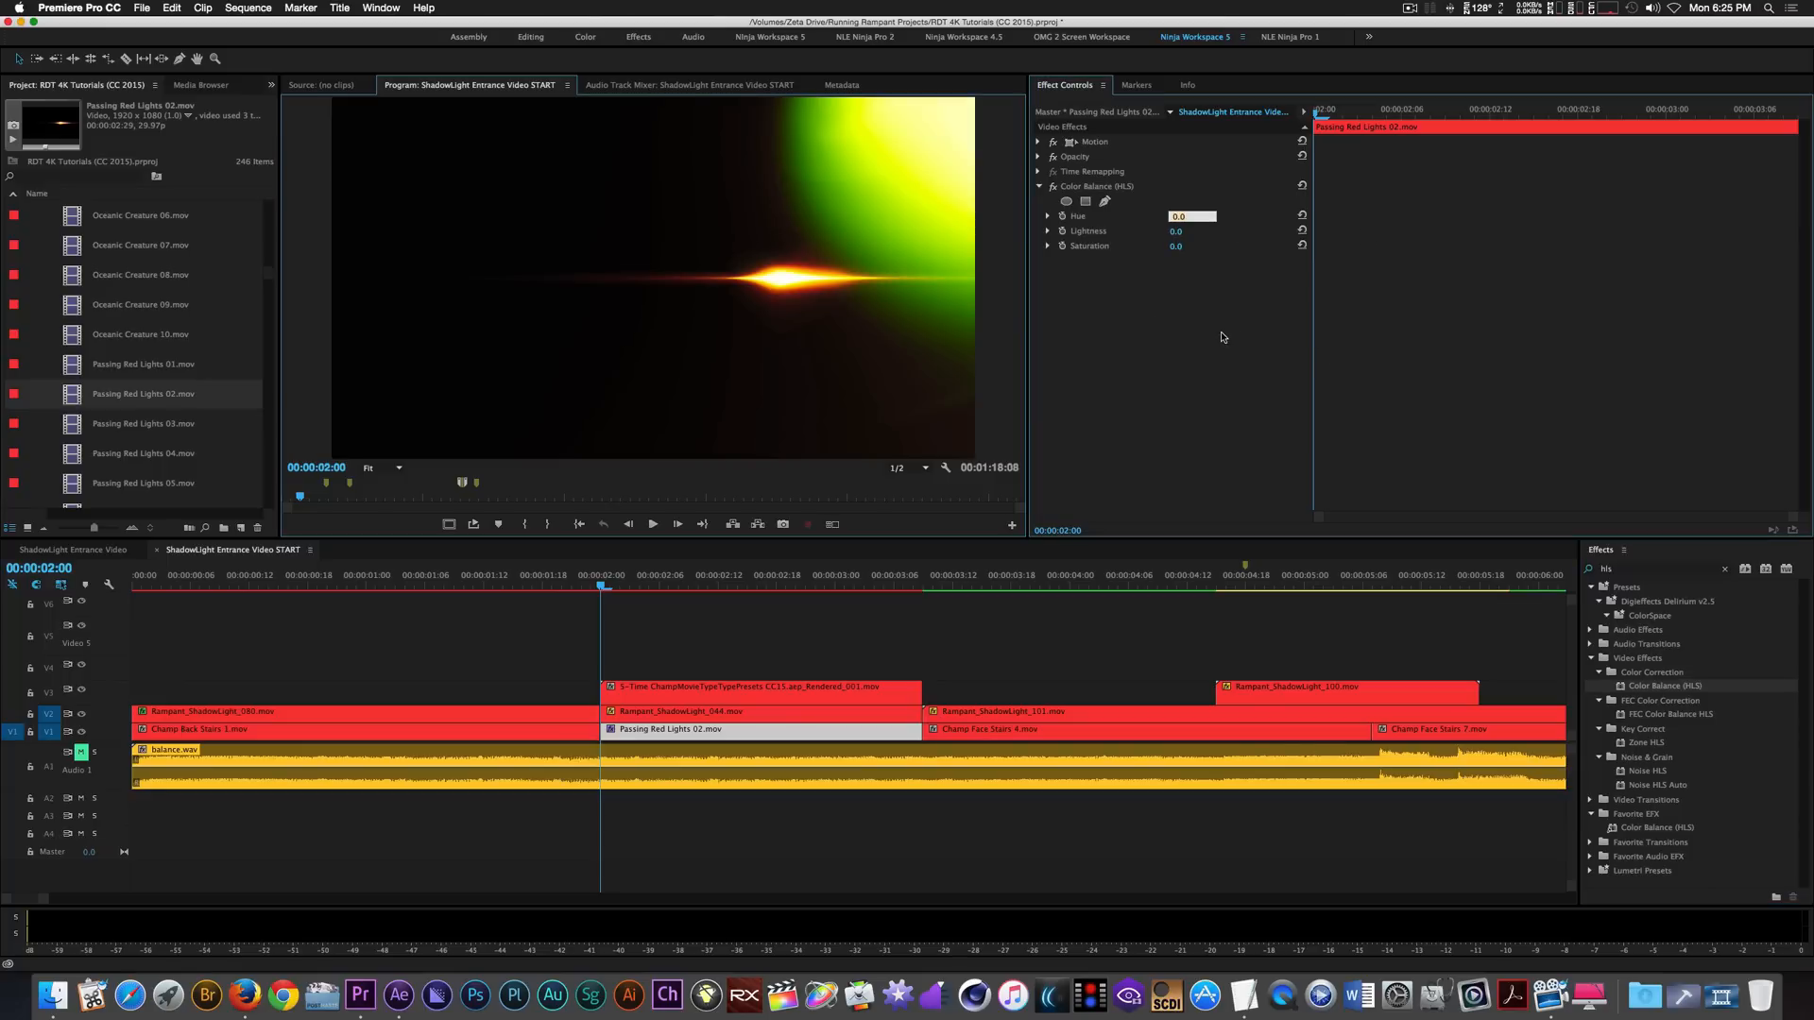
{"action": "key", "text": "Return"}
{"action": "left_click", "coordinate": [770, 605]}
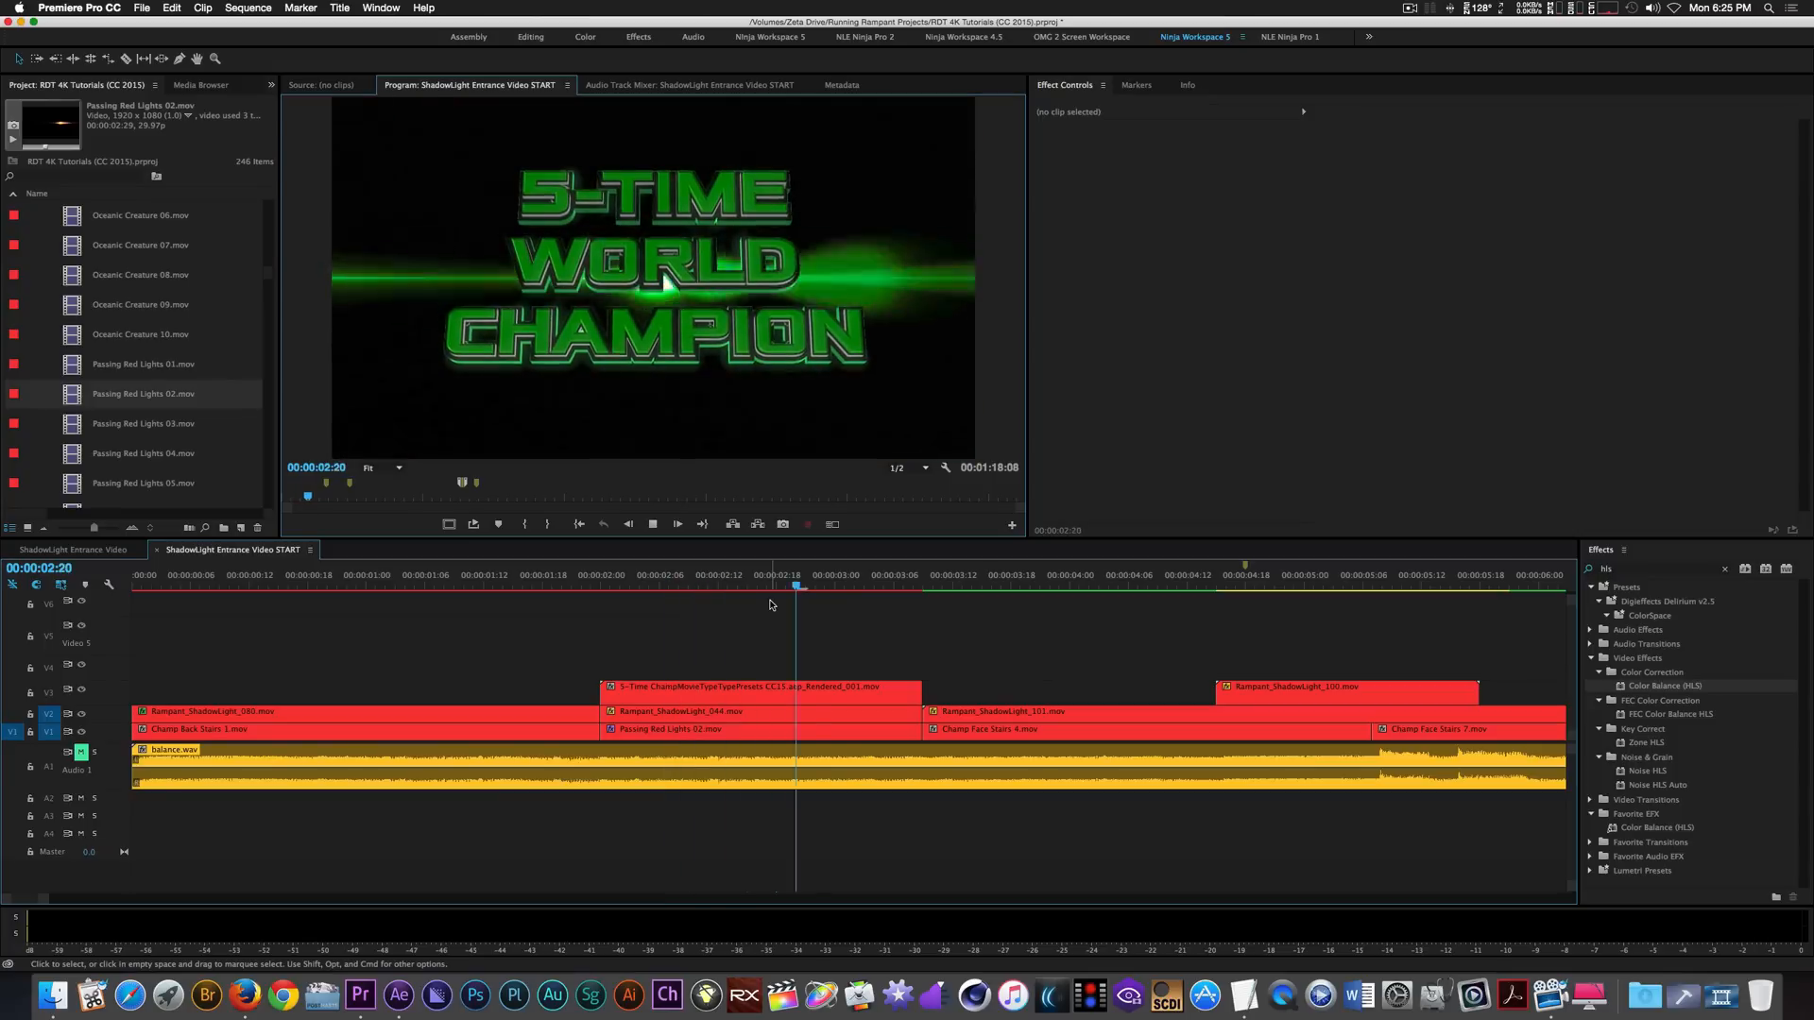
Play back the 5-Time World Champion title over the green light flare and return to 00:00:02:00.
{"action": "key", "text": "space"}
{"action": "left_click_drag", "start_coordinate": [645, 586], "coordinate": [593, 594]}
{"action": "key", "text": "space"}
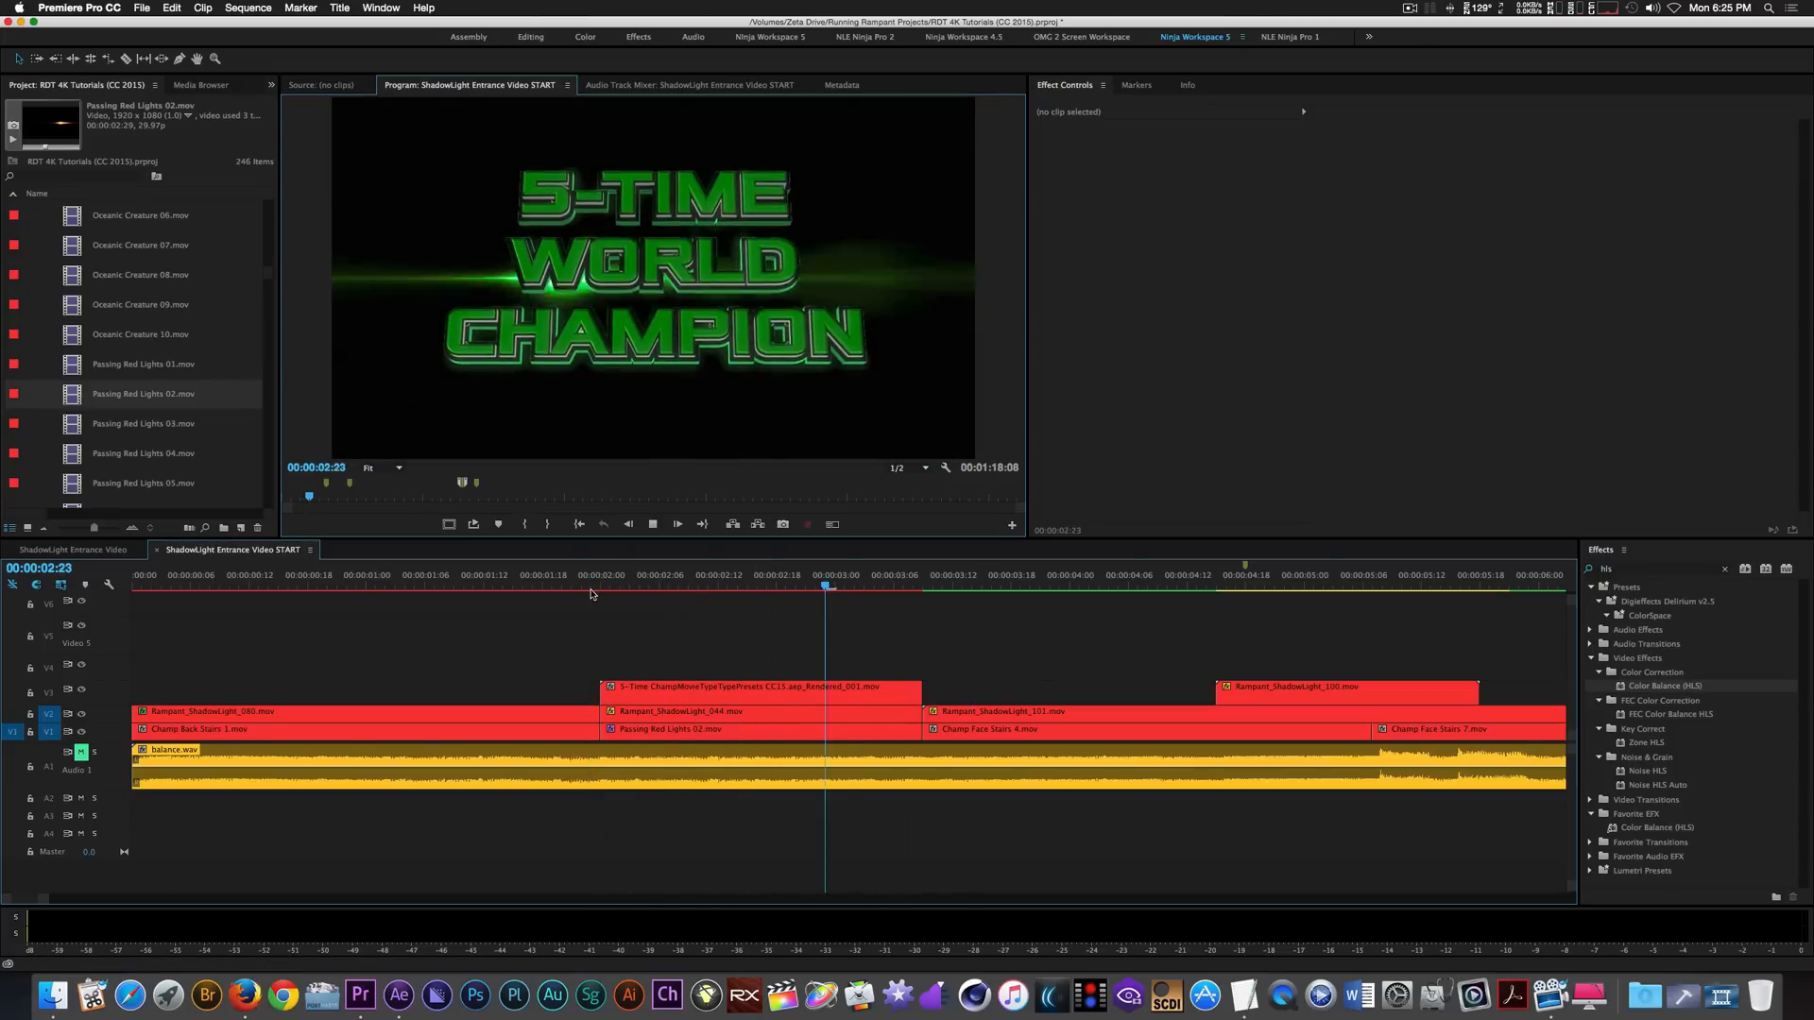
{"action": "key", "text": "space"}
{"action": "key", "text": "minus"}
{"action": "key", "text": "minus"}
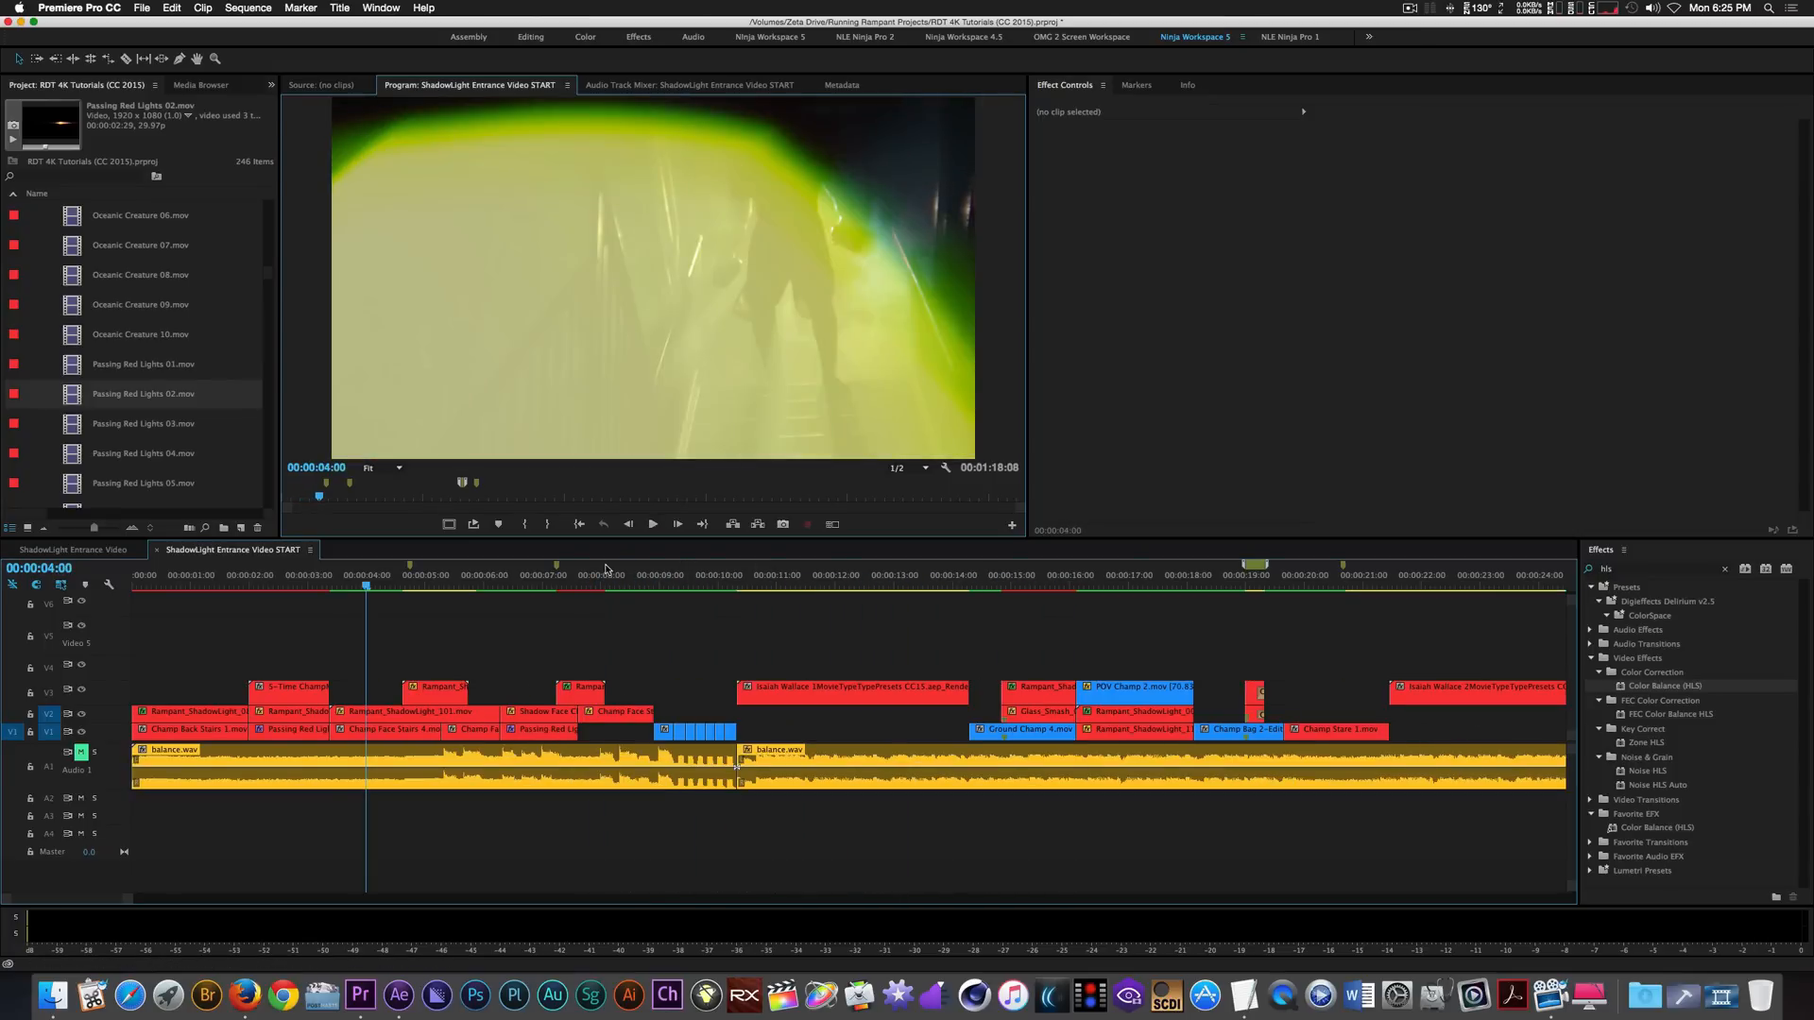
{"action": "key", "text": "Up"}
{"action": "key", "text": "Up"}
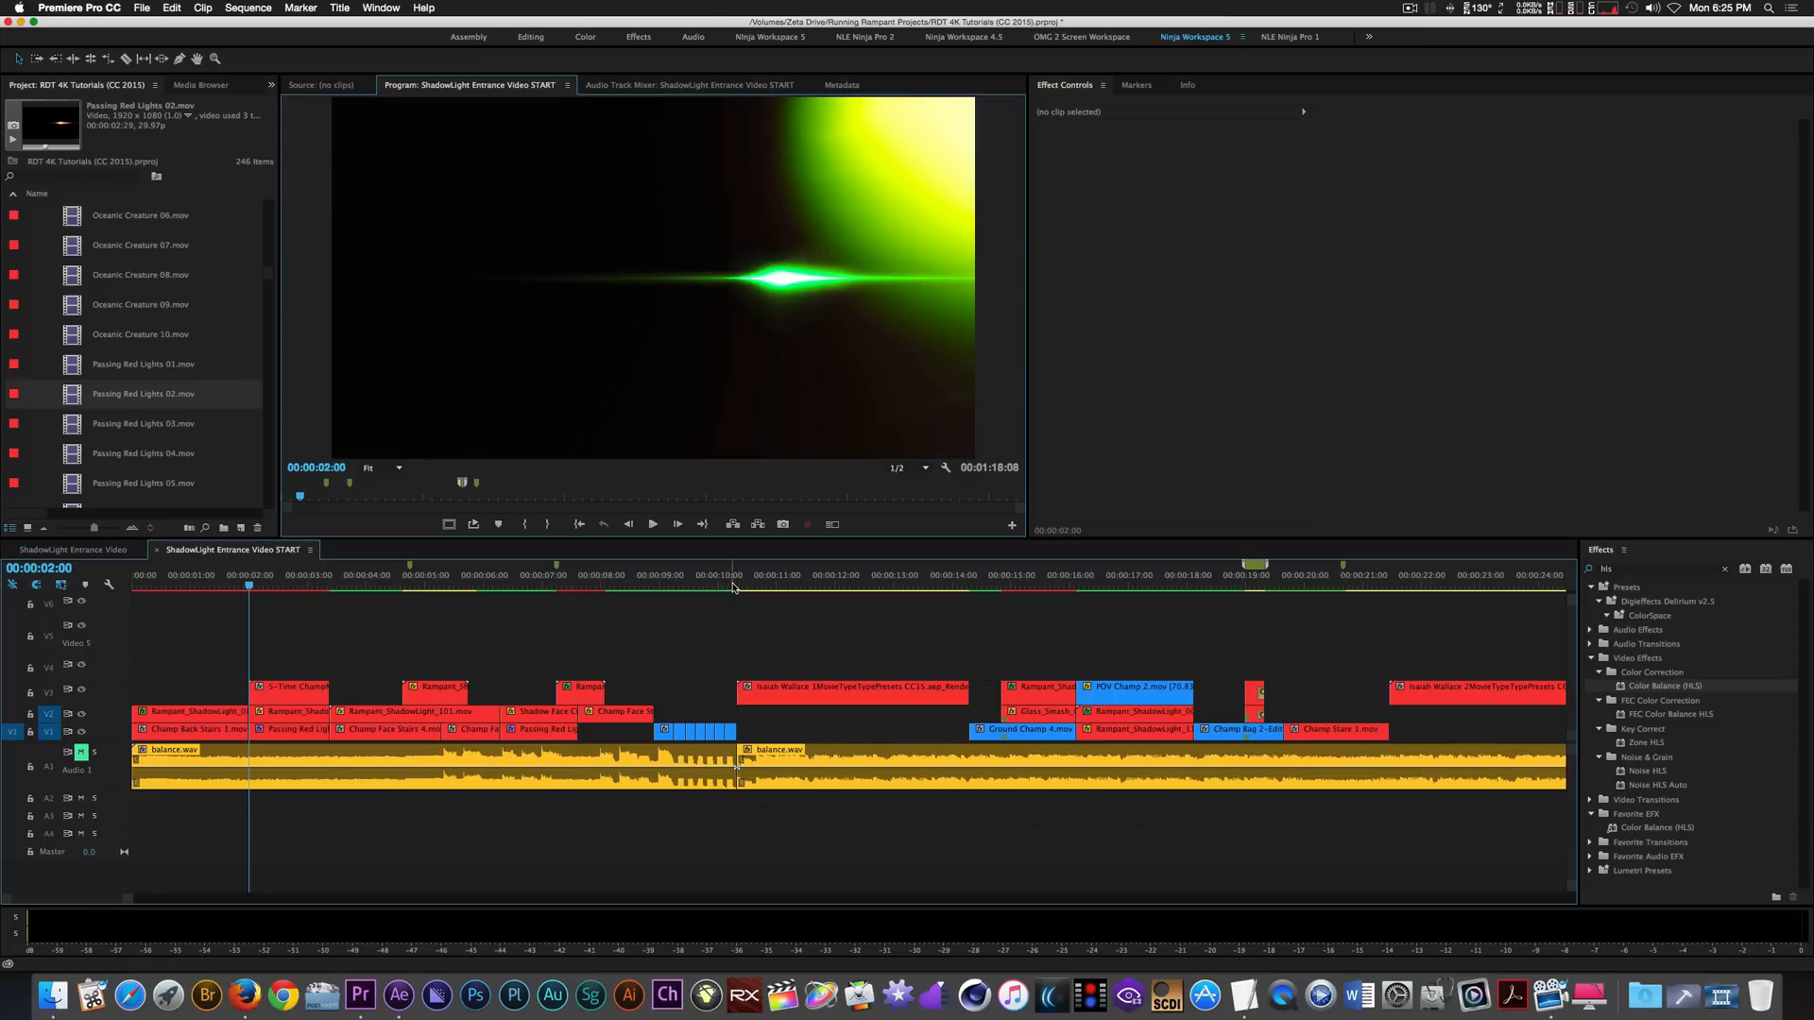
Place Rampant_ShadowLight_080.mov from the 4K Shadowlight bin on V1 at 00:00:10:08, filling the gap beneath the first fighter-name title.
{"action": "left_click_drag", "start_coordinate": [733, 583], "coordinate": [739, 583]}
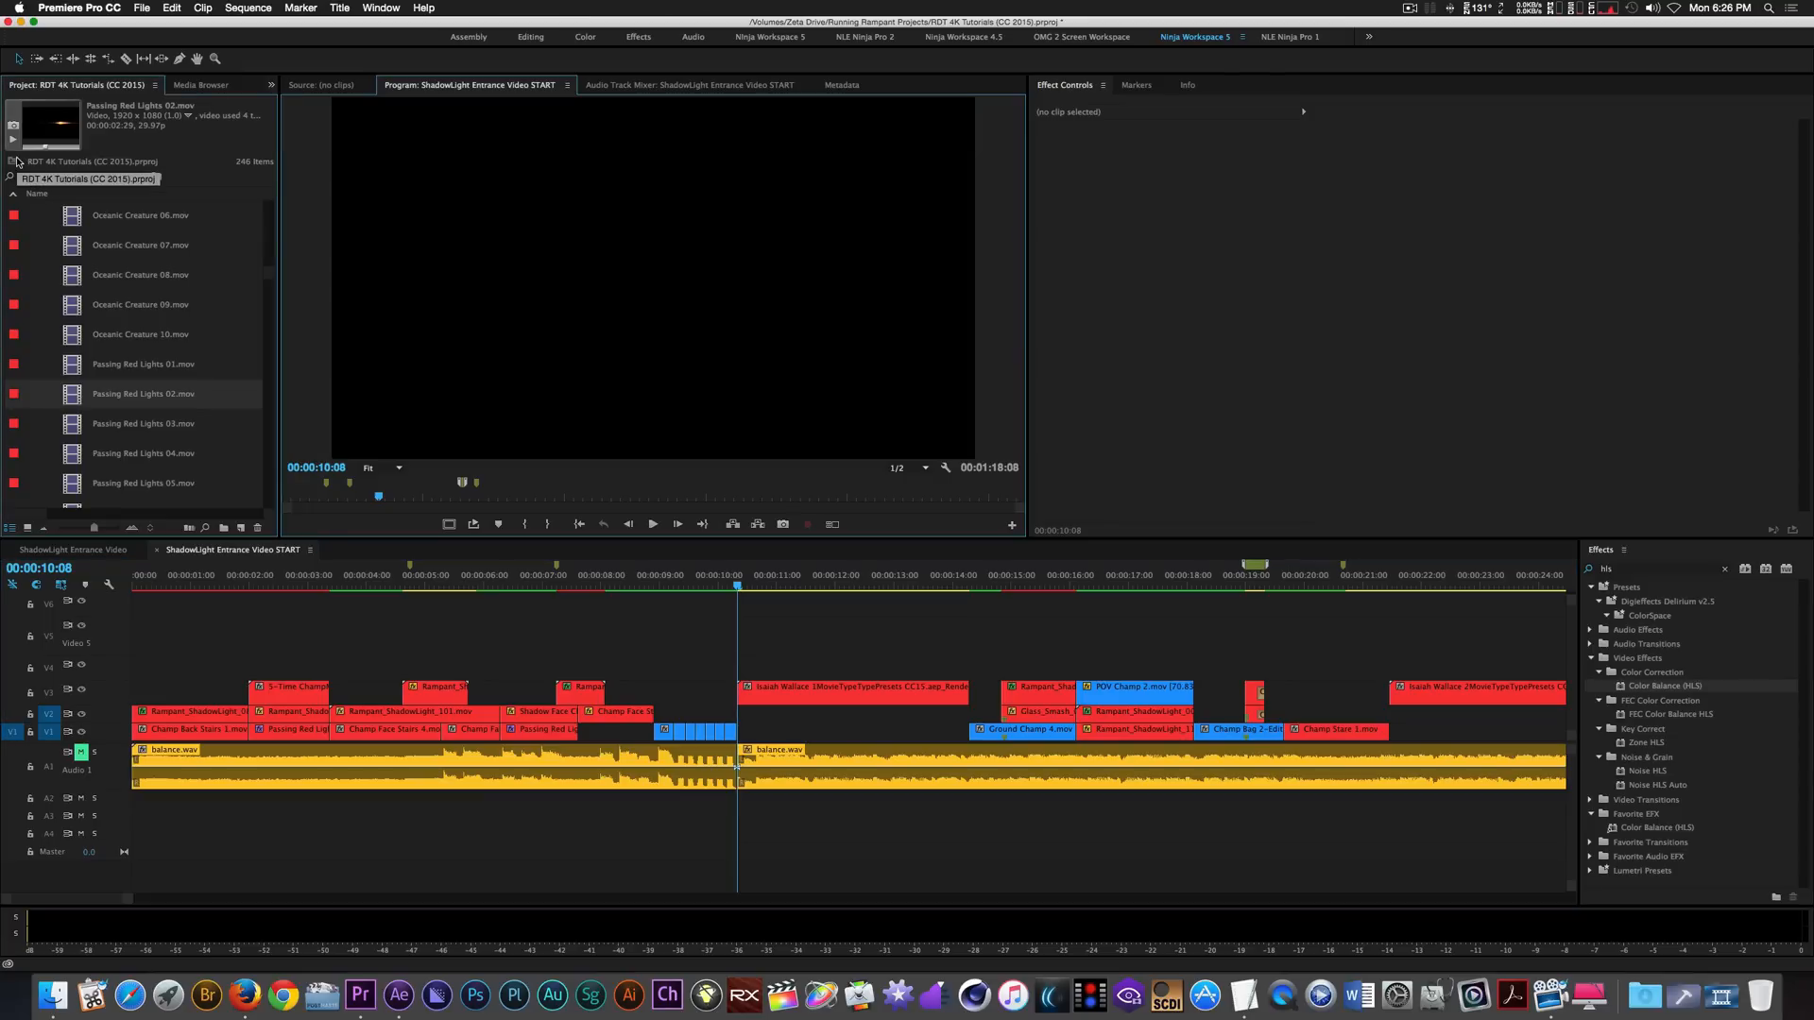
{"action": "scroll", "coordinate": [30, 307], "scroll_direction": "up", "scroll_amount": 15}
{"action": "left_click", "coordinate": [35, 276]}
{"action": "scroll", "coordinate": [126, 454], "scroll_direction": "down", "scroll_amount": 8}
{"action": "scroll", "coordinate": [126, 453], "scroll_direction": "down", "scroll_amount": 20}
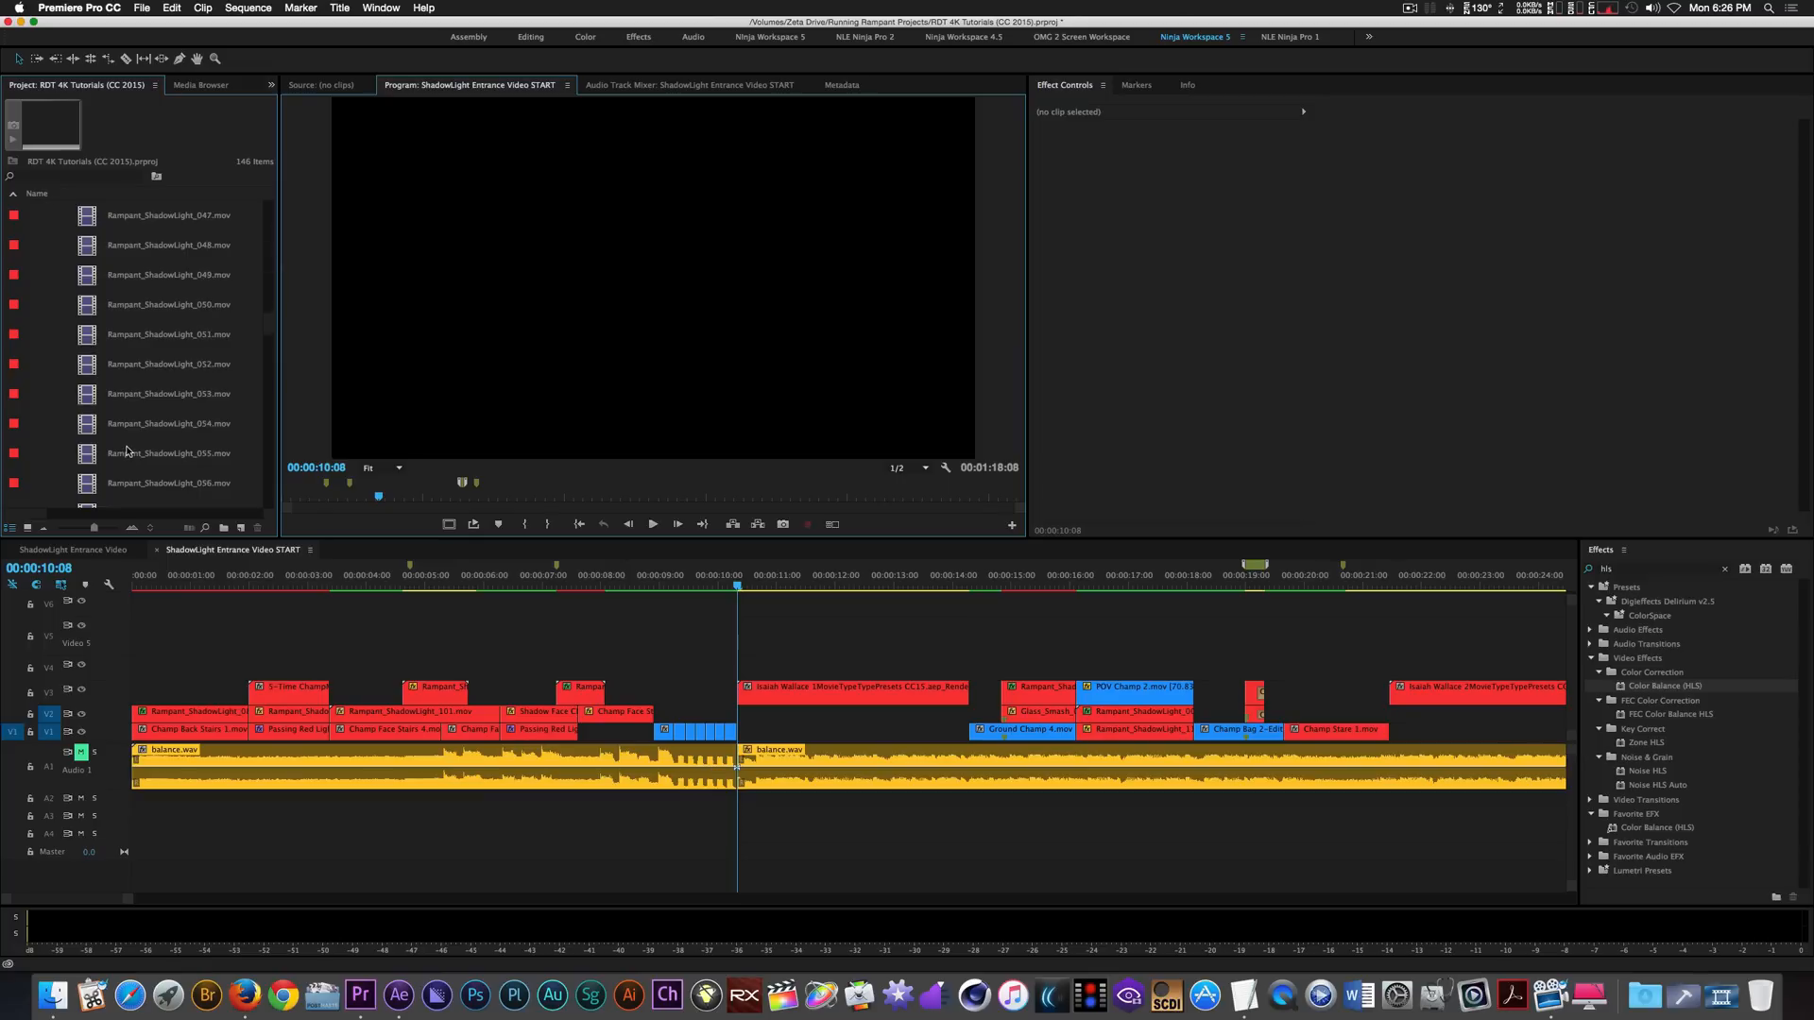
{"action": "left_click", "coordinate": [85, 227]}
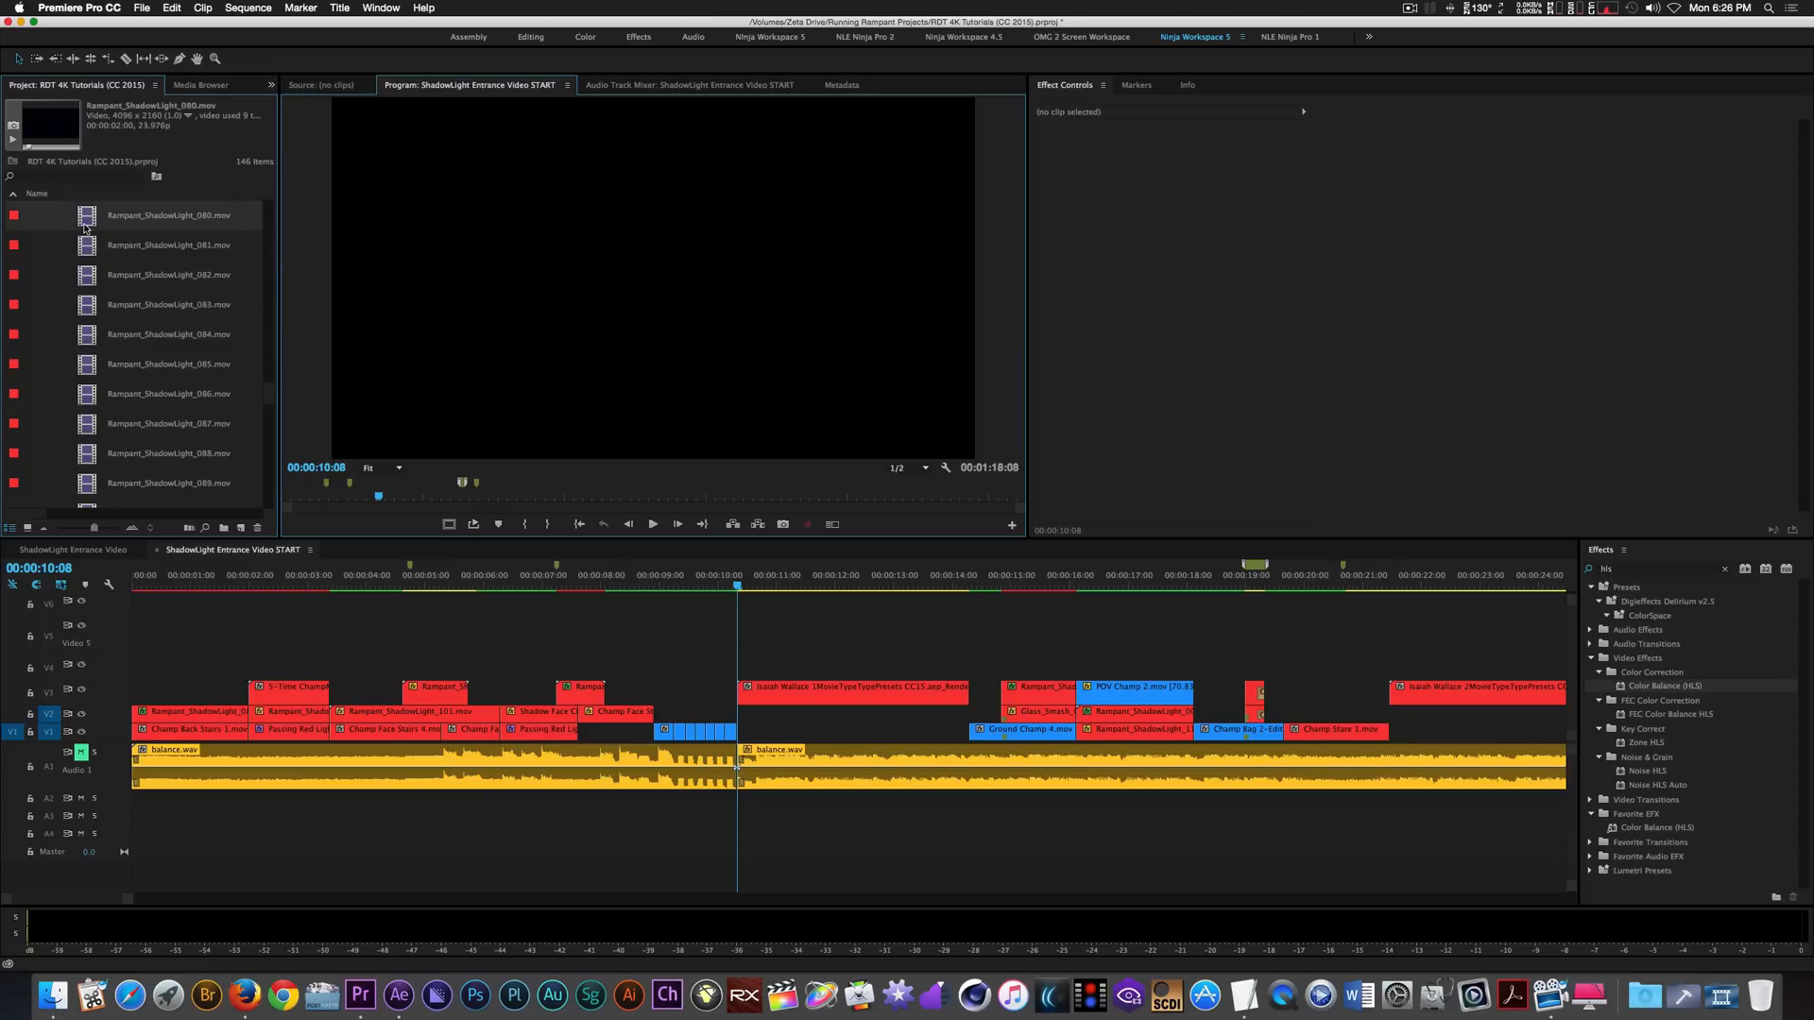
{"action": "left_click_drag", "start_coordinate": [86, 220], "coordinate": [969, 728]}
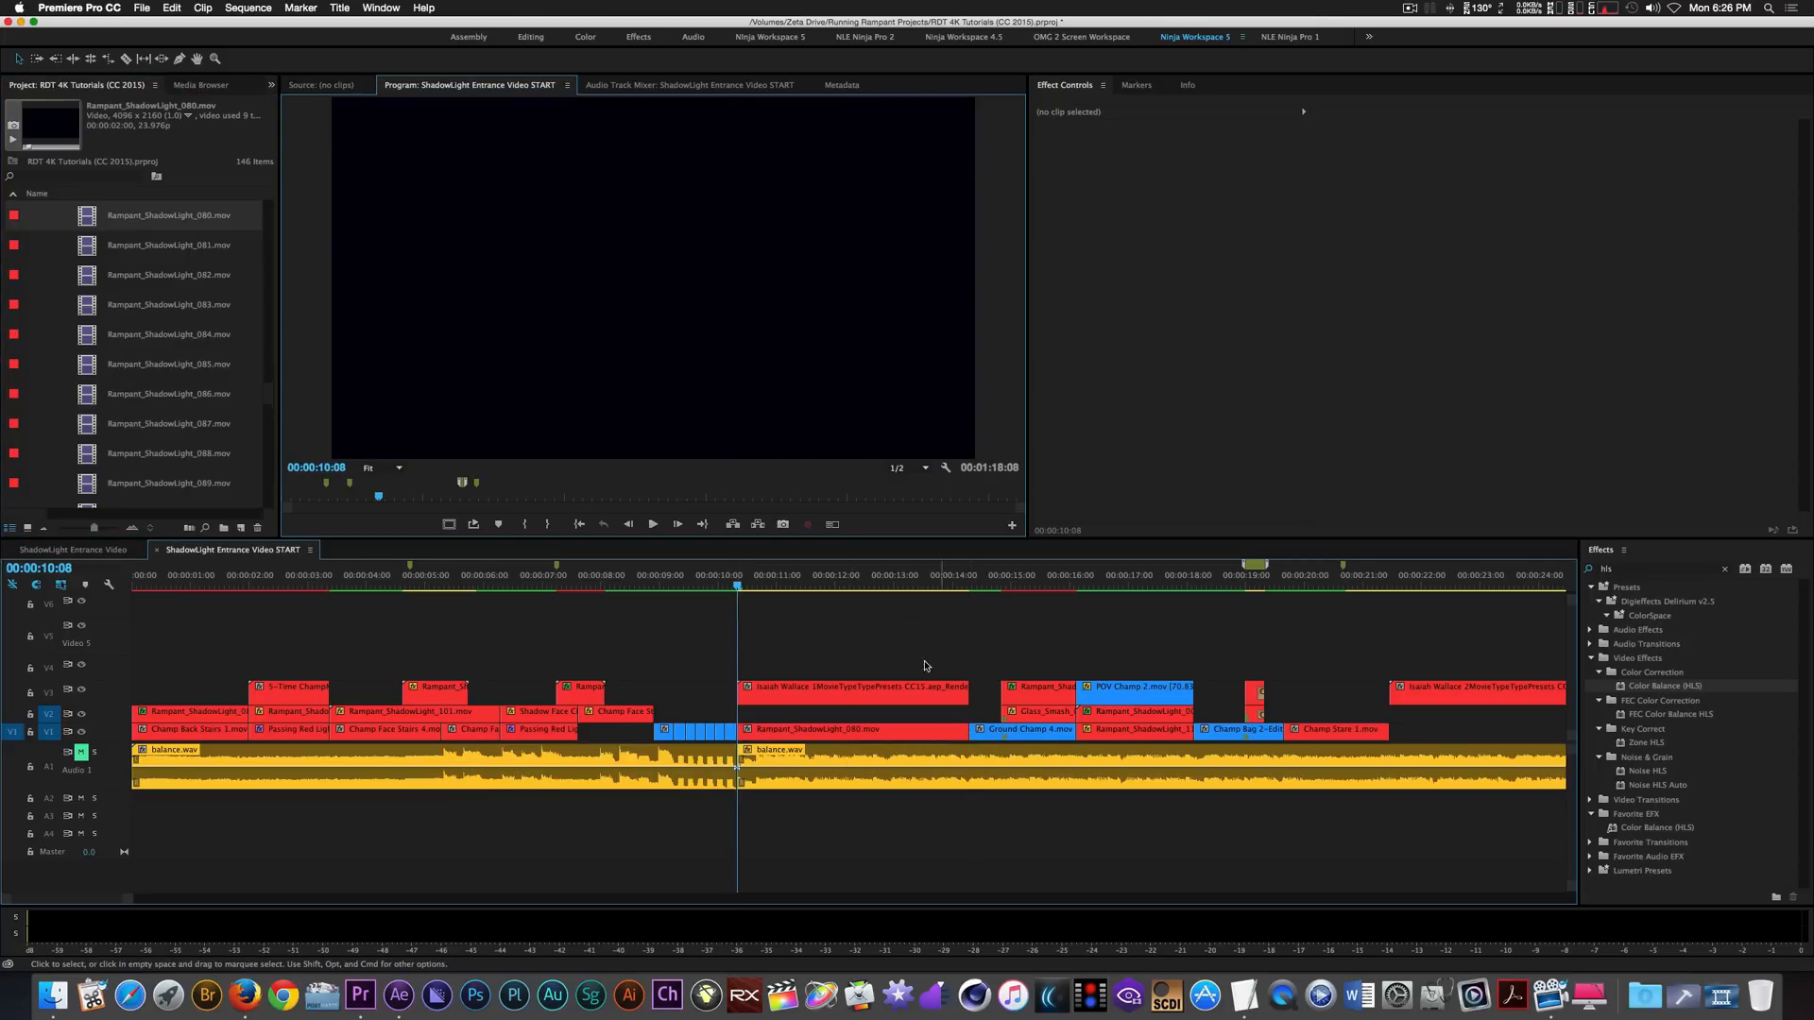
Set the Rampant_ShadowLight_080.mov clip's horizontal position to 900, scale to 70 and rotation to -11°.
{"action": "left_click", "coordinate": [839, 734]}
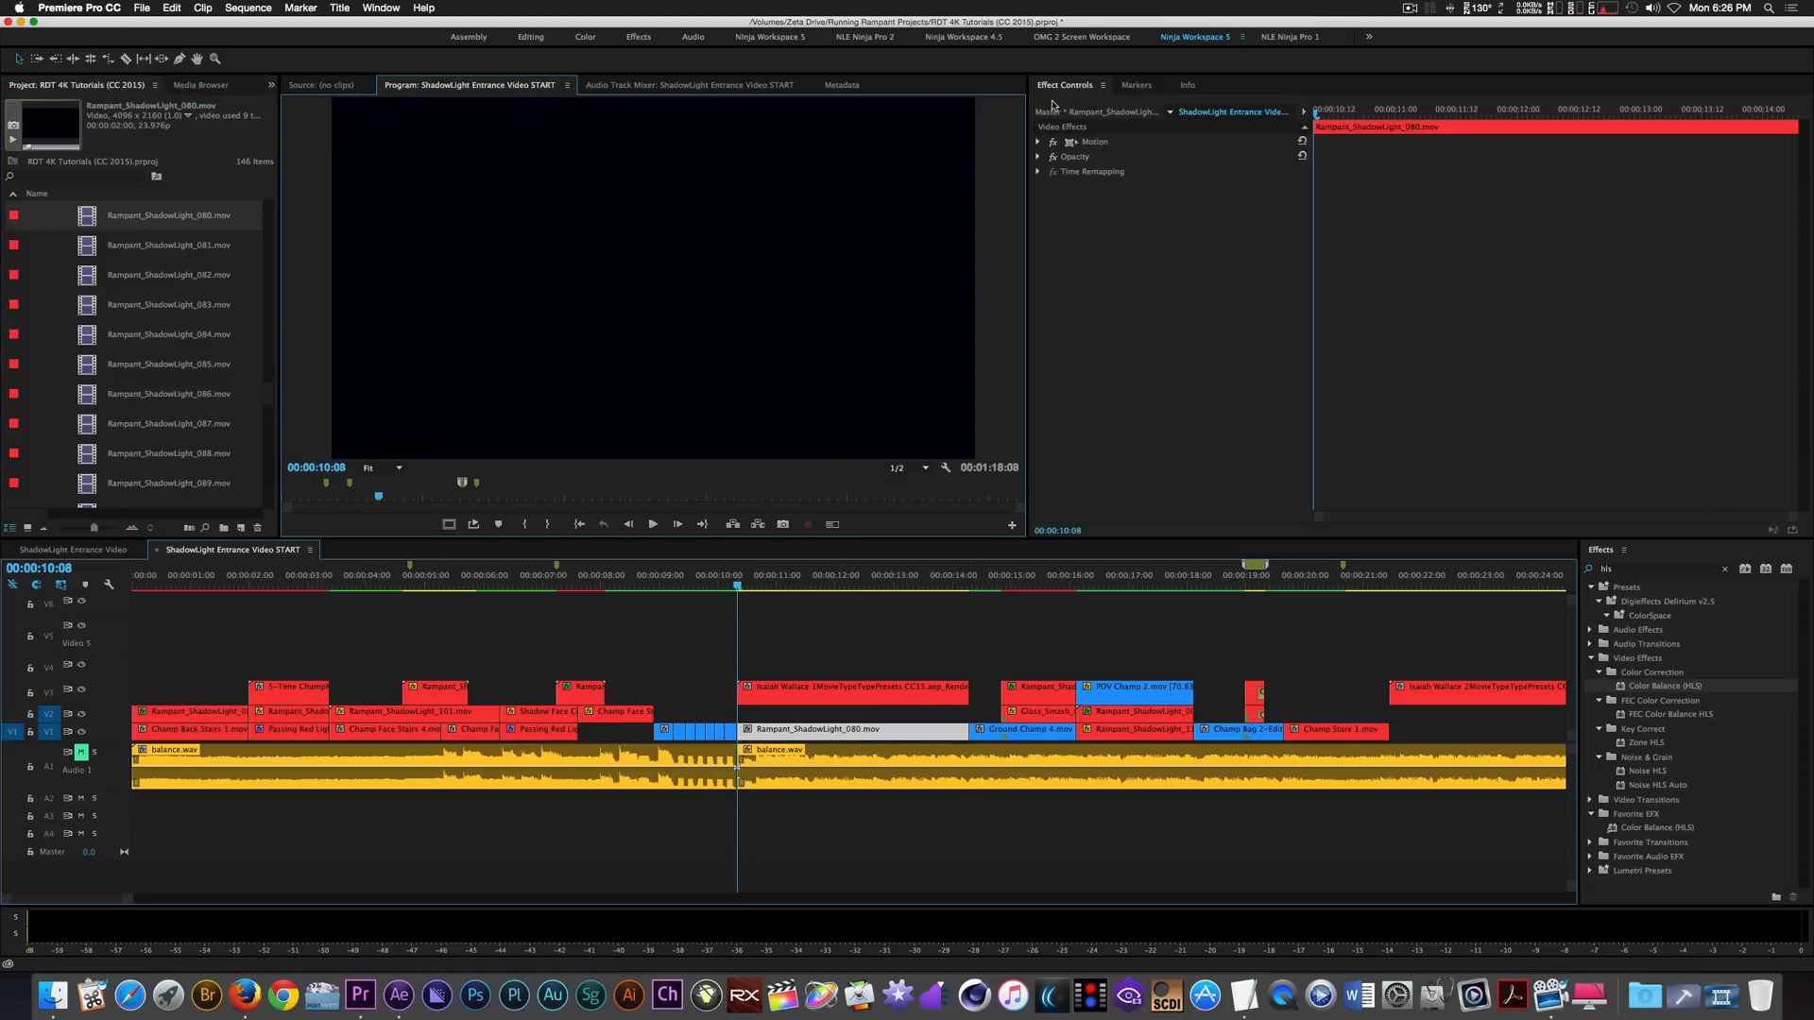
{"action": "left_click", "coordinate": [1038, 142]}
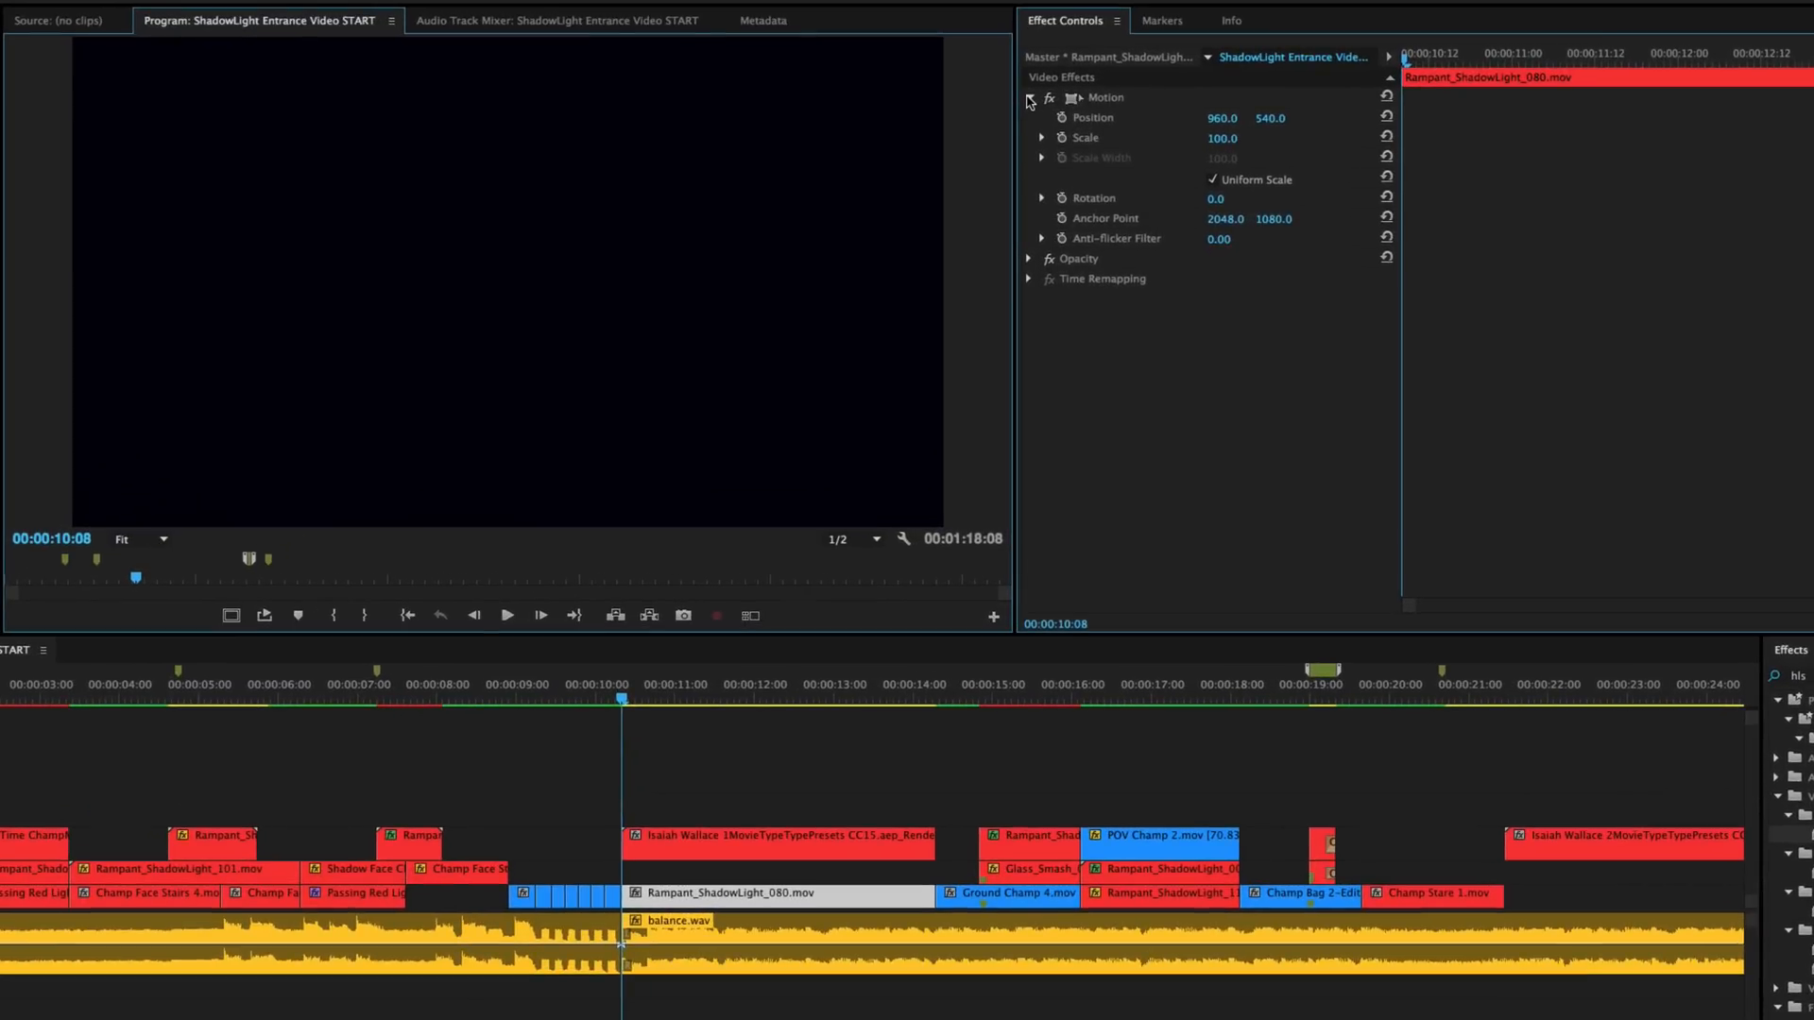
{"action": "left_click", "coordinate": [1221, 121]}
{"action": "type", "text": "900"}
{"action": "key", "text": "Return"}
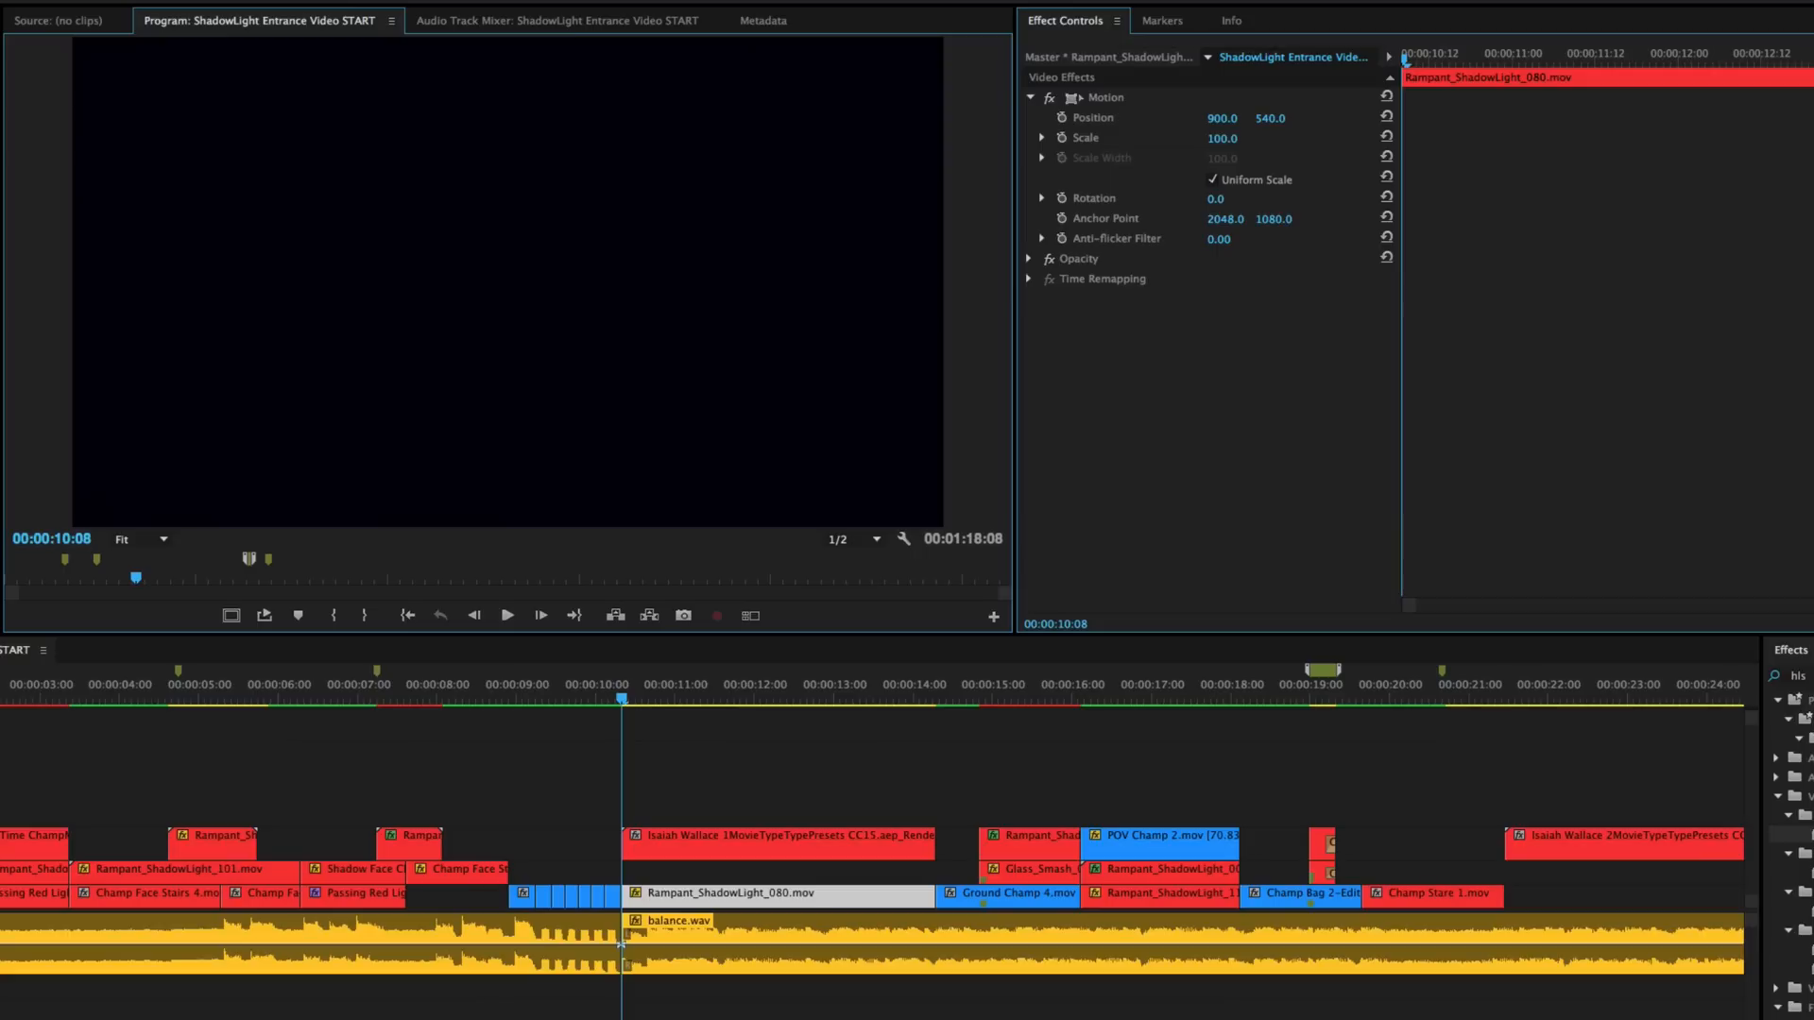
{"action": "left_click", "coordinate": [1228, 138]}
{"action": "type", "text": "70"}
{"action": "key", "text": "Return"}
{"action": "left_click", "coordinate": [1041, 198]}
{"action": "left_click", "coordinate": [1216, 200]}
{"action": "type", "text": "-11"}
{"action": "key", "text": "Return"}
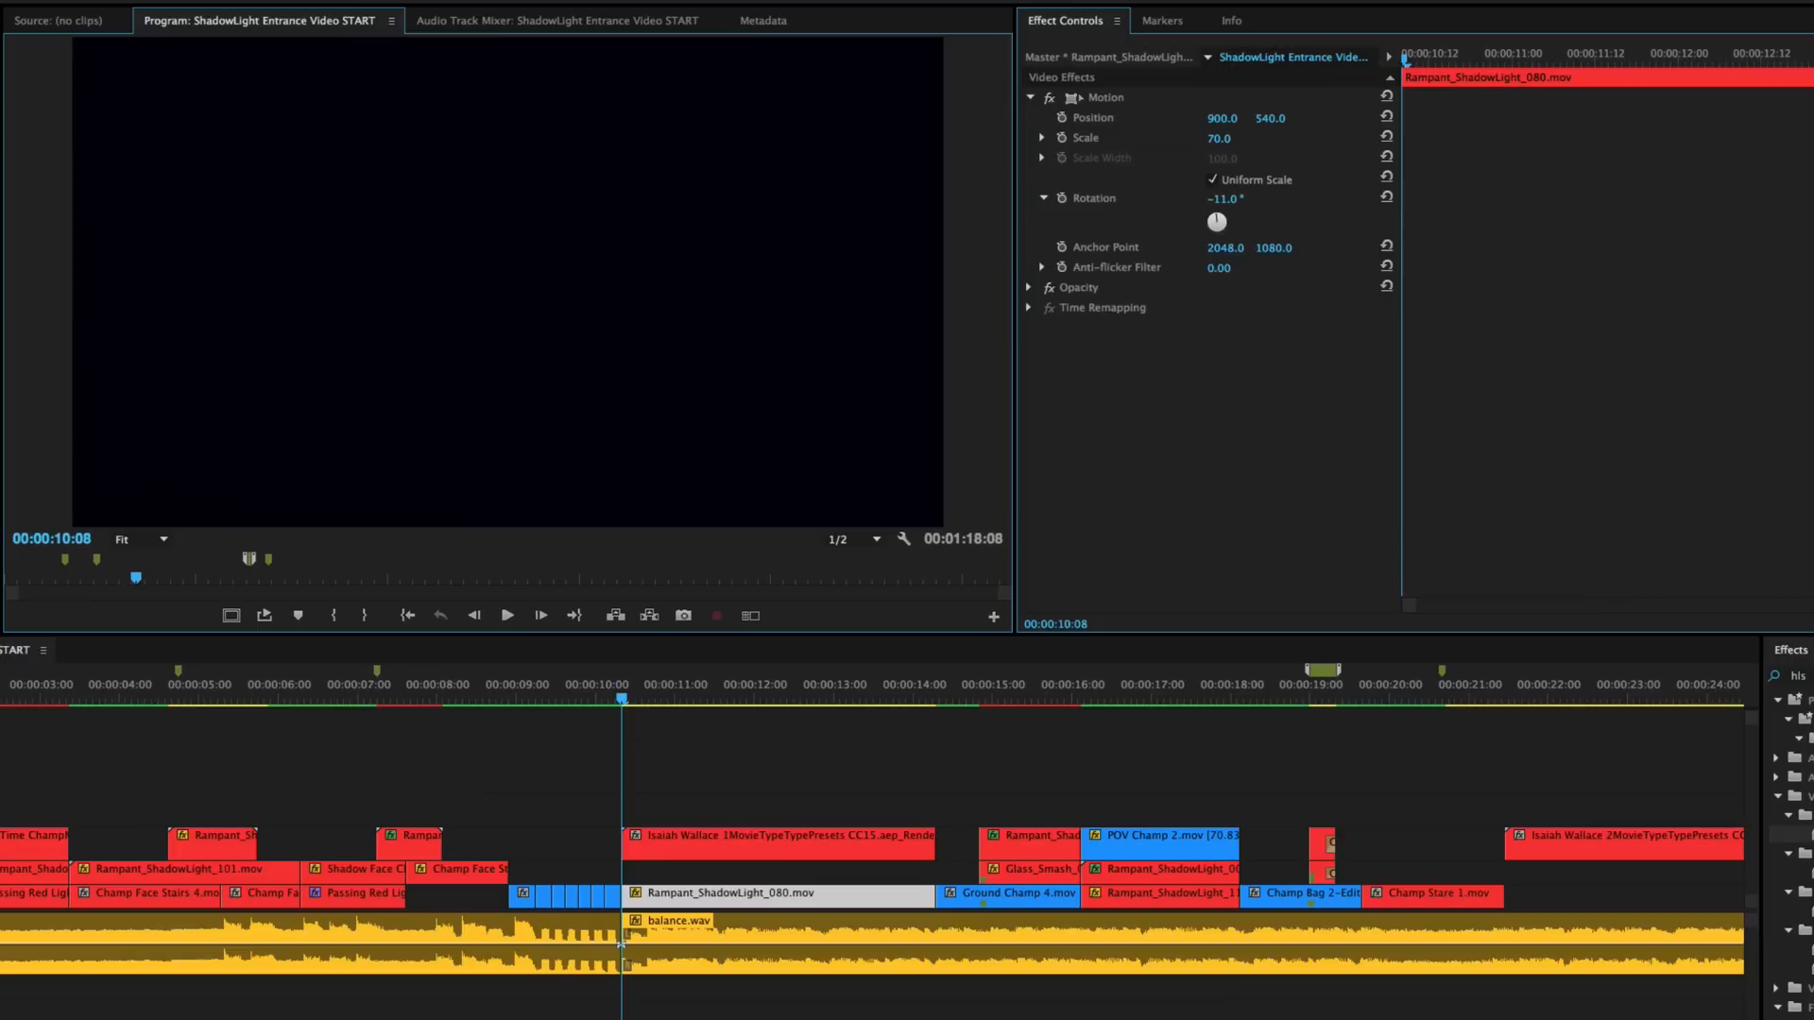
Set the Rampant_ShadowLight_080.mov clip's blend mode to Linear Dodge (Add).
{"action": "left_click", "coordinate": [1029, 288]}
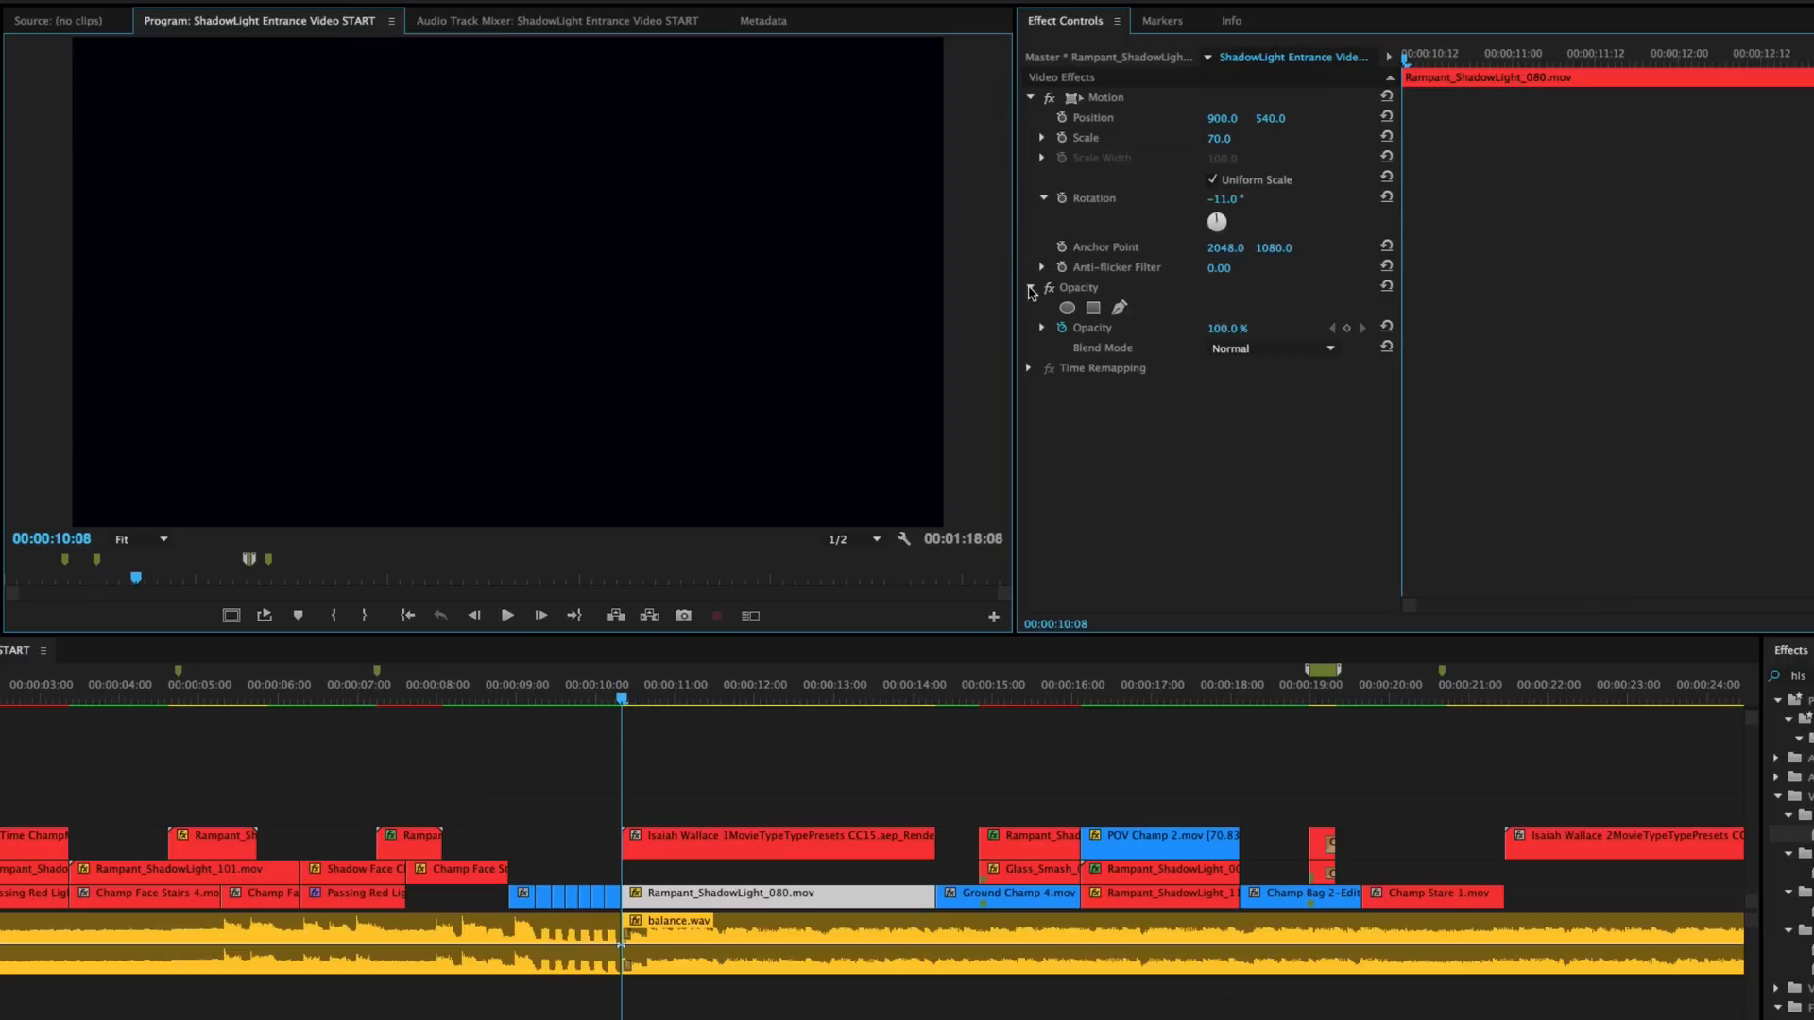
{"action": "left_click", "coordinate": [1310, 351]}
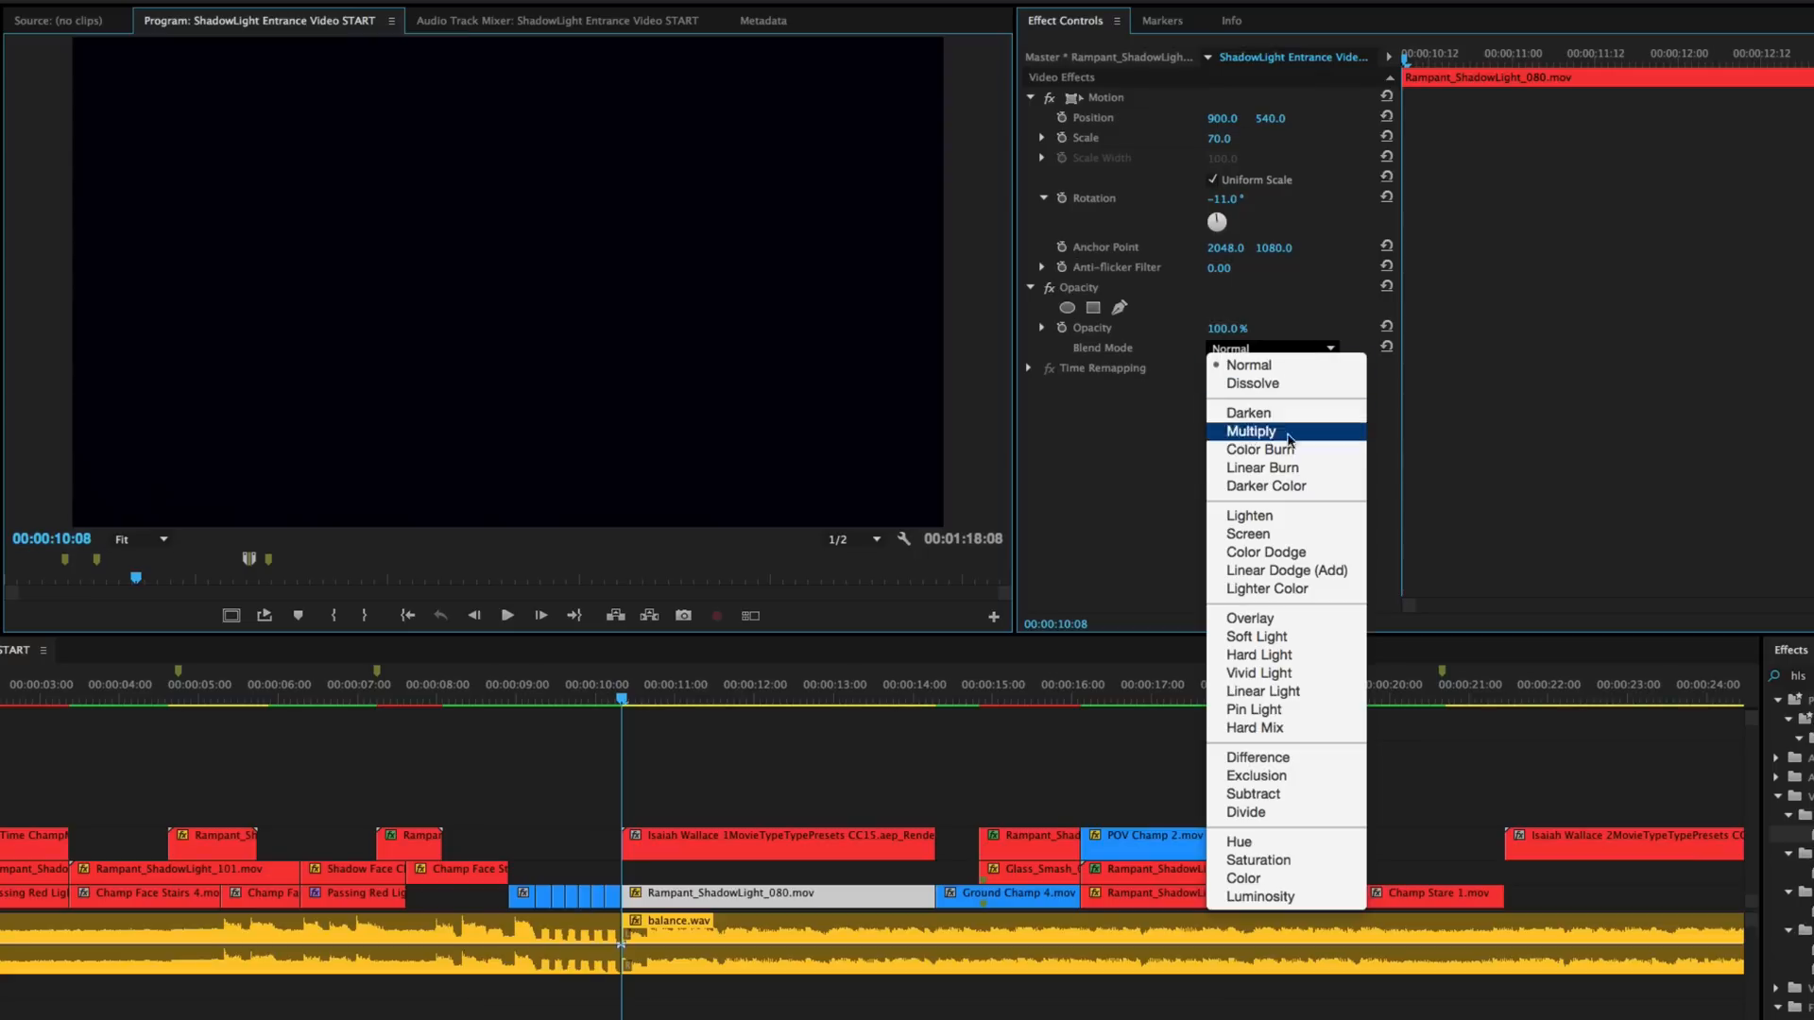
{"action": "left_click", "coordinate": [1310, 570]}
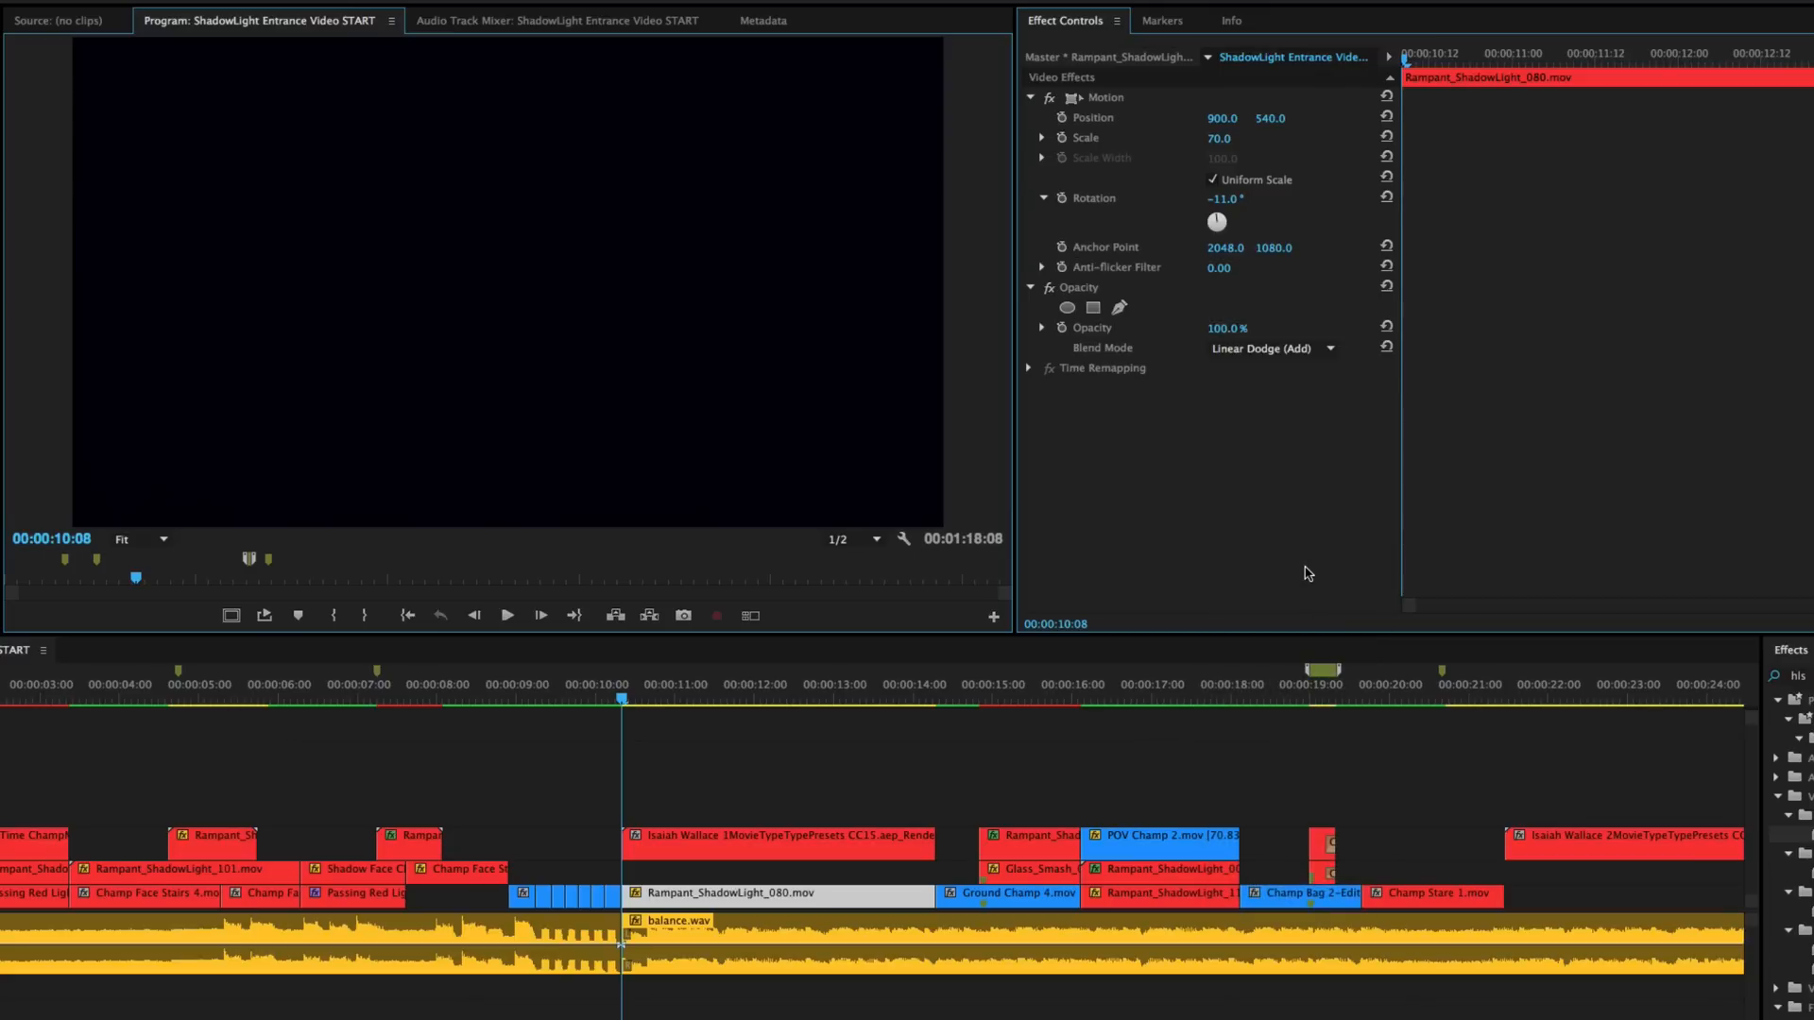
At 00:00:12:11, apply Color Balance (HLS) to the Rampant_ShadowLight_080.mov clip and set its Hue to 214°.
{"action": "left_click_drag", "start_coordinate": [620, 694], "coordinate": [861, 699]}
{"action": "double_click", "coordinate": [1803, 836]}
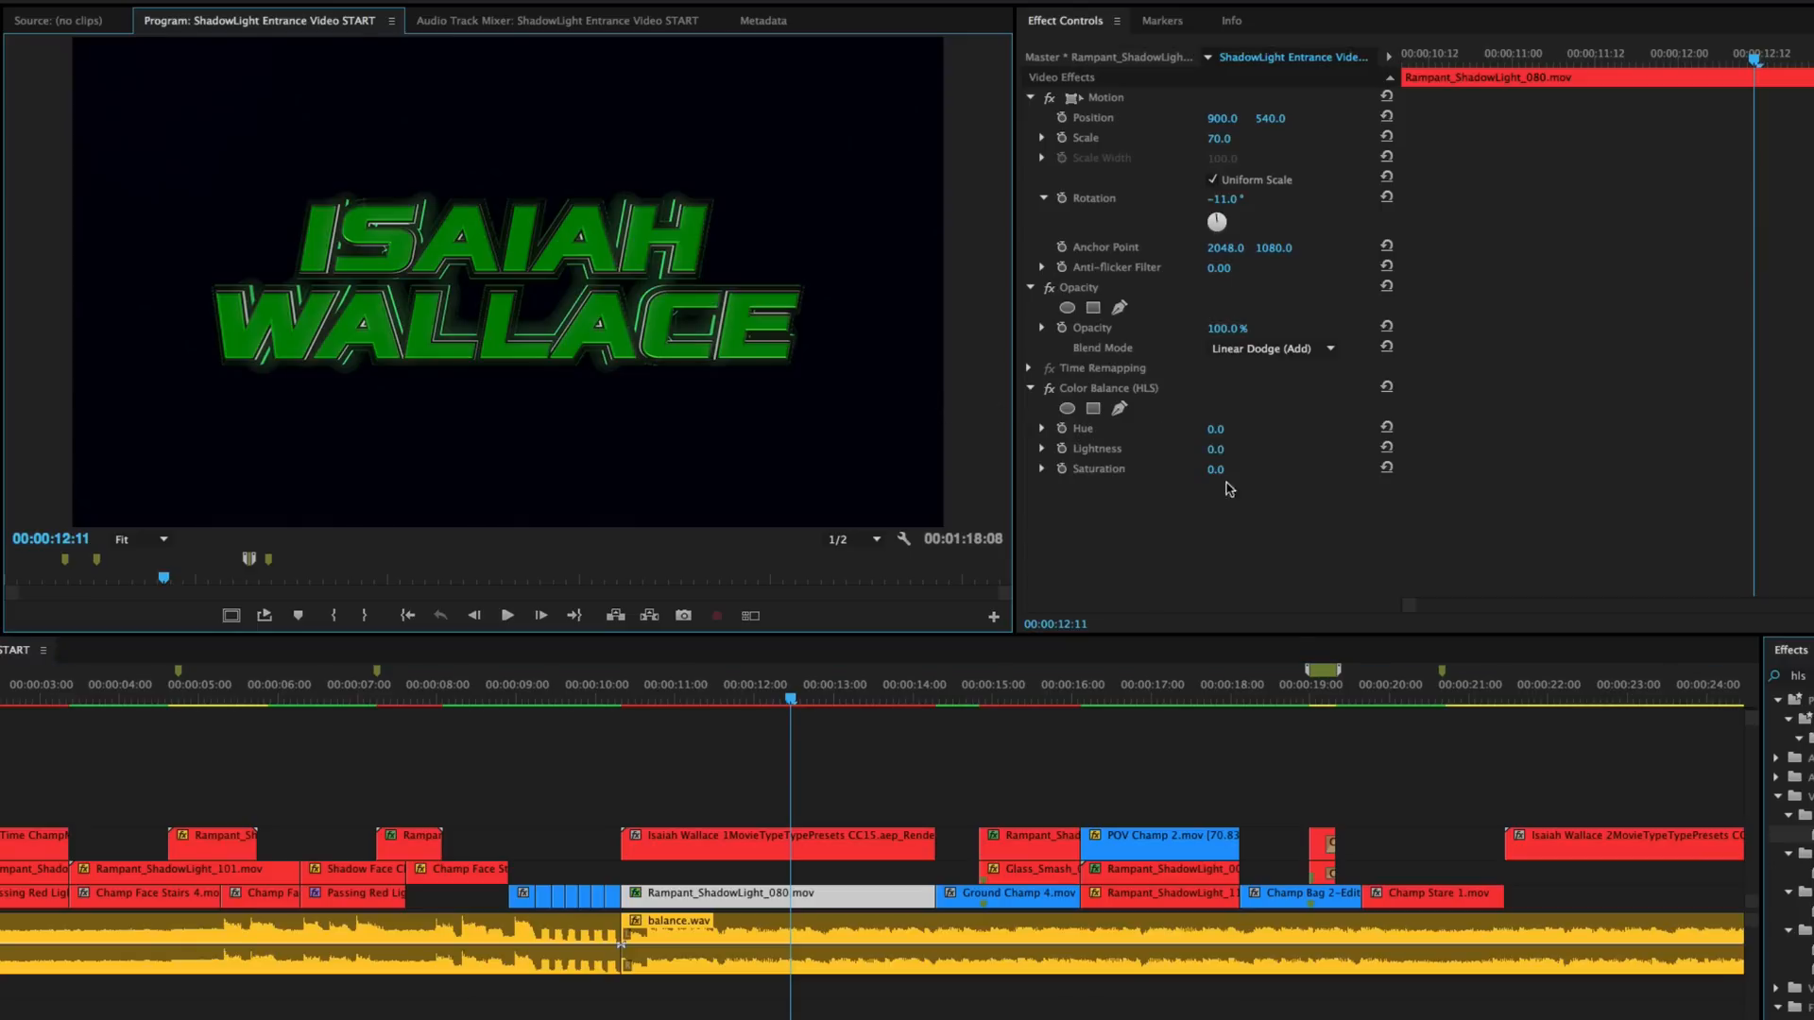
{"action": "left_click", "coordinate": [1217, 430]}
{"action": "type", "text": "21"}
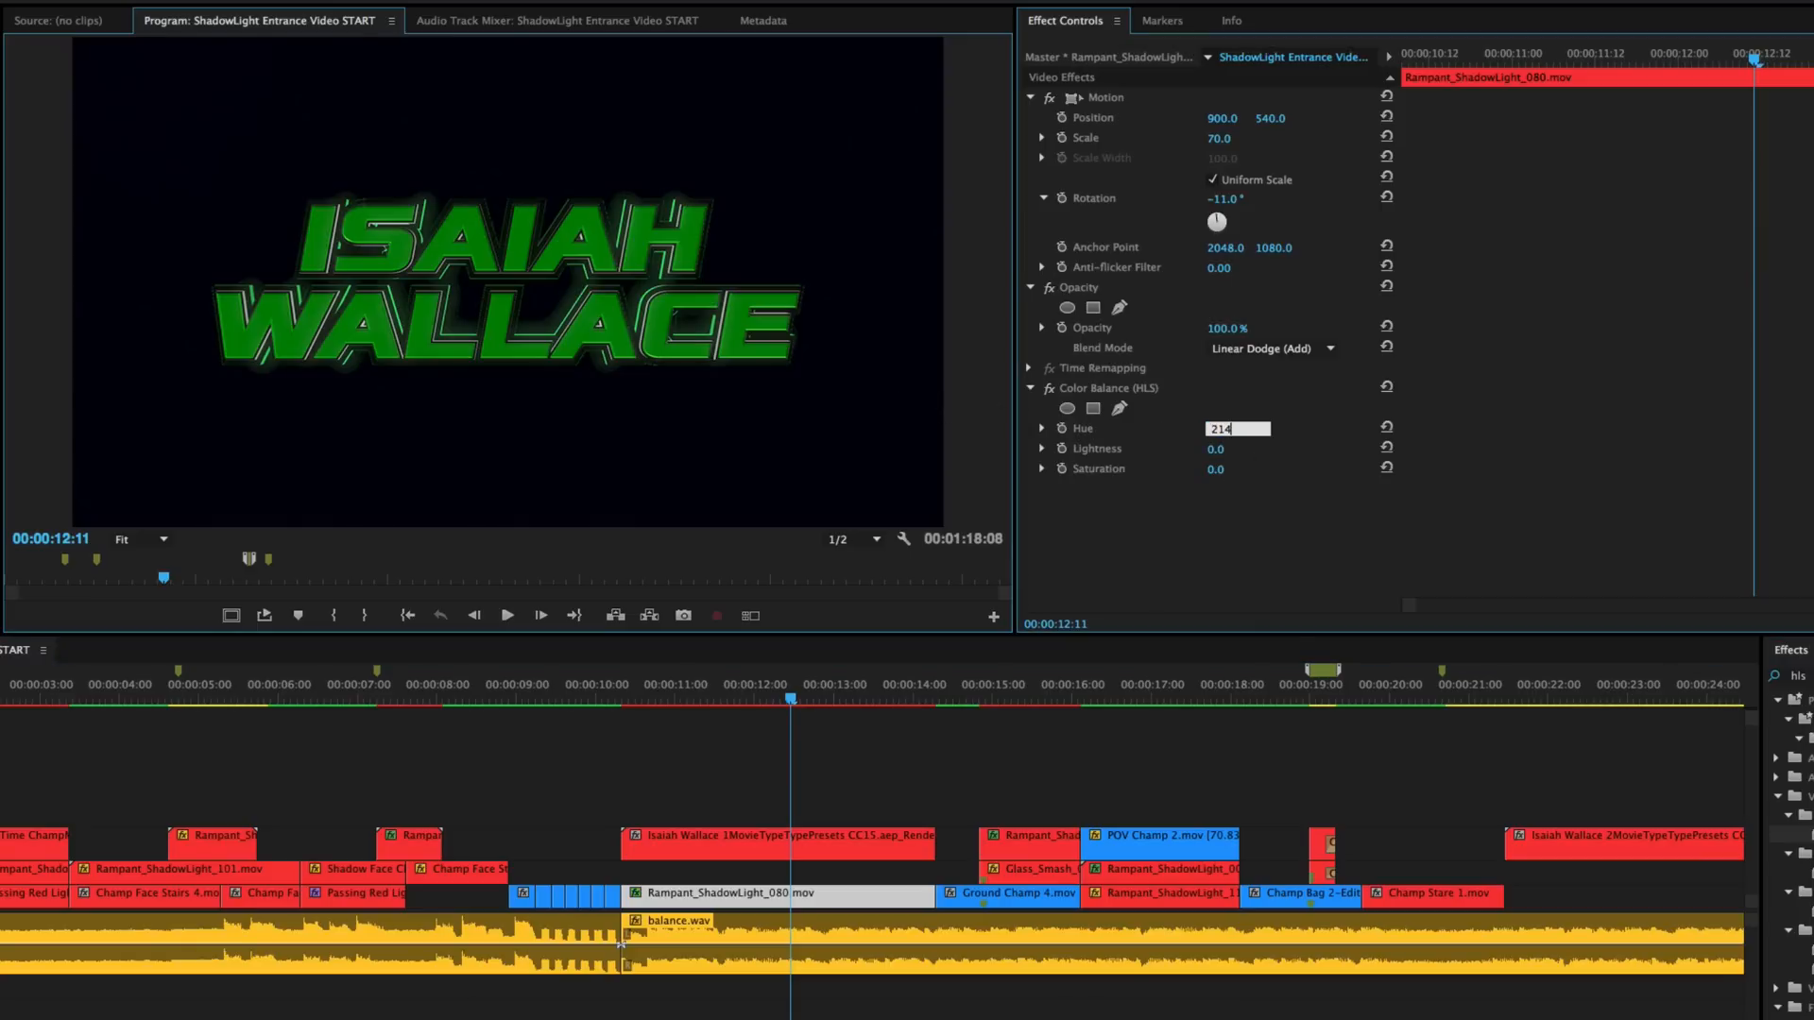
{"action": "type", "text": "4"}
{"action": "key", "text": "Return"}
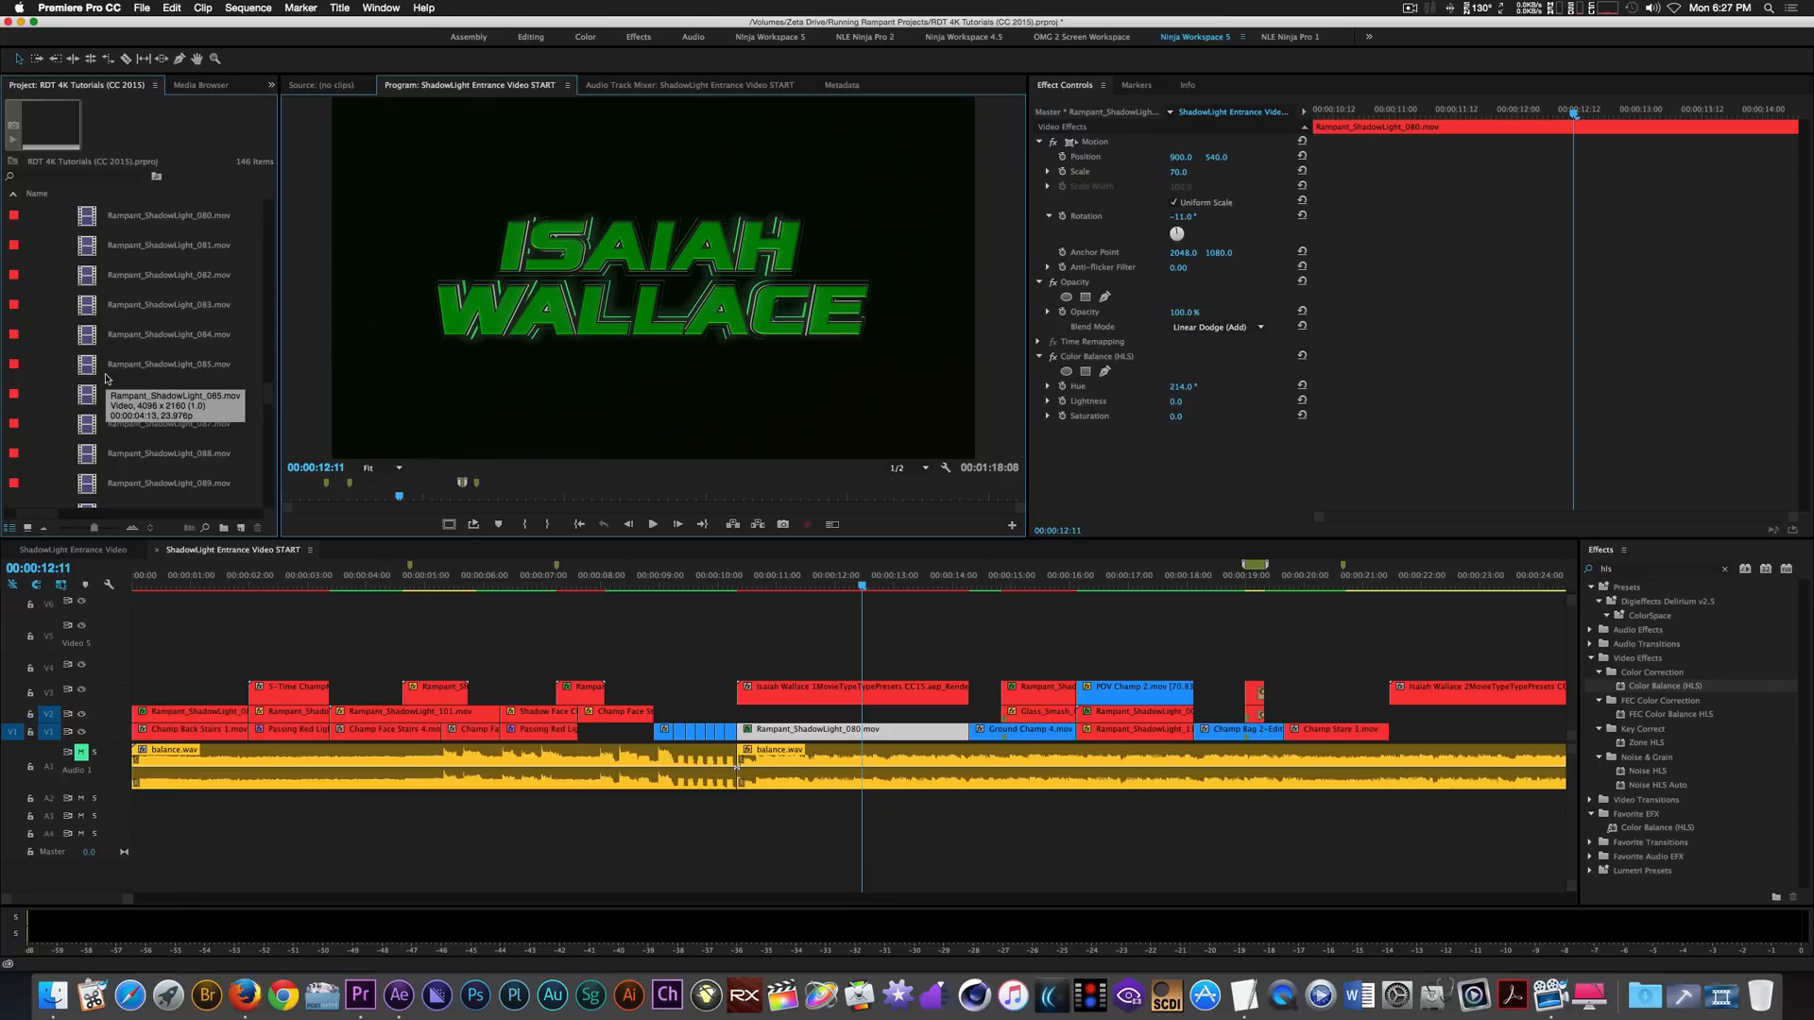
Place Passing Red Lights 07.mov from the Nando Elements bin on V2, between the first fighter-name title and the ShadowLight clip.
{"action": "scroll", "coordinate": [105, 378], "scroll_direction": "up", "scroll_amount": 20}
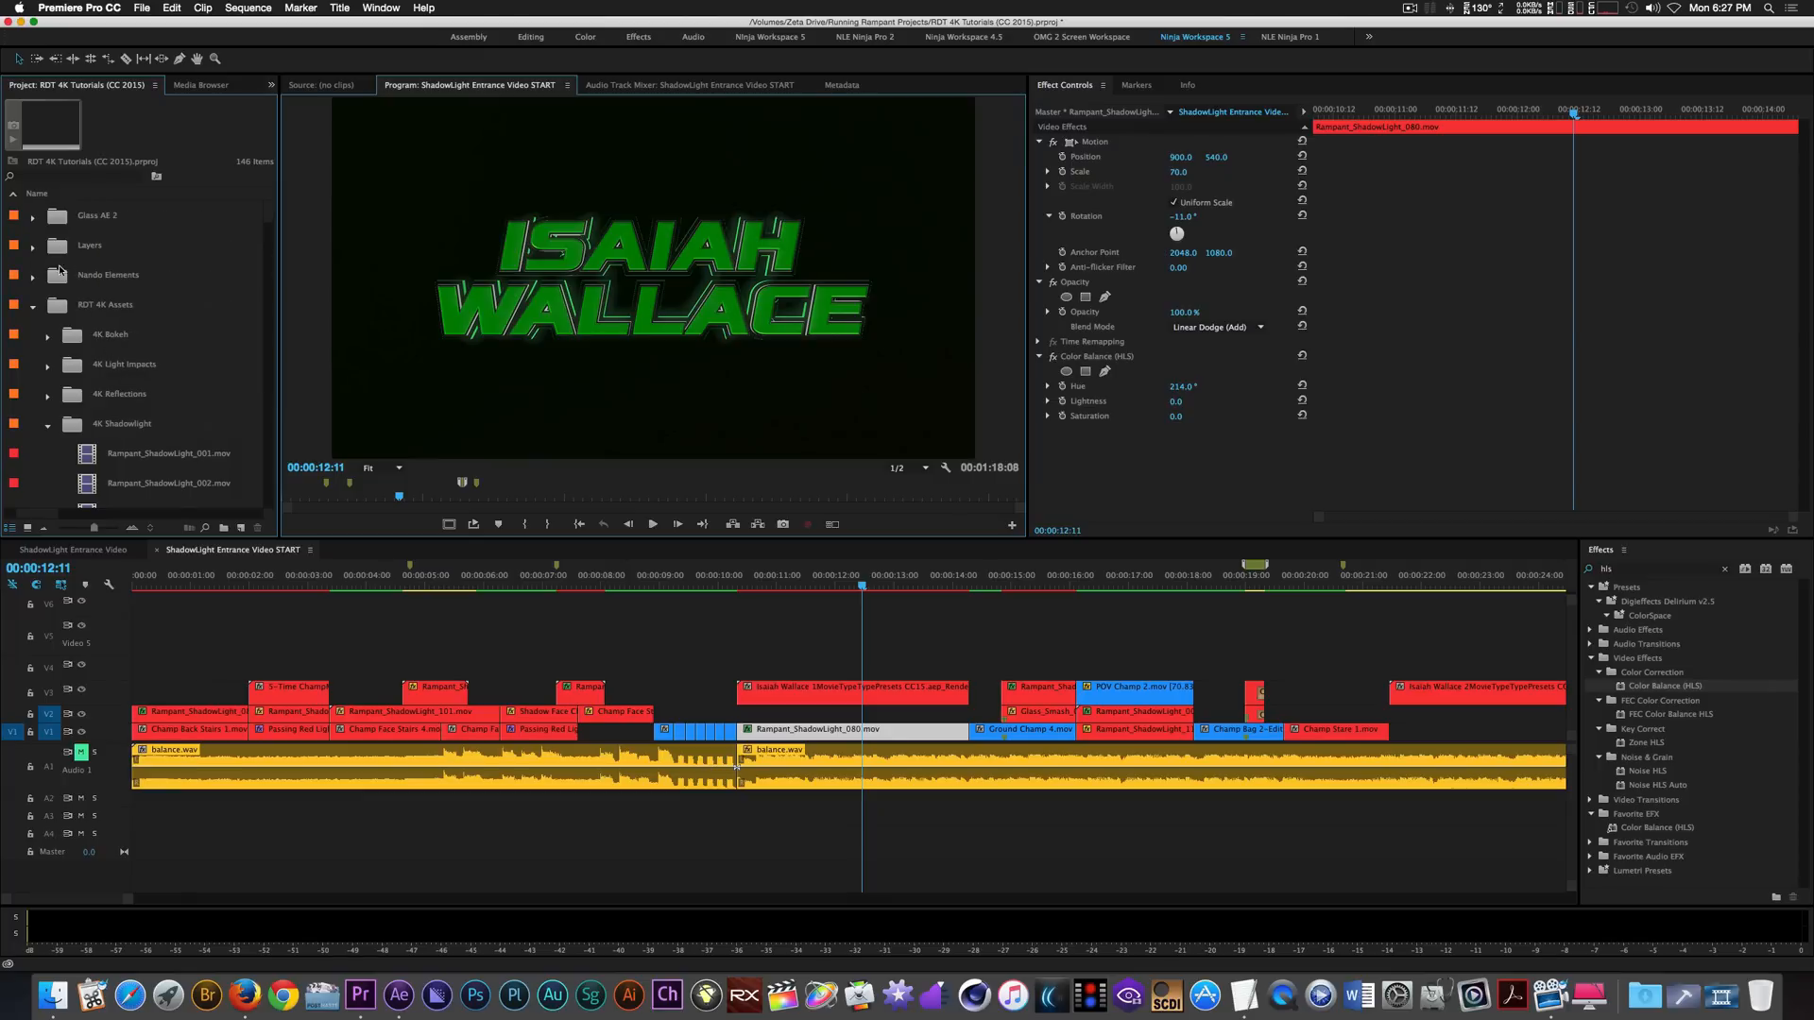
{"action": "left_click", "coordinate": [36, 276]}
{"action": "scroll", "coordinate": [82, 335], "scroll_direction": "down", "scroll_amount": 15}
{"action": "scroll", "coordinate": [84, 337], "scroll_direction": "up", "scroll_amount": 3}
{"action": "left_click_drag", "start_coordinate": [74, 216], "coordinate": [967, 722]}
Set the Passing Red Lights 07.mov clip's blend mode to Screen.
{"action": "left_click", "coordinate": [832, 717]}
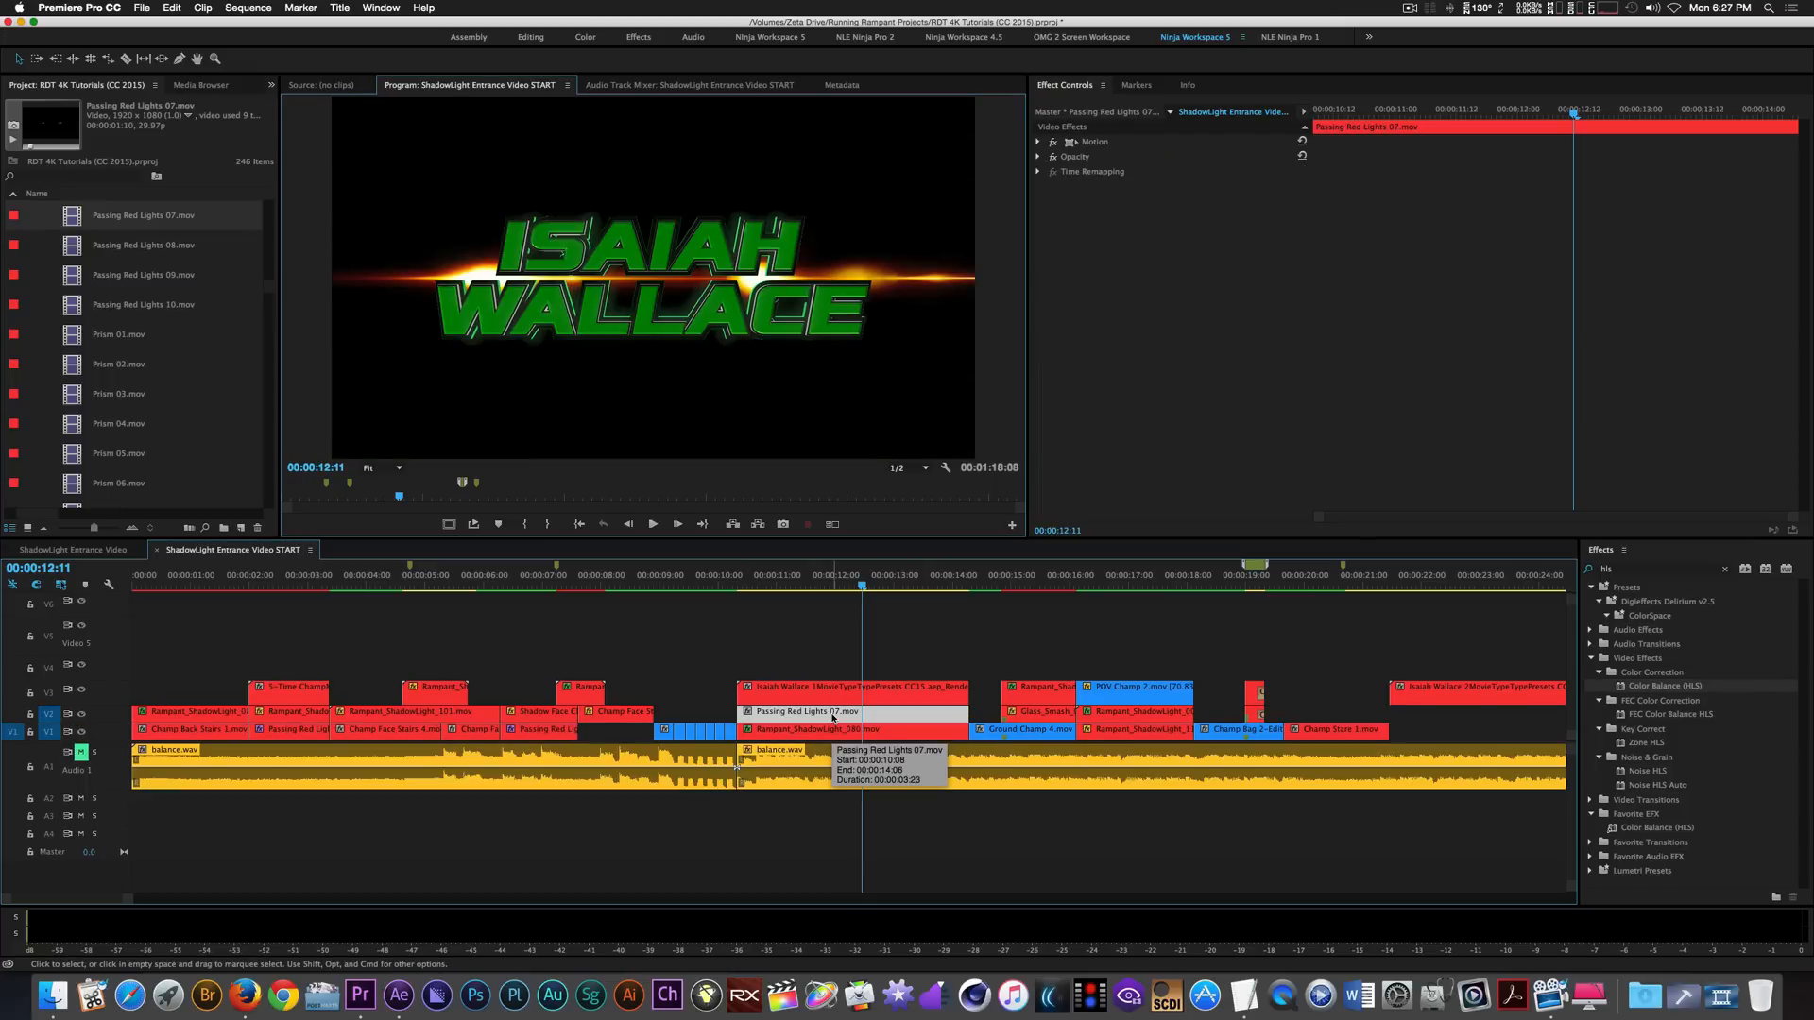
{"action": "left_click", "coordinate": [1040, 157]}
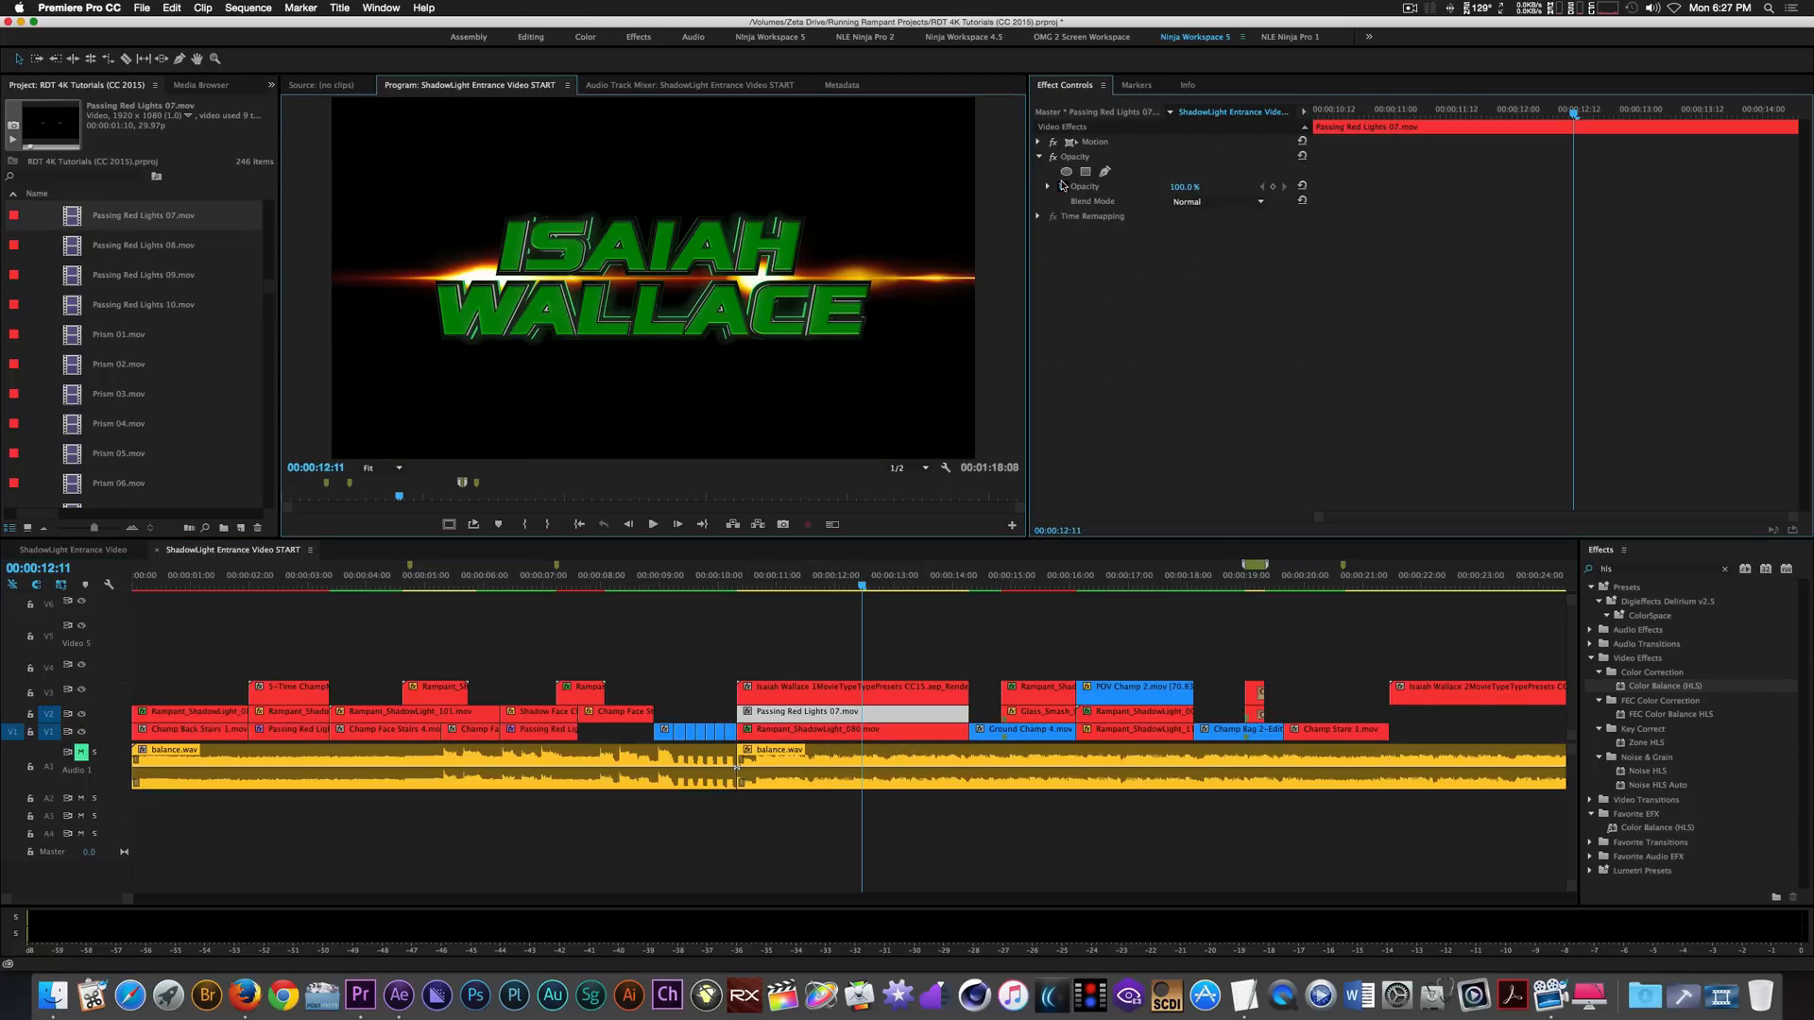
{"action": "left_click", "coordinate": [1223, 202]}
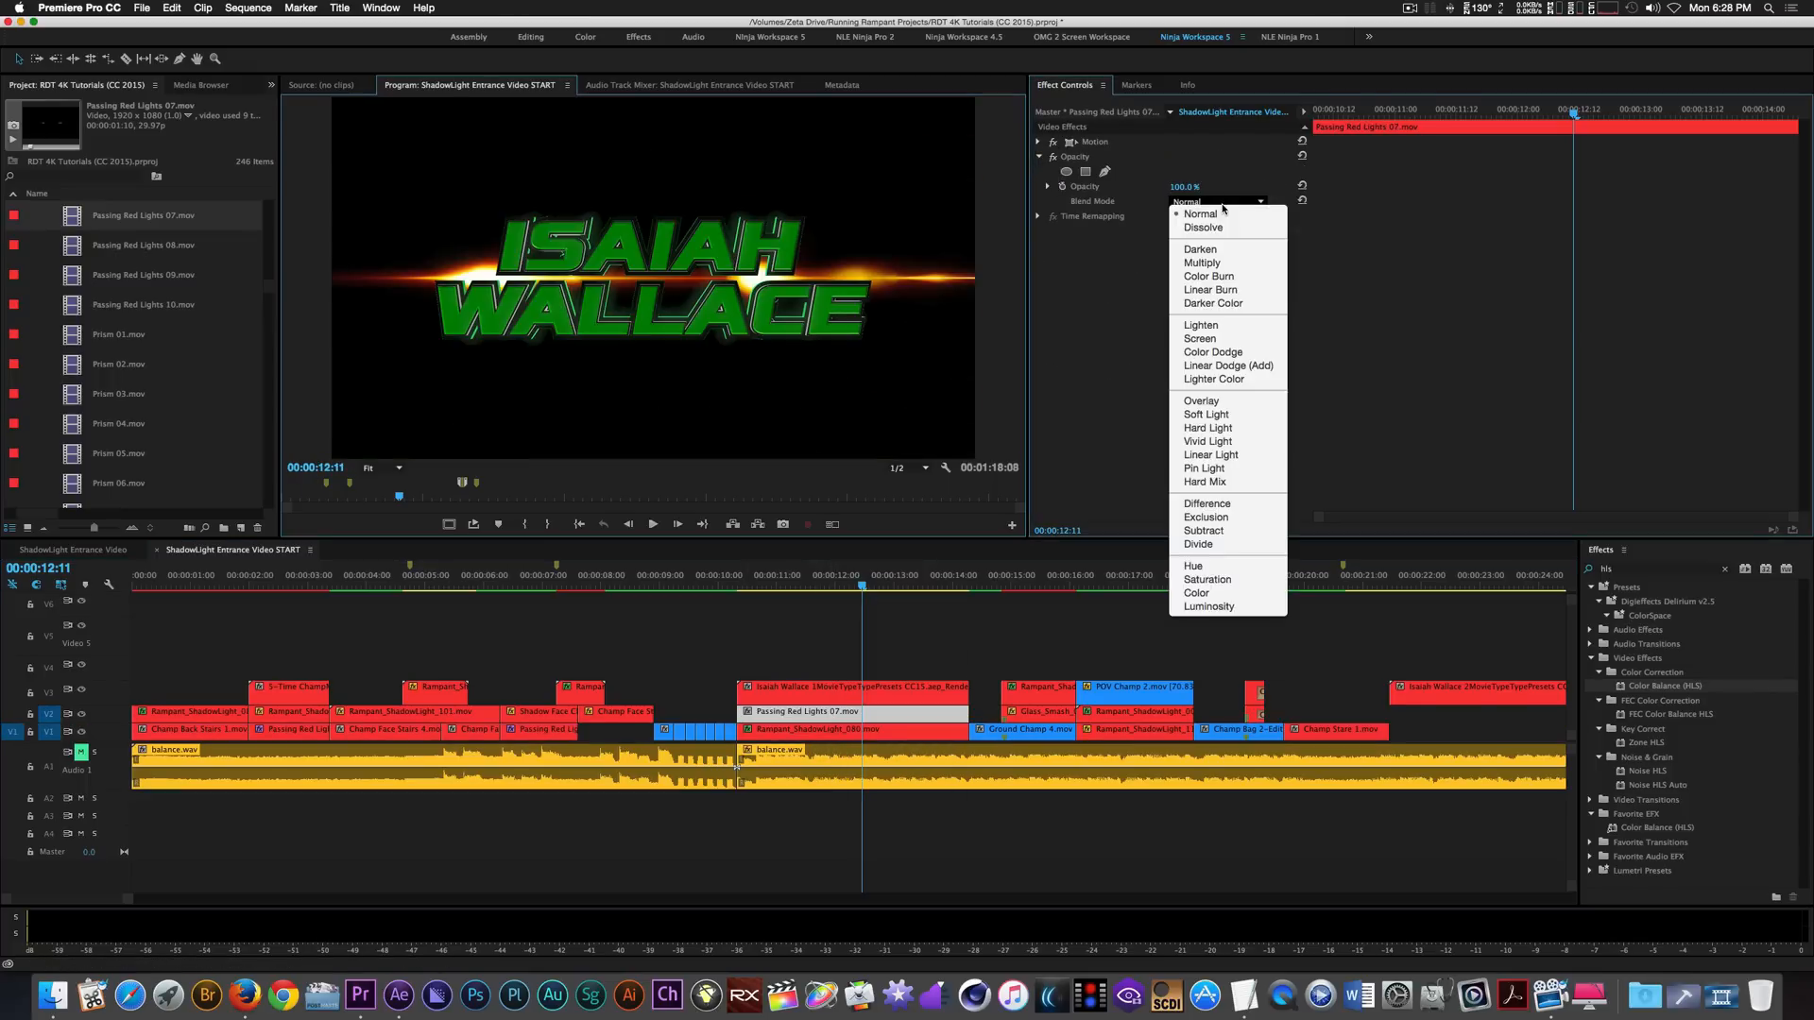
{"action": "left_click", "coordinate": [1222, 340]}
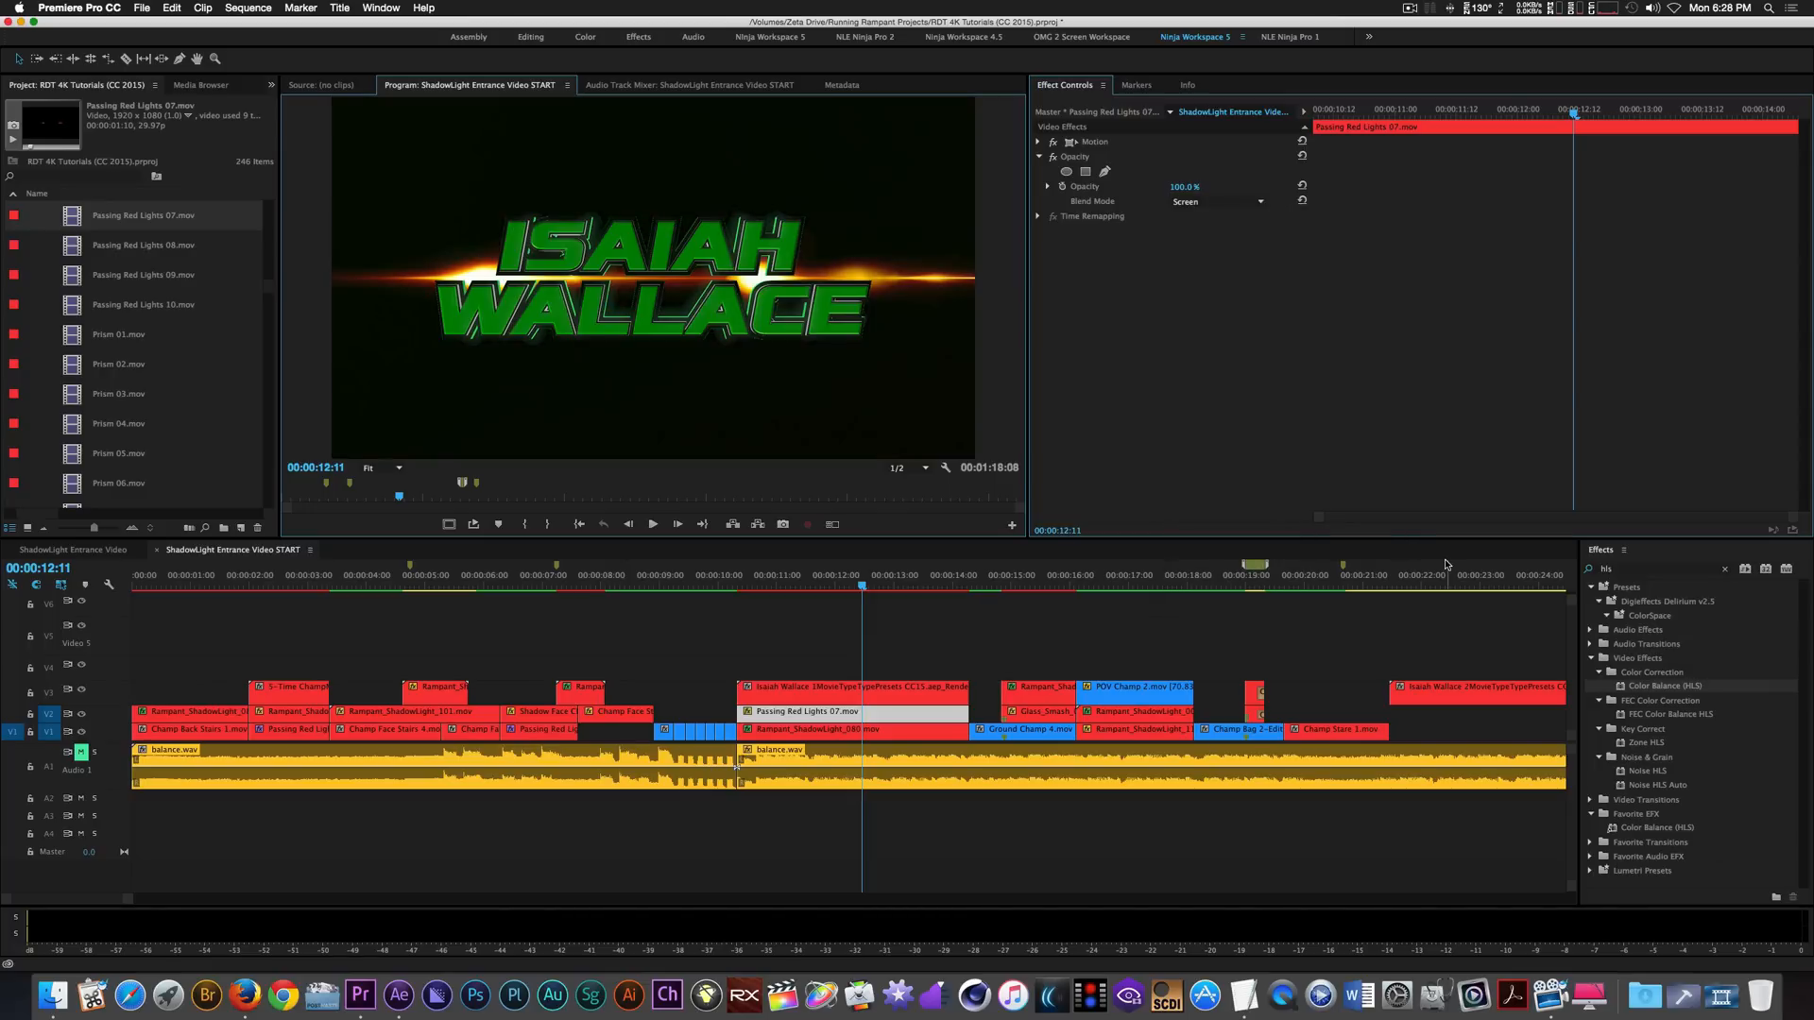
Apply Color Balance (HLS) to the Passing Red Lights 07.mov clip and set its Hue to 102°.
{"action": "left_click_drag", "start_coordinate": [1619, 691], "coordinate": [1229, 248]}
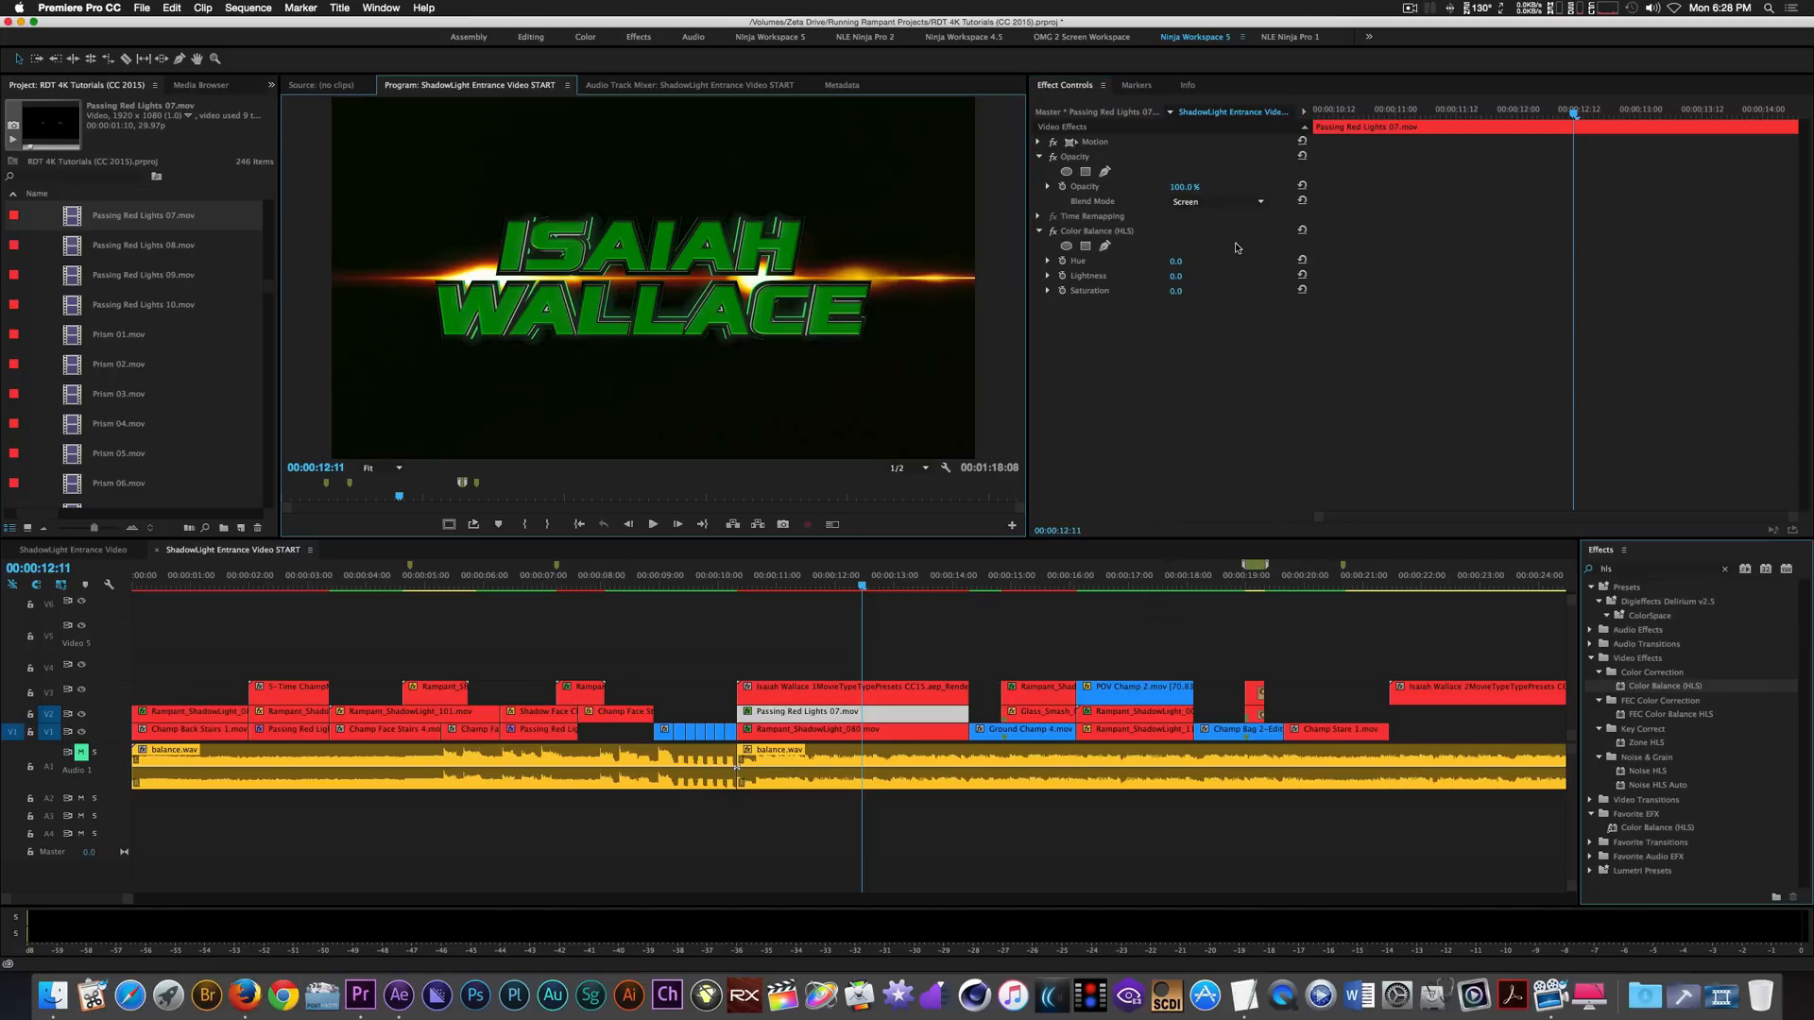
{"action": "left_click", "coordinate": [1177, 261]}
{"action": "type", "text": "1"}
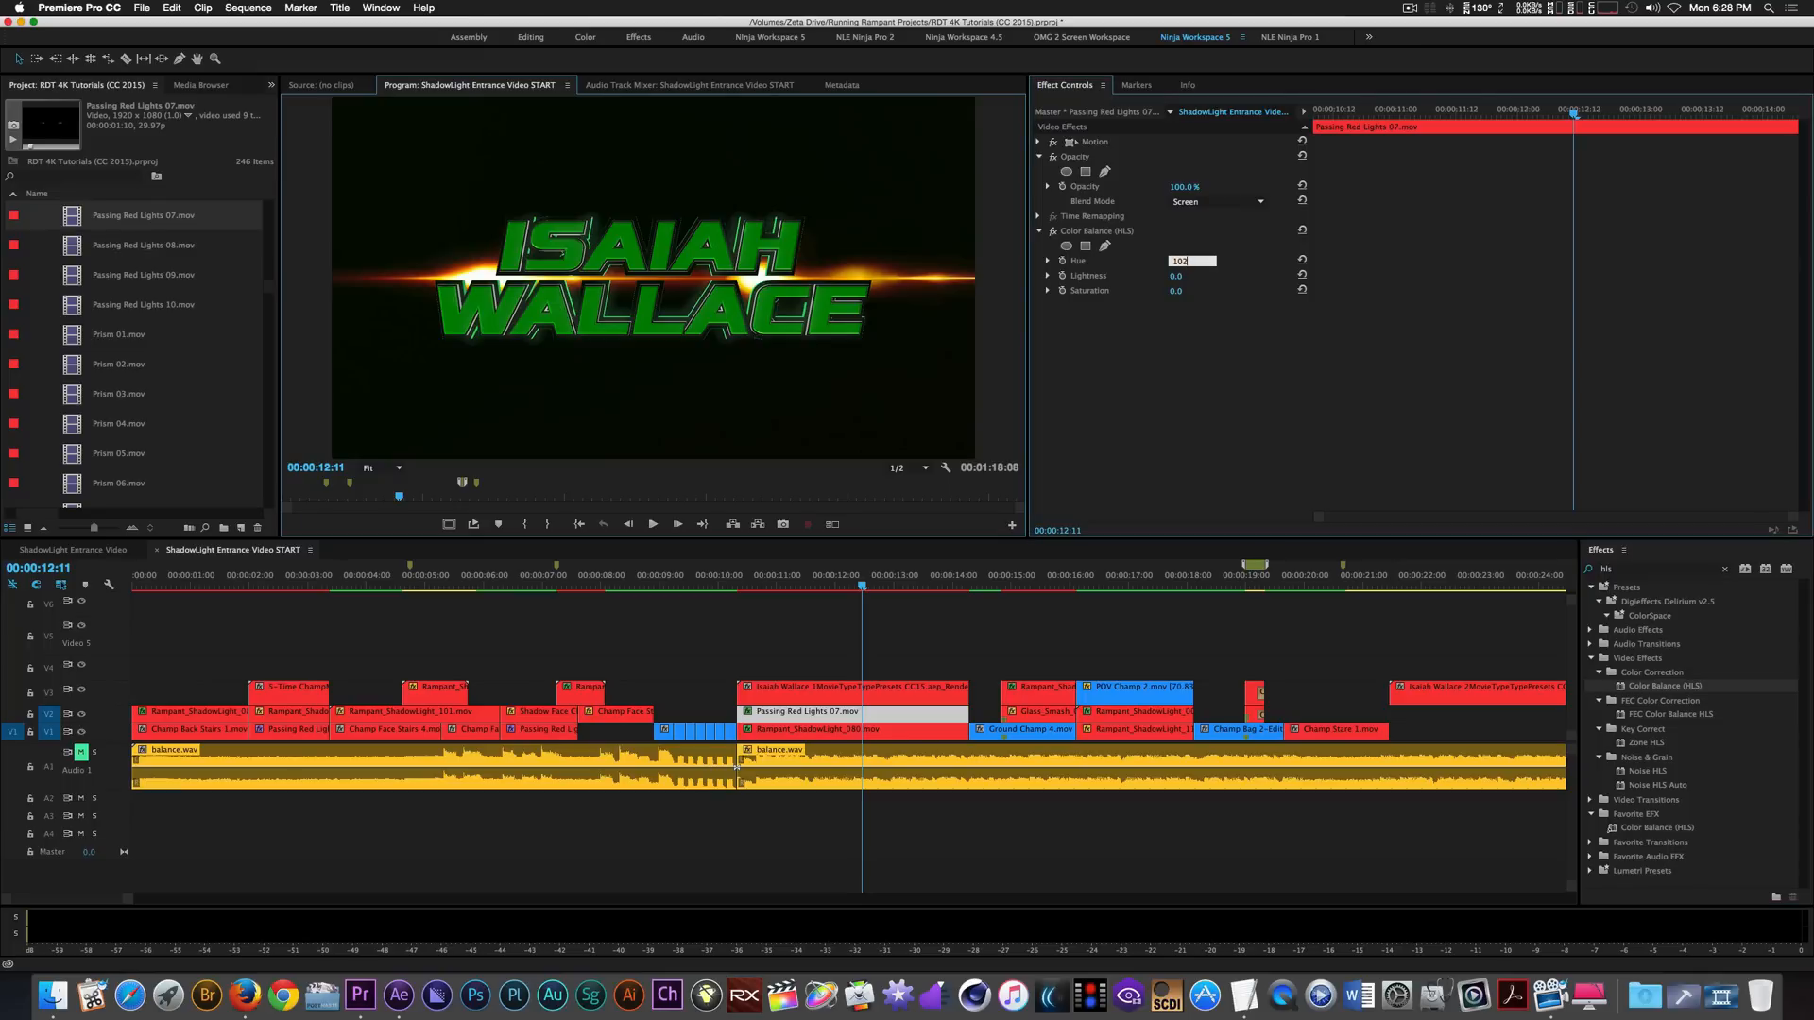
{"action": "type", "text": "02"}
{"action": "key", "text": "Return"}
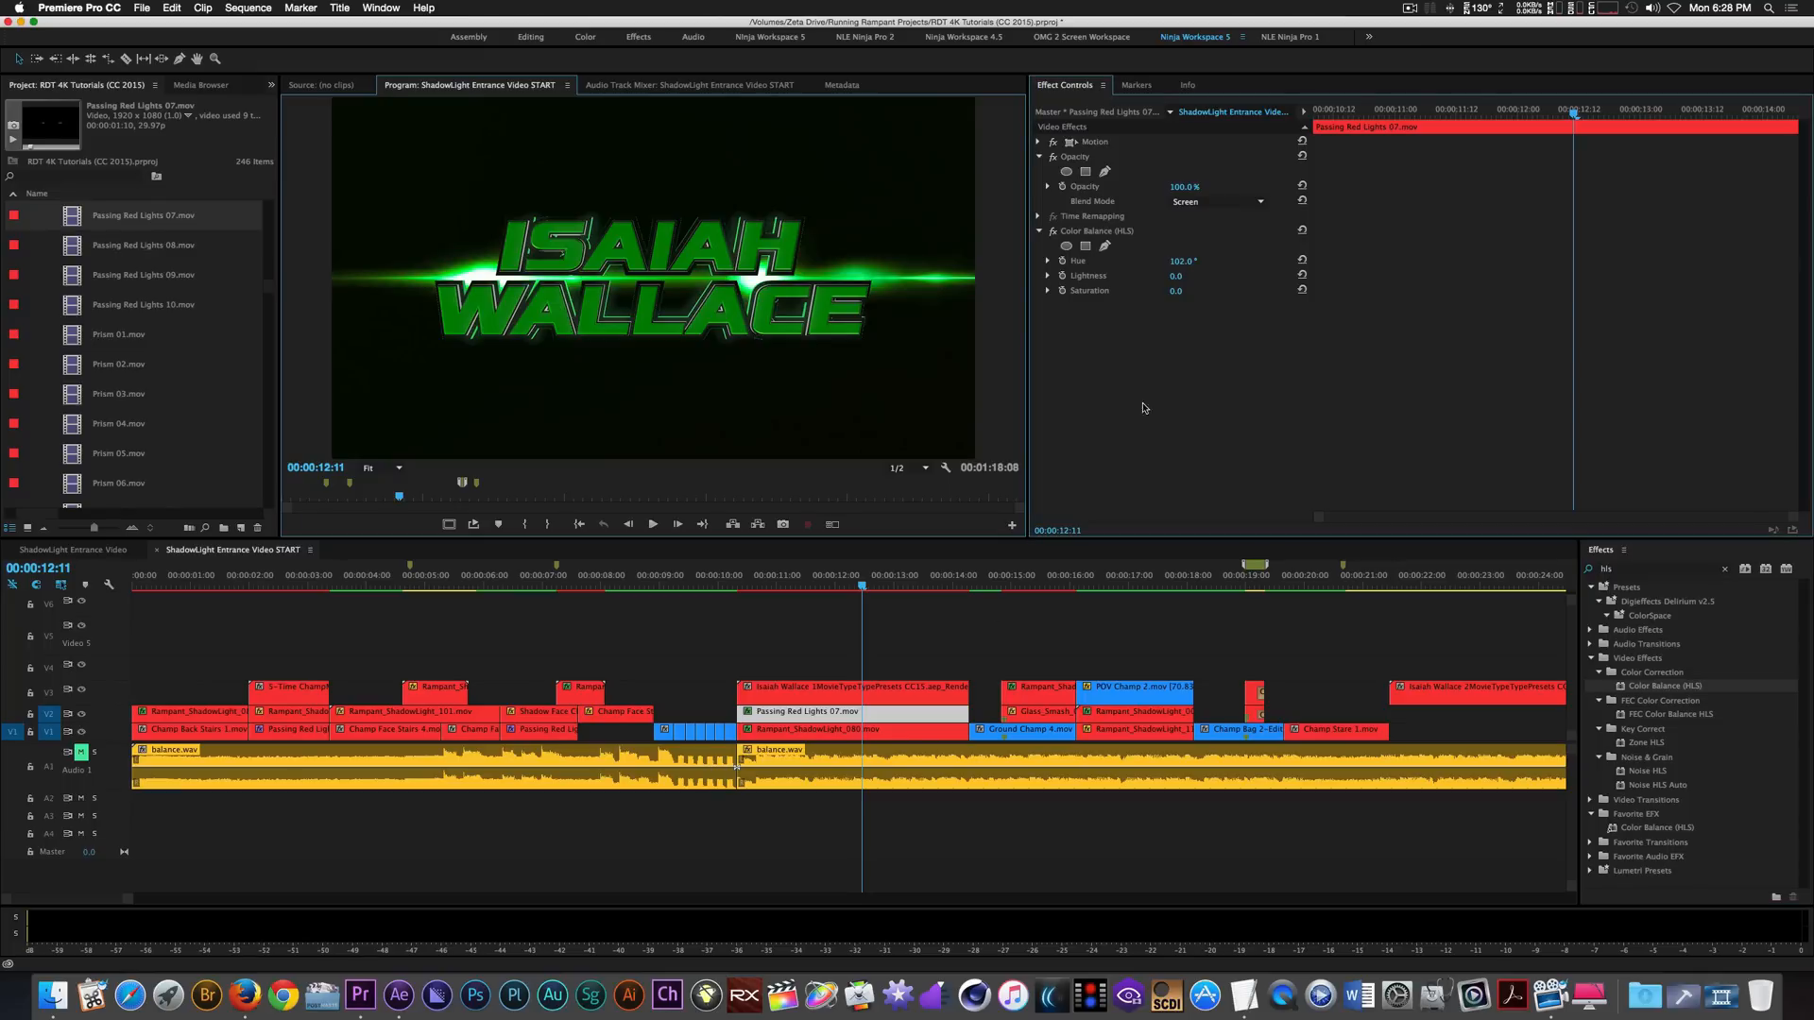
Play back the first fighter-name title with its green light layers and return to 00:00:10:08.
{"action": "left_click", "coordinate": [742, 586]}
{"action": "key", "text": "space"}
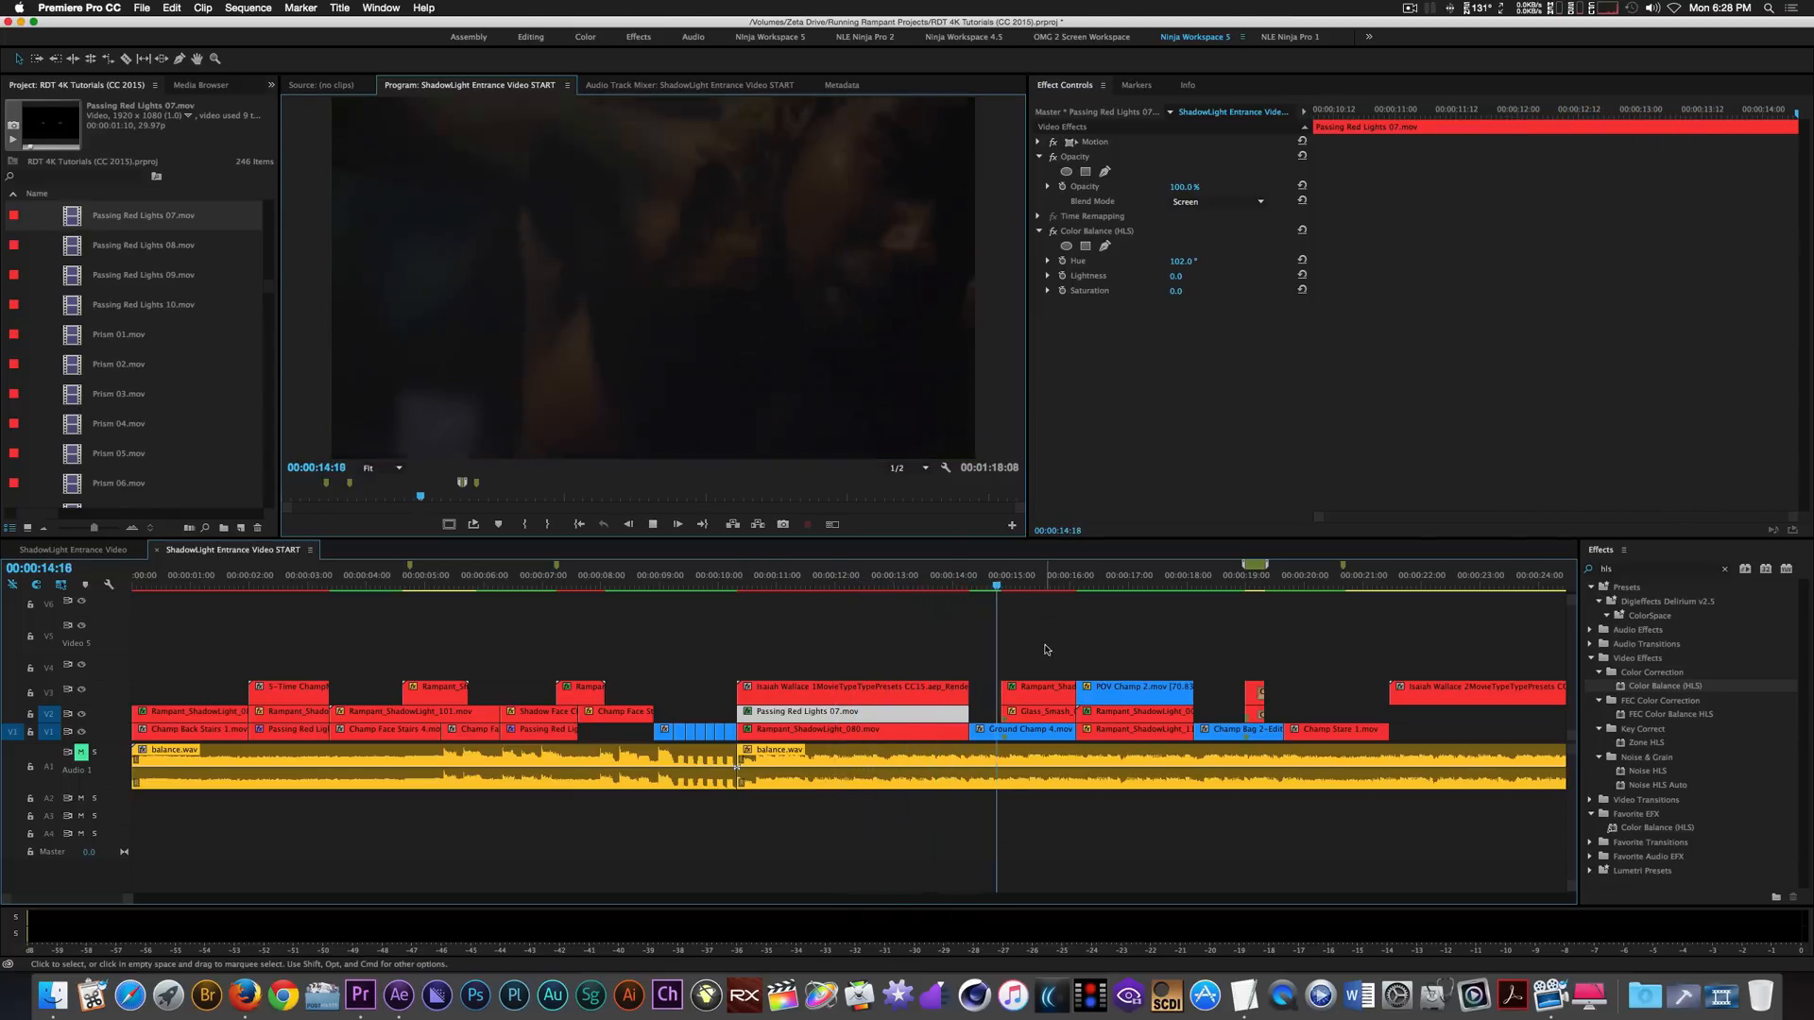
{"action": "left_click", "coordinate": [748, 588]}
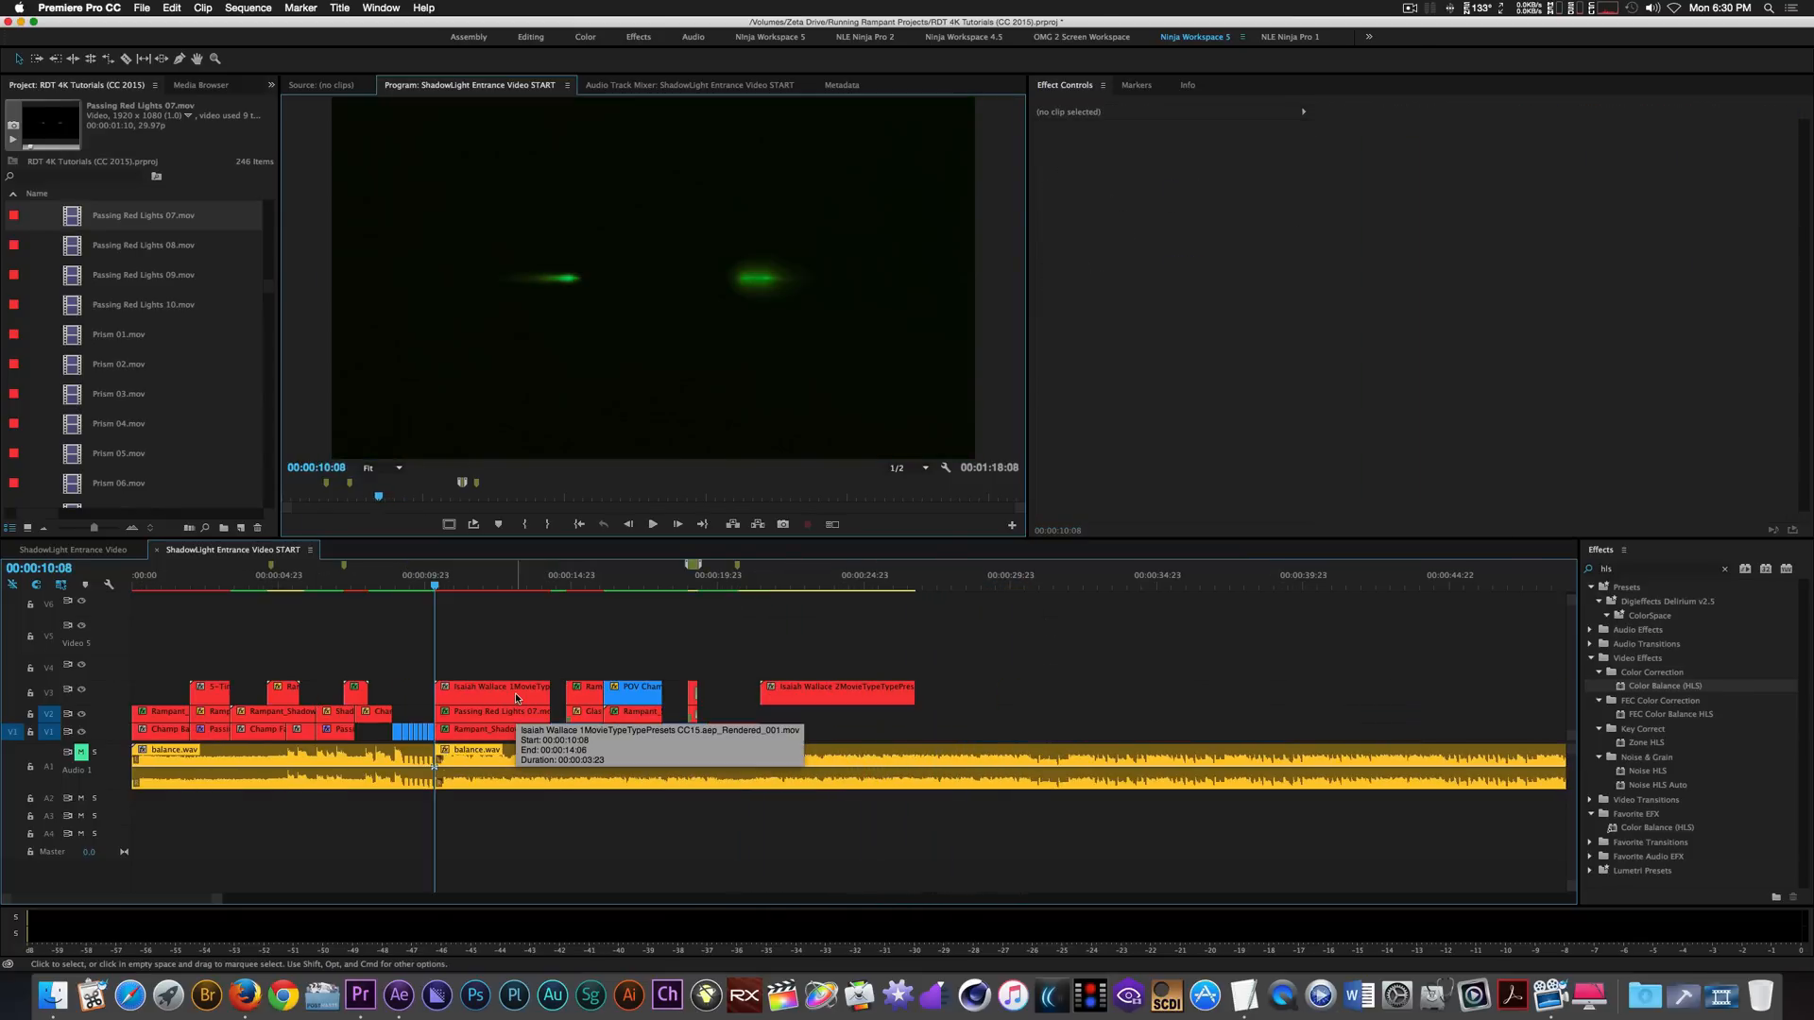
Duplicate the Passing Red Lights 07 and ShadowLight_080 clips beneath the second fighter-name title and move the playhead to 00:00:21:11.
{"action": "left_click", "coordinate": [514, 711]}
{"action": "left_click", "coordinate": [514, 730], "text": "shift"}
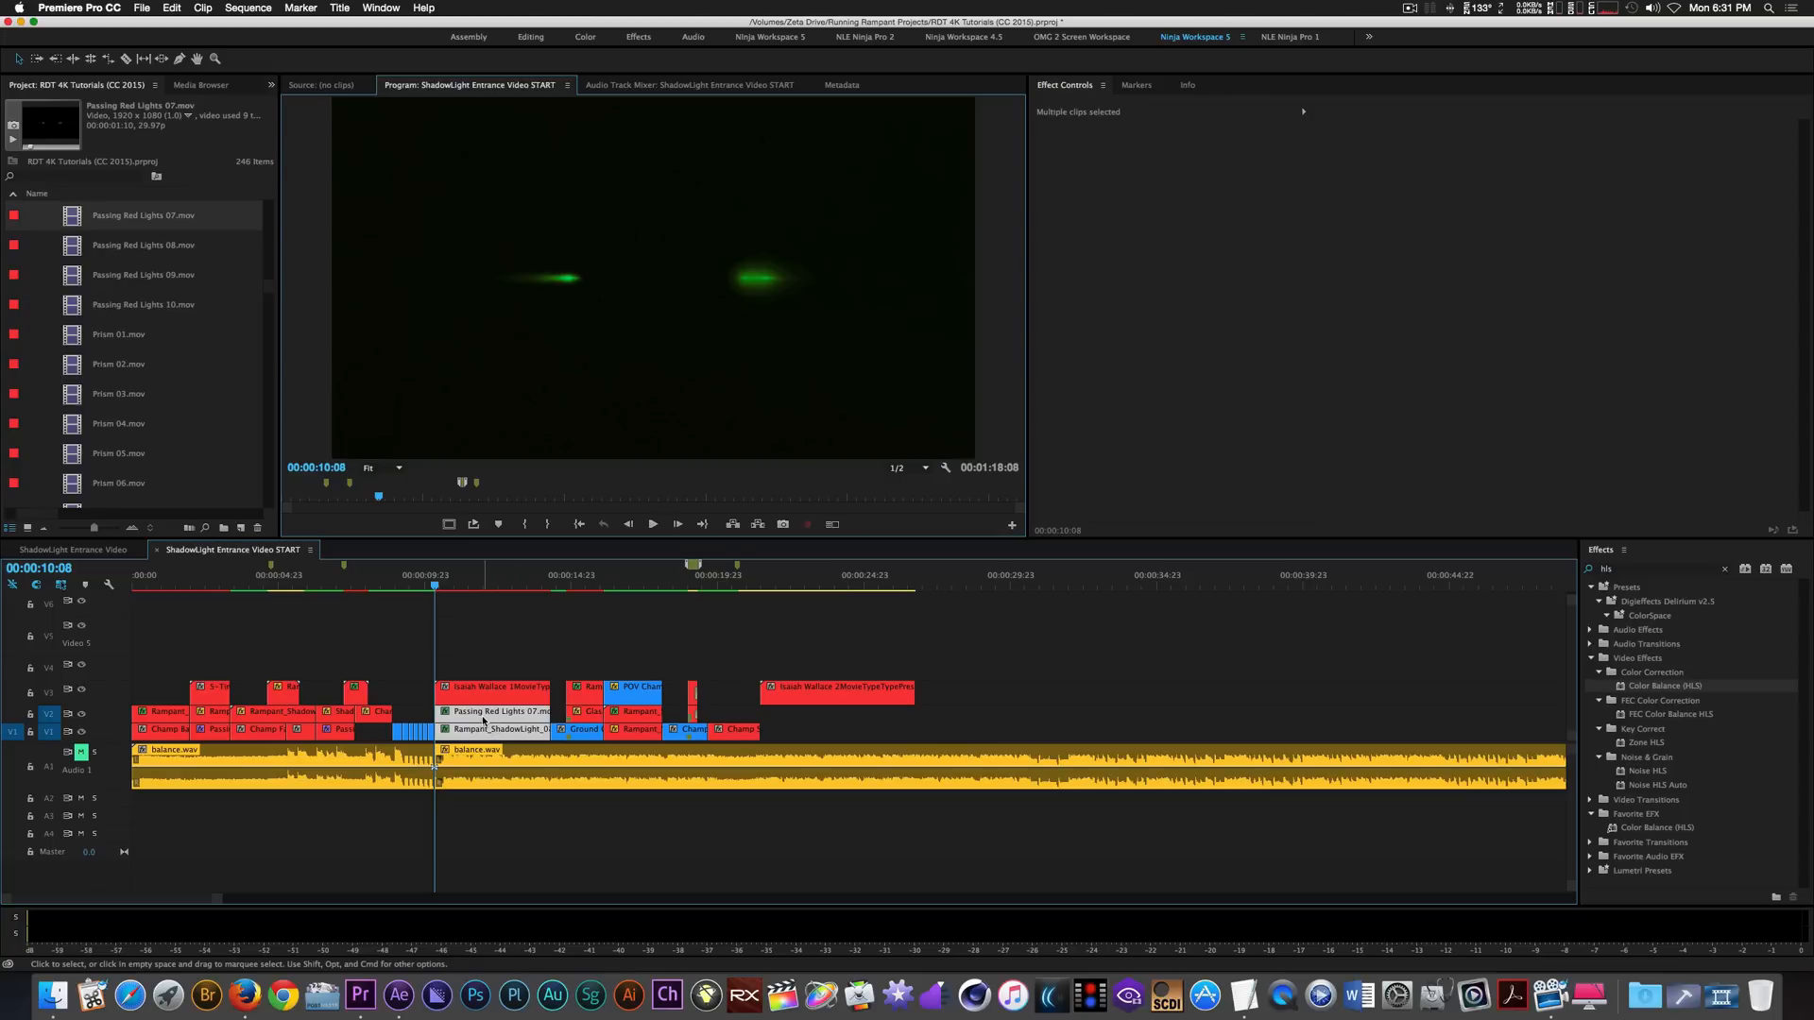
{"action": "left_click_drag", "start_coordinate": [481, 718], "coordinate": [810, 737]}
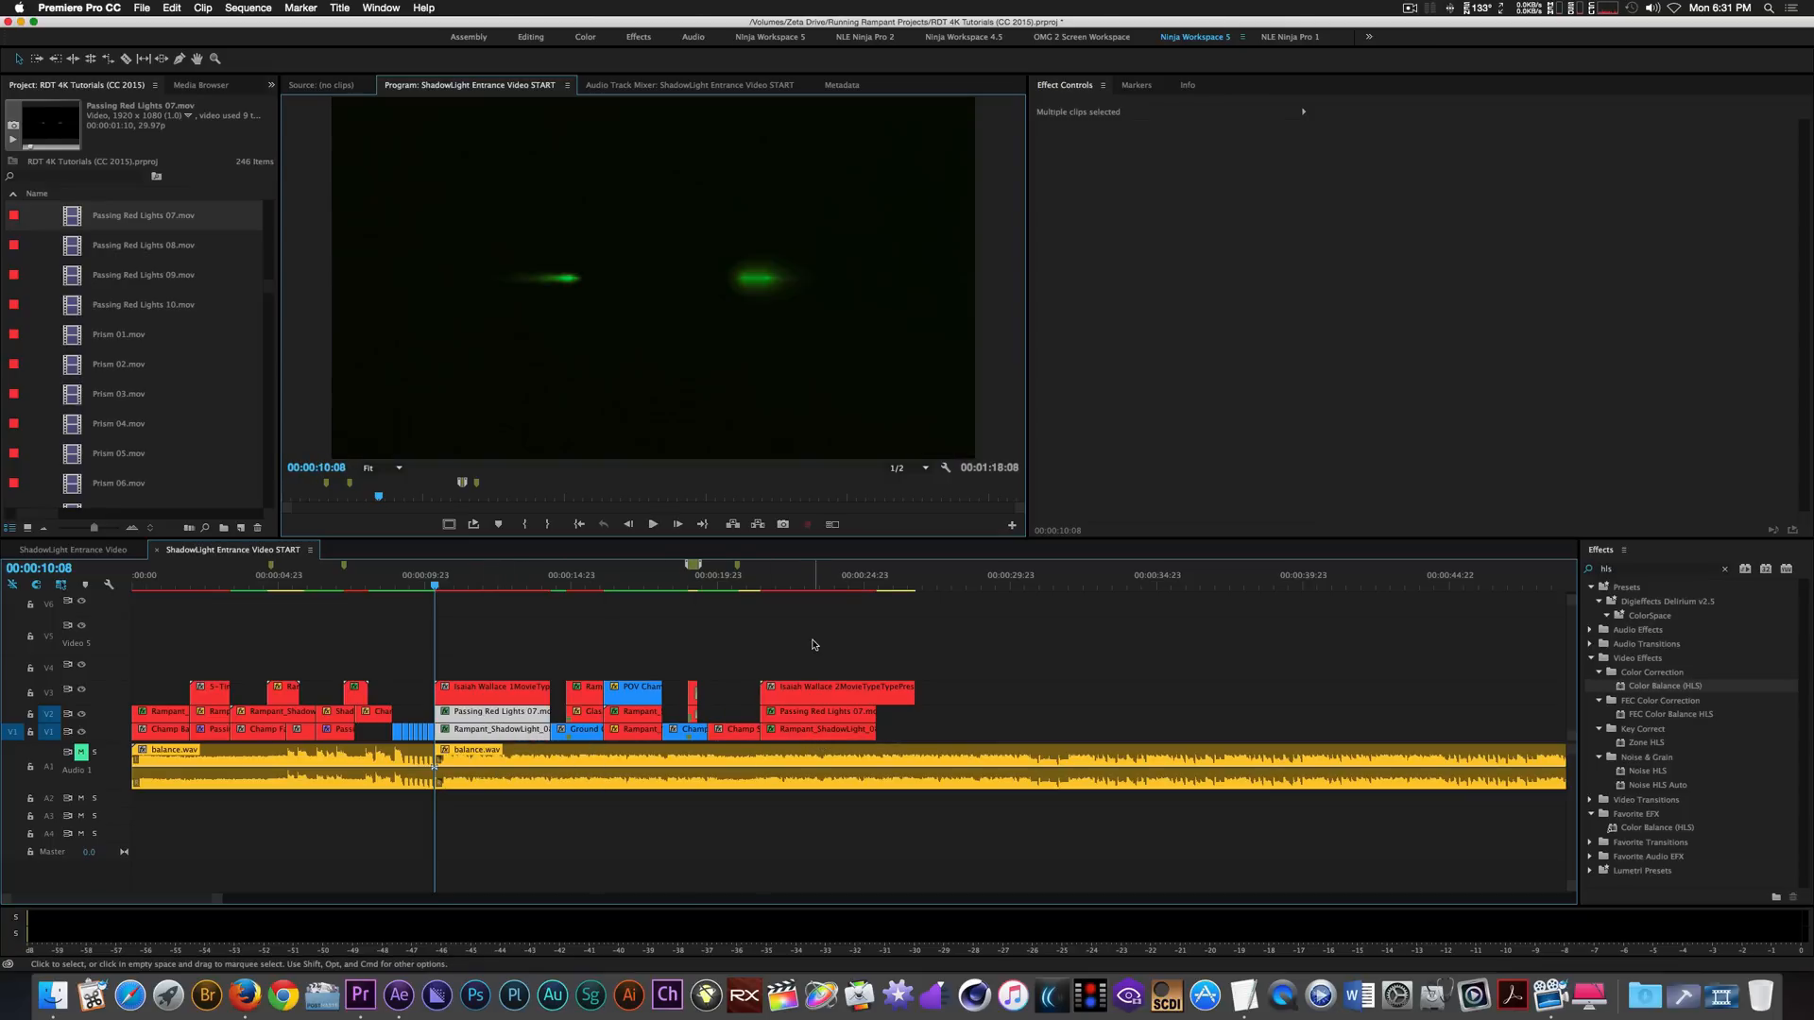
{"action": "left_click", "coordinate": [814, 645]}
{"action": "key", "text": "Down"}
{"action": "key", "text": "Down"}
{"action": "key", "text": "Down"}
{"action": "key", "text": "Down"}
{"action": "key", "text": "Down"}
{"action": "key", "text": "Down"}
{"action": "key", "text": "Down"}
{"action": "key", "text": "Down"}
Rate-stretch the duplicated Passing Red Lights 07 and ShadowLight_080 clips to end with the second fighter-name title.
{"action": "left_click", "coordinate": [821, 718]}
{"action": "left_click", "coordinate": [821, 736], "text": "shift"}
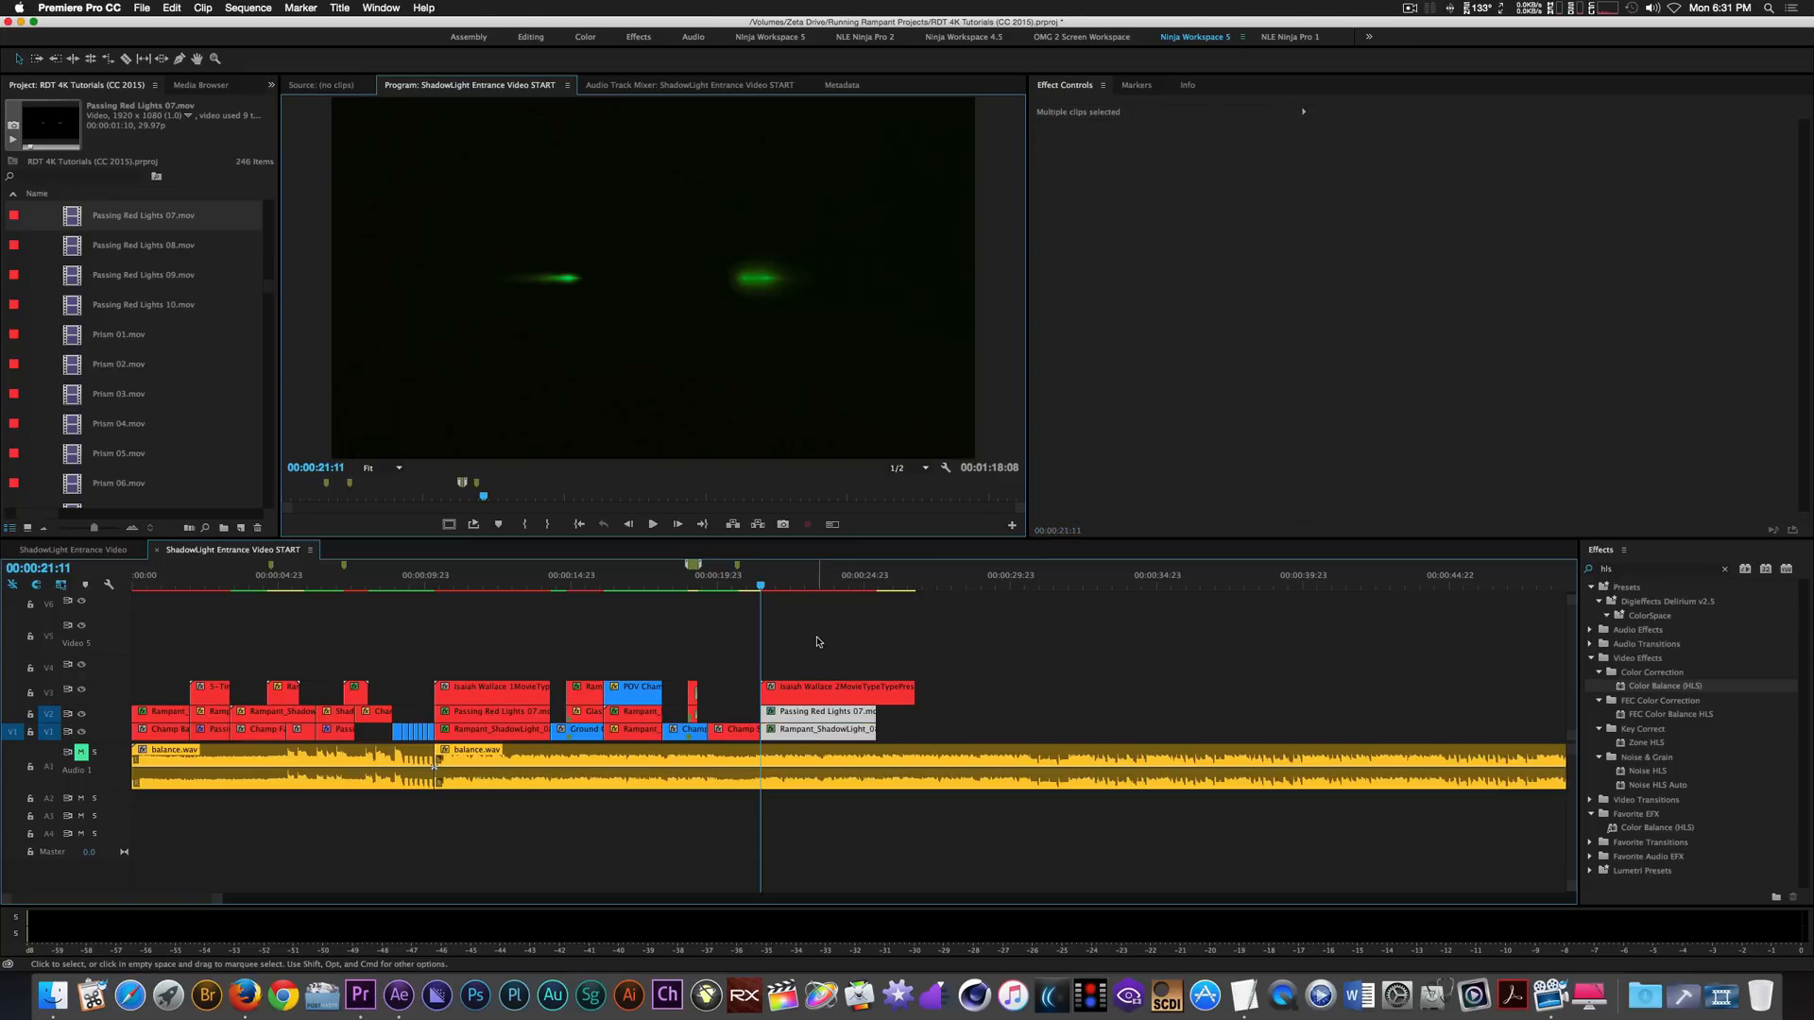
{"action": "left_click_drag", "start_coordinate": [798, 715], "coordinate": [807, 718]}
{"action": "left_click_drag", "start_coordinate": [891, 715], "coordinate": [907, 715]}
{"action": "left_click_drag", "start_coordinate": [788, 732], "coordinate": [846, 737]}
{"action": "left_click_drag", "start_coordinate": [821, 733], "coordinate": [807, 734]}
{"action": "left_click_drag", "start_coordinate": [857, 736], "coordinate": [857, 736]}
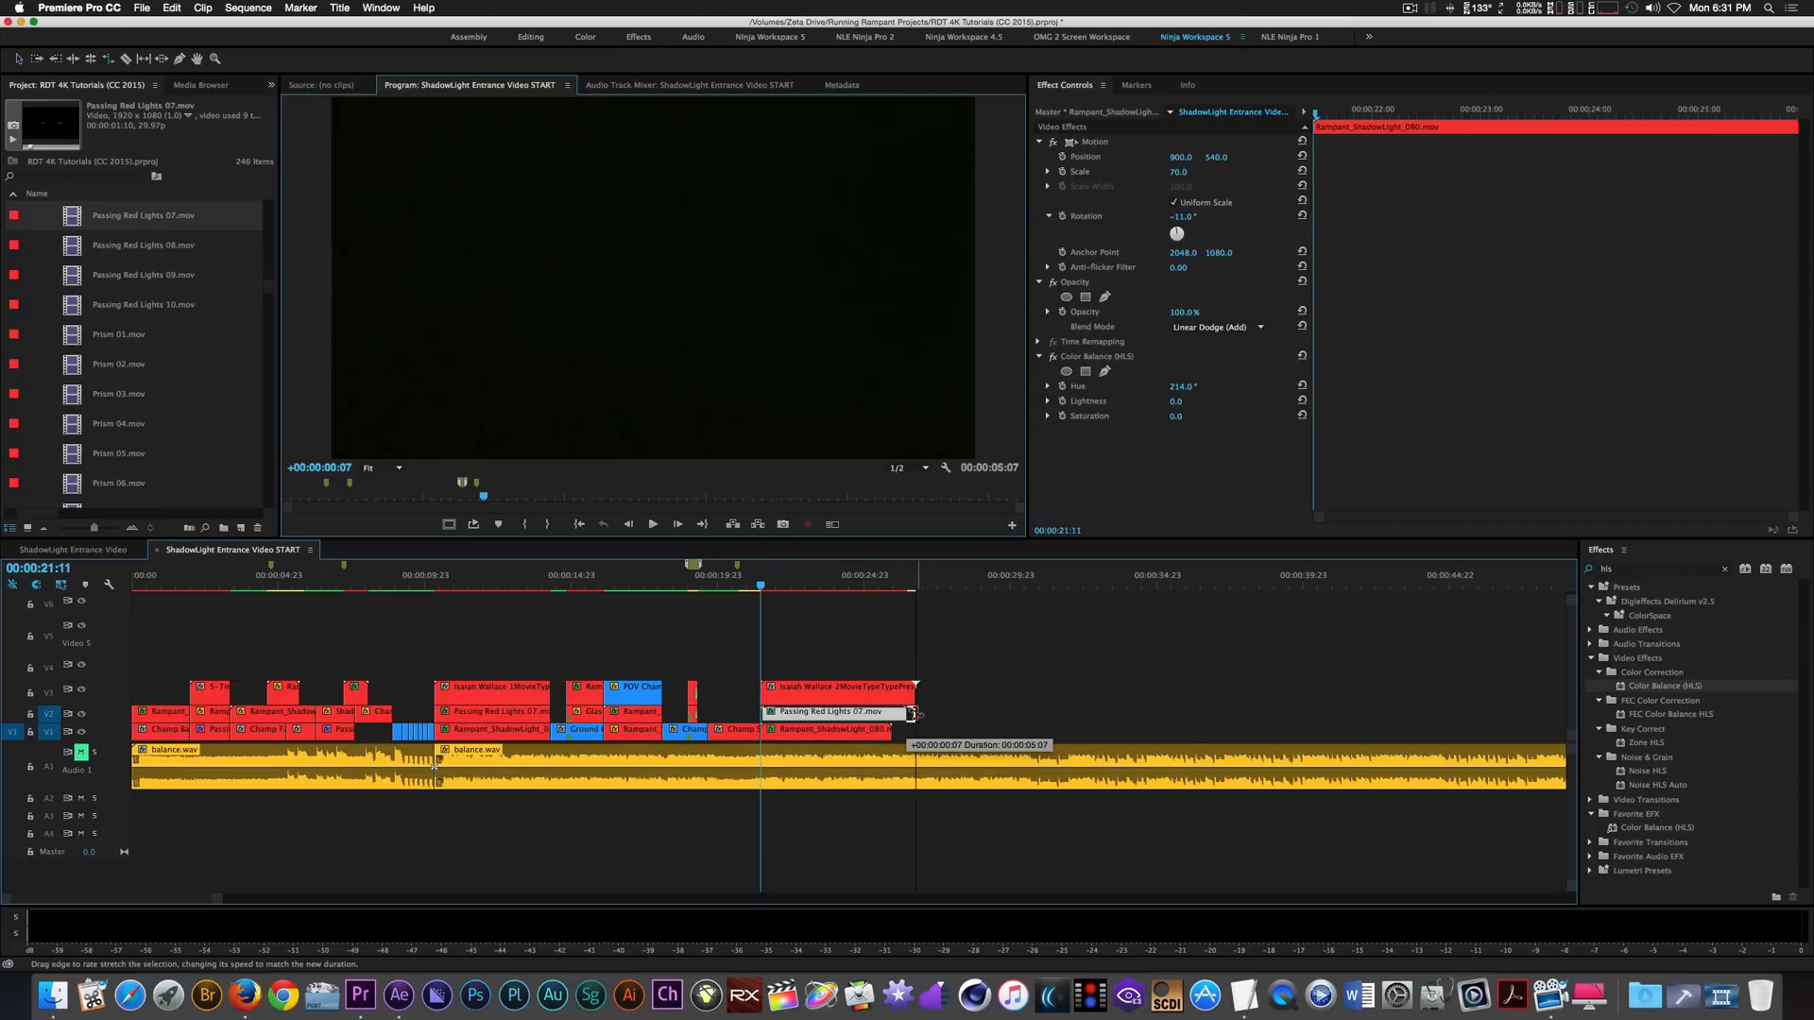
Play back the second fighter-name title over the stretched light layers and return to 00:00:21:11.
{"action": "left_click", "coordinate": [794, 655]}
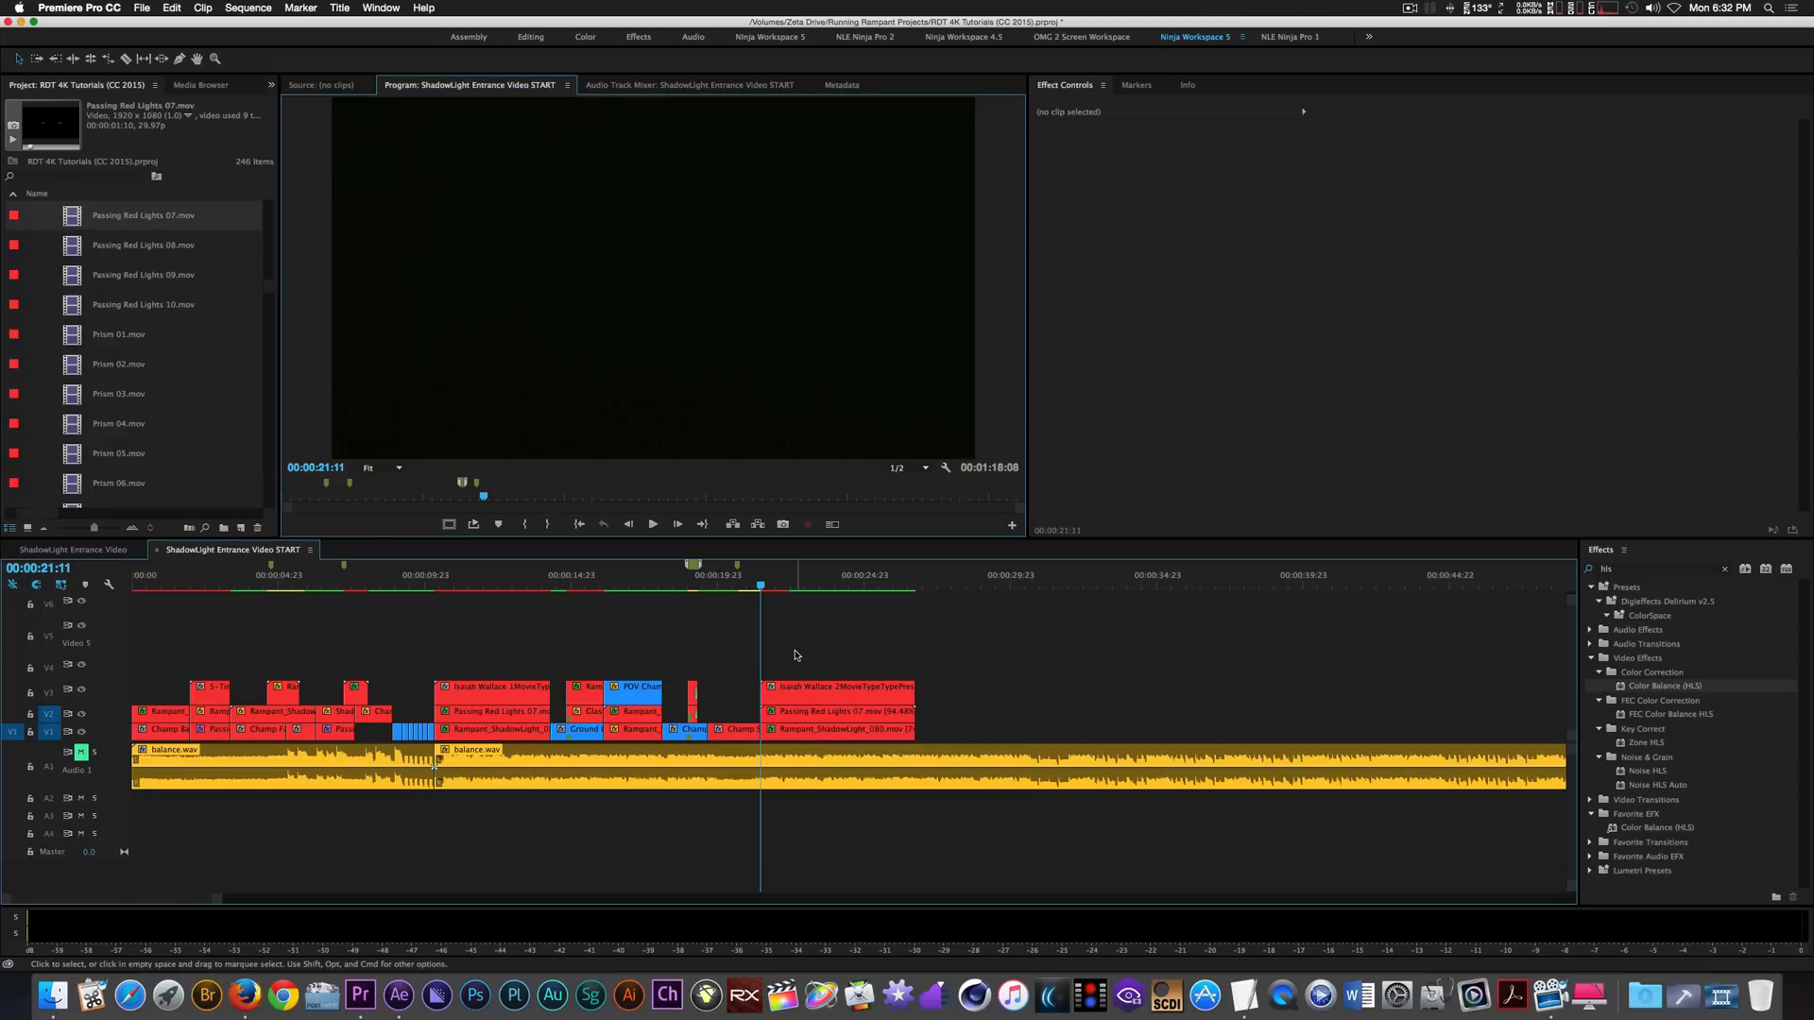
{"action": "key", "text": "space"}
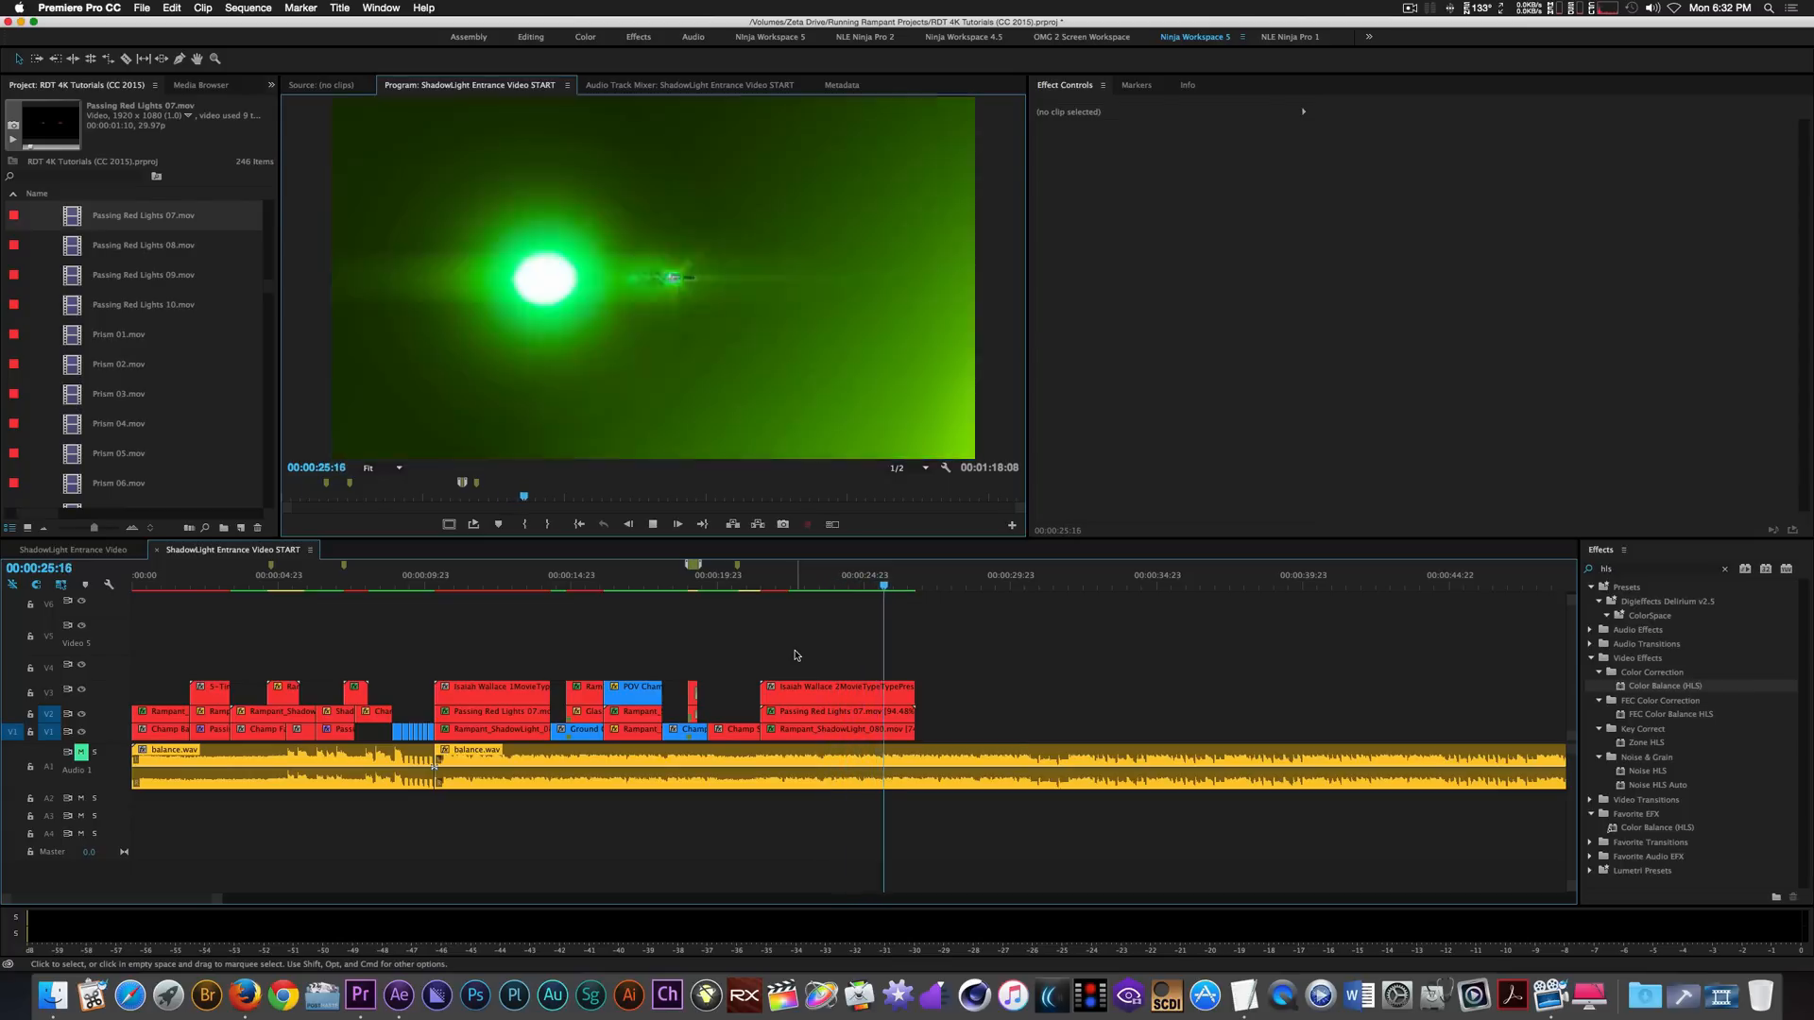
{"action": "key", "text": "Up"}
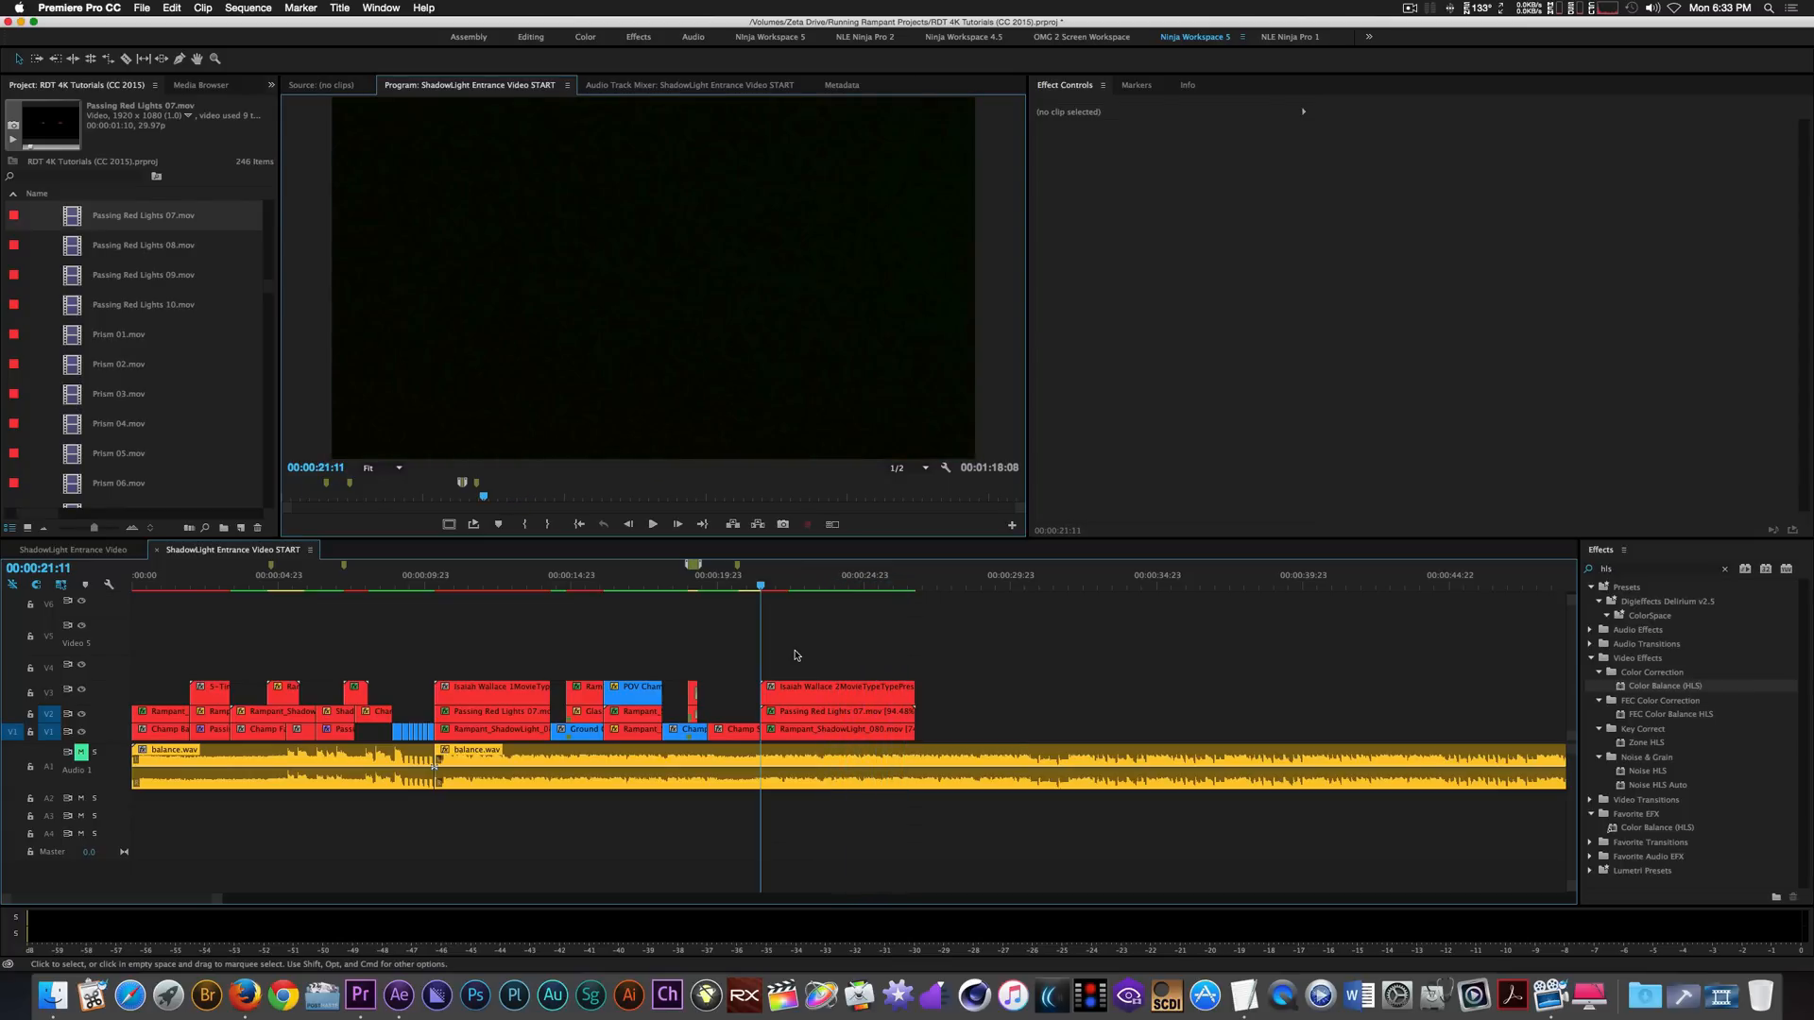
Place the Rampant_ShadowLight_058.mov clip on video track 4 at 00:00:20:16, above the transition into the second fighter-name title.
{"action": "scroll", "coordinate": [92, 388], "scroll_direction": "up", "scroll_amount": 5}
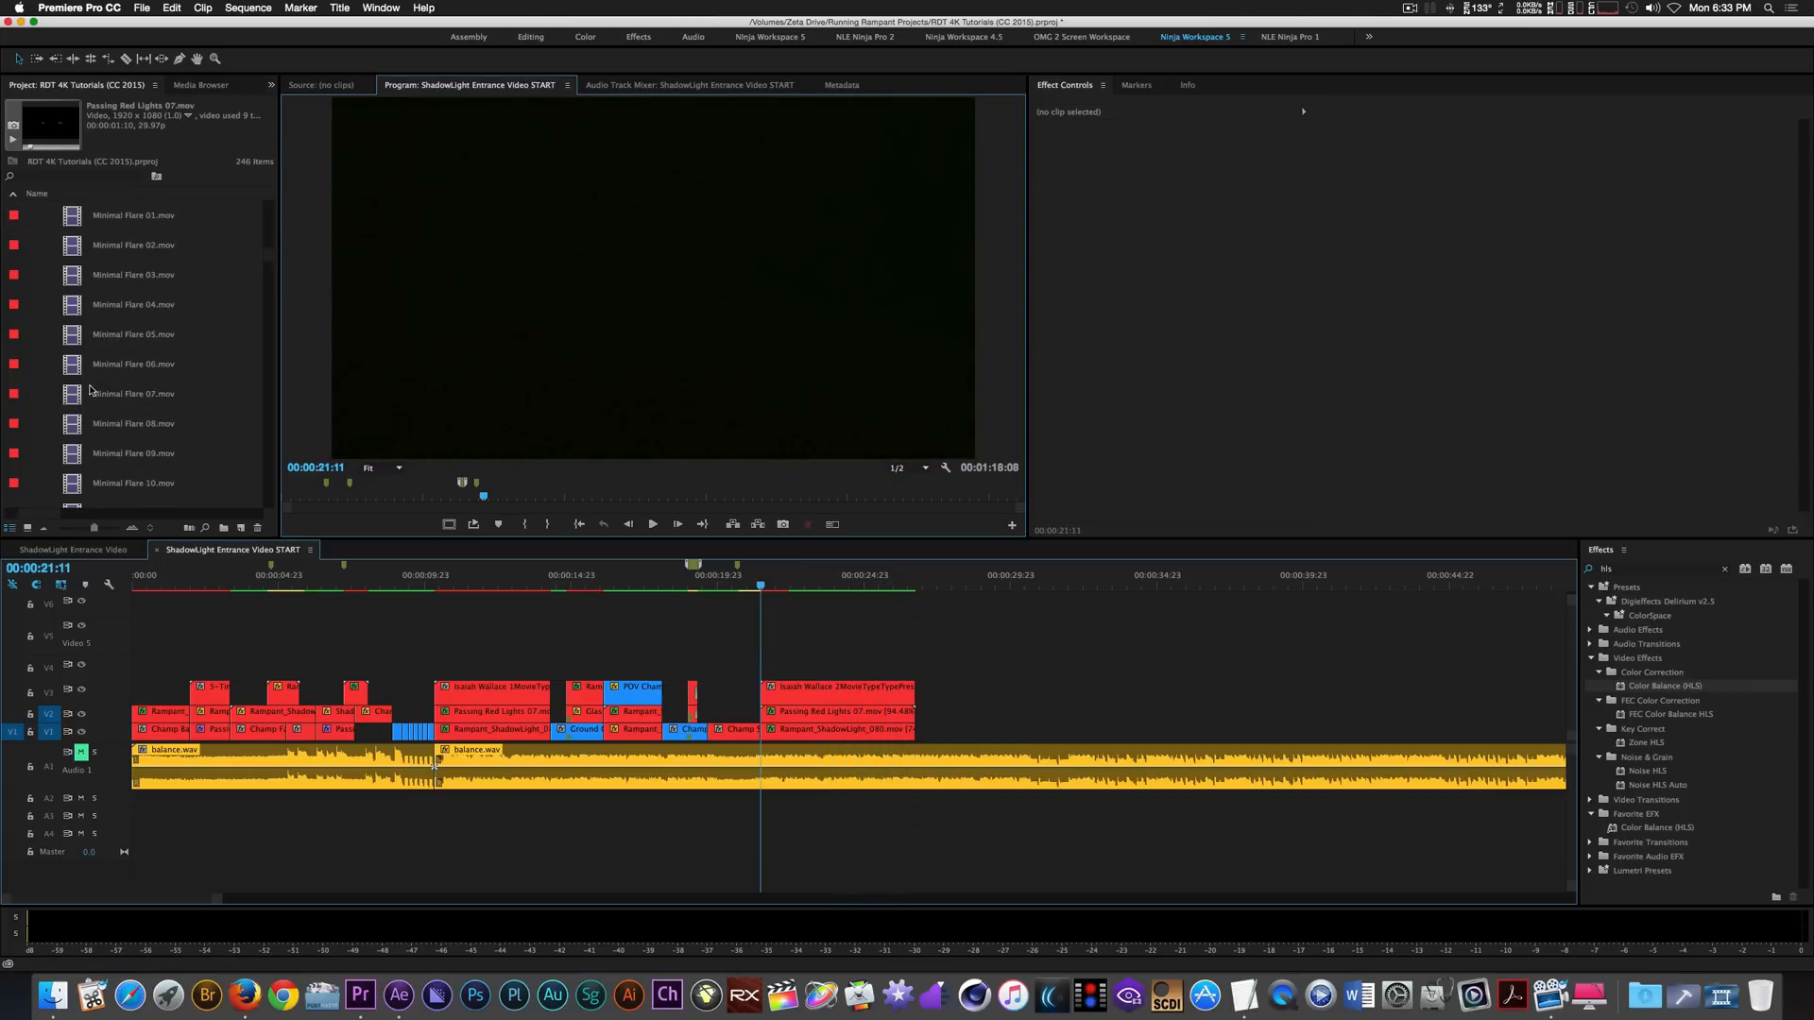
{"action": "left_click", "coordinate": [737, 589]}
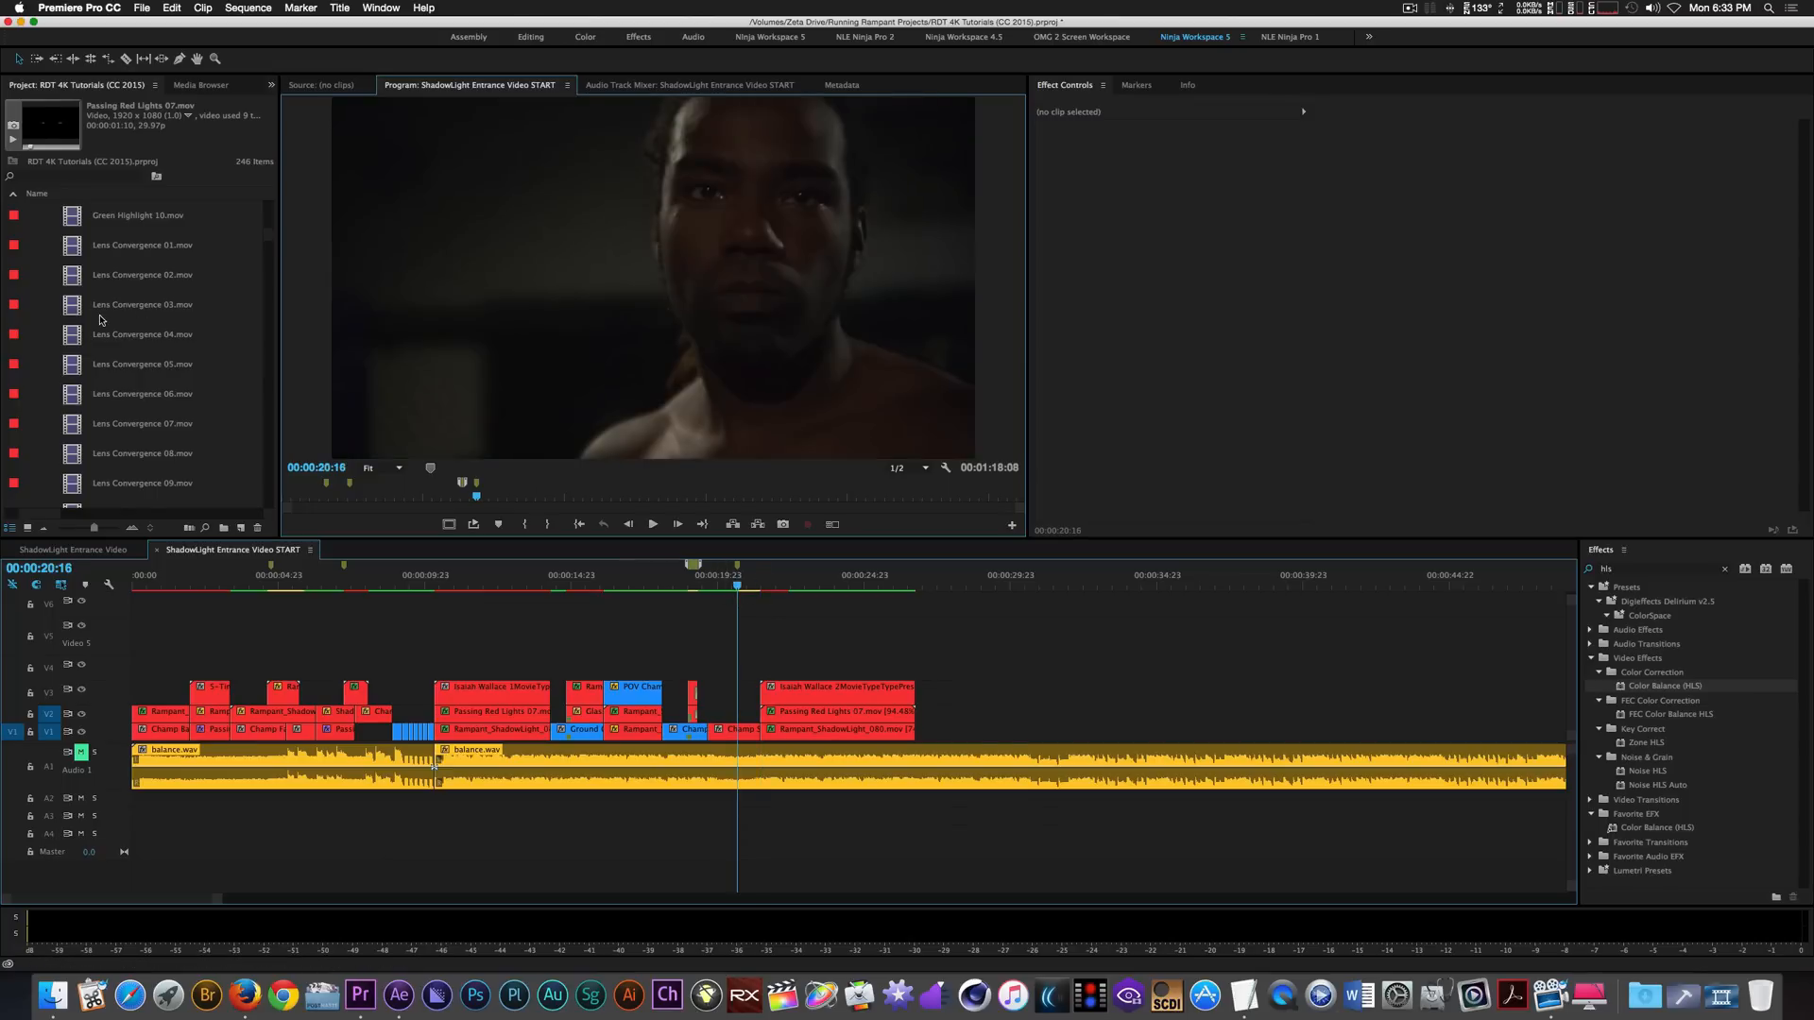
{"action": "scroll", "coordinate": [80, 291], "scroll_direction": "up", "scroll_amount": 5}
{"action": "left_click", "coordinate": [32, 277]}
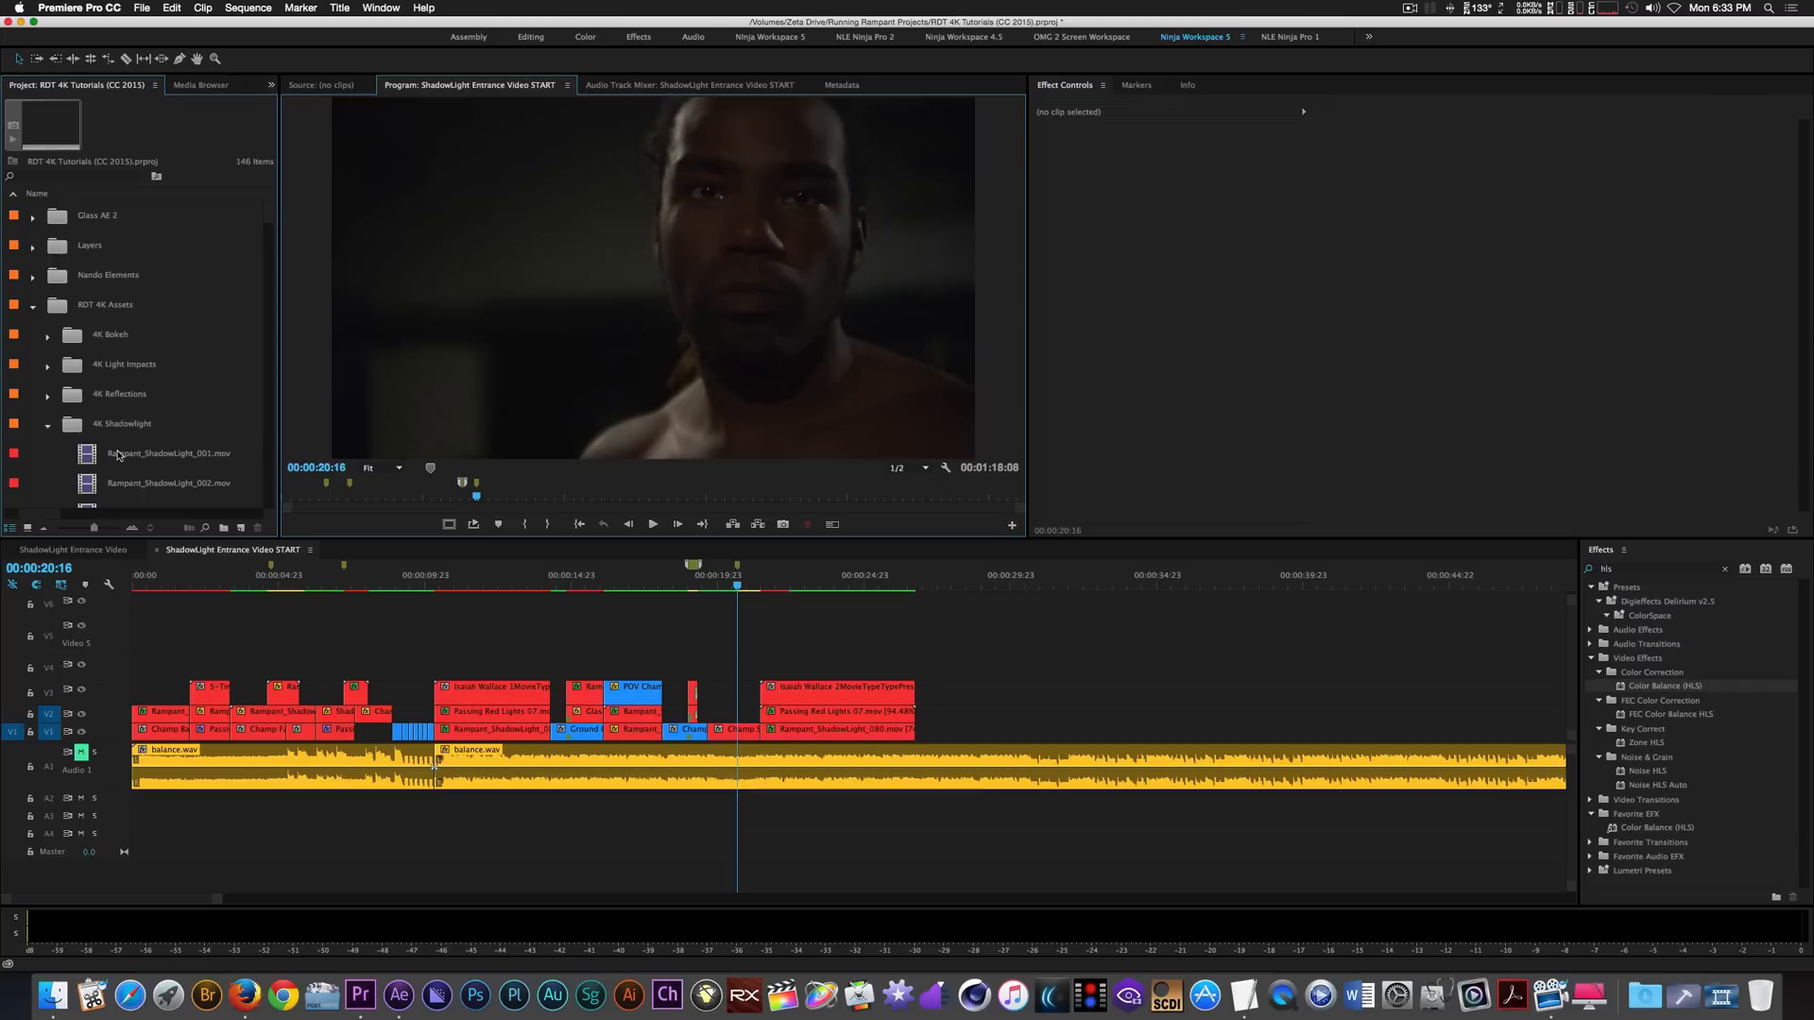
{"action": "scroll", "coordinate": [116, 463], "scroll_direction": "down", "scroll_amount": 8}
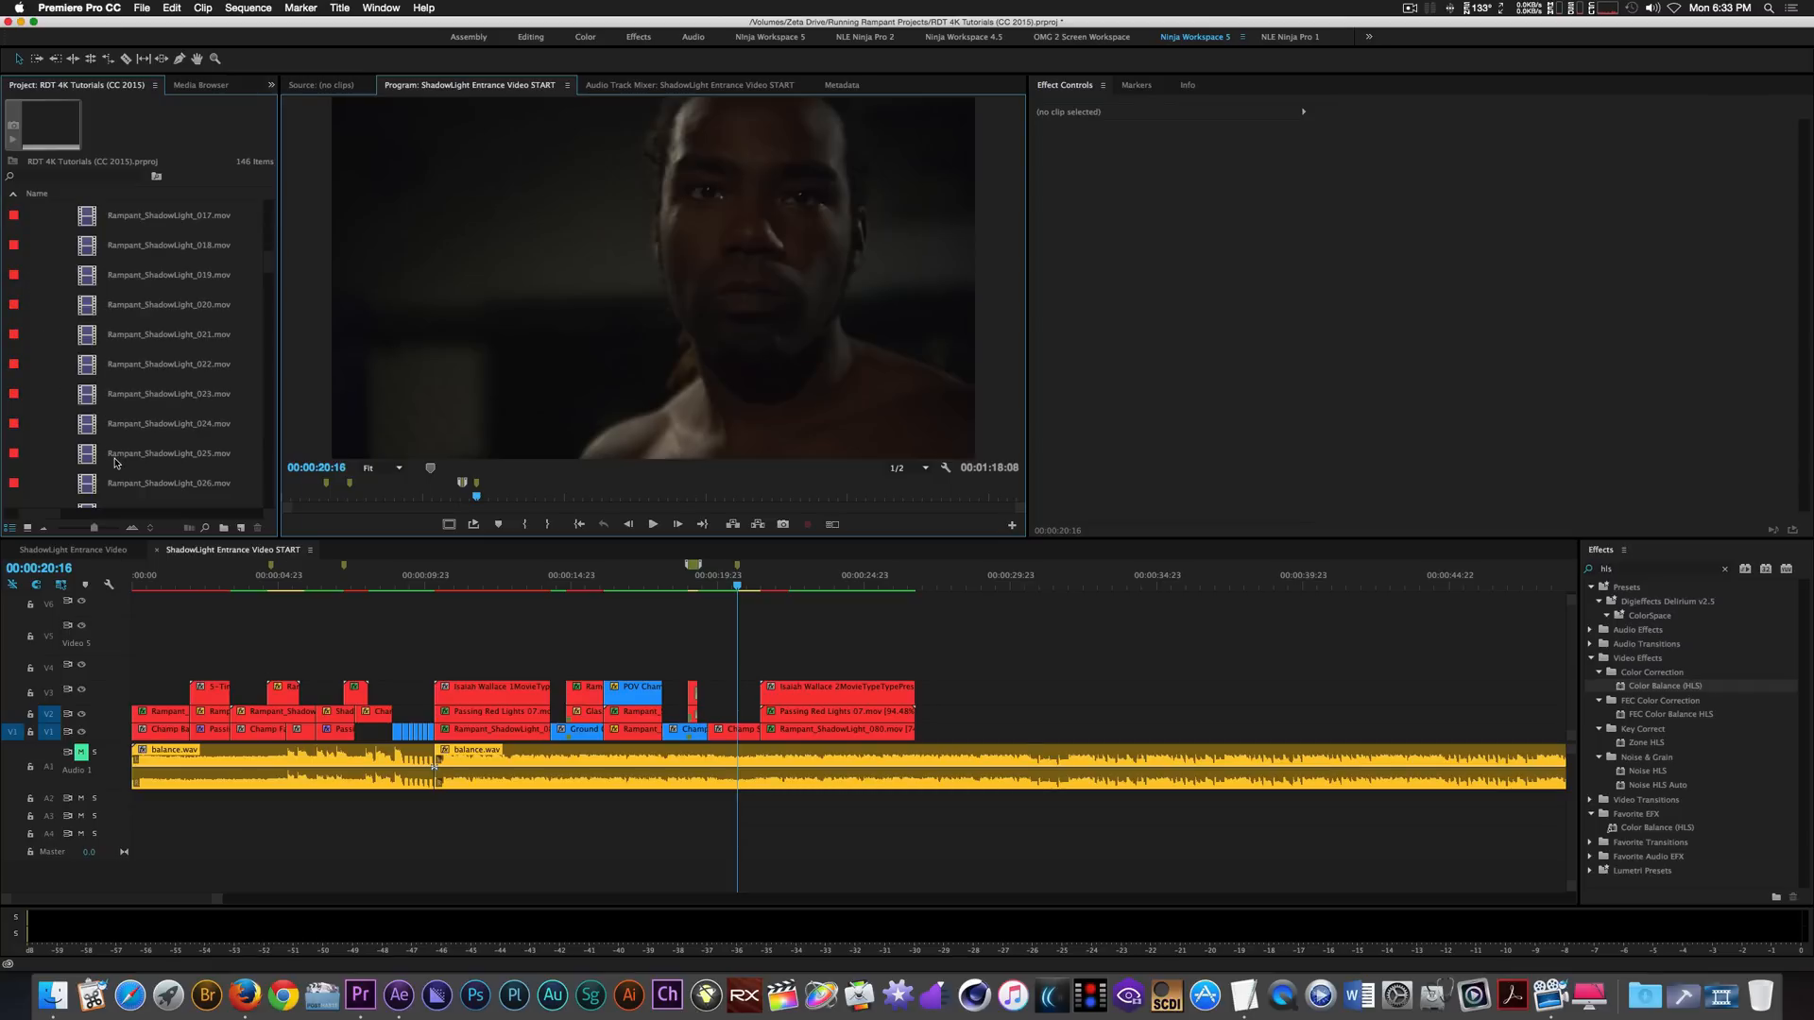
{"action": "left_click", "coordinate": [151, 364]}
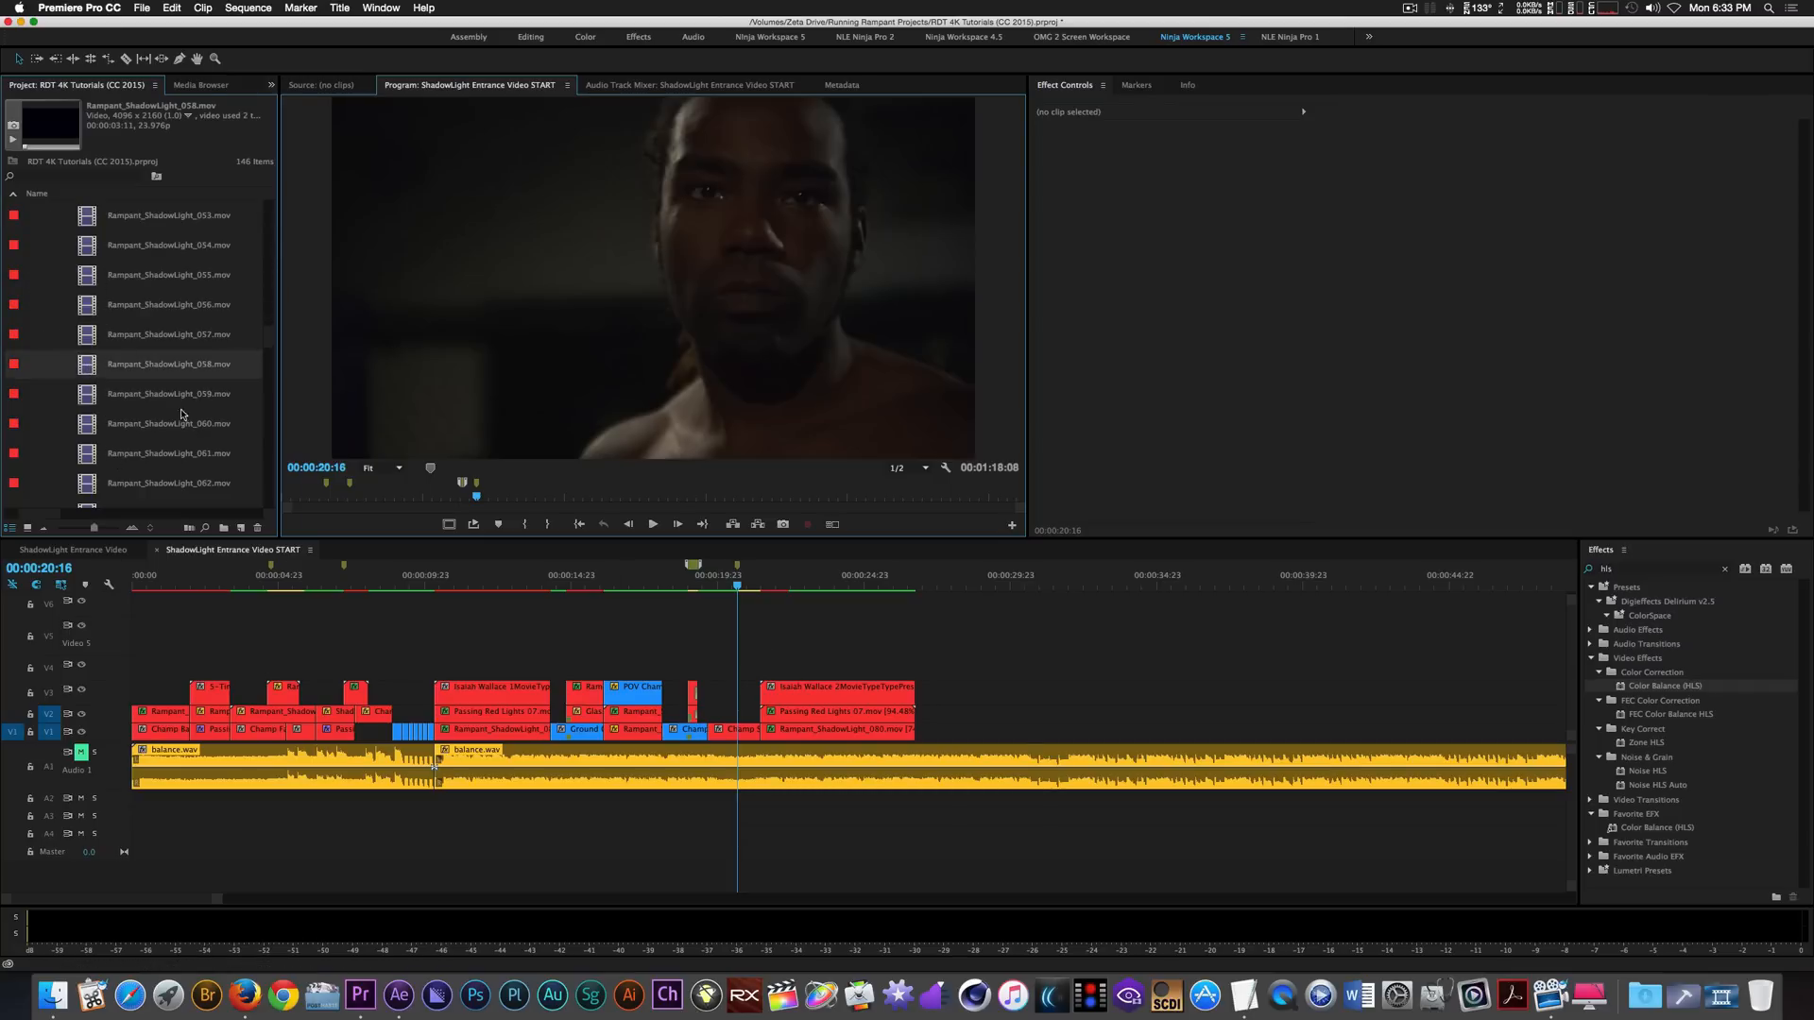
{"action": "left_click_drag", "start_coordinate": [663, 576], "coordinate": [755, 647]}
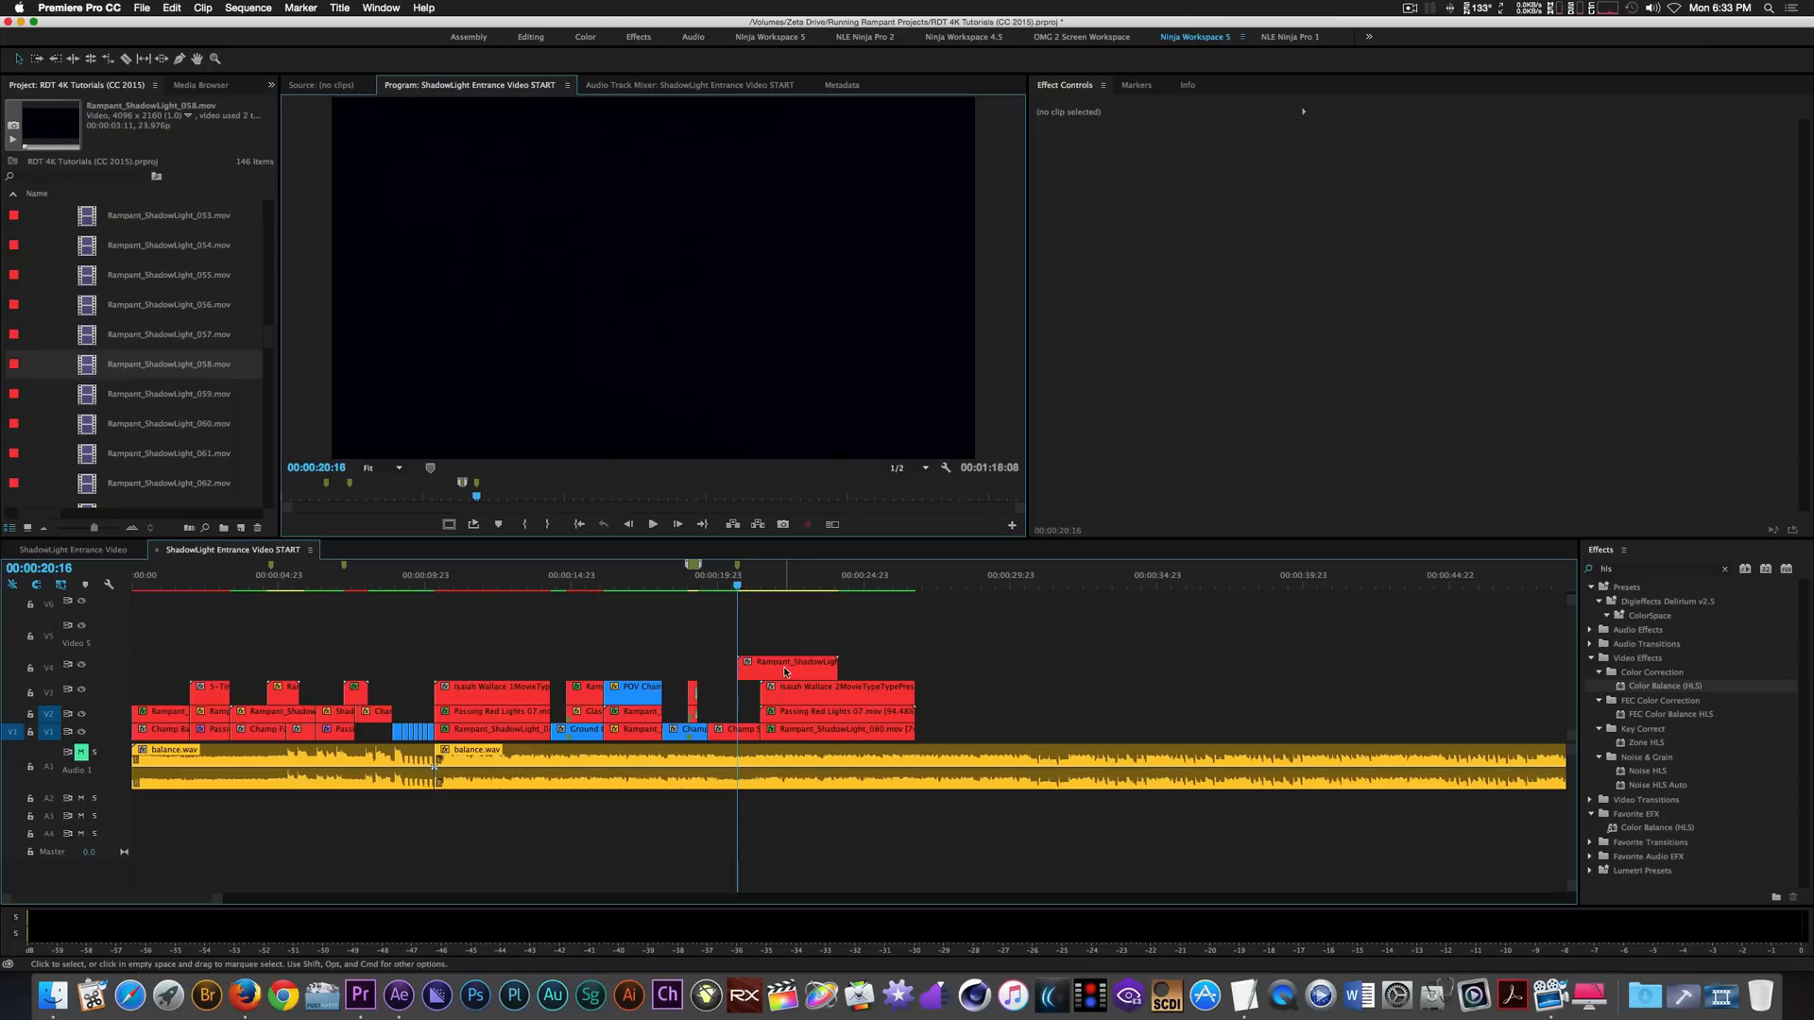
Scale the ShadowLight_058 clip to 56 and set its blend mode to Linear Dodge (Add).
{"action": "left_click", "coordinate": [784, 666]}
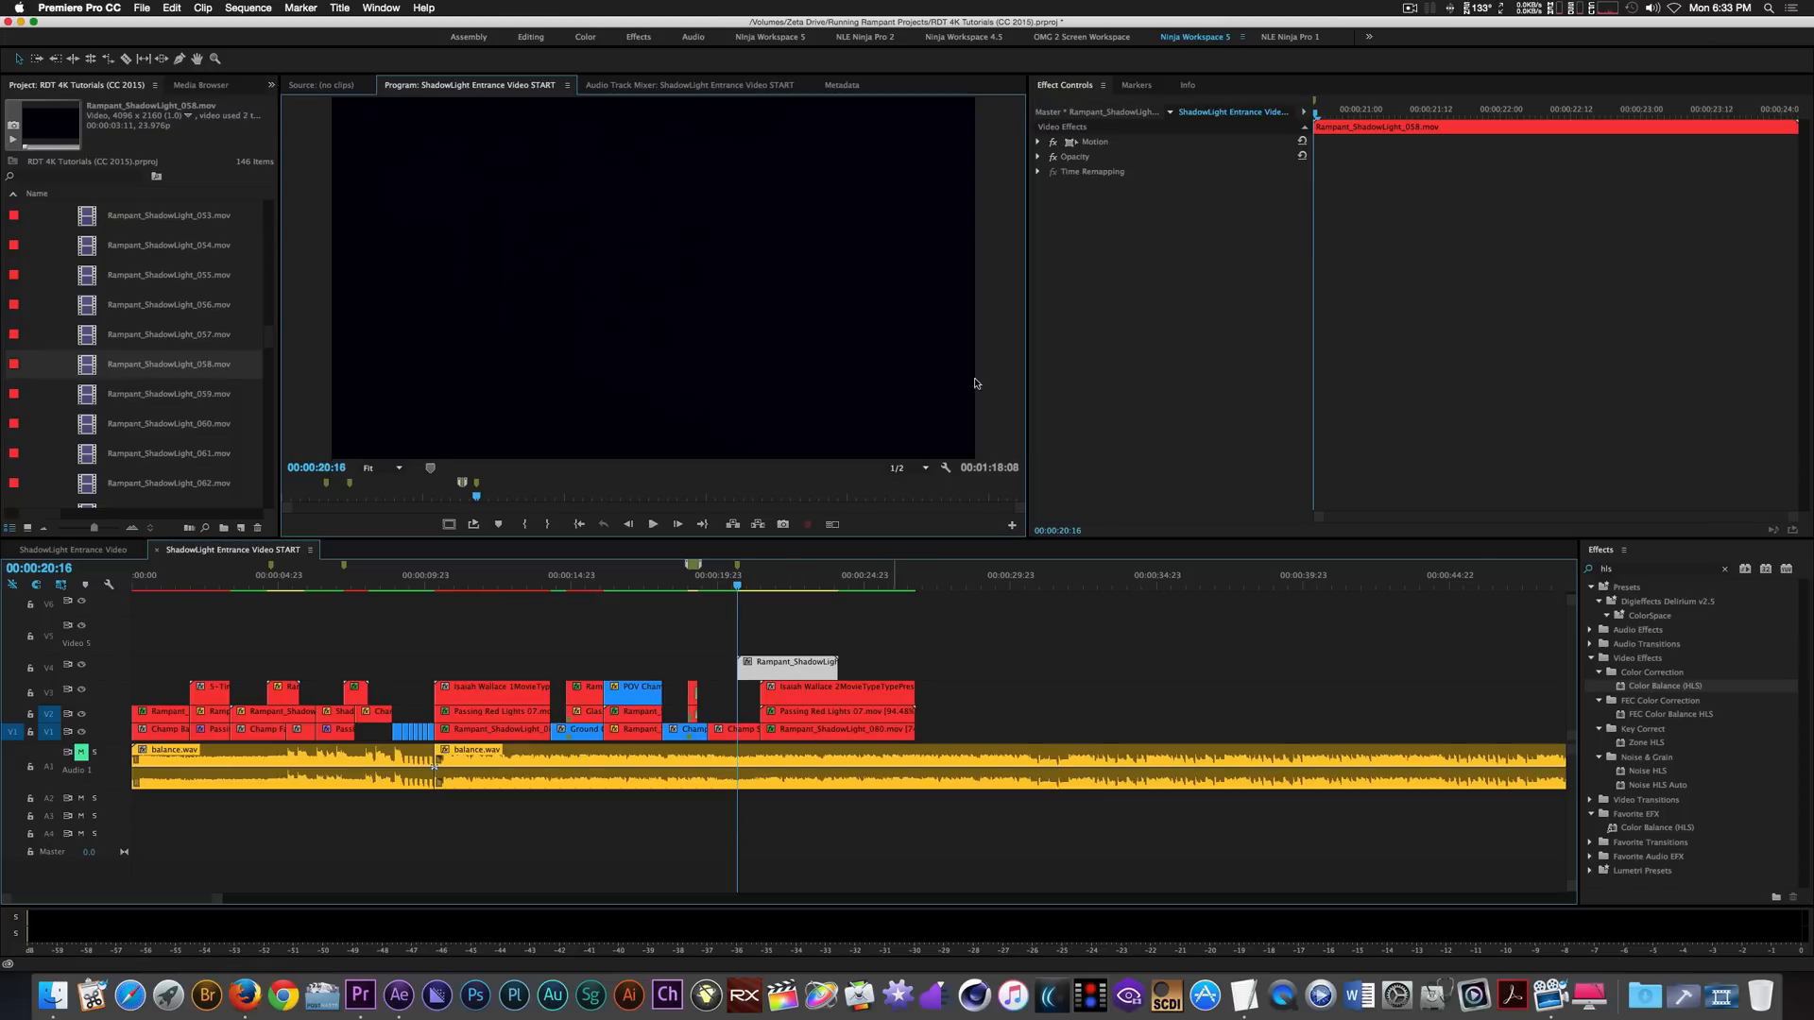
{"action": "left_click", "coordinate": [1038, 142]}
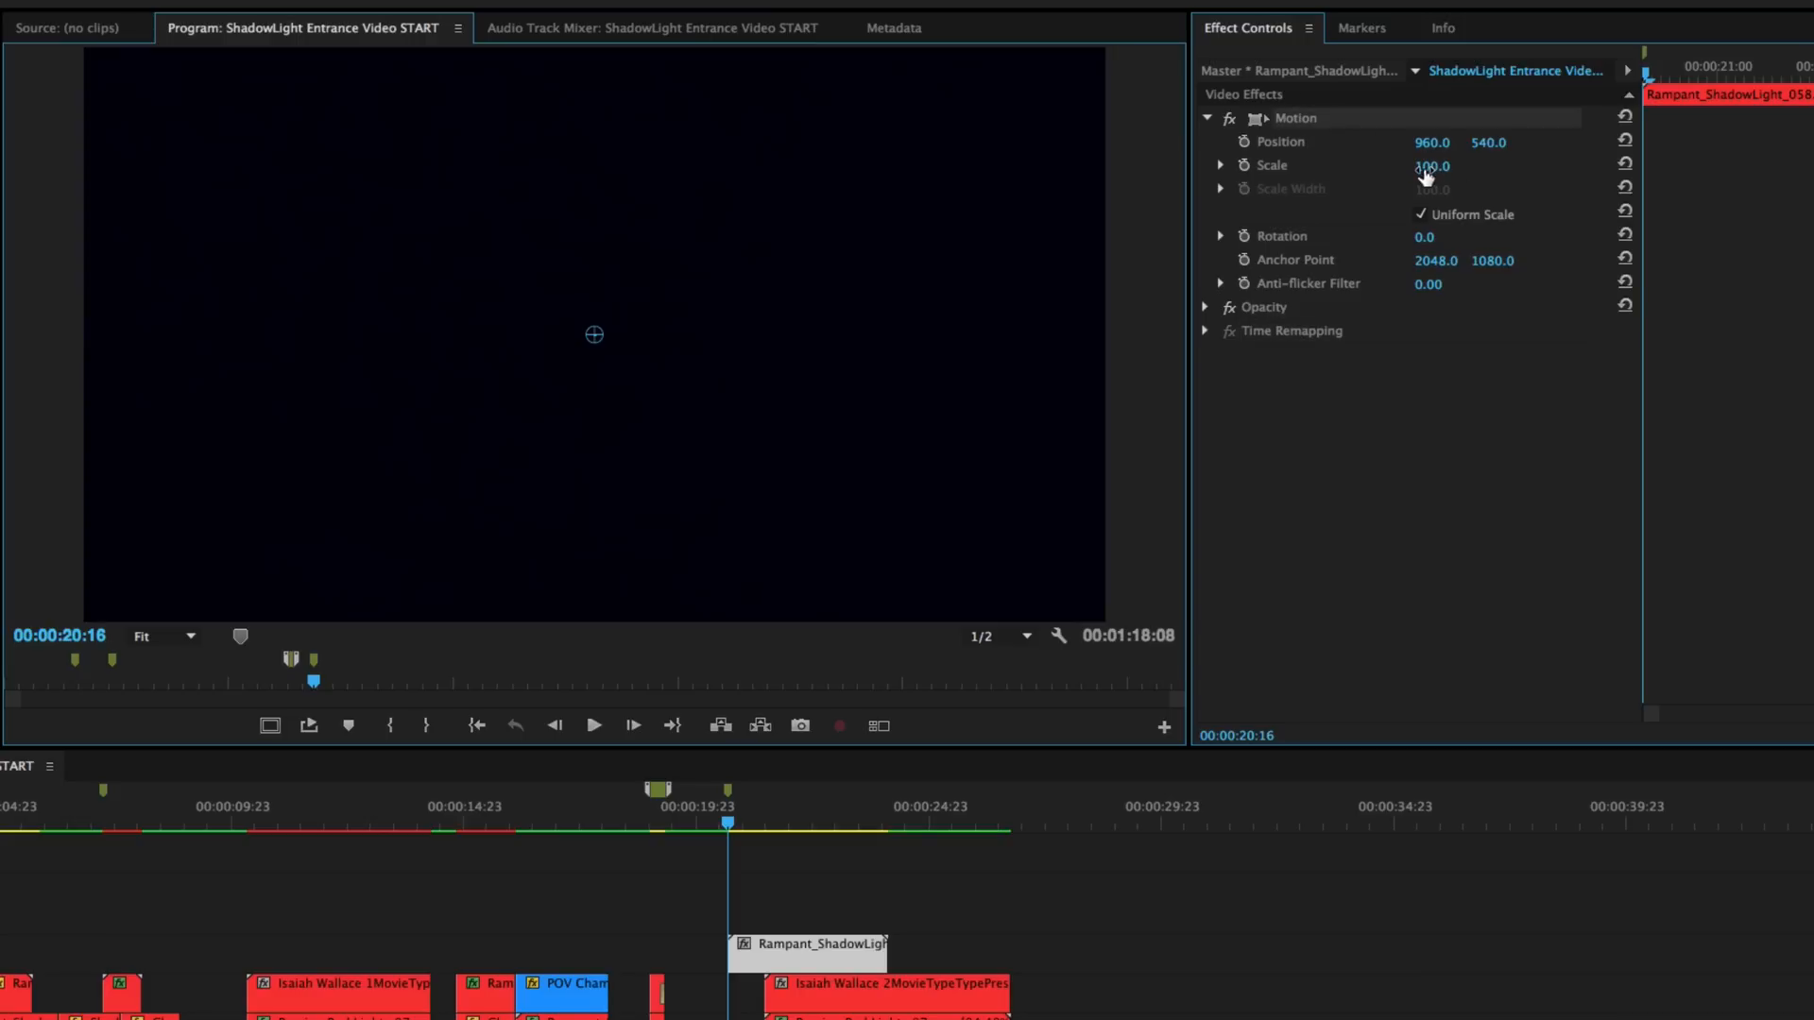
{"action": "key", "text": "Return"}
{"action": "left_click", "coordinate": [1351, 406]}
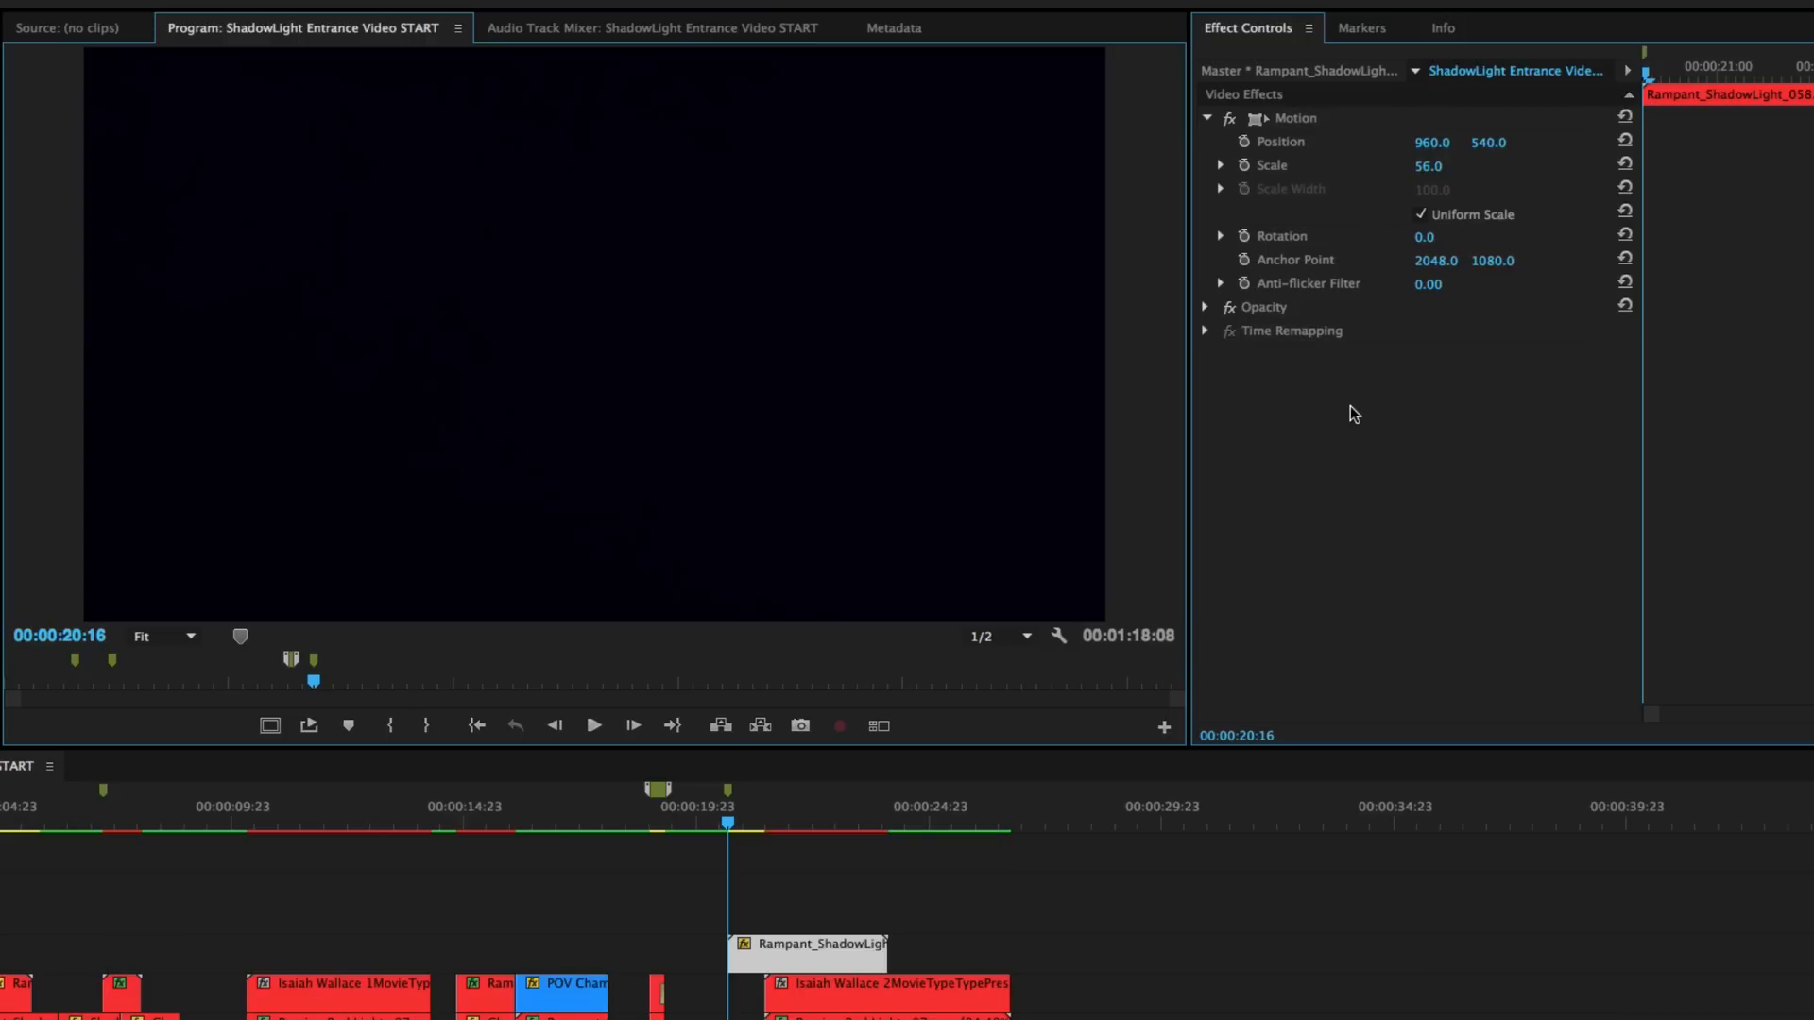
{"action": "left_click", "coordinate": [1205, 308]}
{"action": "left_click", "coordinate": [1497, 379]}
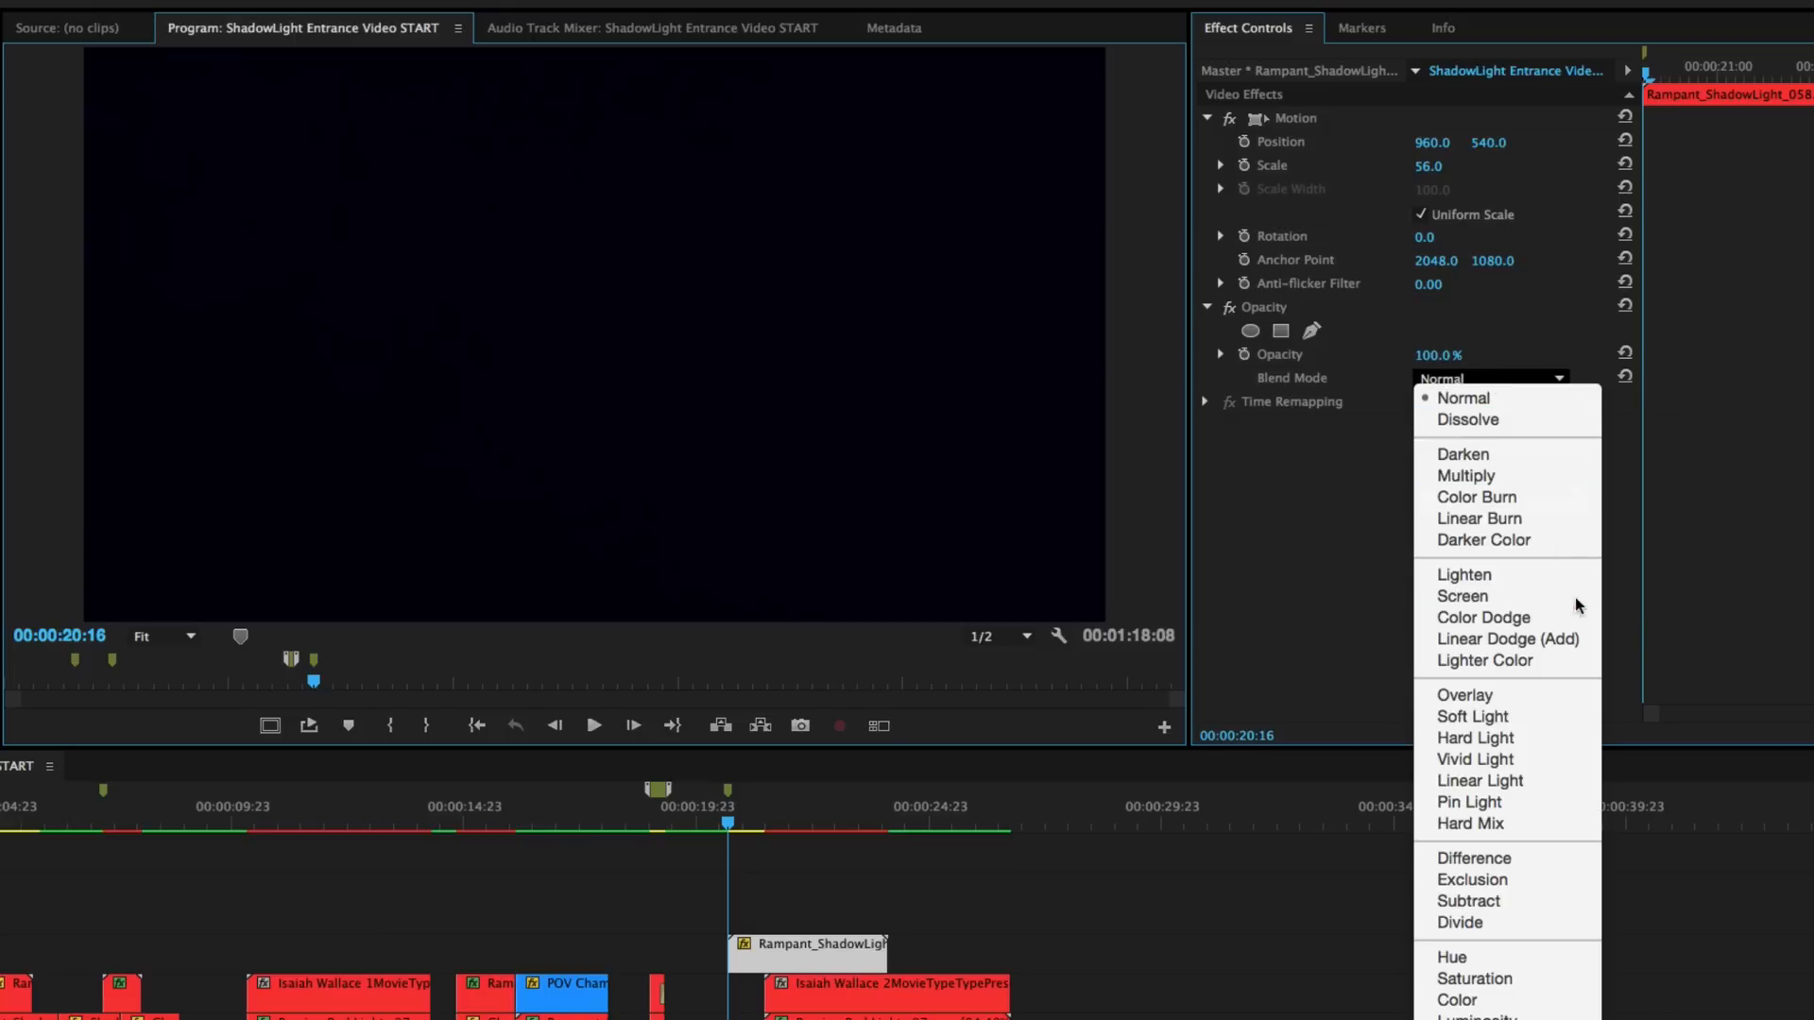
{"action": "left_click", "coordinate": [1564, 640]}
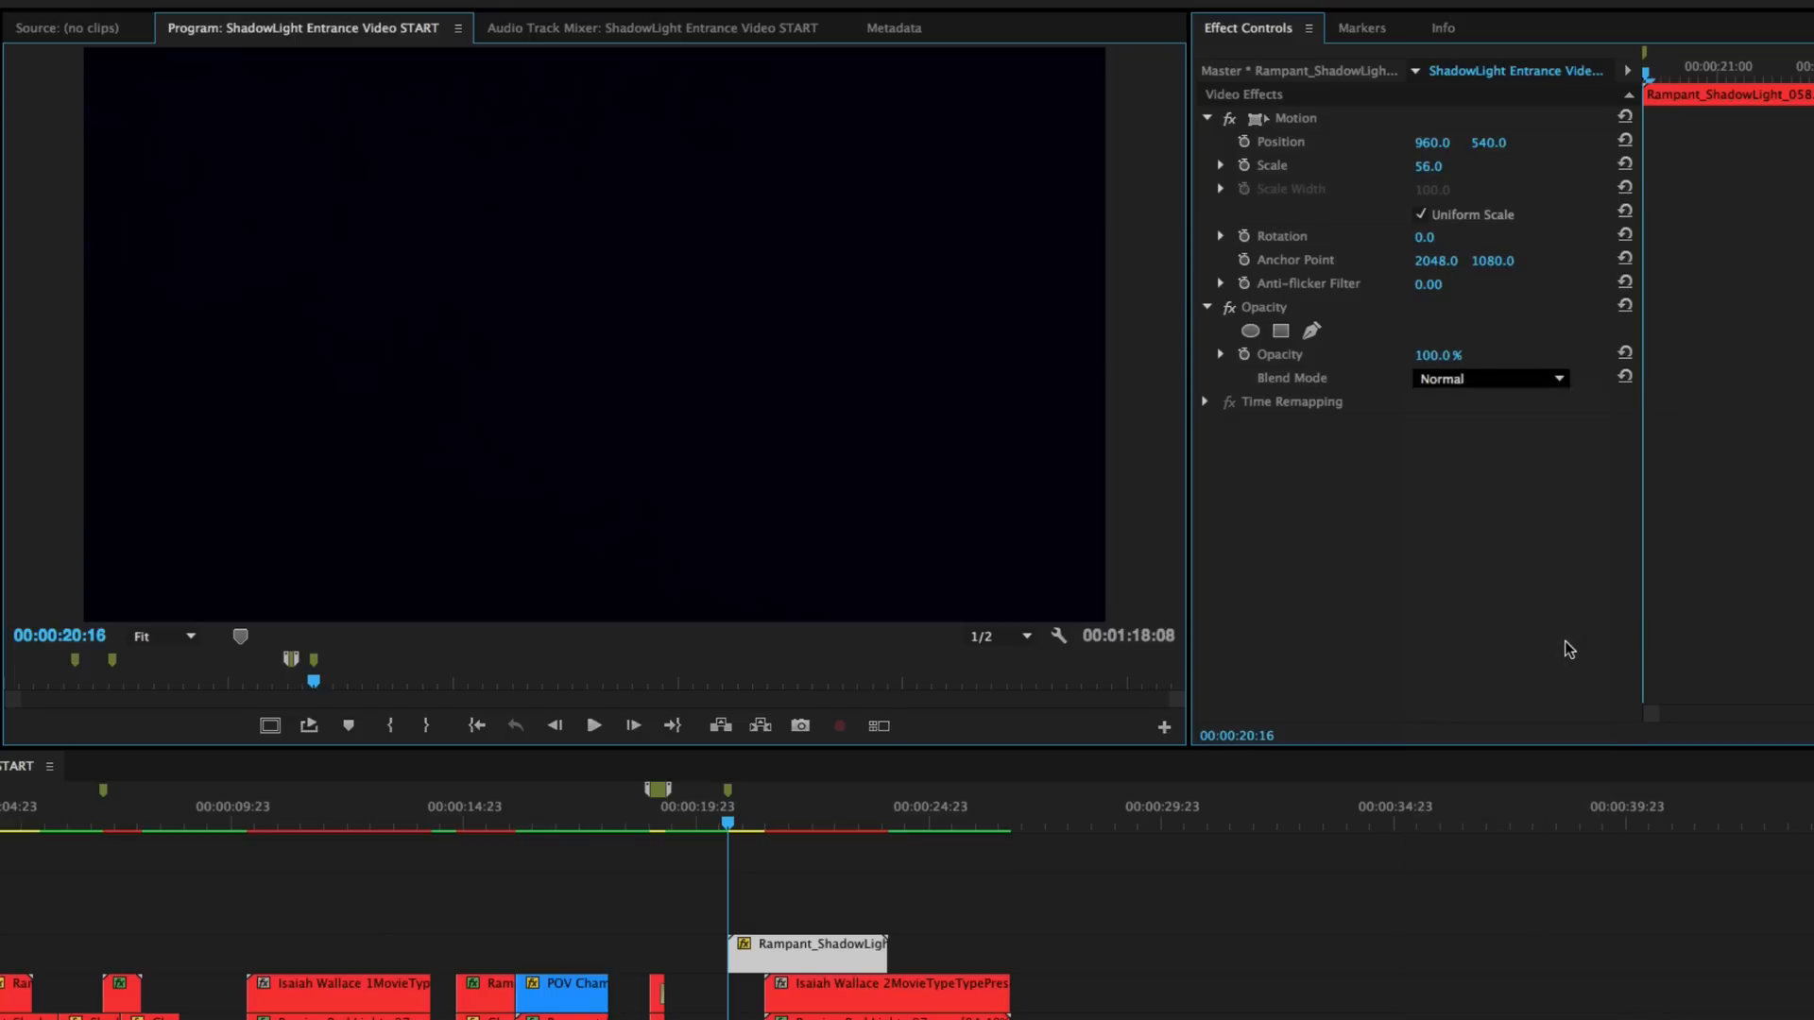
Preview the blended ShadowLight_058 clip, return to 00:00:20:16, and recolor it using Color Balance (HLS) with Hue at 214°.
{"action": "key", "text": "space"}
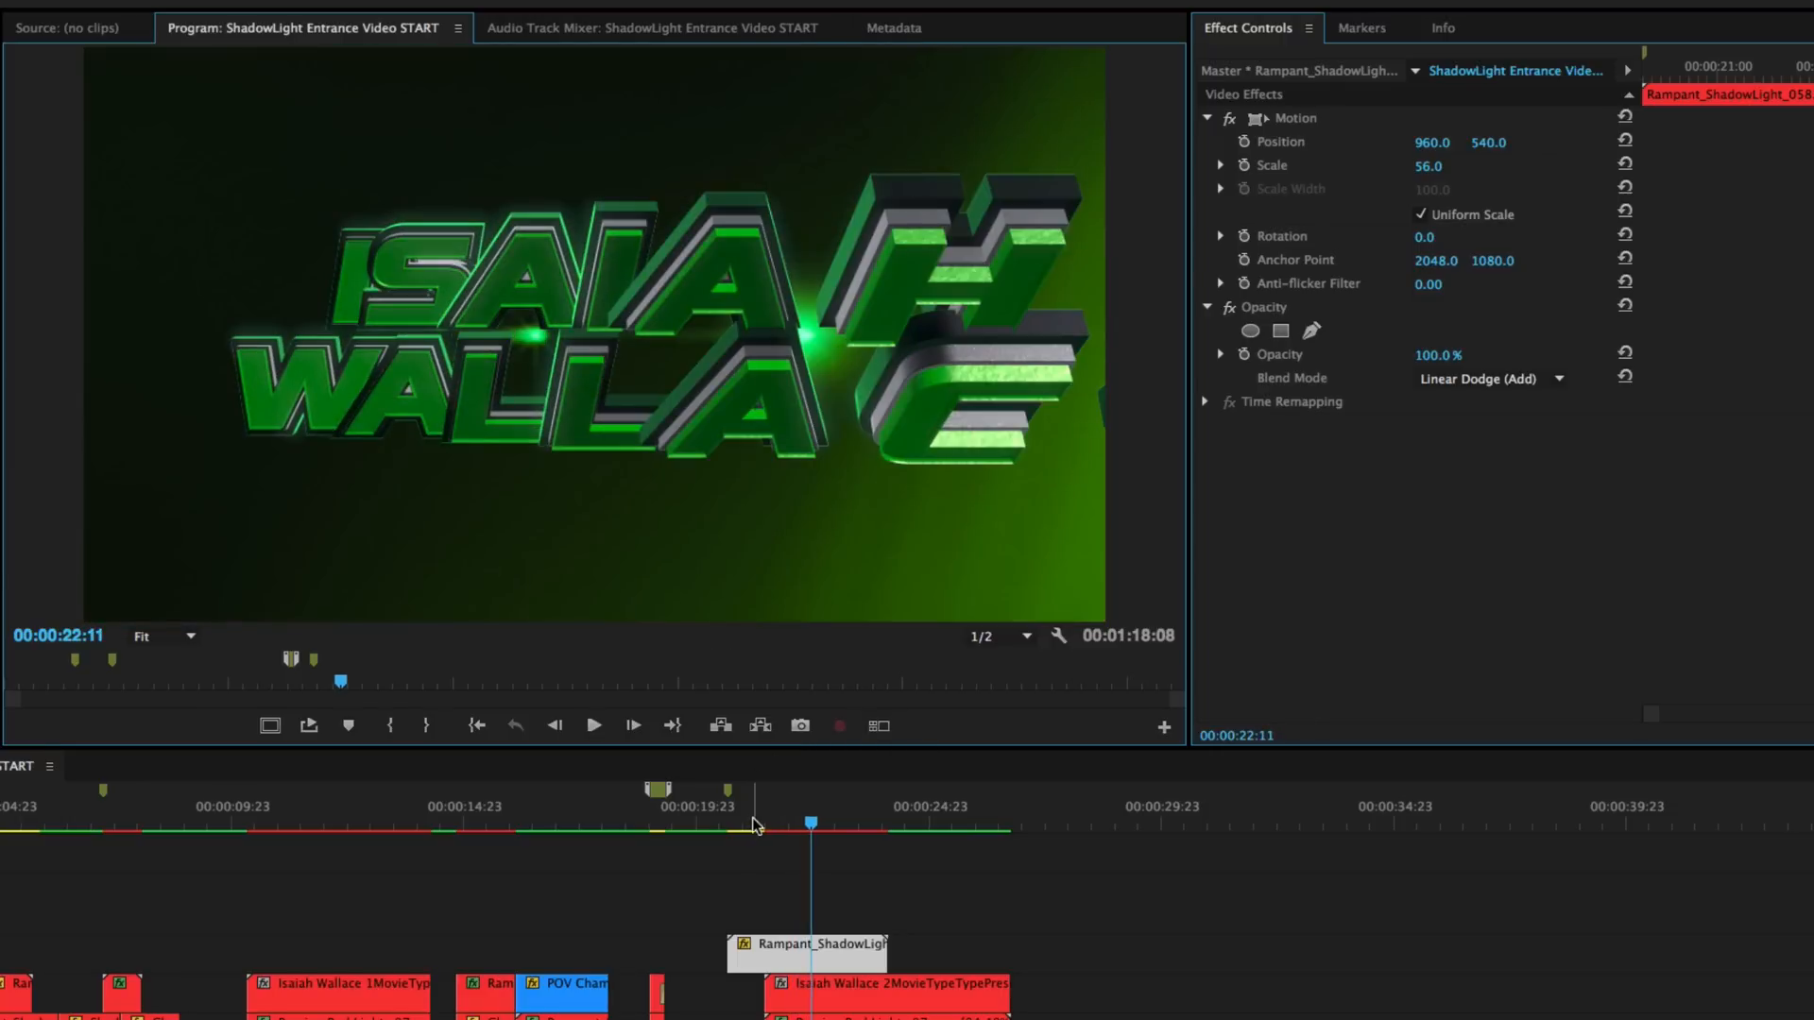
{"action": "left_click", "coordinate": [725, 830]}
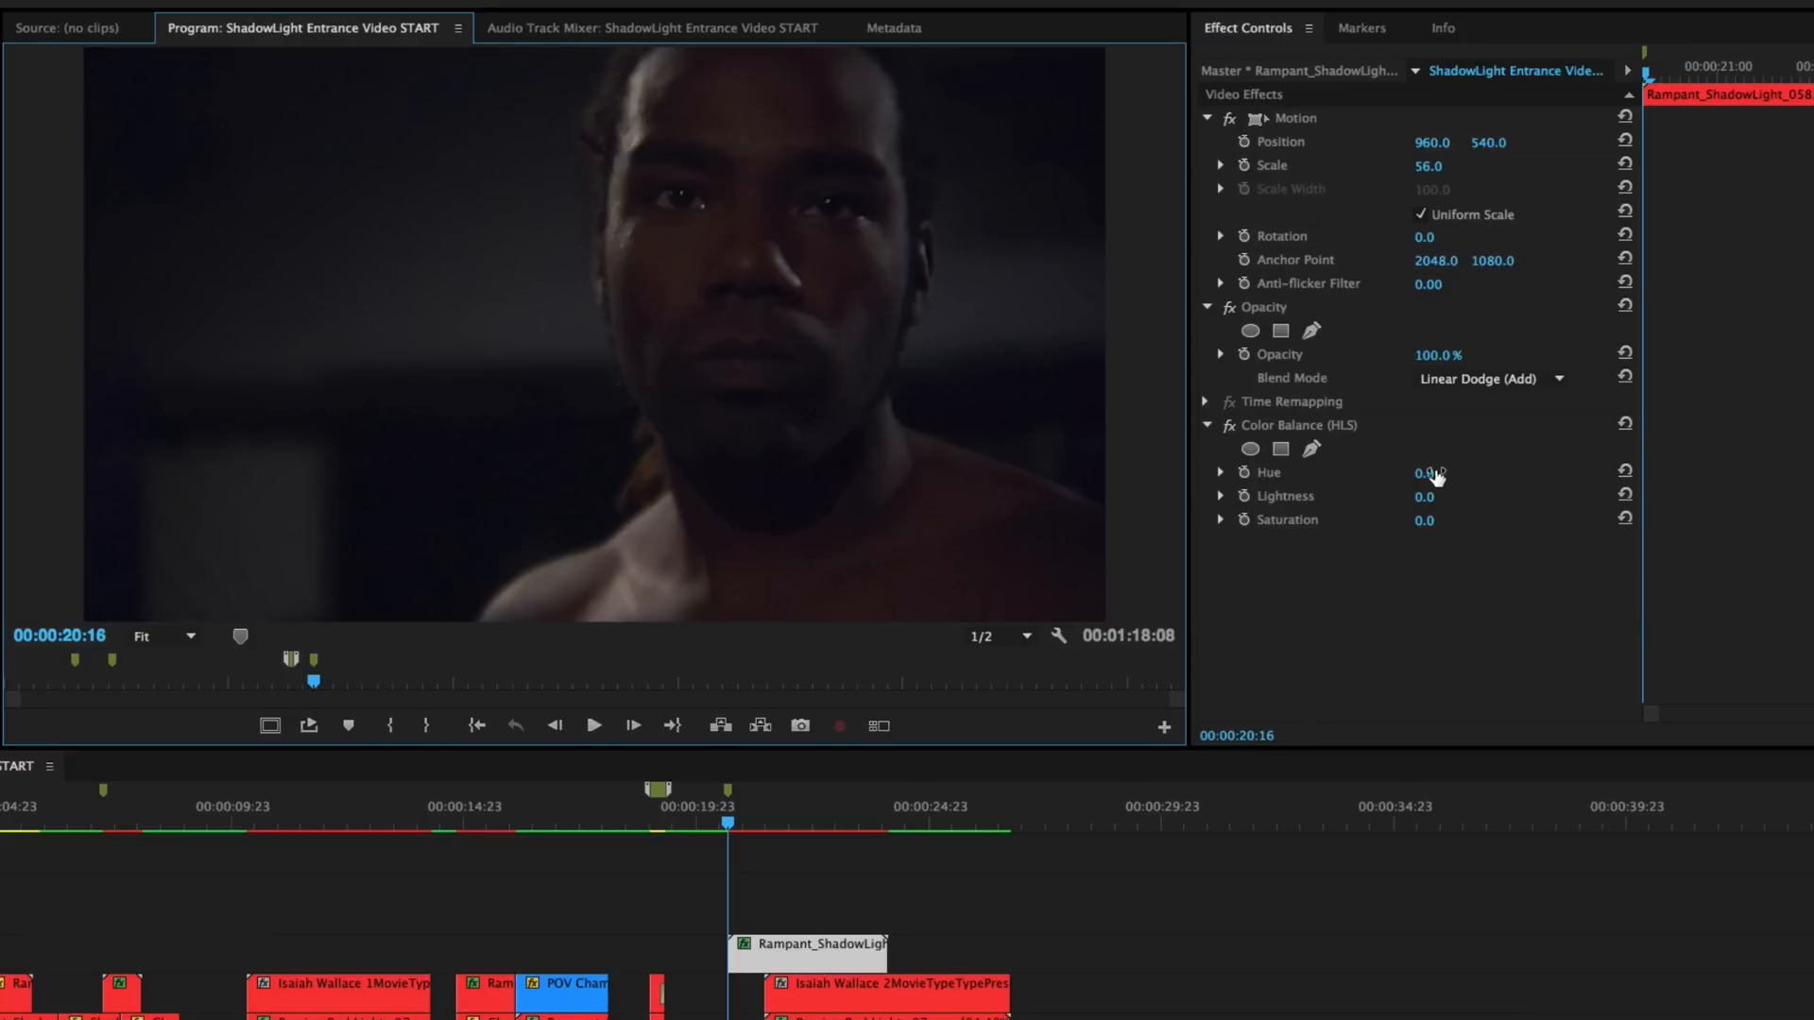
{"action": "left_click", "coordinate": [1425, 473]}
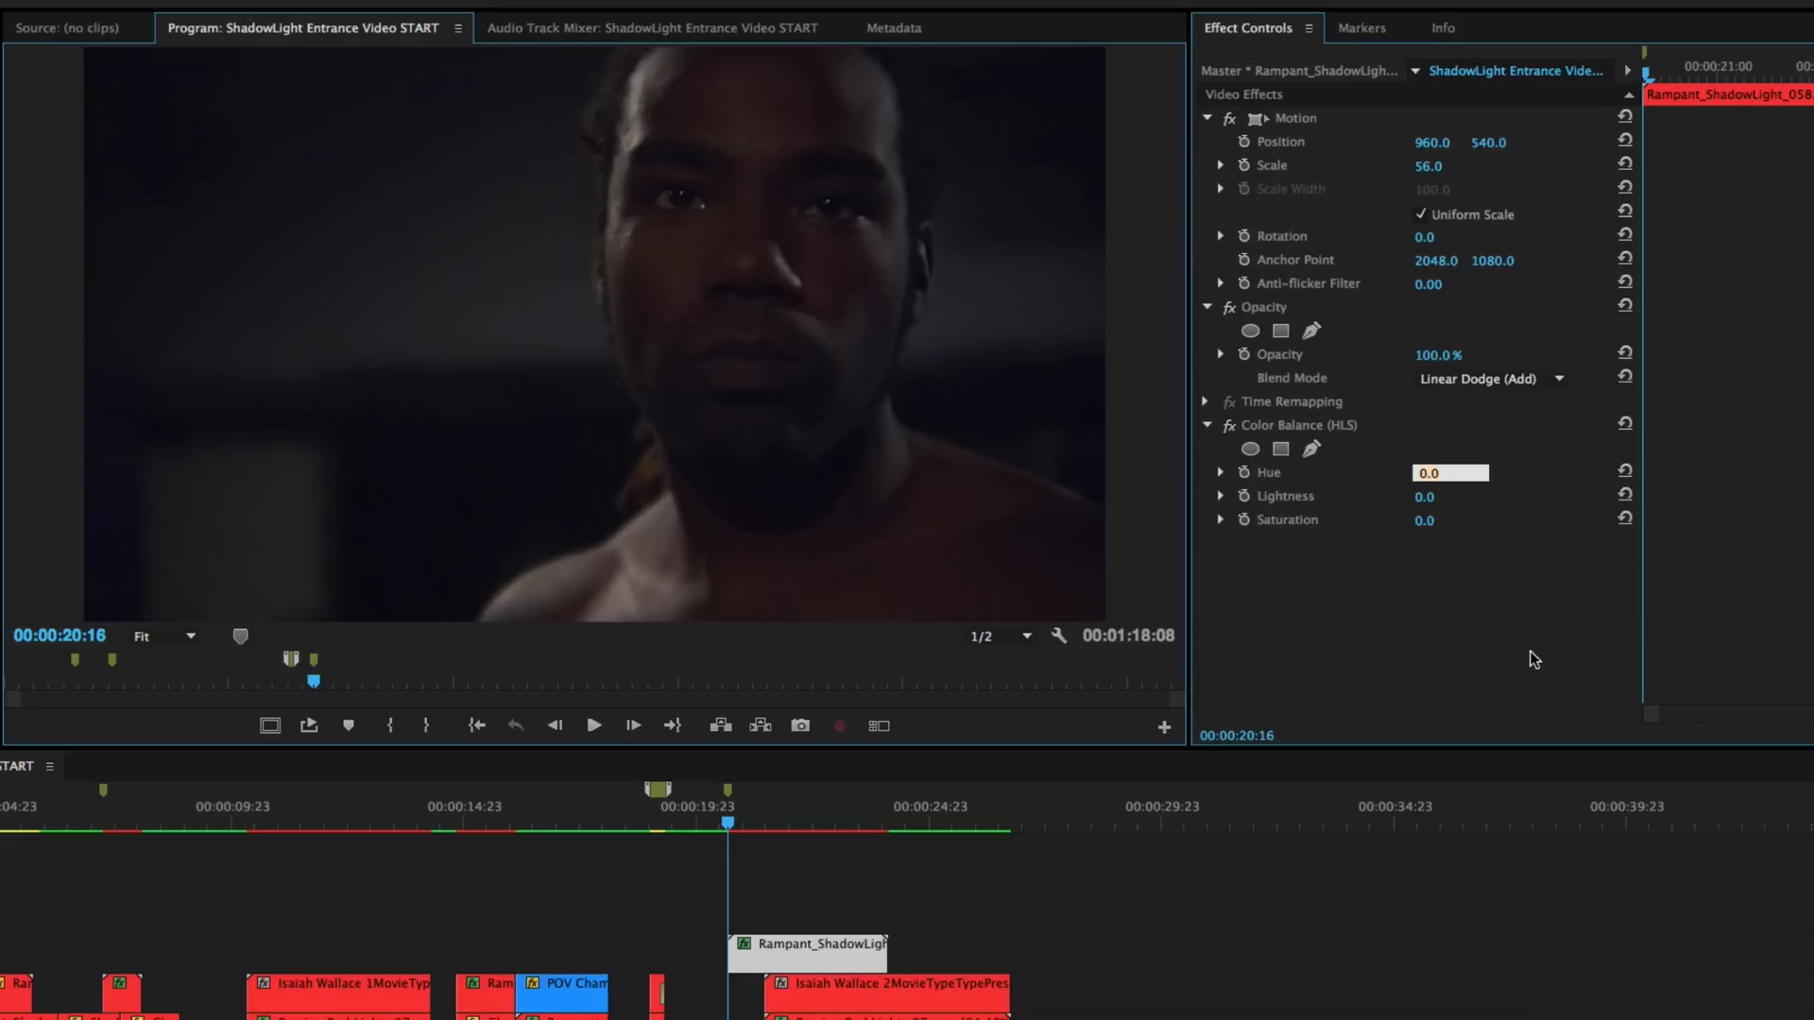
{"action": "key", "text": "Return"}
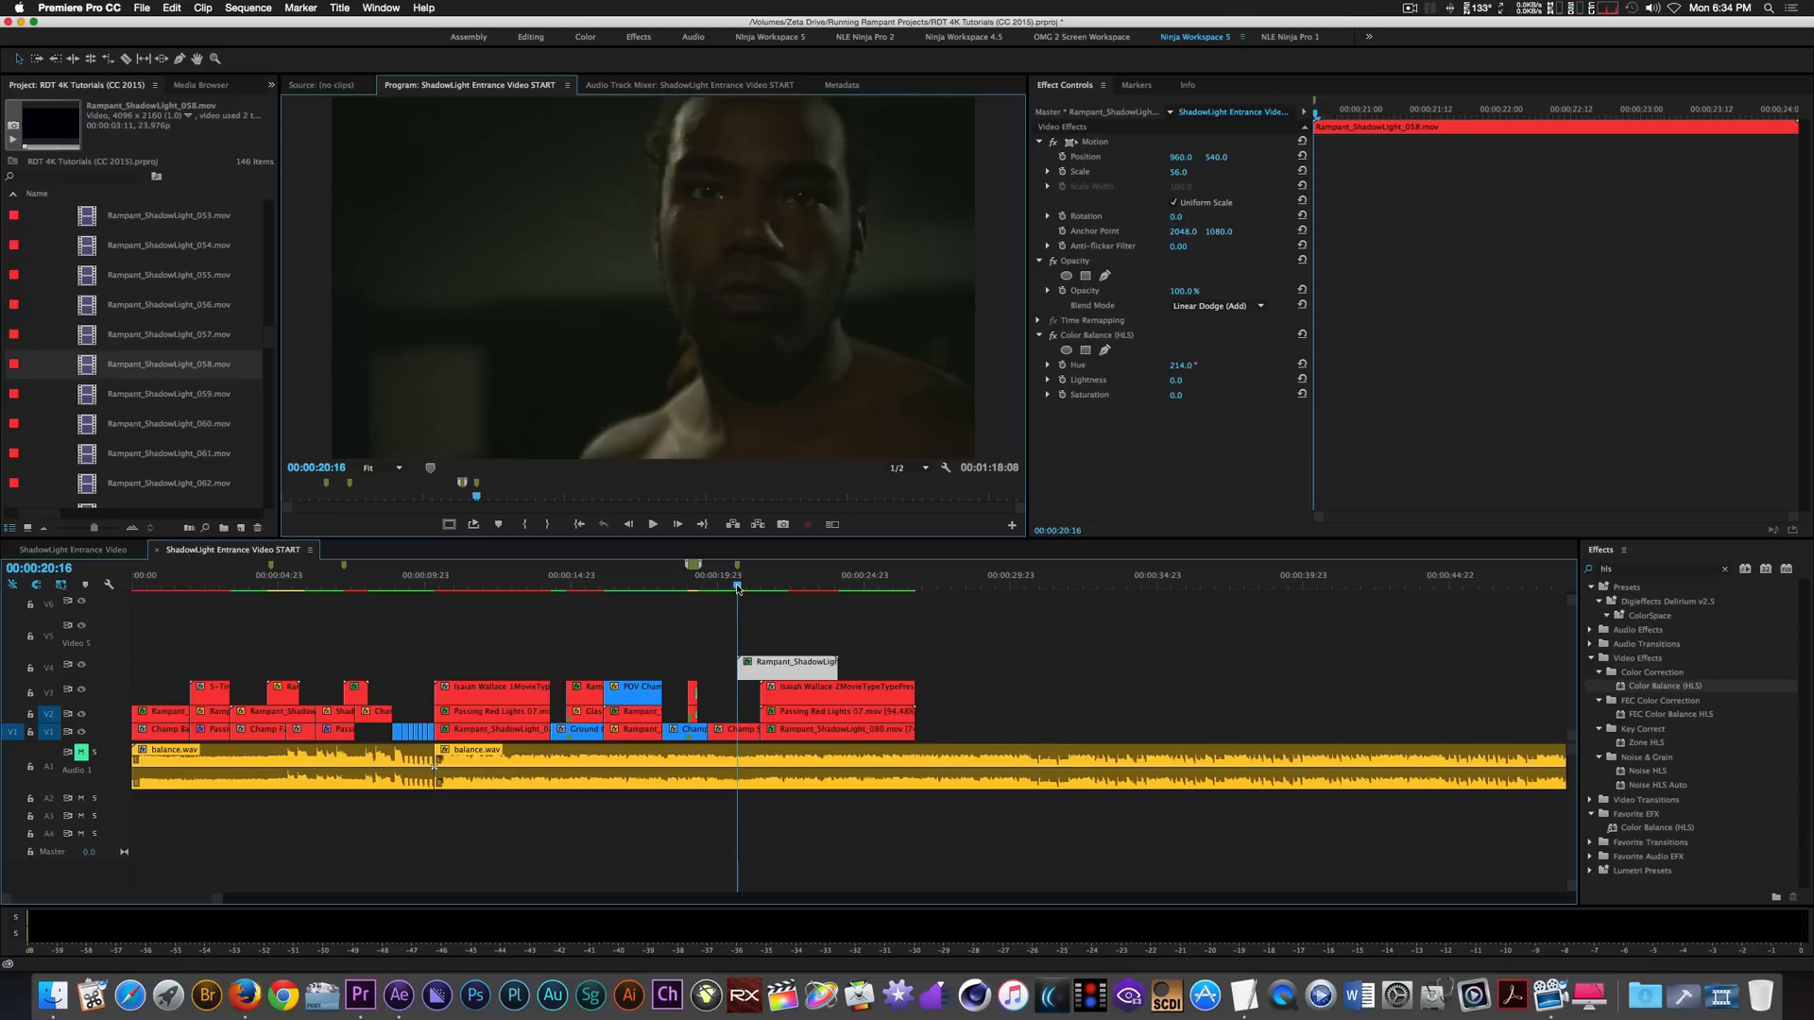
Play back the recolored light transition from 00:00:19:16 and play the full sequence from the beginning.
{"action": "key", "text": "Up"}
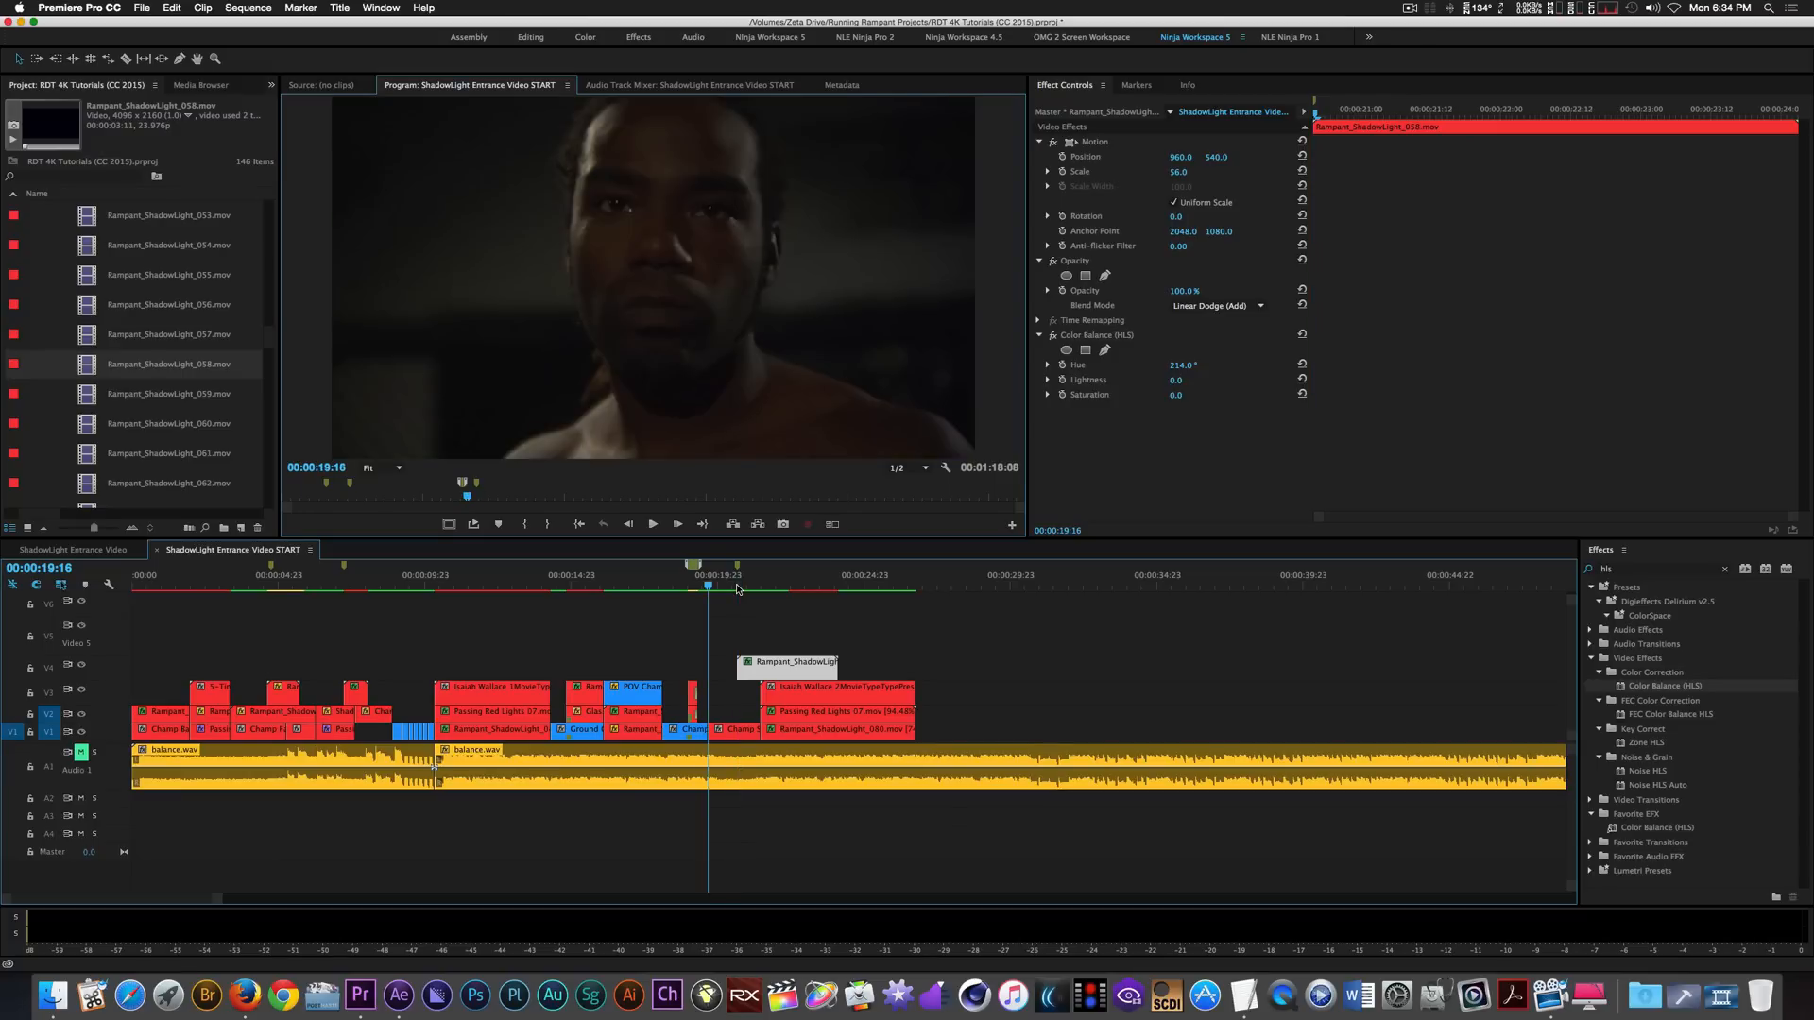
{"action": "key", "text": "space"}
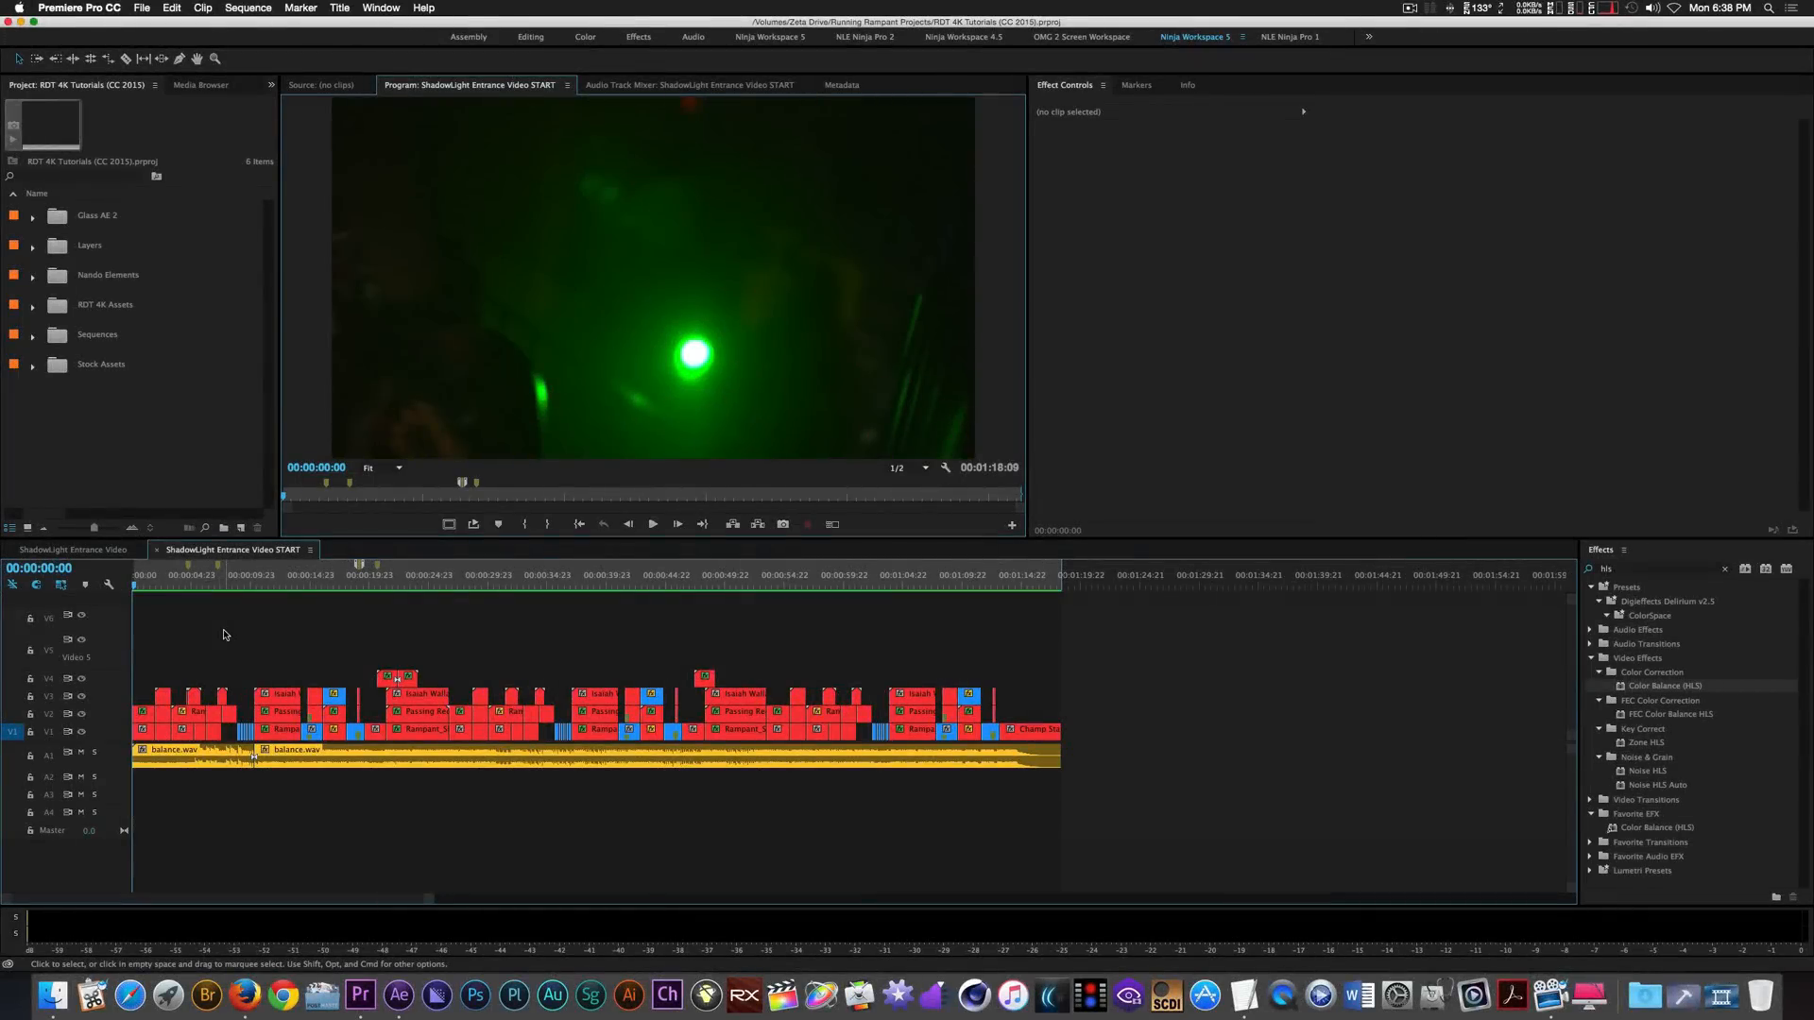
{"action": "key", "text": "space"}
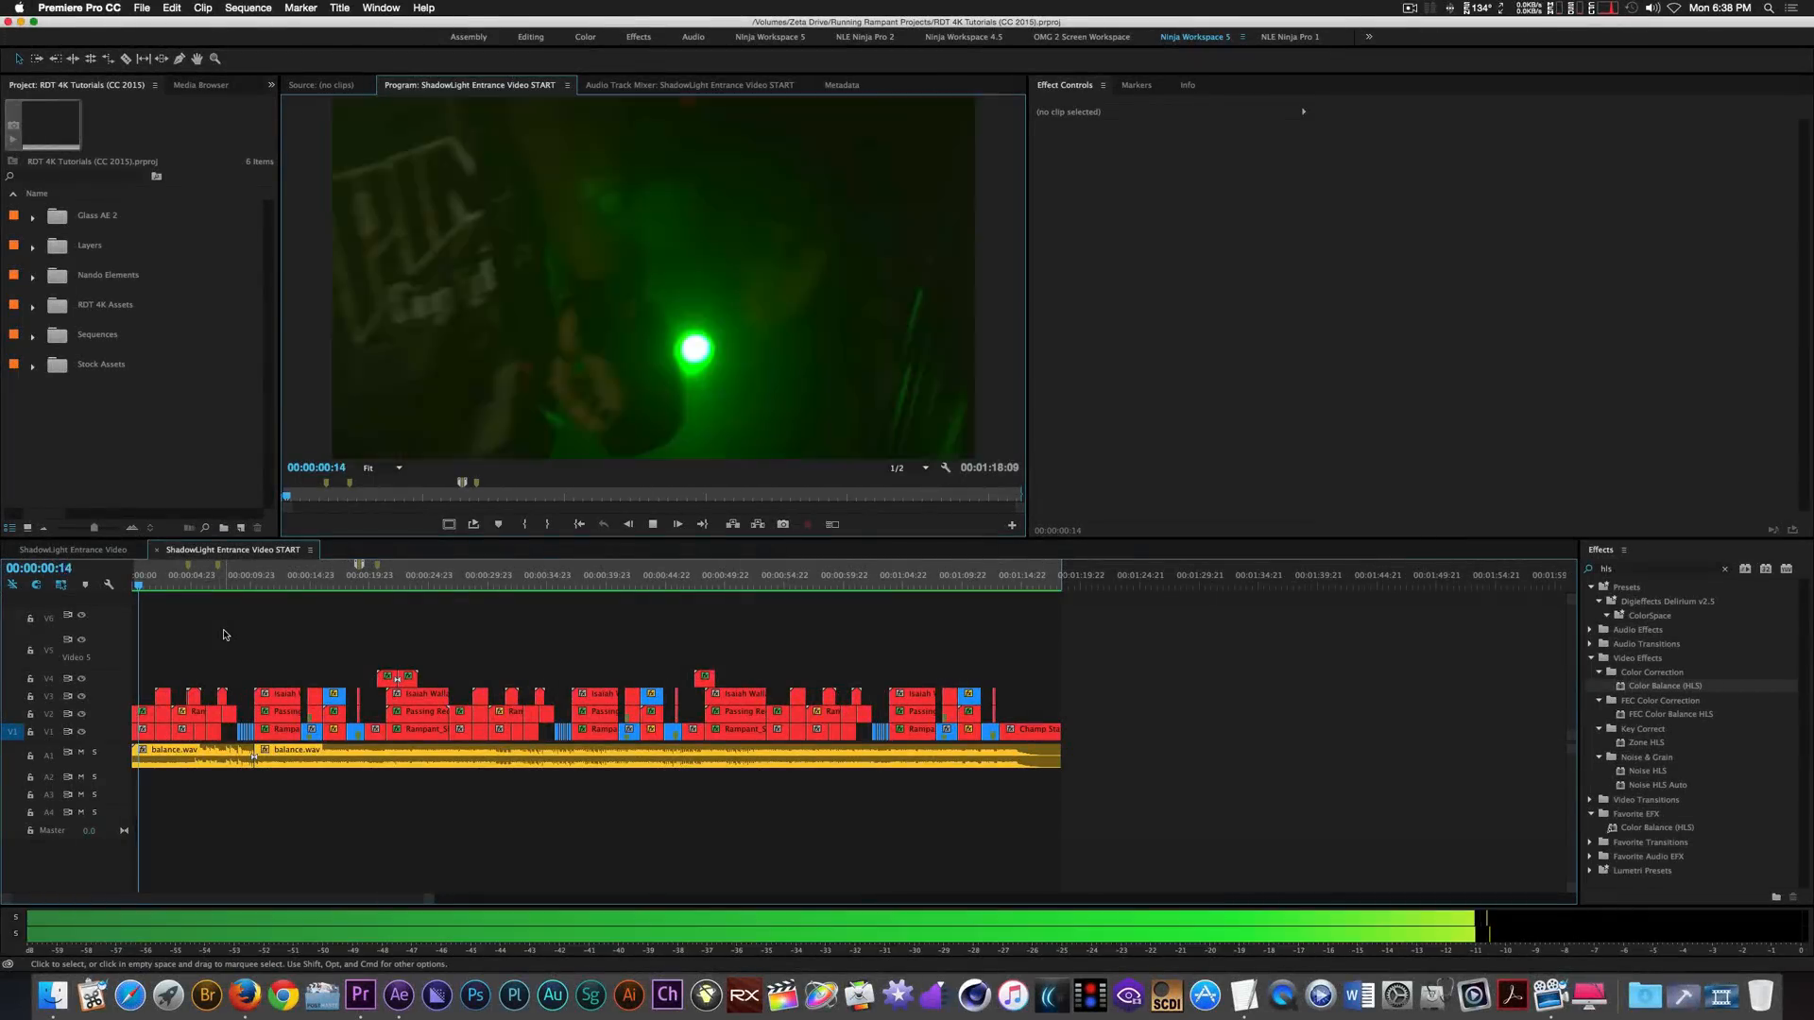